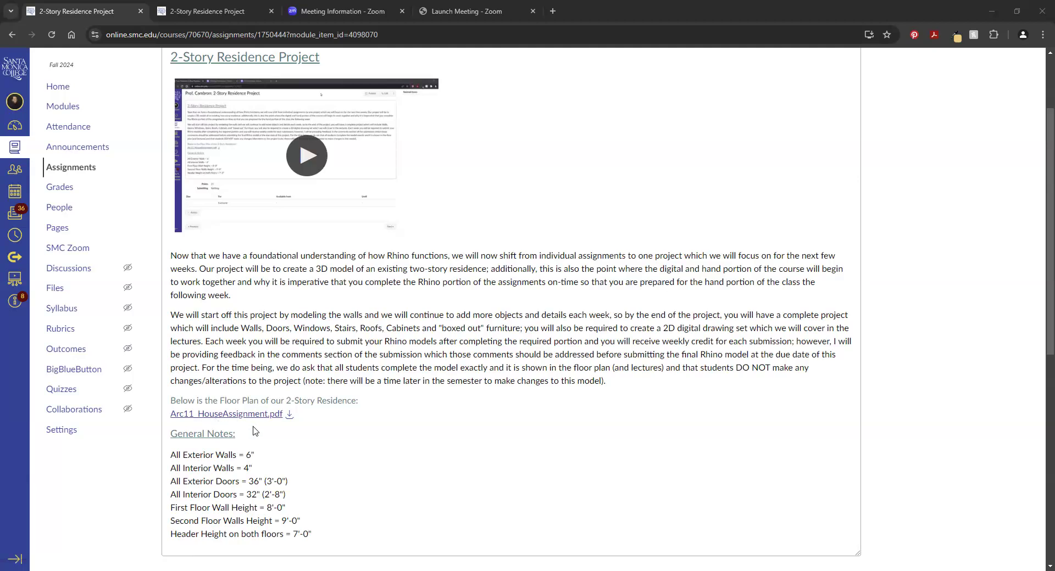
Review the assignment's general notes, particularly the exterior and interior wall thicknesses, alongside the house floor plan PDF.
left_click(209, 11)
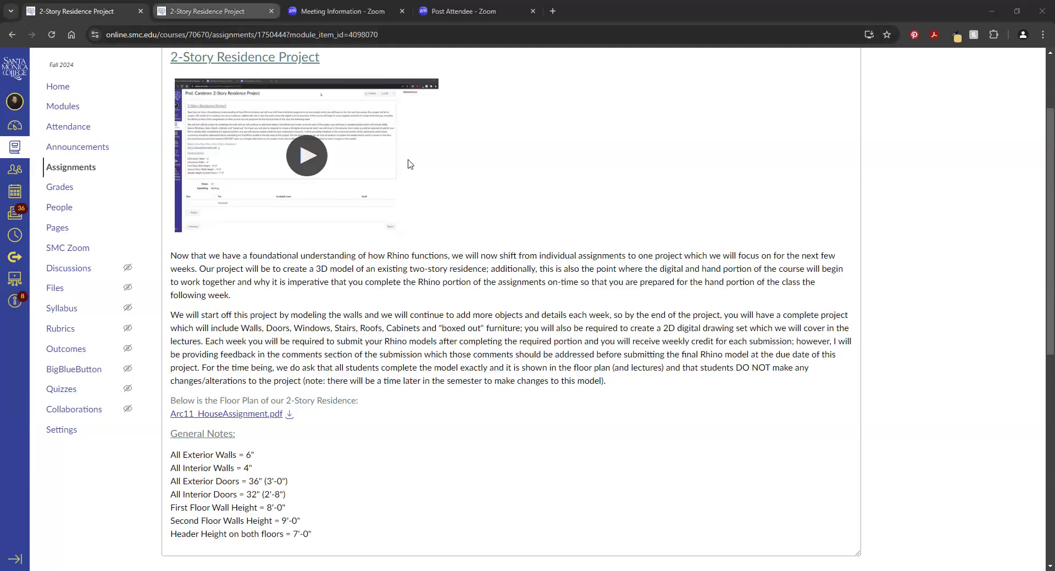
key("ctrl+Tab")
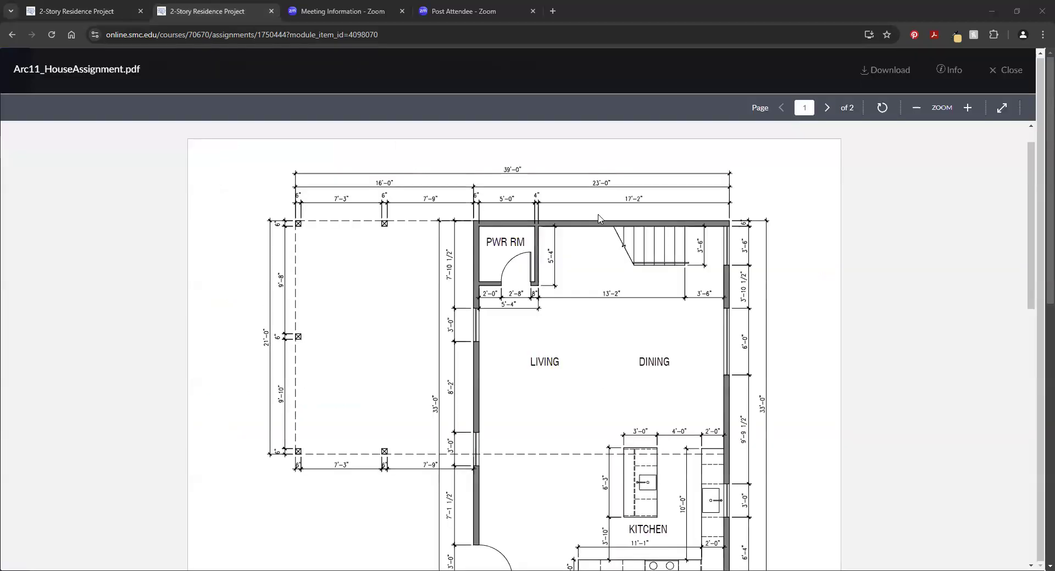
left_click(88, 12)
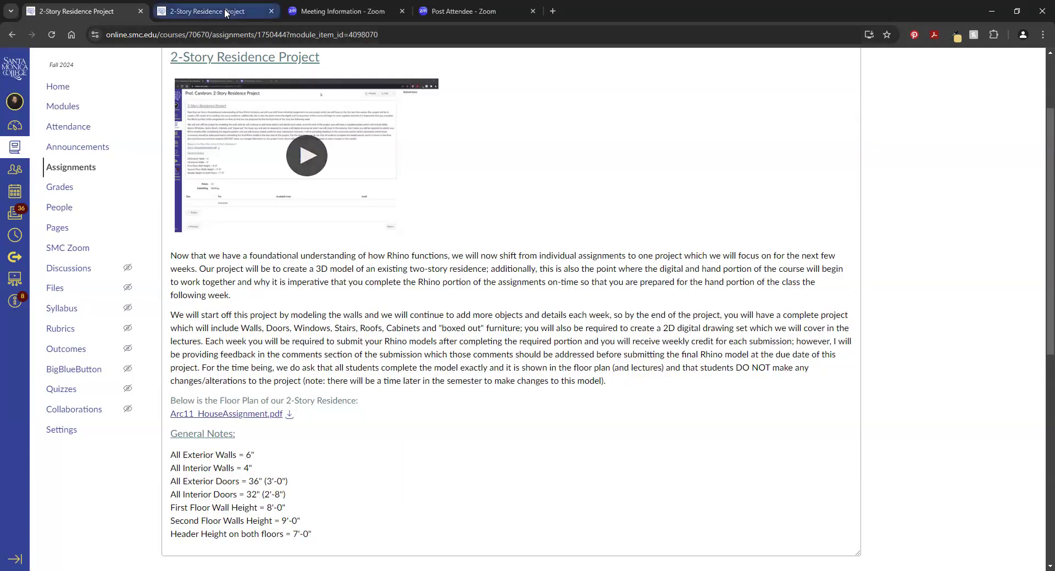
mouse_move(214, 12)
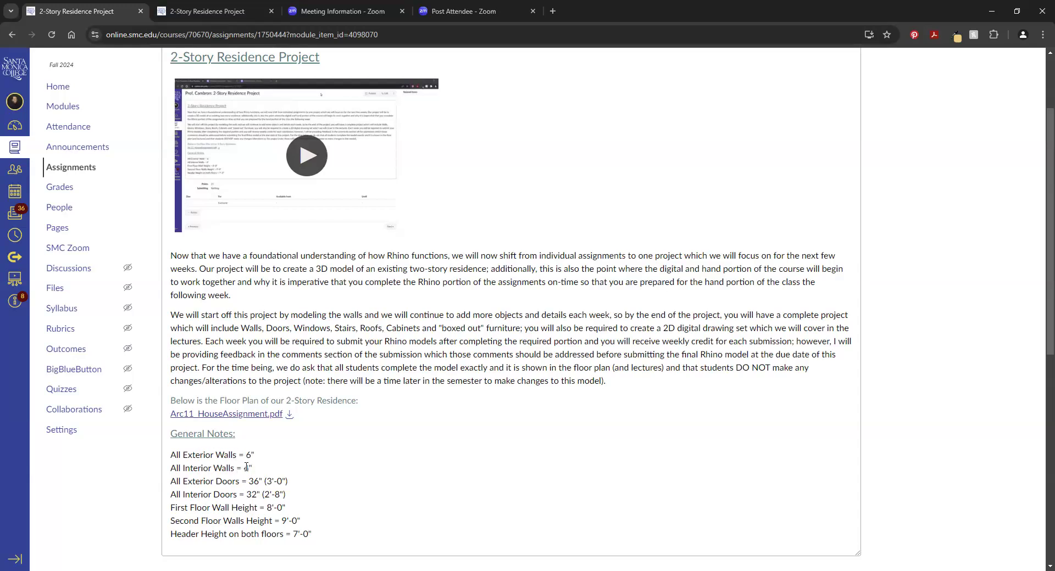
left_click_drag(247, 467, 169, 461)
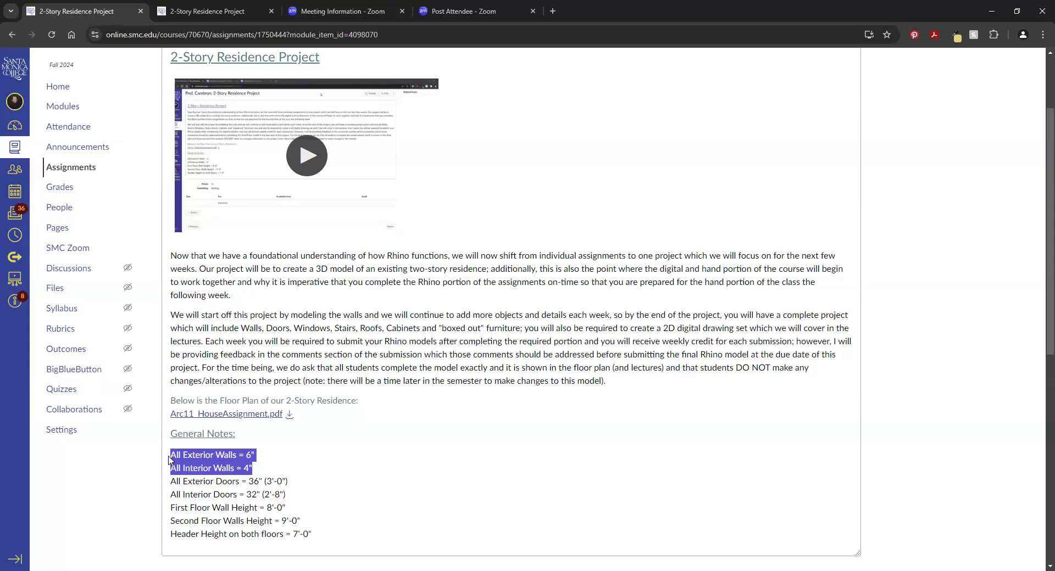
left_click(346, 330)
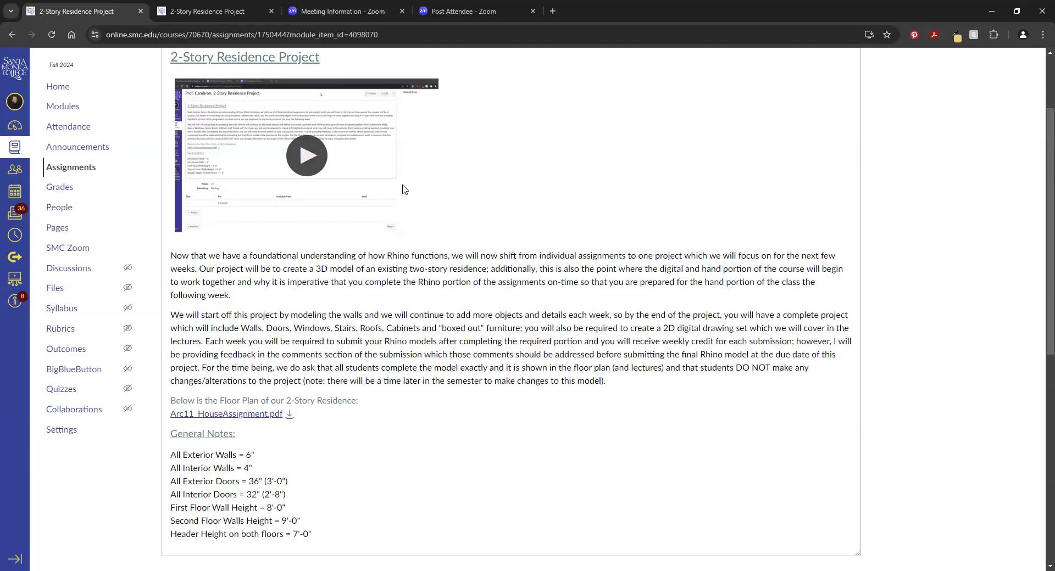
Examine the dimensions and layout of both floor plan pages in Arc11_HouseAssignment.pdf.
key("ctrl+Tab")
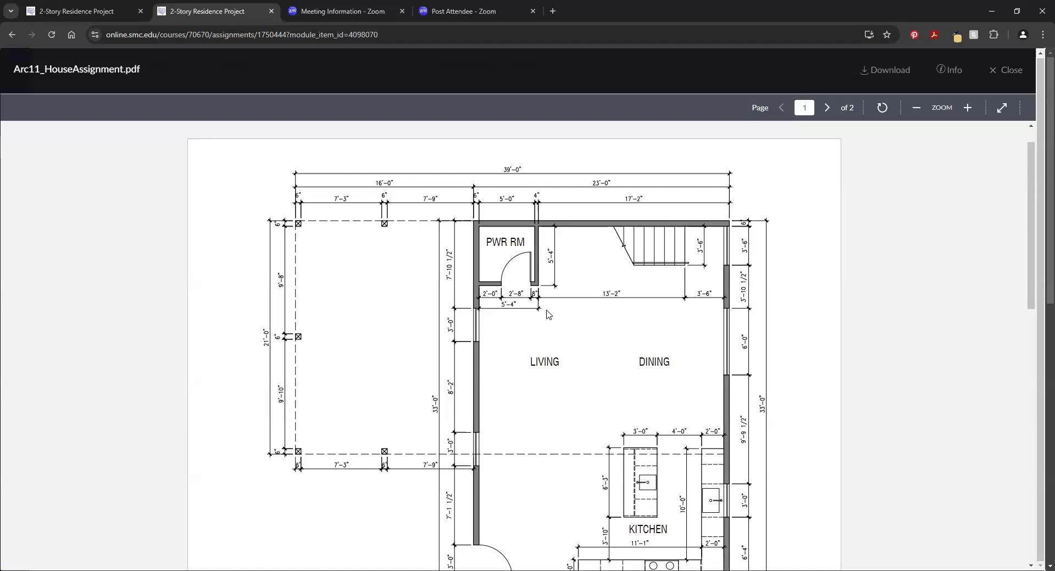
scroll(548, 316, "down", 1)
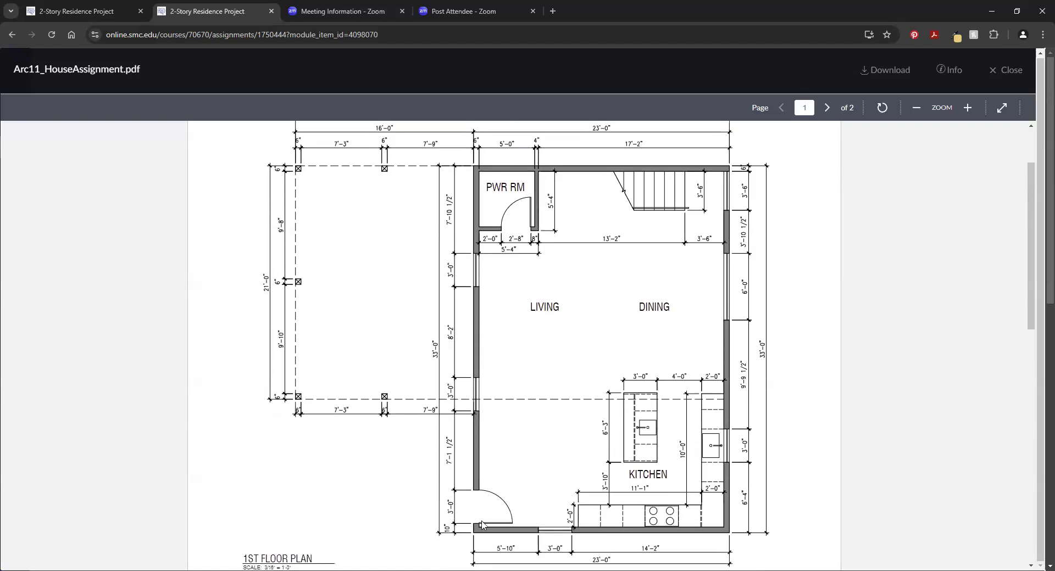
scroll(482, 514, "up", 1)
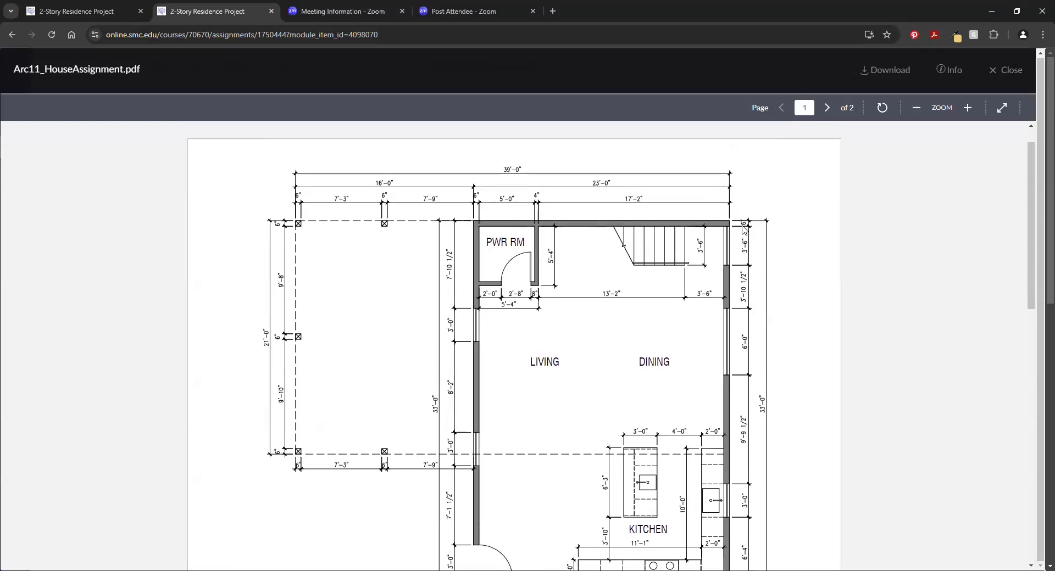
scroll(722, 311, "down", 2)
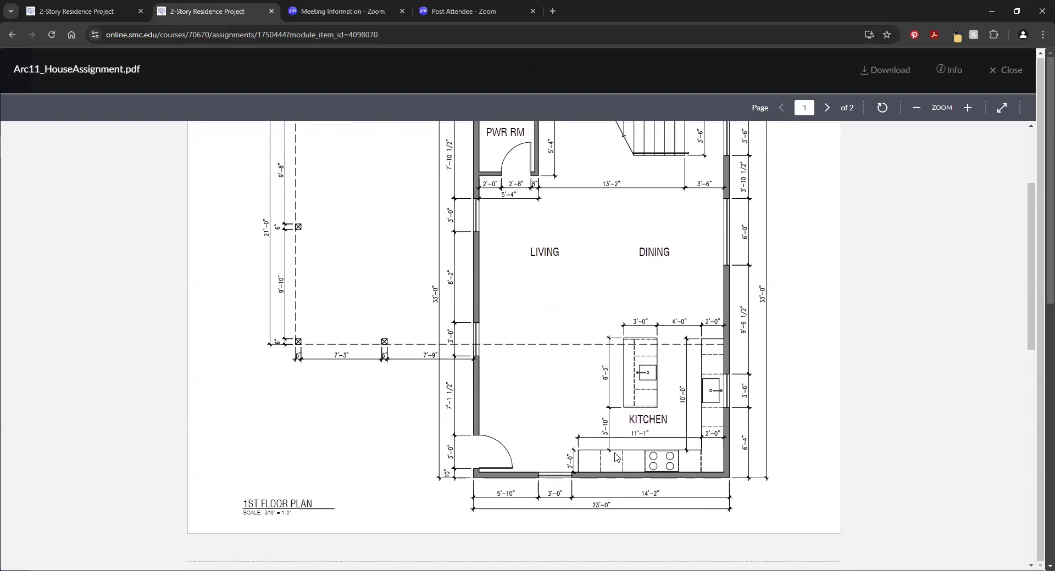
scroll(467, 315, "up", 1)
scroll(530, 214, "up", 1)
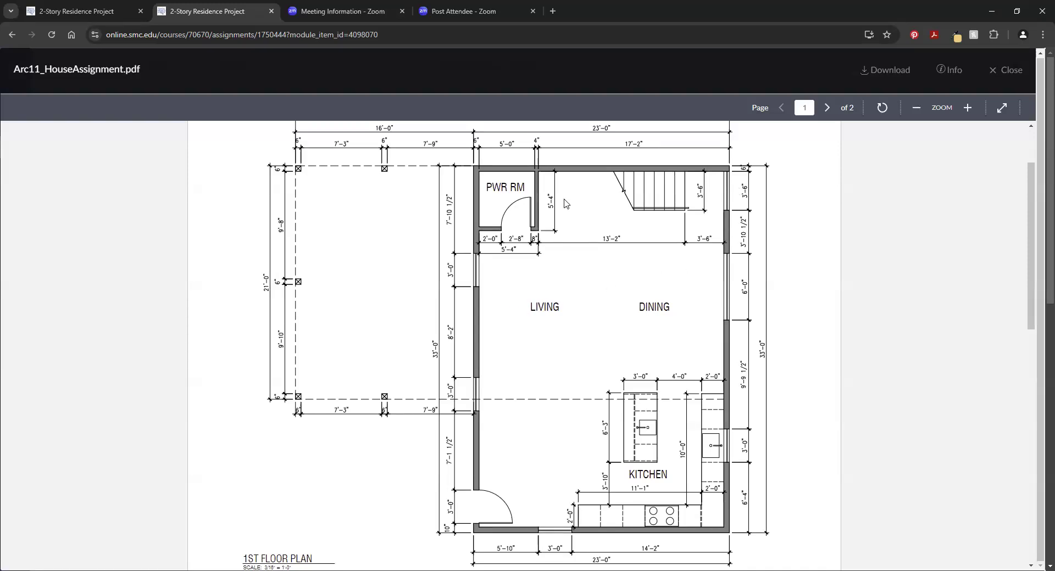
left_click(828, 109)
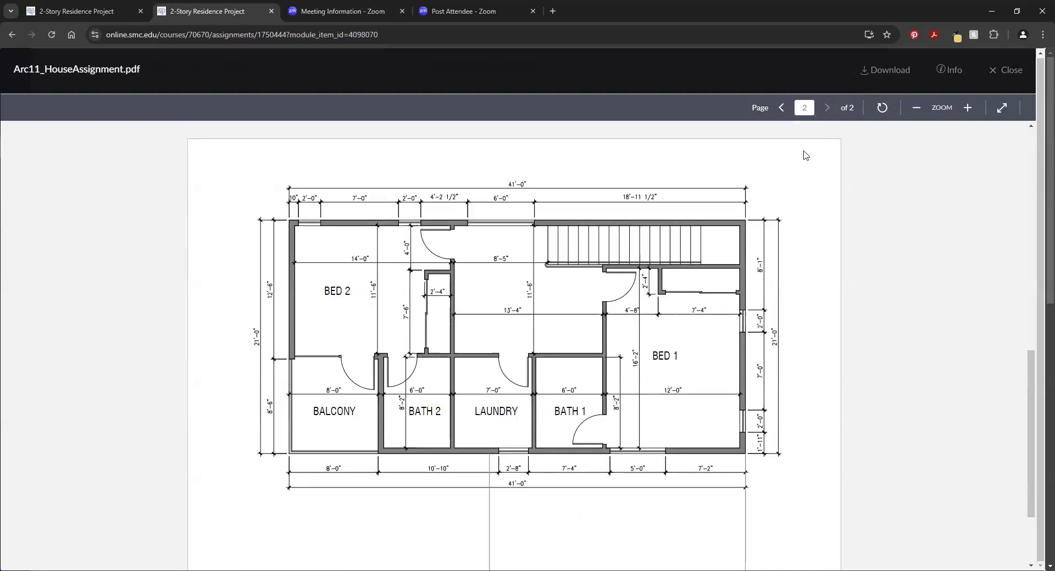
left_click(782, 110)
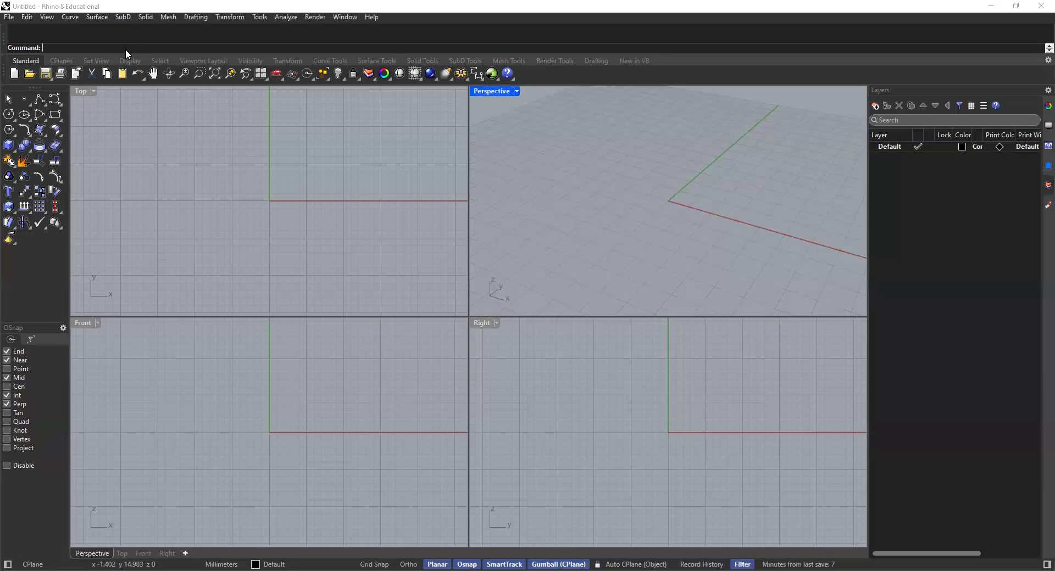
Switch to Rhino and set the document's model units to Feet, with distances displayed as Feet & Inches.
type("Unit")
key("Return")
left_click(669, 154)
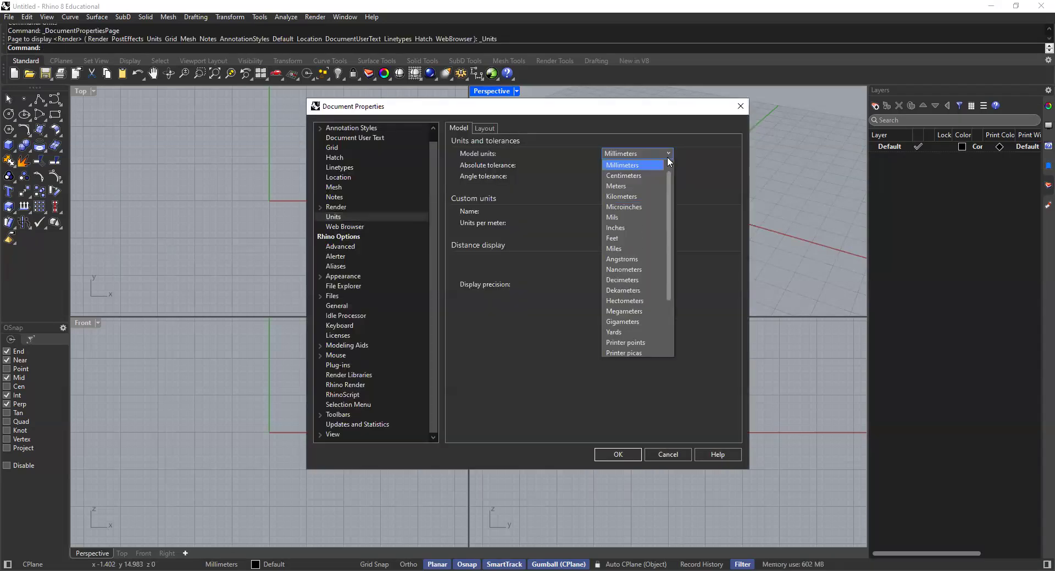
left_click(616, 239)
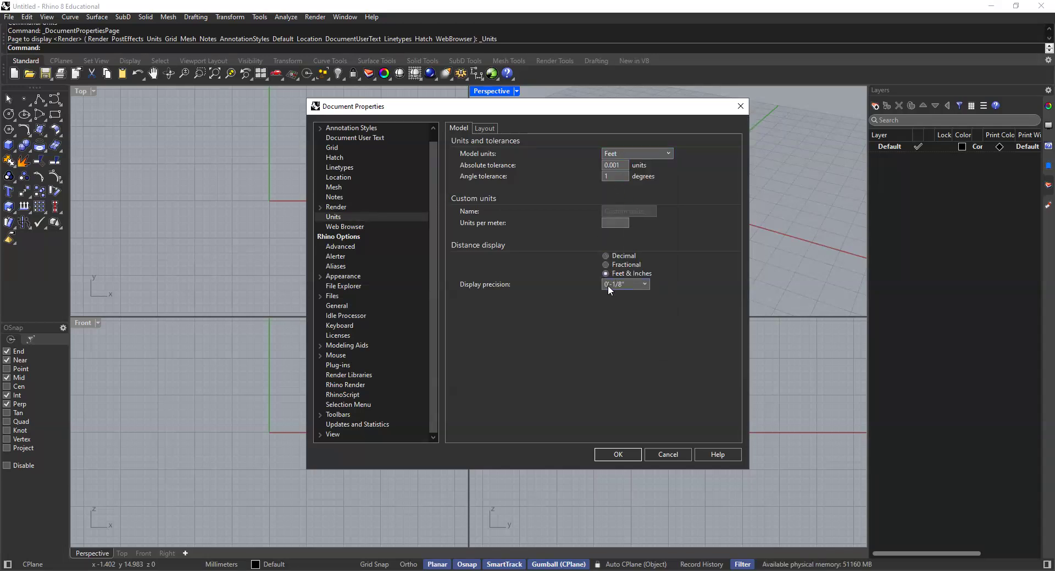
left_click(616, 455)
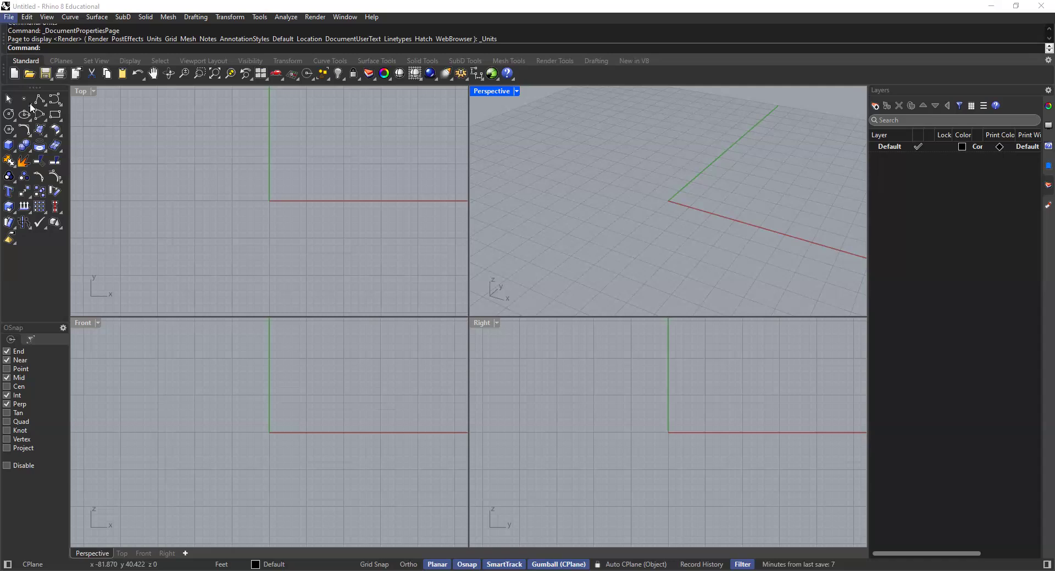
left_click(10, 18)
left_click(578, 204)
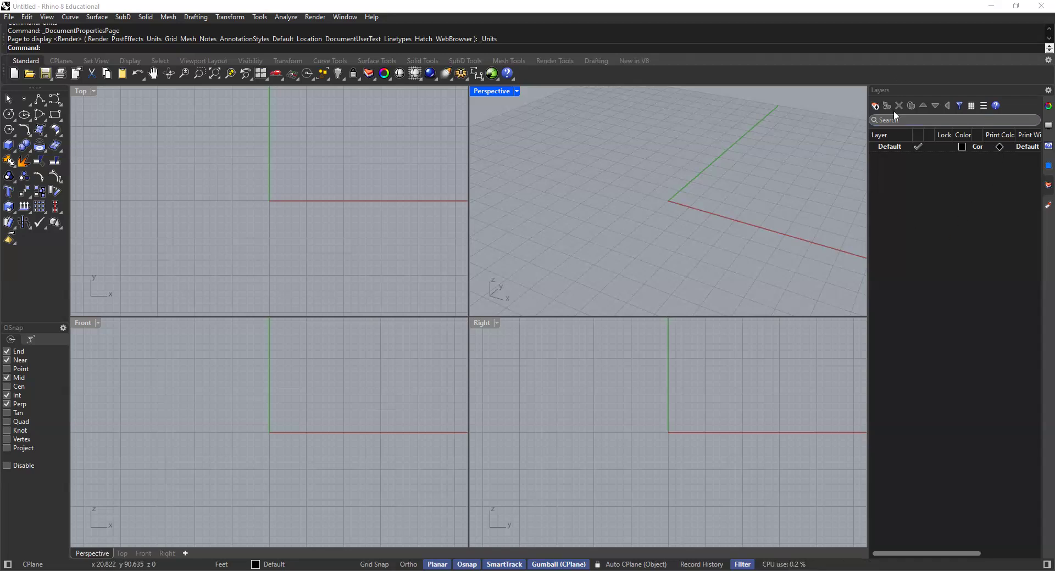
Create a new layer named Lines and set its color to Red.
left_click(878, 107)
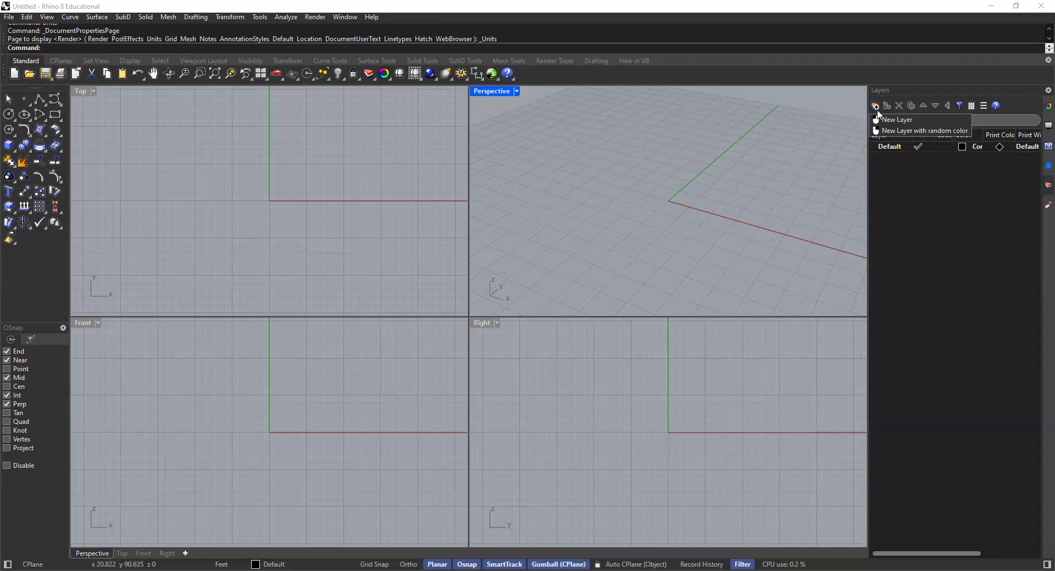
left_click(876, 106)
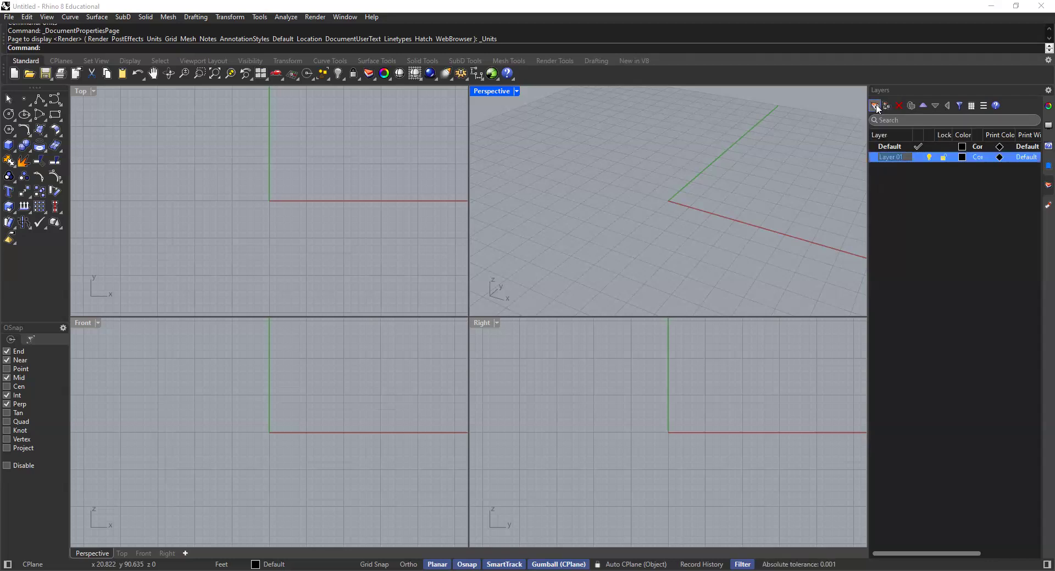
type("Lines")
key("Return")
left_click(962, 157)
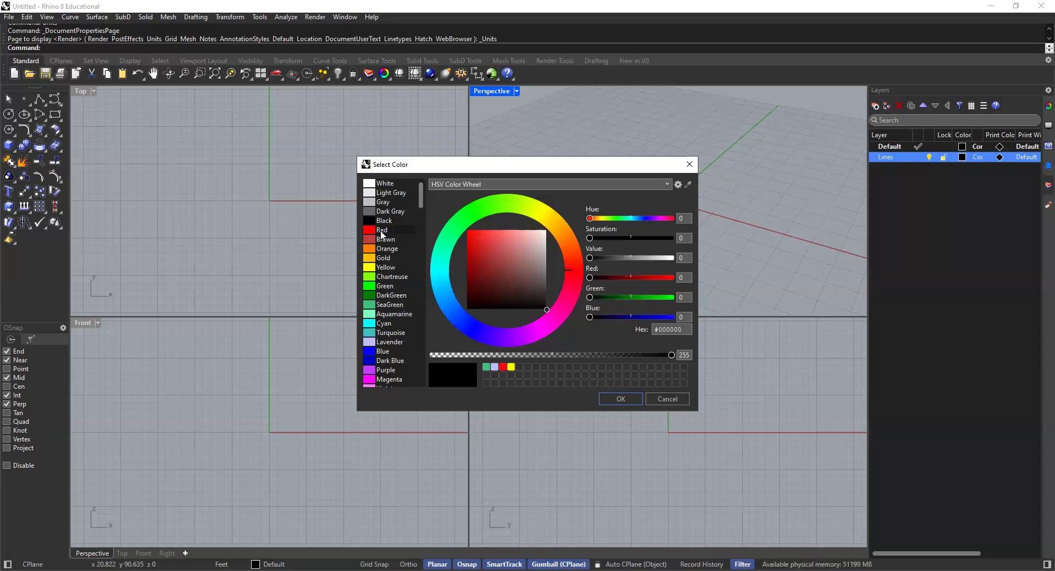
left_click(381, 231)
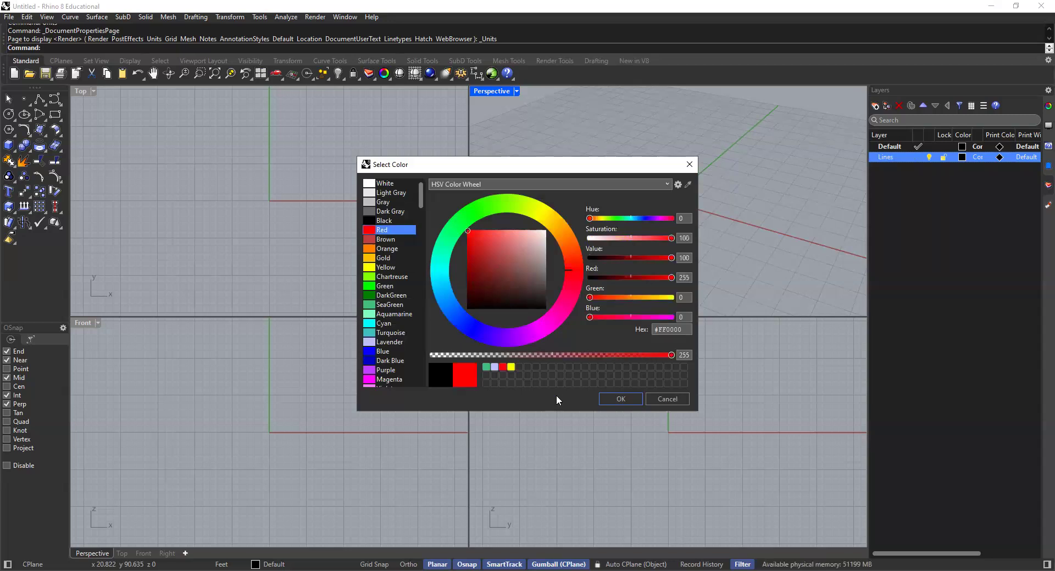
left_click(611, 401)
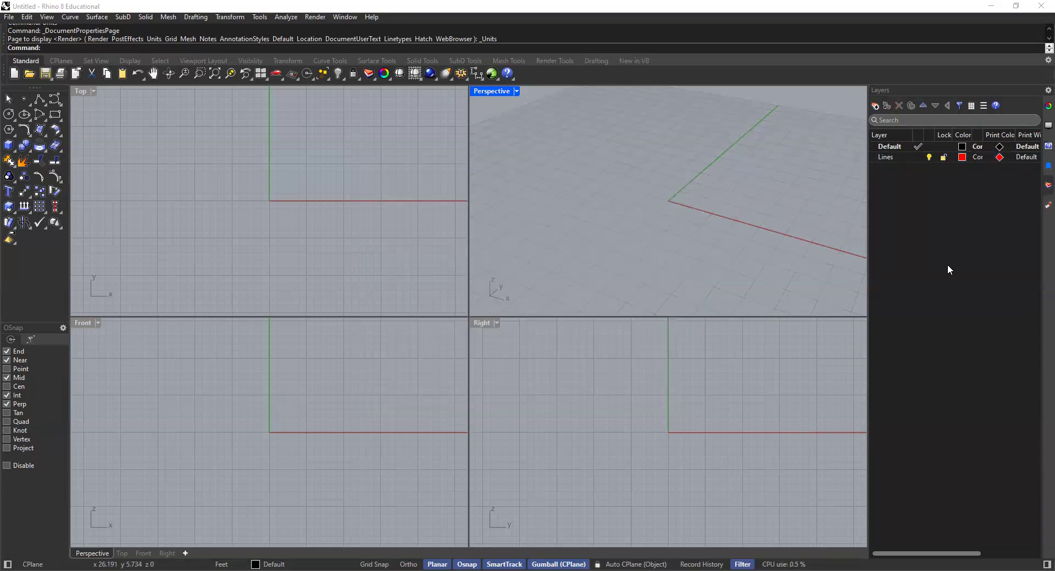
Add a new layer named "Walls - 1st Floor".
left_click(876, 106)
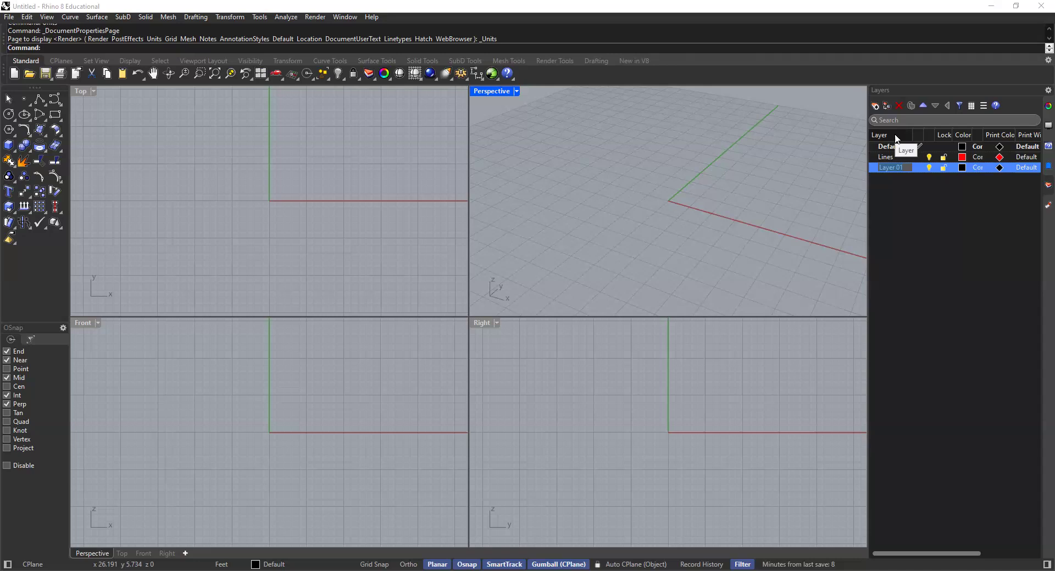
type("Wa")
type("lls- 1st Floor")
left_click(882, 167)
key("Return")
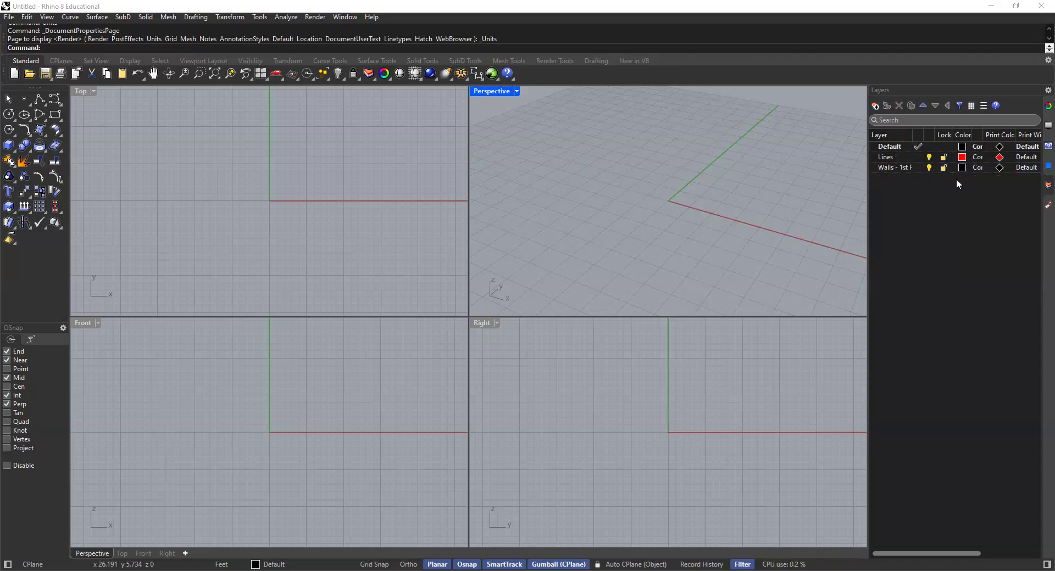
Add a new layer named "Walls - 2nd Floor" and widen the layer name column.
left_click(878, 106)
type("W")
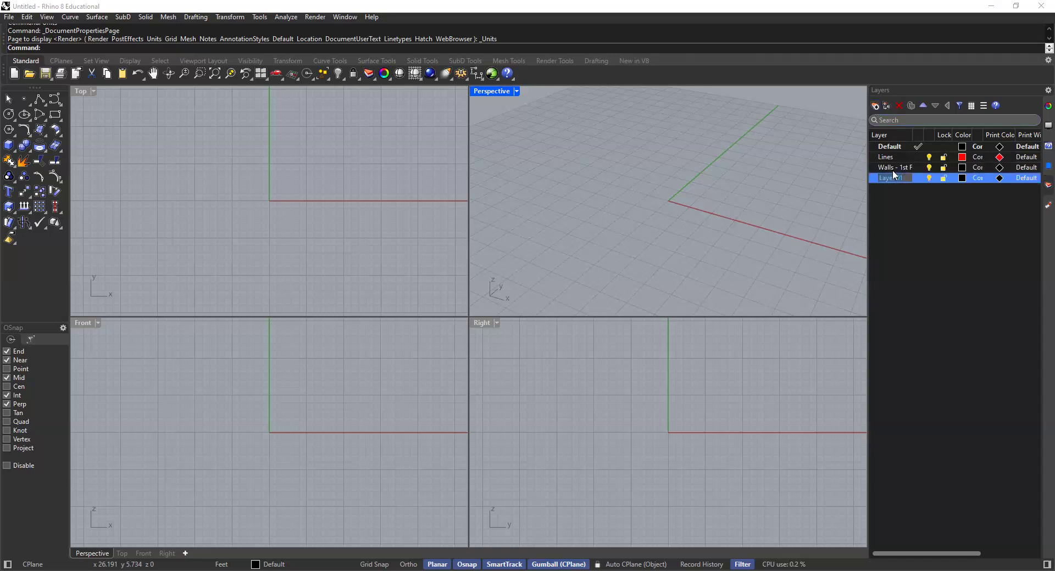
type("alls - 2nd")
left_click(922, 201)
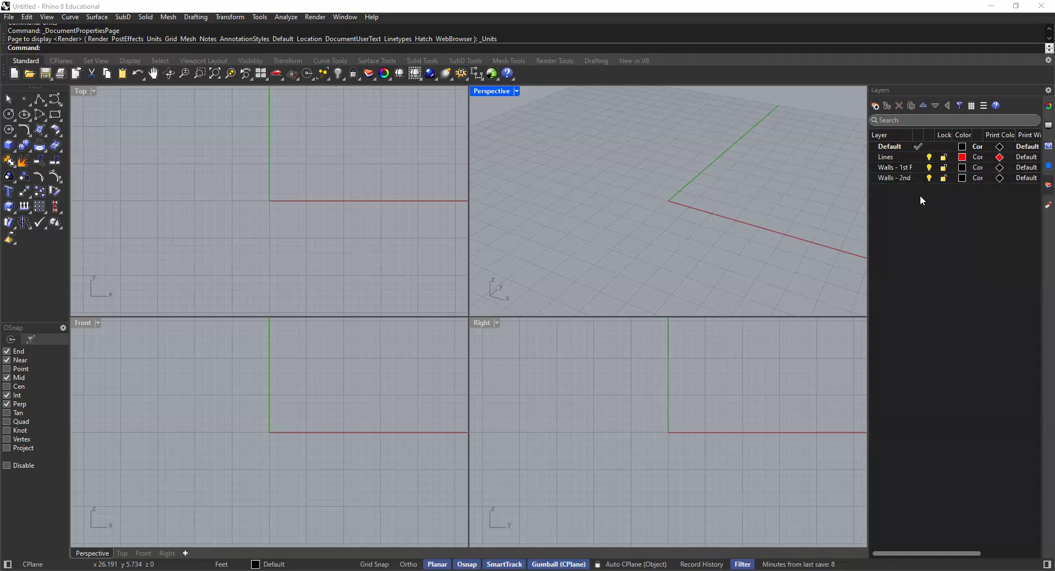
left_click_drag(912, 135, 925, 135)
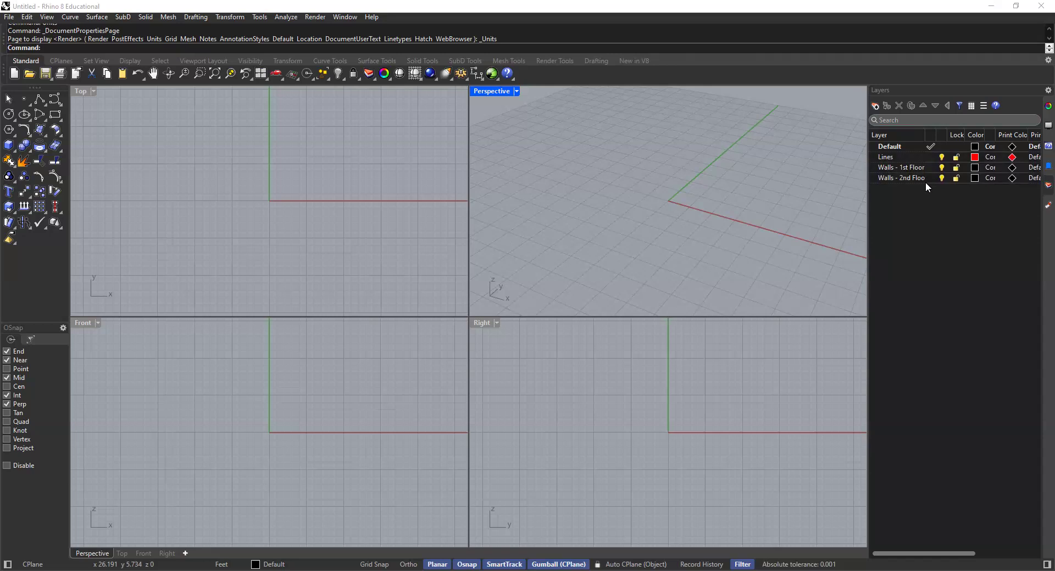
Set the color of the first-floor walls layer to Lavender.
left_click(974, 168)
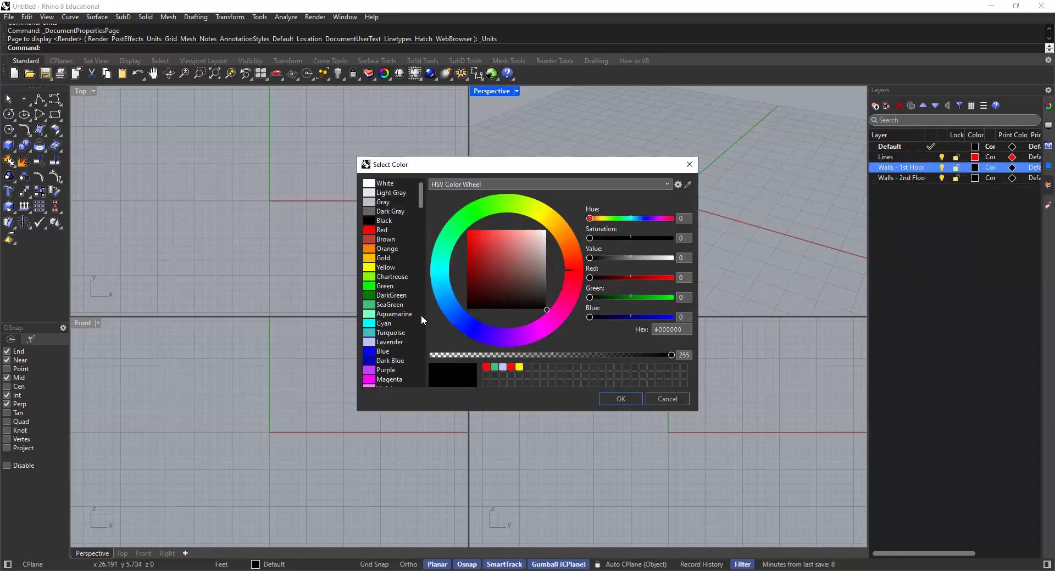
left_click(388, 341)
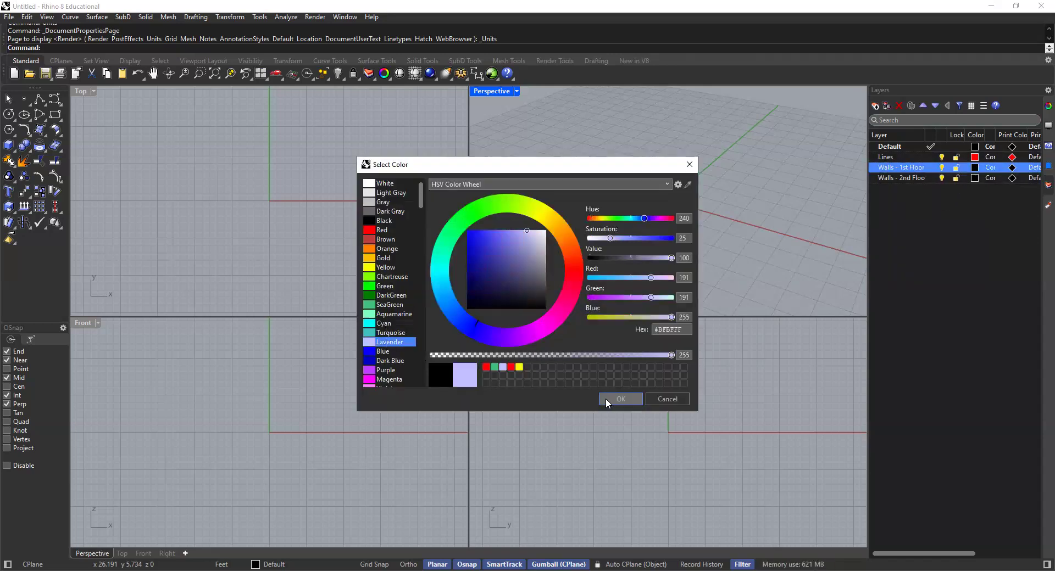
left_click(611, 401)
Set the color of the second-floor walls layer to SeaGreen.
left_click(991, 179)
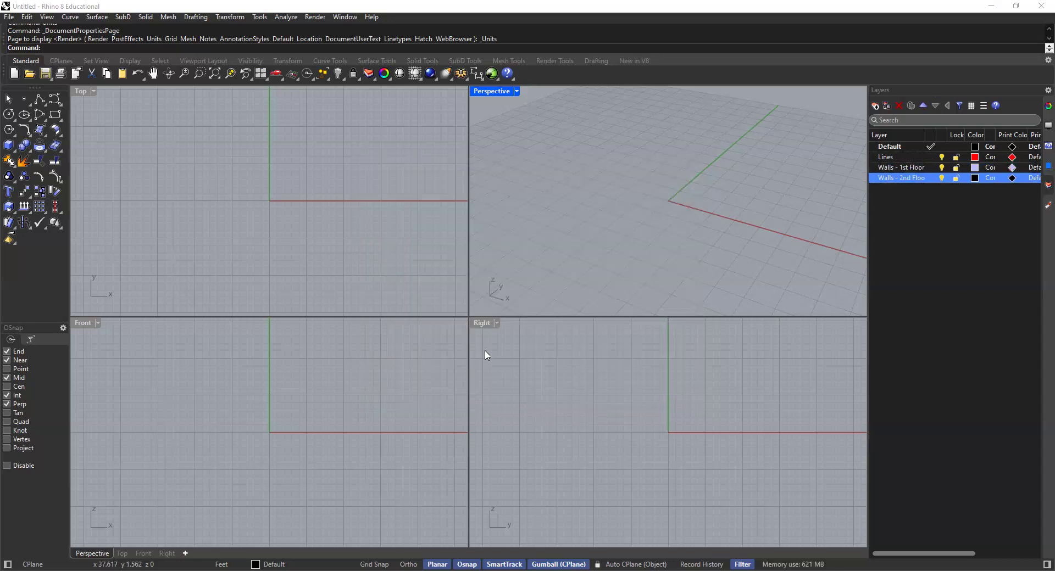
key("Escape")
left_click(974, 178)
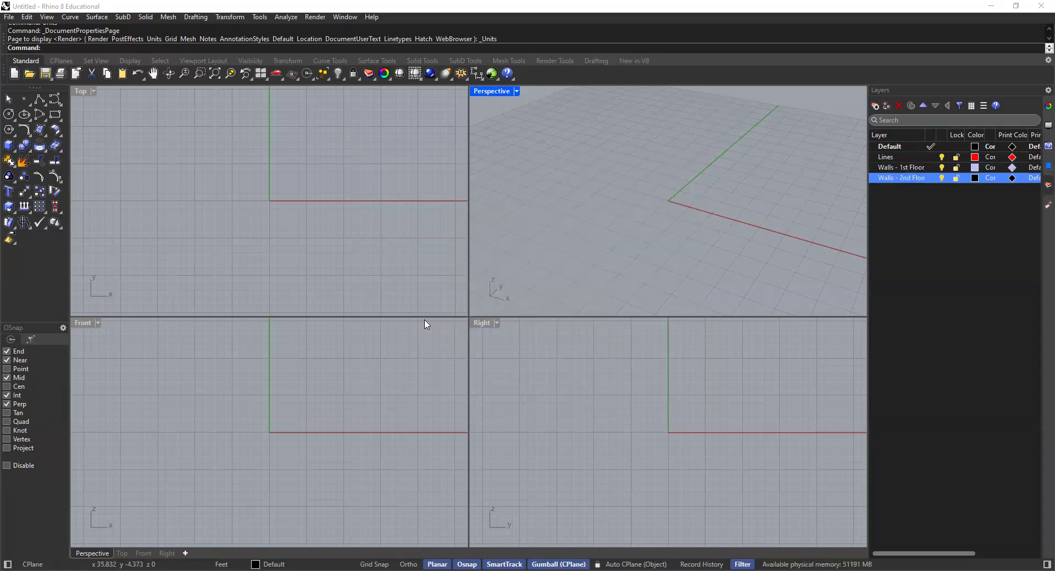
left_click(388, 306)
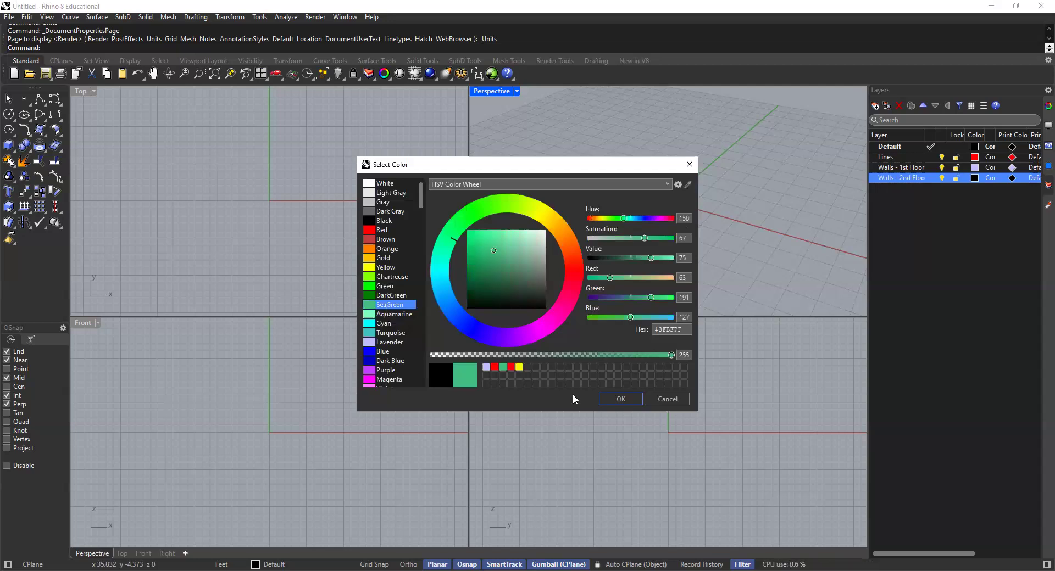
left_click(606, 396)
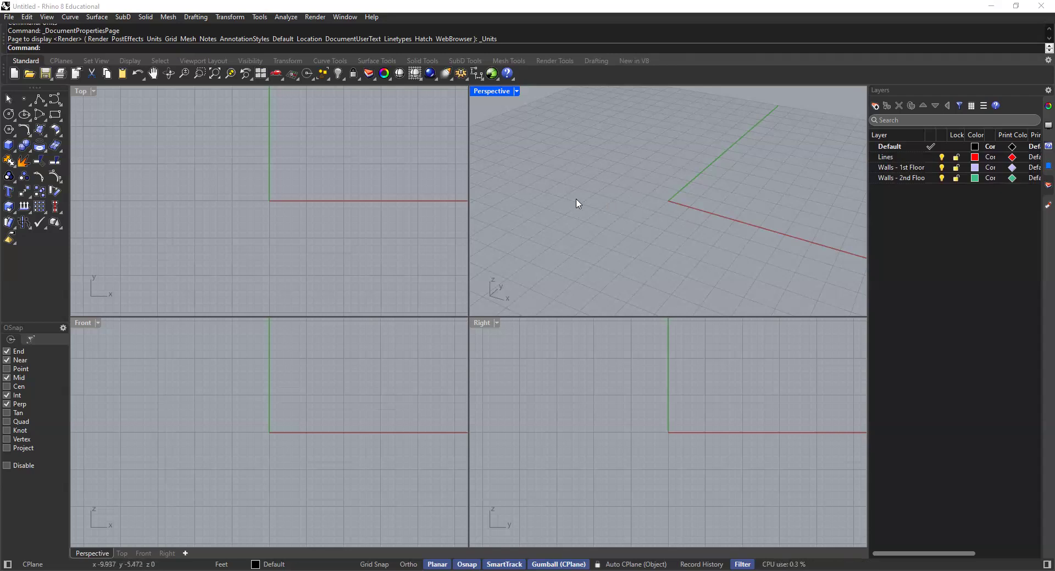
left_click(301, 173)
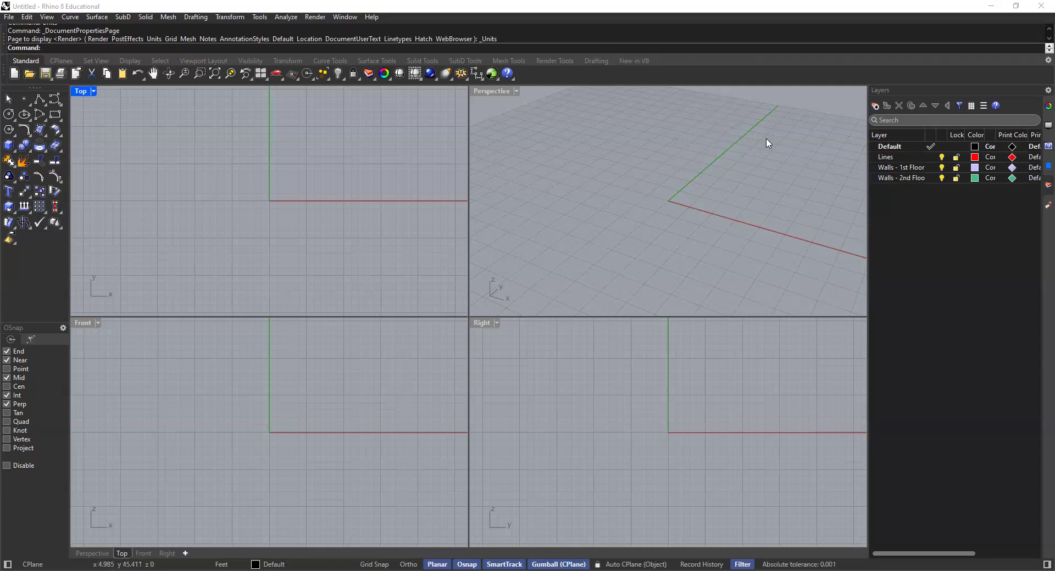
right_click_drag(718, 191, 731, 187)
scroll(726, 186, "down", 5)
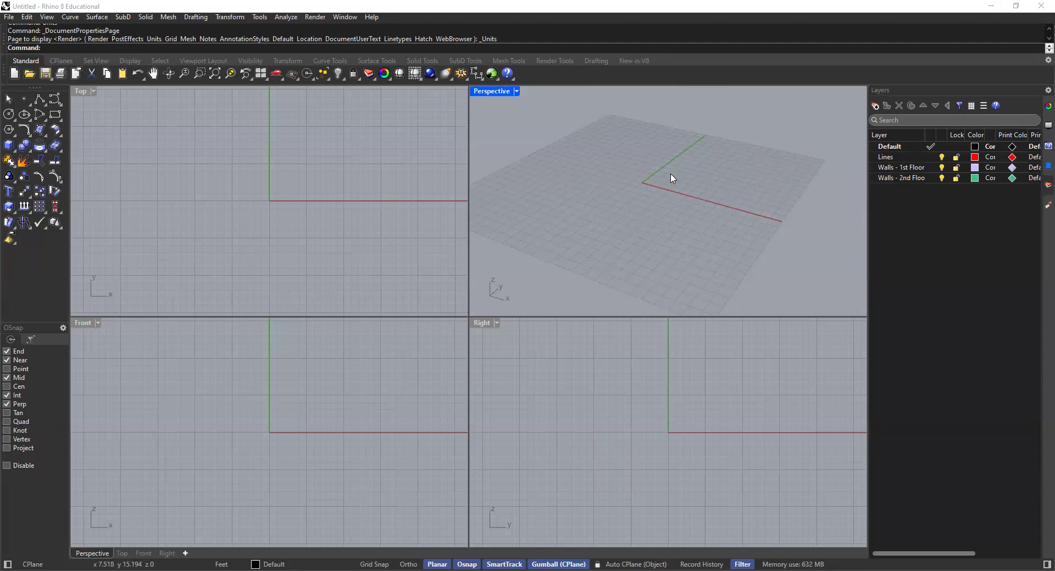
Maximize the Top viewport, frame the area around the origin, and show the viewport's properties.
scroll(672, 179, "up", 3)
scroll(670, 190, "down", 1)
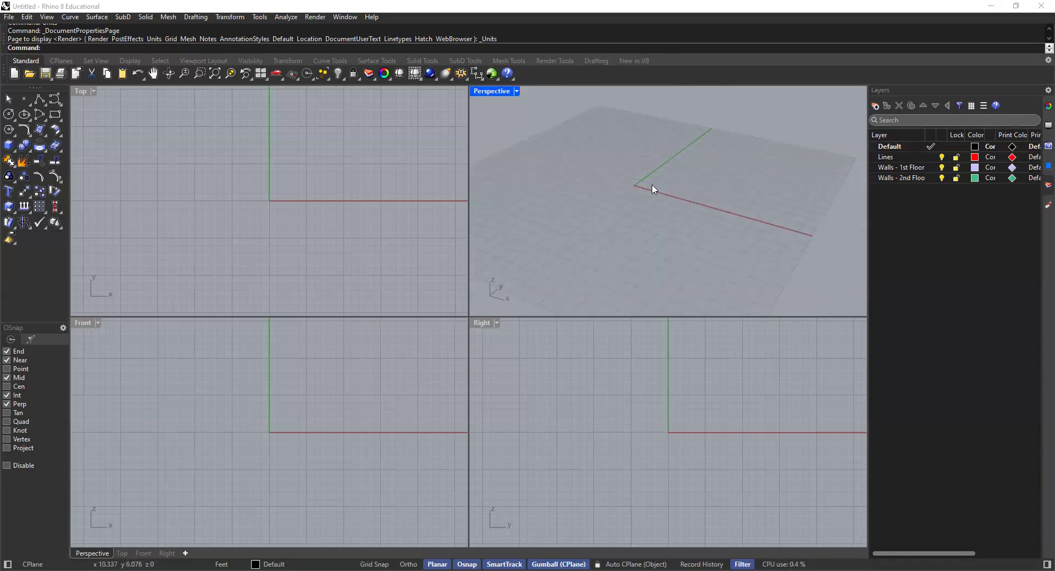
left_click(254, 196)
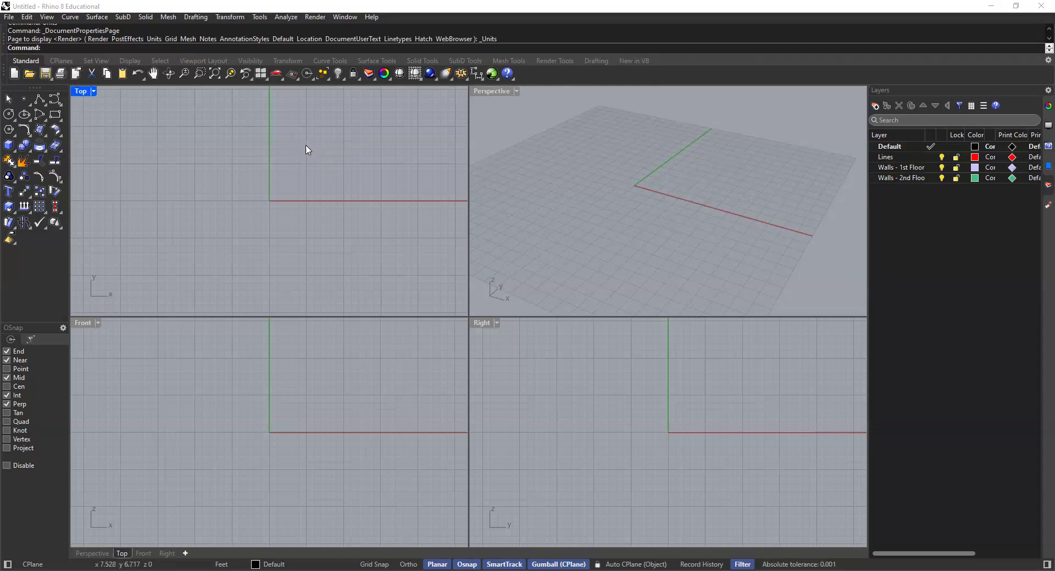
double_click(81, 92)
scroll(494, 241, "down", 10)
right_click_drag(468, 273, 423, 294)
key("F3")
scroll(432, 295, "up", 2)
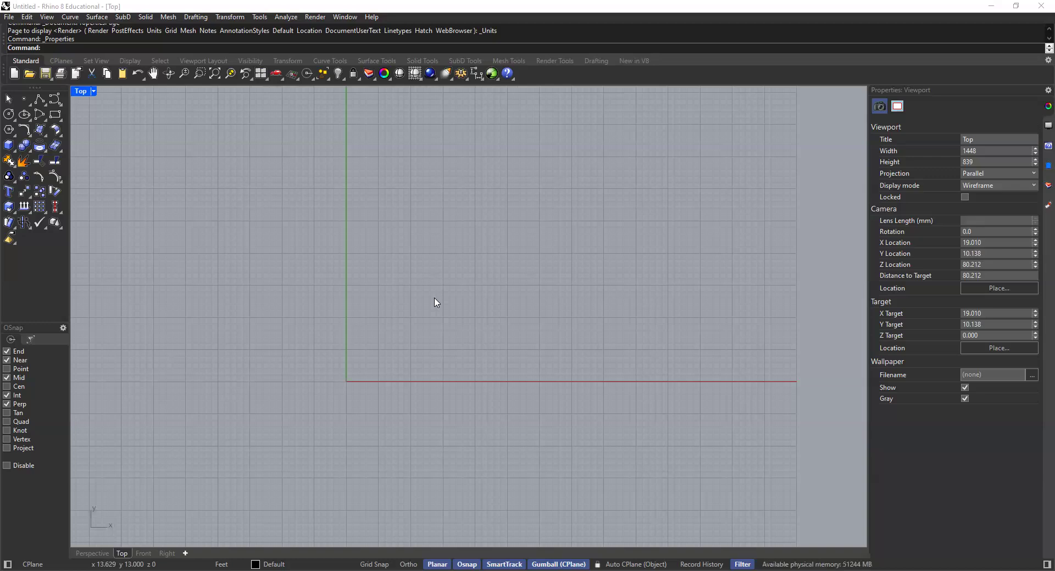
Start a polyline just above and right of the origin at about 4.5, 4 ft, with Ortho on and Planar off.
left_click(38, 100)
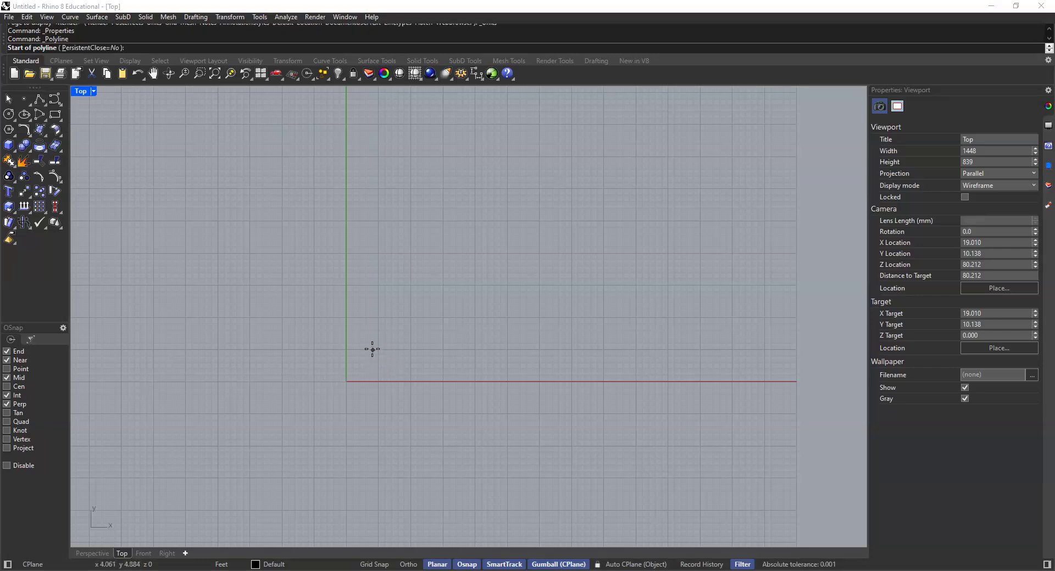
scroll(399, 347, "down", 5)
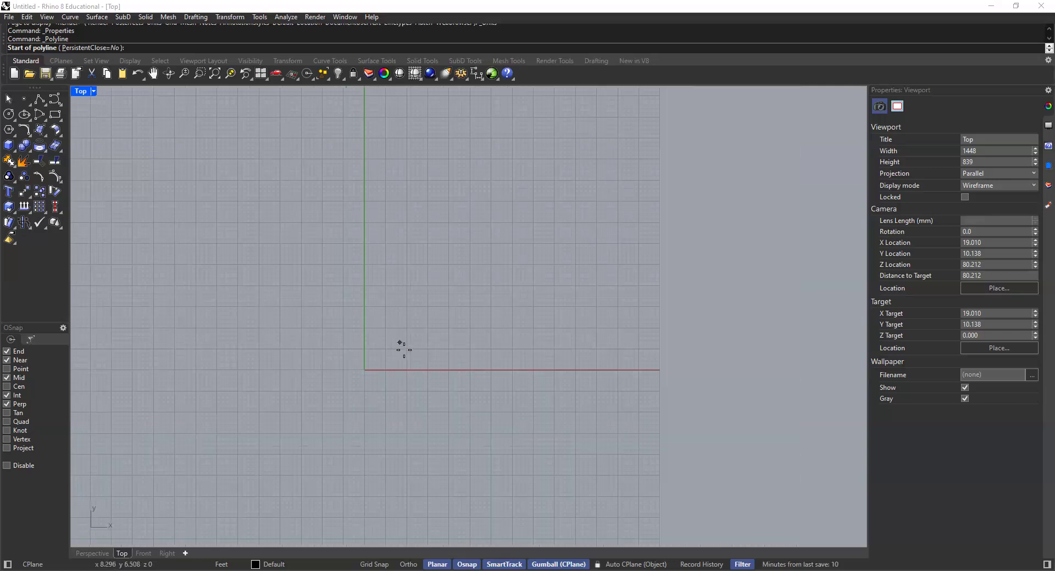
scroll(400, 354, "up", 4)
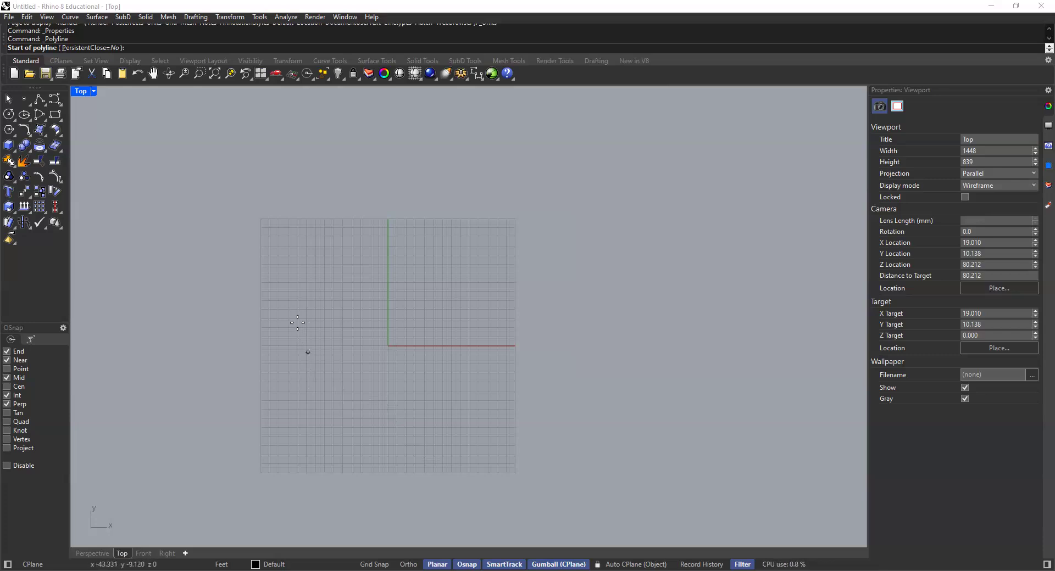
scroll(344, 321, "down", 5)
scroll(341, 324, "up", 4)
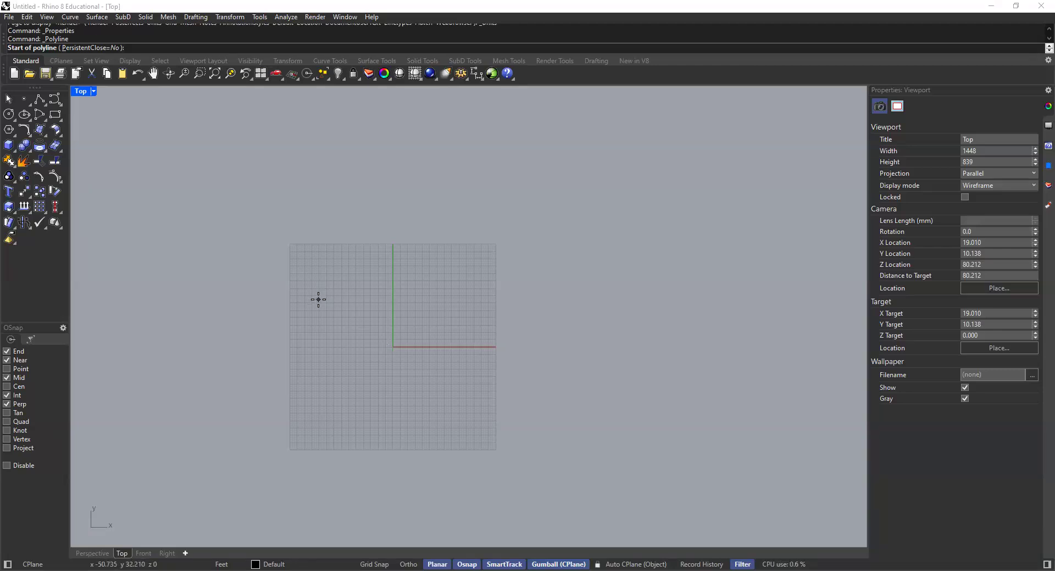
scroll(417, 338, "up", 4)
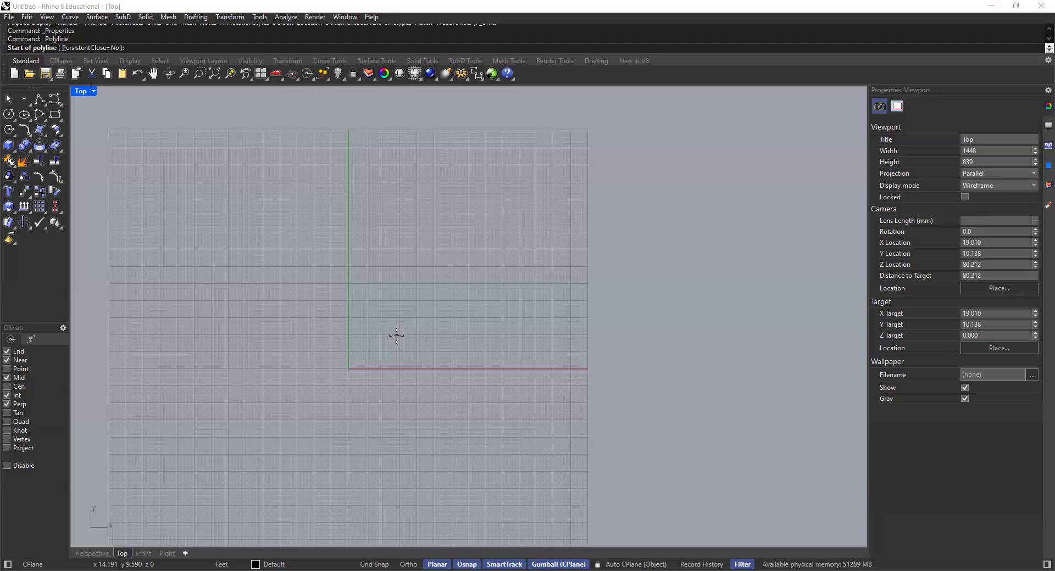
left_click(363, 356)
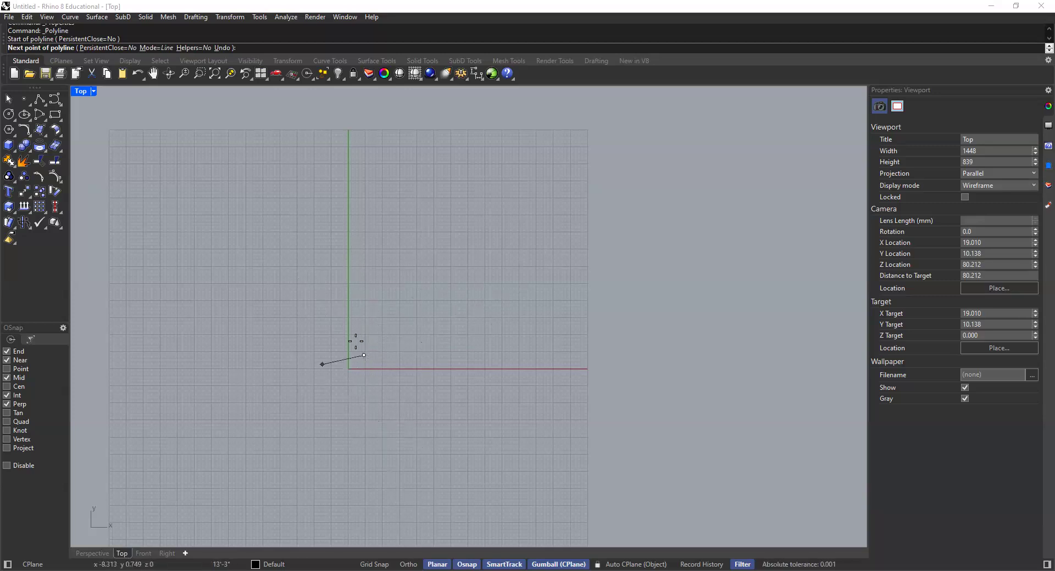
left_click(408, 564)
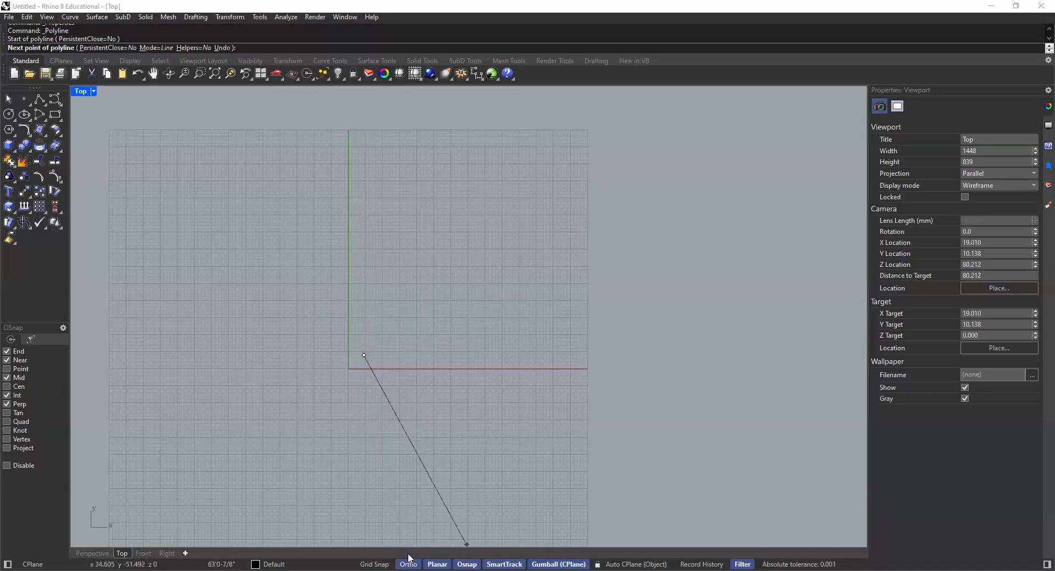
left_click(408, 565)
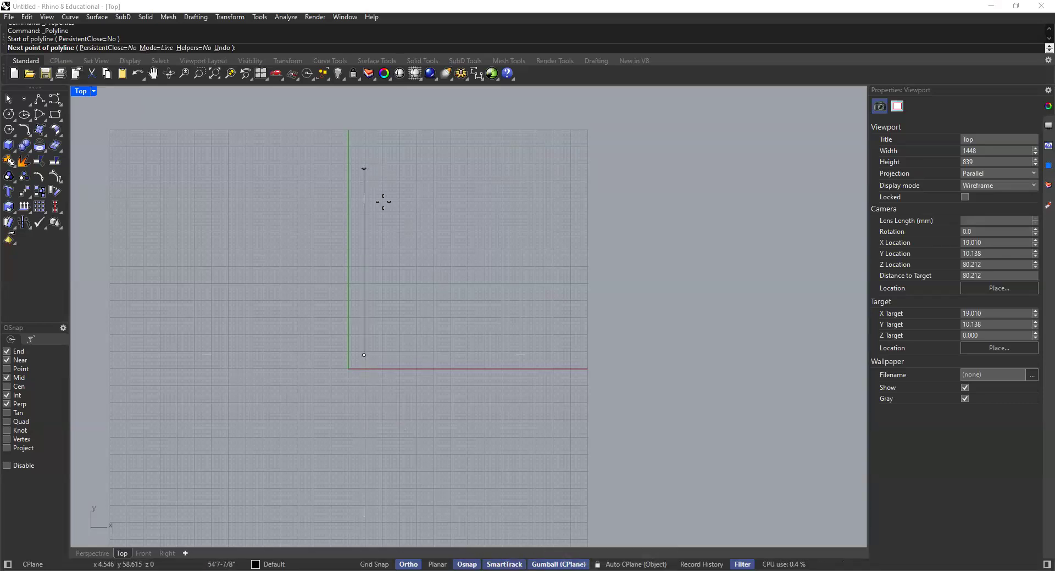
Add a 33' polyline segment straight up from the start point and a 23' segment to the right from its end.
type("33")
key("Return")
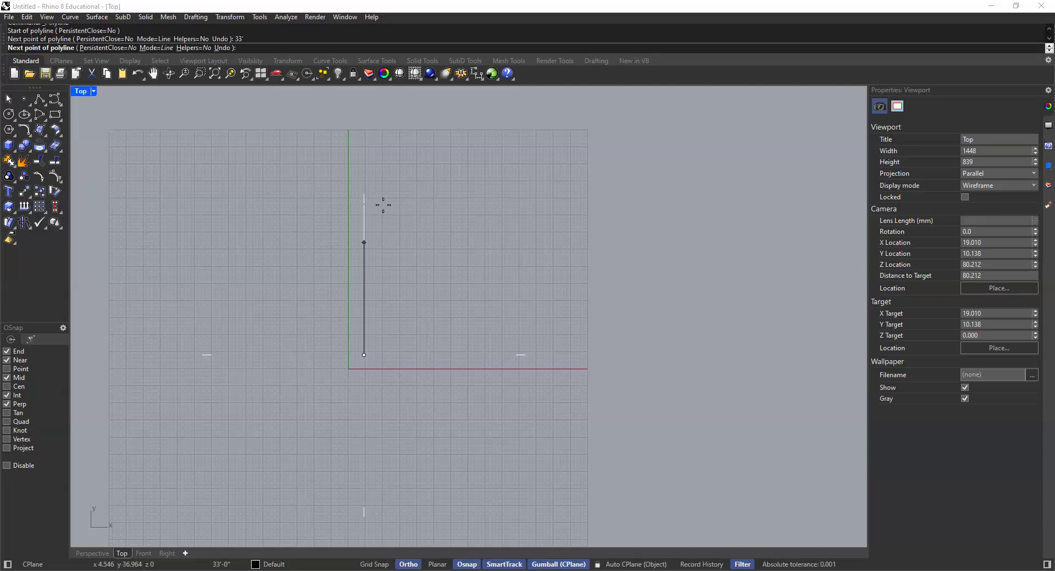
left_click(383, 205)
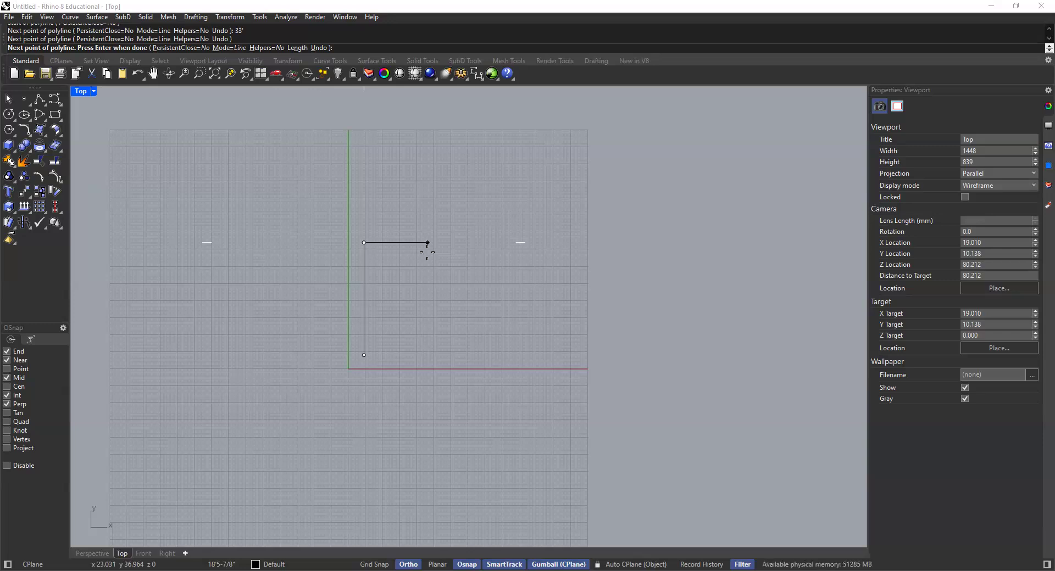
type("23\"")
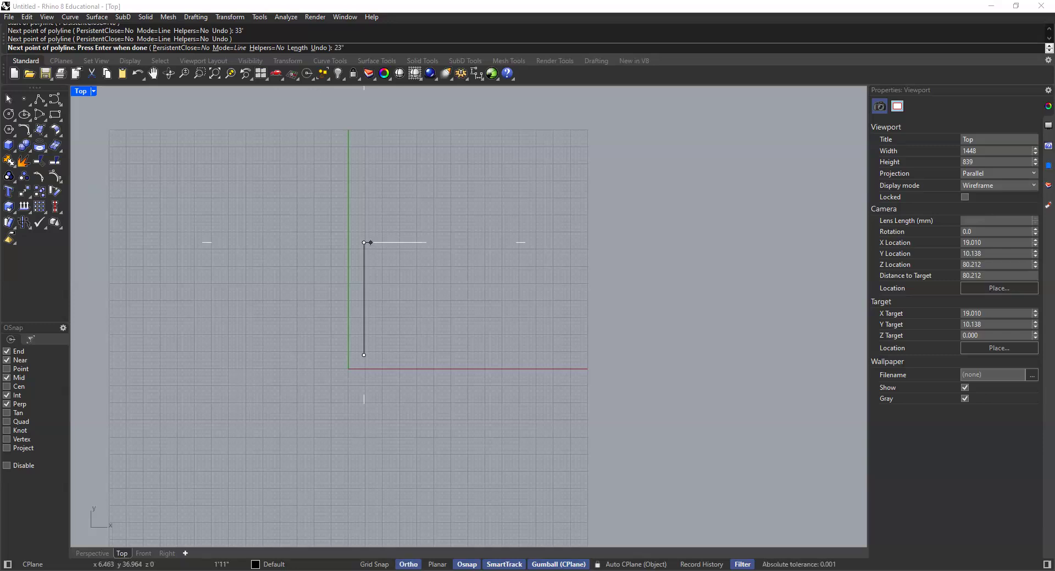
key("BackSpace")
key("BackSpace")
key("Return")
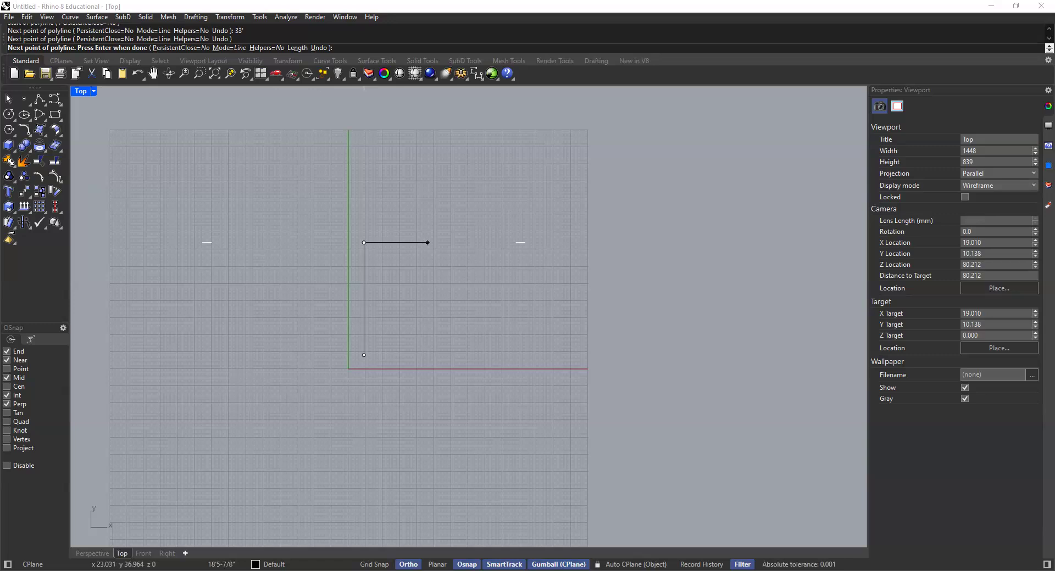
type("23")
left_click(486, 263)
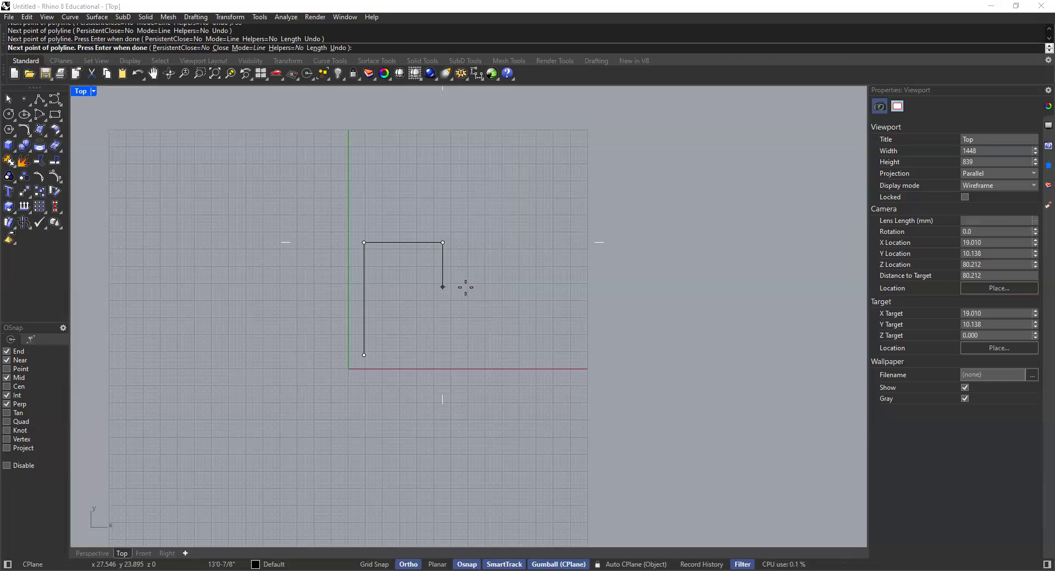
Add the 33' segment straight down and close the polyline at its start point to complete the rectangular outline.
type("33")
key("Return")
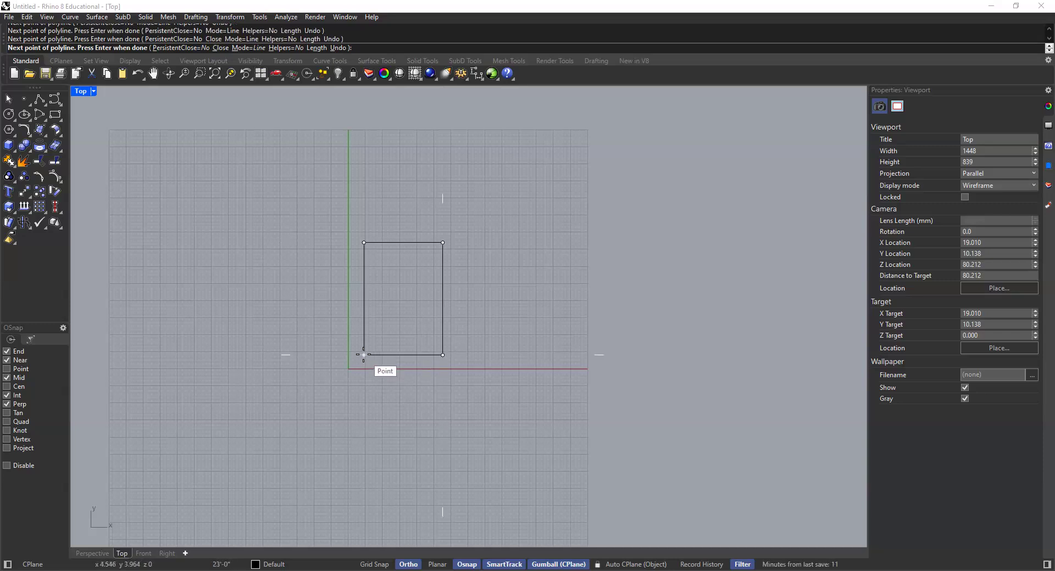
left_click(364, 355)
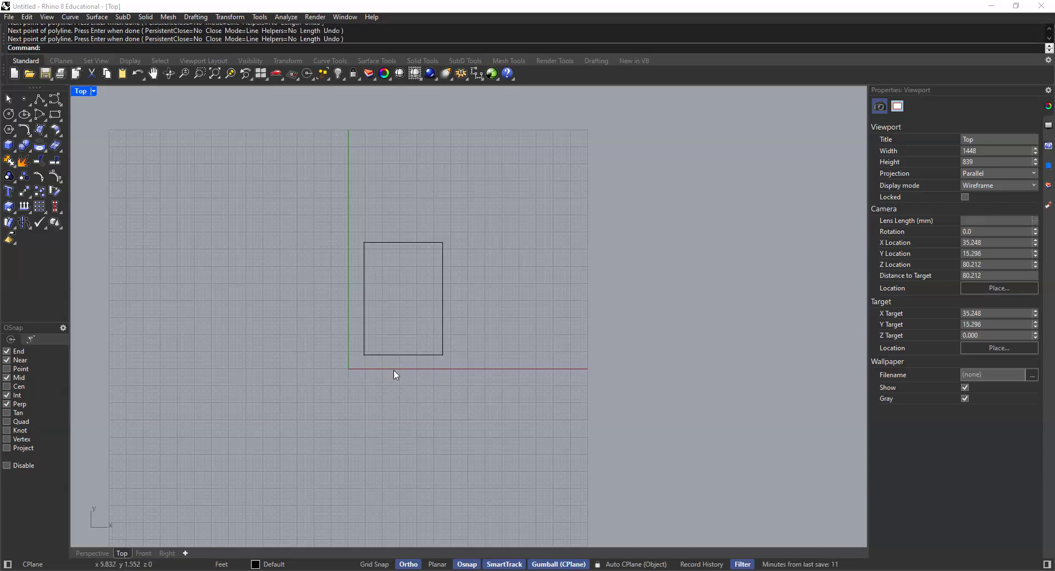
scroll(401, 286, "up", 3)
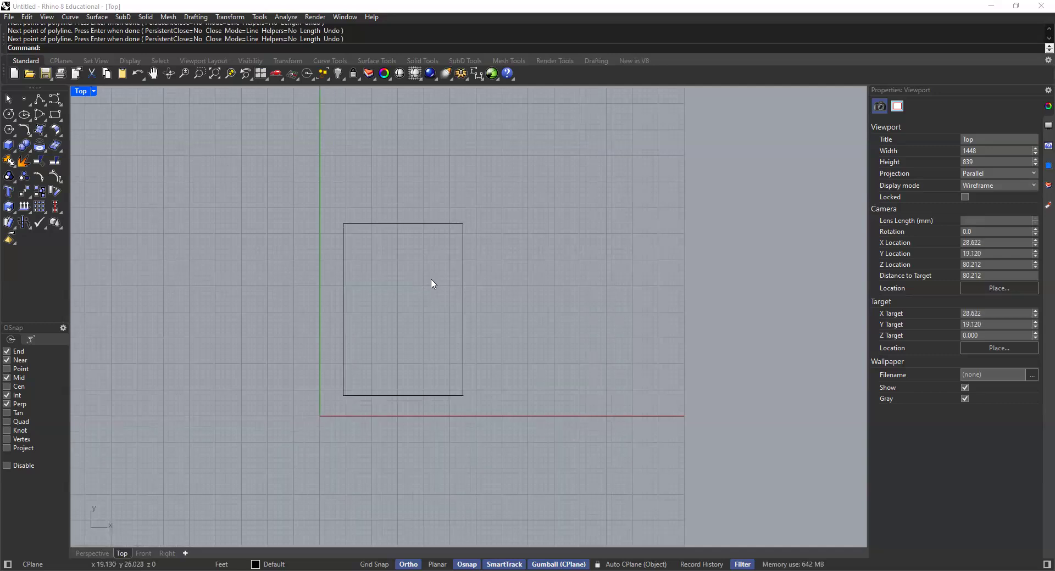
right_click_drag(504, 288, 473, 261)
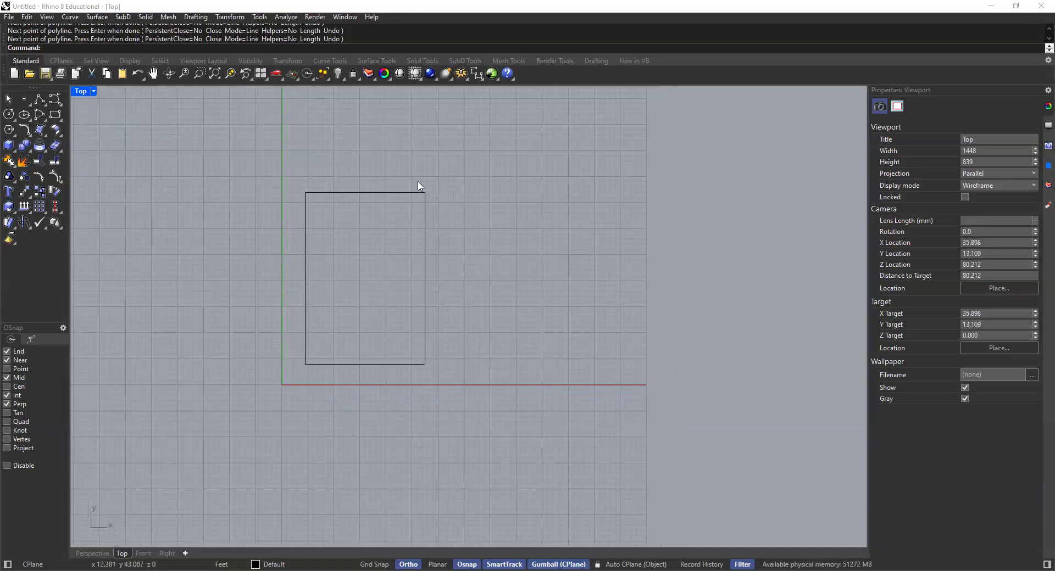
scroll(338, 235, "up", 1)
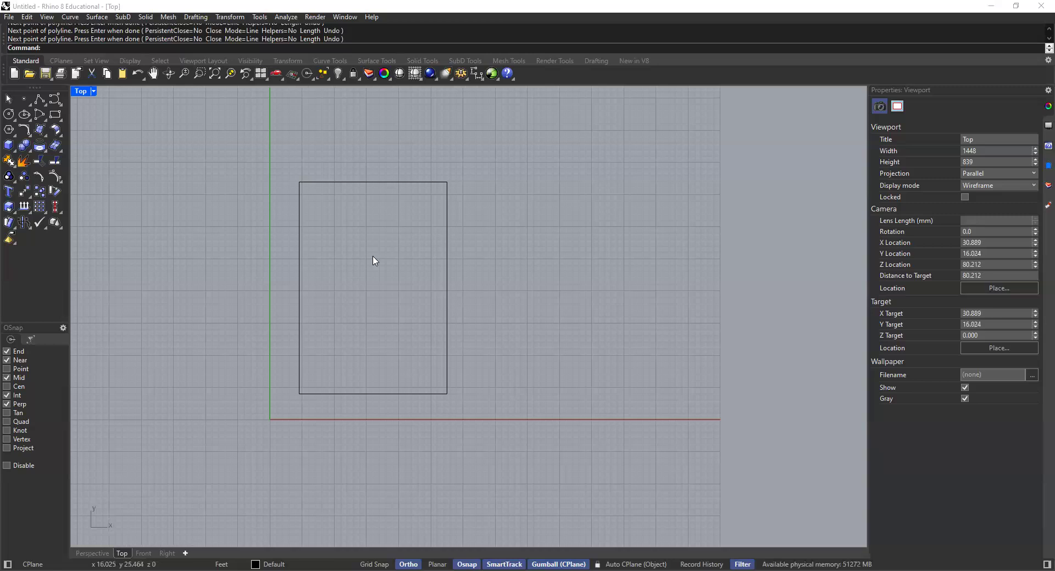
key("ctrl+h")
right_click_drag(363, 245, 333, 235)
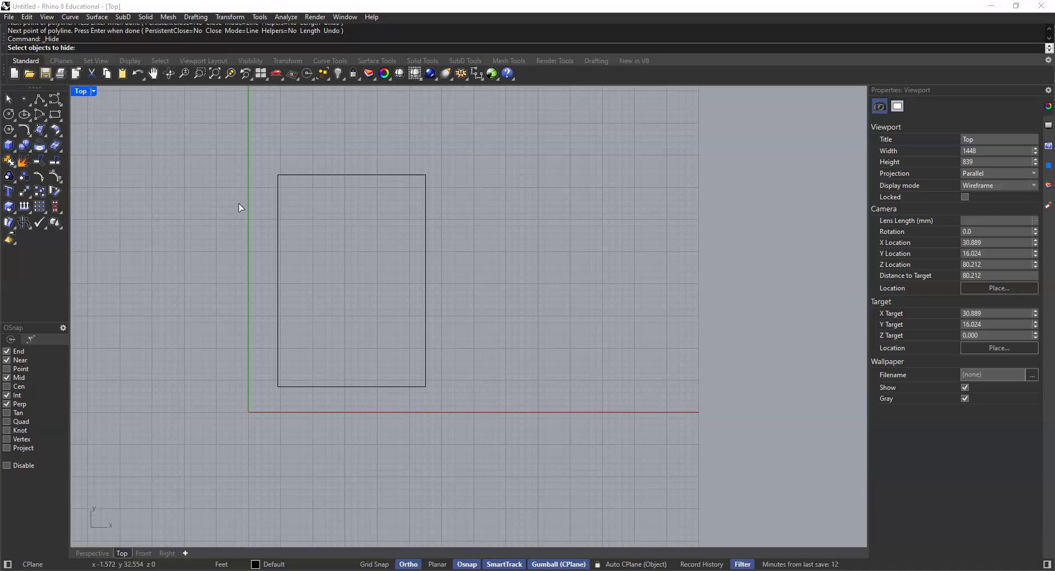
key("Escape")
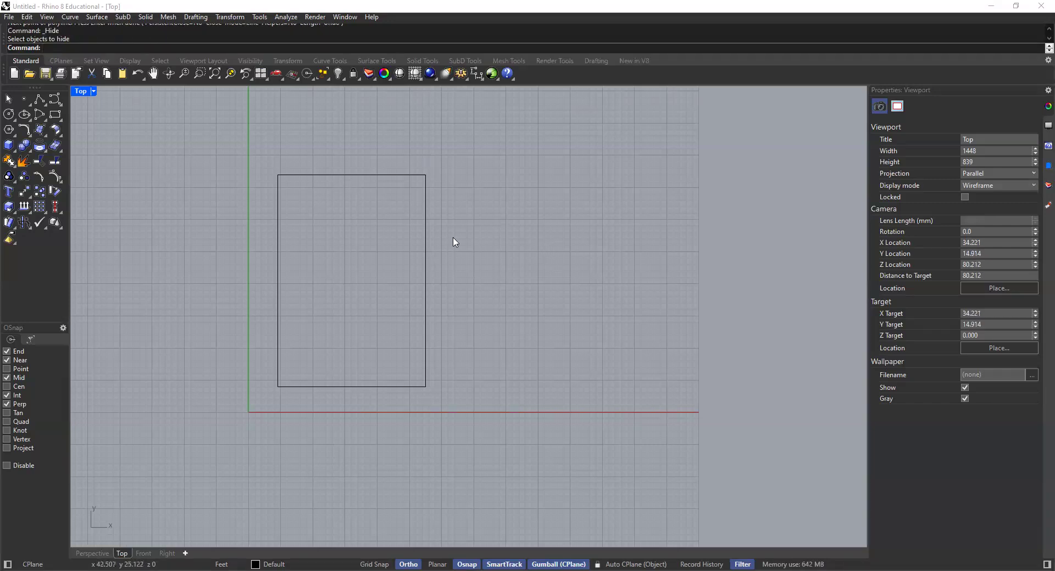
Offset the rectangular outline 6" inward to form the inner face of the exterior walls.
type("Off")
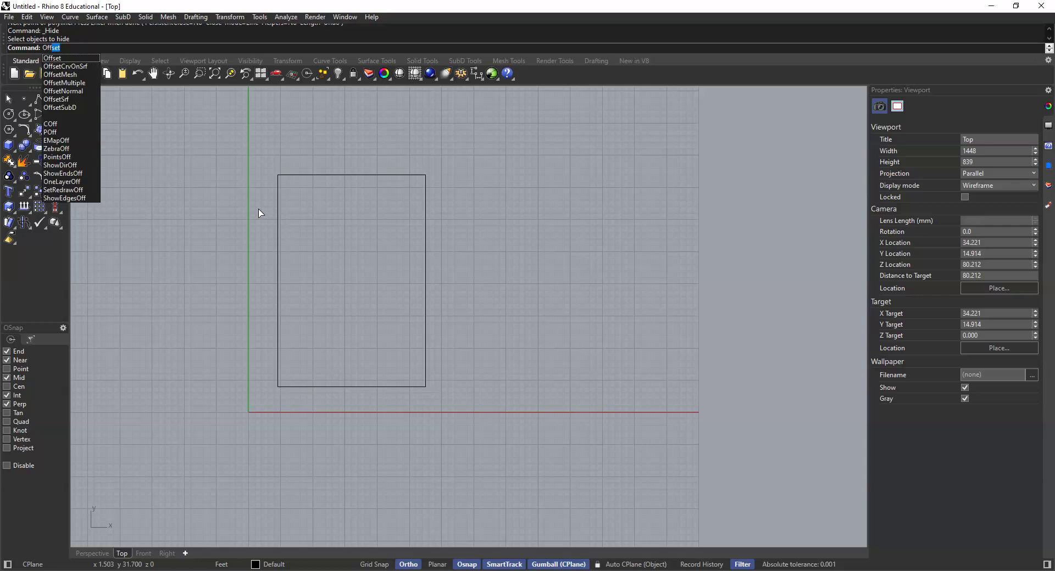
key("Return")
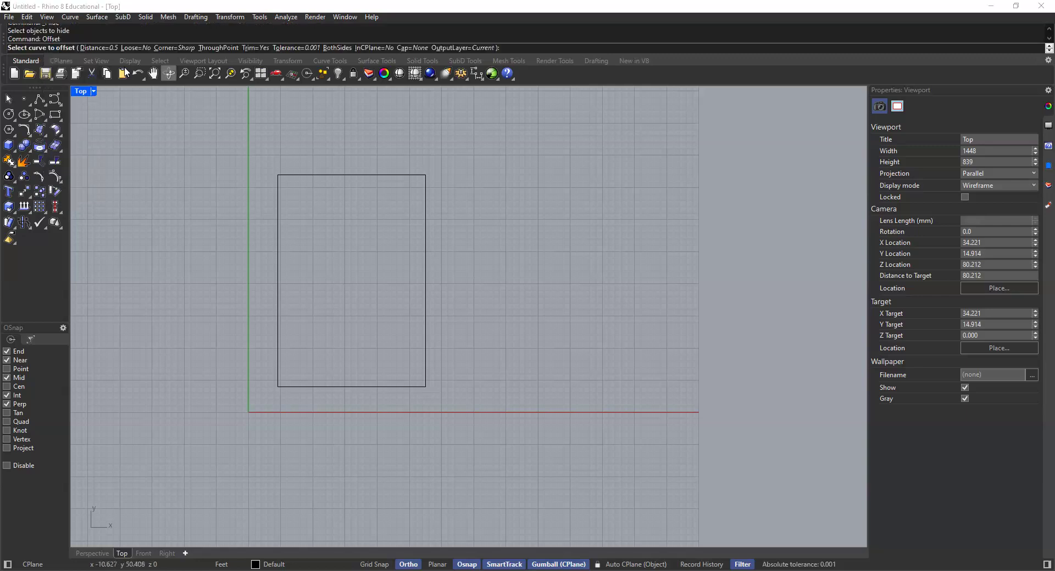
left_click(102, 49)
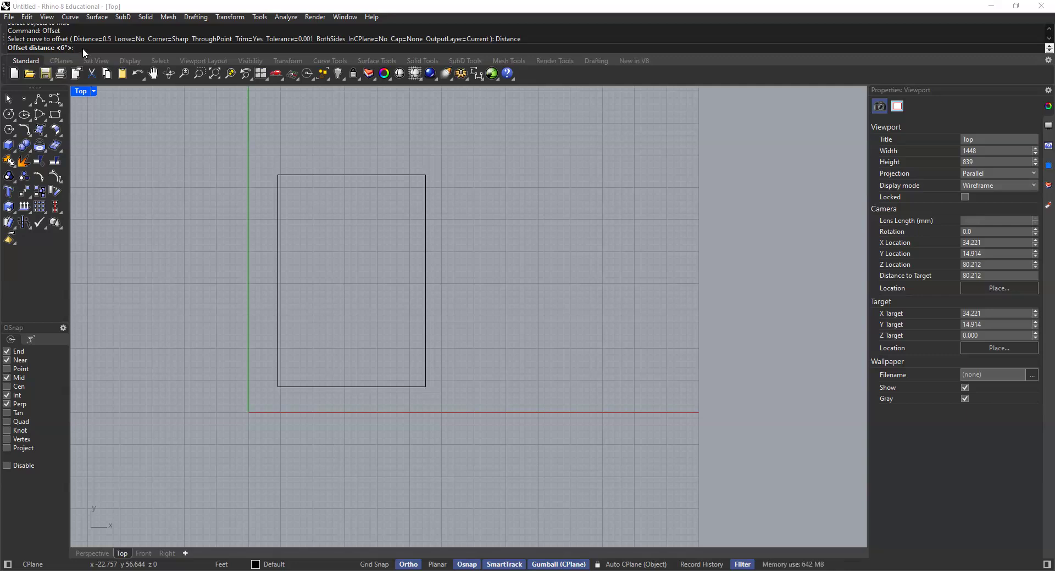
type("6\"")
key("Return")
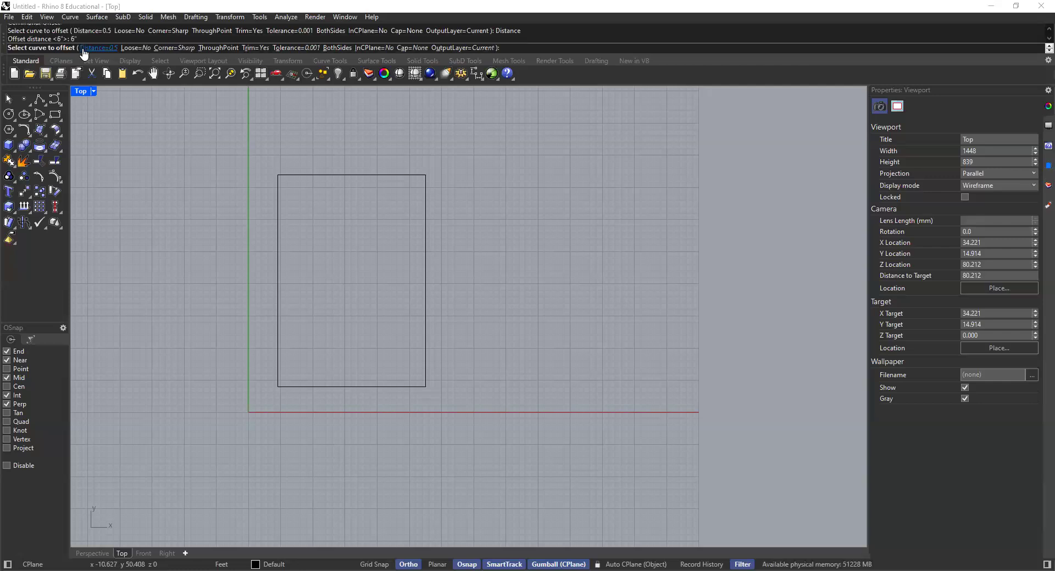
left_click(354, 175)
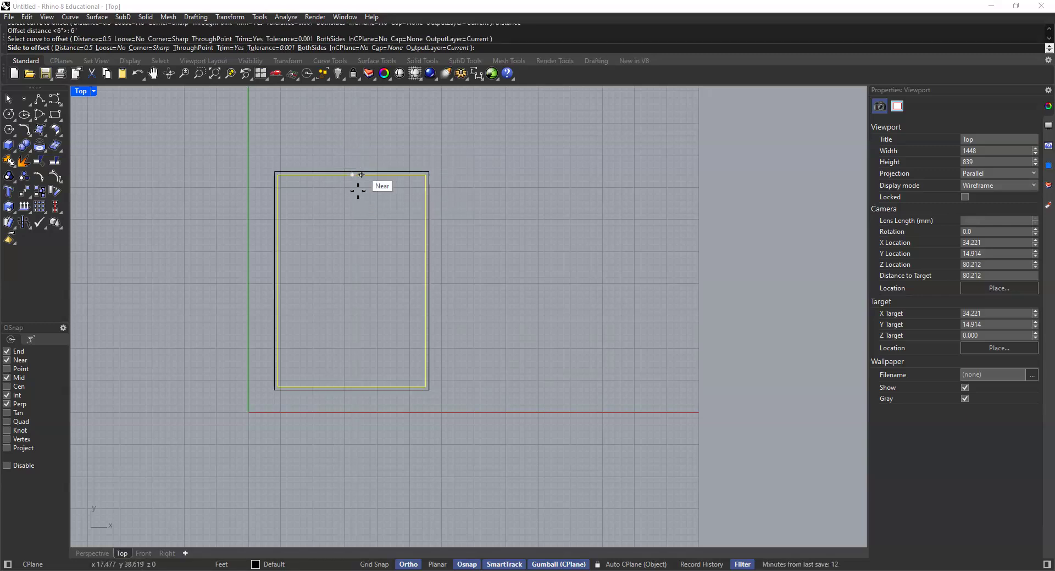
scroll(354, 176, "up", 4)
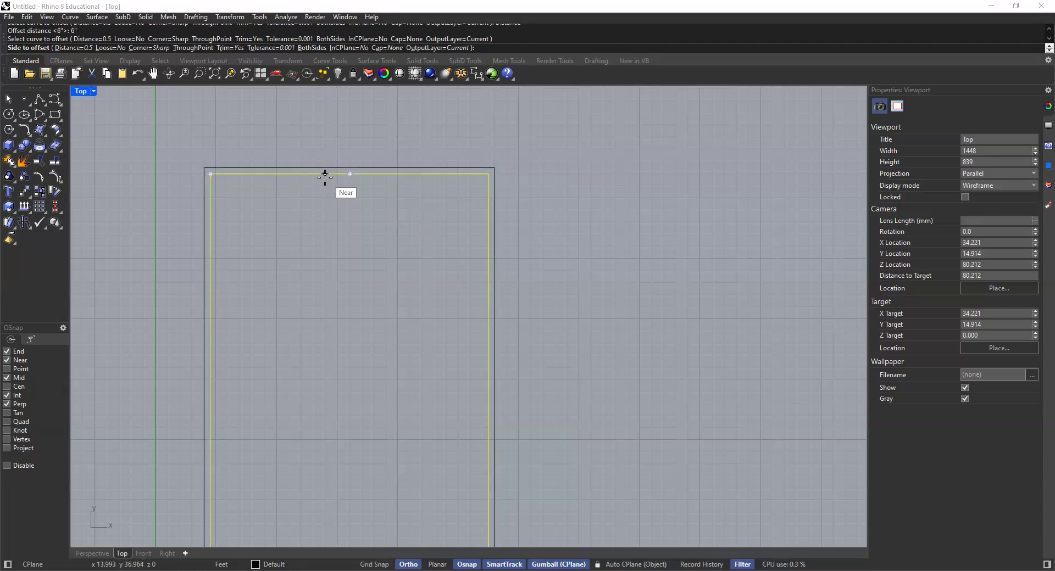
left_click(329, 193)
Inspect the inner and outer wall outlines by selecting the curves, both singly and together, and clear the selection.
scroll(346, 266, "down", 5)
scroll(345, 289, "down", 2)
scroll(356, 253, "up", 4)
scroll(358, 202, "up", 4)
scroll(370, 217, "down", 3)
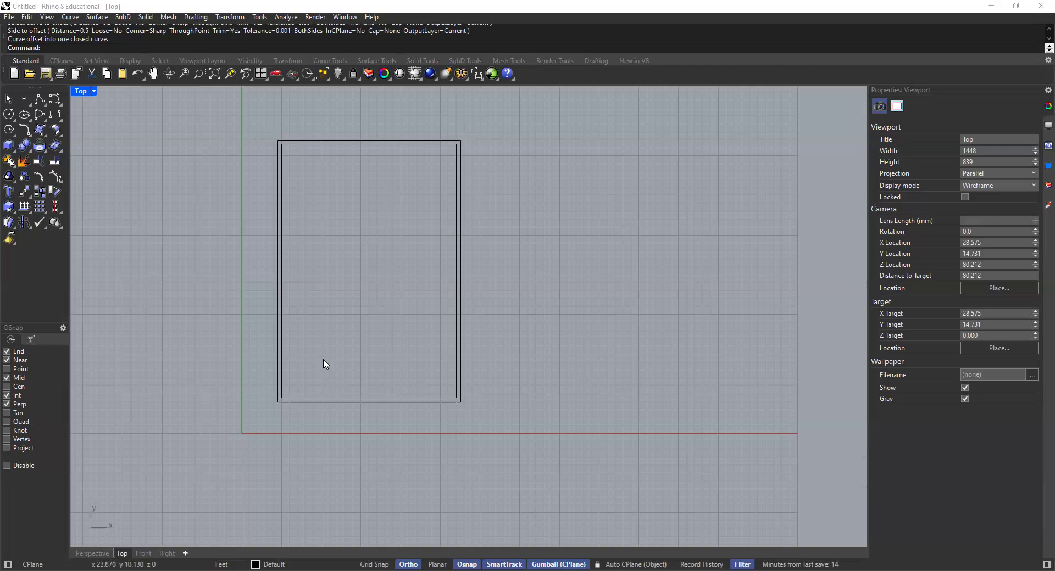
scroll(349, 213, "up", 2)
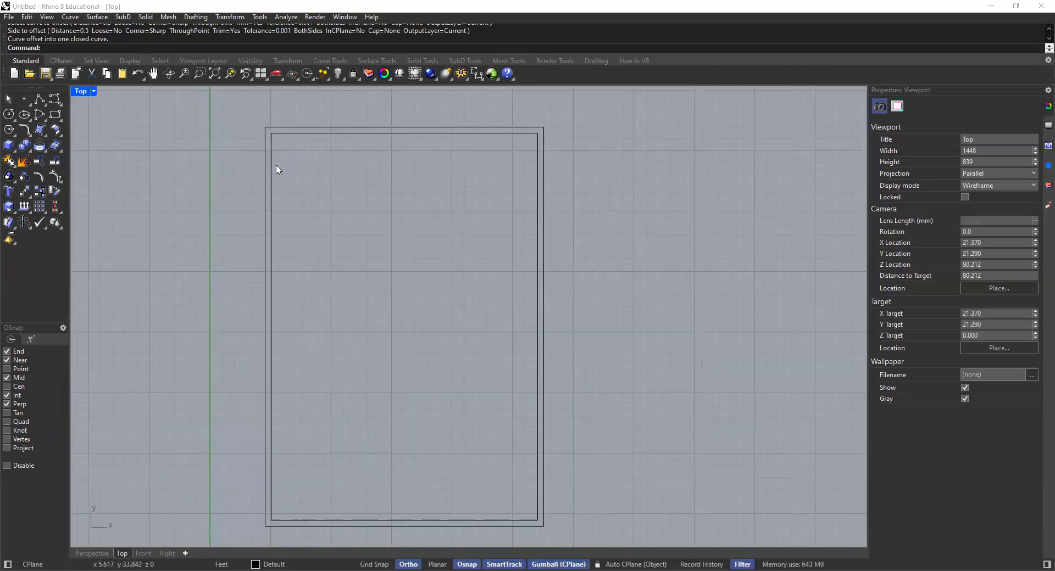
left_click(272, 170)
left_click(317, 171)
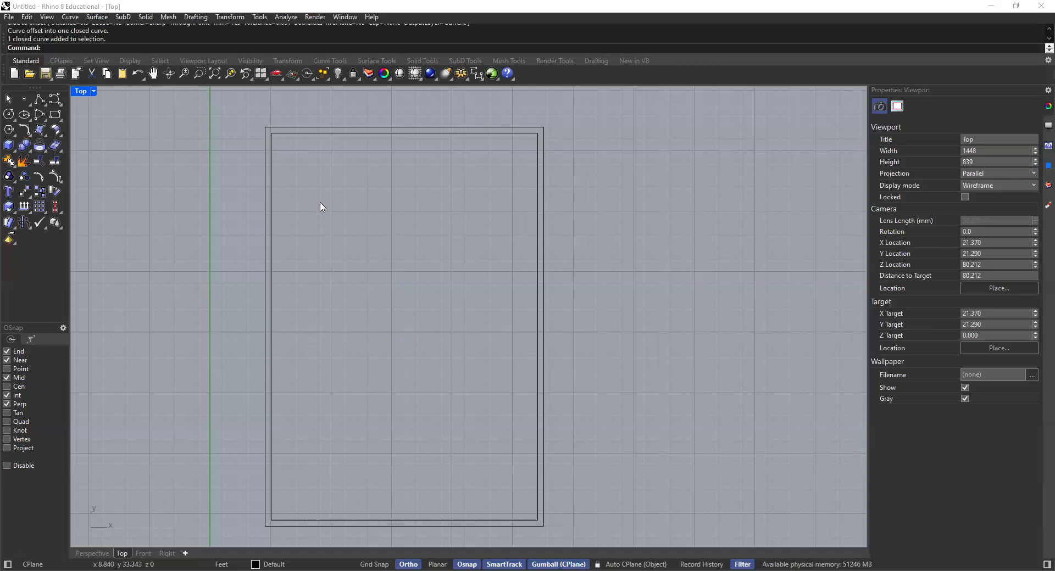
left_click_drag(327, 226, 222, 274)
left_click(353, 242)
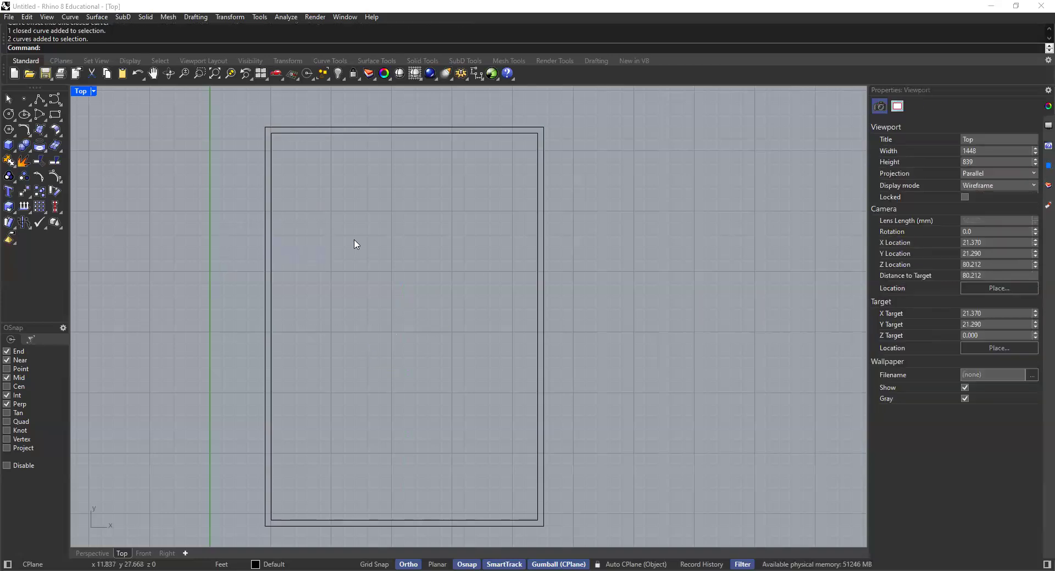
scroll(360, 250, "down", 2)
scroll(335, 236, "up", 2)
left_click_drag(330, 219, 291, 265)
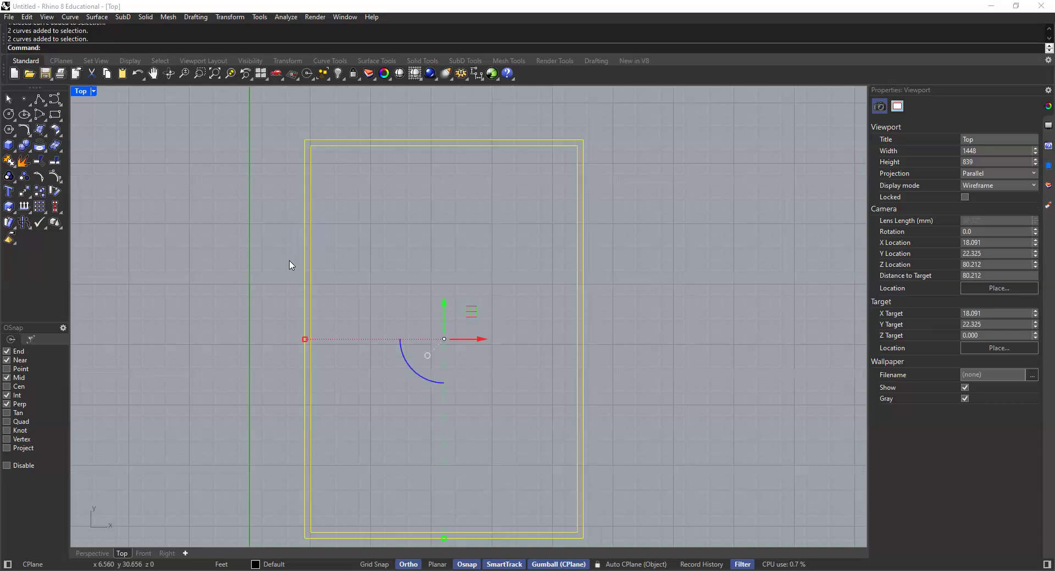
left_click(378, 167)
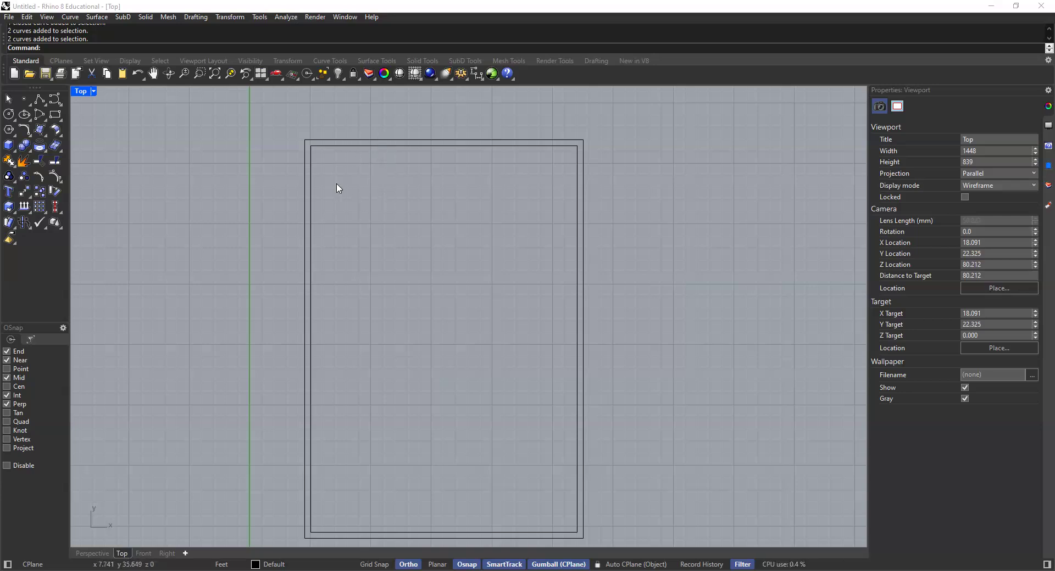
Draw a vertical polyline along the inner face of the left wall, extending up past the top wall.
scroll(384, 223, "down", 2)
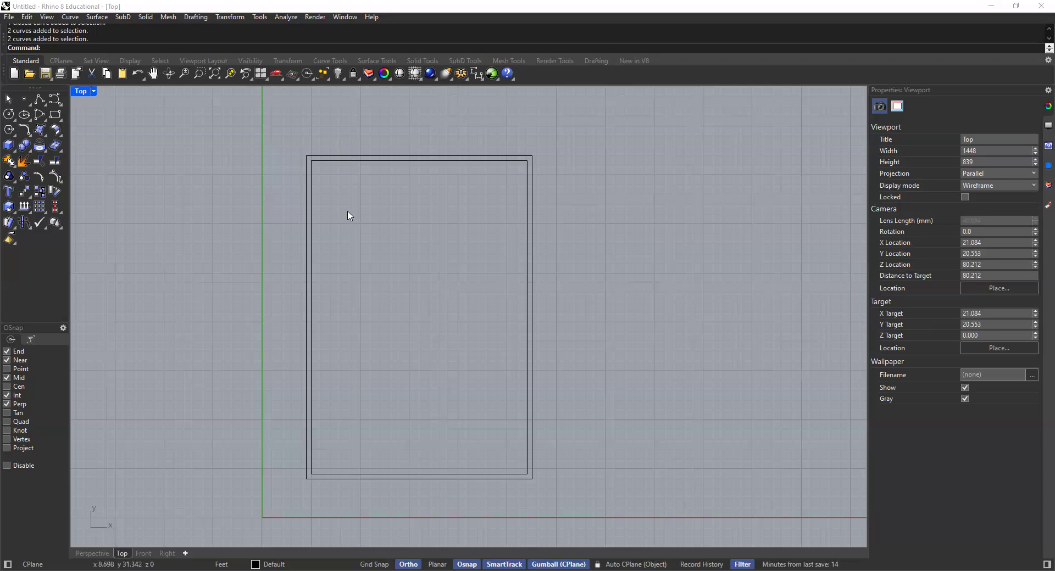
scroll(341, 204, "up", 2)
scroll(307, 209, "up", 3)
scroll(324, 224, "down", 2)
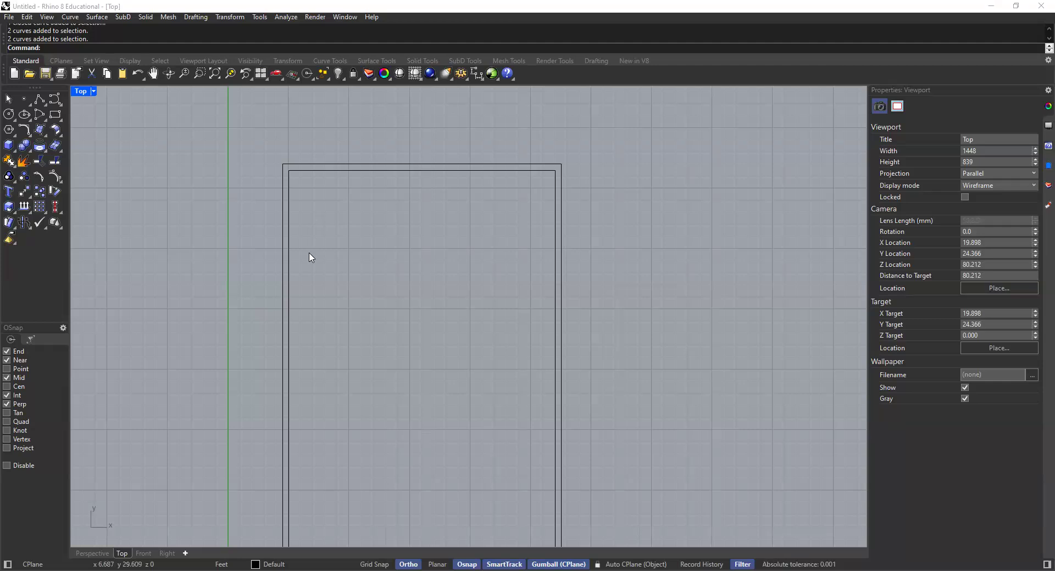
right_click_drag(315, 224, 305, 218)
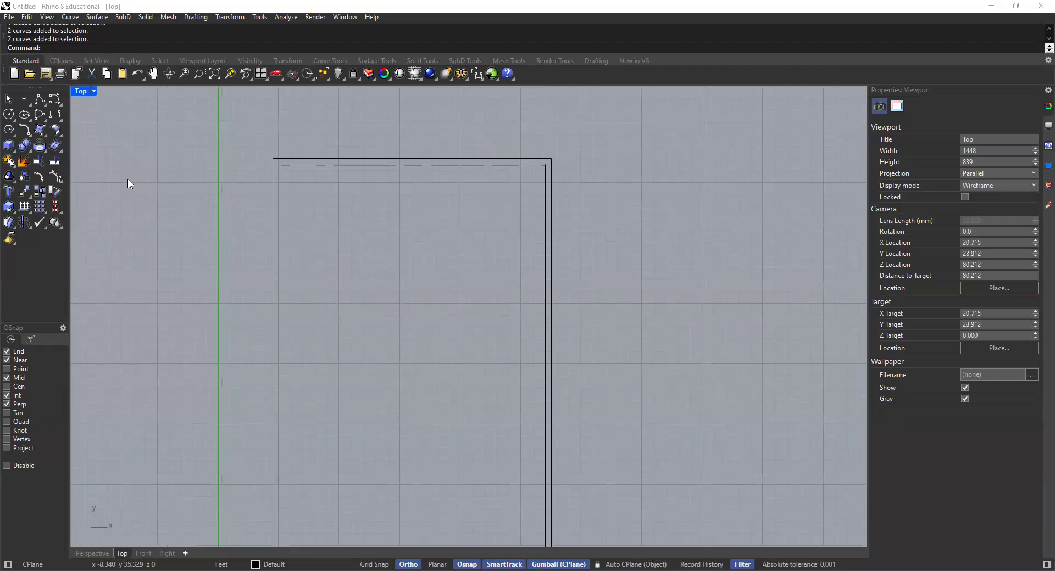
left_click(40, 99)
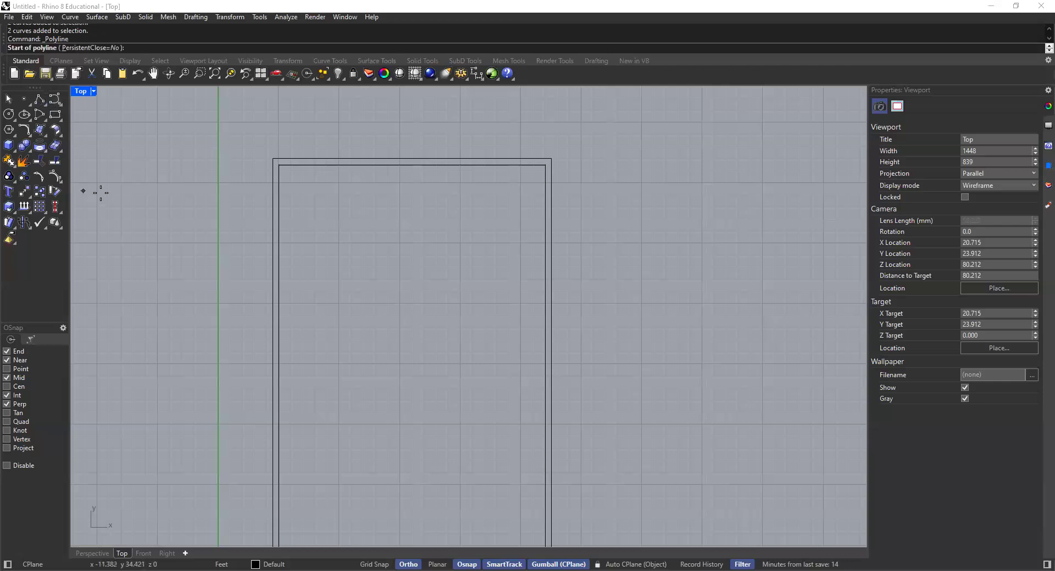
left_click(280, 283)
left_click(279, 108)
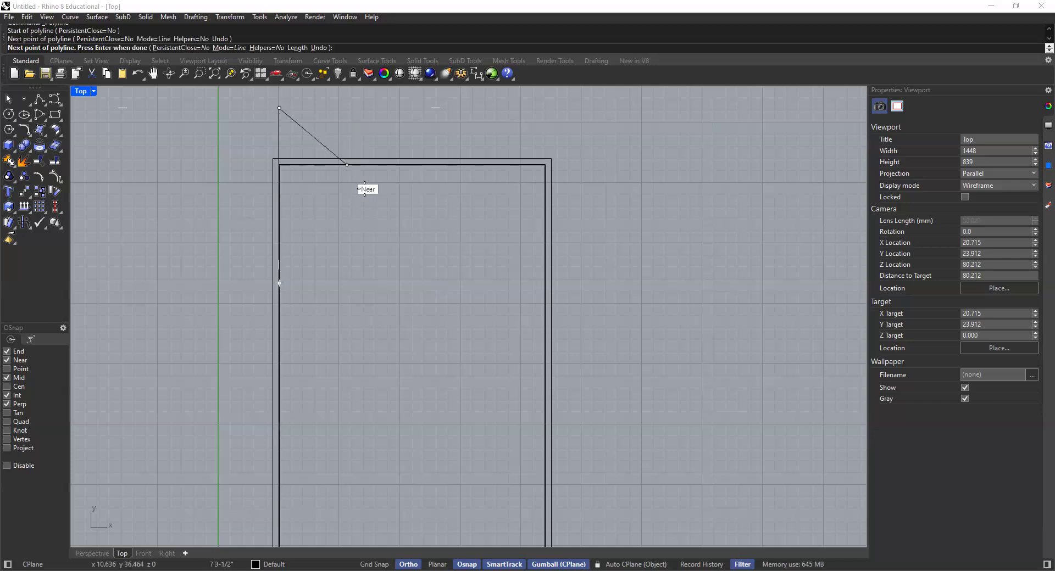
key("Return")
Draw a horizontal polyline along the inner face of the top wall, extending out past the left wall.
key("Return")
left_click(380, 165)
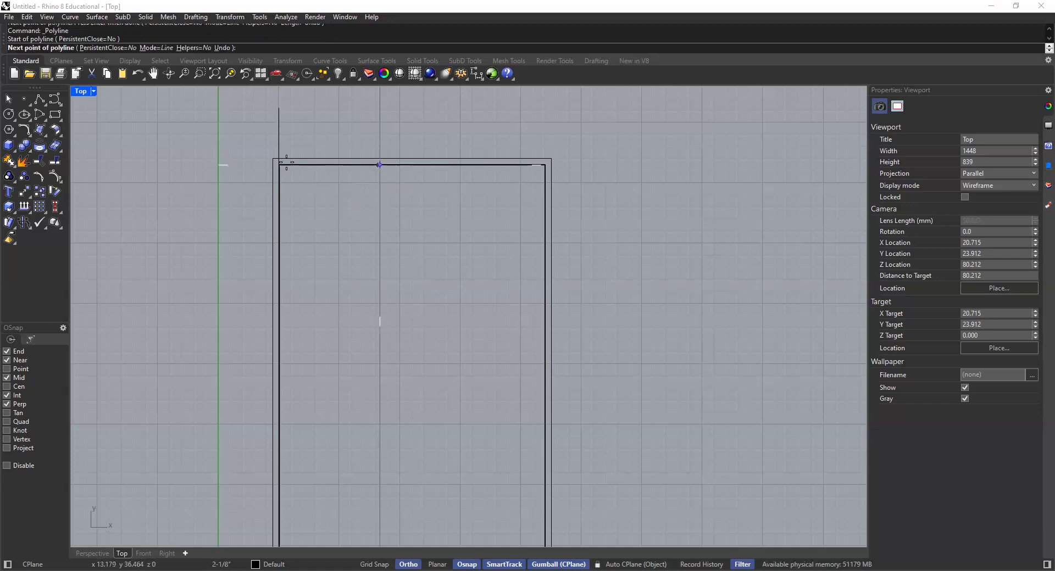
left_click(207, 172)
key("Return")
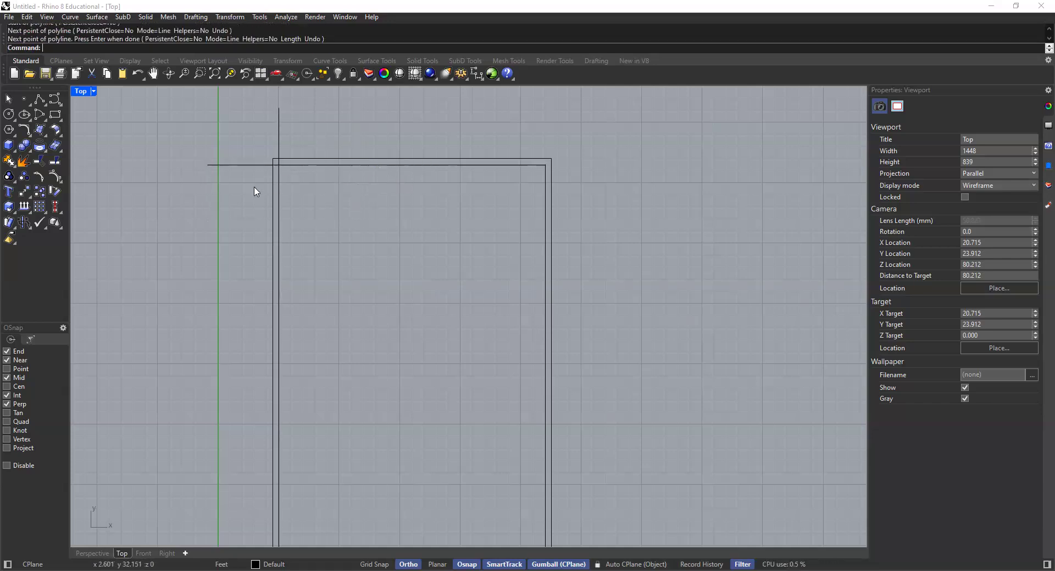
Move the vertical guide line 5' to the right of the left wall's inner face.
left_click(280, 133)
type("Move")
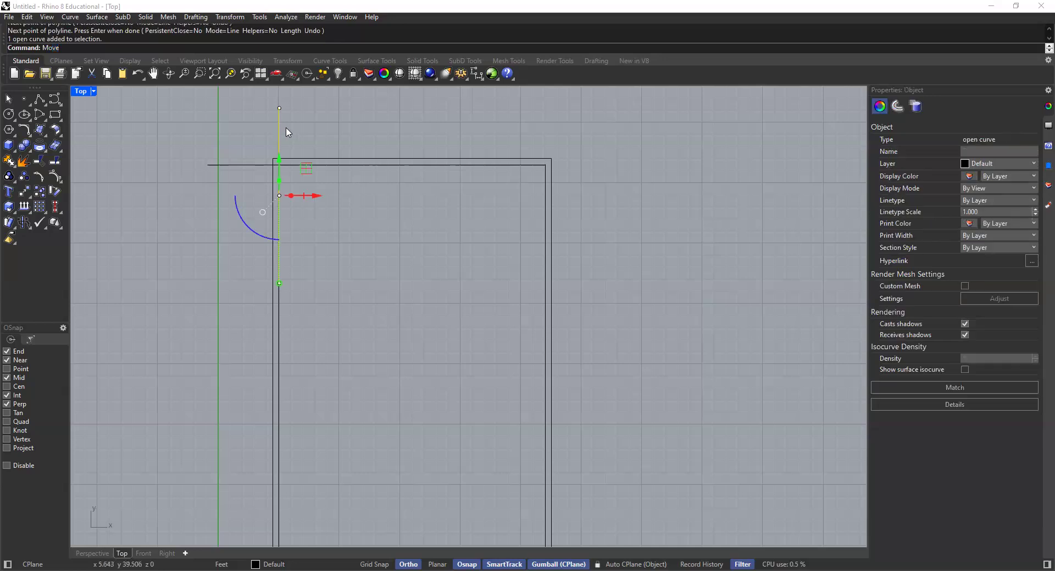
key("Return")
left_click(293, 128)
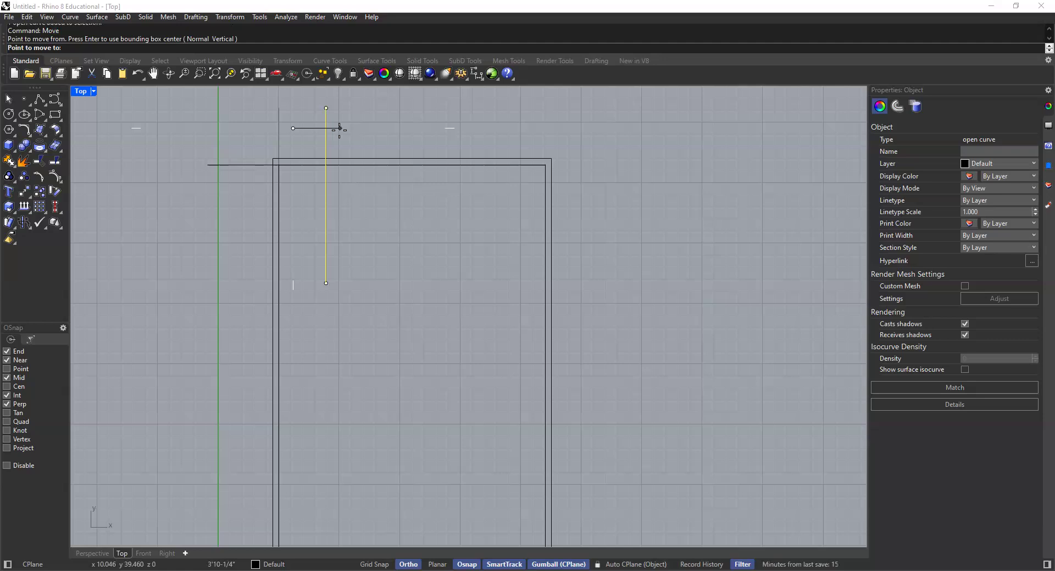
type("5'")
key("Return")
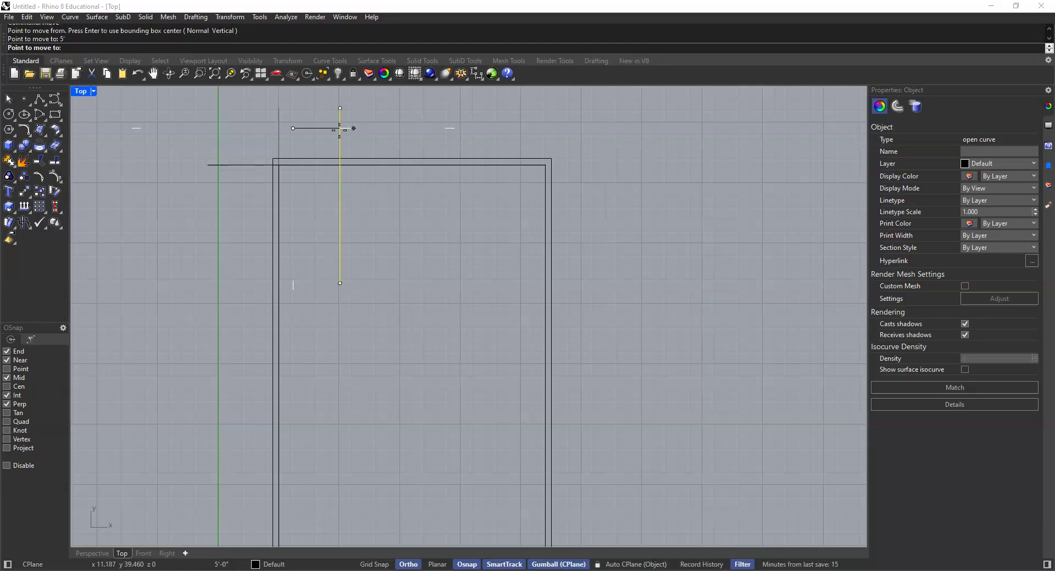
left_click(378, 130)
key("Return")
key("Escape")
key("Escape")
Move the horizontal guide line 5'4" down from the top wall's inner face and clear the selection.
left_click(231, 166)
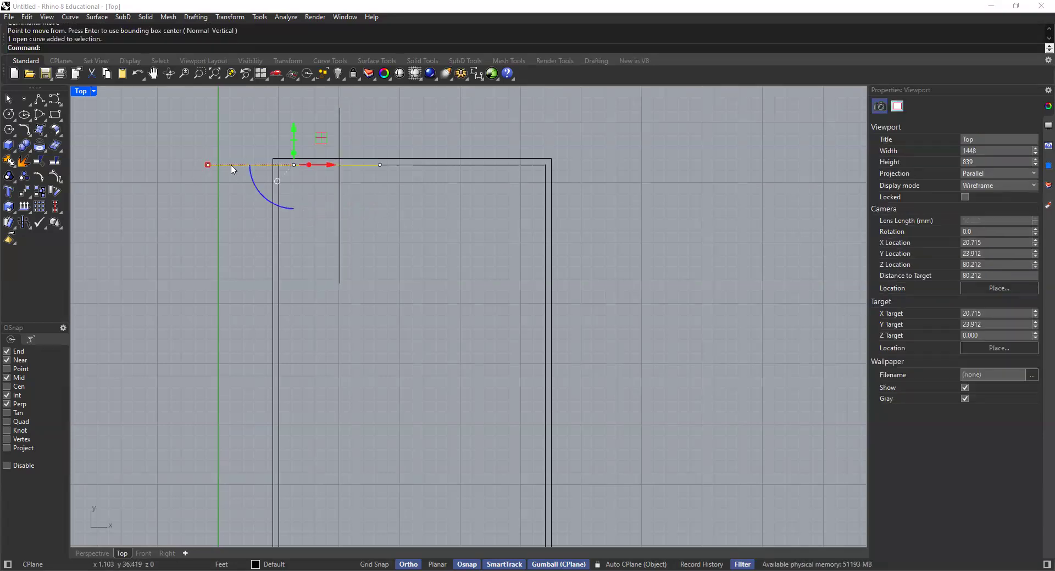
key("Return")
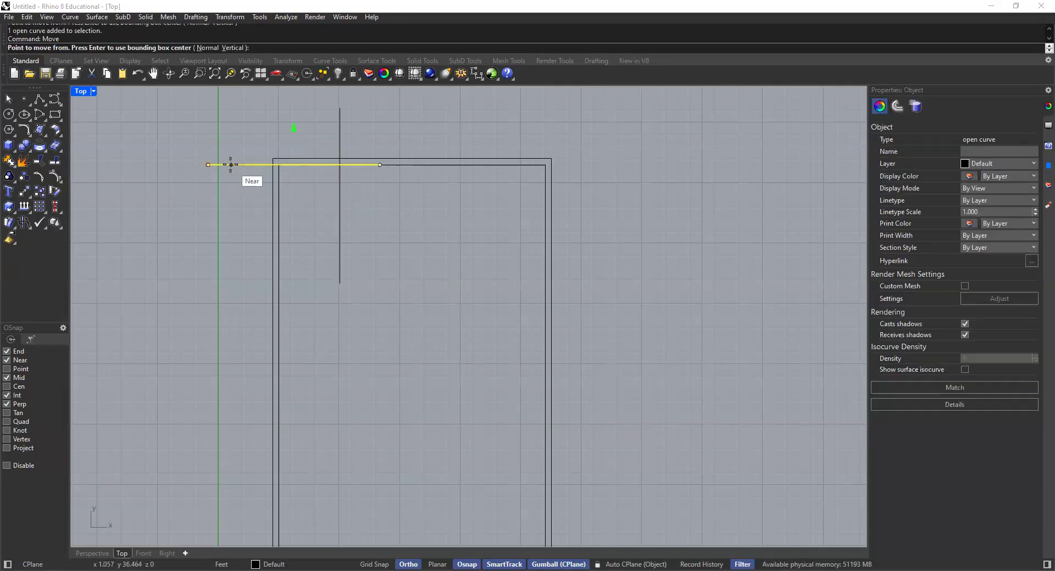
left_click(241, 165)
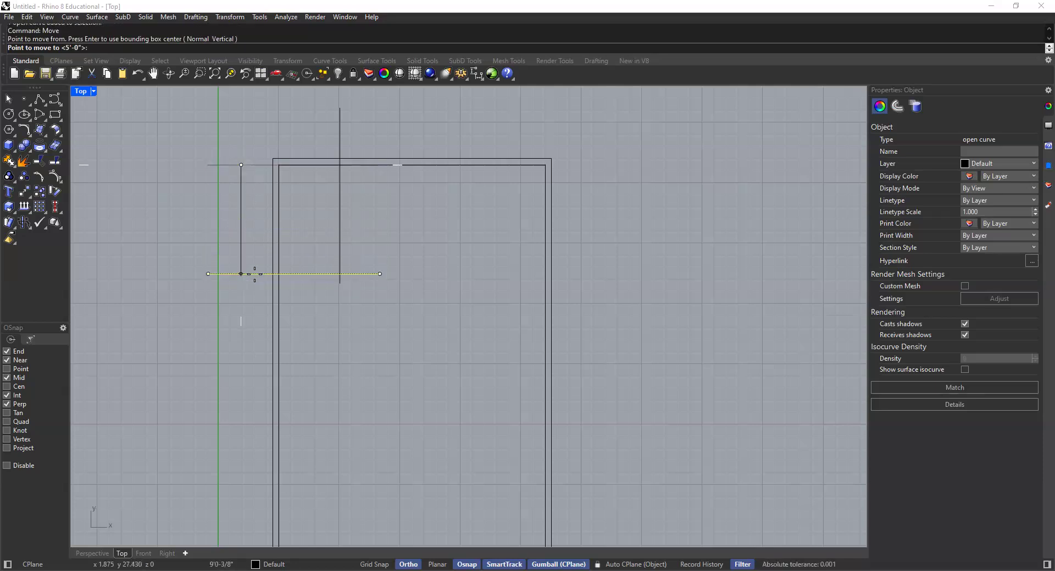
type("5")
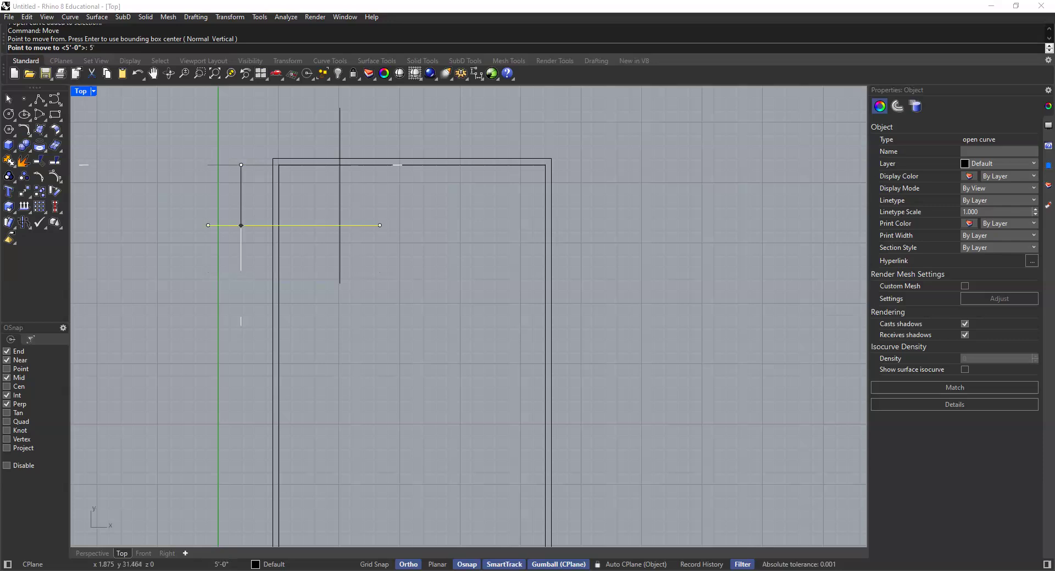
type("'4\"")
key("Return")
left_click(240, 294)
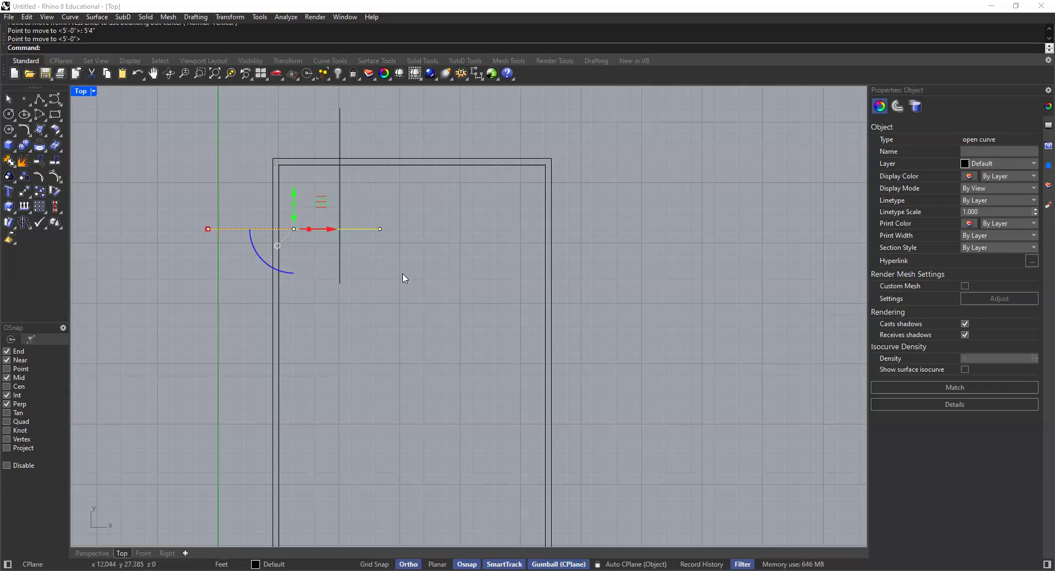
left_click(404, 277)
Delete both guide lines crossing the upper-left corner of the plan.
scroll(337, 207, "up", 2)
scroll(338, 205, "up", 1)
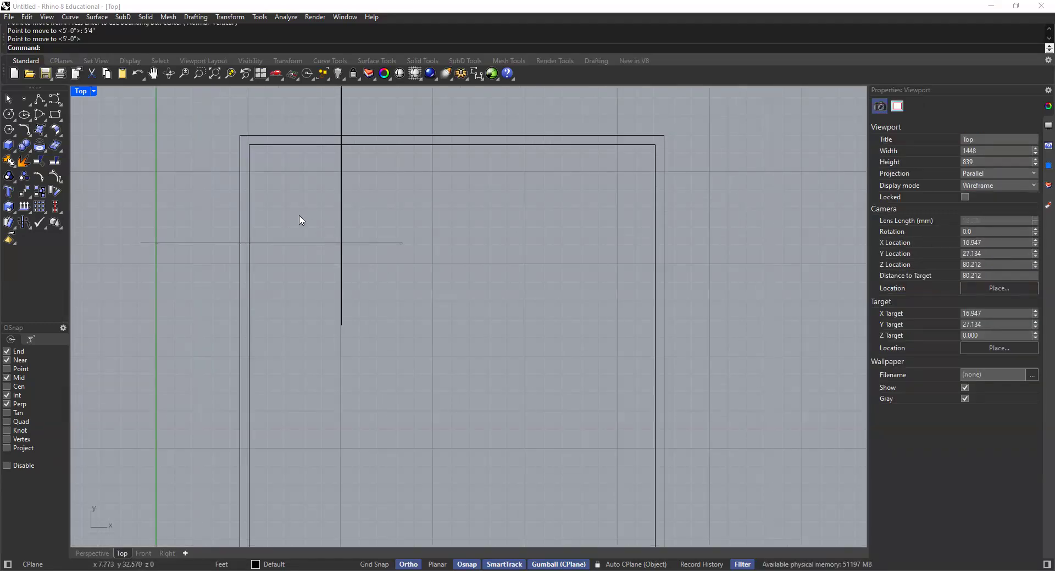
right_click_drag(344, 221, 366, 227)
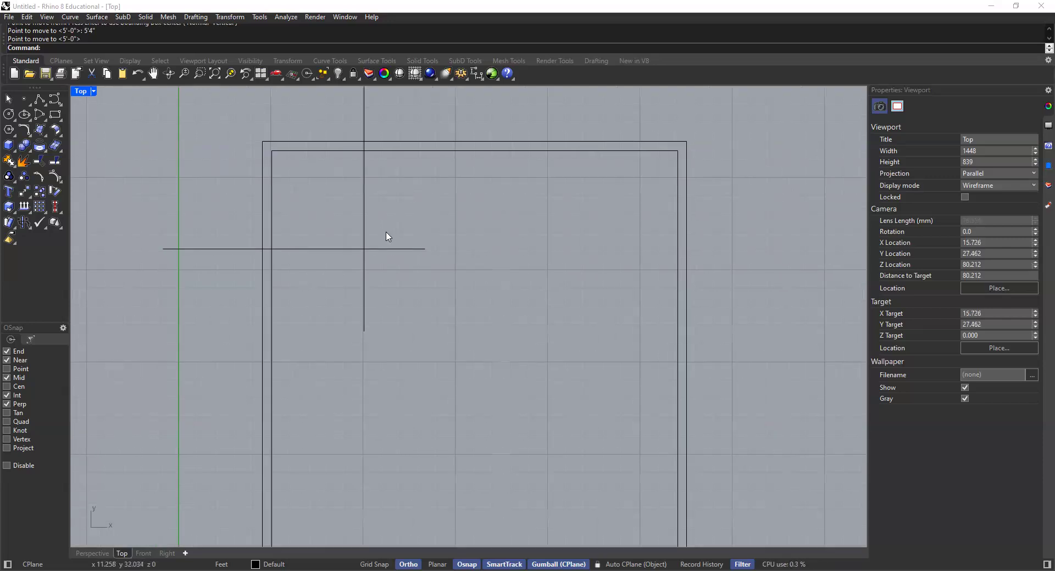
left_click_drag(387, 237, 326, 295)
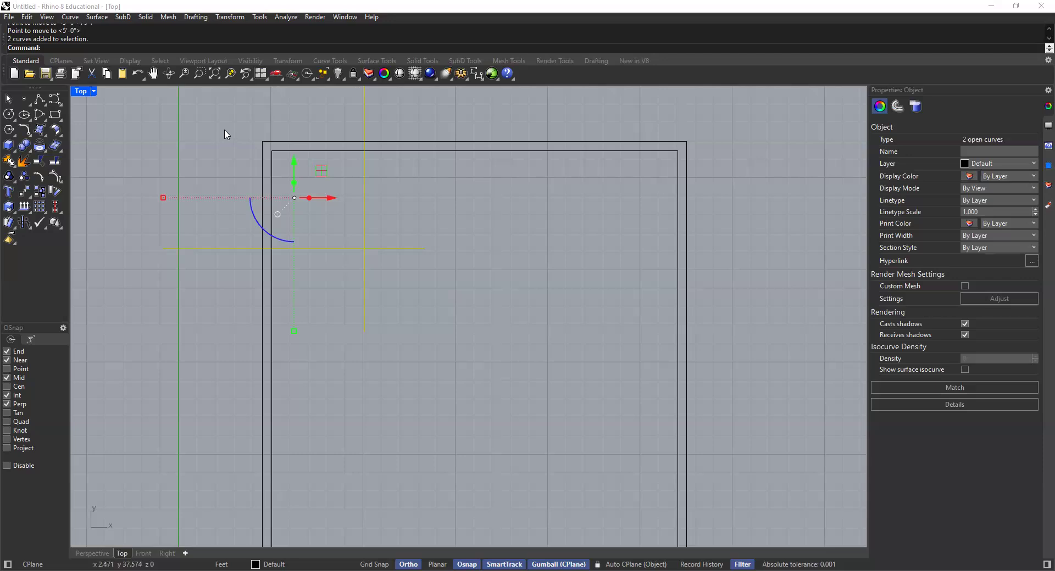
key("Delete")
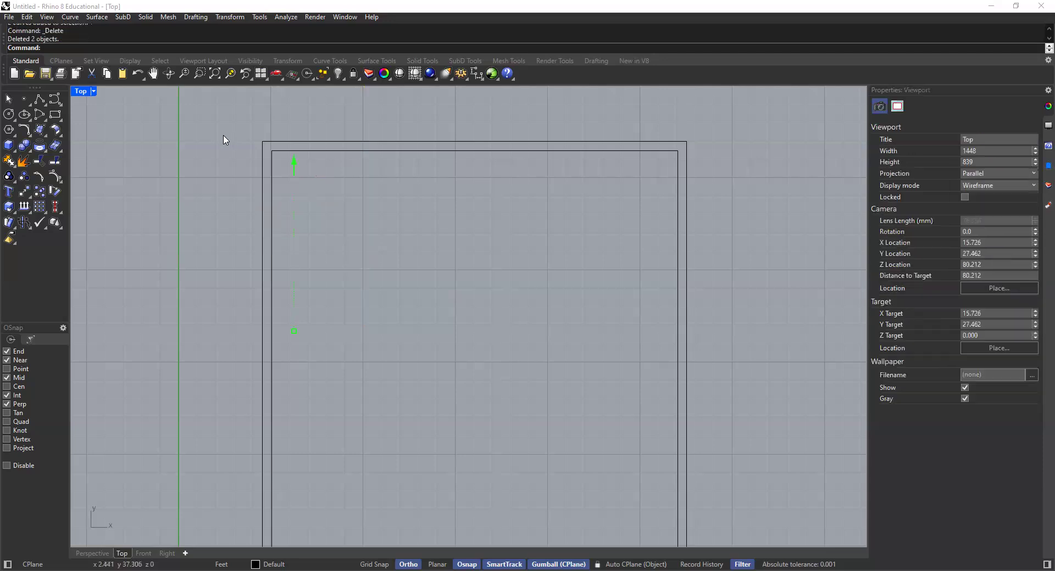
Explode the inner and outer wall outlines into separate line segments.
left_click(262, 180)
left_click(271, 175)
left_click_drag(309, 123, 295, 178)
scroll(334, 183, "down", 4)
right_click_drag(341, 186, 397, 178)
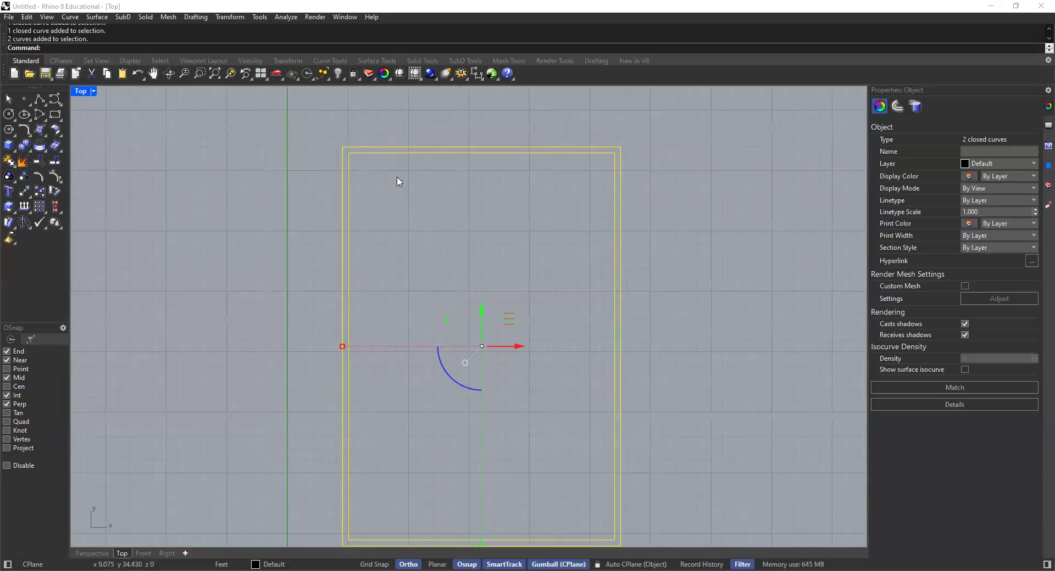
type("Explode")
key("Return")
Check the exploded outlines by selecting the top and left wall segments one at a time.
left_click(391, 153)
left_click(347, 193)
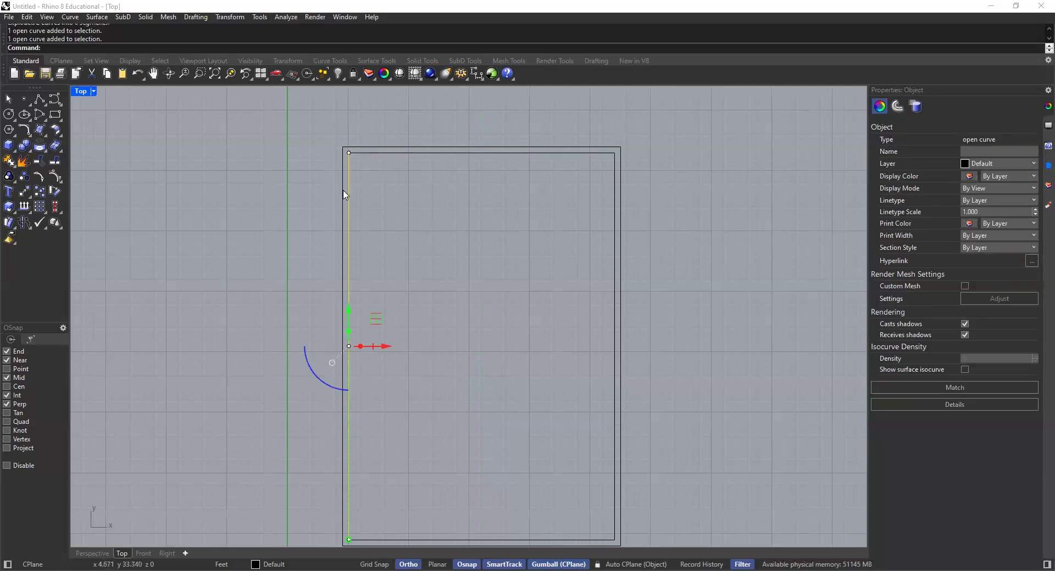
left_click(366, 153)
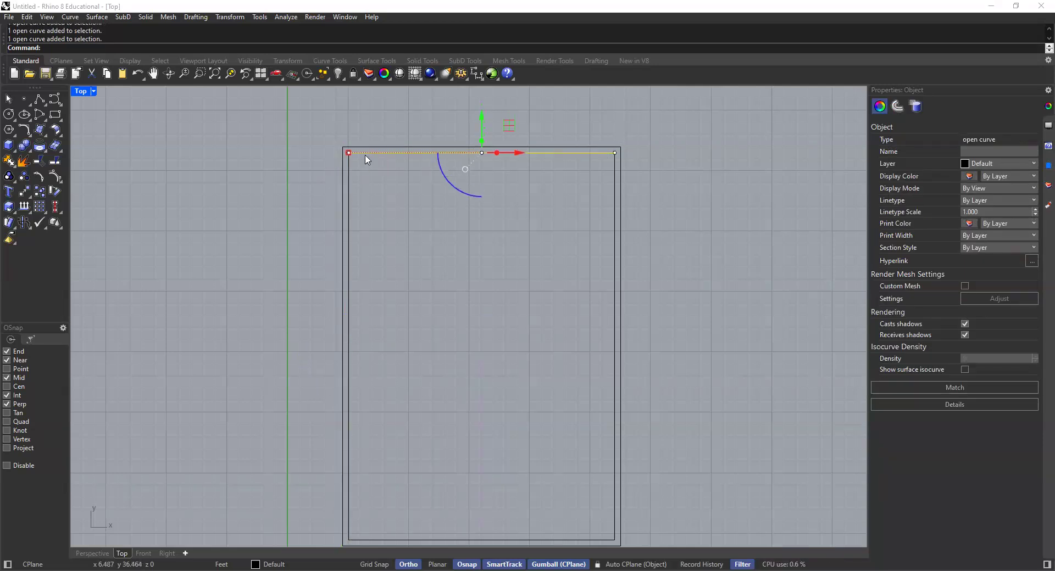
left_click(344, 173)
left_click(361, 154)
Try deleting the left wall's inner segment, undo each deletion, and clear the selection.
left_click(350, 185)
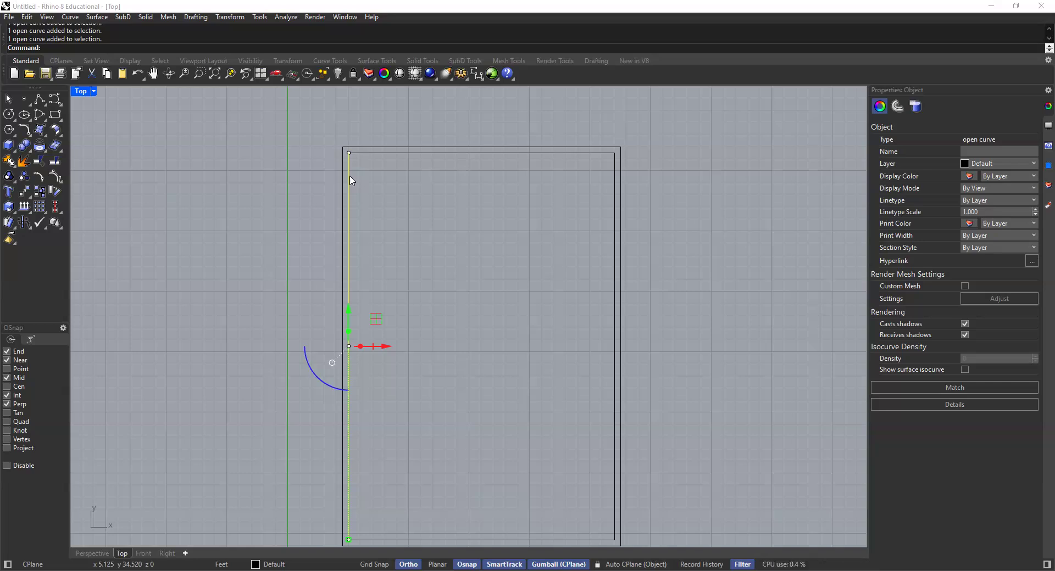
key("Delete")
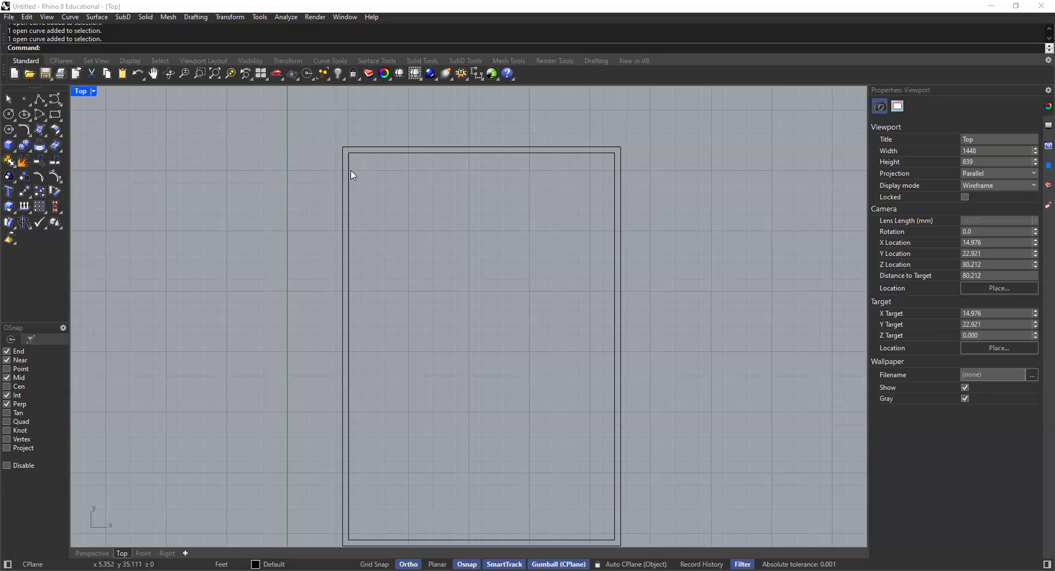
key("ctrl+z")
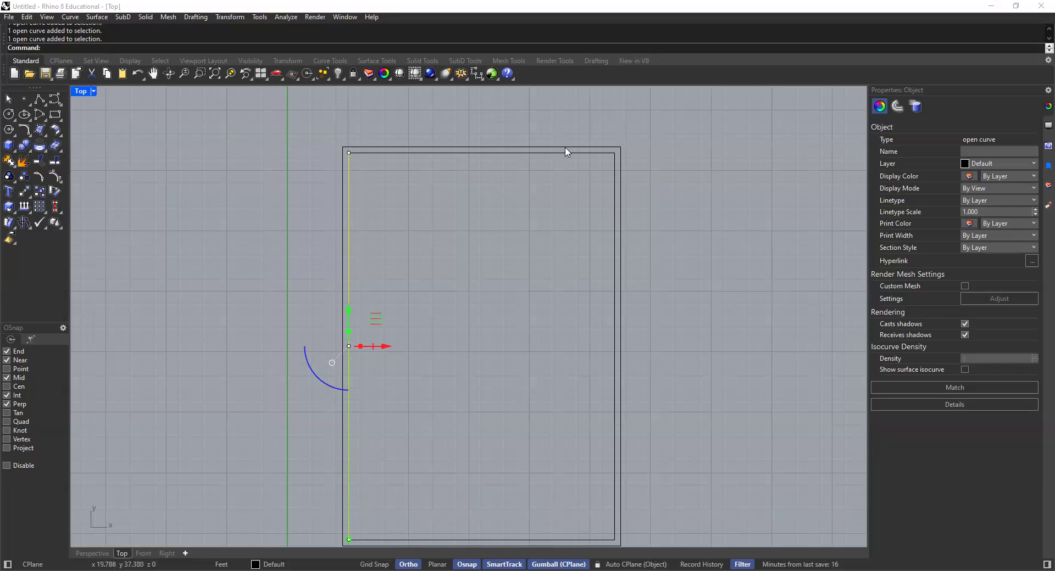
key("Delete")
key("ctrl+z")
key("Delete")
key("ctrl+z")
left_click(367, 153)
left_click(365, 174)
left_click(349, 184)
left_click(384, 195)
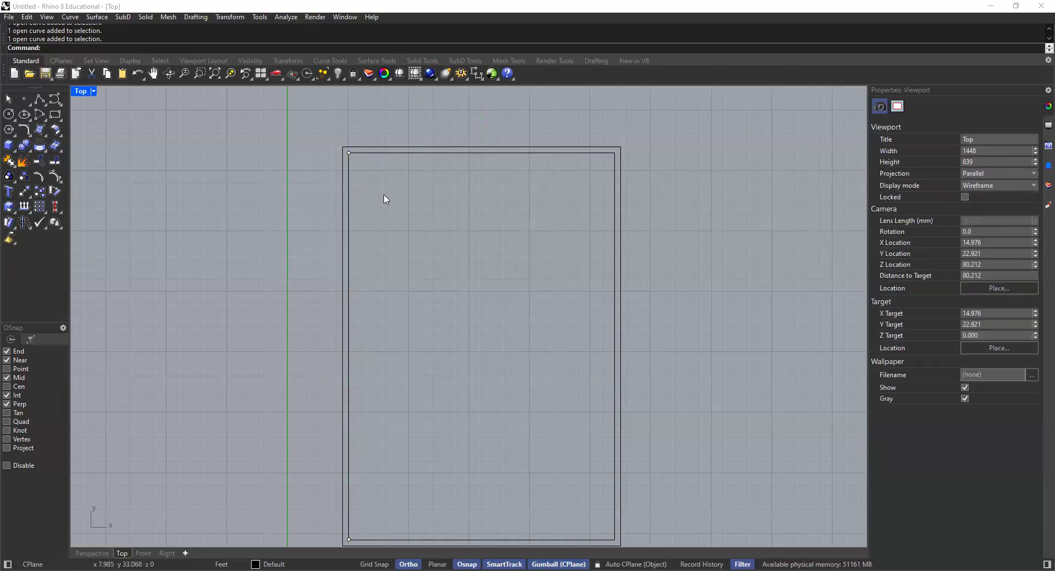
Offset the left wall's inner line 5' to the right, into the room.
scroll(351, 172, "up", 2)
left_click(346, 172)
type("Offset")
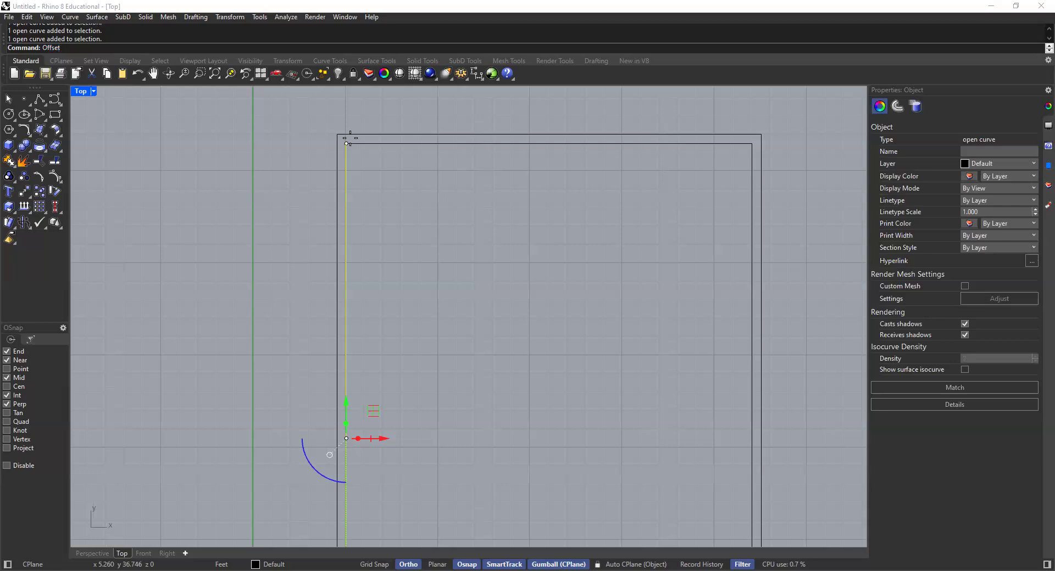
key("Return")
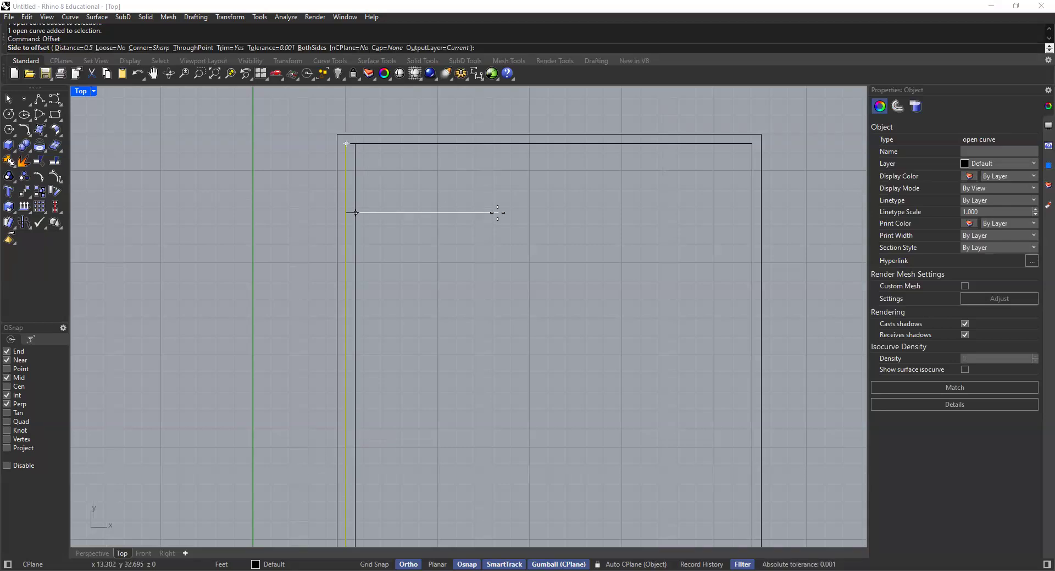
type("5")
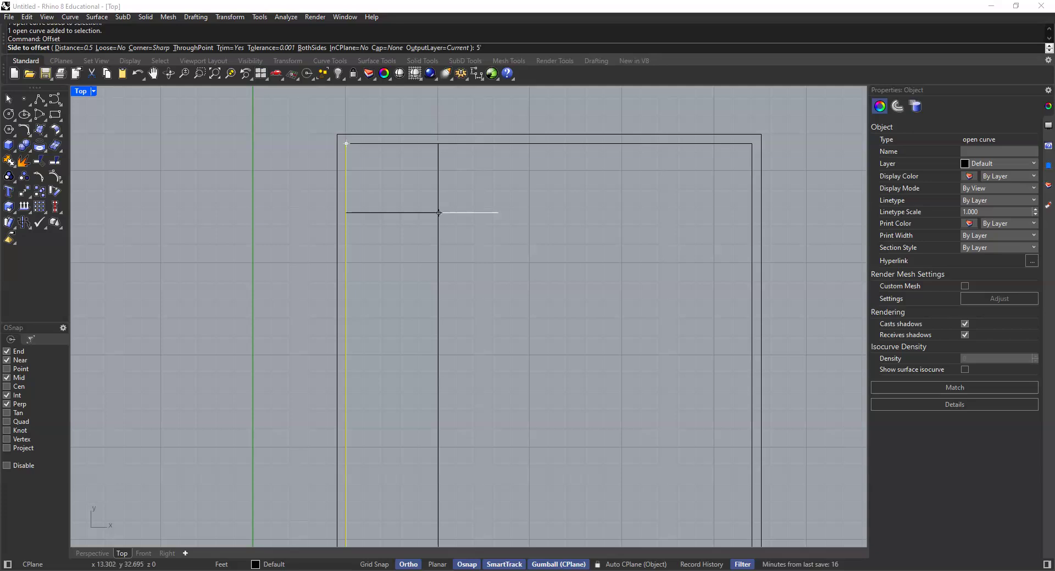
key("Return")
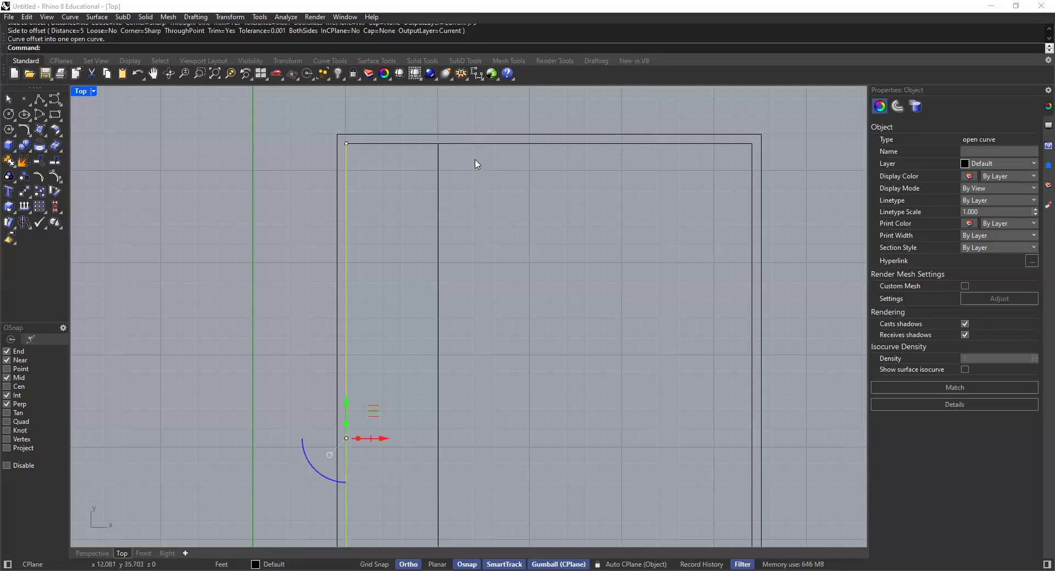
key("Return")
key("Escape")
key("Escape")
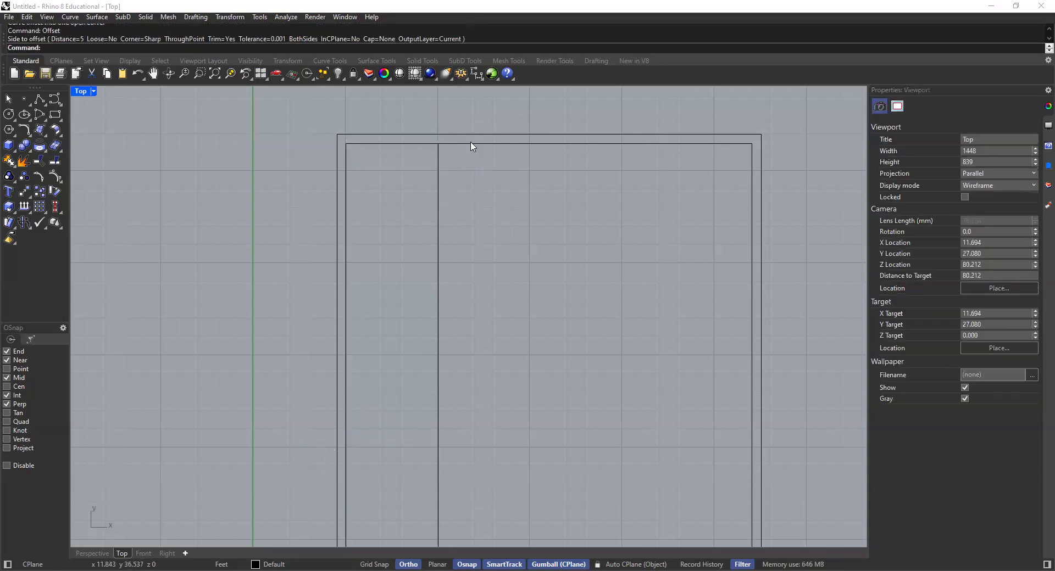
Offset the top wall's inner line 5'4" downward, into the room.
left_click(473, 144)
key("Return")
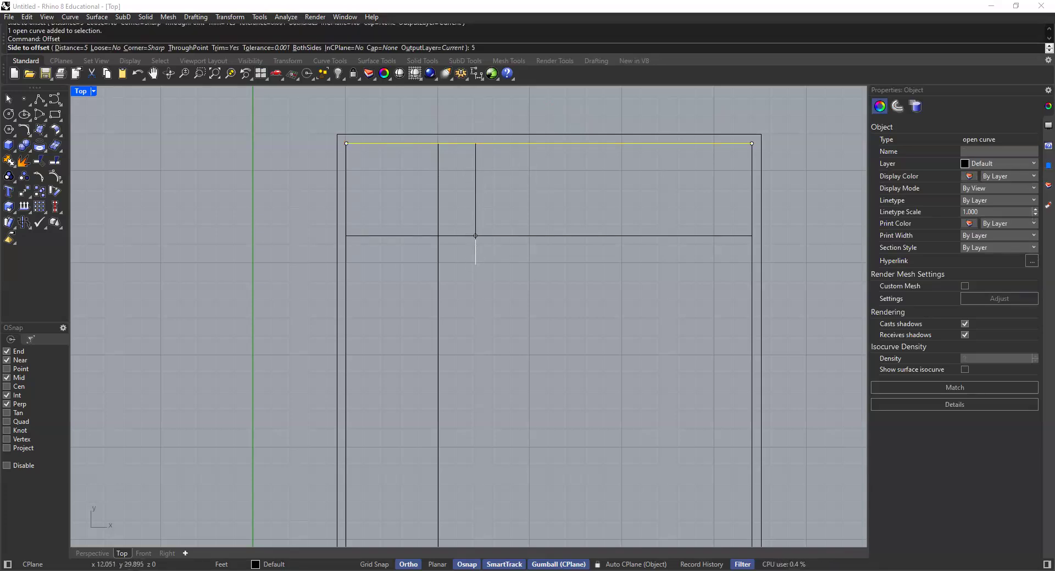
type("5'4")
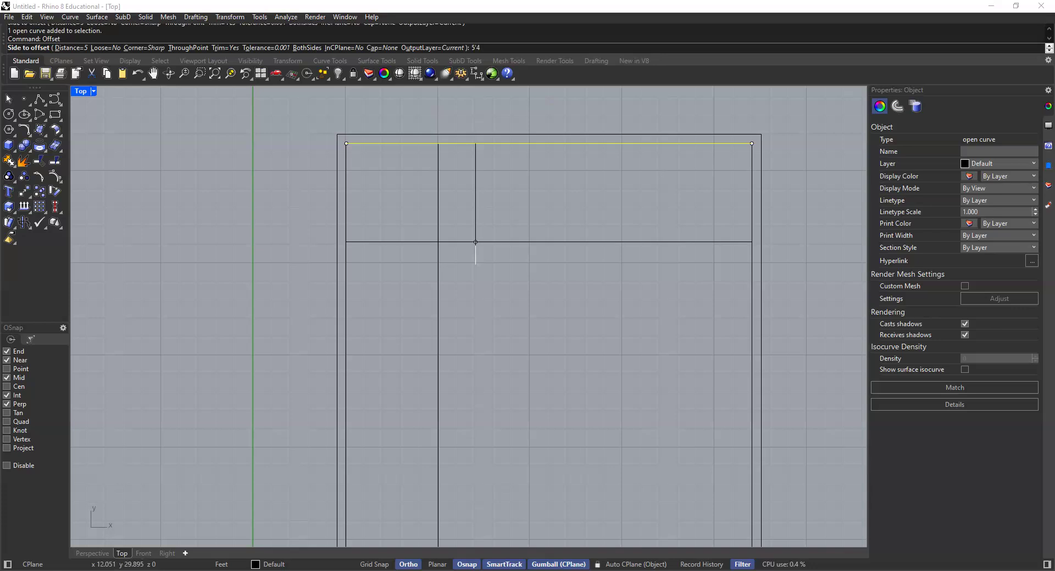
type("\"")
key("Return")
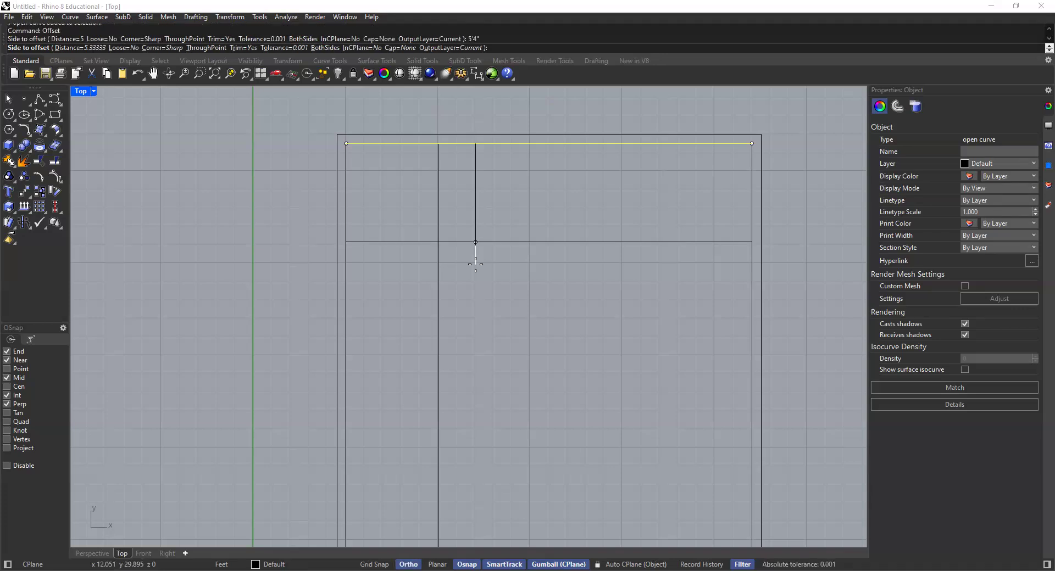
left_click(475, 264)
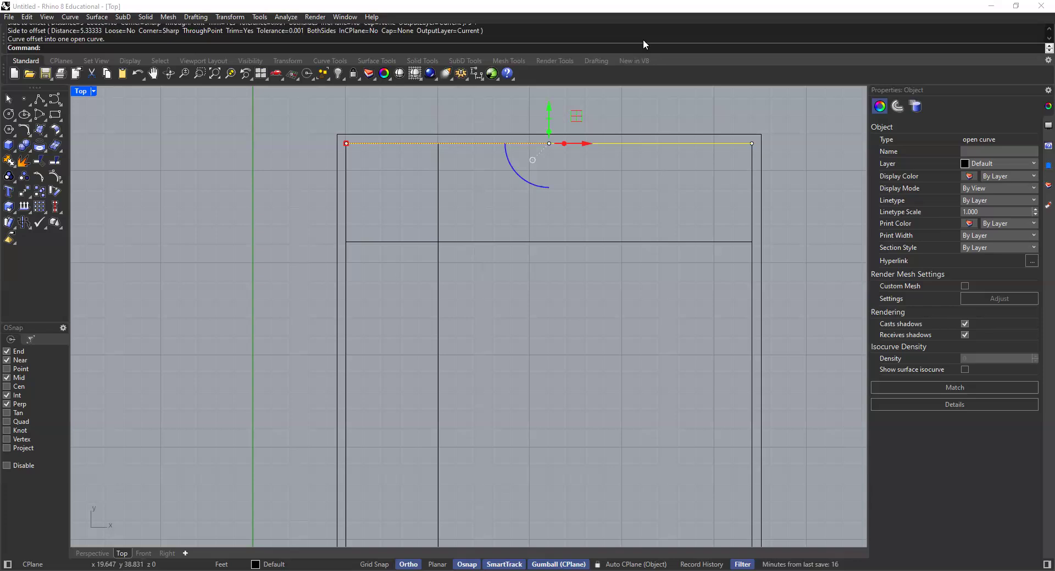
key("Escape")
scroll(466, 215, "down", 4)
right_click_drag(469, 237, 471, 266)
scroll(398, 254, "up", 2)
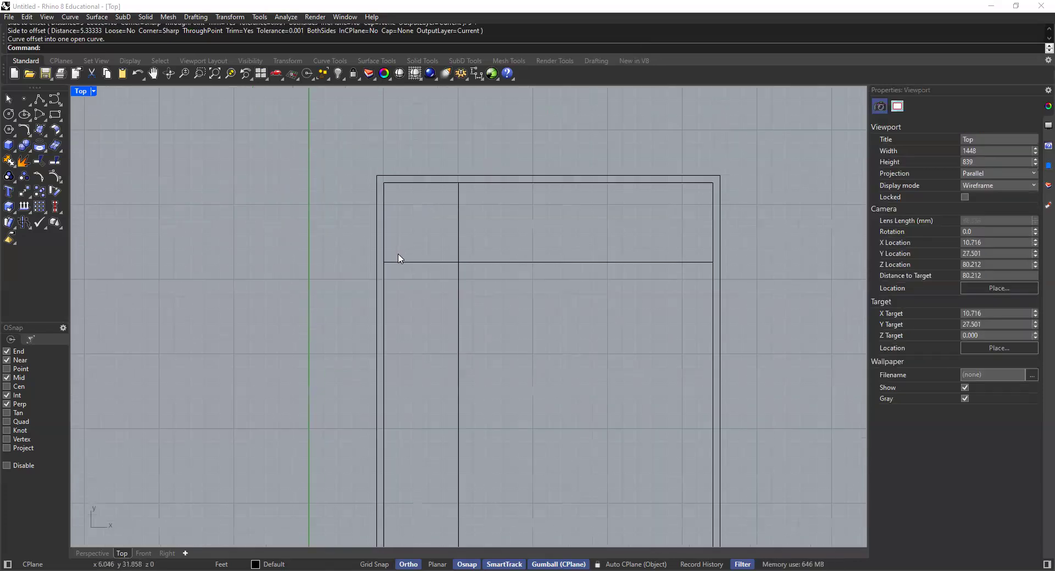
right_click_drag(408, 281, 415, 314)
right_click(360, 274)
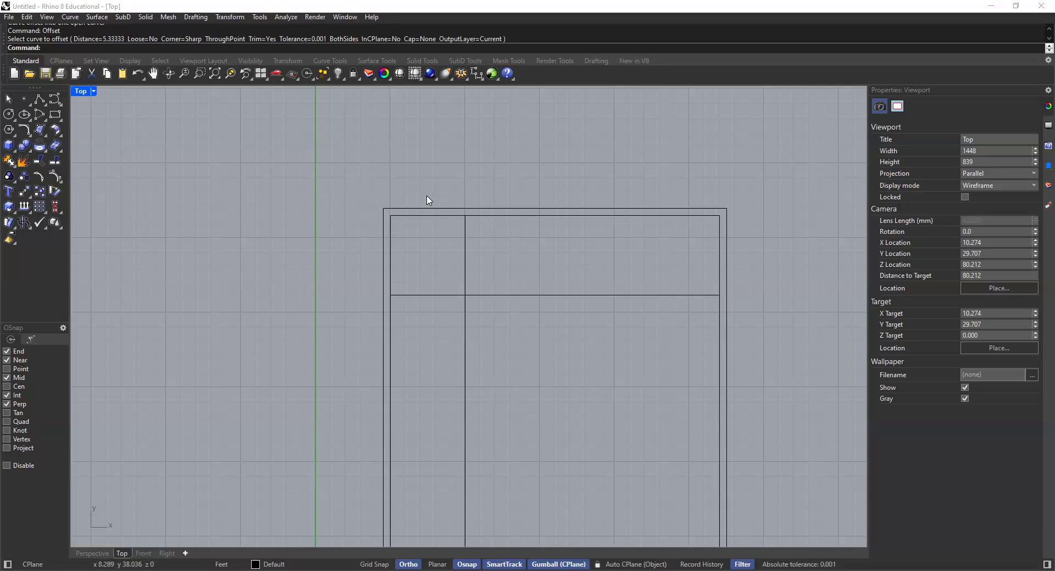
left_click_drag(400, 236, 352, 292)
left_click(352, 292)
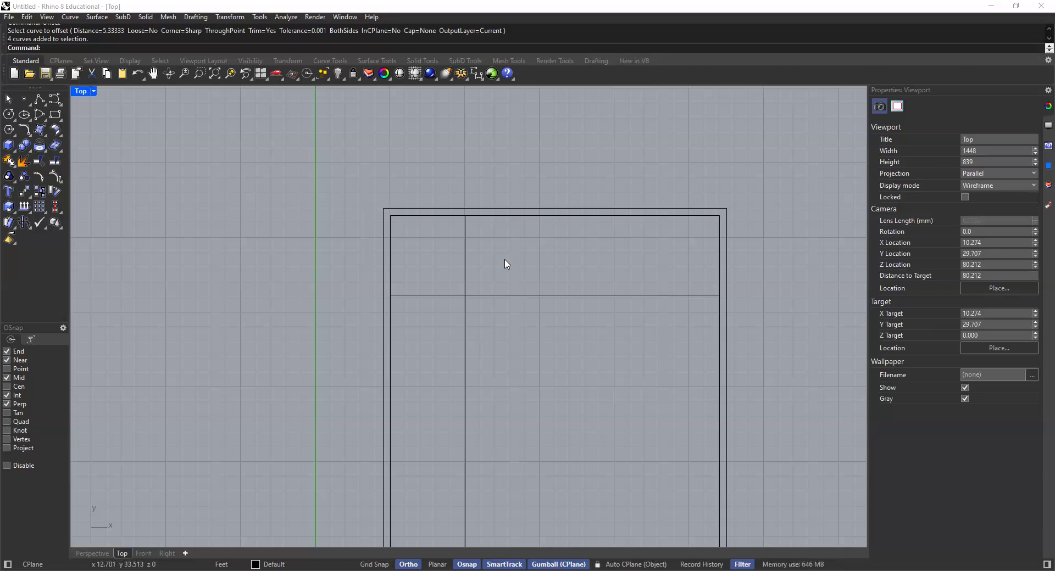
scroll(478, 285, "up", 3)
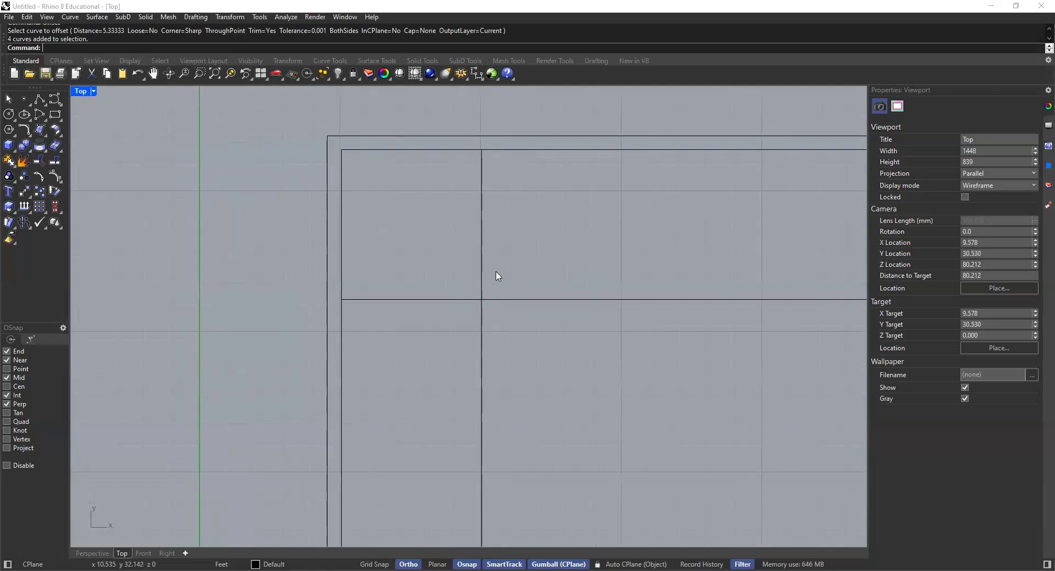
right_click_drag(520, 283, 497, 286)
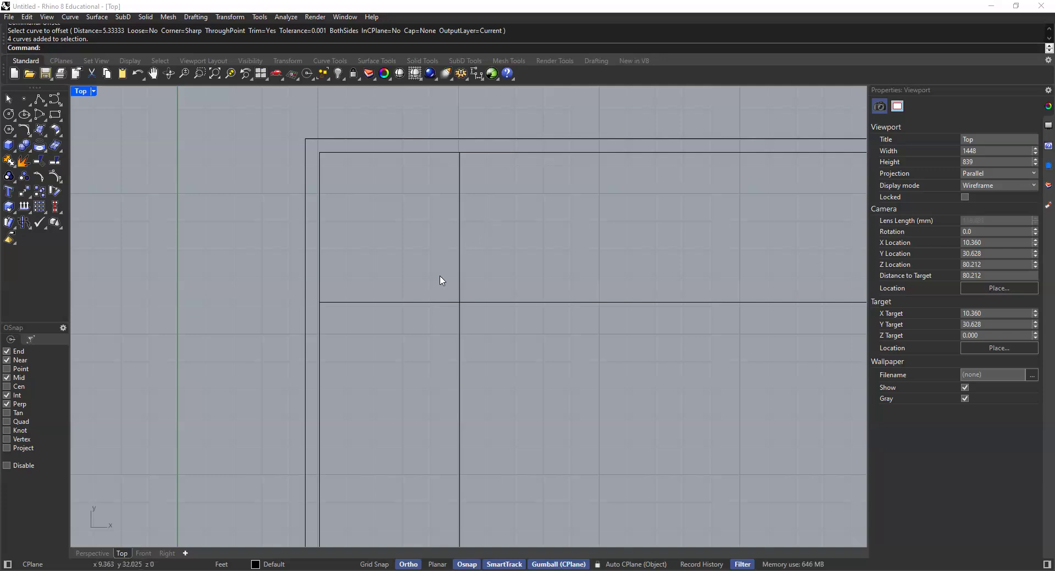
right_click_drag(466, 184, 457, 243)
left_click(452, 242)
left_click(495, 246)
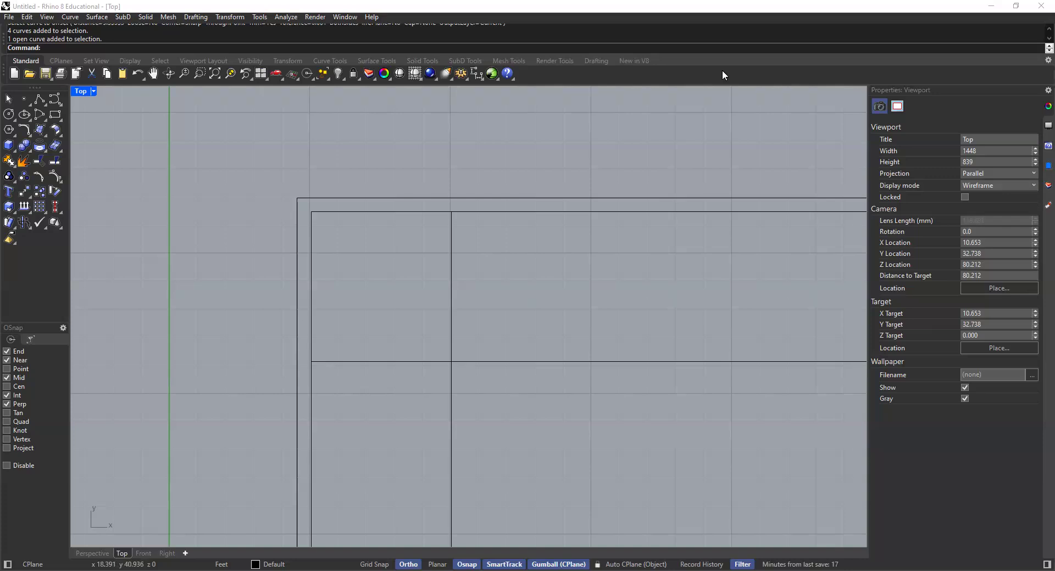
Check the powder room wall thickness in the floor plan PDF, and offset the vertical interior wall line 4" to the right in Rhino.
key("alt+Tab")
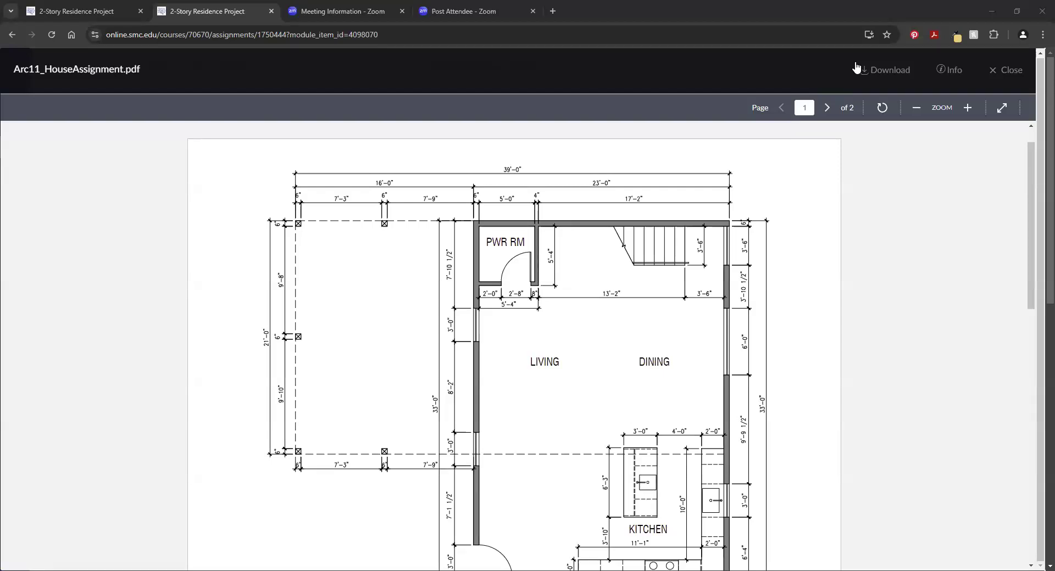
key("alt+Tab")
left_click(473, 266)
type("Offset")
key("Return")
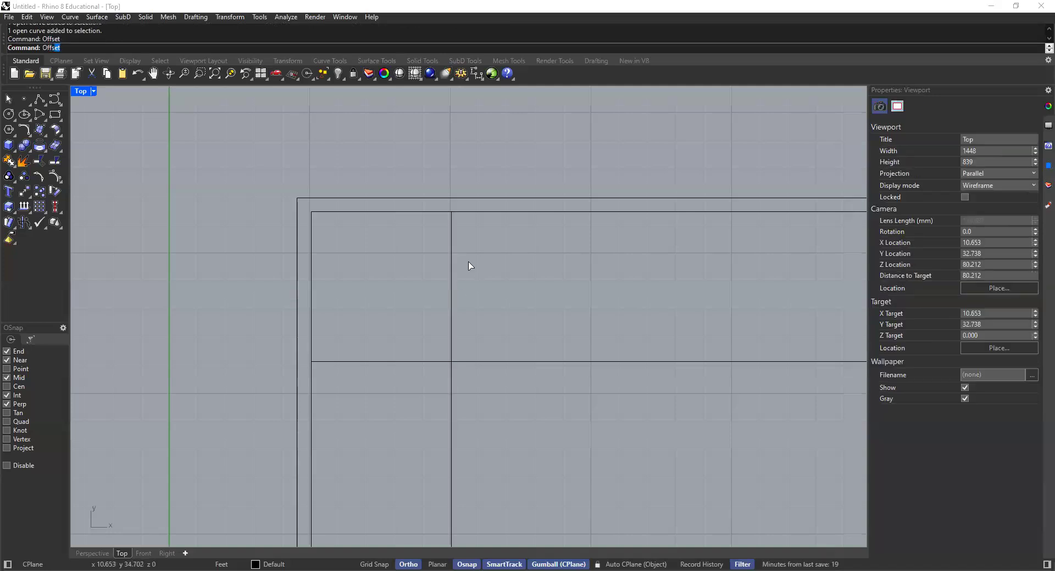
left_click(451, 266)
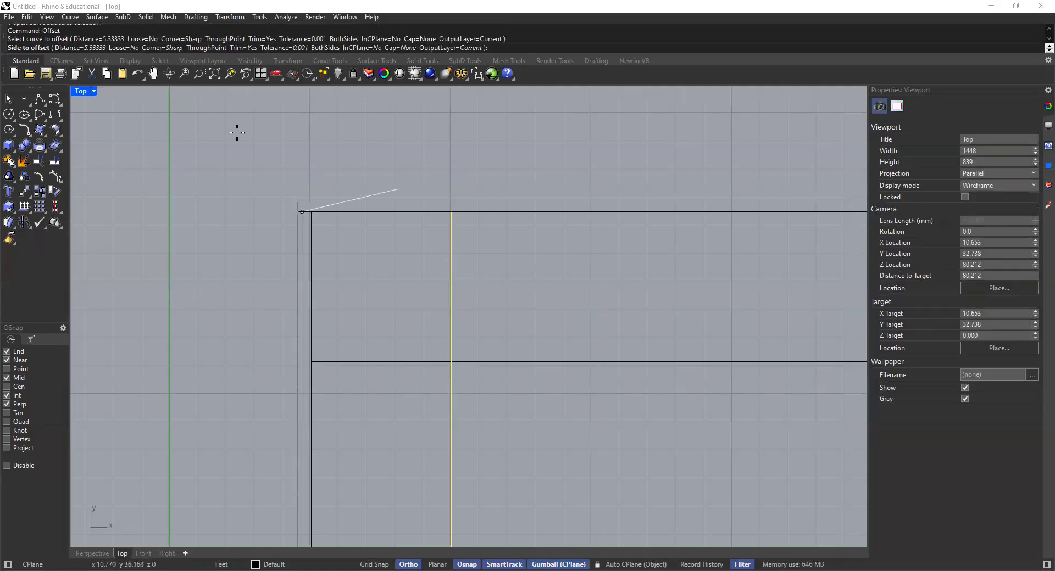
left_click(57, 47)
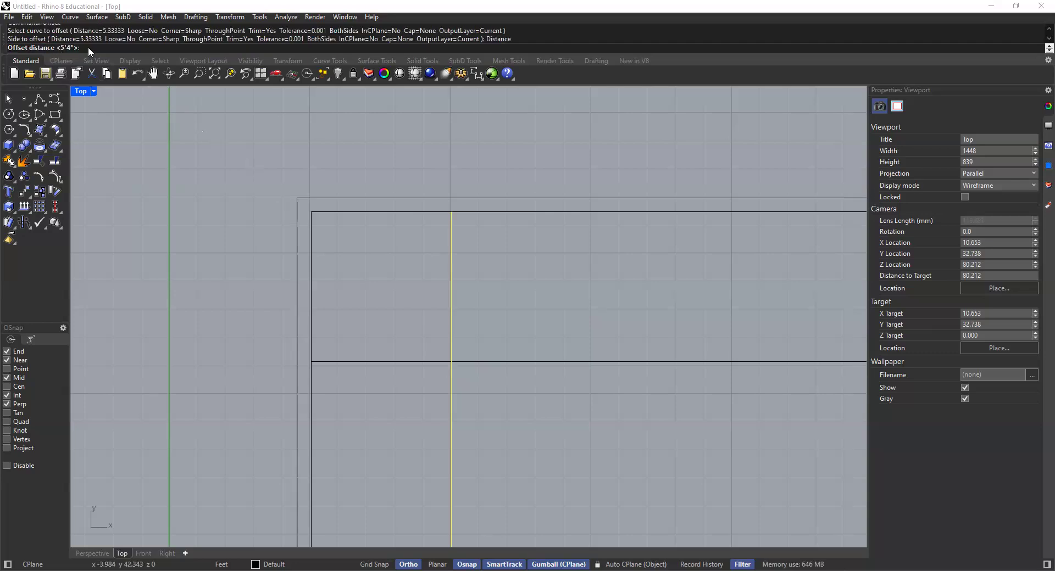
type("4\"")
key("Return")
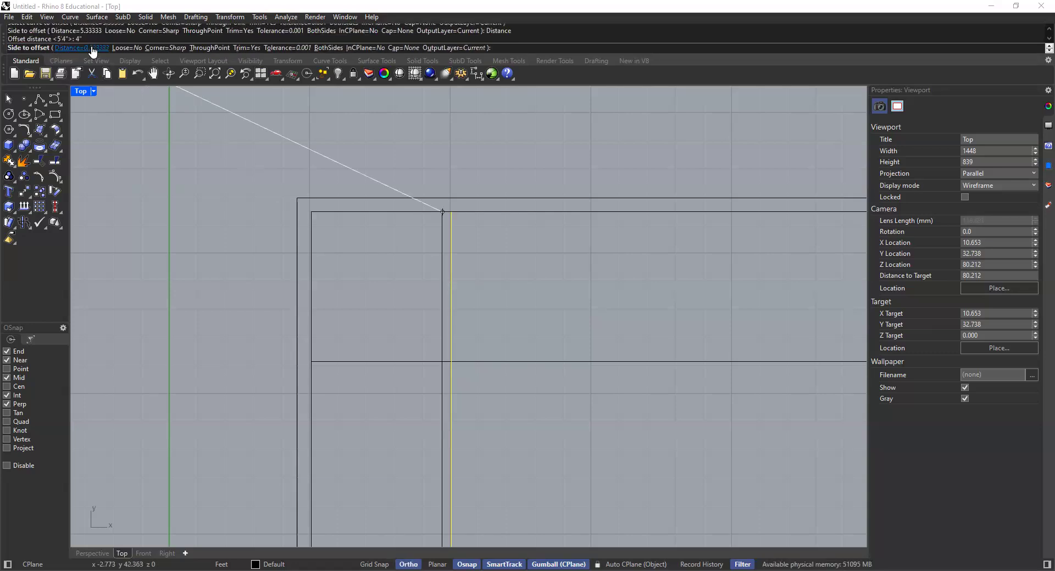
left_click(571, 131)
Offset the horizontal interior wall line 4" upward, toward the top exterior wall.
left_click(528, 362)
mouse_move(499, 328)
right_mouse_down()
mouse_move(516, 370)
mouse_move(513, 308)
mouse_move(533, 334)
right_mouse_up()
key("Escape")
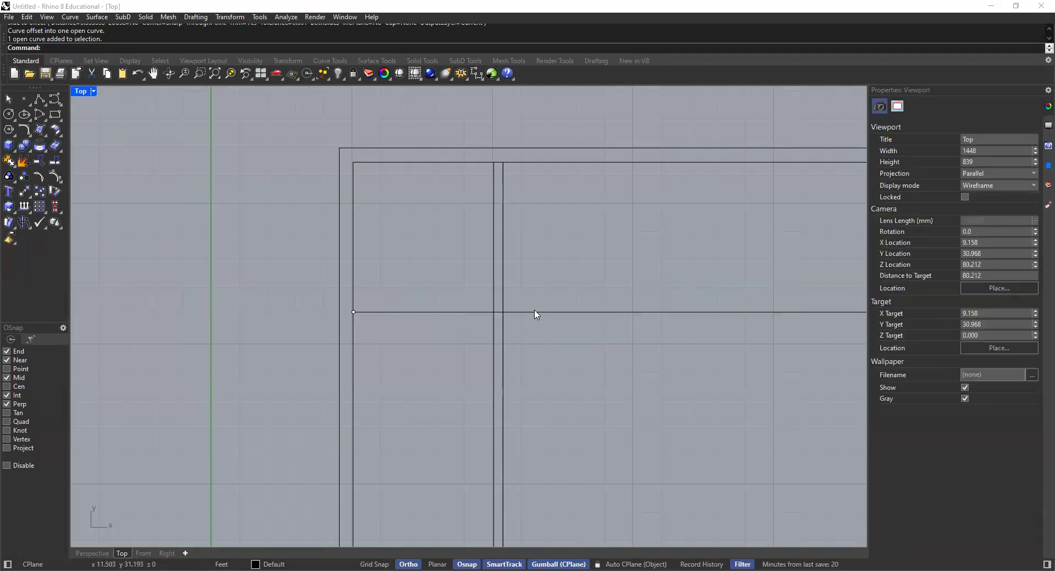
left_click(536, 313)
type("Offset")
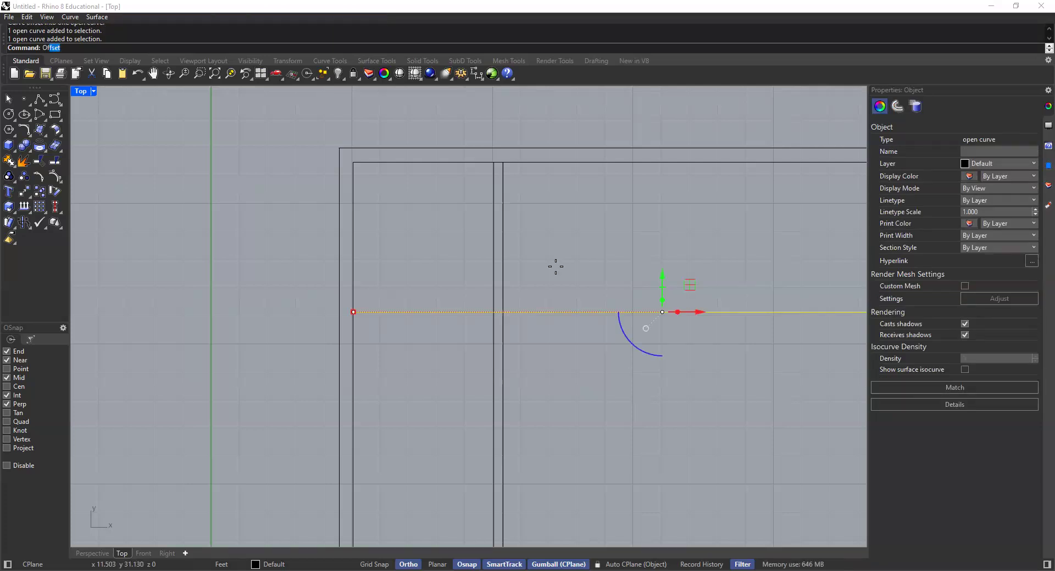
key("Return")
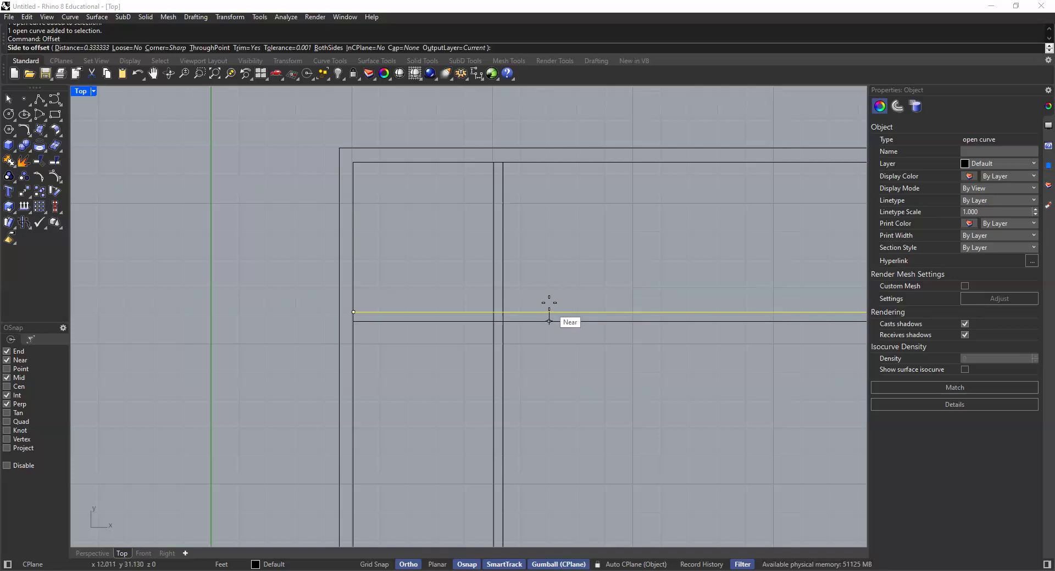
left_click(549, 277)
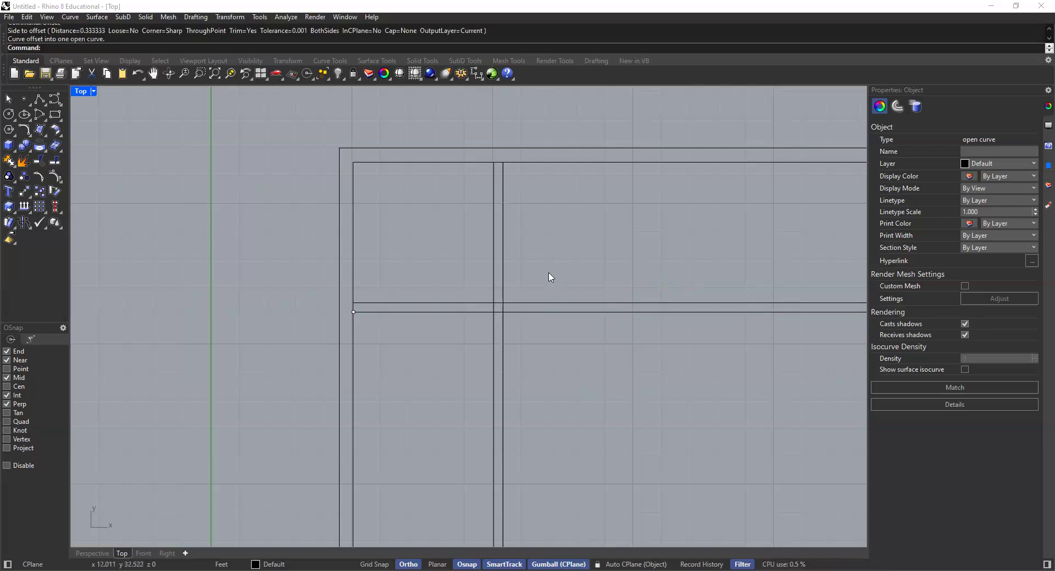
Measure the powder room's width and depth from the exterior walls' inner lines to the outer faces of the new interior walls.
scroll(548, 259, "down", 6)
scroll(480, 226, "up", 4)
right_click_drag(476, 227, 451, 248)
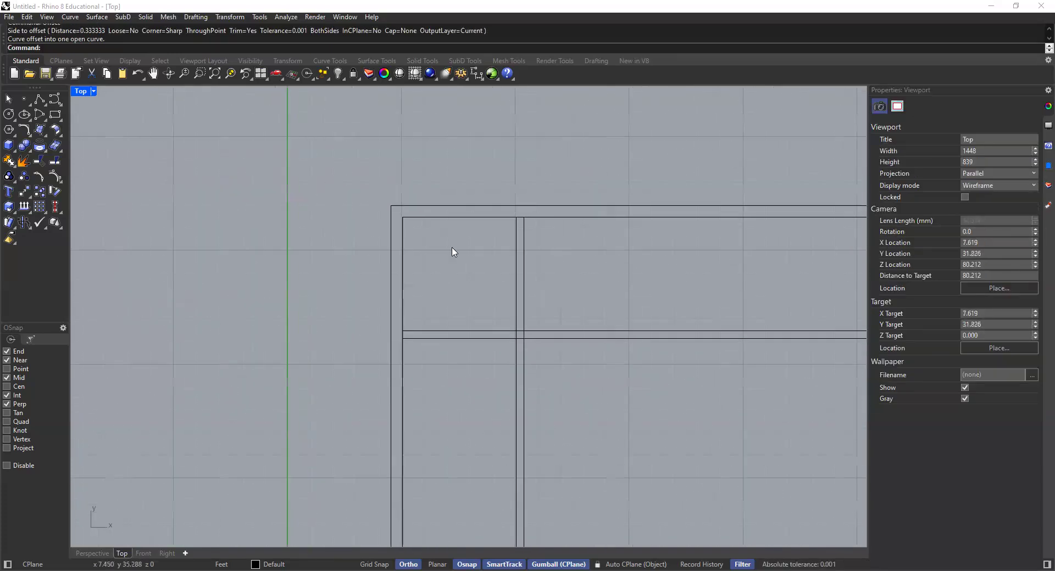
right_click_drag(478, 179, 438, 190)
type("Distance")
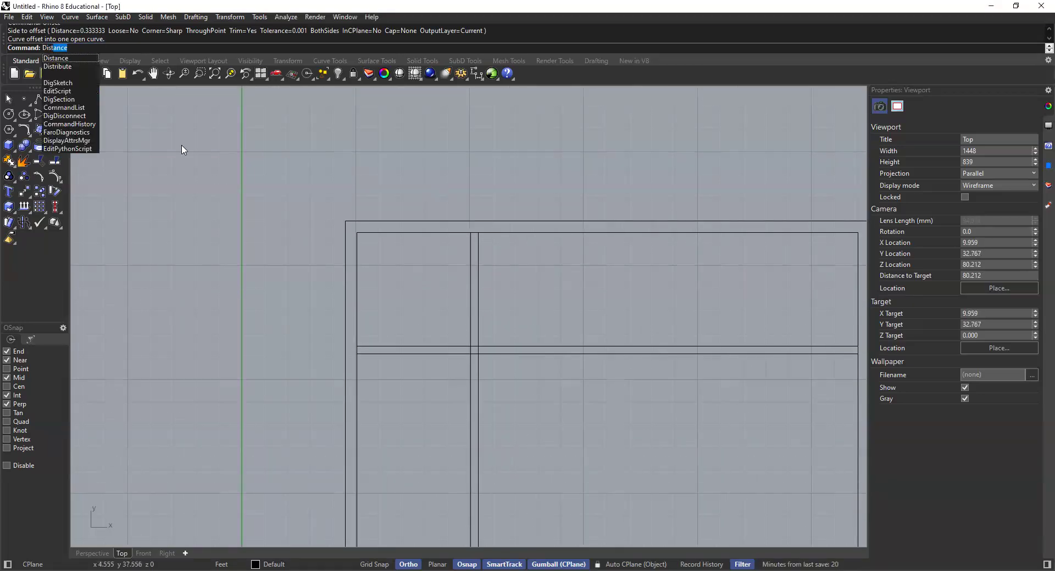
key("Return")
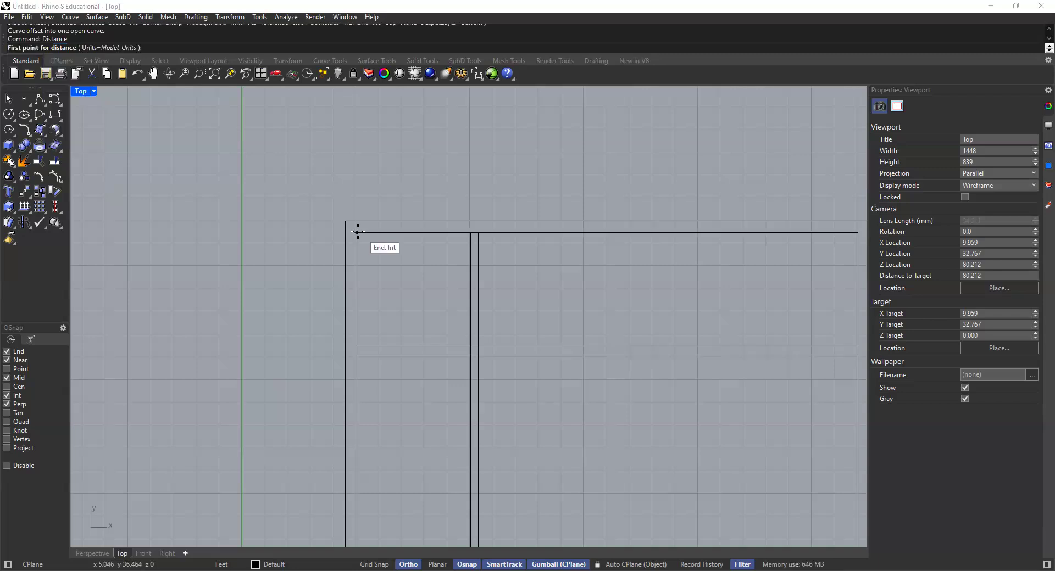
left_click(357, 232)
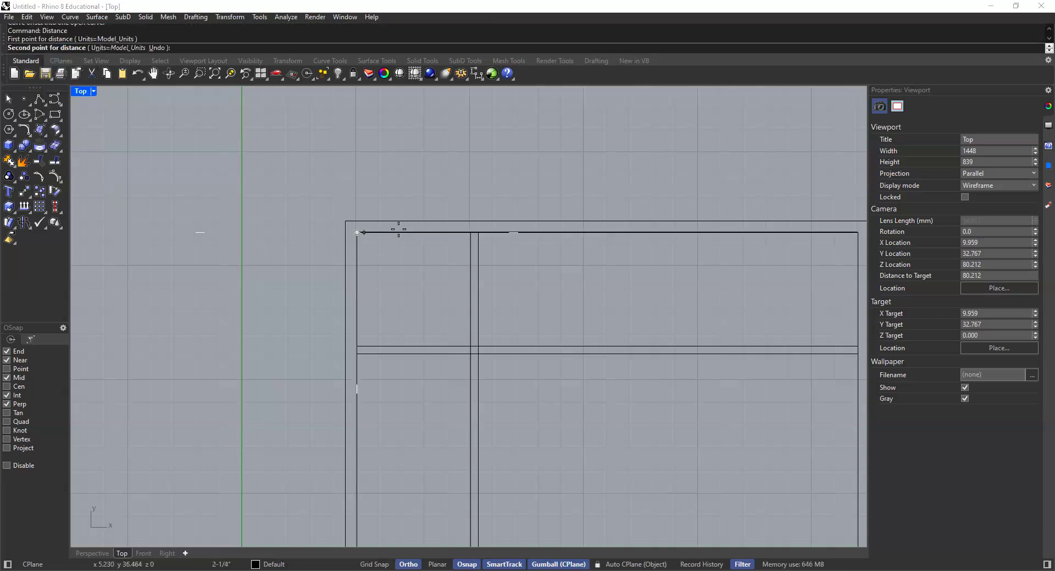
left_click(479, 233)
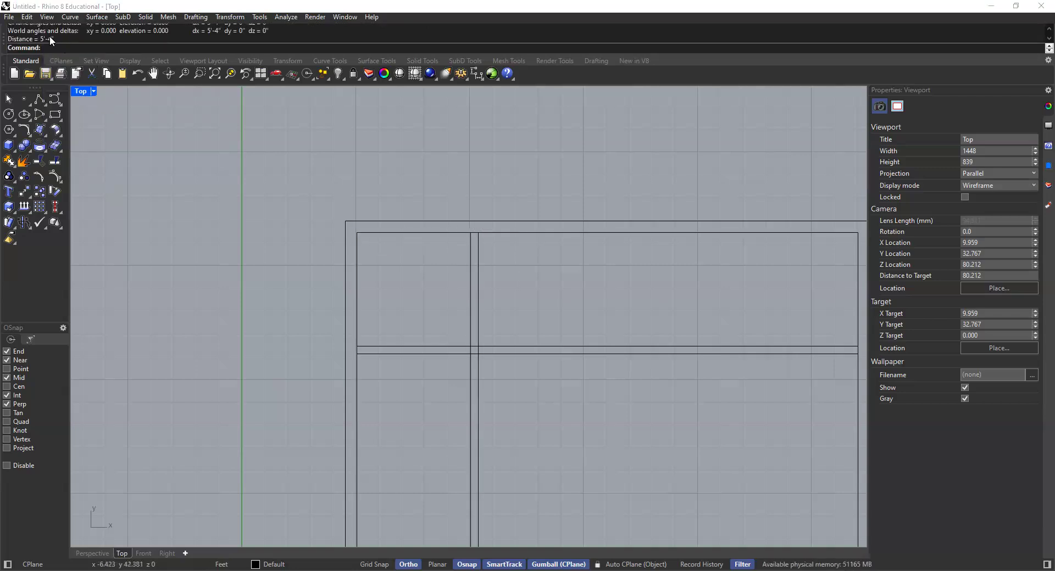
key("Return")
left_click(478, 233)
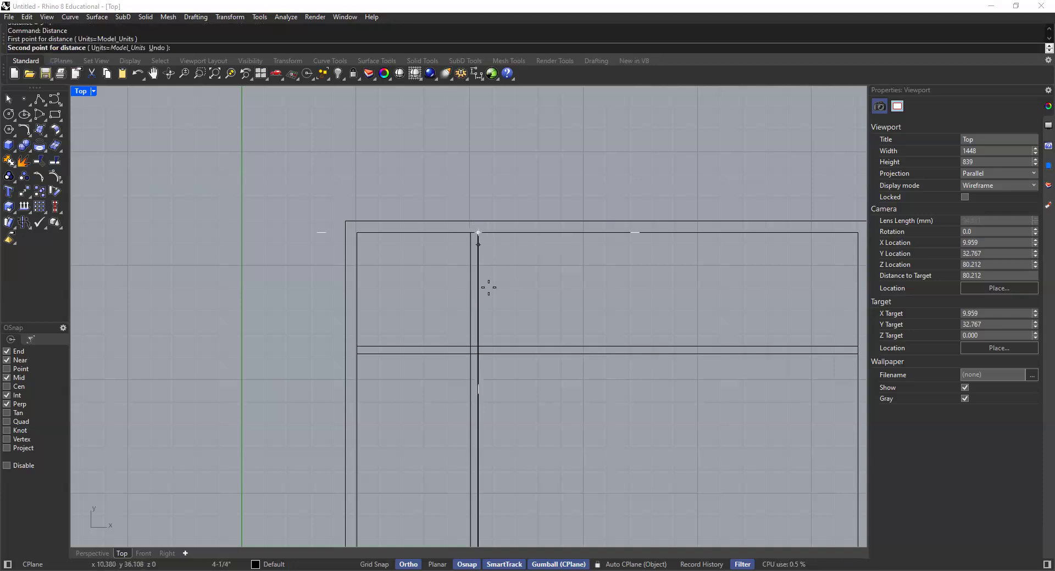
left_click(478, 353)
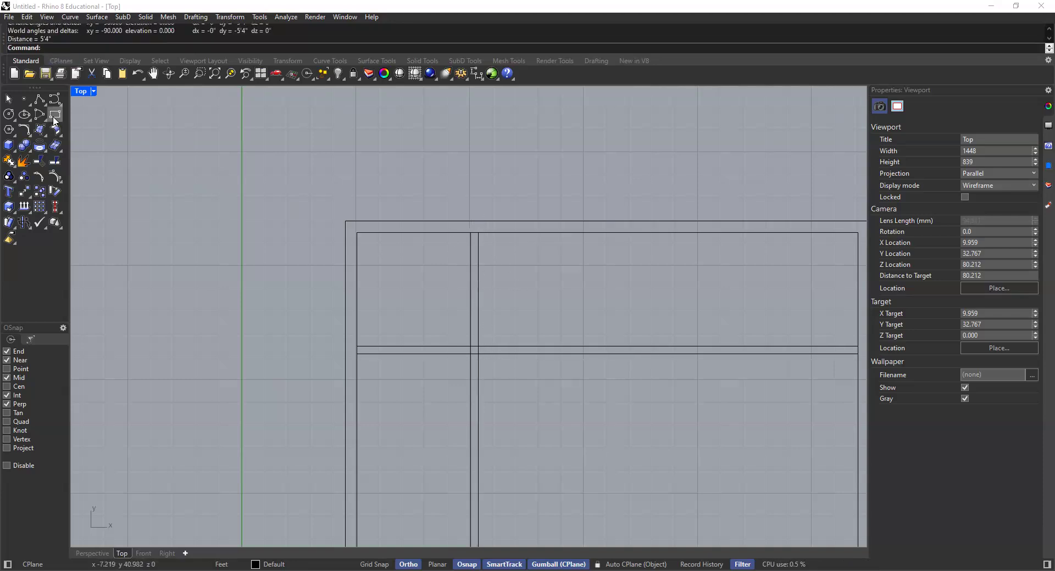
scroll(471, 296, "down", 4)
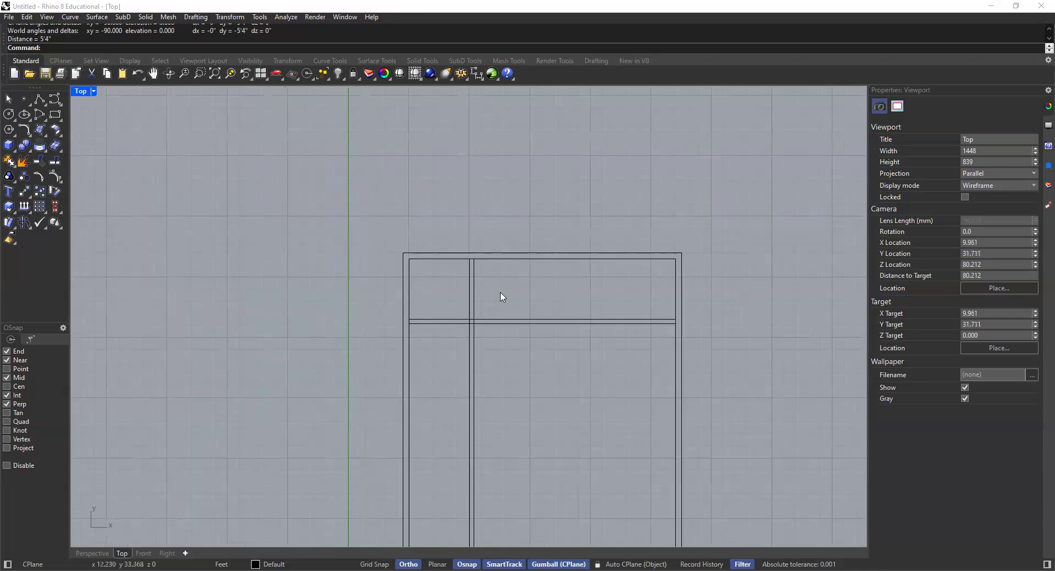
scroll(505, 286, "down", 3)
scroll(447, 247, "up", 5)
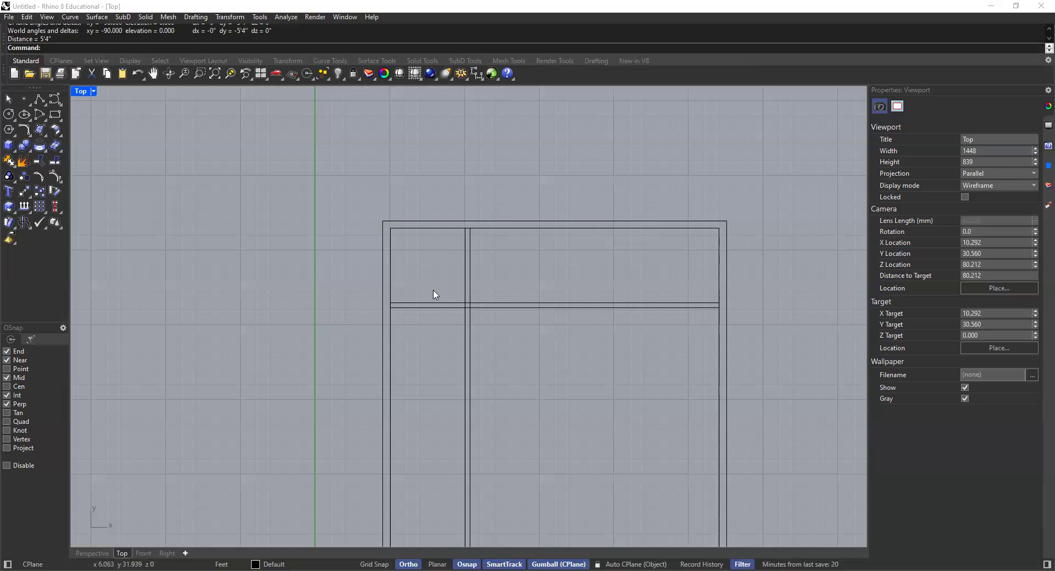
scroll(526, 279, "down", 3)
scroll(529, 280, "down", 4)
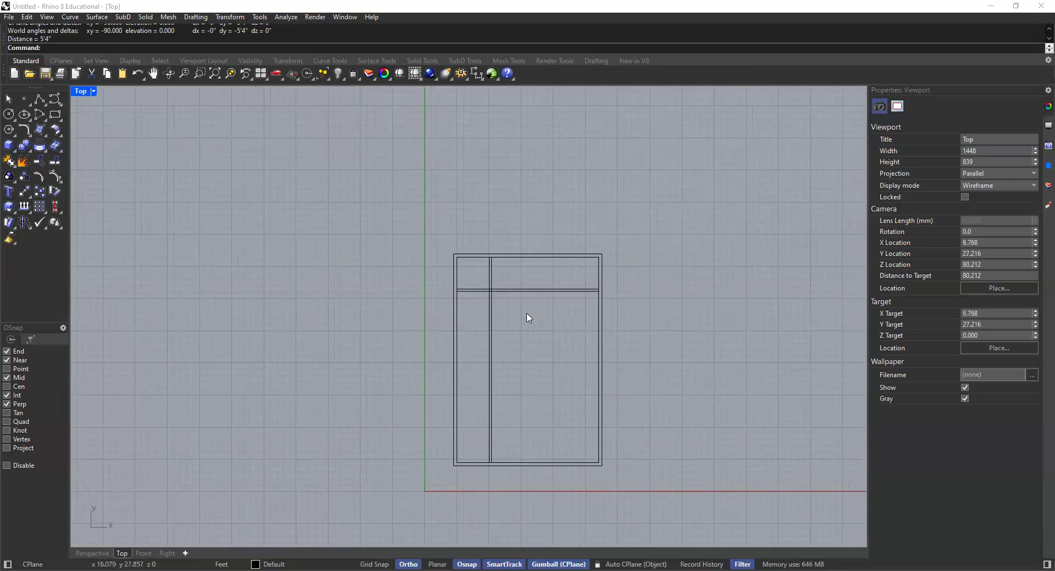
scroll(448, 313, "up", 2)
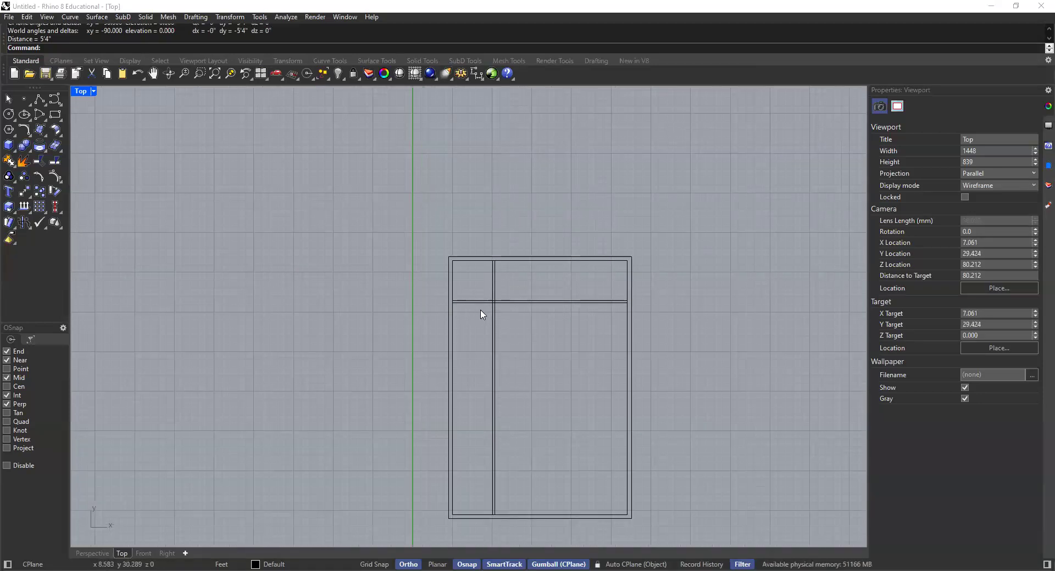
right_click_drag(516, 324, 438, 302)
scroll(404, 273, "up", 5)
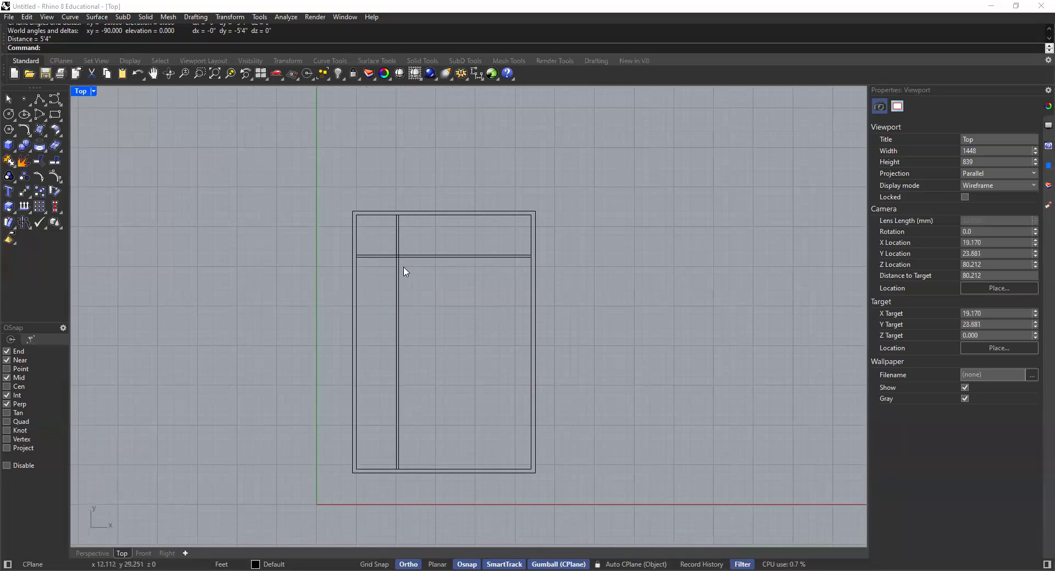
scroll(380, 245, "down", 4)
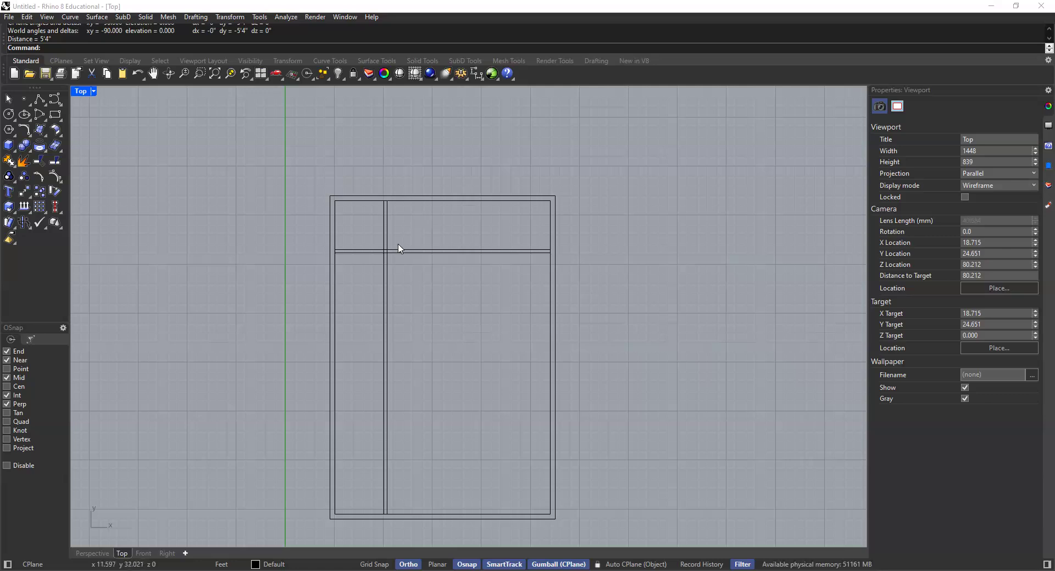
scroll(401, 246, "up", 2)
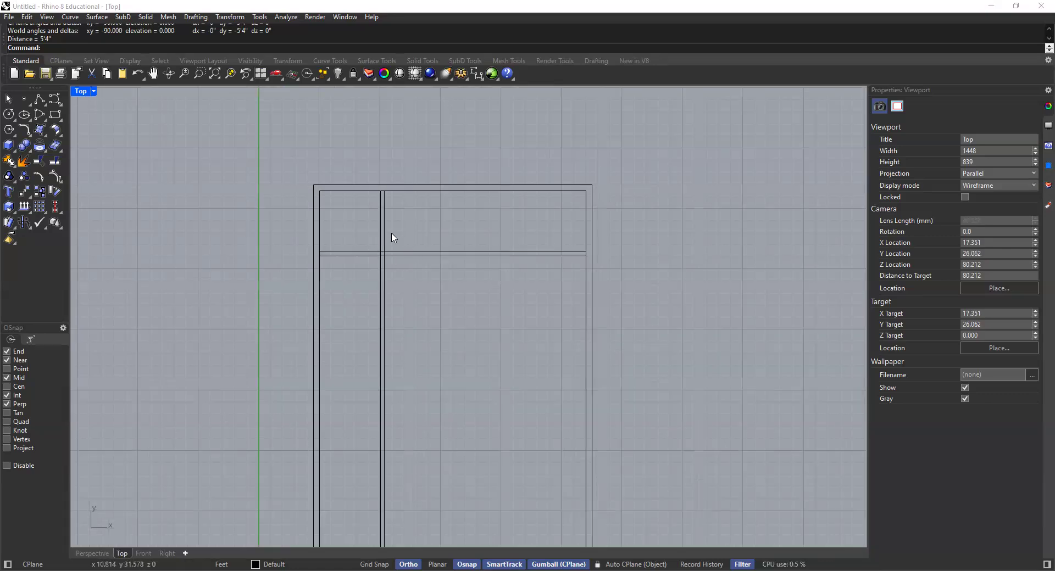
scroll(424, 242, "up", 3)
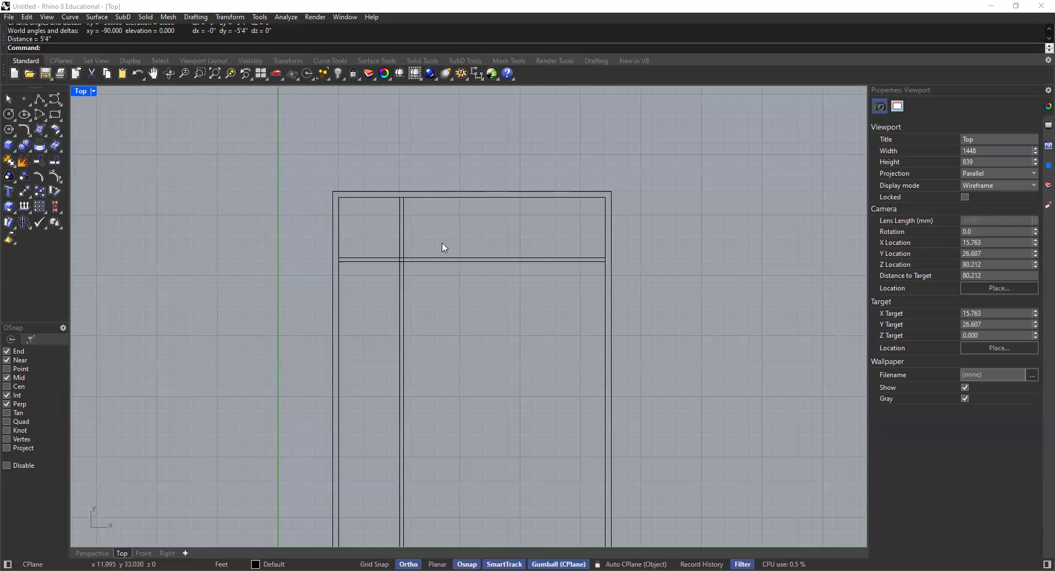
right_click_drag(431, 250, 431, 249)
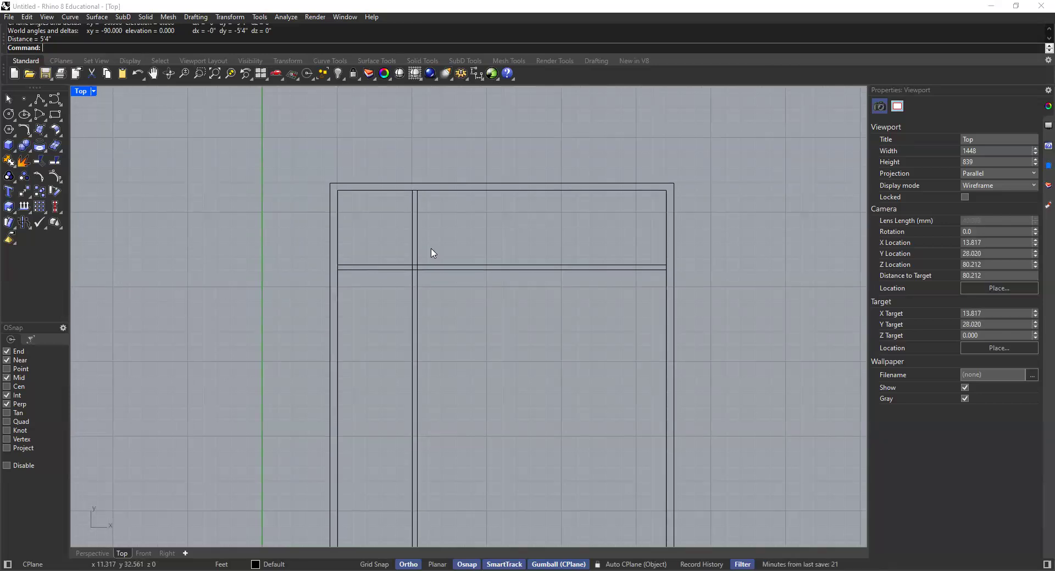
Trim the right vertical interior wall line below the lower horizontal interior wall line, using that horizontal line as the cutting object.
type("Trim")
key("Return")
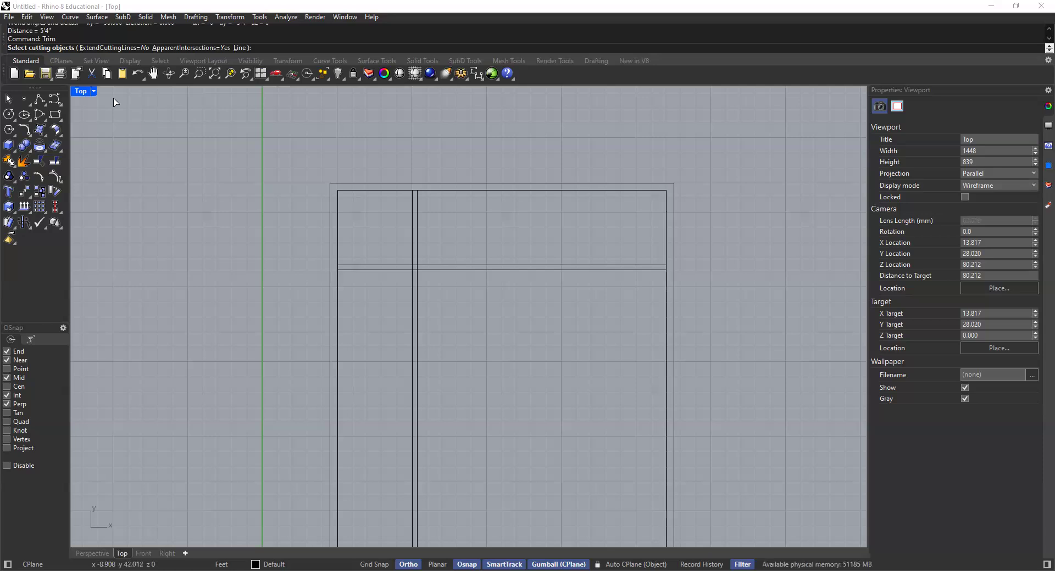
scroll(407, 272, "up", 1)
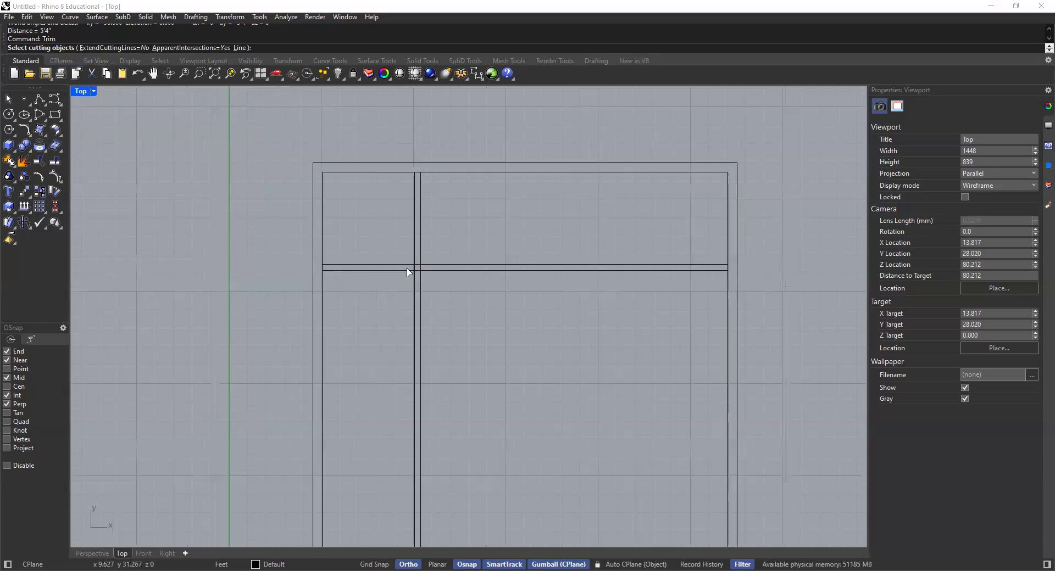
scroll(407, 272, "up", 2)
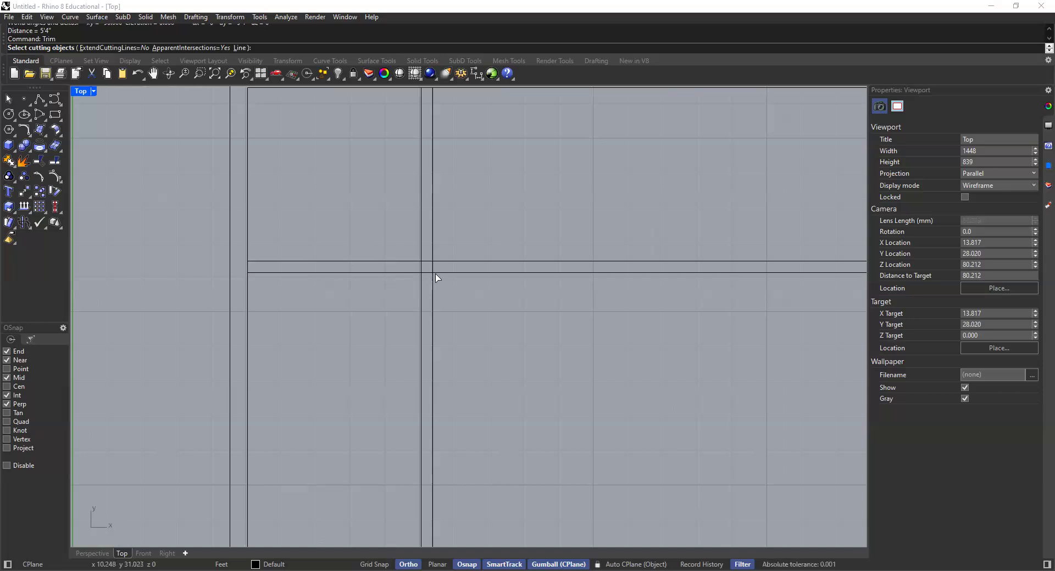
scroll(435, 283, "up", 2)
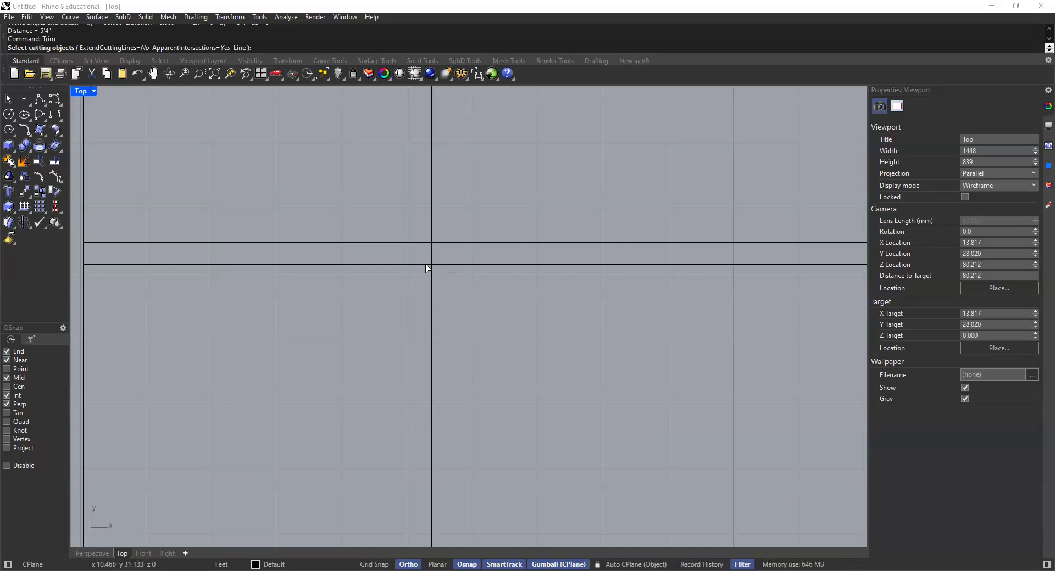
left_click(384, 266)
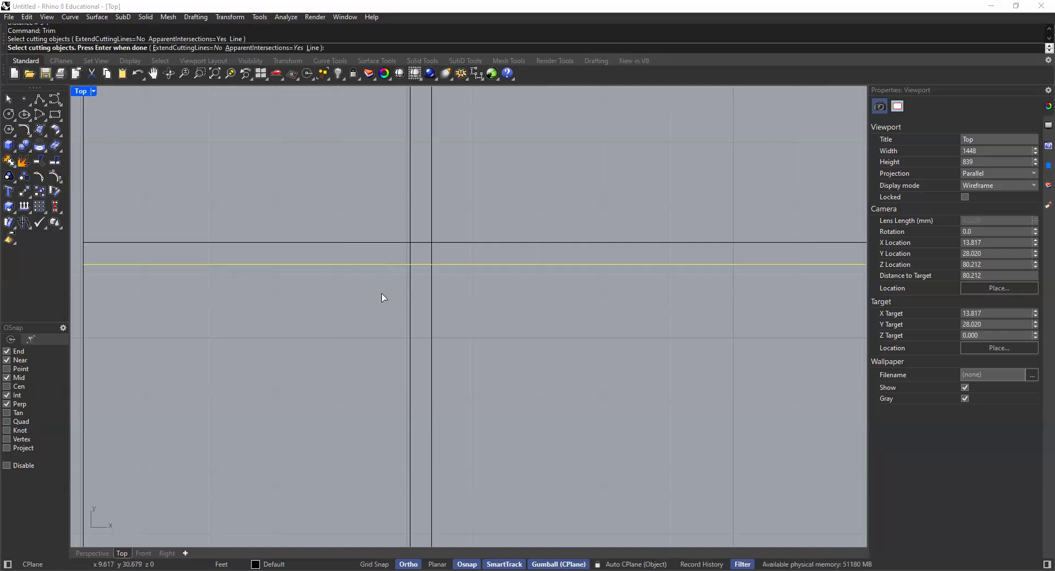
key("Return")
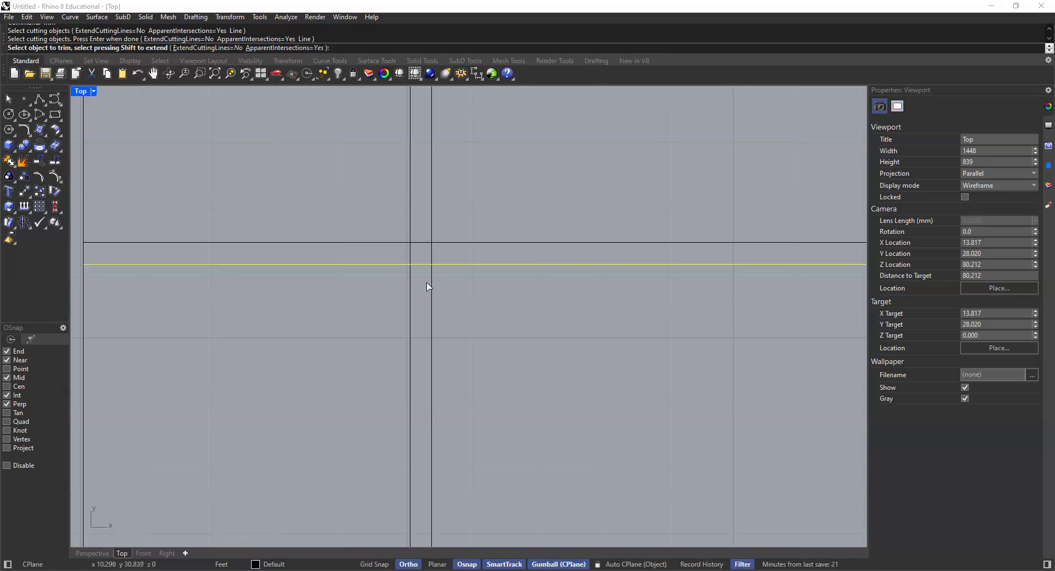
left_click(432, 297)
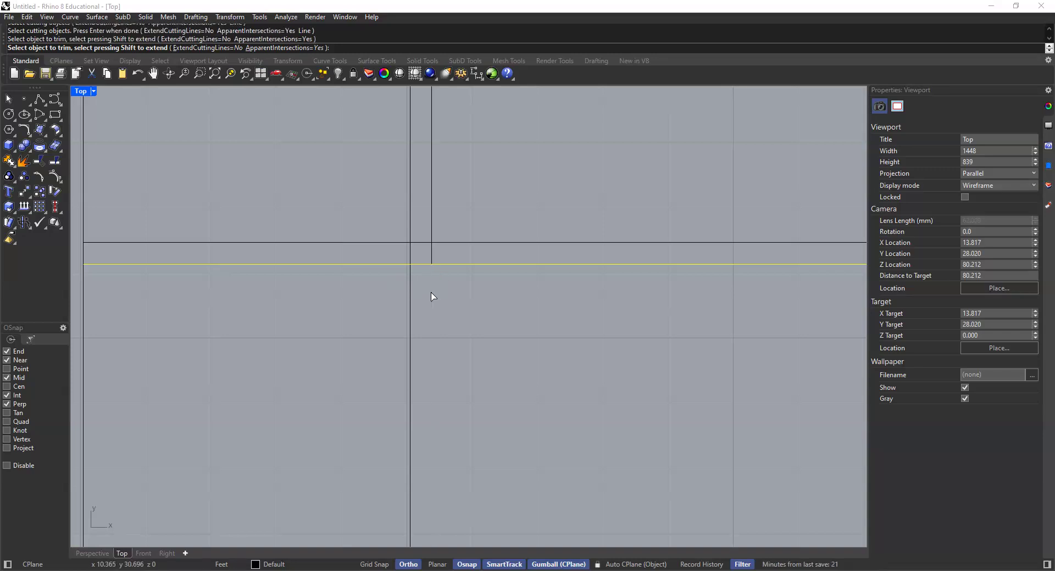
key("Return")
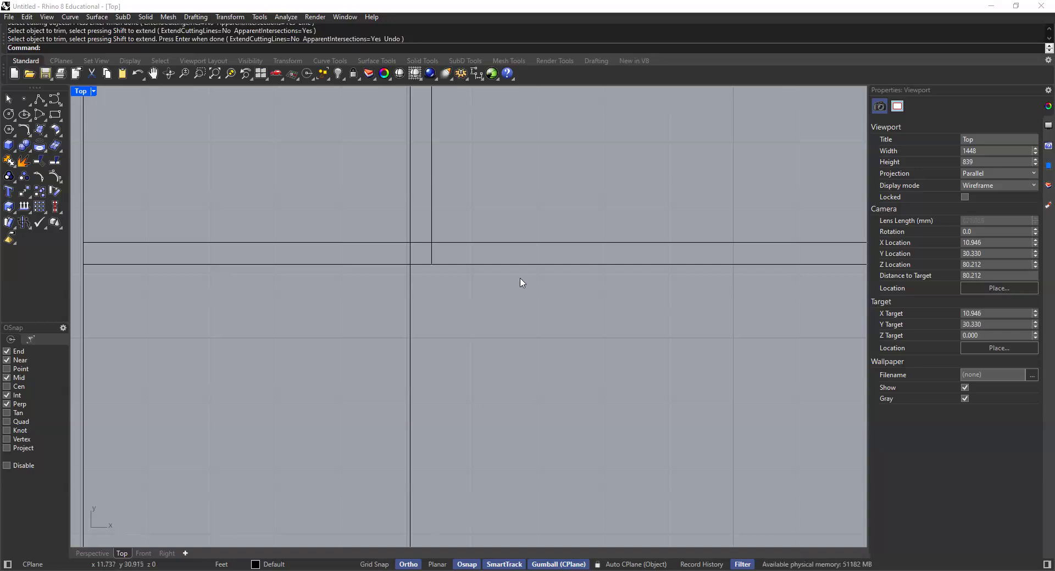
Trim the left vertical interior line below the lower horizontal one, with all wall lines around the powder room as cutting objects.
scroll(503, 299, "down", 3)
right_click_drag(504, 208, 428, 226)
scroll(383, 296, "up", 6)
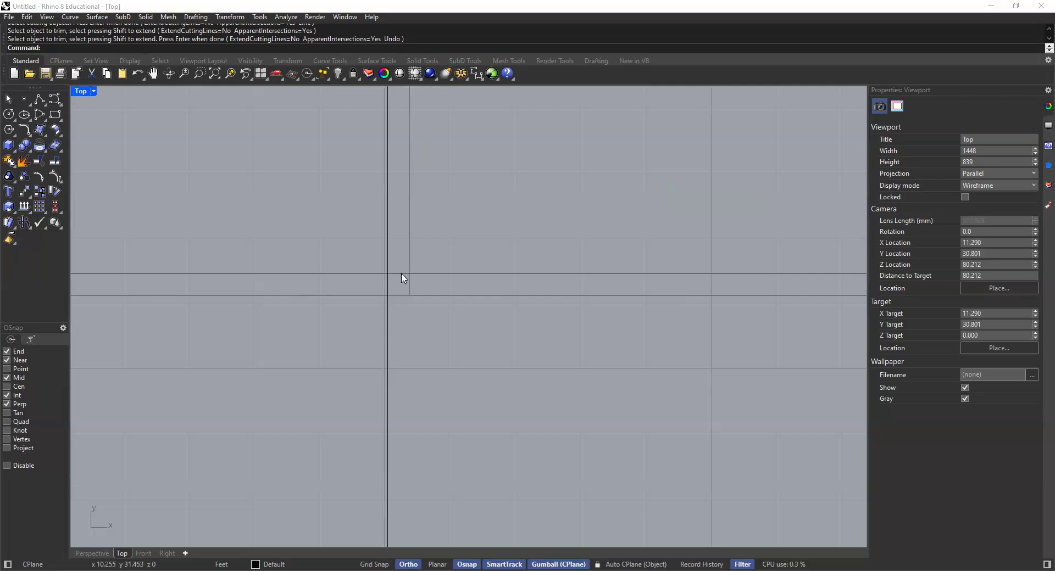
scroll(475, 233, "down", 5)
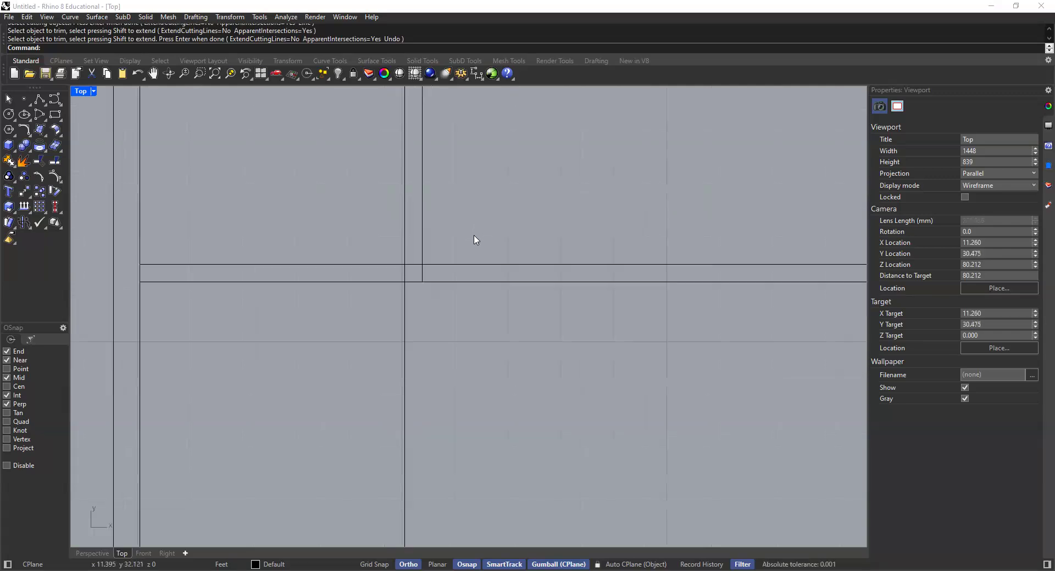
right_click_drag(473, 231, 427, 265)
scroll(450, 239, "up", 4)
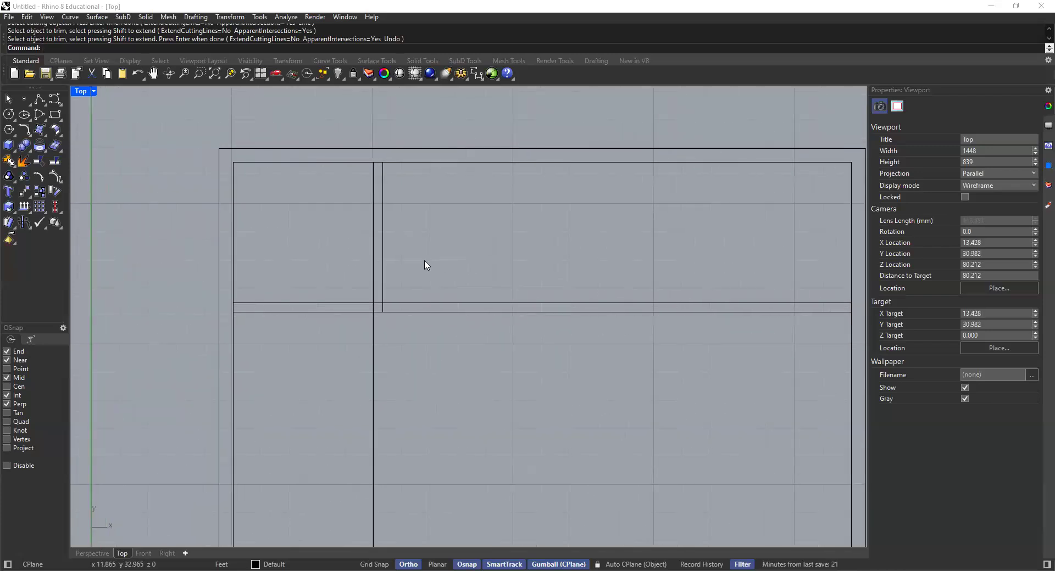
type("Trim")
key("Return")
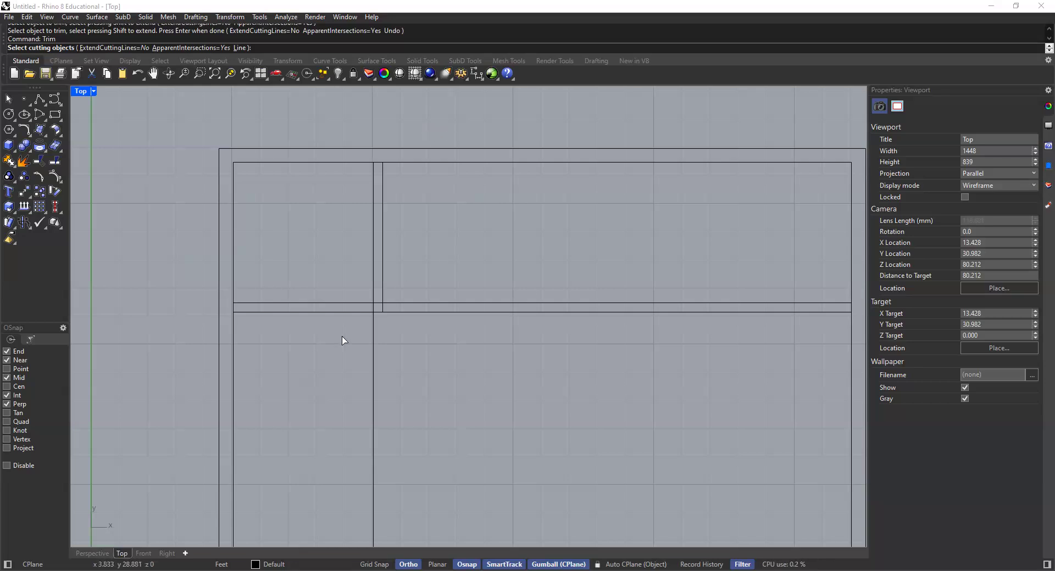
mouse_move(437, 120)
left_mouse_down()
mouse_move(327, 252)
mouse_move(183, 388)
left_mouse_up()
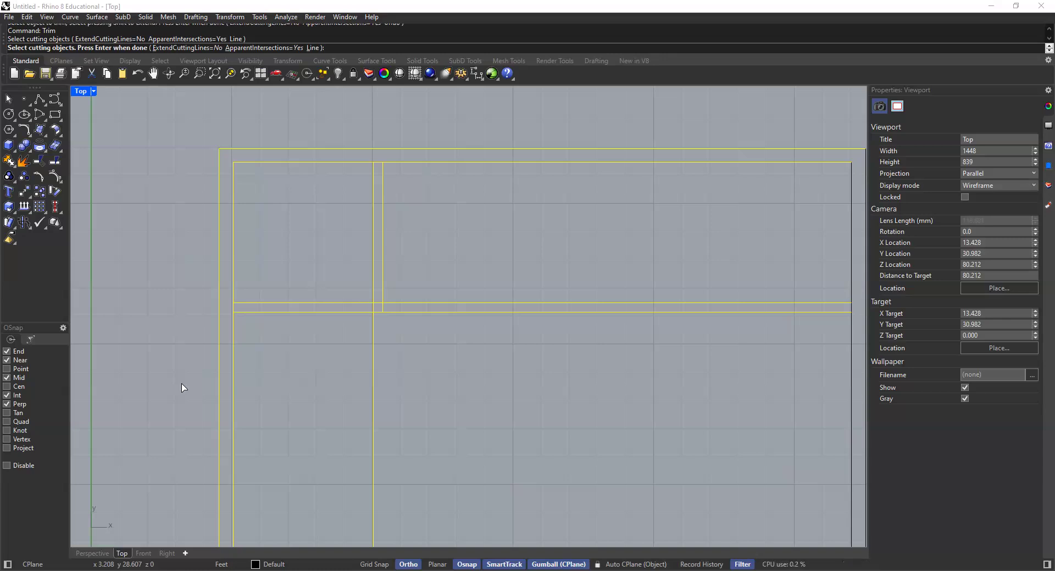
key("Return")
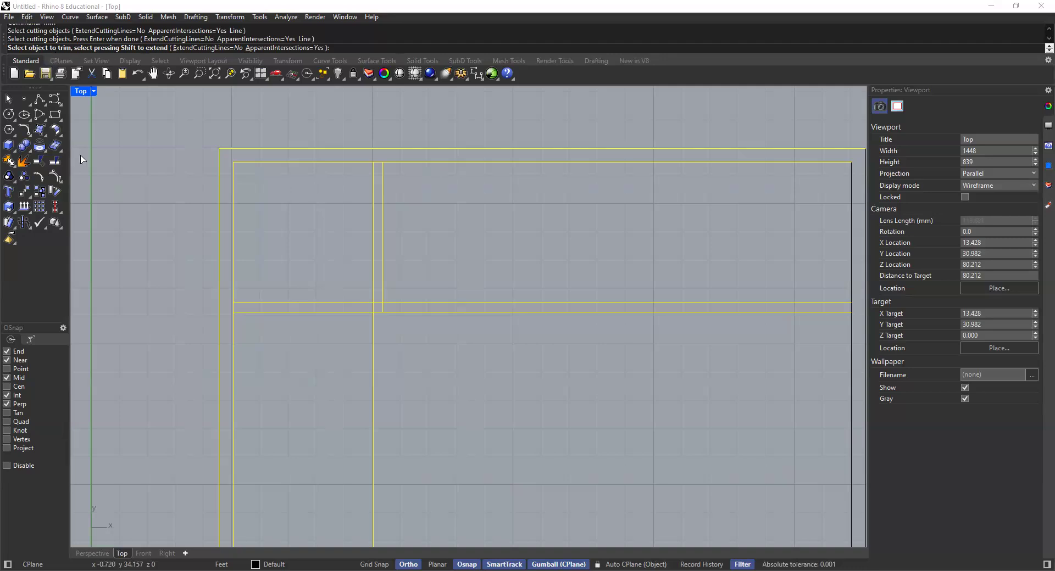
scroll(373, 318, "up", 1)
scroll(373, 324, "up", 1)
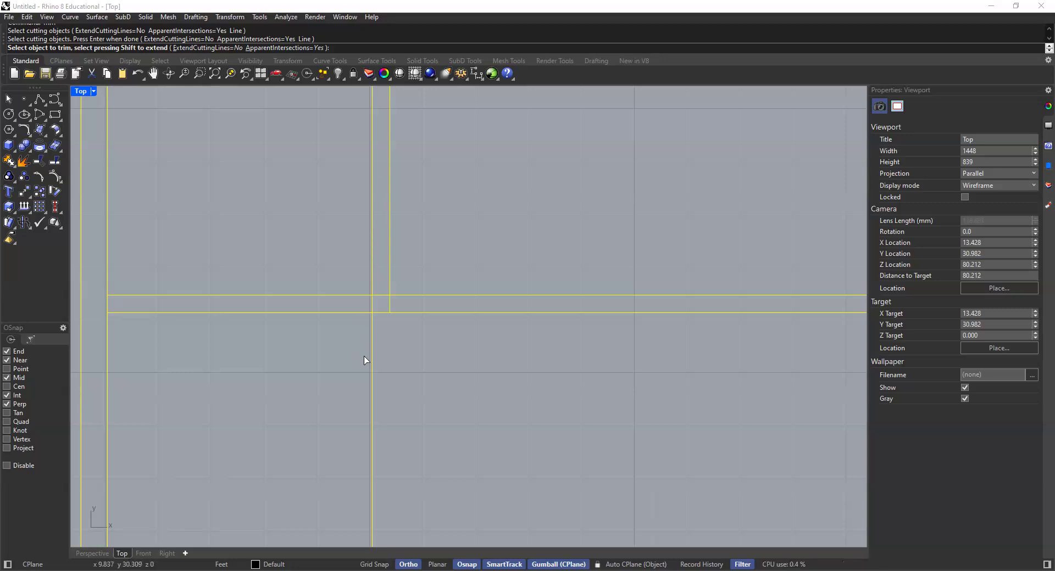
left_click(373, 336)
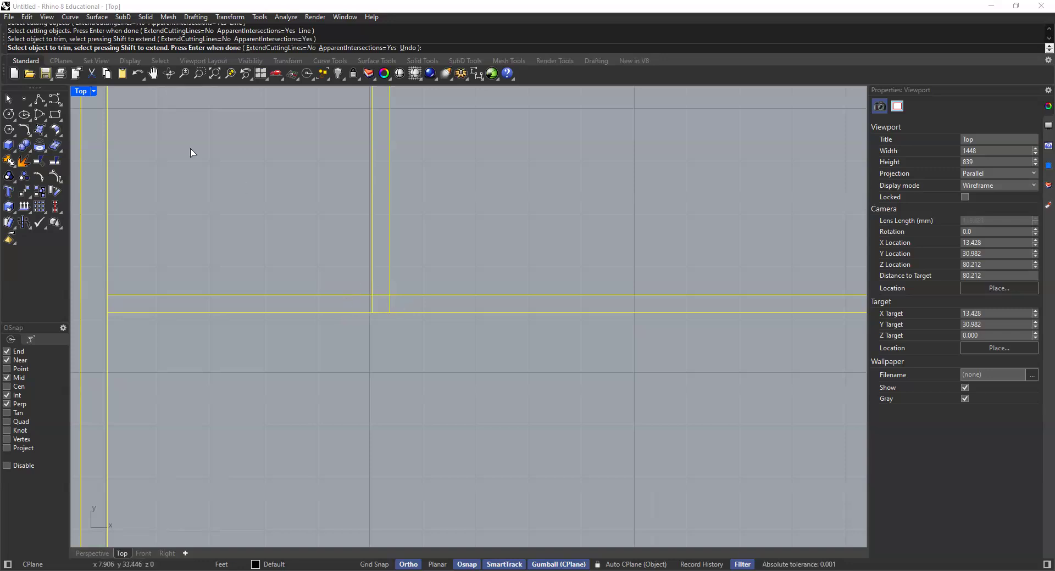
Trim both horizontal interior lines to the right of the powder room and the overlapping stubs inside its lower-right wall corner.
left_click(446, 315)
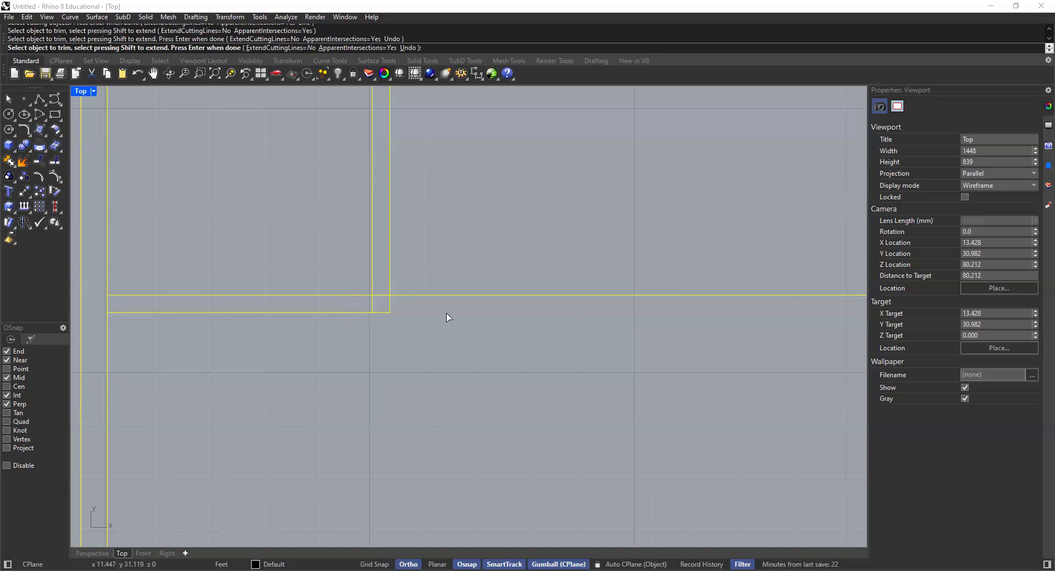
left_click(412, 297)
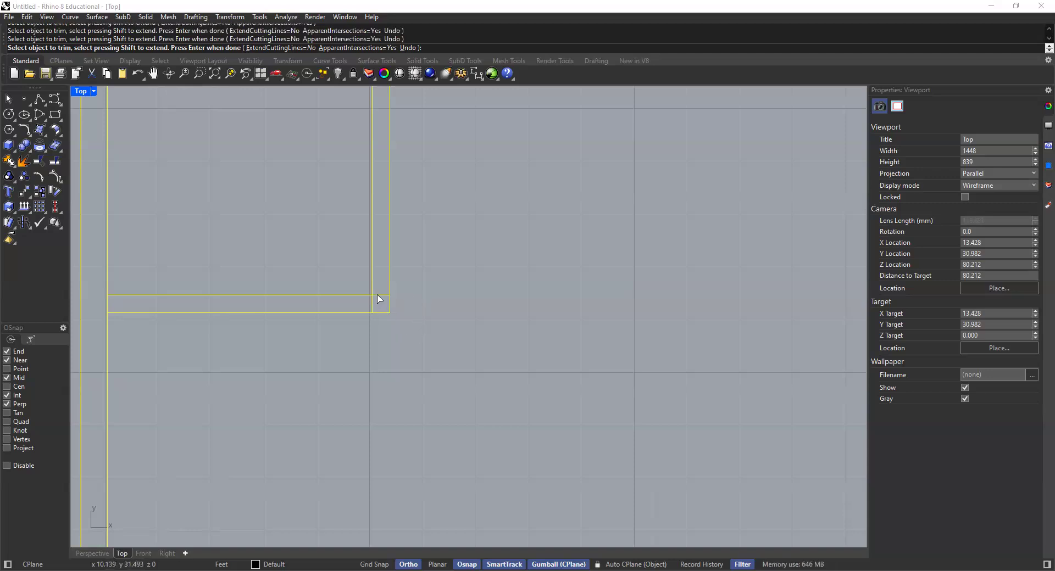
scroll(383, 300, "up", 5)
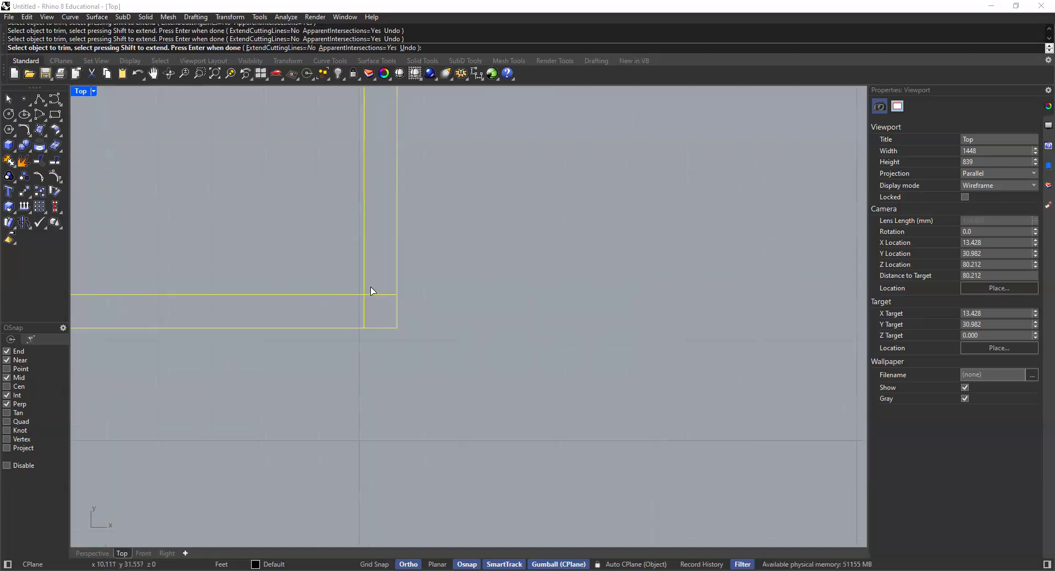
left_click(373, 298)
left_click(366, 307)
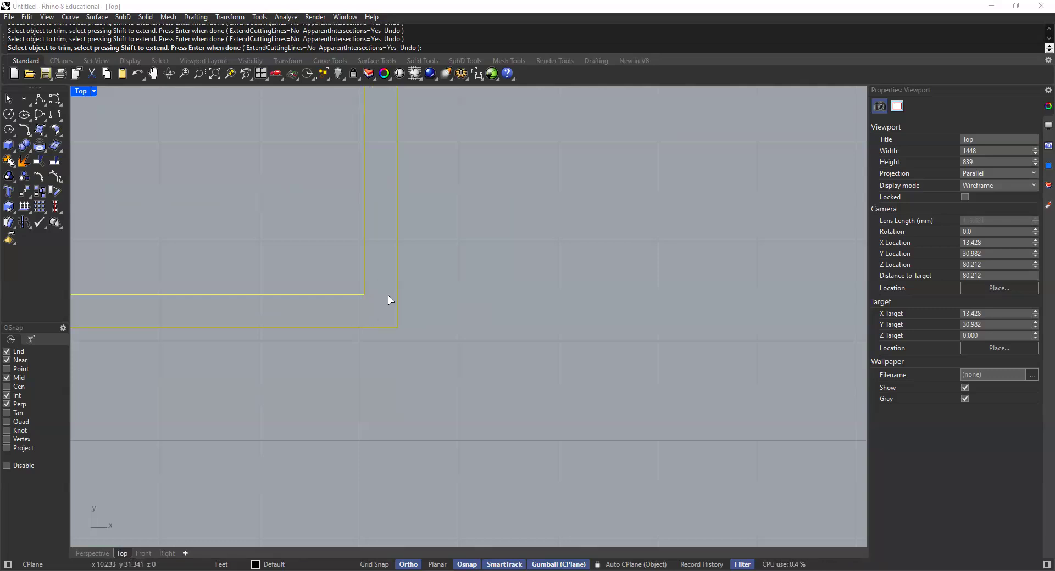
Trim the exterior walls' inner lines where the powder room walls meet the top and left walls, and finish trimming.
scroll(356, 321, "down", 2)
scroll(373, 297, "up", 1)
scroll(351, 327, "down", 3)
scroll(361, 330, "down", 6)
scroll(360, 203, "up", 10)
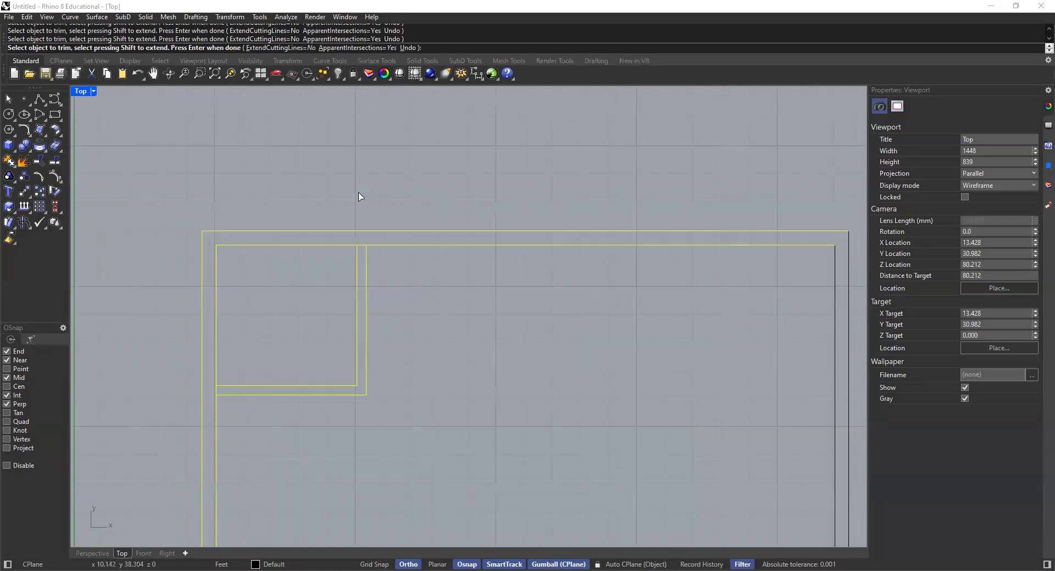
scroll(360, 279, "up", 2)
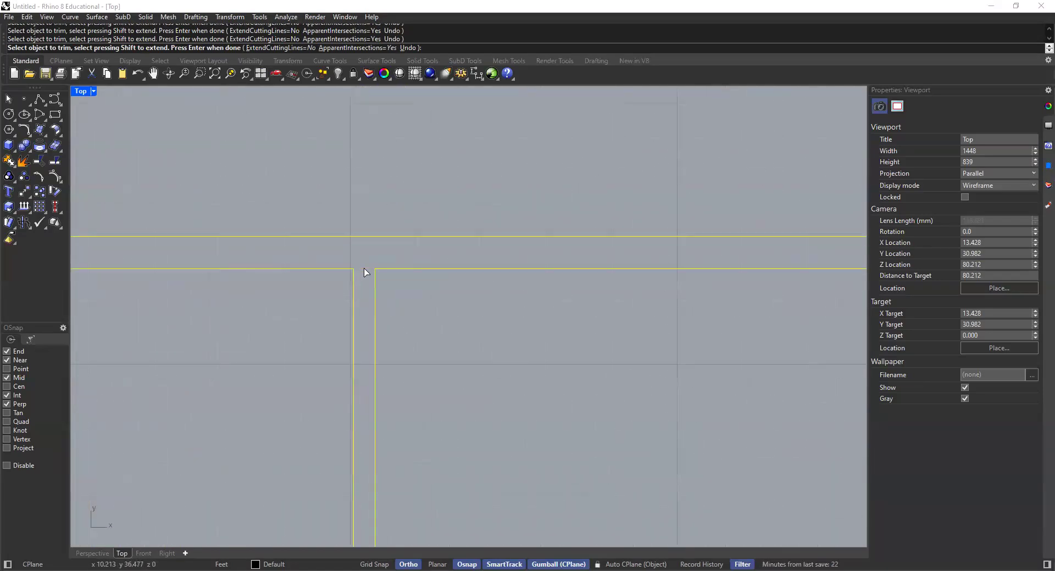
scroll(318, 456, "down", 3)
scroll(308, 454, "down", 2)
scroll(320, 438, "up", 2)
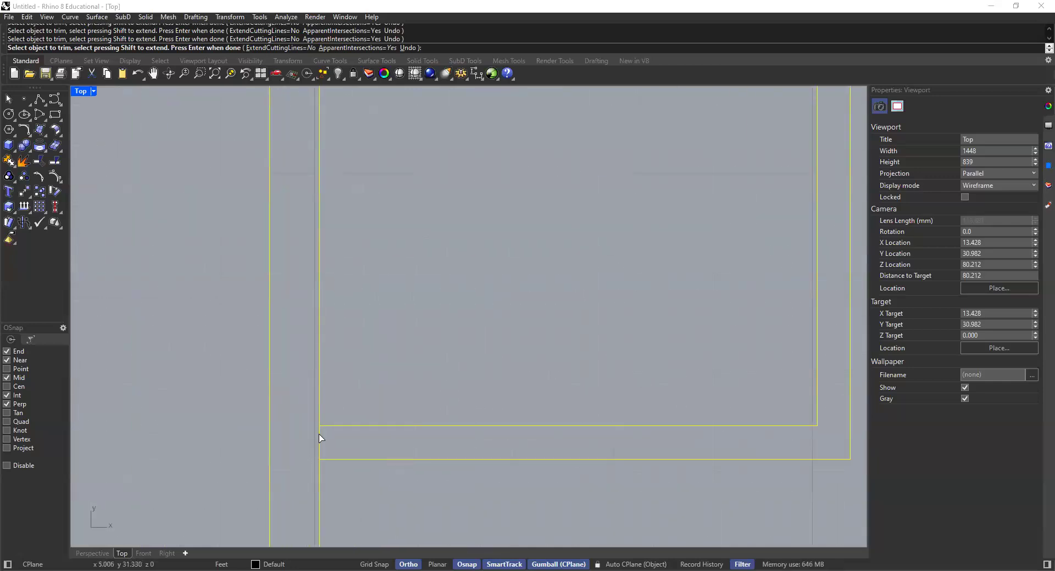
left_click(319, 442)
scroll(310, 425, "down", 3)
scroll(472, 401, "down", 2)
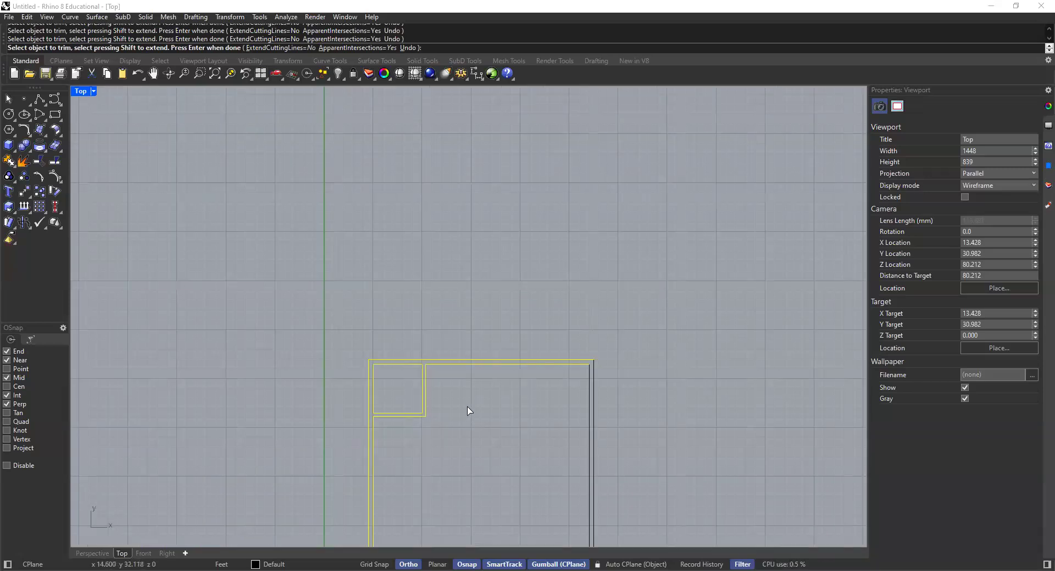
key("Return")
Examine the trimmed floor outline and its lower-left corner, selecting individual exterior wall lines there.
scroll(472, 408, "down", 4)
right_click_drag(472, 407, 411, 313)
scroll(430, 369, "up", 4)
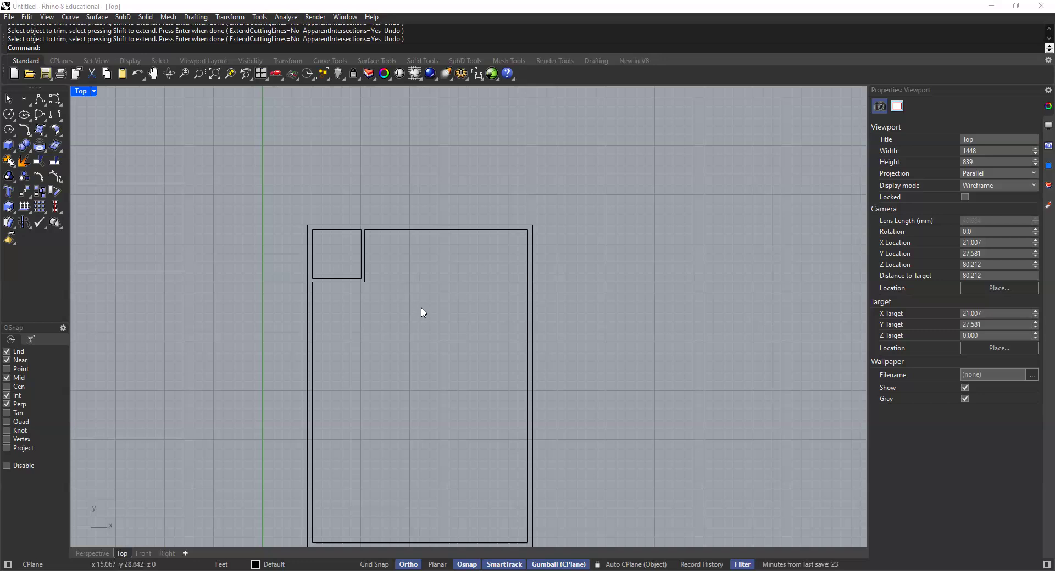
scroll(424, 341, "down", 3)
right_click_drag(424, 347, 363, 308)
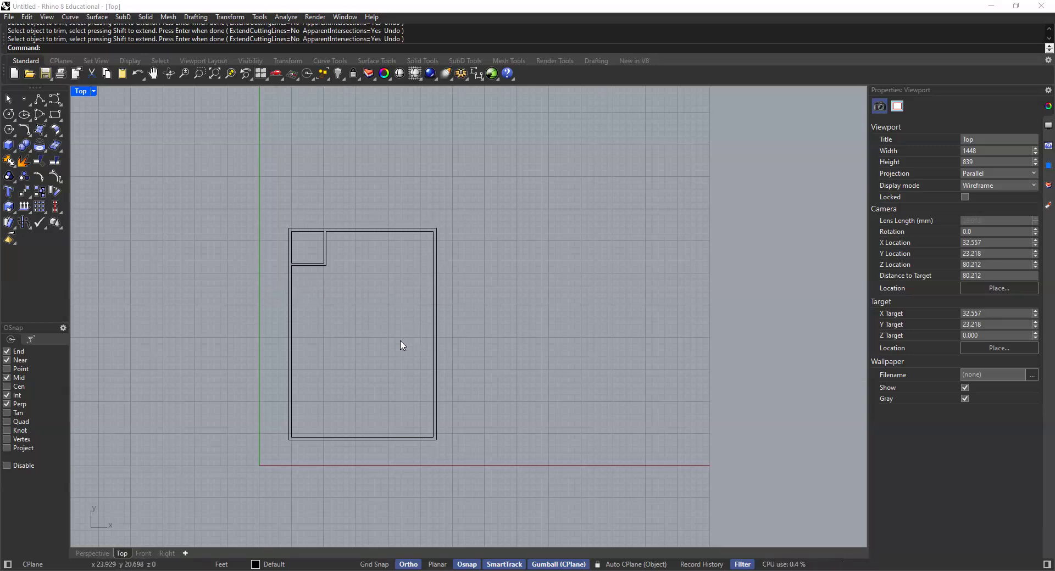
scroll(369, 286, "up", 2)
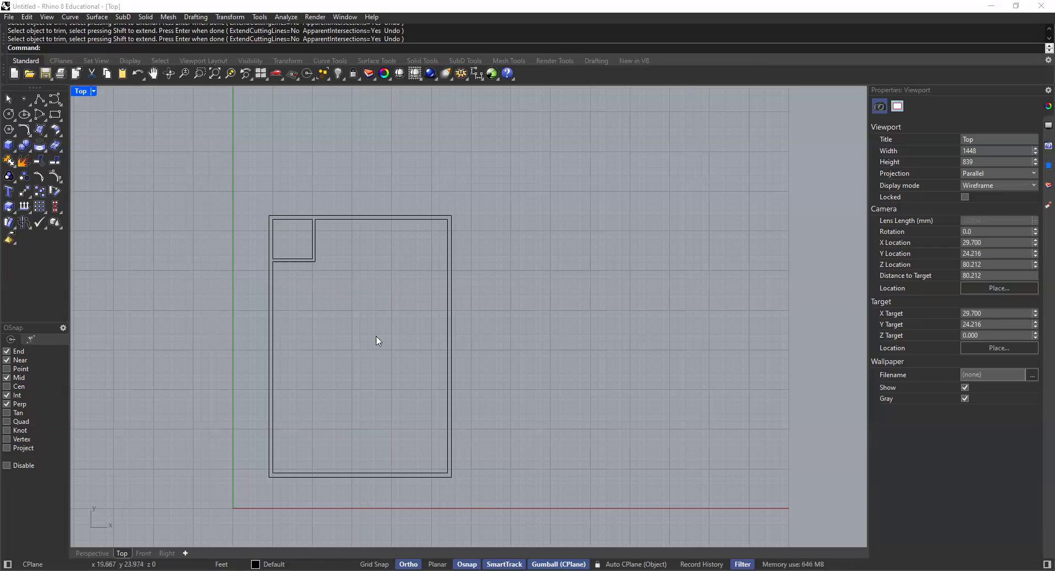
right_click_drag(335, 436, 410, 318)
scroll(349, 351, "up", 10)
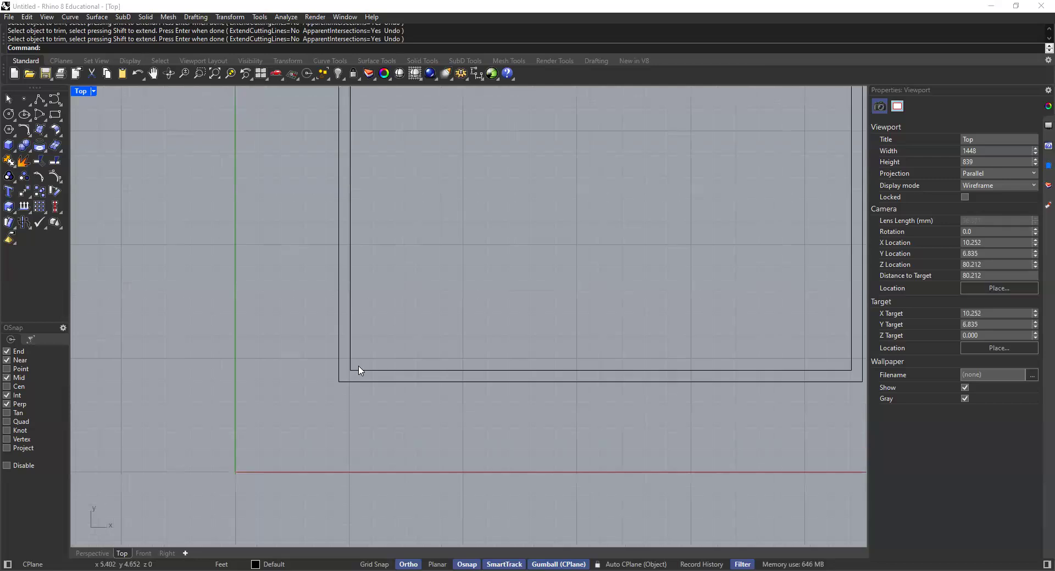
right_click_drag(374, 353, 385, 363)
left_click(383, 381)
left_click(408, 344)
left_click(383, 381)
left_click(404, 355)
left_click(361, 359)
scroll(377, 354, "down", 4)
left_click(399, 333)
scroll(403, 254, "down", 4)
right_click_drag(403, 254, 384, 304)
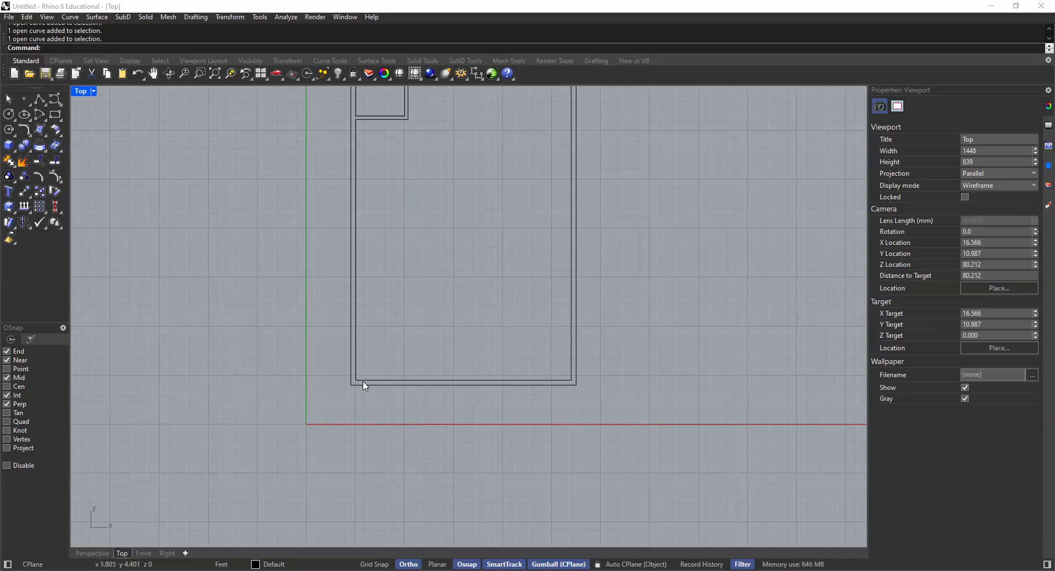
Offset the bottom exterior wall's outer line 10" upward into the floor plan.
scroll(363, 388, "up", 5)
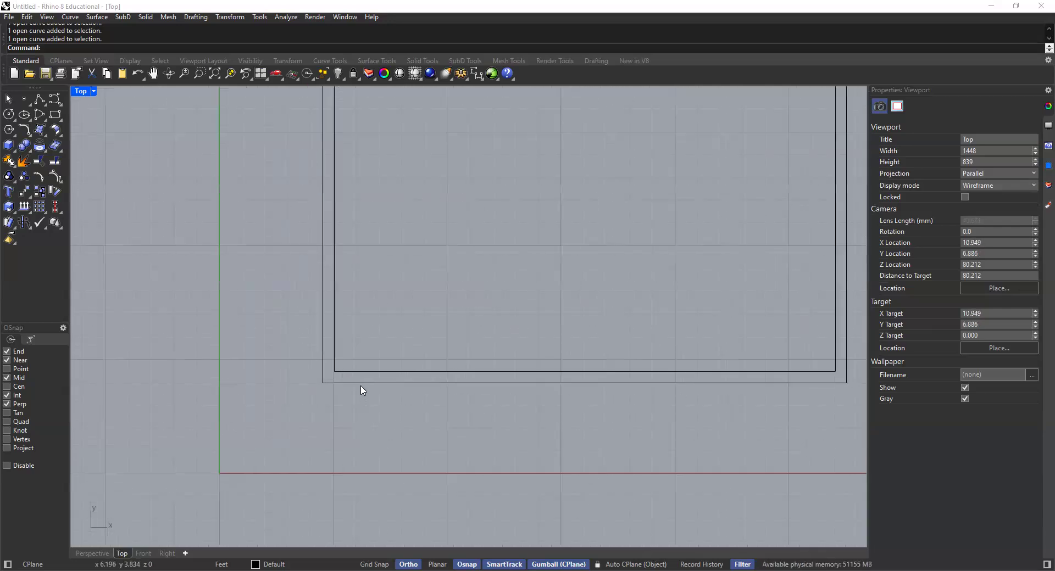
right_click_drag(360, 351, 380, 349)
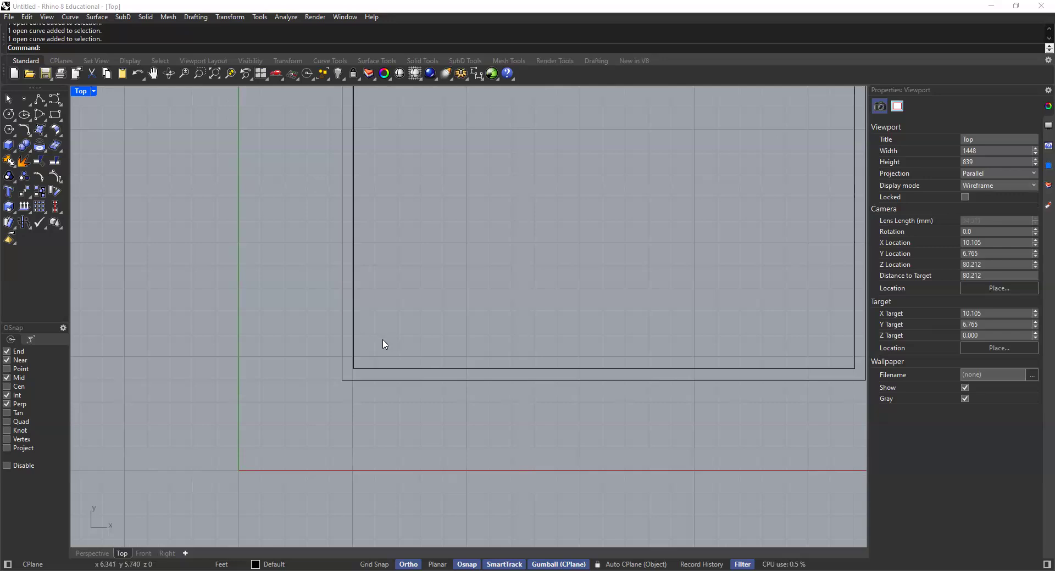
type("offset")
key("Return")
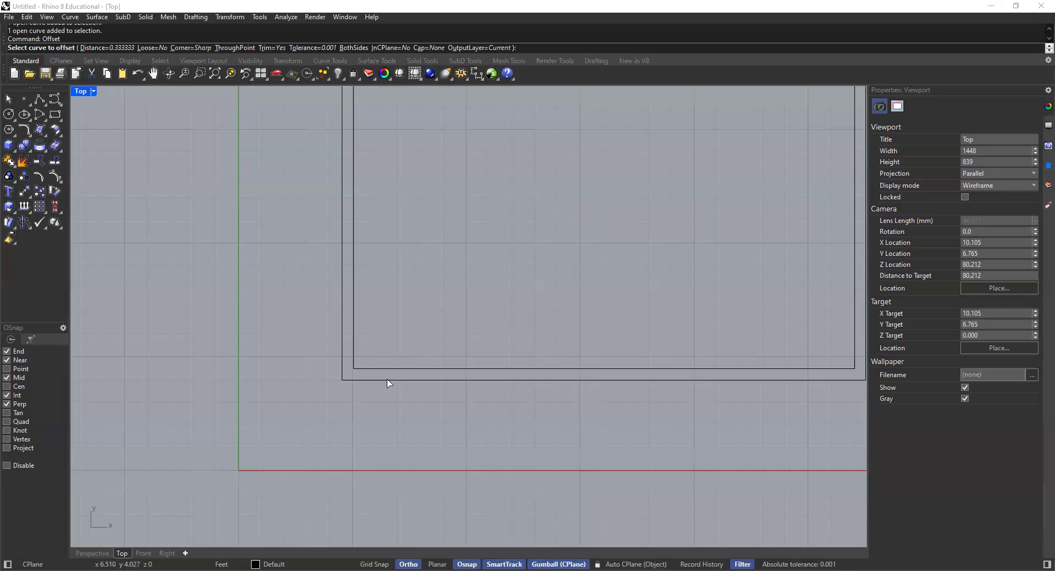
left_click(100, 48)
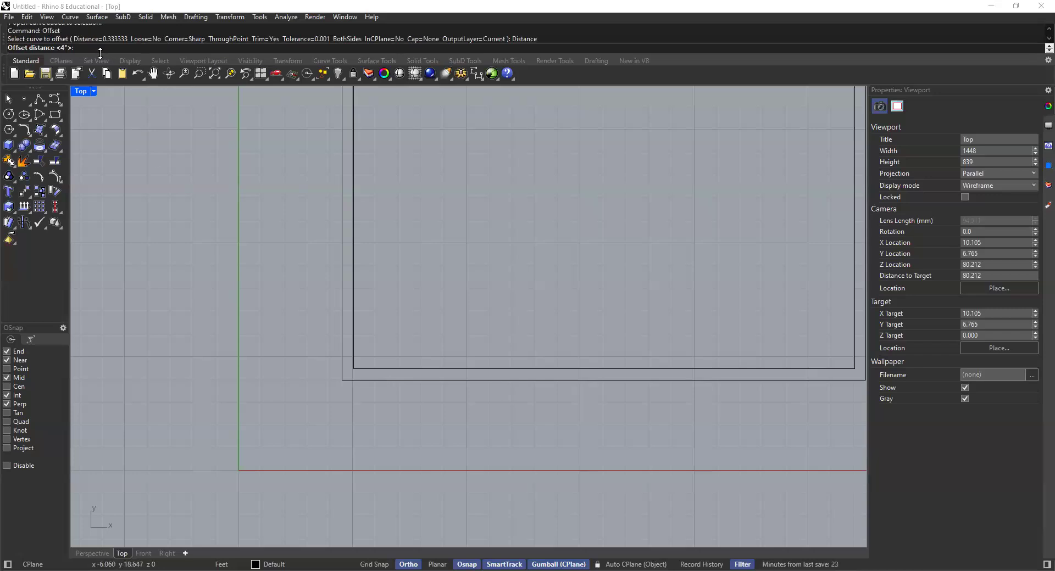
type("10'")
key("Return")
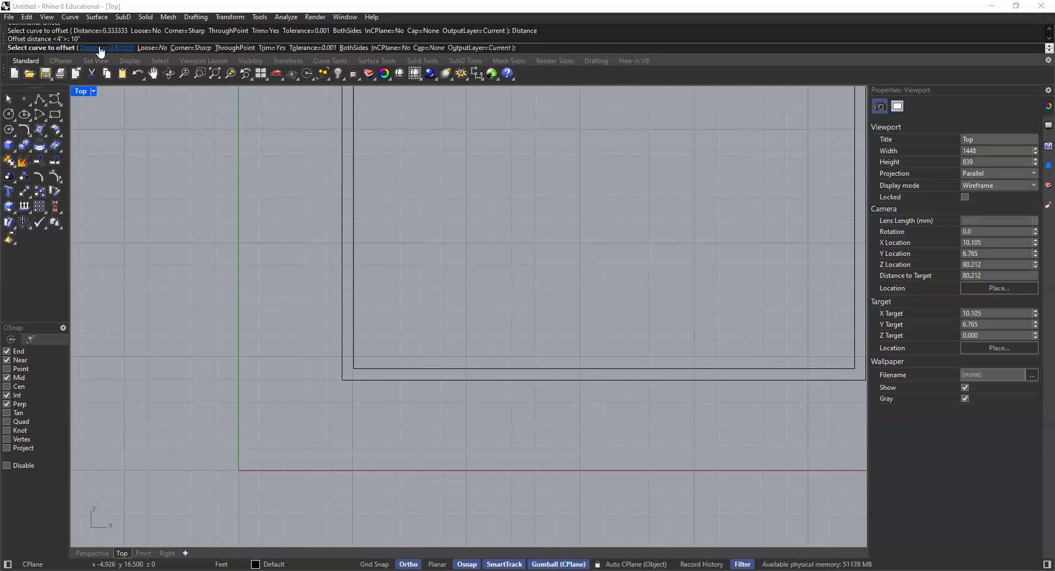
left_click(370, 380)
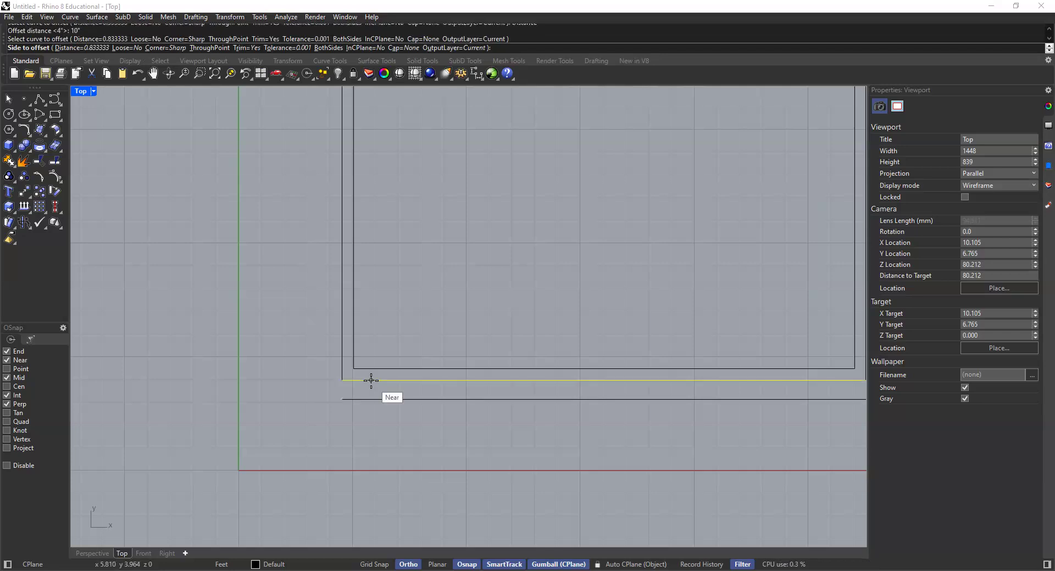
left_click(372, 318)
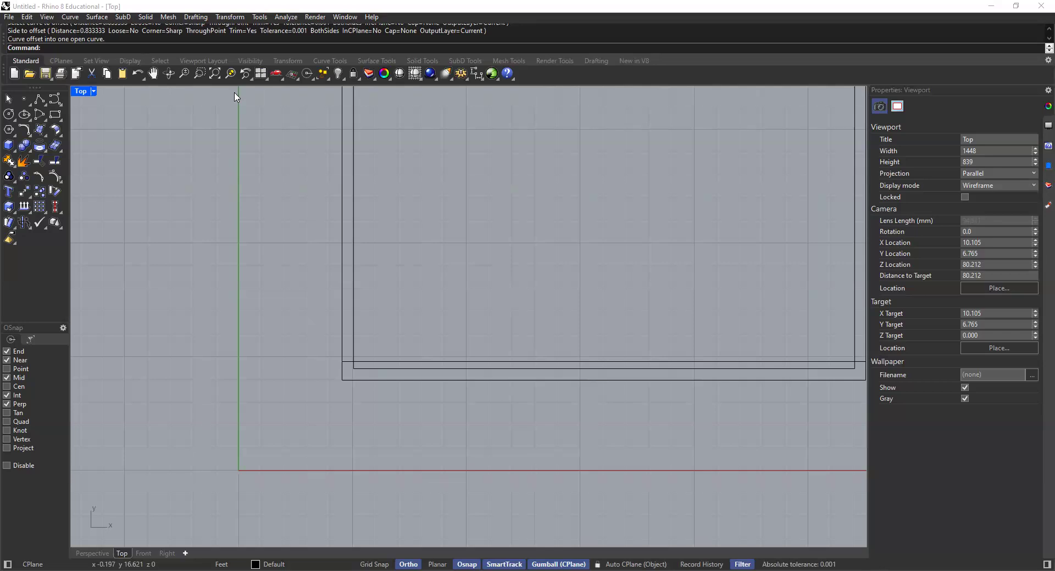
Offset the new horizontal line above the bottom exterior wall's outer line upward by 3'.
right_click(433, 247)
left_click(94, 48)
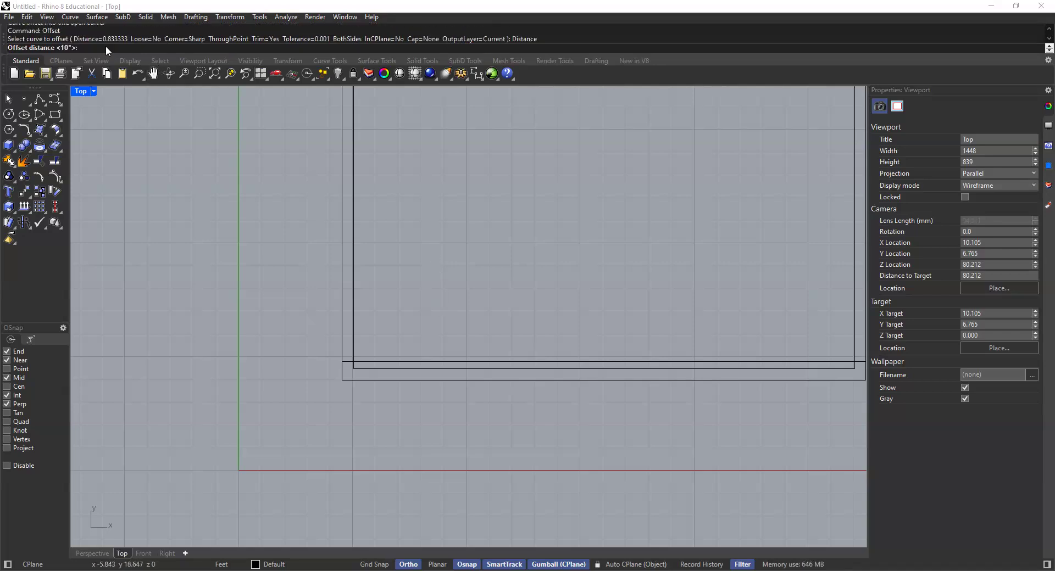
type("3'")
key("Return")
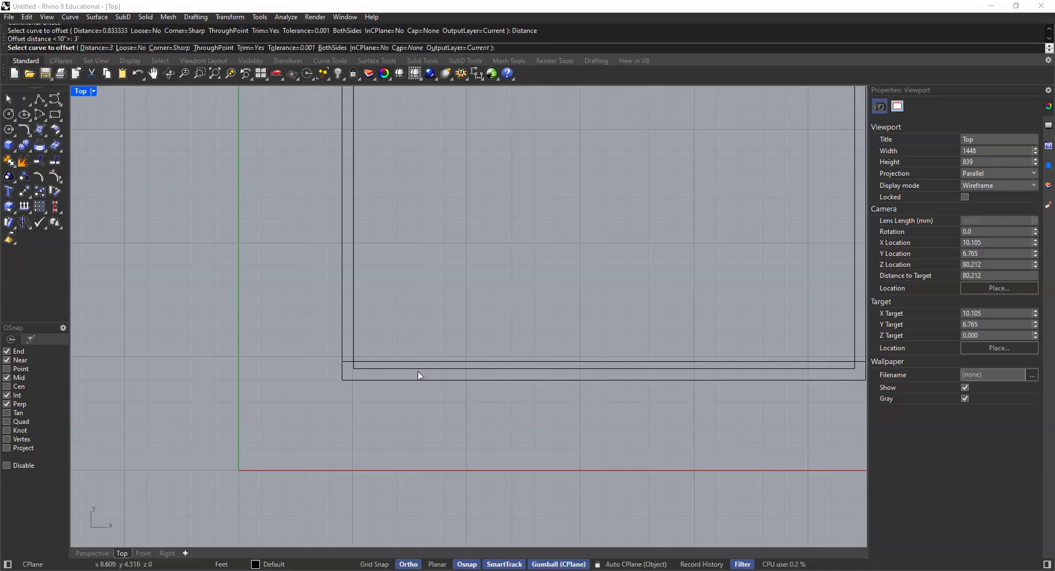
left_click(404, 362)
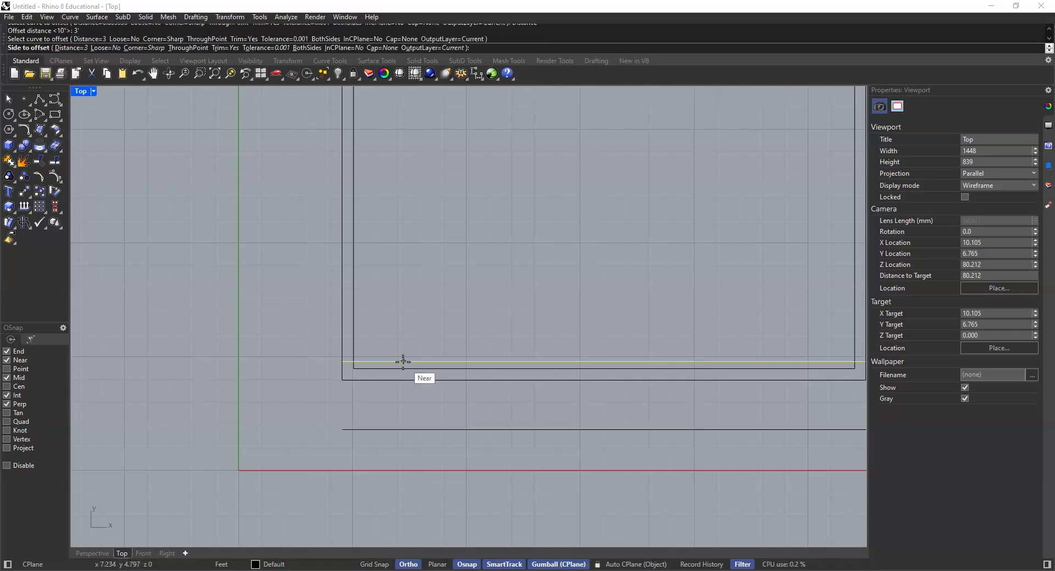
left_click(413, 268)
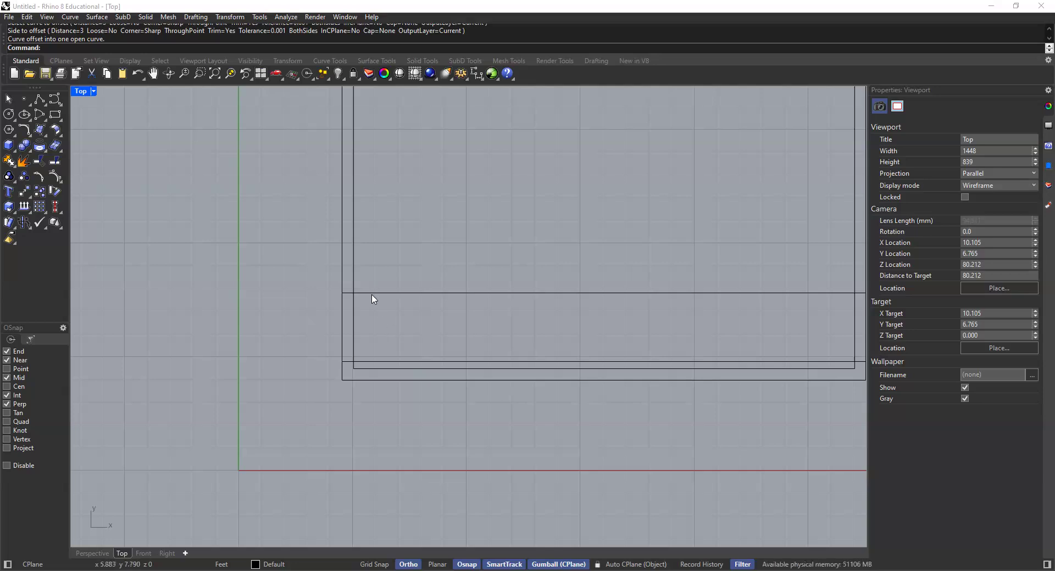
scroll(386, 297, "down", 2)
right_click_drag(407, 286, 402, 296)
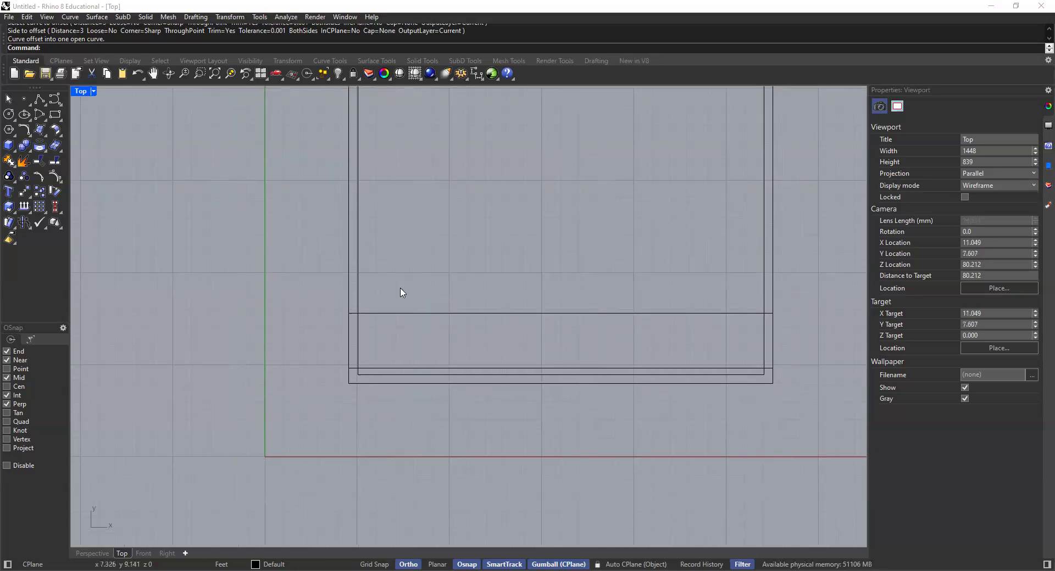
right_click(401, 294)
left_click(87, 48)
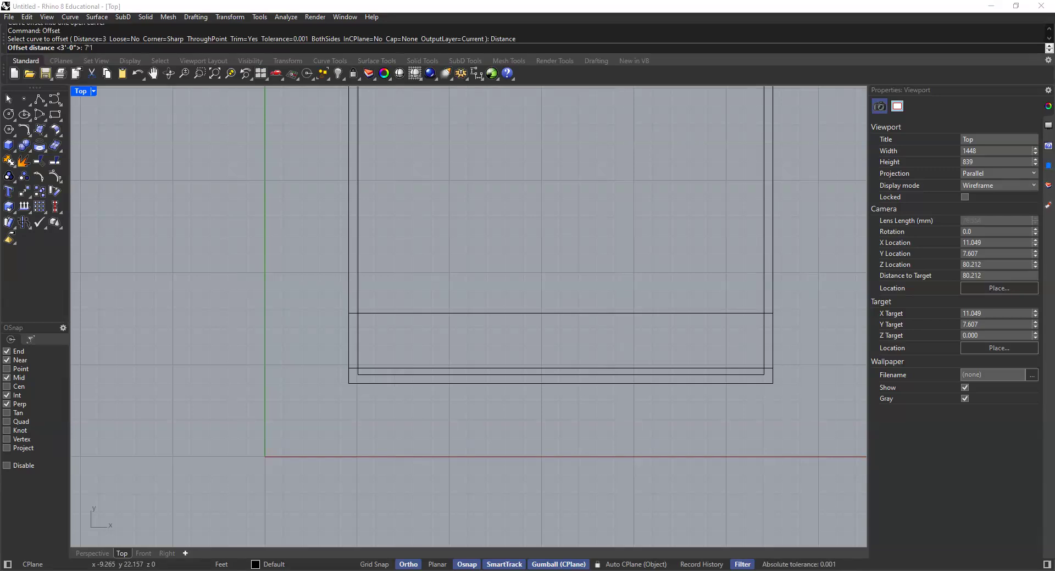
type("7'1")
key("Return")
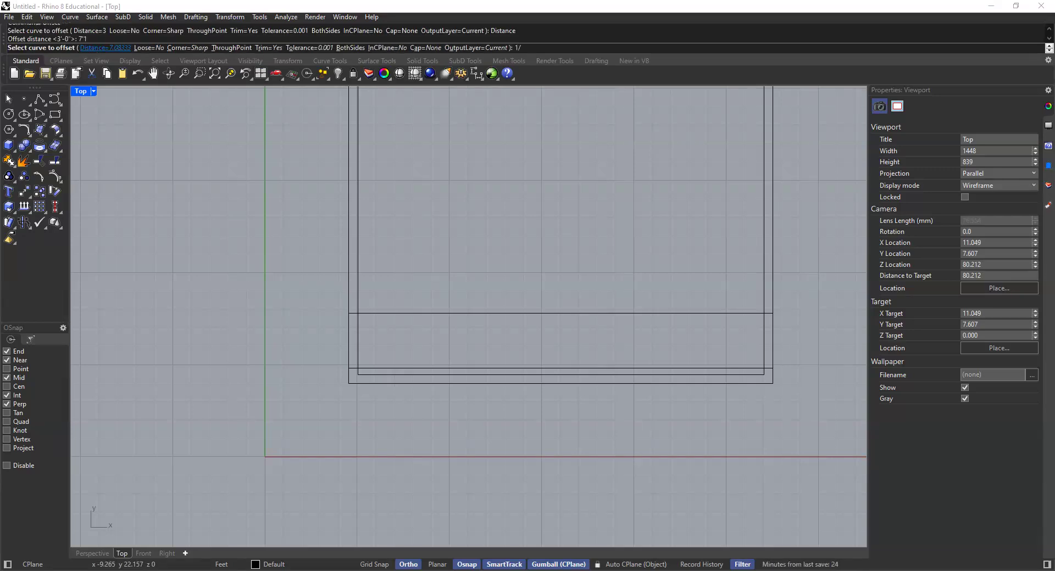
key("Escape")
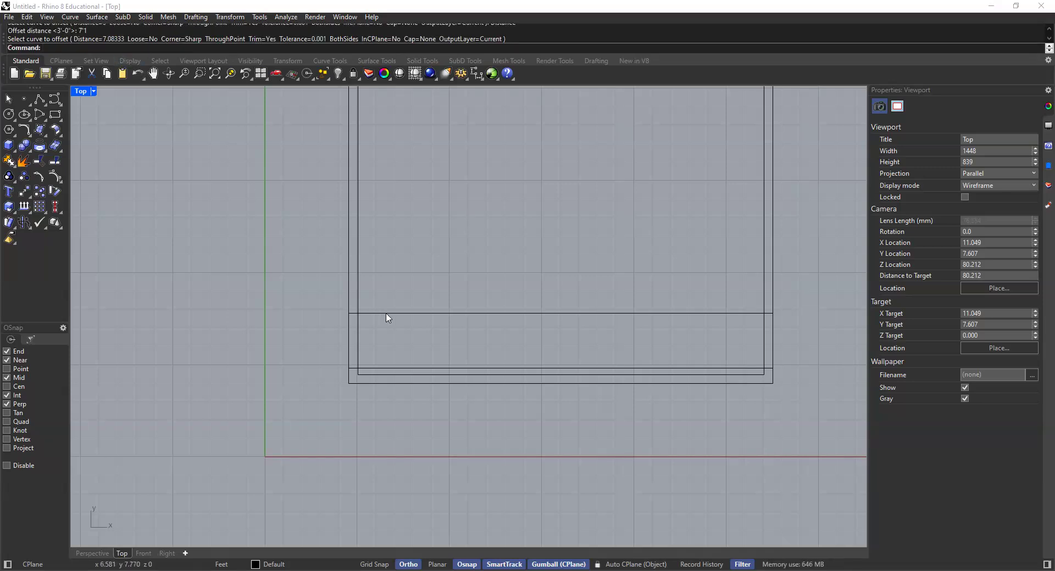
Offset the uppermost of the new horizontal lines upward by 7'1-1/2".
key("Return")
left_click(103, 47)
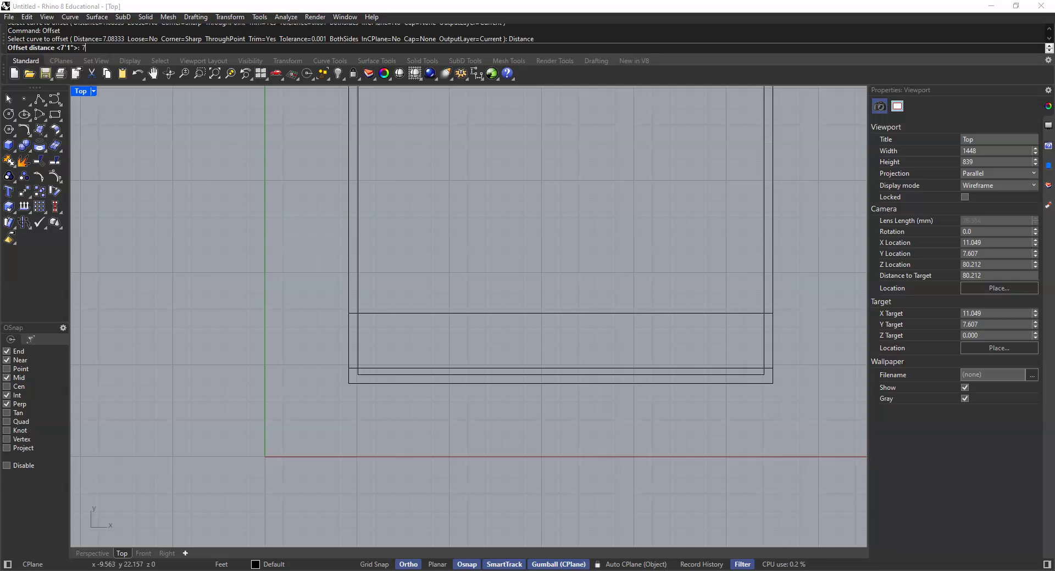
type("7'1-1/2\"")
key("Return")
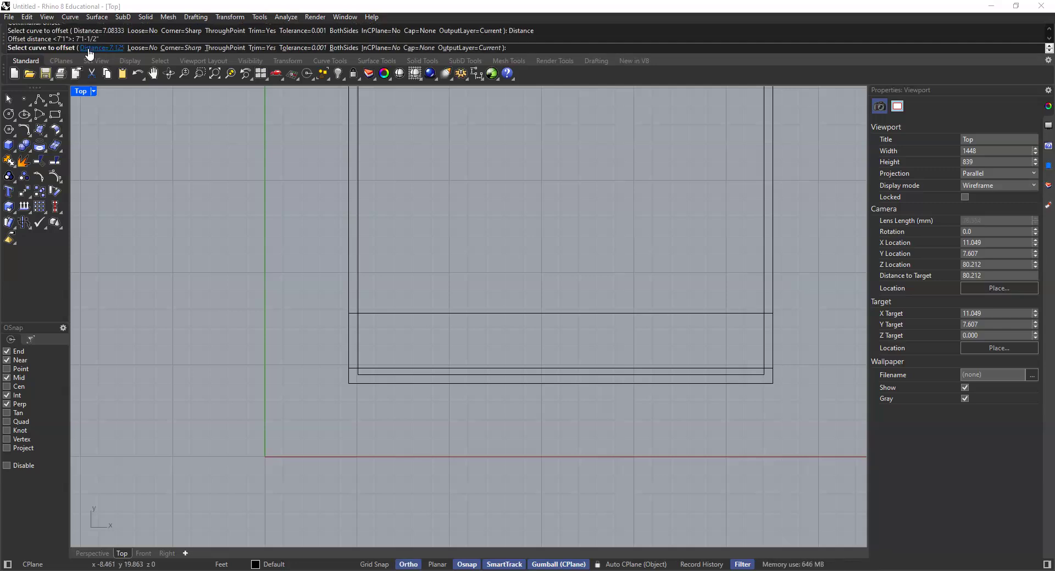
left_click(397, 314)
left_click(391, 137)
Offset the line at the end of the 7'1-1/2" spacing upward by 3'.
scroll(385, 214, "down", 3)
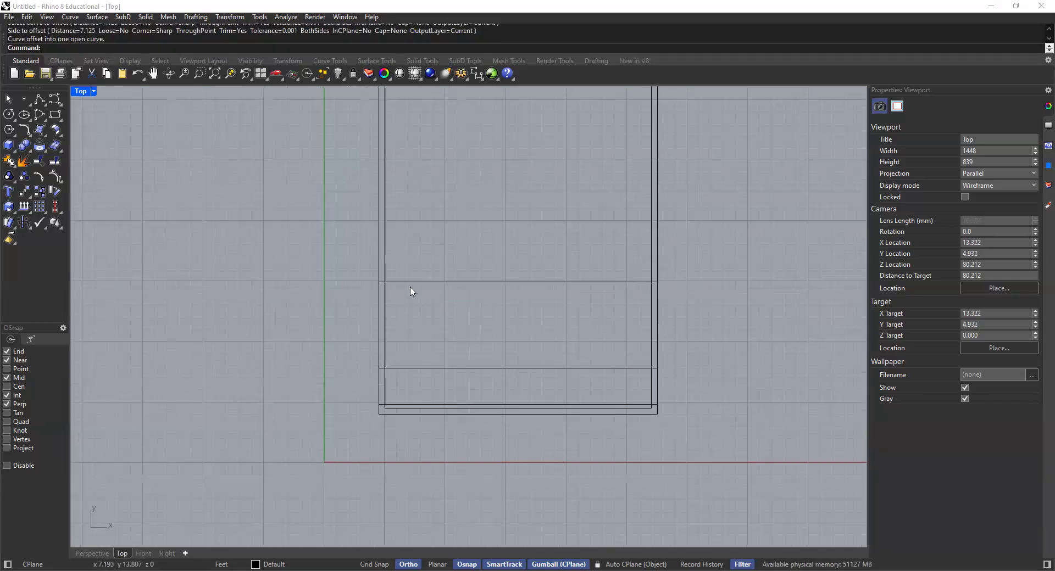
scroll(412, 291, "up", 2)
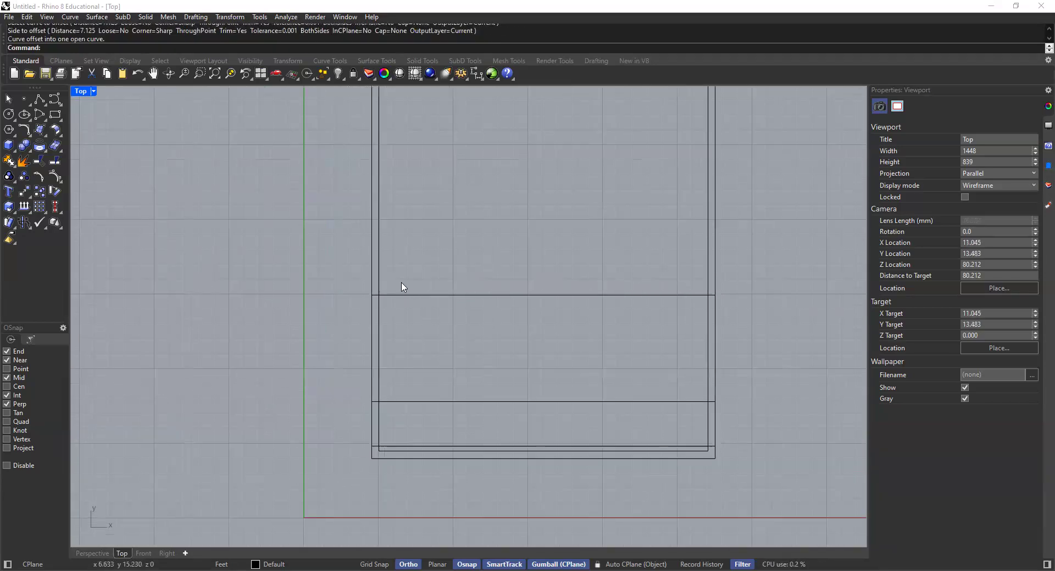
right_click_drag(405, 287, 419, 327)
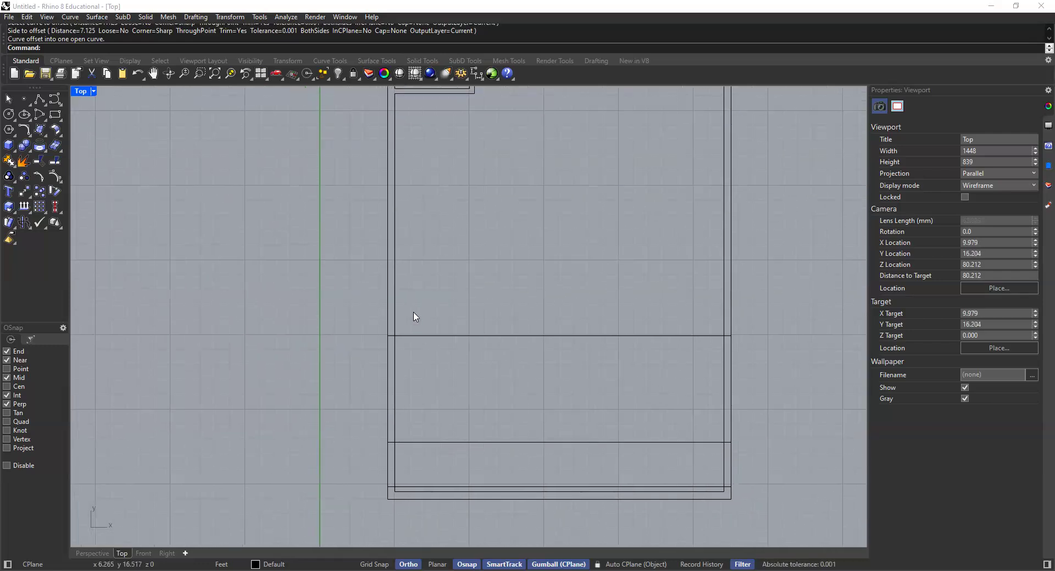
right_click(419, 326)
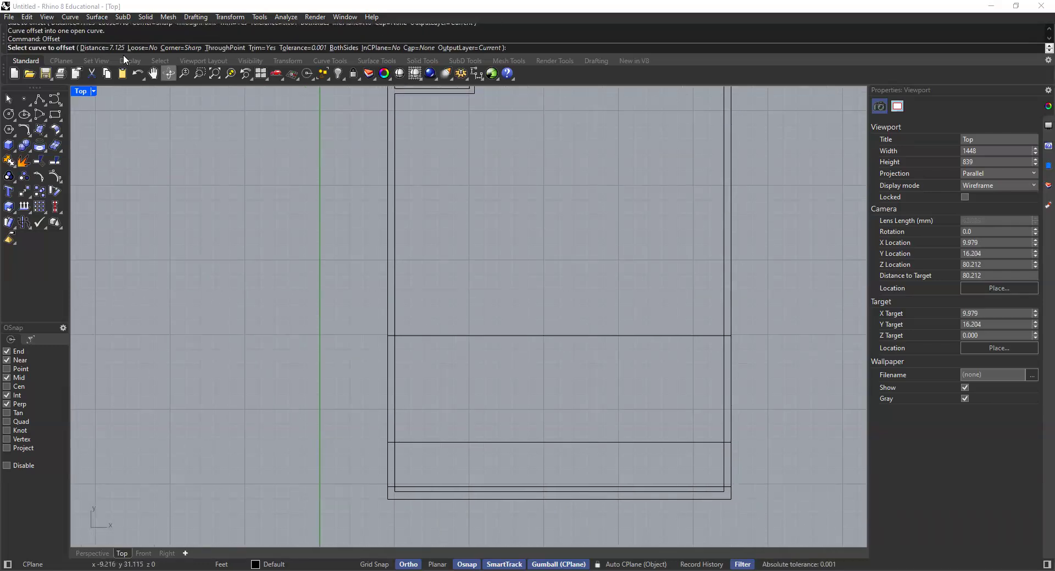
left_click(107, 47)
type("3")
key("Return")
left_click(413, 336)
left_click(412, 286)
Offset the upper line of the second 3' pair upward by 8'2".
right_click_drag(420, 274, 400, 320)
right_click(411, 325)
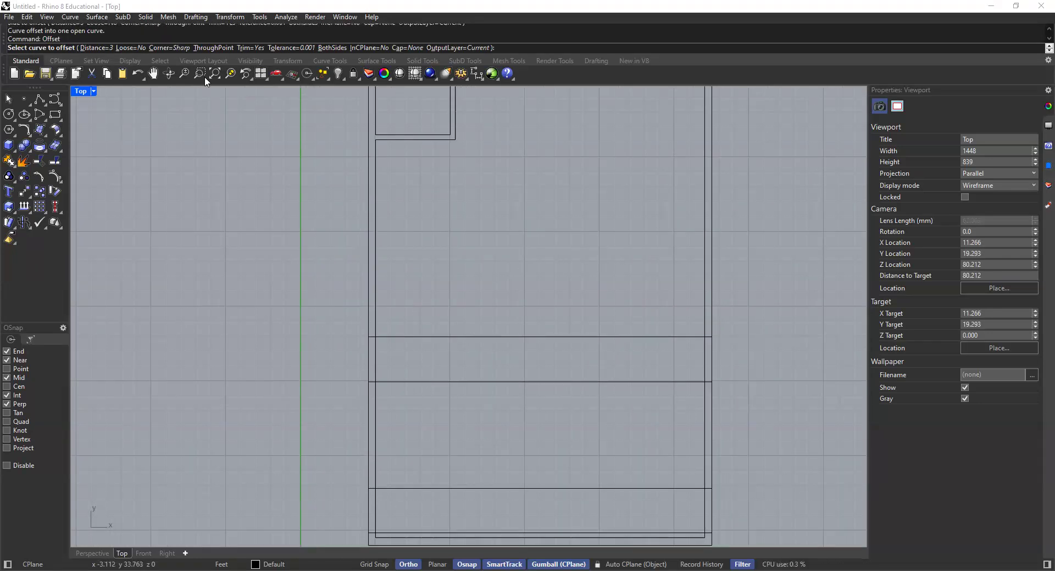
left_click(97, 47)
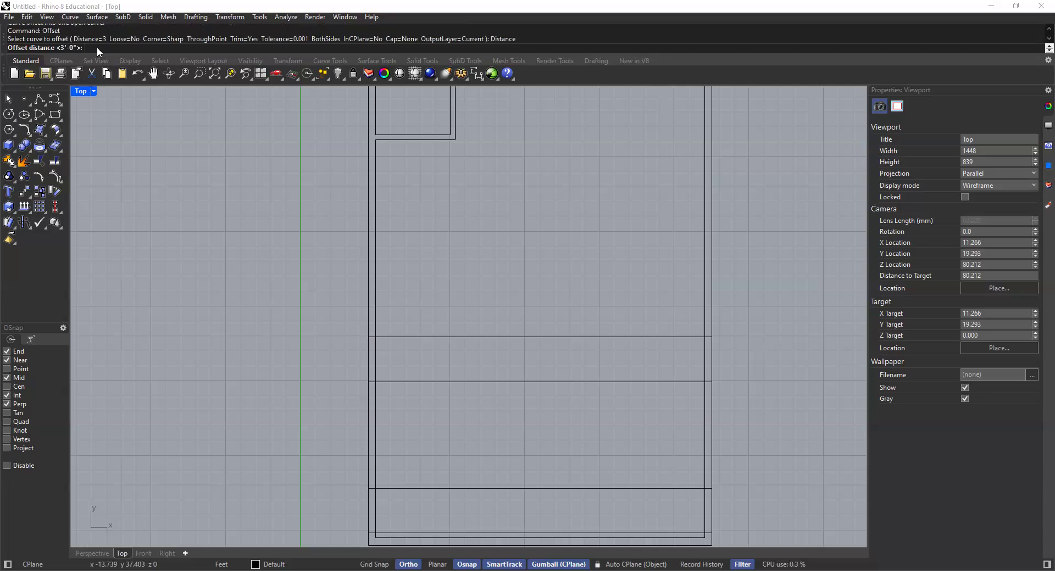
type("8'2")
key("Return")
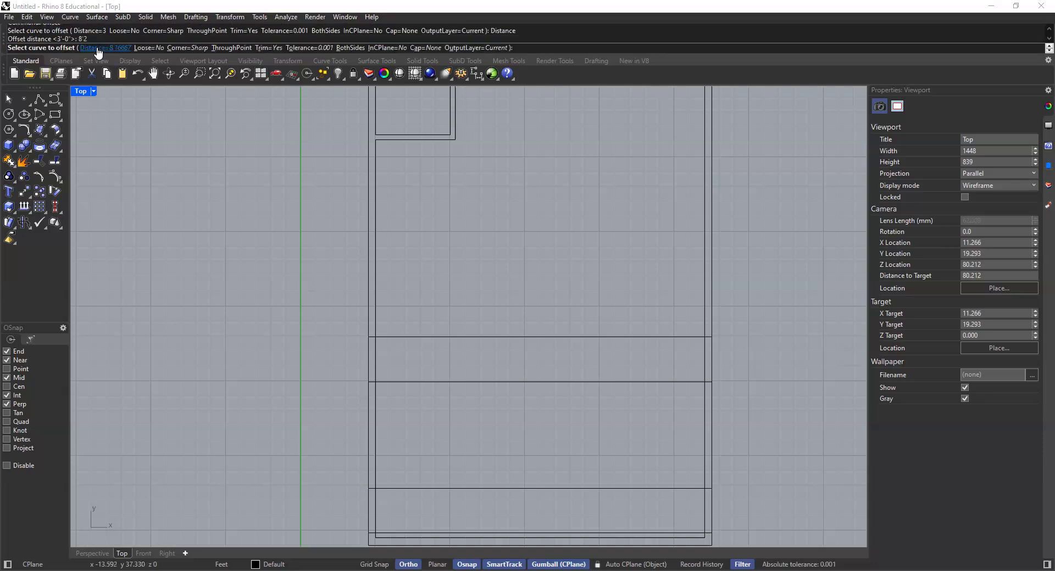
left_click(416, 337)
left_click(413, 237)
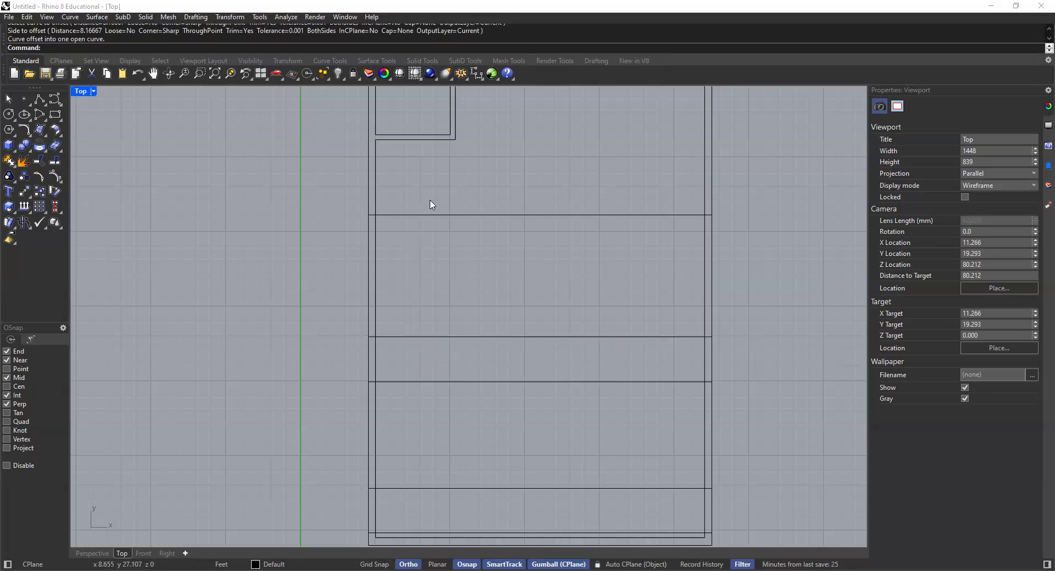
scroll(399, 186, "down", 2)
mouse_move(398, 183)
right_mouse_down()
mouse_move(417, 239)
mouse_move(380, 229)
mouse_move(374, 244)
mouse_move(387, 275)
right_mouse_up()
right_click(379, 257)
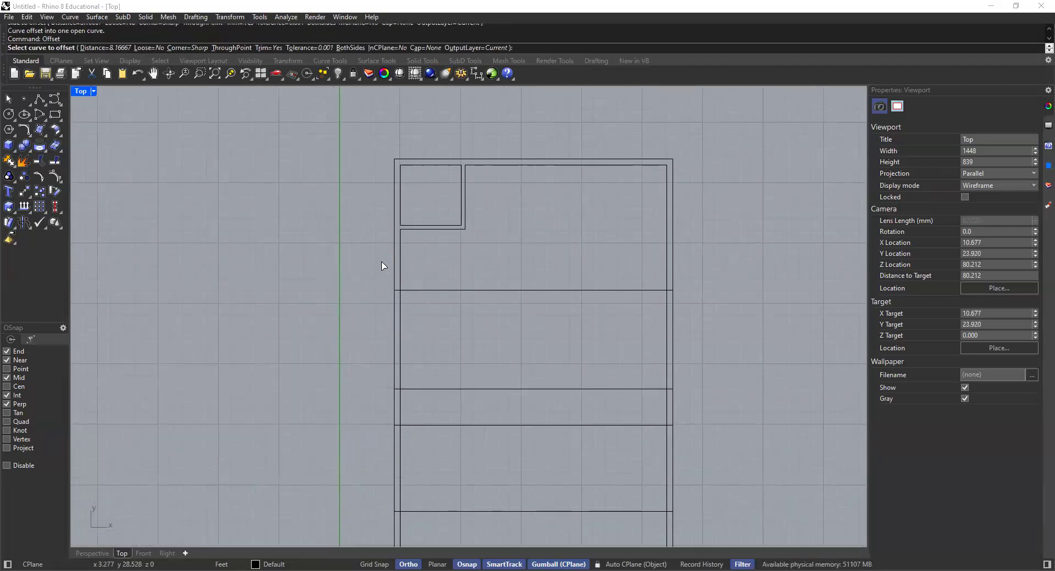
scroll(419, 294, "down", 1)
scroll(422, 293, "up", 1)
left_click(422, 293)
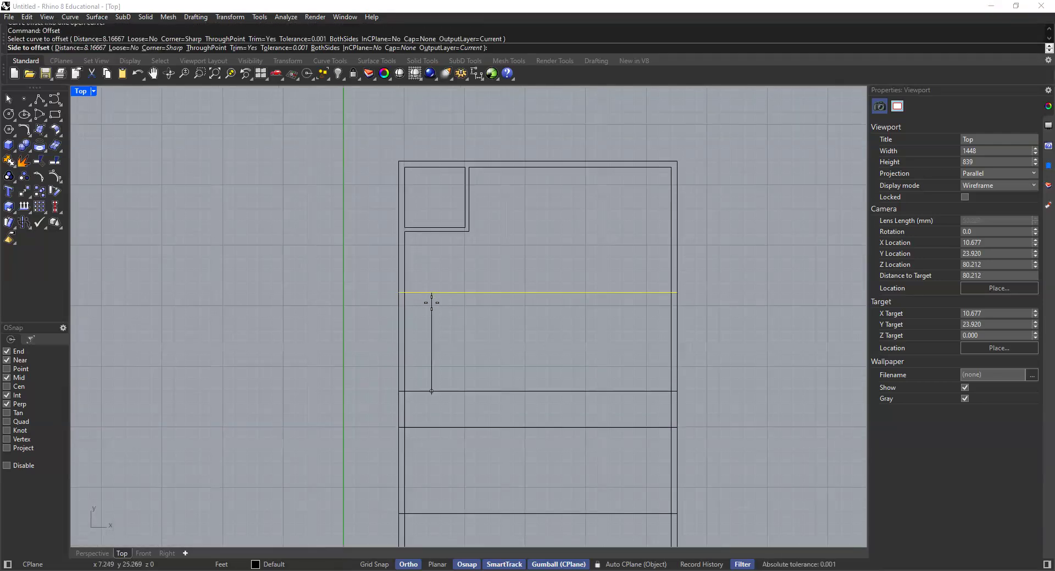
key("Escape")
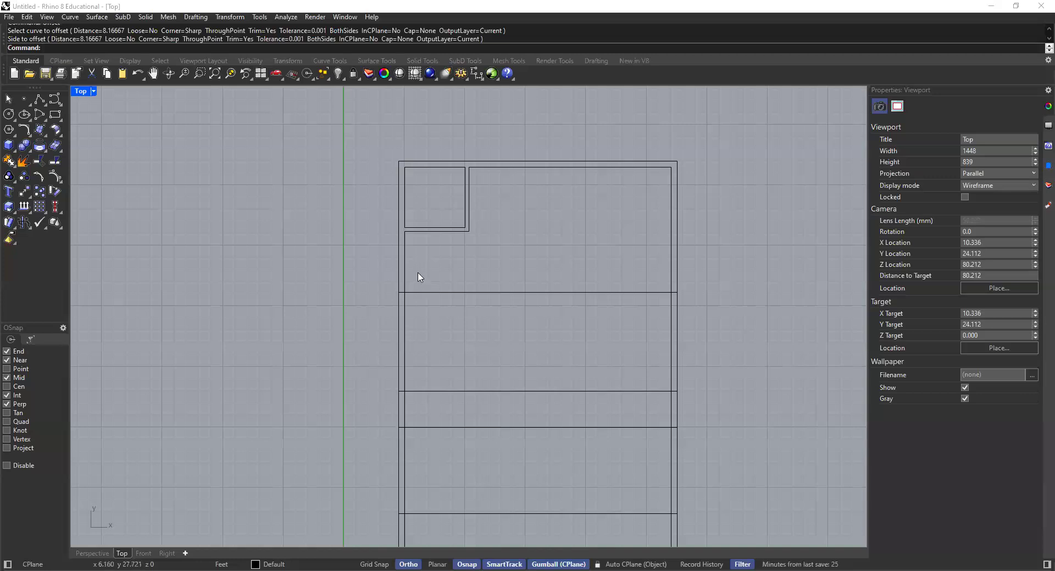
Offset the horizontal line nearest below the powder room upward by 3'.
right_click(420, 277)
left_click(100, 48)
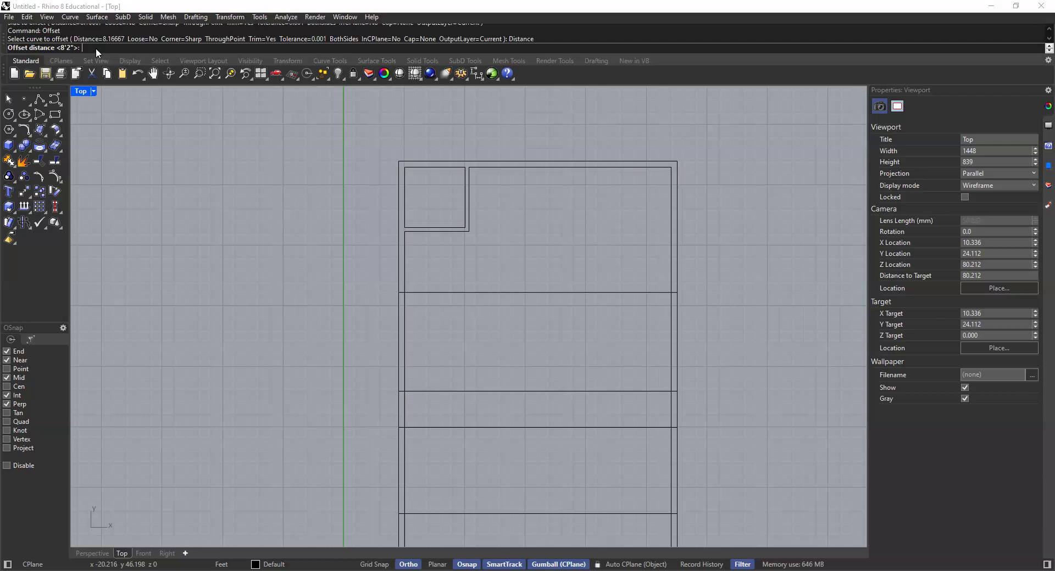
type("3'")
key("Return")
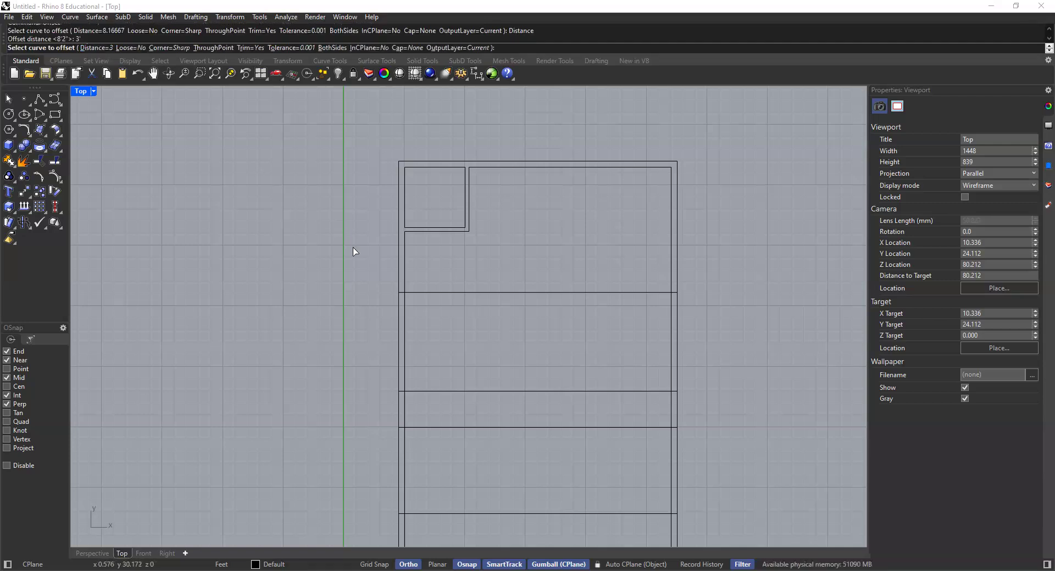
left_click(422, 292)
left_click(424, 254)
Measure the distance along the left exterior wall from the uppermost offset line to the outer top-left corner.
right_click_drag(430, 250, 442, 301)
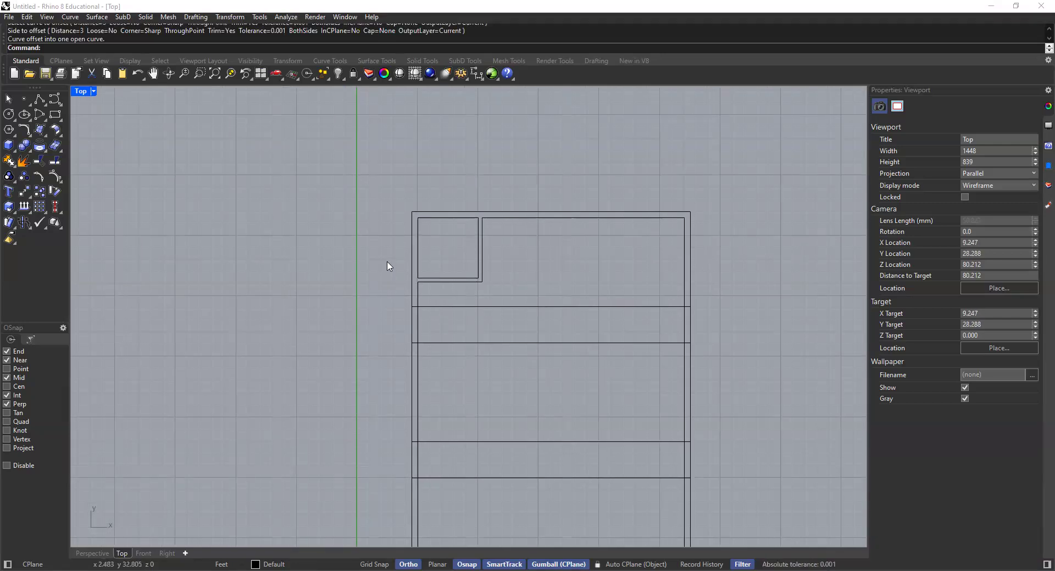
type("Distance")
key("Return")
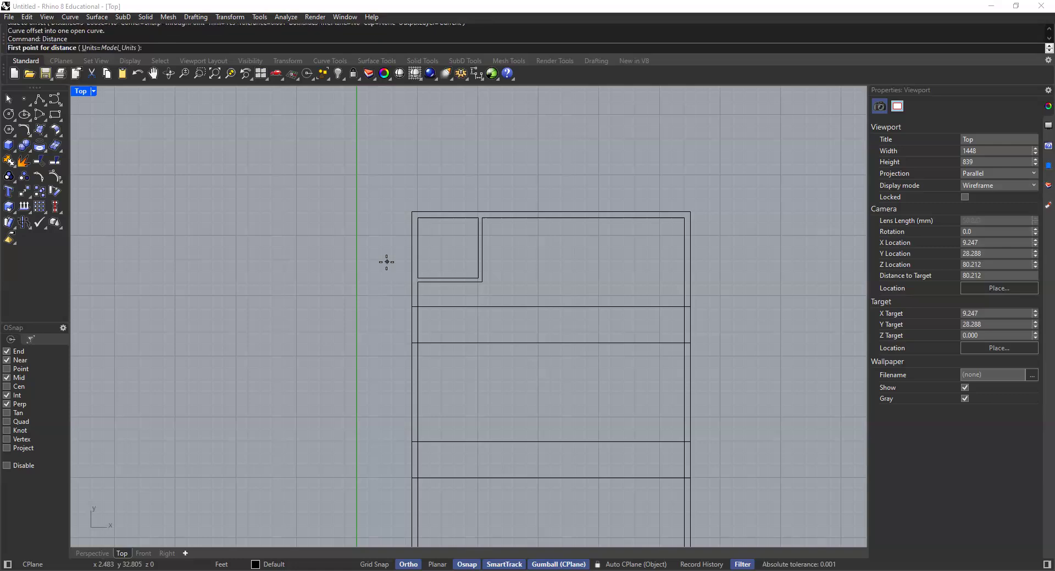
left_click(411, 307)
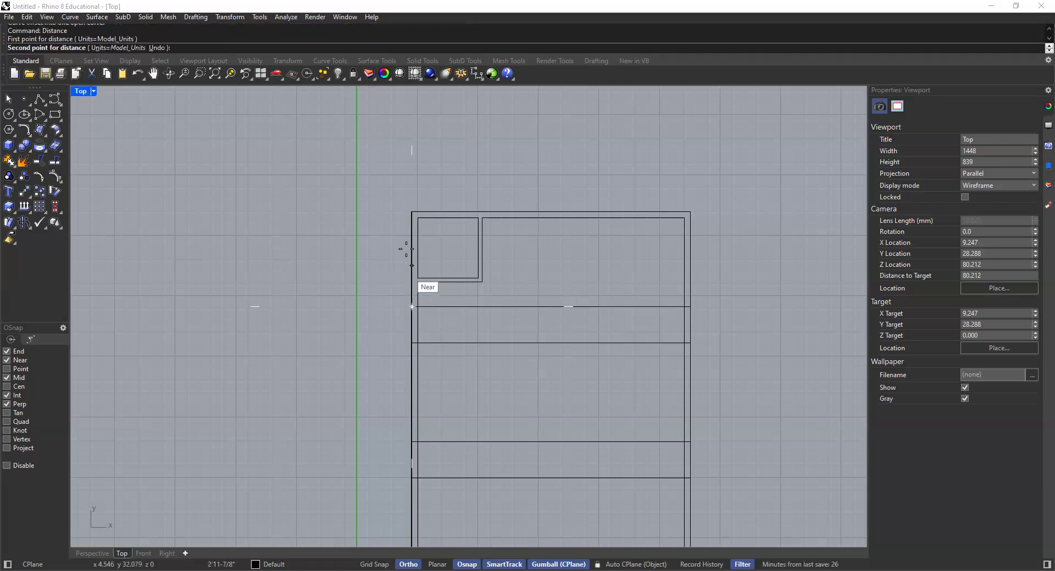
left_click(412, 212)
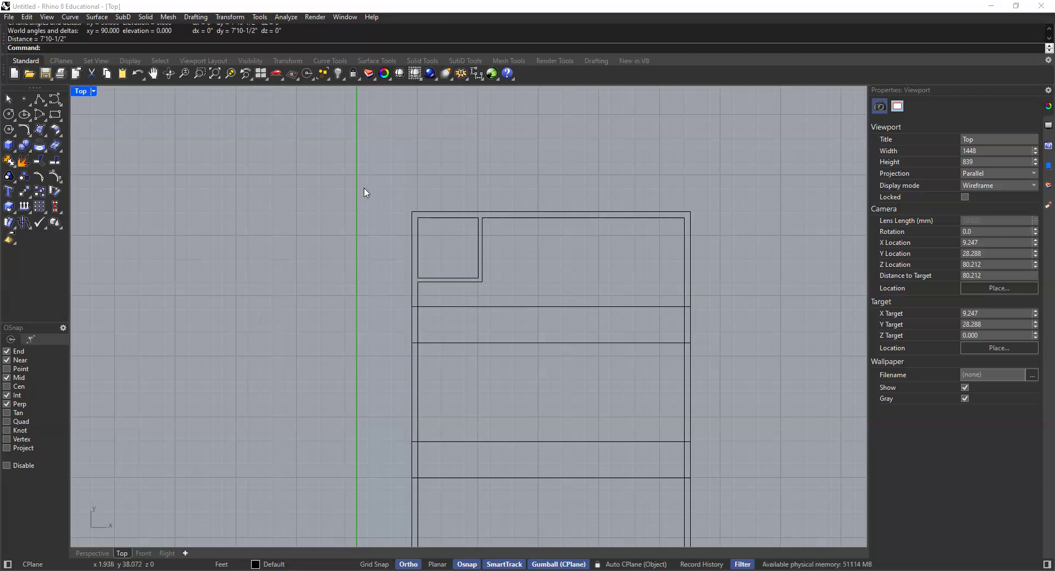
scroll(376, 209, "down", 8)
scroll(401, 292, "up", 4)
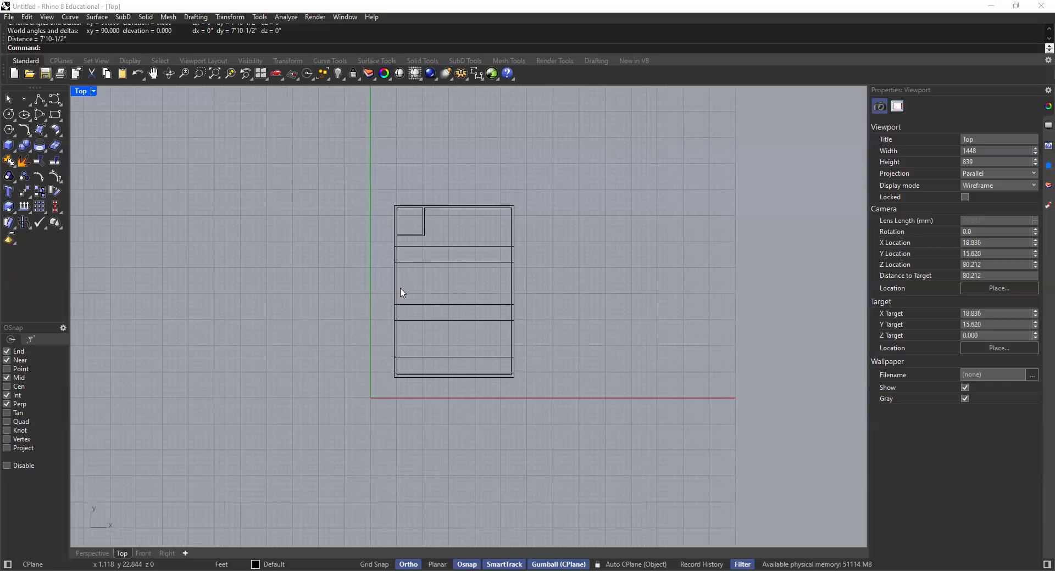
Trim away the left exterior wall segments and the guide lines at the uppermost 3' opening, using the left-side walls and guide lines as cutting objects.
right_click_drag(443, 276, 457, 261)
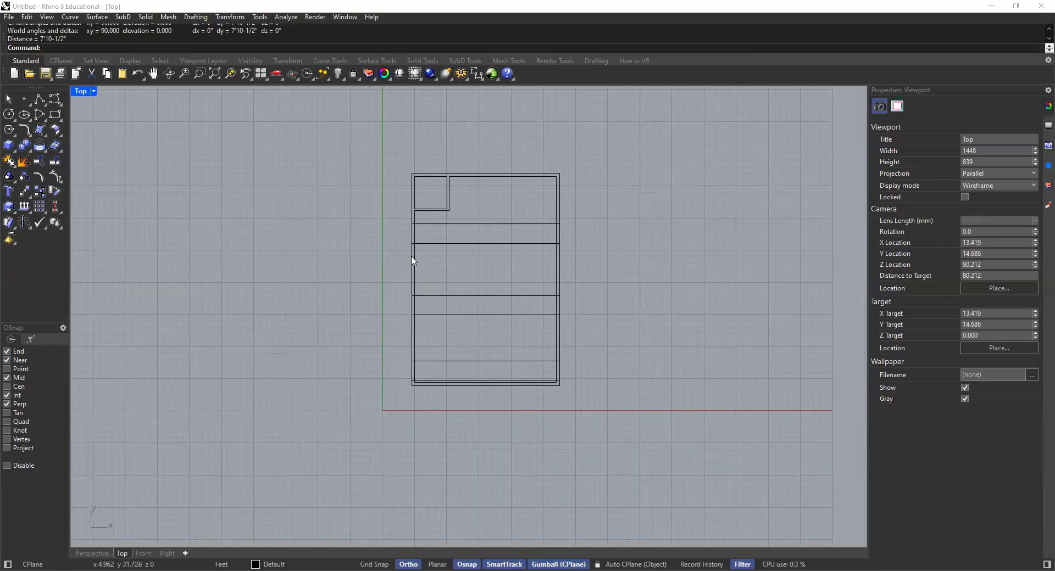
scroll(423, 363, "up", 2)
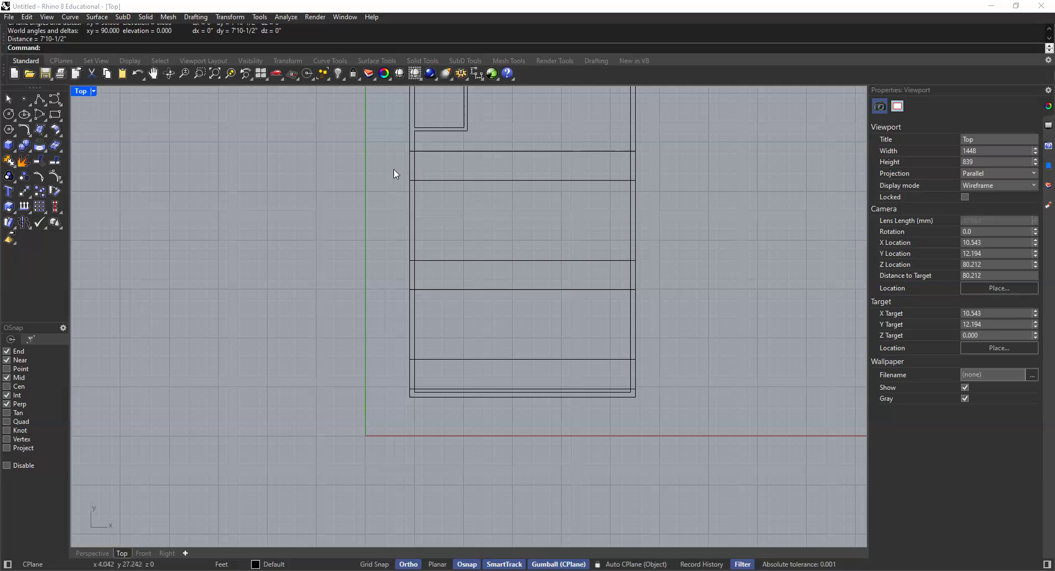
scroll(434, 338, "down", 2)
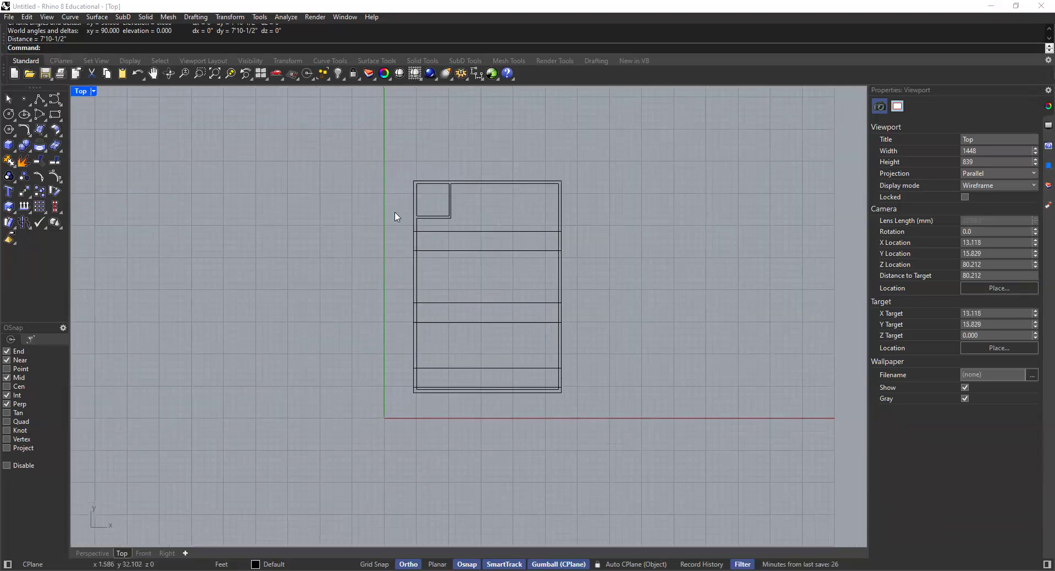
scroll(429, 214, "up", 3)
scroll(432, 258, "down", 2)
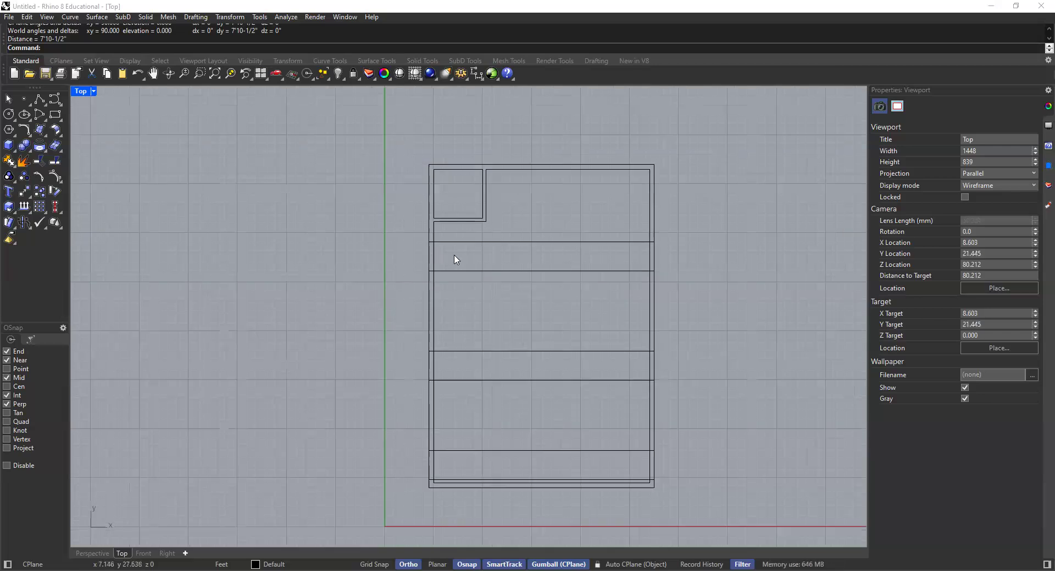
type("Trim")
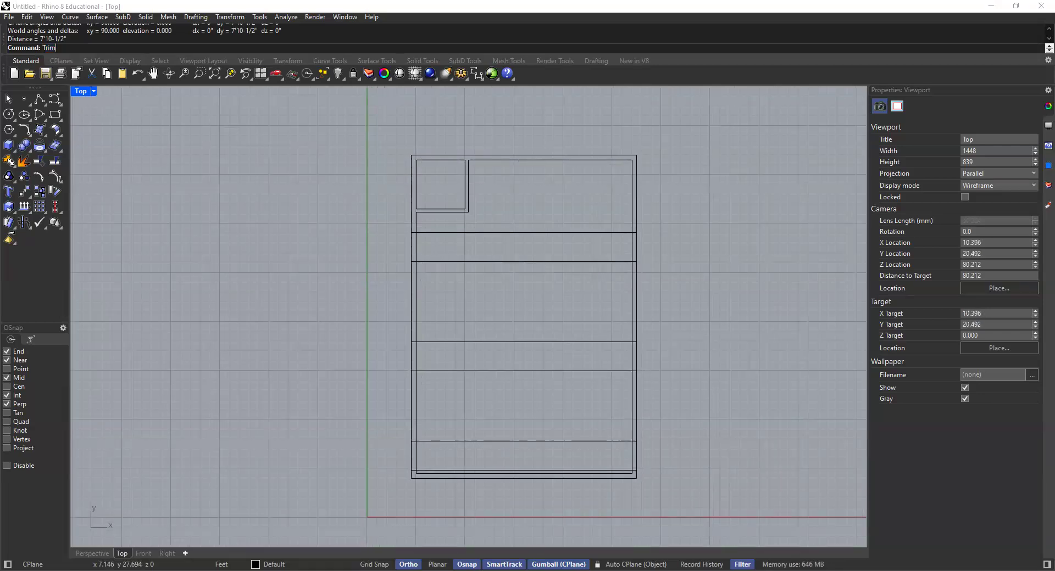
key("Return")
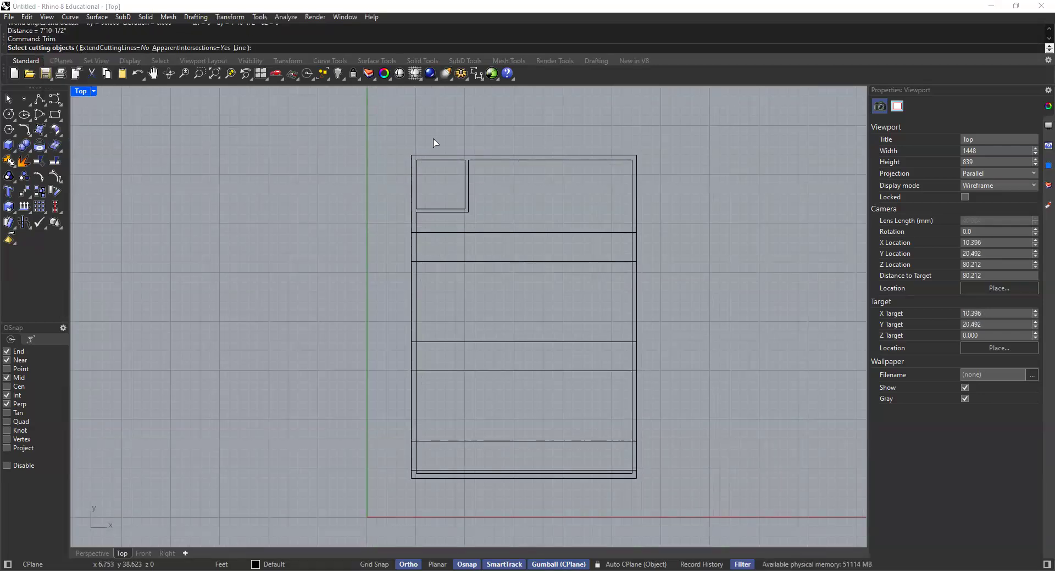
scroll(435, 141, "down", 2)
mouse_move(441, 129)
left_mouse_down()
mouse_move(420, 184)
mouse_move(423, 141)
mouse_move(405, 378)
mouse_move(435, 253)
mouse_move(377, 233)
mouse_move(390, 358)
mouse_move(440, 134)
mouse_move(384, 381)
mouse_move(395, 383)
left_mouse_up()
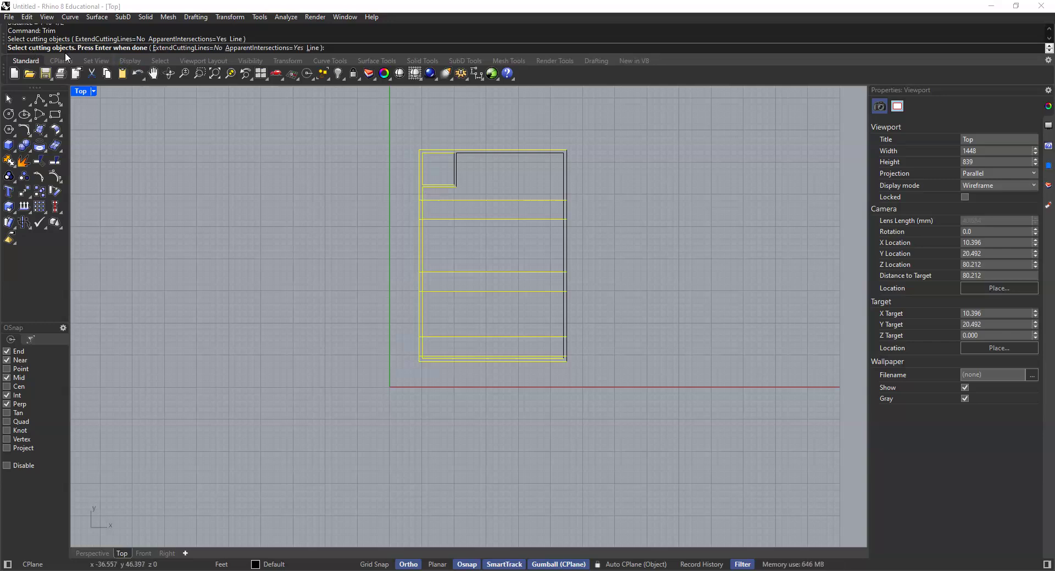
key("Return")
scroll(437, 204, "up", 5)
left_click(403, 225)
left_click(415, 204)
left_click(422, 248)
scroll(421, 248, "down", 3)
scroll(390, 356, "up", 5)
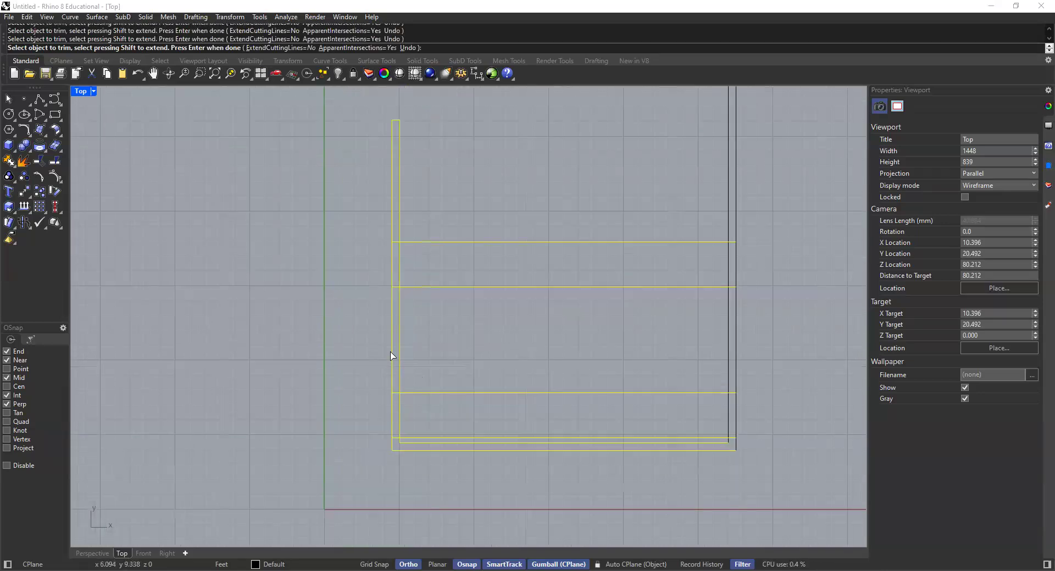
Trim the remaining guide lines and left wall segments to cut out the middle and lowest 3' openings.
left_click_drag(462, 194, 330, 366)
left_click(431, 283)
scroll(362, 283, "down", 8)
scroll(379, 376, "up", 12)
left_click(410, 402)
scroll(431, 333, "down", 10)
key("Return")
scroll(450, 245, "down", 6)
right_click_drag(437, 284, 413, 335)
scroll(403, 187, "up", 2)
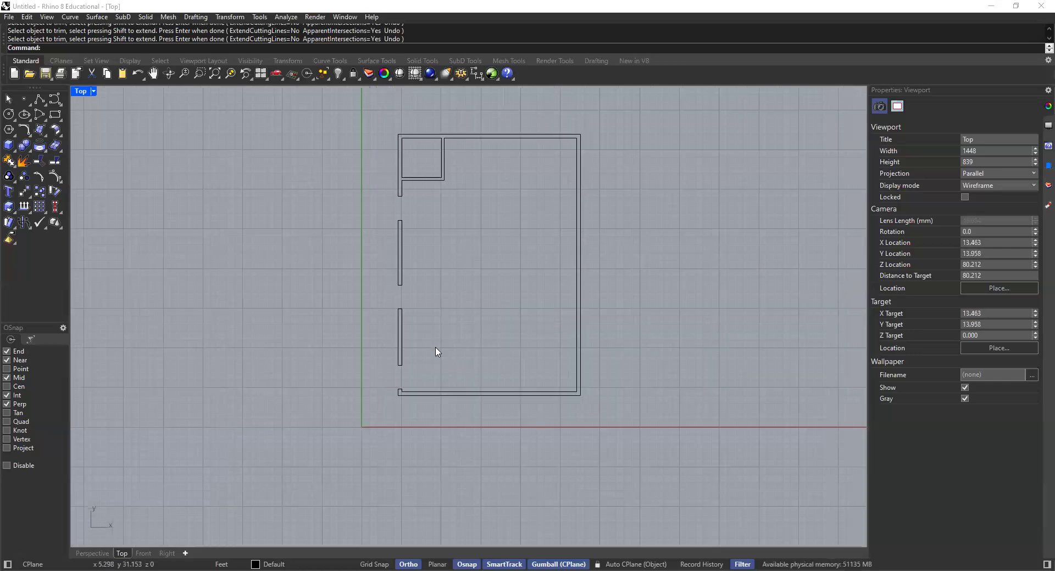
scroll(399, 183, "up", 2)
scroll(412, 243, "up", 4)
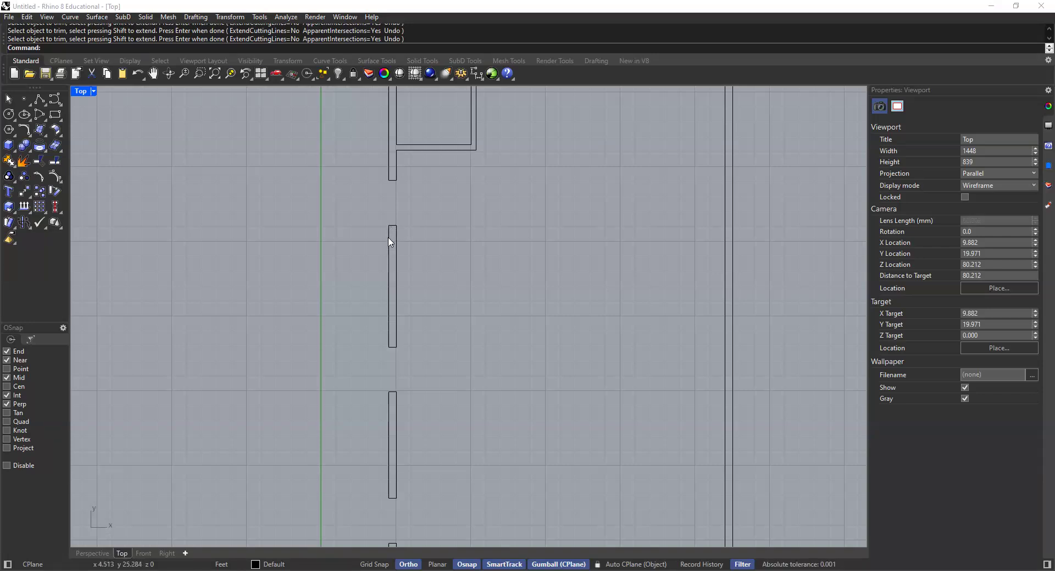
scroll(403, 251, "down", 2)
scroll(385, 253, "down", 3)
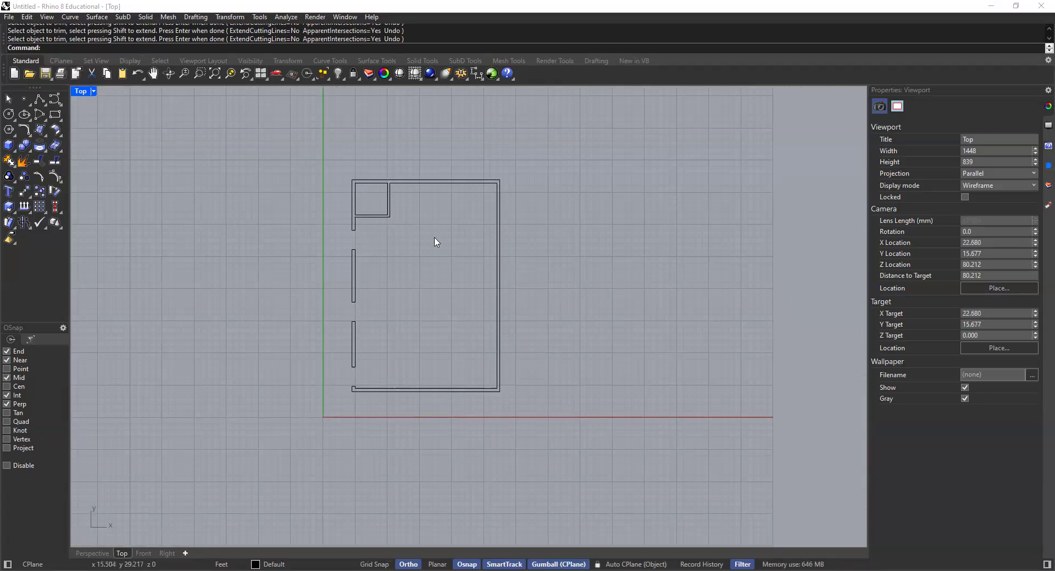
scroll(480, 257, "down", 2)
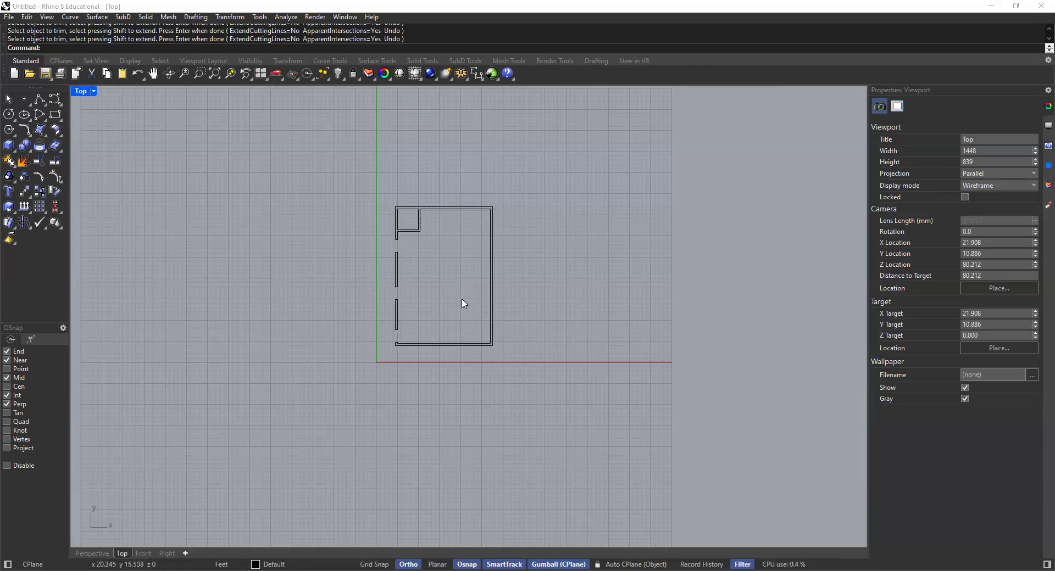
Offset the outer line of the bottom exterior wall upward by 6'4".
scroll(475, 319, "up", 6)
scroll(373, 369, "up", 3)
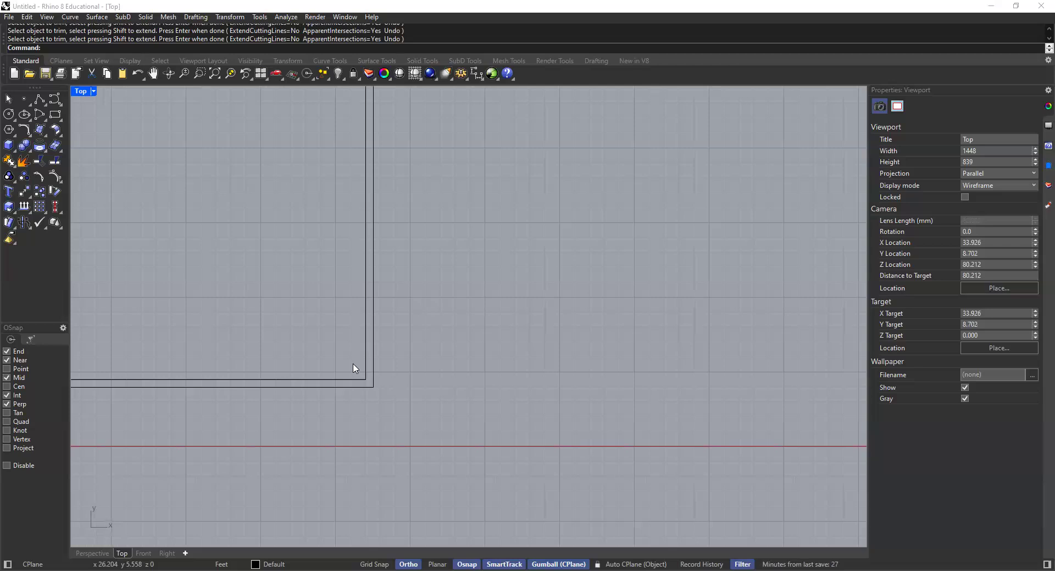
type("offset")
key("Return")
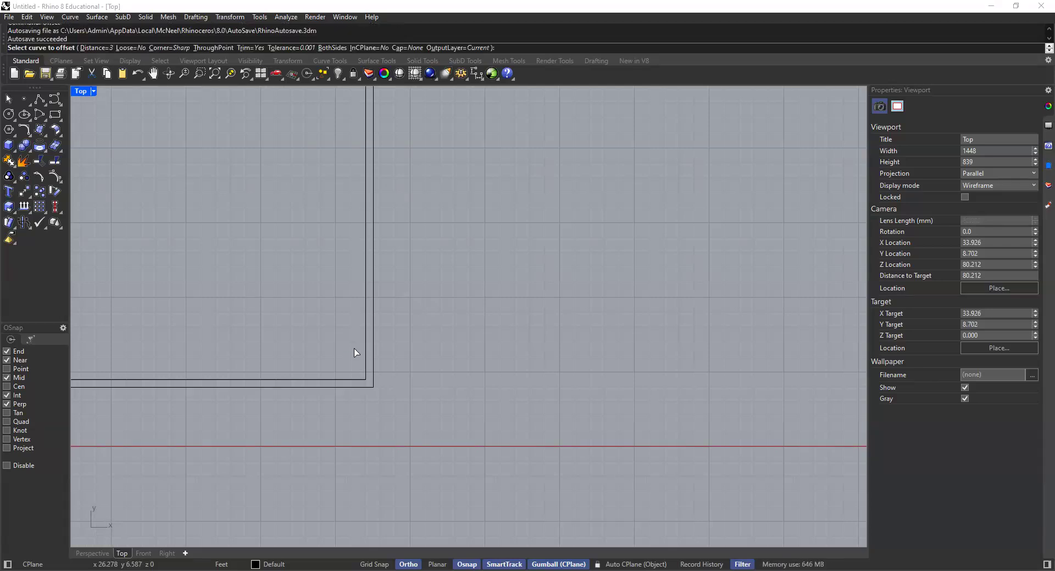
left_click(91, 47)
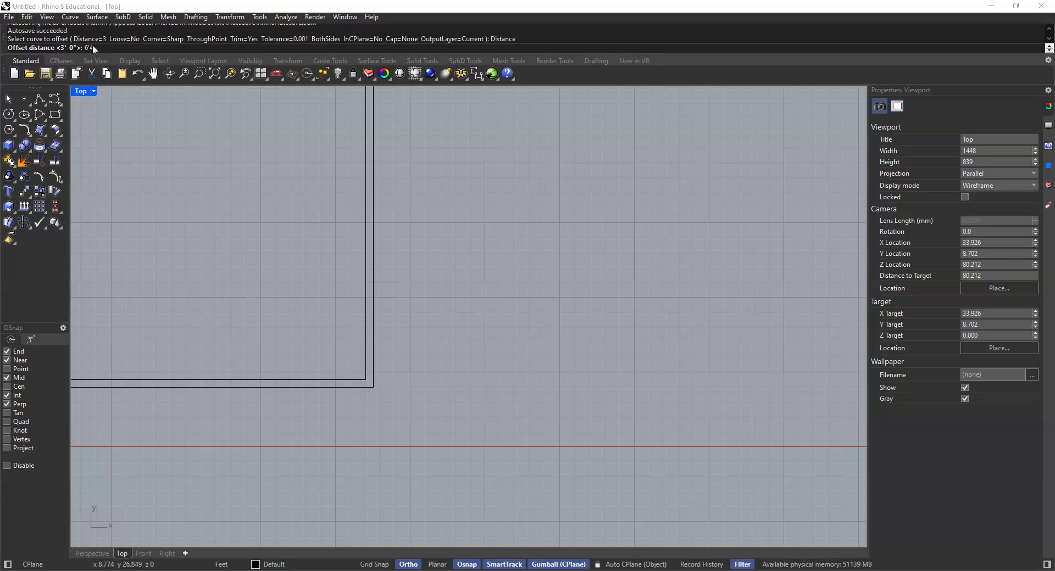
key("Return")
left_click(353, 387)
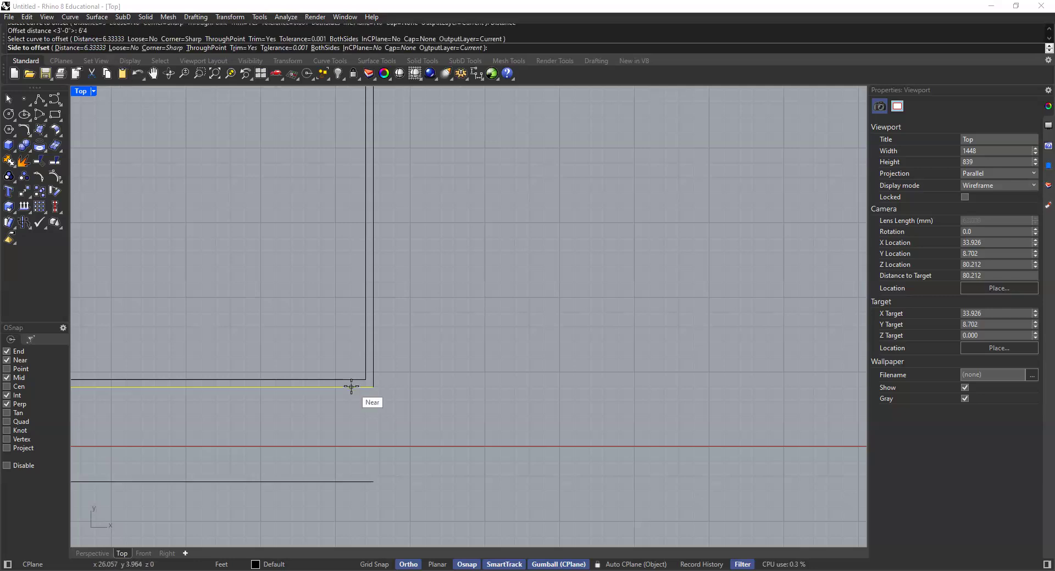
left_click(344, 232)
Offset the new guide line above the bottom wall upward by 3'.
mouse_move(331, 282)
right_mouse_down()
mouse_move(328, 308)
mouse_move(326, 294)
right_mouse_up()
key("Return")
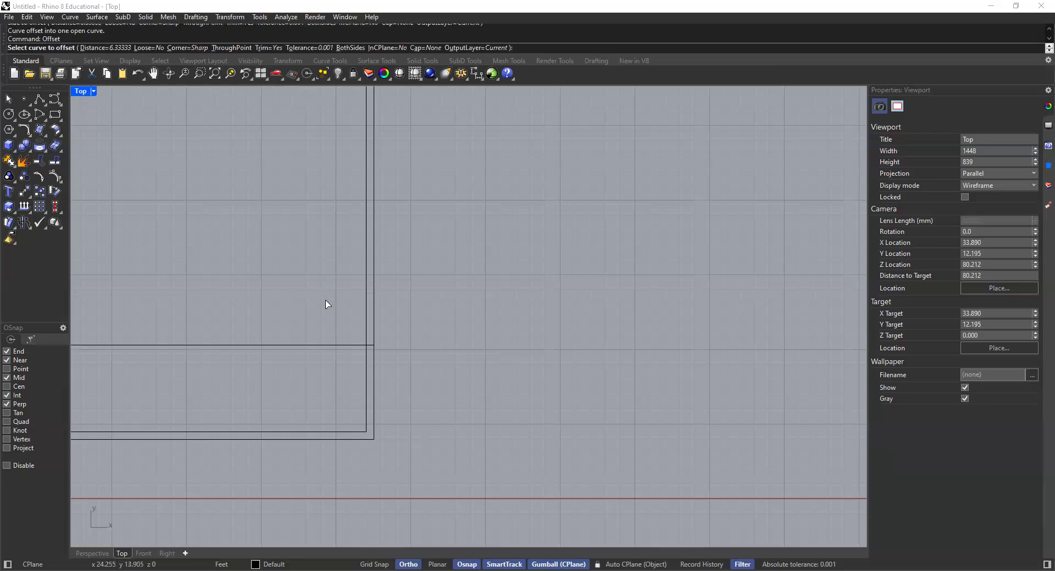
left_click(118, 48)
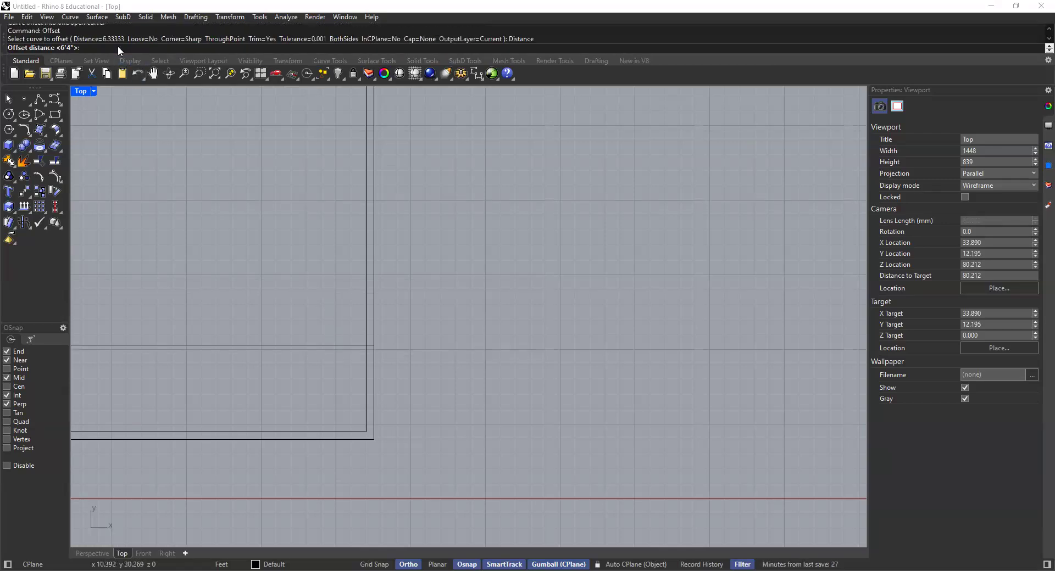
type("3")
key("Return")
left_click(313, 345)
left_click(313, 250)
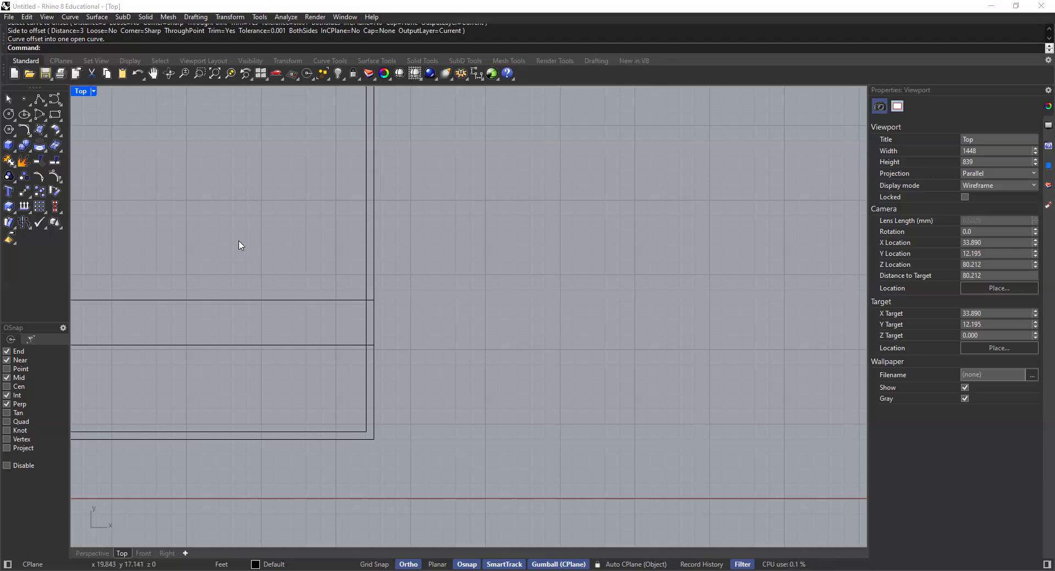
Offset the upper line of the 3' pair near the bottom-right corner upward by 9'9-1/2".
key("Return")
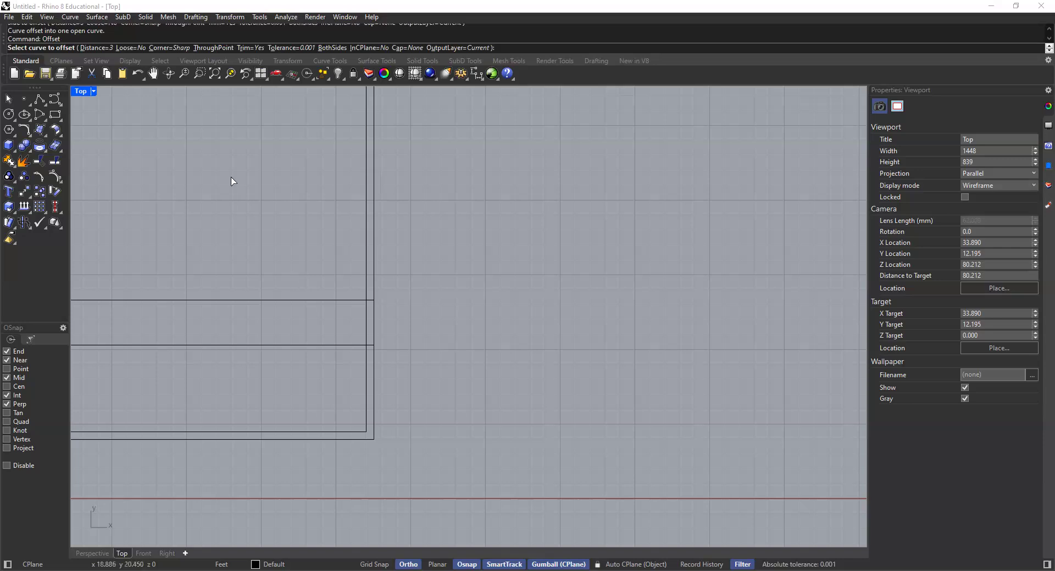
left_click(93, 47)
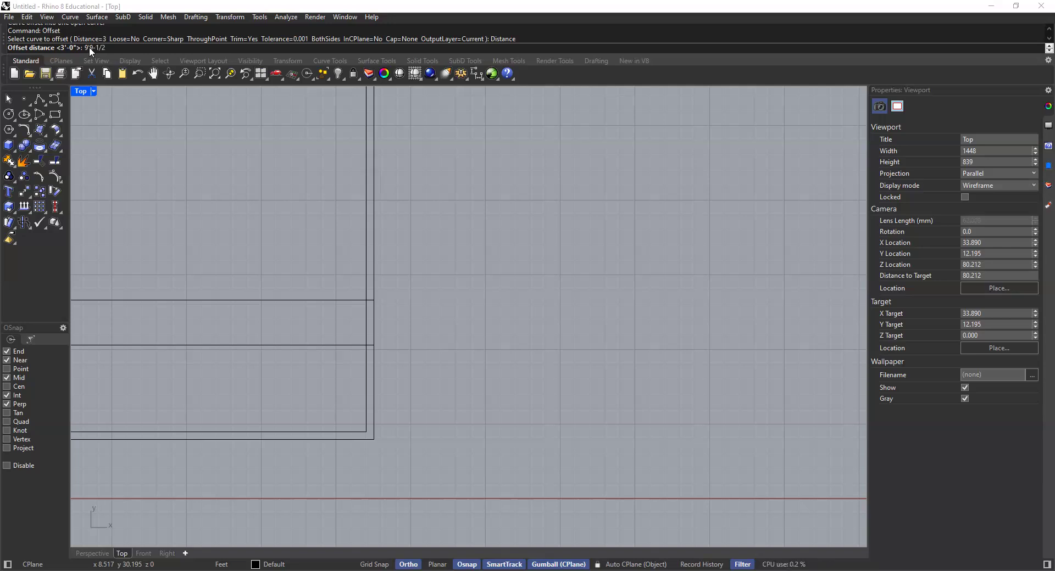
key("Return")
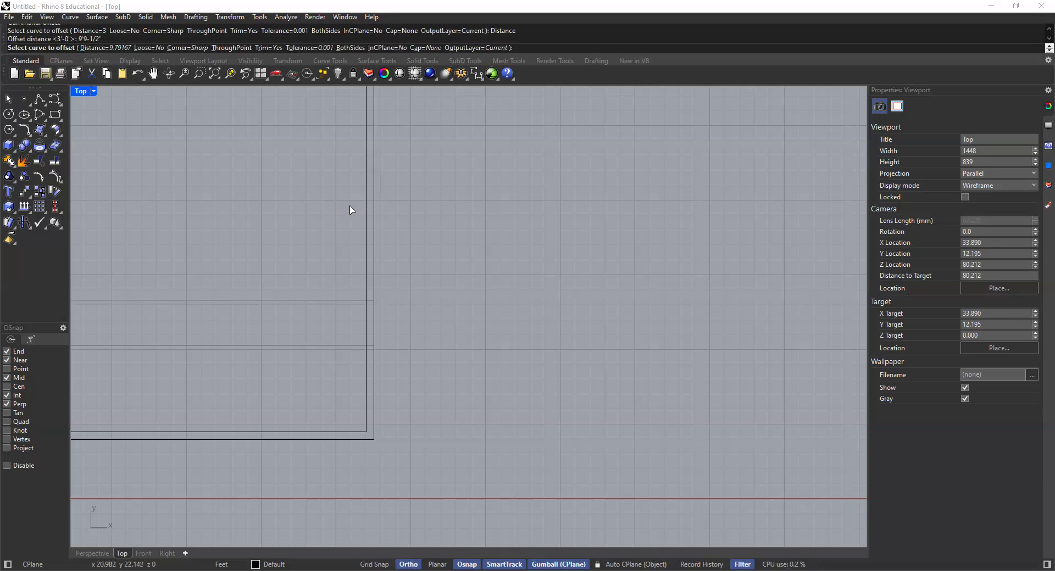
left_click(338, 301)
left_click(338, 134)
Offset the guide line at the end of the 9'9-1/2" spacing upward by 6'.
scroll(337, 130, "down", 2)
right_click_drag(337, 129, 351, 243)
scroll(351, 224, "up", 2)
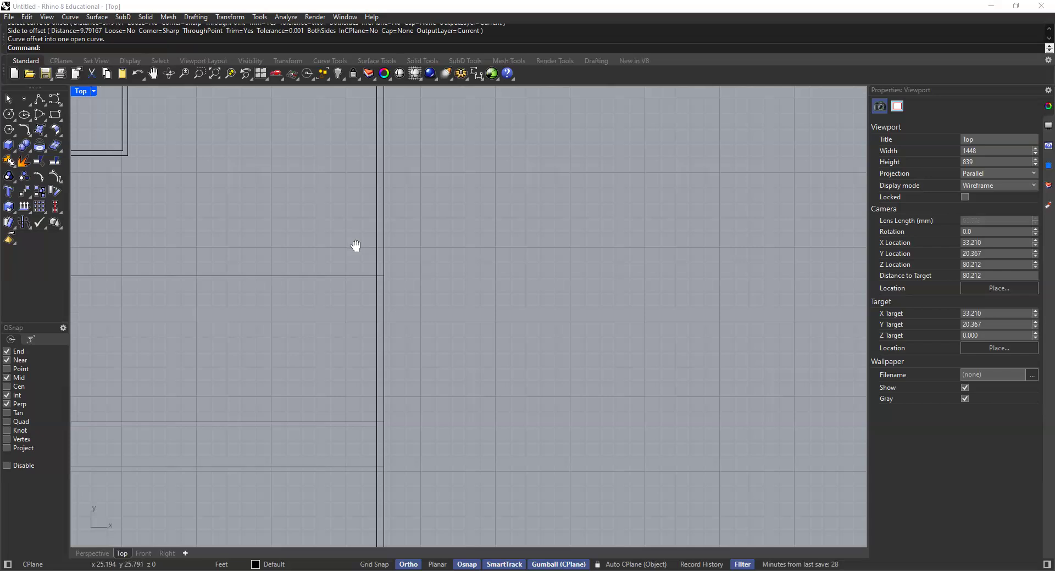
right_click_drag(353, 248, 358, 270)
right_click(358, 271)
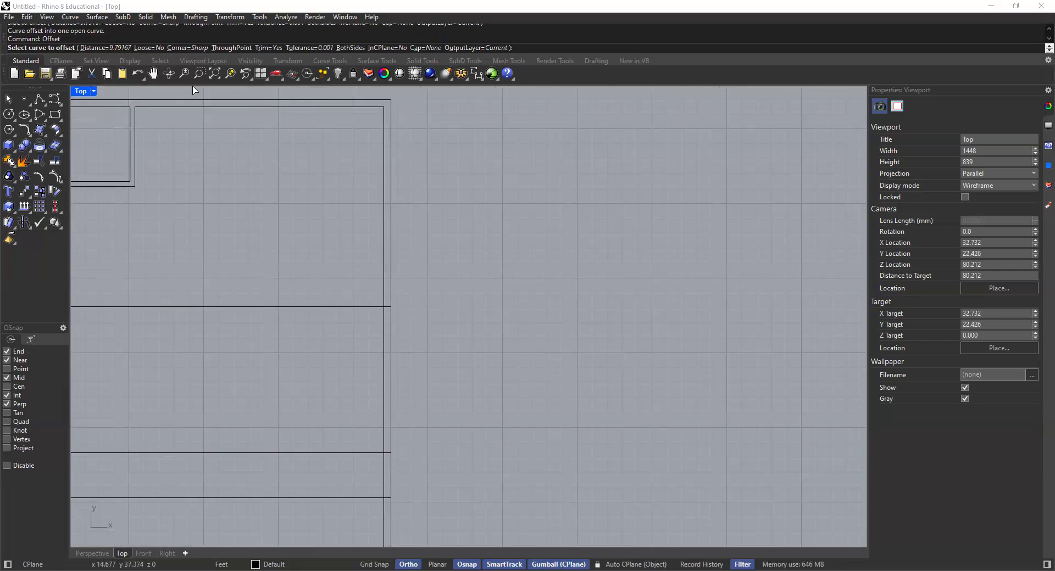
left_click(115, 48)
type("6")
key("Return")
left_click(335, 308)
left_click(351, 195)
Offset the upper line of the 6' pair upward by 3'10-1/2".
right_click_drag(352, 196, 341, 290)
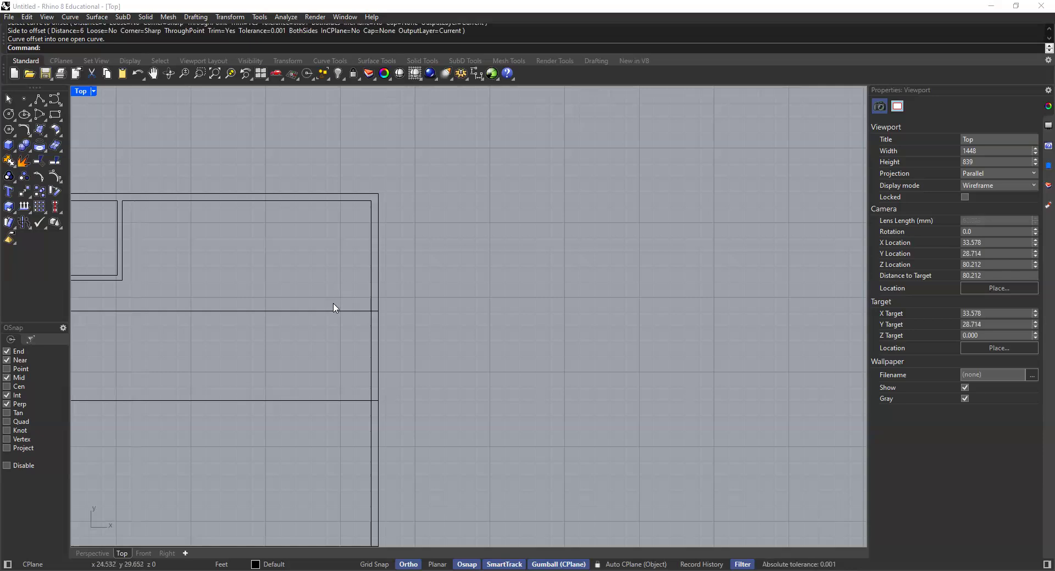
right_click_drag(337, 290, 340, 305)
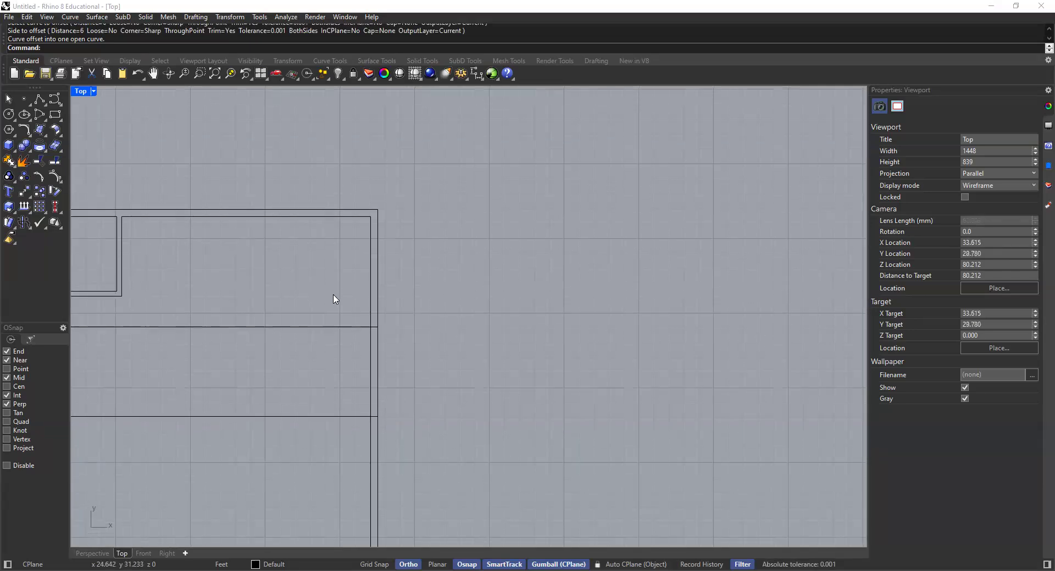
key("Return")
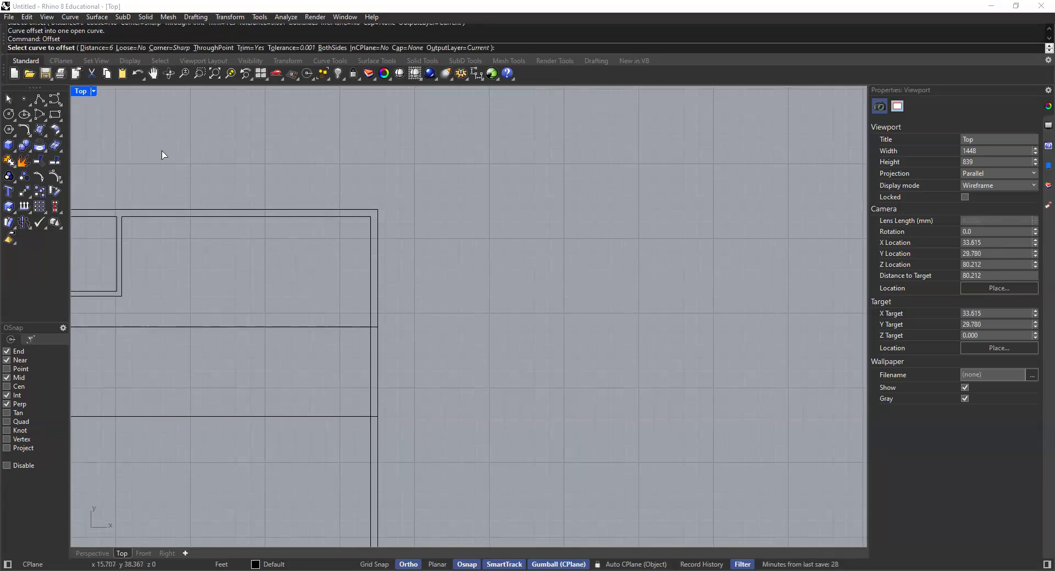
left_click(102, 49)
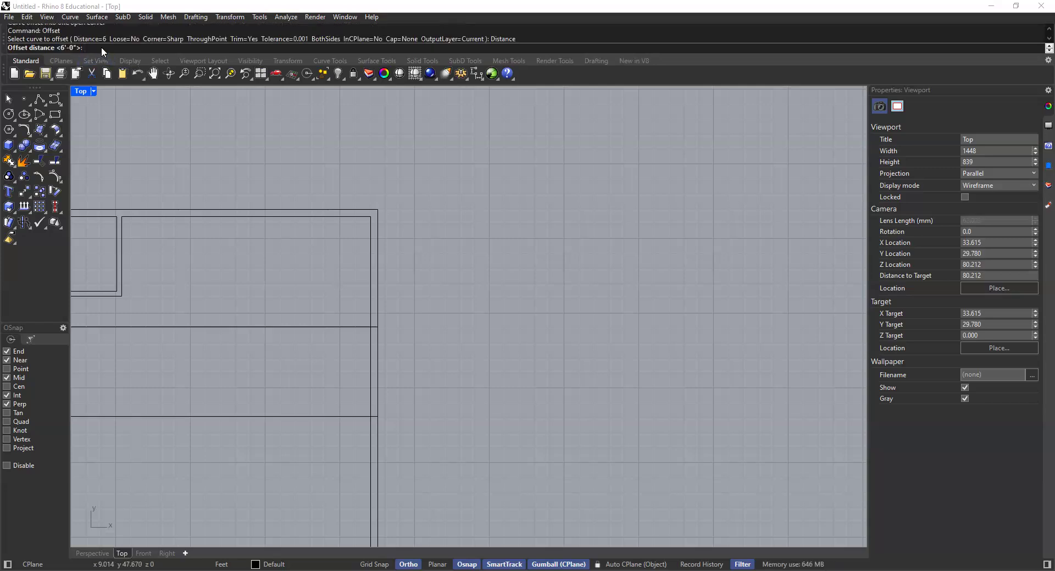
type("3'10-1/2")
key("Return")
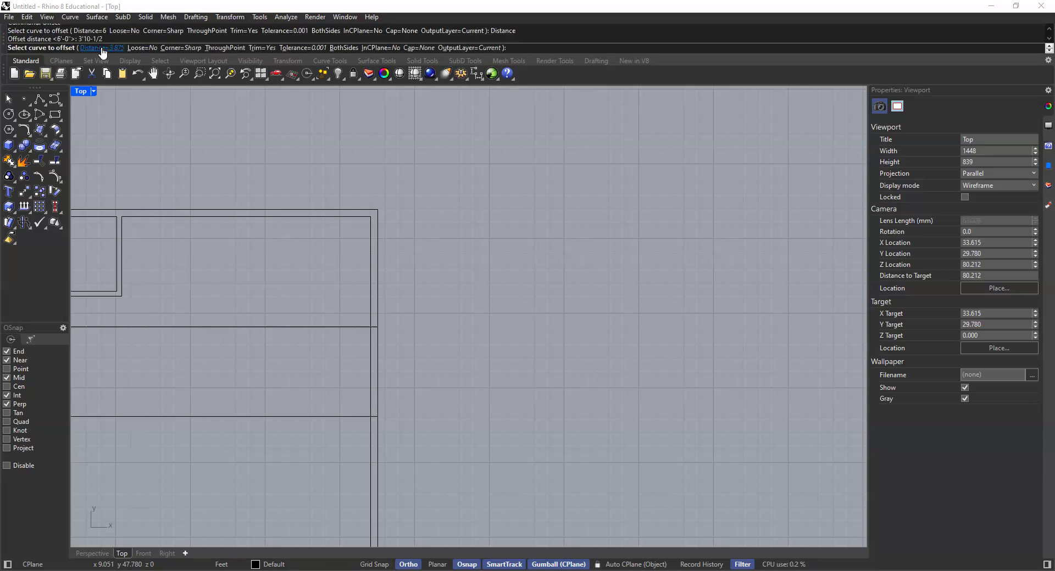
left_click(352, 327)
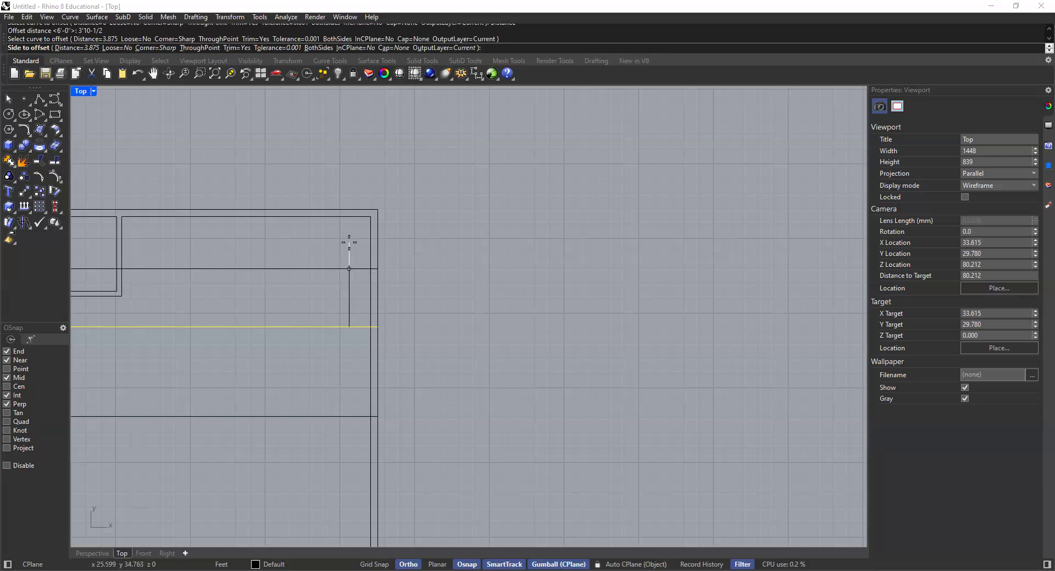
left_click(348, 242)
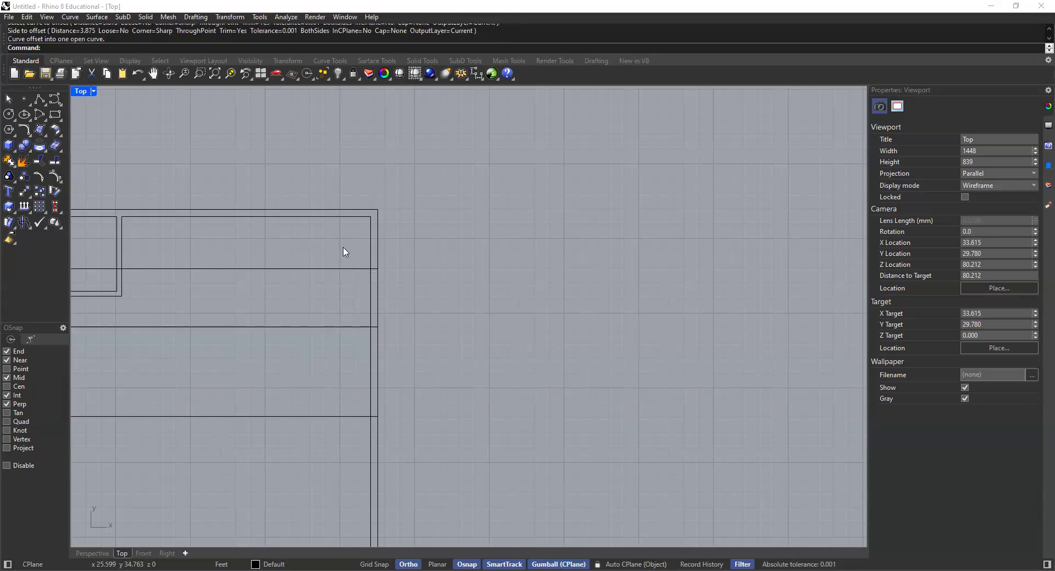
Offset the topmost guide line, at the end of the 3'10-1/2" spacing, upward by 3'6".
scroll(341, 253, "up", 3)
right_click_drag(369, 273, 362, 283)
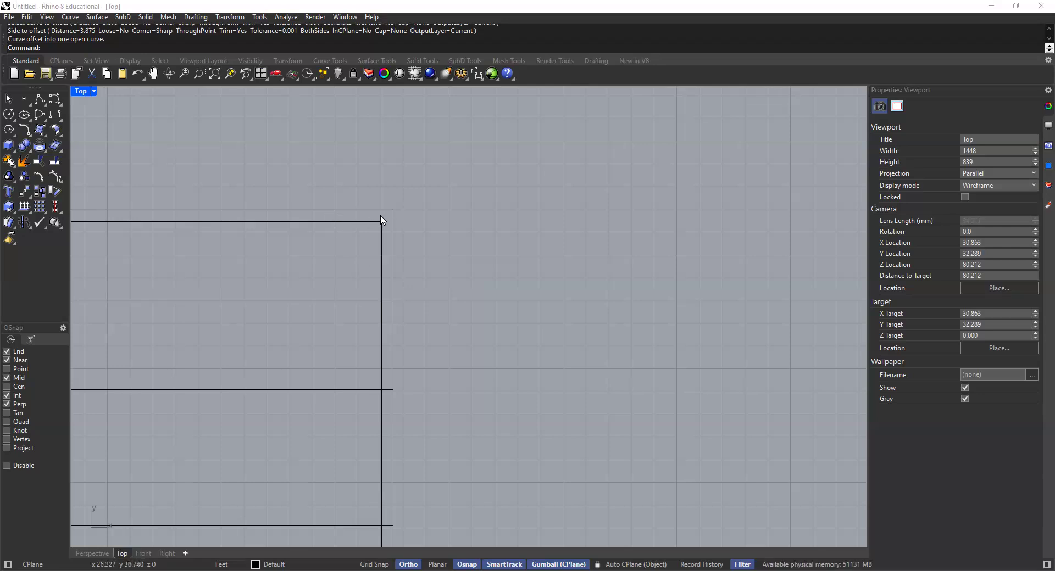
right_click_drag(360, 318, 381, 341)
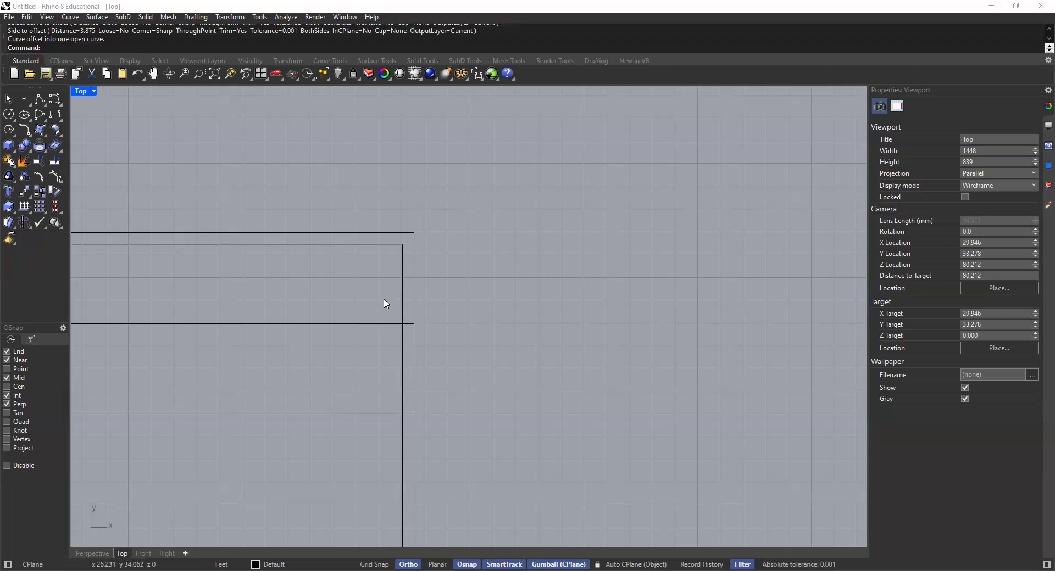
key("Return")
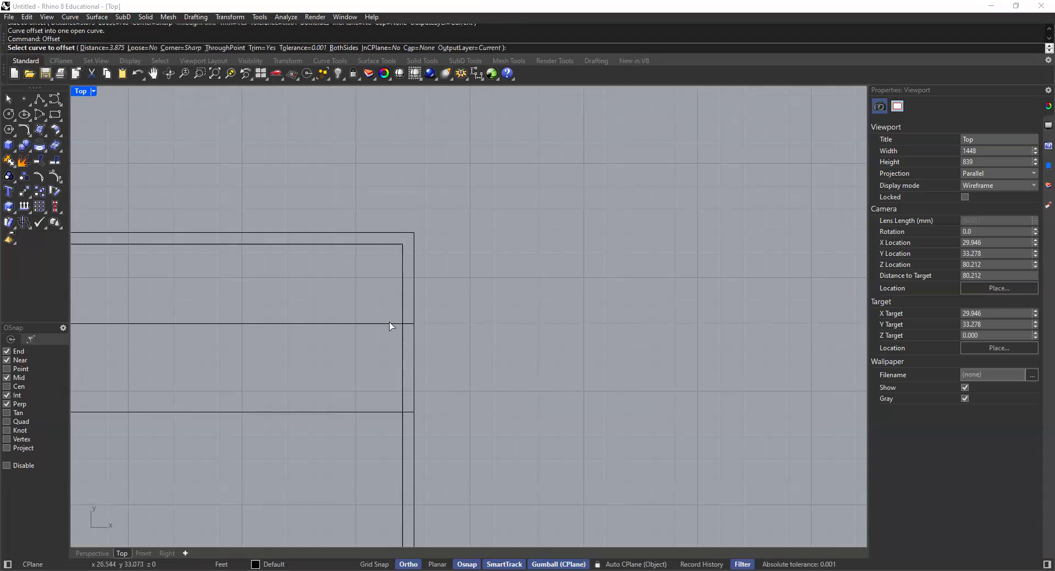
left_click(391, 324)
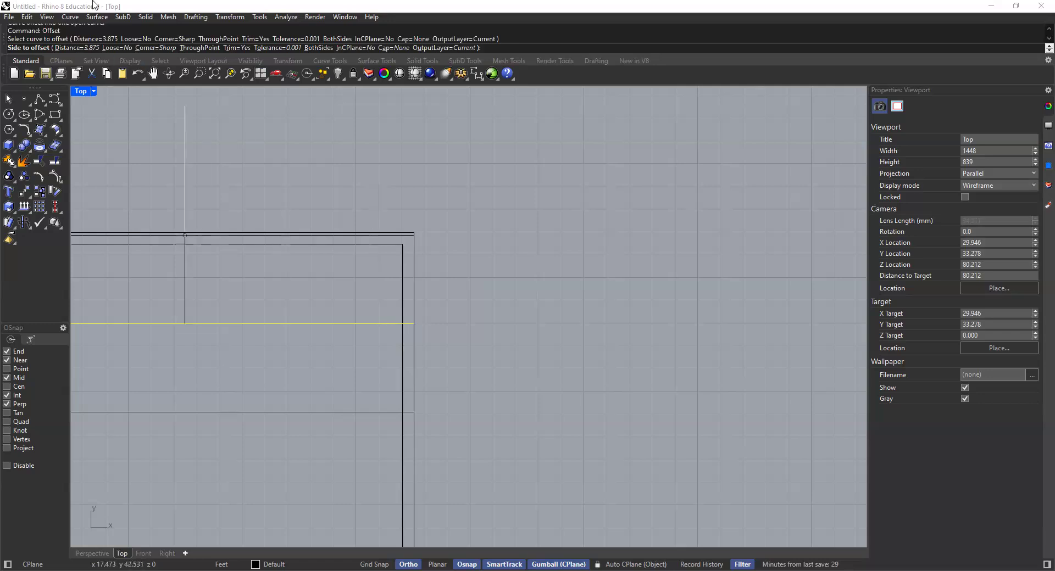
left_click(88, 48)
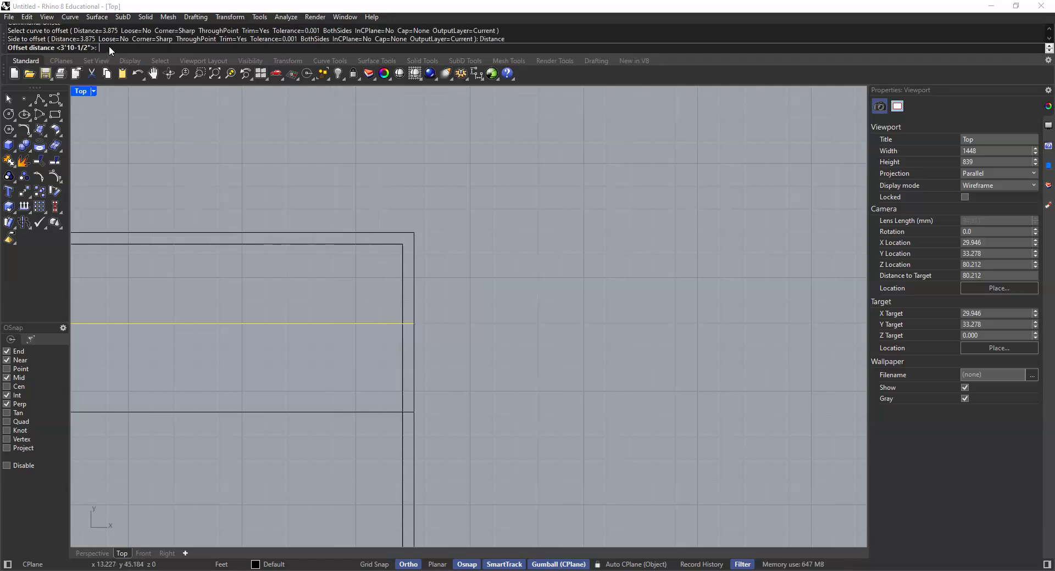
type("3'6")
key("Return")
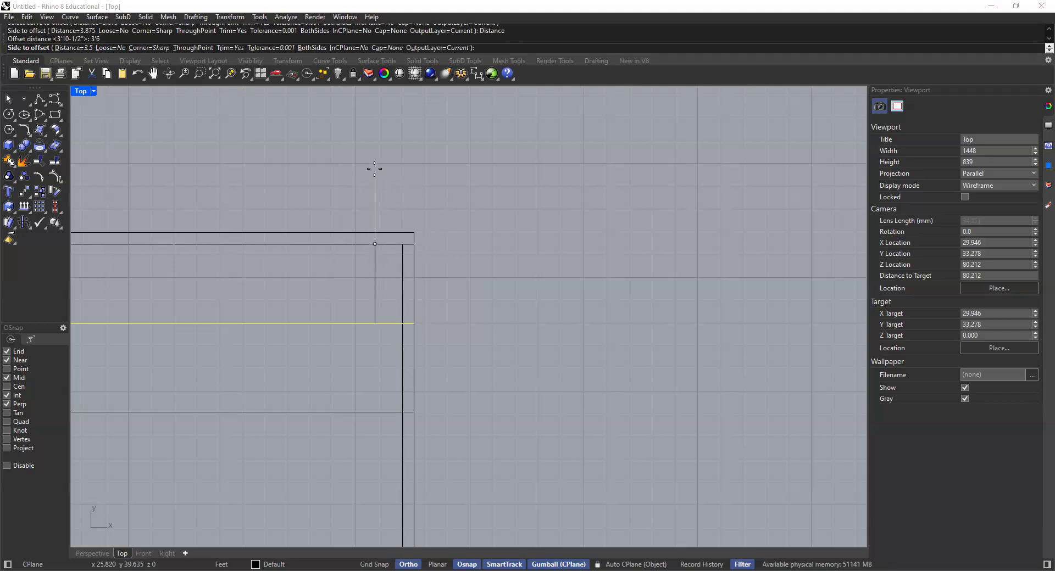
left_click(385, 198)
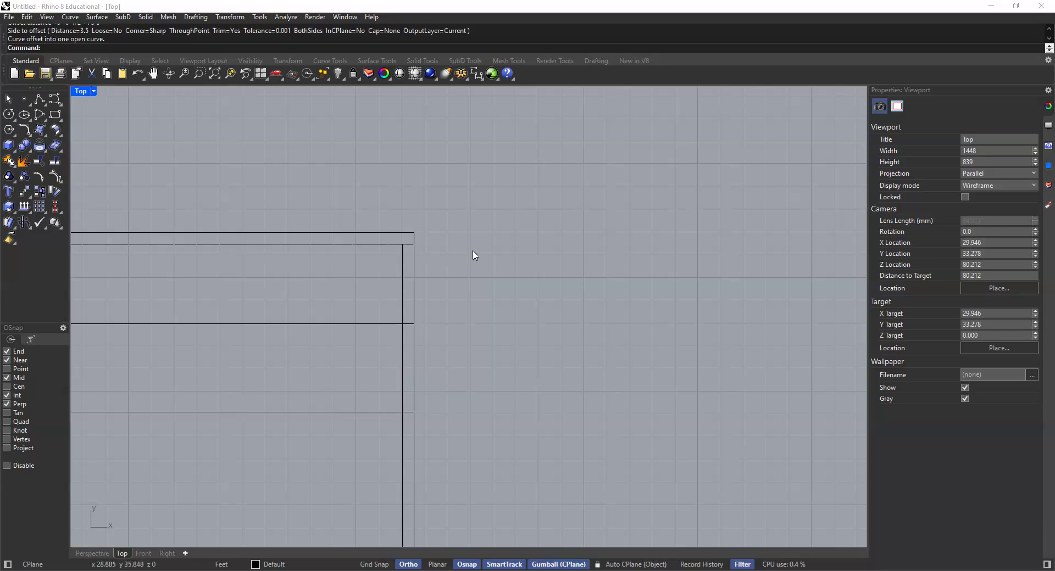
Delete the offset guide line overlapping the top wall's inner line.
left_click(383, 249)
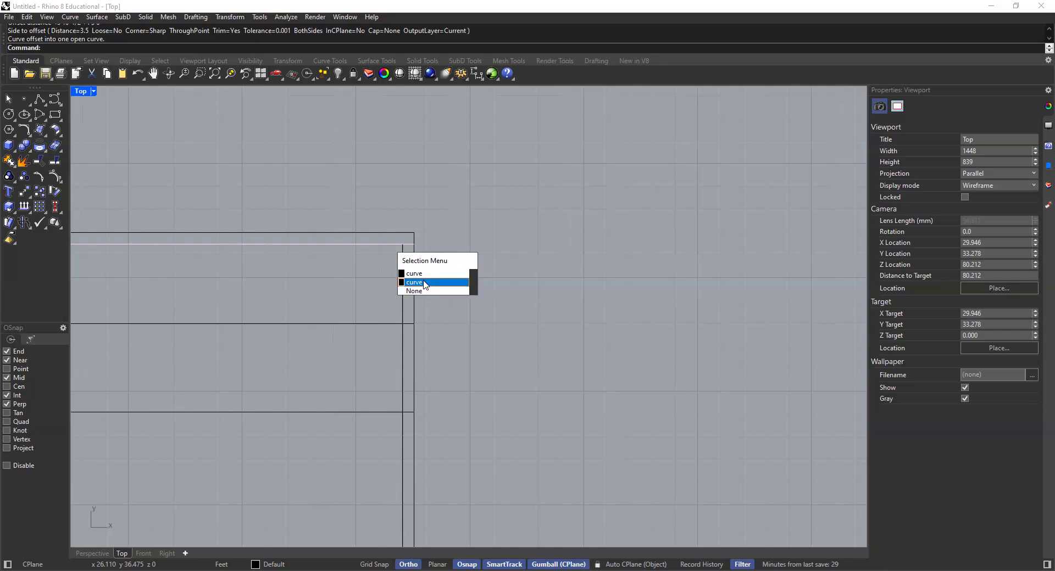
left_click(424, 283)
key("Delete")
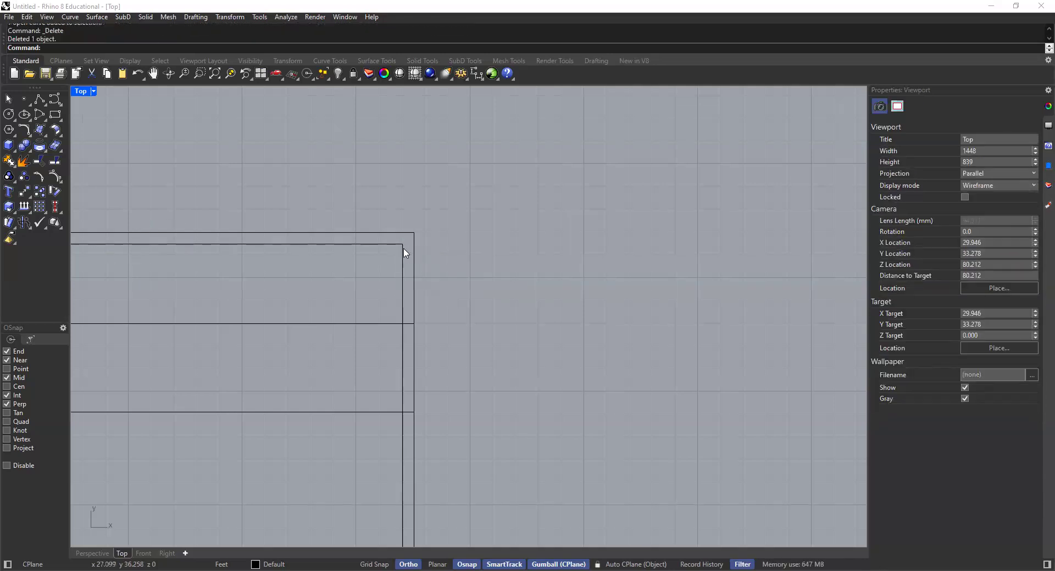
Extend the top wall's inner line to the right wall's outer line.
scroll(404, 250, "up", 6)
left_click(386, 245)
left_click(389, 276)
left_click(362, 239)
scroll(455, 266, "up", 3)
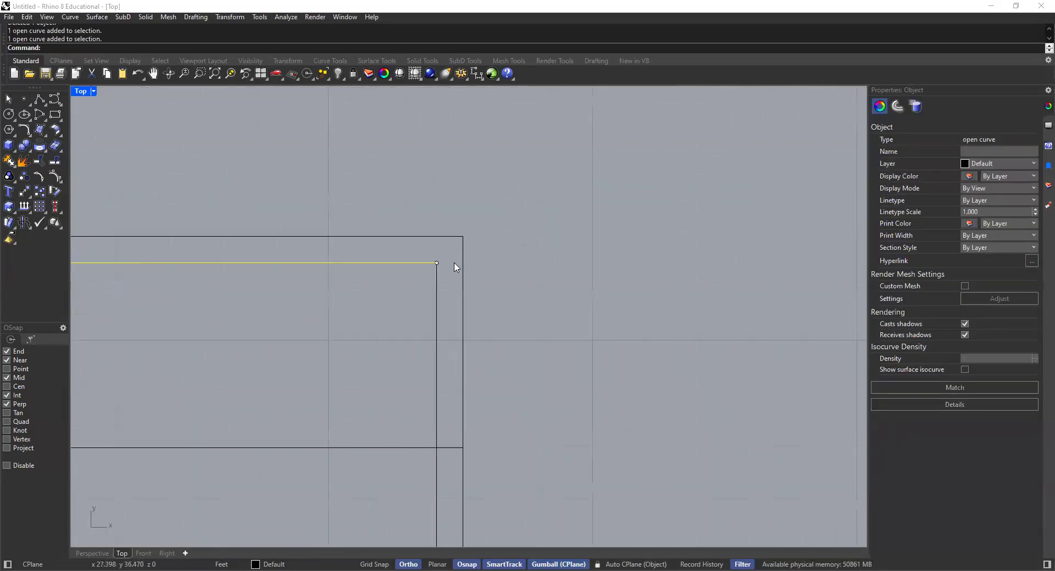
left_click(489, 261)
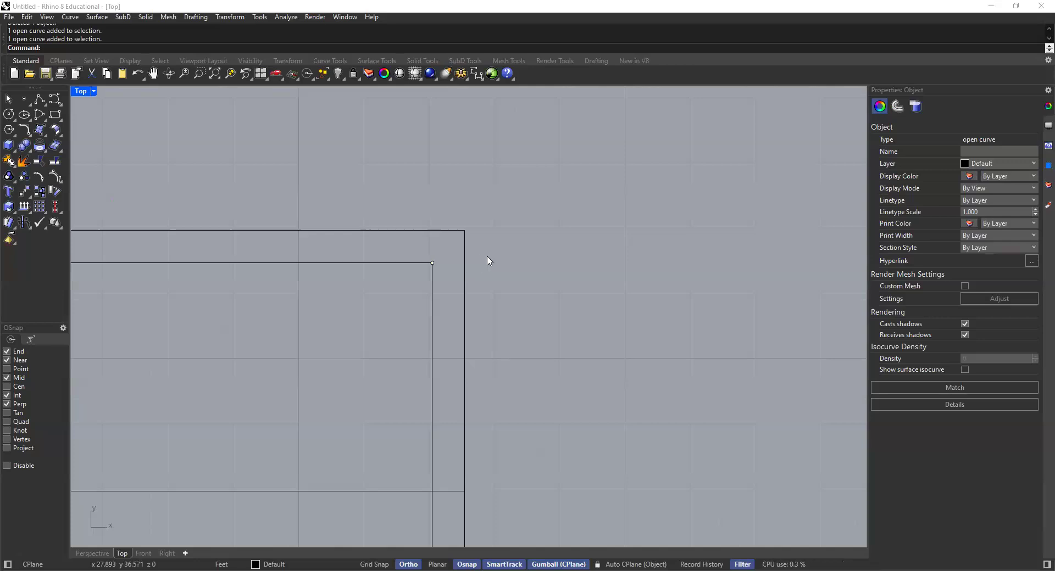
type("Extend")
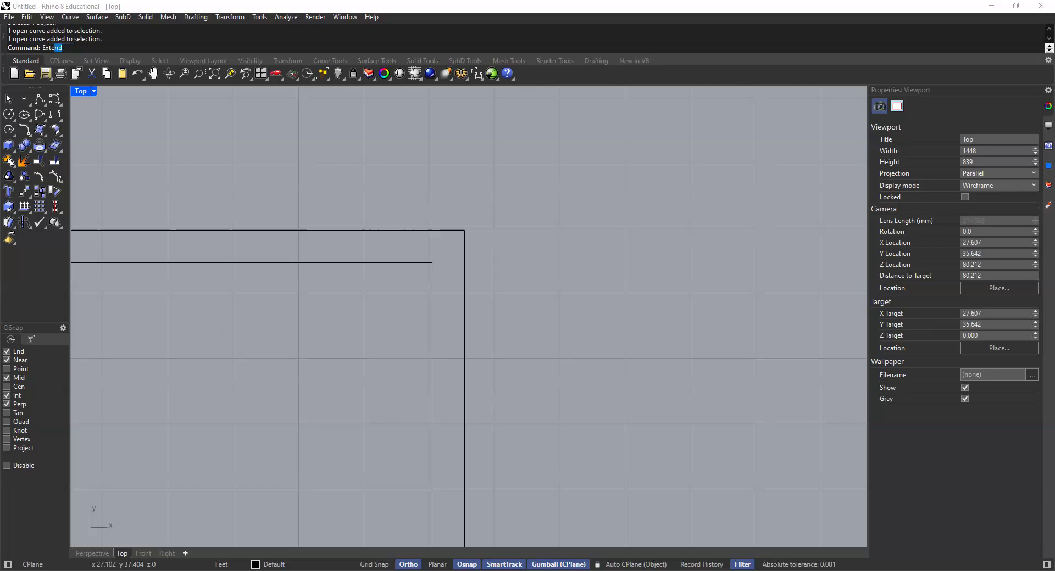
key("Return")
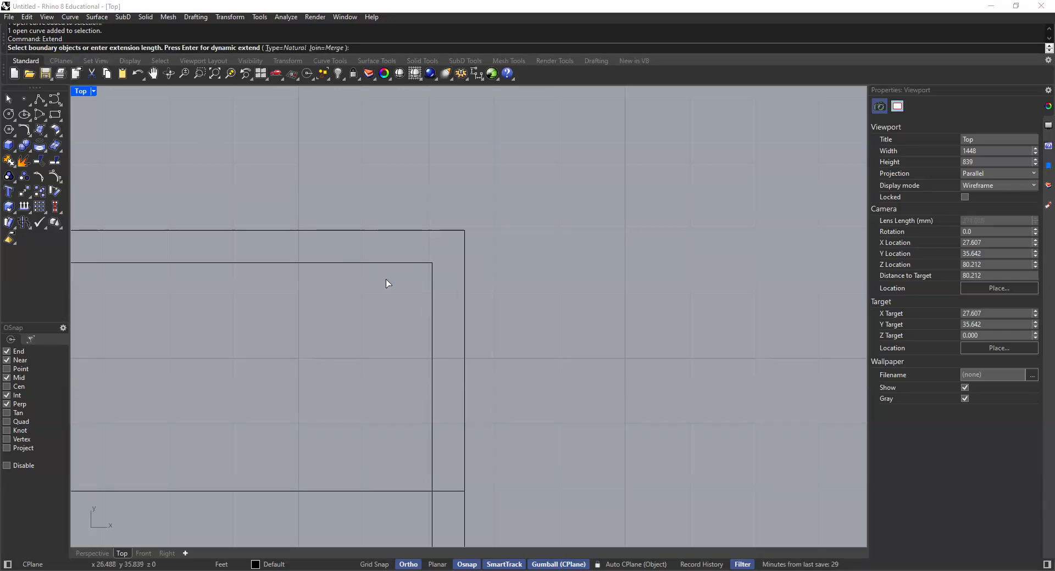
left_click(463, 256)
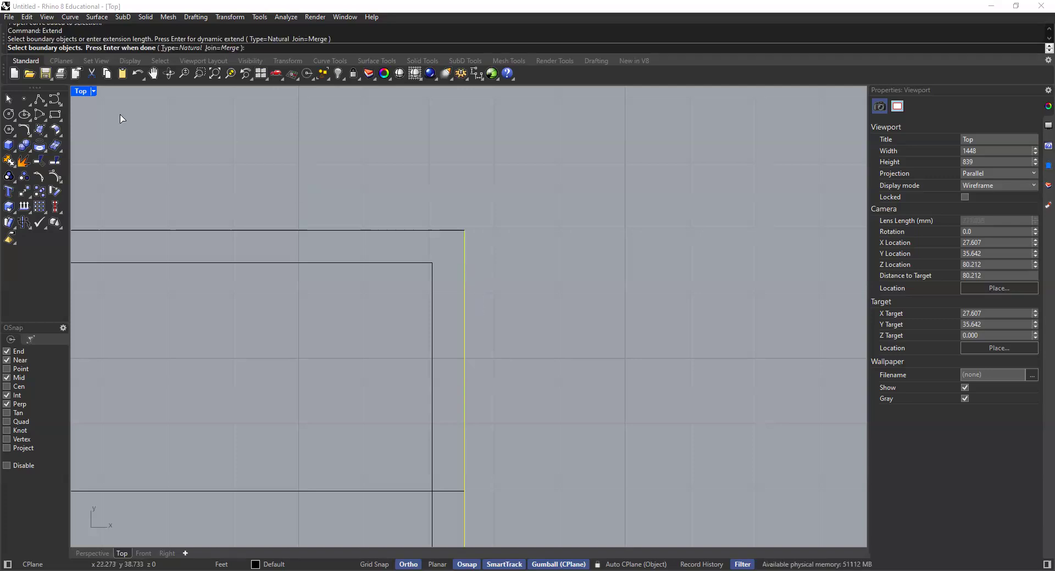
key("Return")
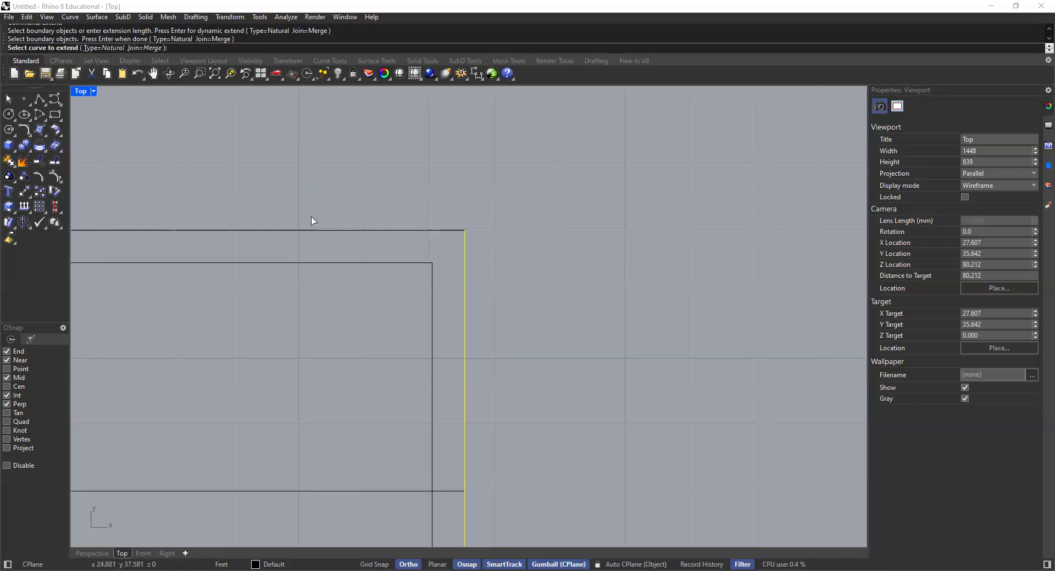
left_click(399, 264)
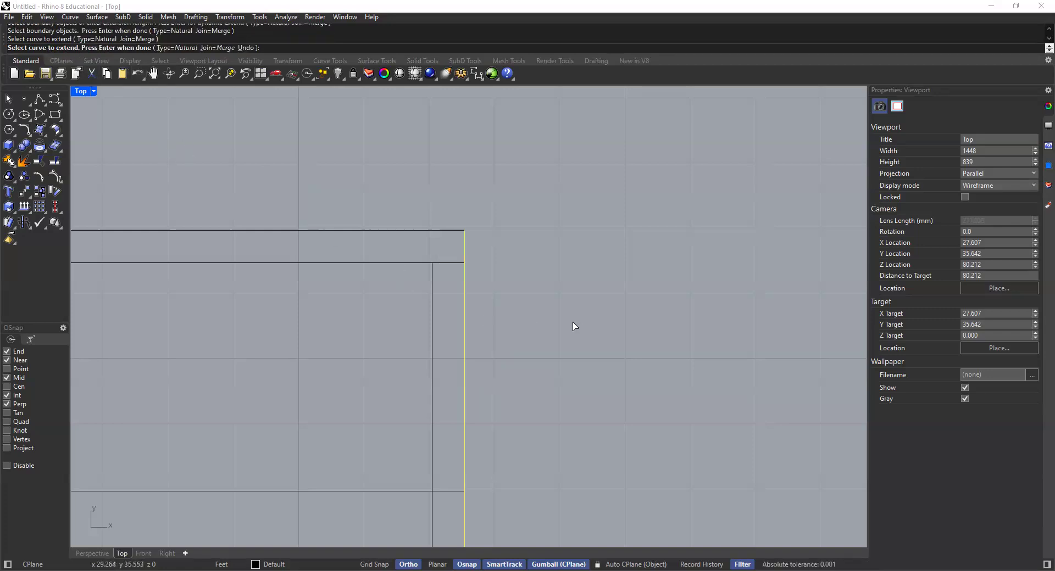
key("Return")
scroll(507, 298, "down", 2)
left_click(469, 275)
left_click(530, 276)
left_click(427, 274)
left_click(431, 297)
left_click(434, 275)
left_click(482, 287)
left_click(556, 285)
Using the right wall, top and bottom walls and guide lines as cutting objects, trim the right wall's lowest 3' opening and its guide lines.
scroll(551, 295, "down", 4)
scroll(573, 345, "down", 4)
right_click_drag(530, 313, 468, 252)
right_click_drag(503, 288, 455, 282)
type("trim")
key("Return")
left_click_drag(469, 221, 409, 480)
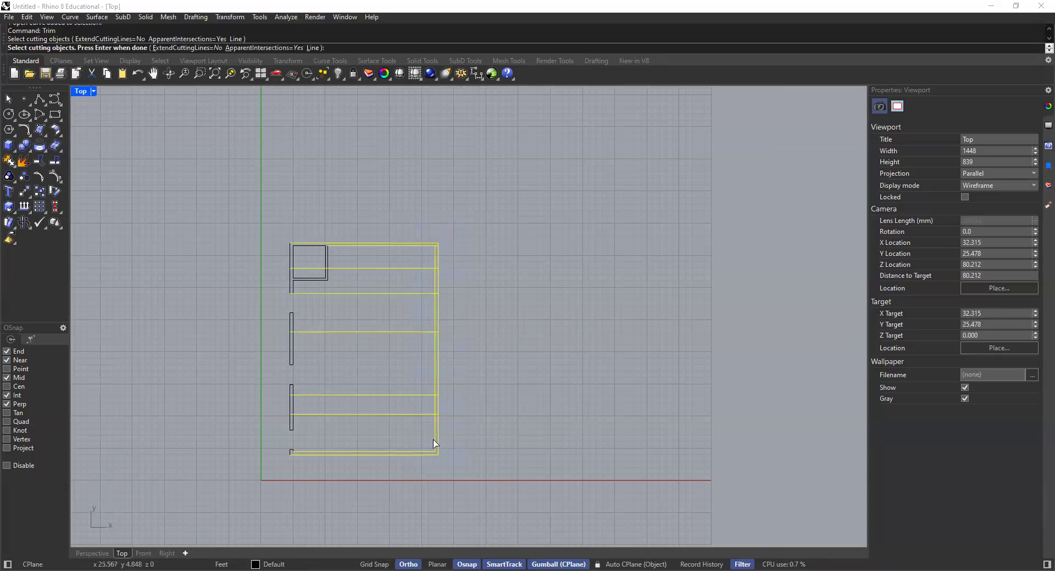
key("Return")
scroll(426, 414, "up", 6)
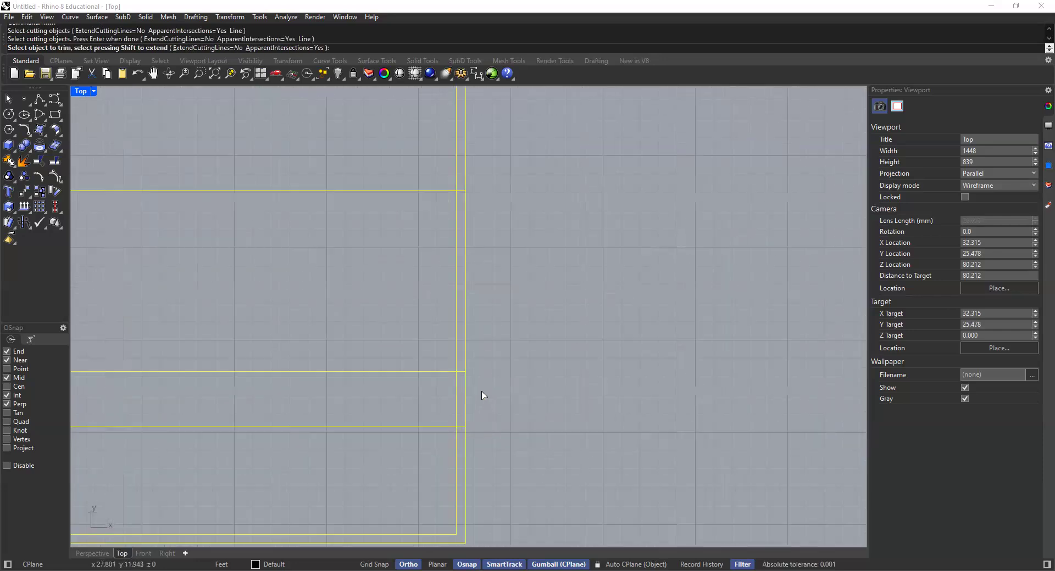
left_click(458, 400)
left_click(436, 372)
left_click_drag(431, 412, 409, 457)
Trim the wall lines across the right wall's 6' opening and remove the excess guide lines inside the room.
scroll(407, 392, "down", 4)
right_click_drag(438, 403, 450, 494)
scroll(466, 287, "up", 6)
left_click_drag(474, 309, 399, 340)
left_click(409, 279)
left_click(409, 417)
Trim the right wall's uppermost opening below the top wall and its remaining interior guide line.
scroll(402, 384, "down", 3)
right_click_drag(465, 357, 481, 396)
scroll(511, 335, "up", 4)
left_click_drag(511, 283, 442, 306)
left_click(445, 343)
scroll(441, 365, "down", 6)
right_click_drag(445, 375, 493, 334)
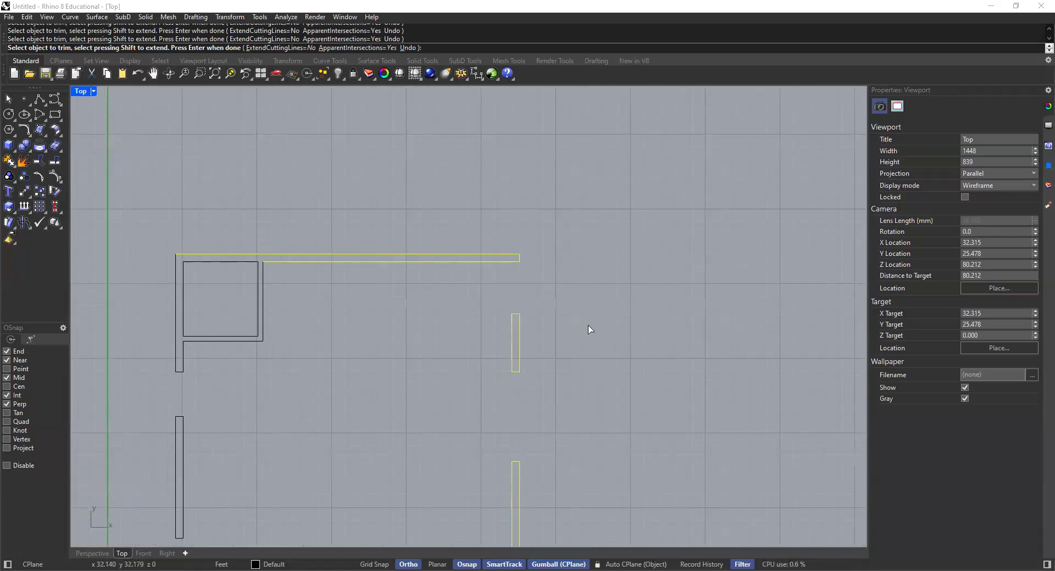
key("Return")
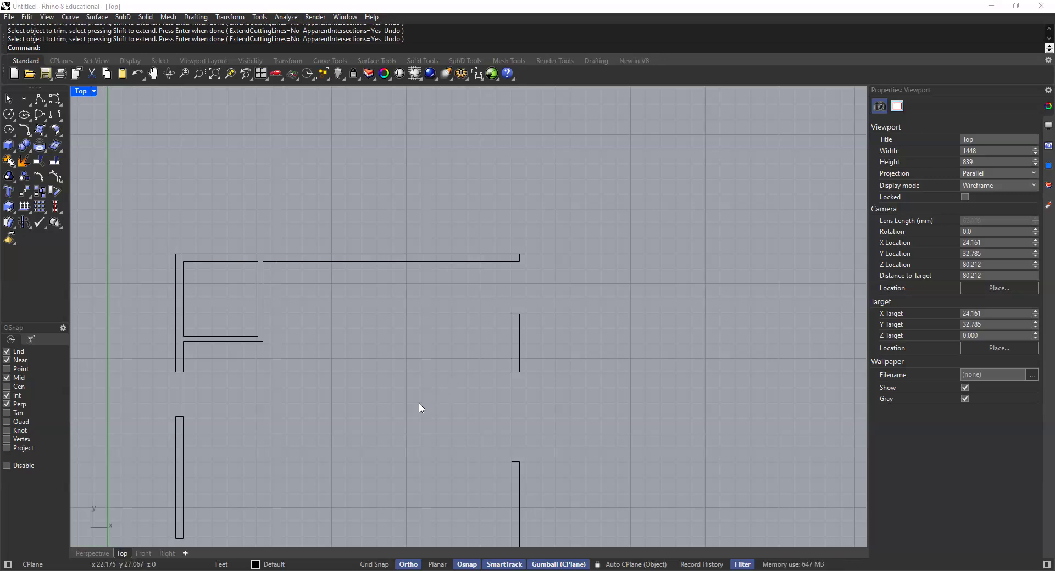
Offset the left wall's outer line at the bottom-left corner to the right by 5'10".
scroll(388, 428, "down", 4)
right_click_drag(388, 428, 428, 206)
scroll(333, 426, "up", 5)
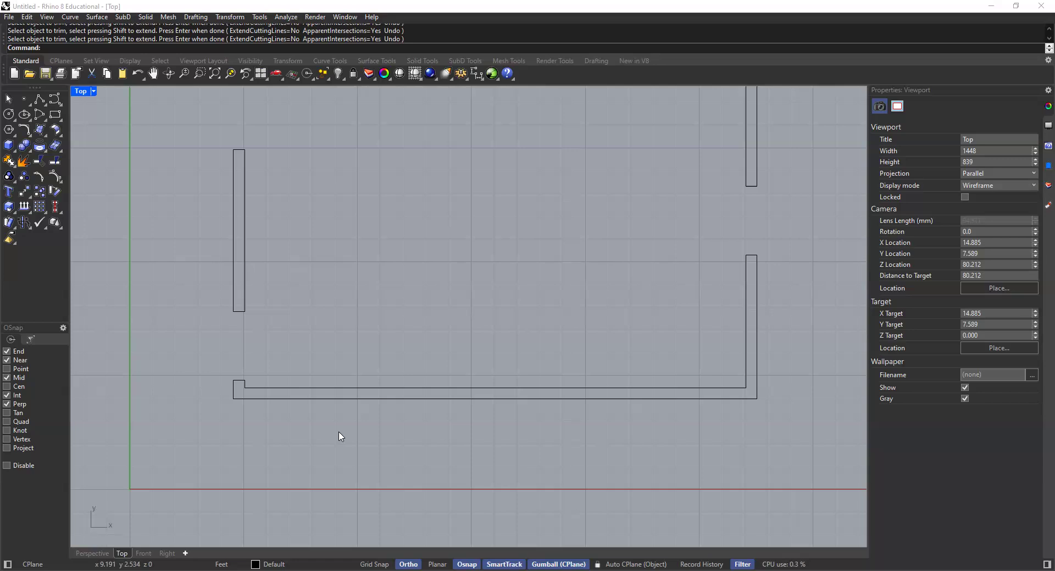
scroll(248, 406, "up", 3)
type("F")
key("BackSpace")
key("BackSpace")
type("Offset")
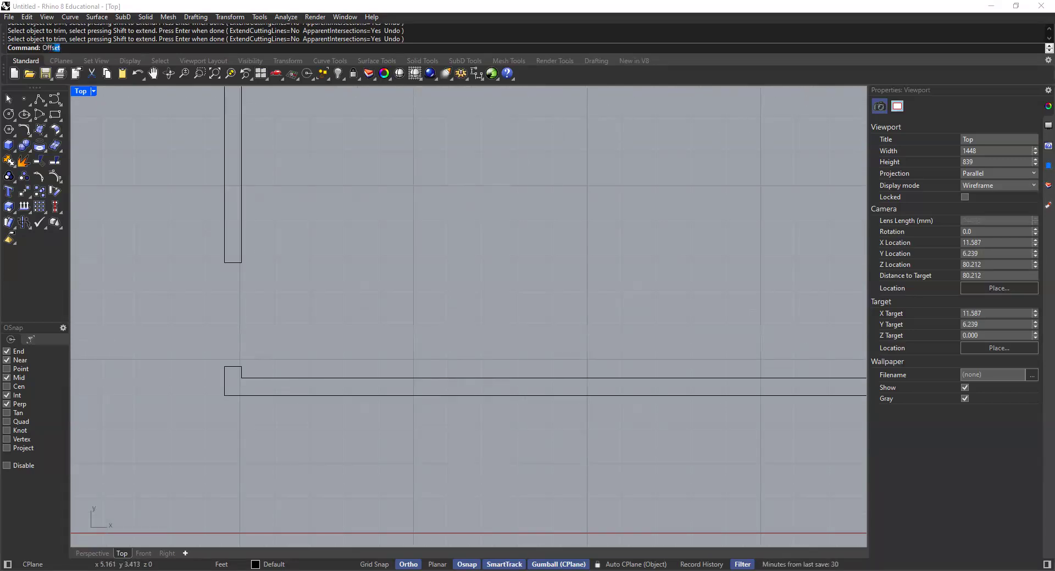
key("Return")
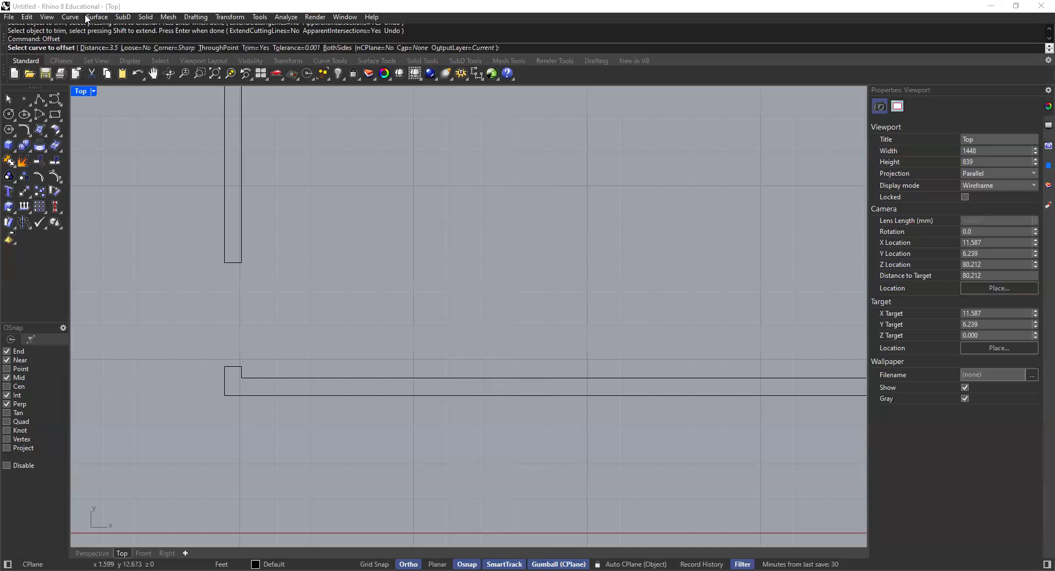
left_click(98, 49)
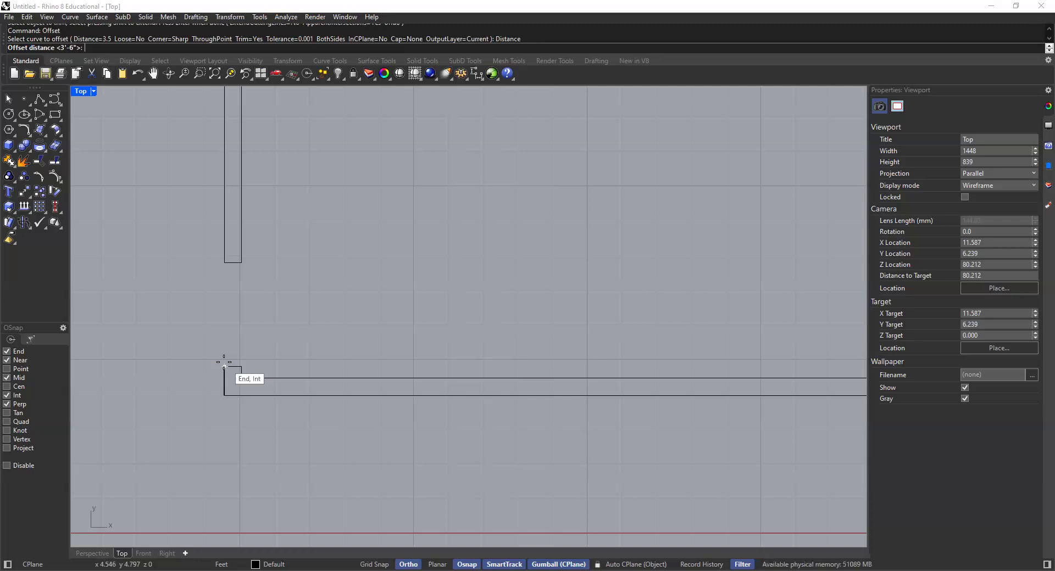
type("5'10")
key("Return")
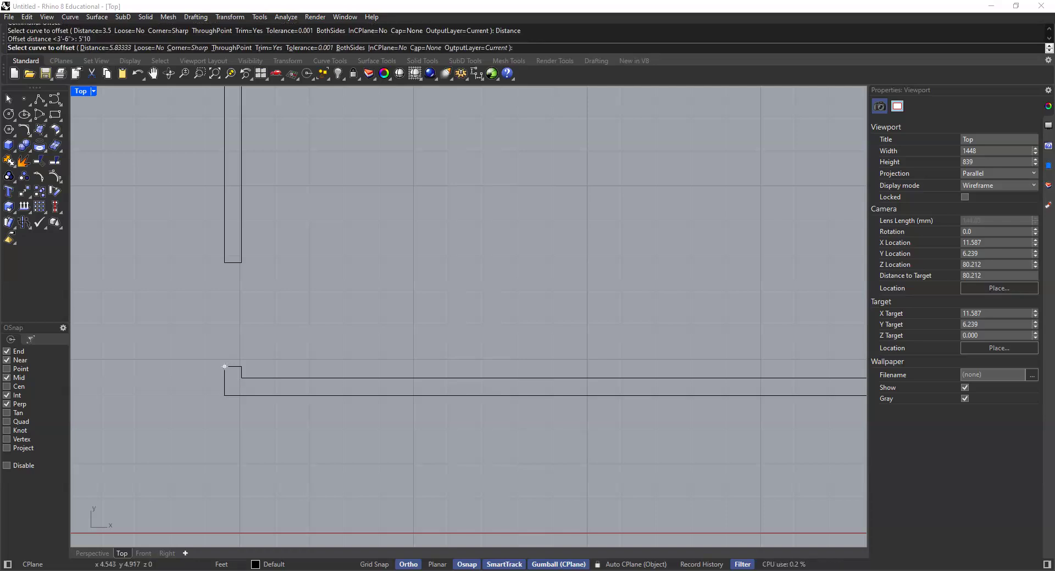
left_click(229, 383)
left_click(454, 363)
Offset the new vertical guide line on the bottom wall to the right by 3'.
right_click_drag(460, 388, 359, 381)
scroll(349, 378, "up", 4)
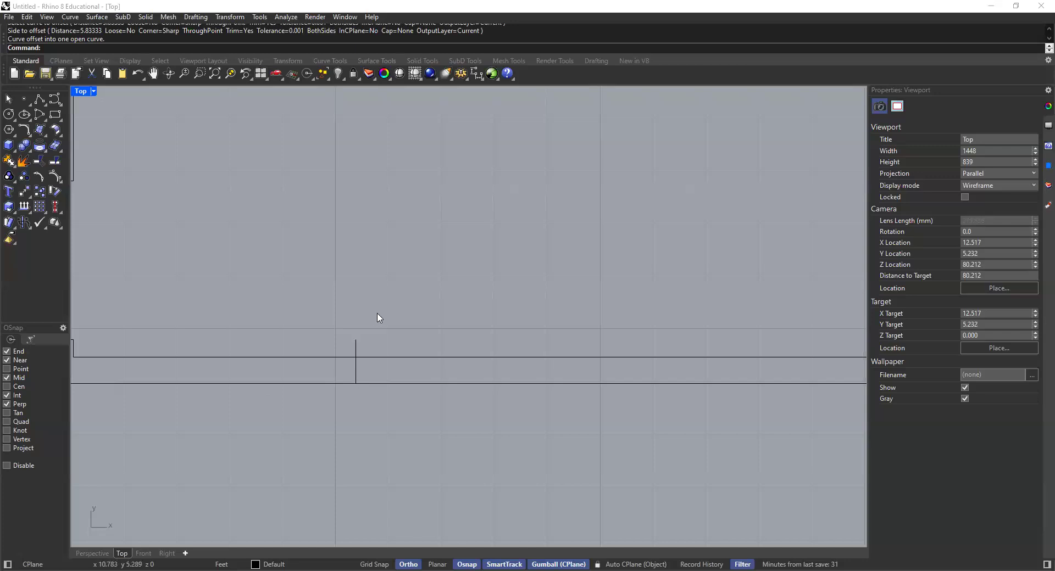
key("Return")
left_click(106, 48)
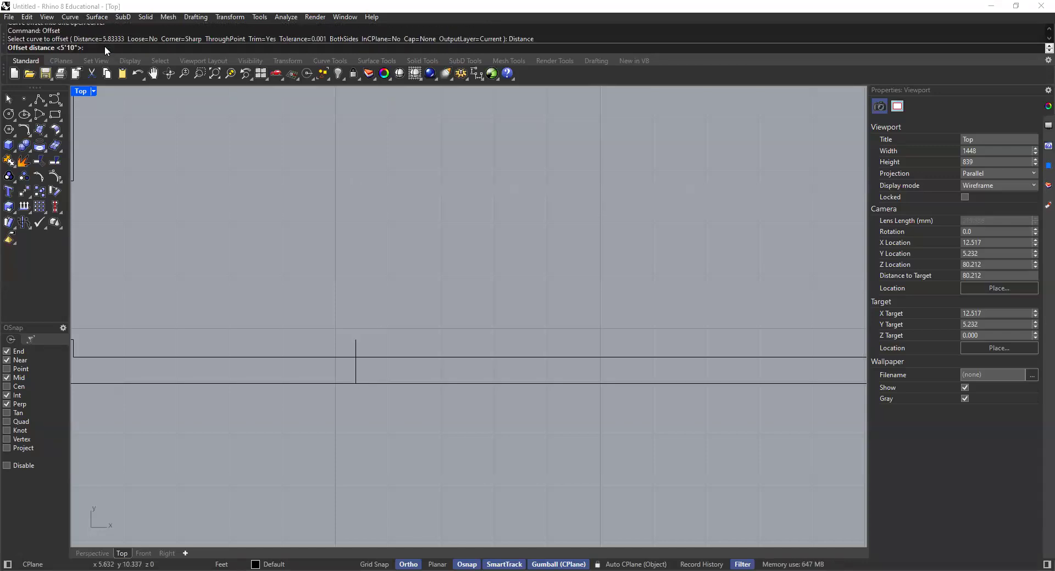
type("3")
key("Return")
left_click(356, 349)
left_click(502, 335)
Trim the bottom wall lines between the two vertical guides and the guide ends sticking out above the wall.
scroll(537, 327, "down", 3)
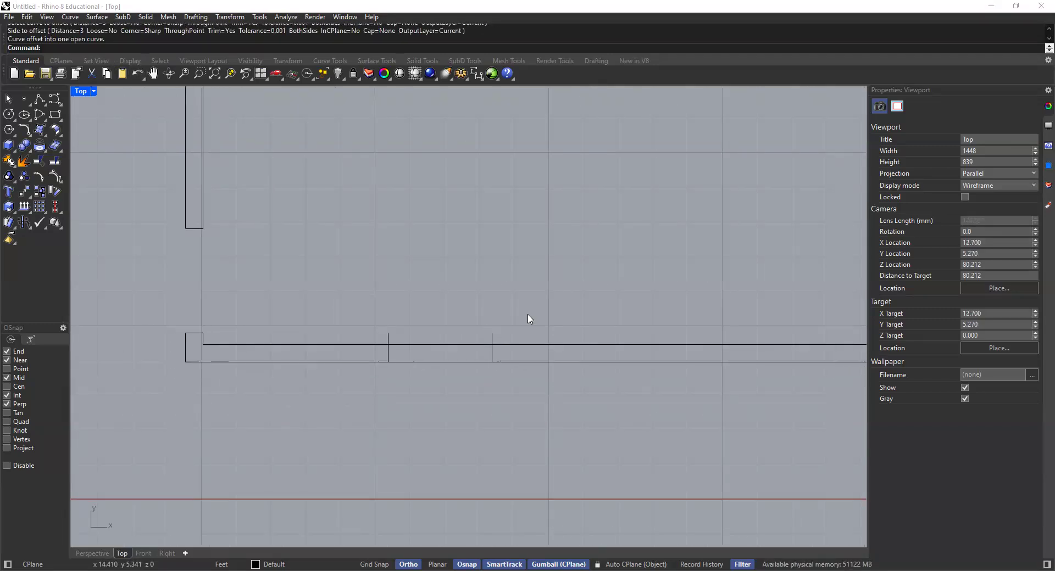
right_click_drag(526, 323, 511, 322)
type("Trim")
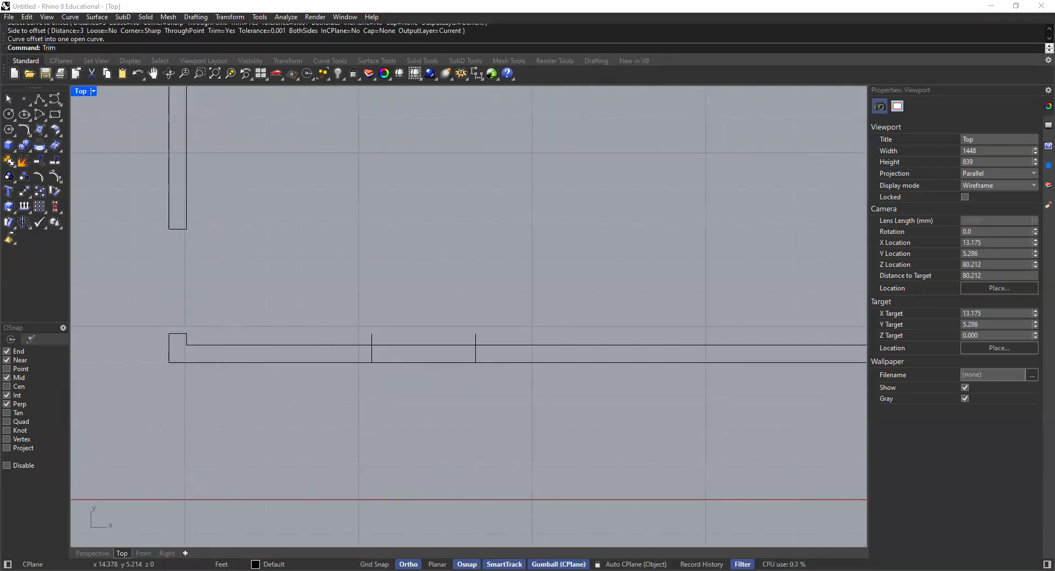
key("Return")
left_click_drag(522, 313, 314, 417)
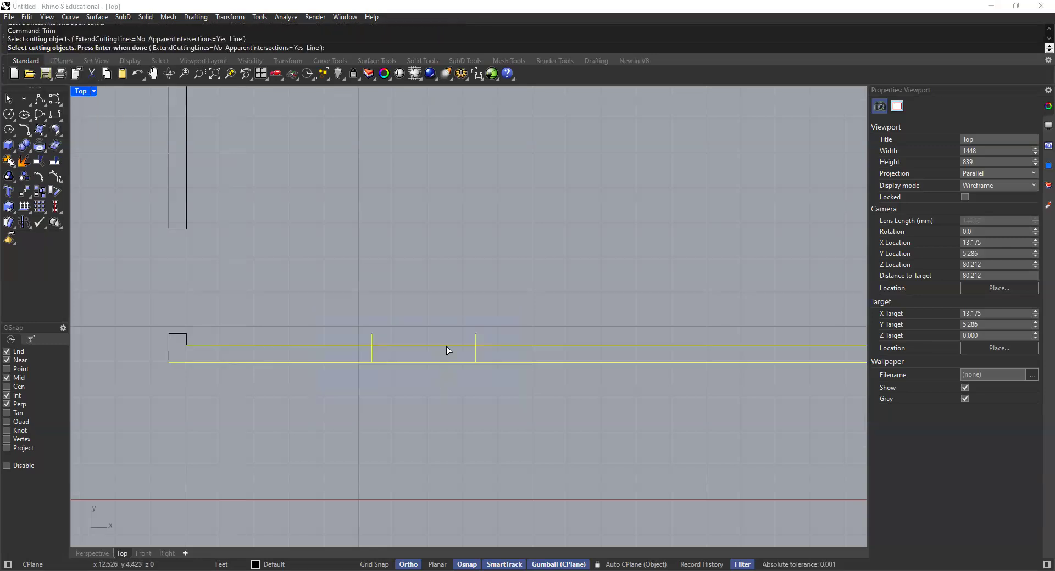
key("Return")
left_click_drag(436, 336, 396, 408)
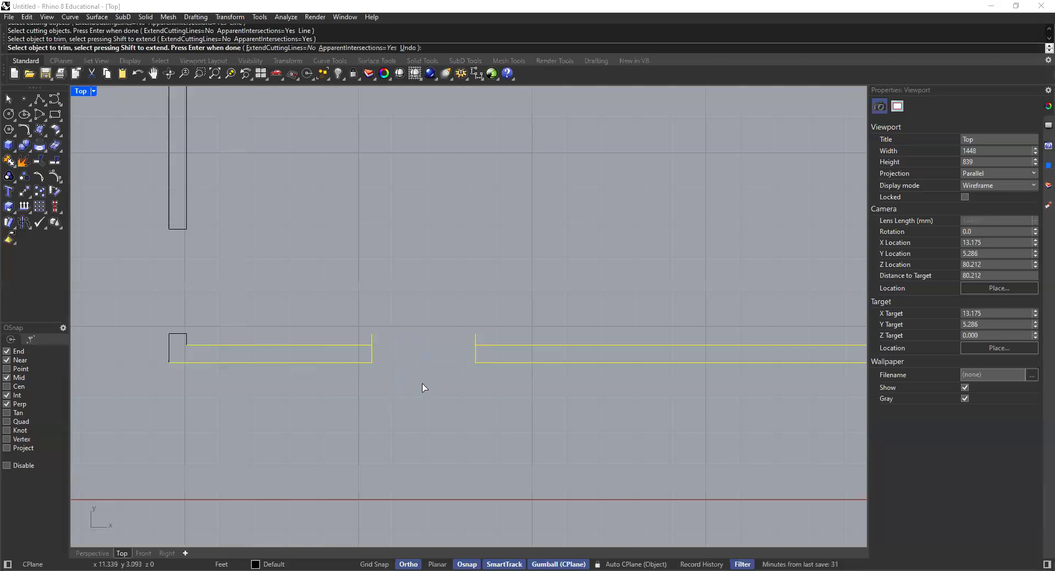
left_click(476, 338)
left_click(372, 338)
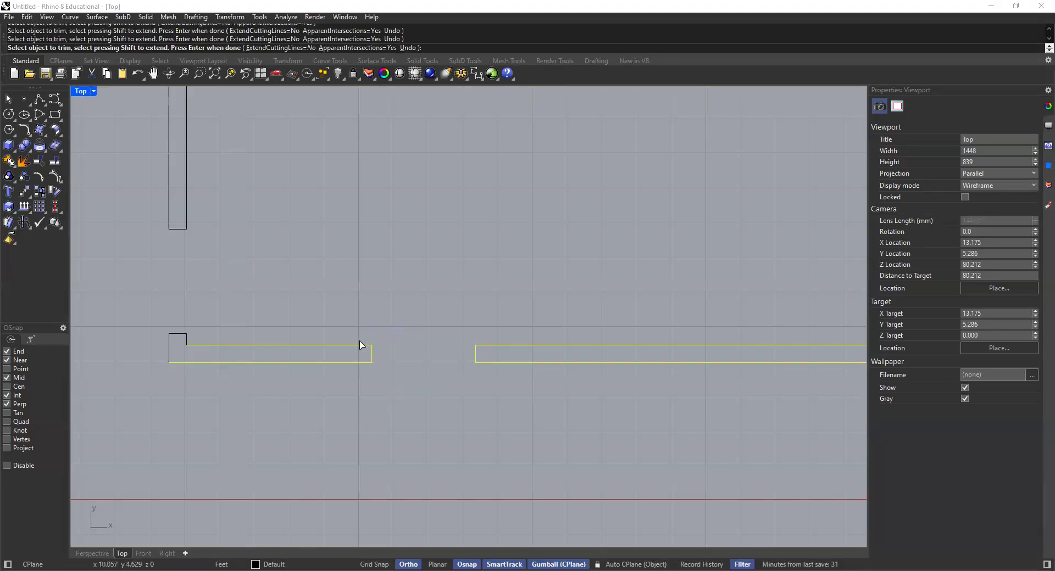
key("Return")
scroll(423, 310, "down", 6)
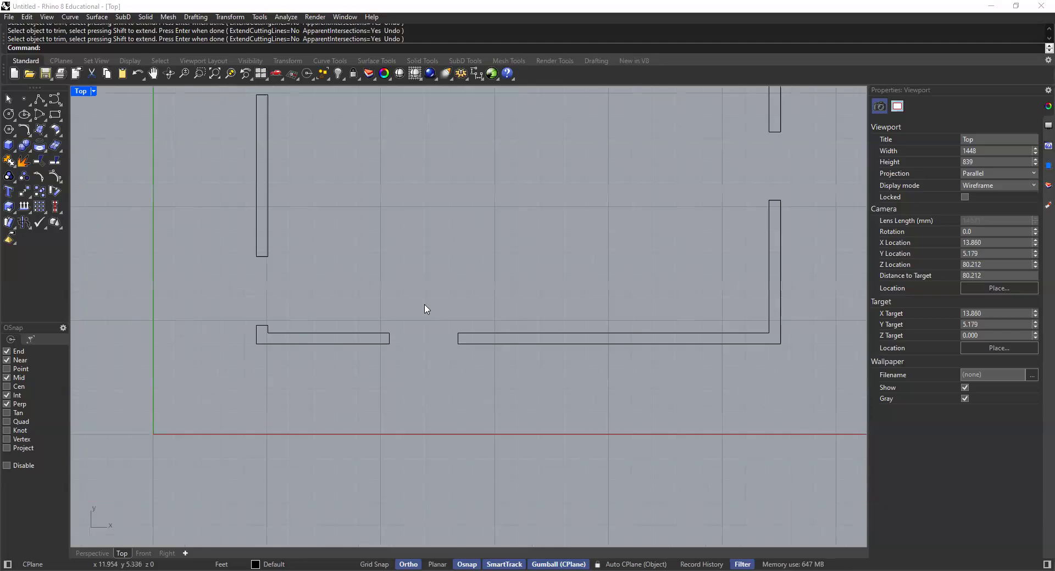
scroll(460, 271, "down", 2)
right_click_drag(459, 293, 441, 354)
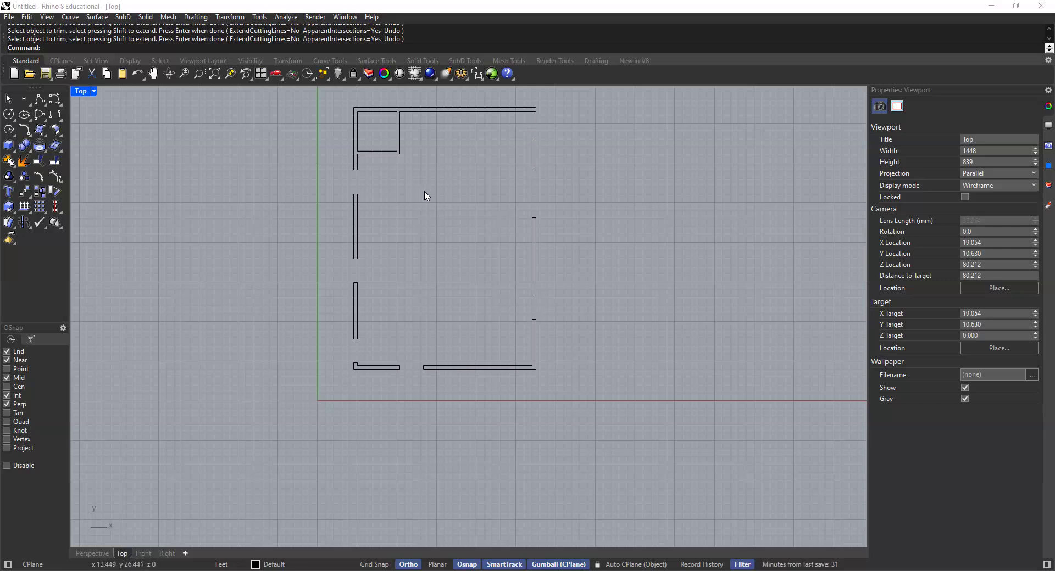
scroll(380, 162, "up", 2)
scroll(418, 222, "up", 5)
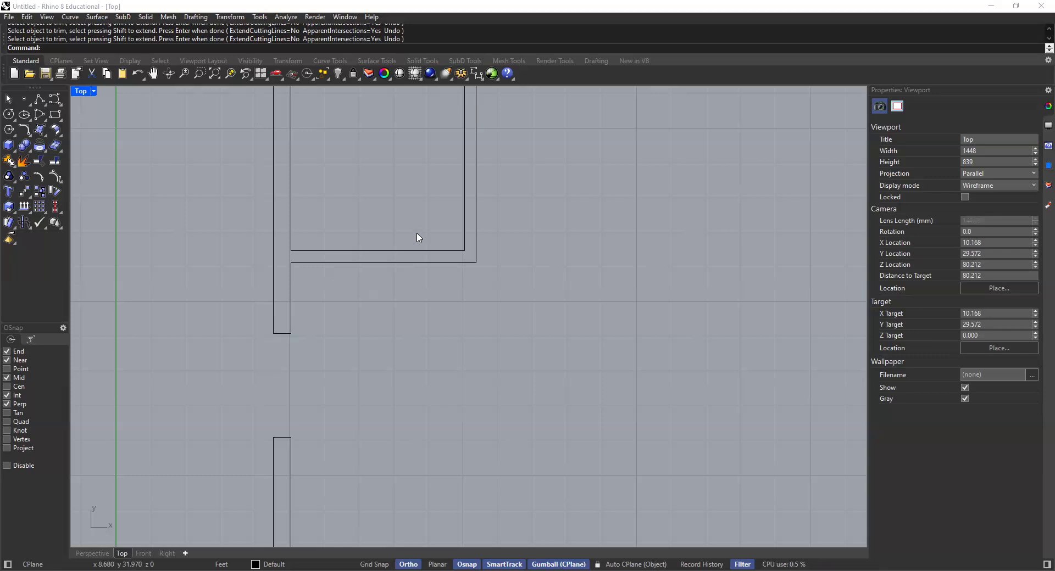
Offset the powder room's outer right wall line 8" to the left.
right_click_drag(429, 212, 424, 221)
type("Offset")
key("Return")
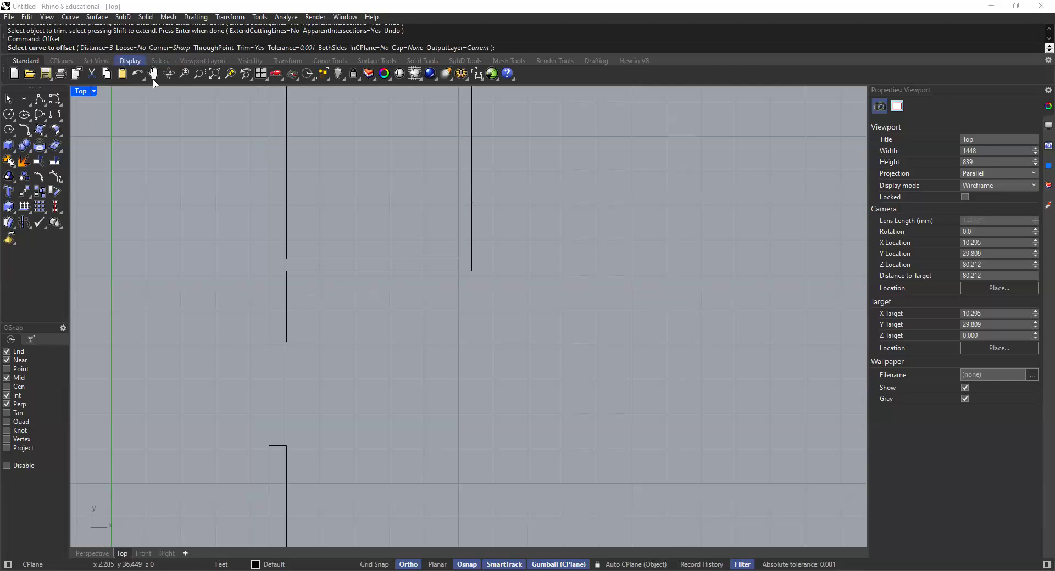
left_click(471, 207)
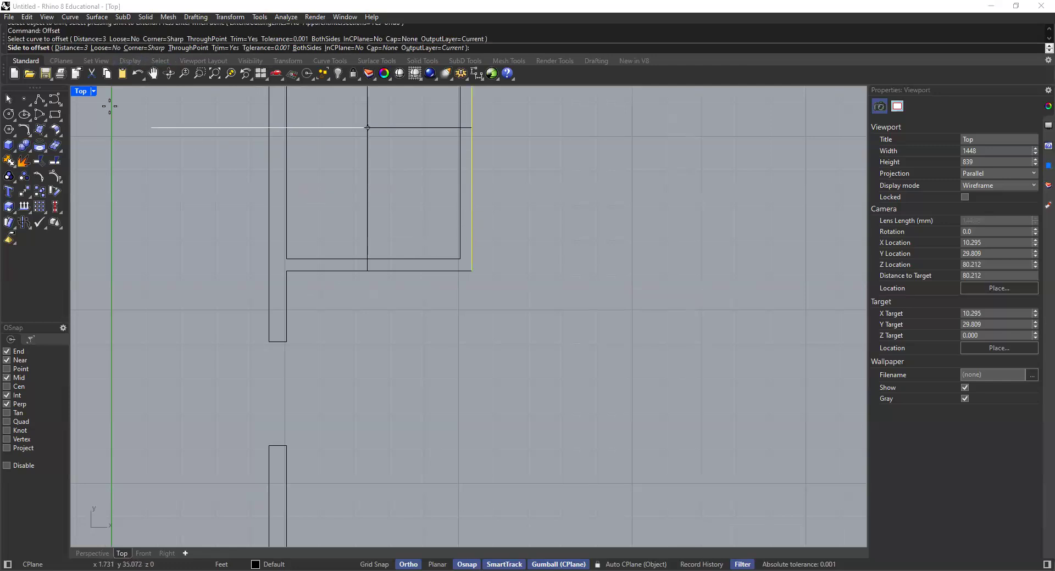
left_click(70, 47)
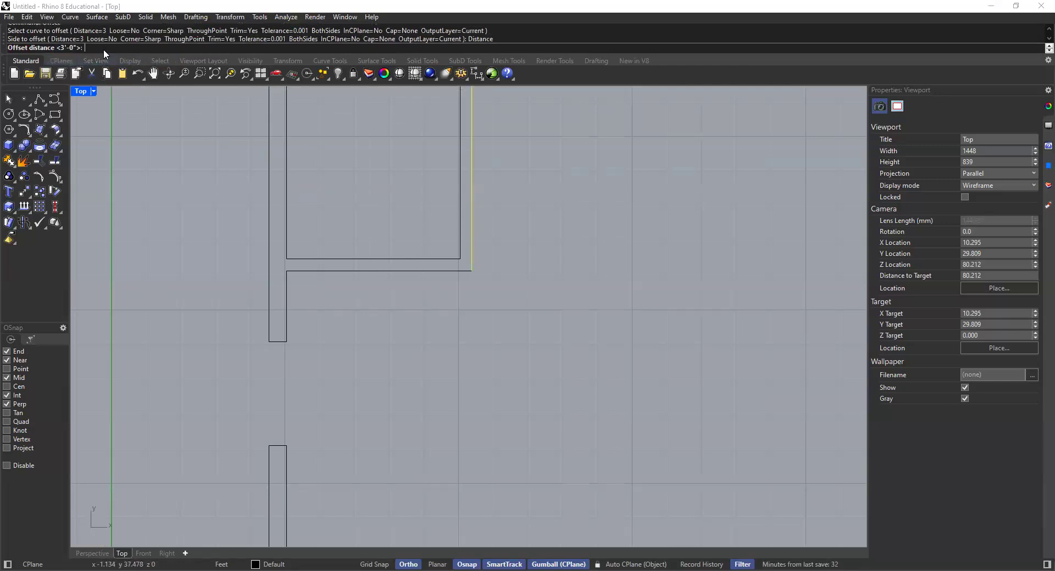
type("8'")
key("Return")
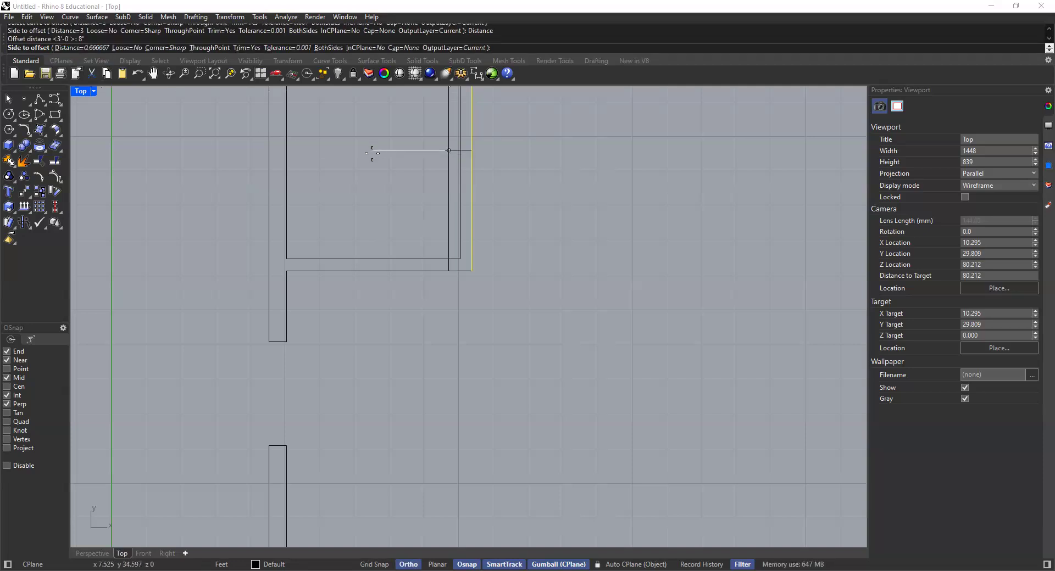
left_click(371, 159)
right_click_drag(398, 216, 373, 220)
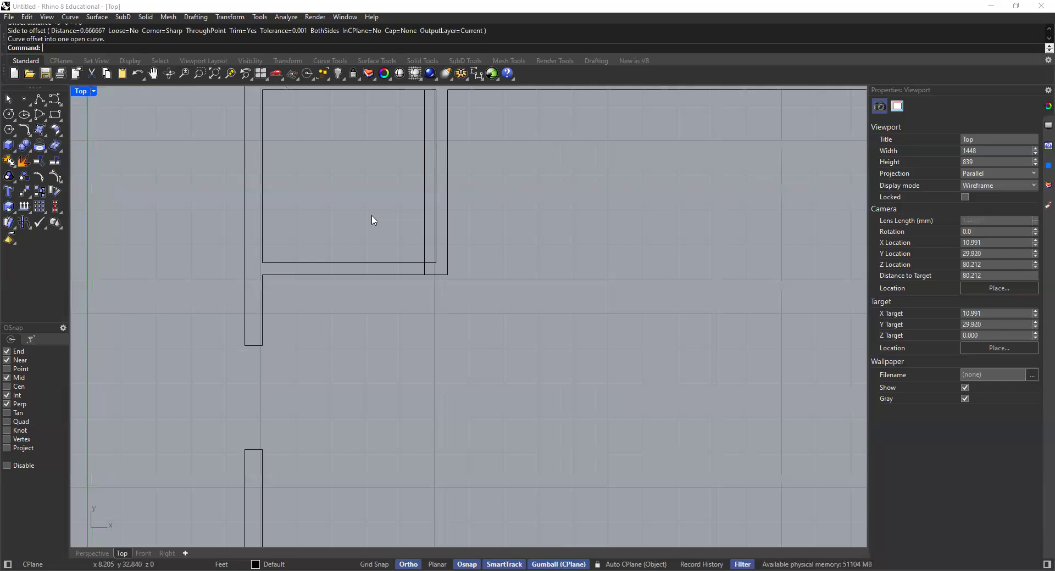
Offset the new vertical guide line in the powder room 2'8" to the left.
key("Return")
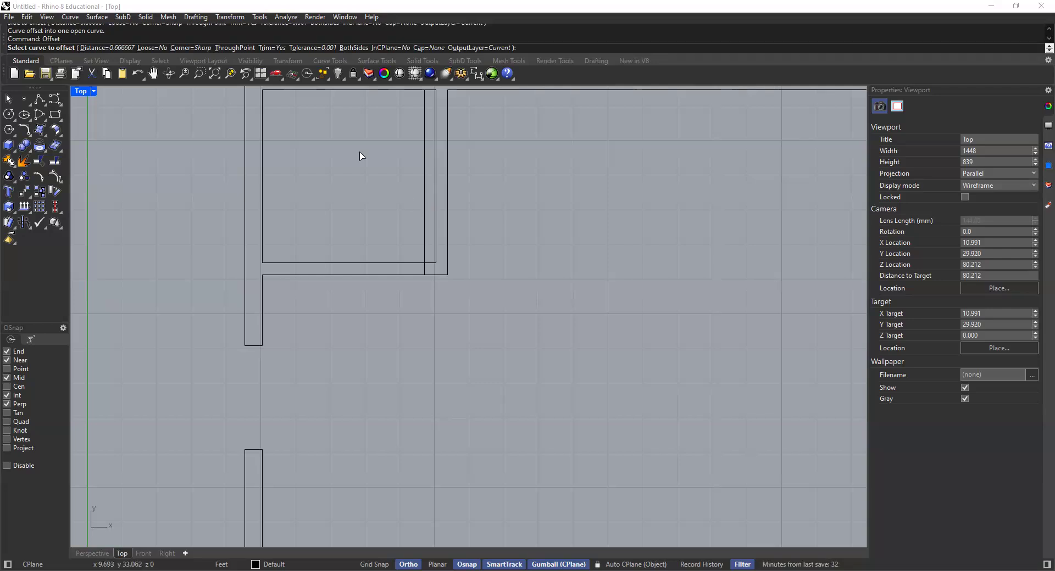
left_click(118, 48)
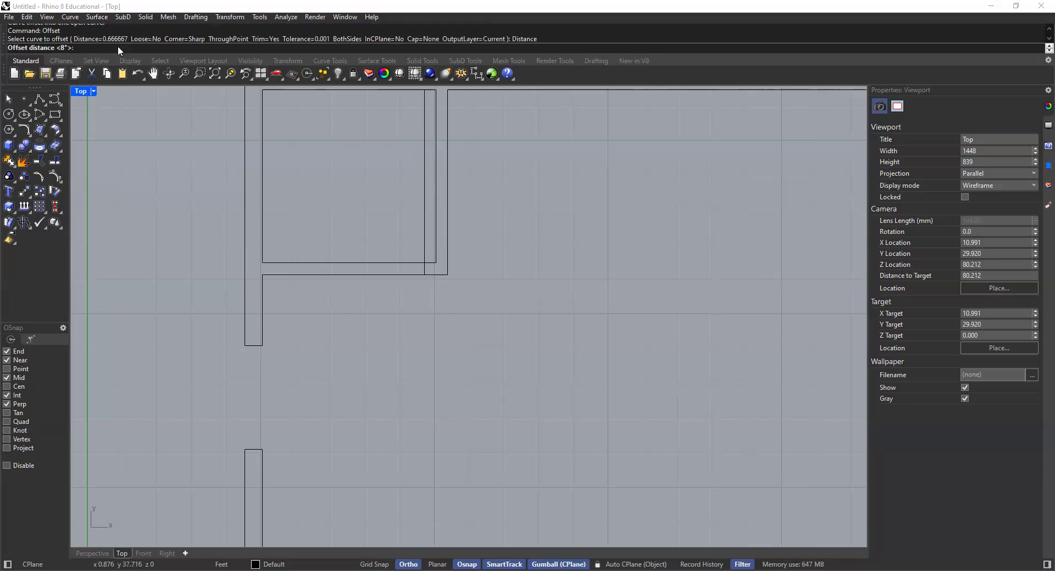
type("2'8")
key("Return")
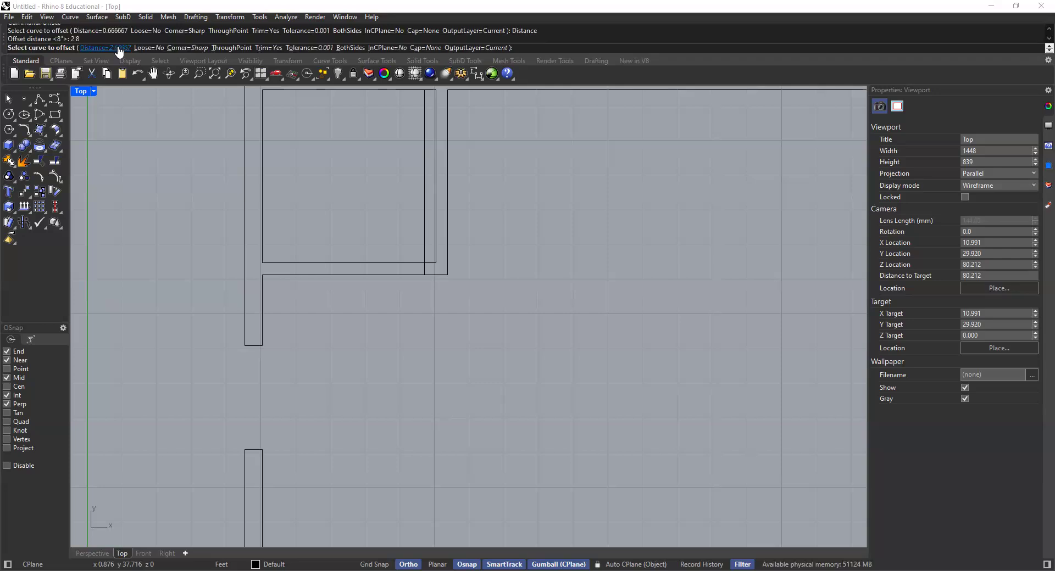
left_click(424, 172)
left_click(306, 224)
Trim the powder room's bottom wall lines between the two vertical guides and the guide ends extending above that wall.
scroll(365, 233, "down", 2)
right_click_drag(369, 237, 389, 250)
type("trim")
key("Return")
left_click_drag(557, 222, 332, 329)
scroll(406, 276, "up", 2)
key("Return")
left_click_drag(406, 254, 397, 297)
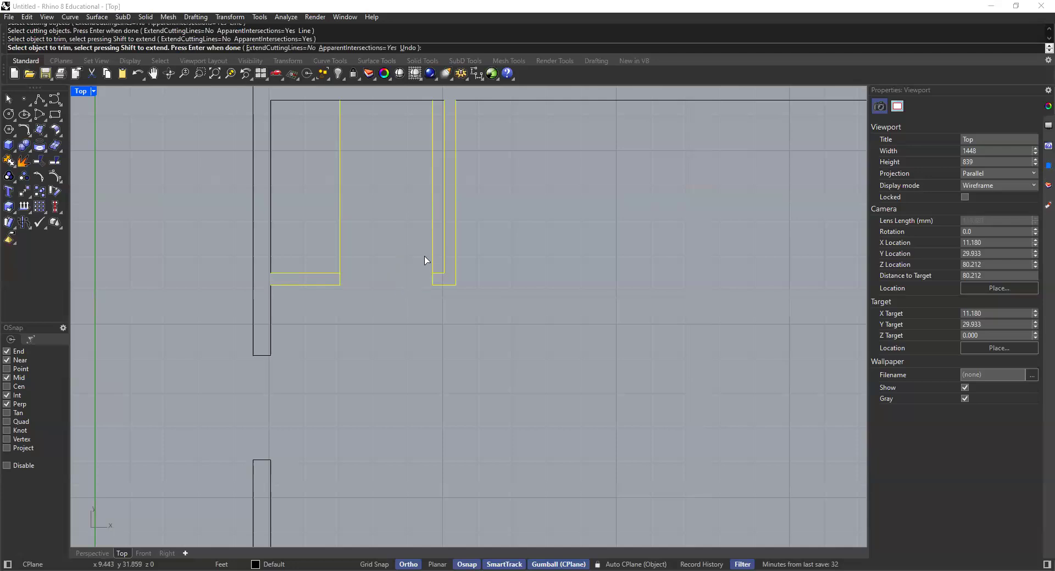
left_click(433, 254)
left_click(340, 238)
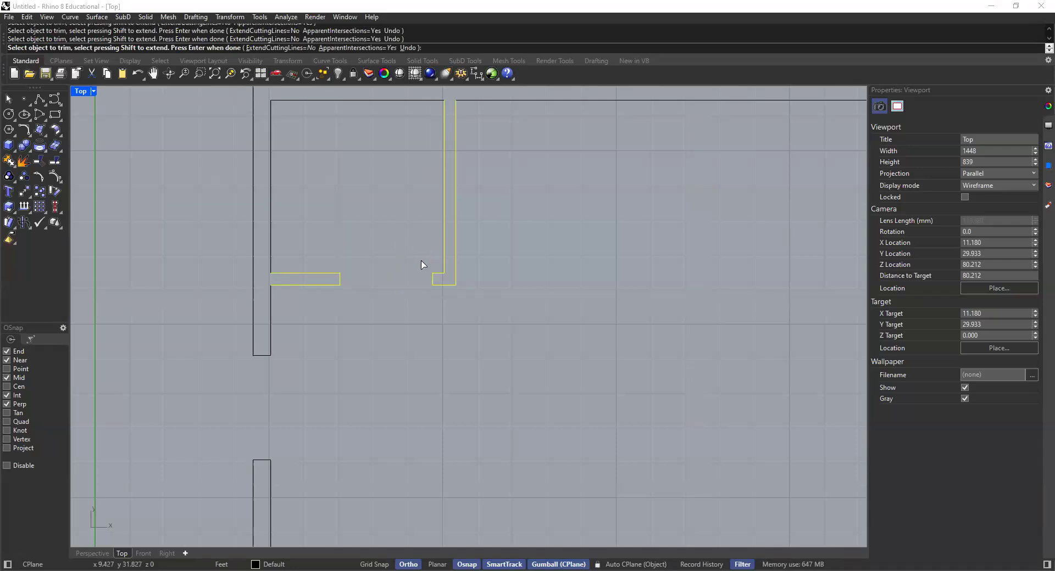
key("Return")
scroll(384, 266, "down", 6)
scroll(434, 293, "down", 4)
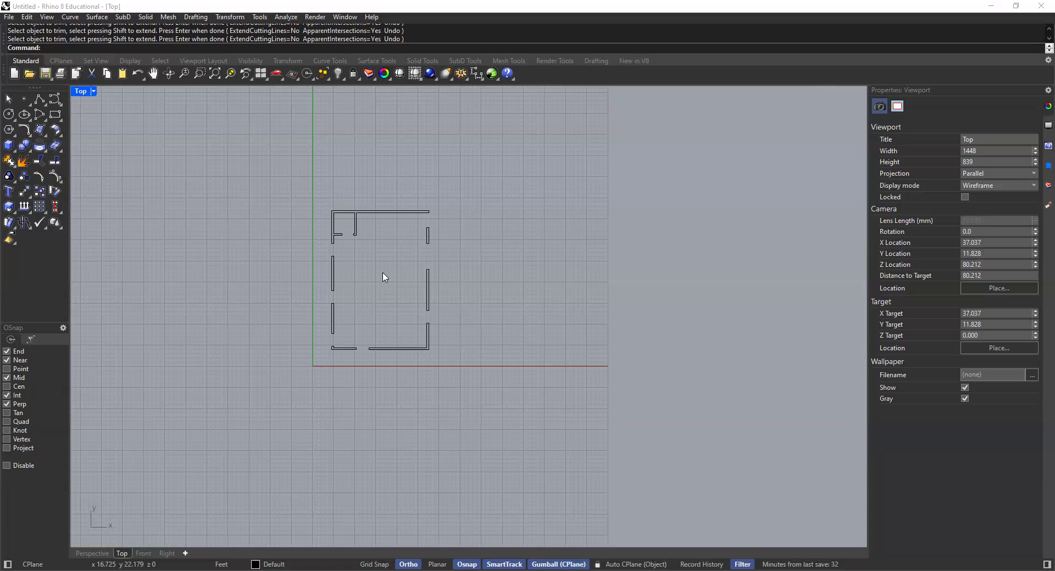
scroll(417, 267, "down", 2)
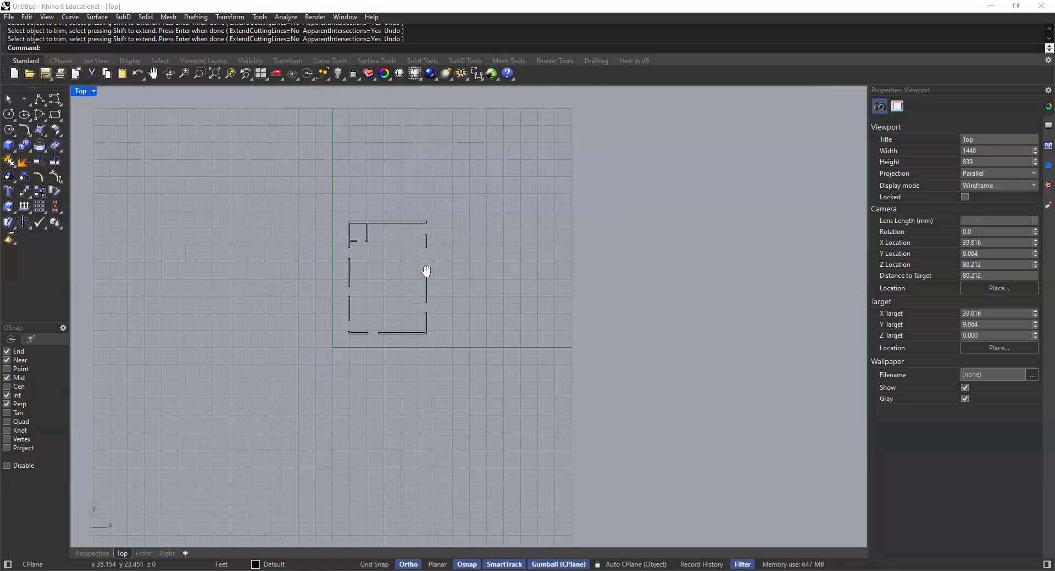
right_click_drag(426, 271, 380, 263)
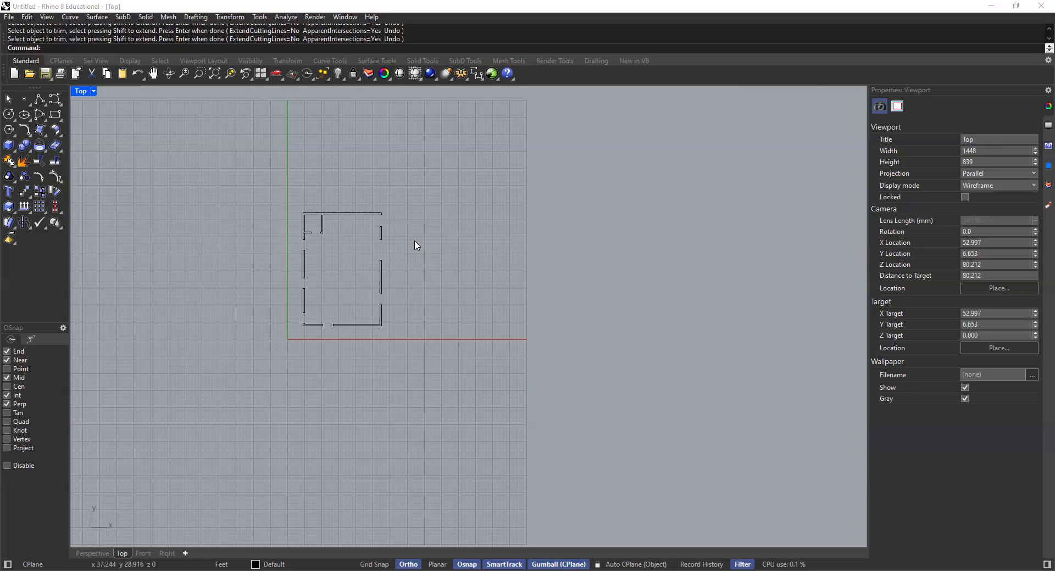
right_click_drag(432, 223, 404, 219)
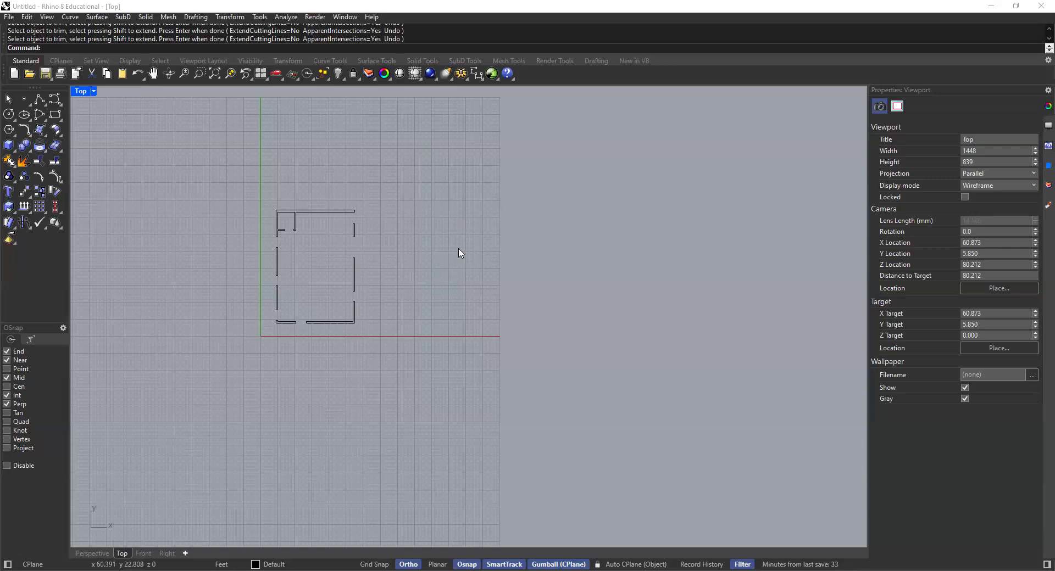
right_click_drag(401, 251, 343, 242)
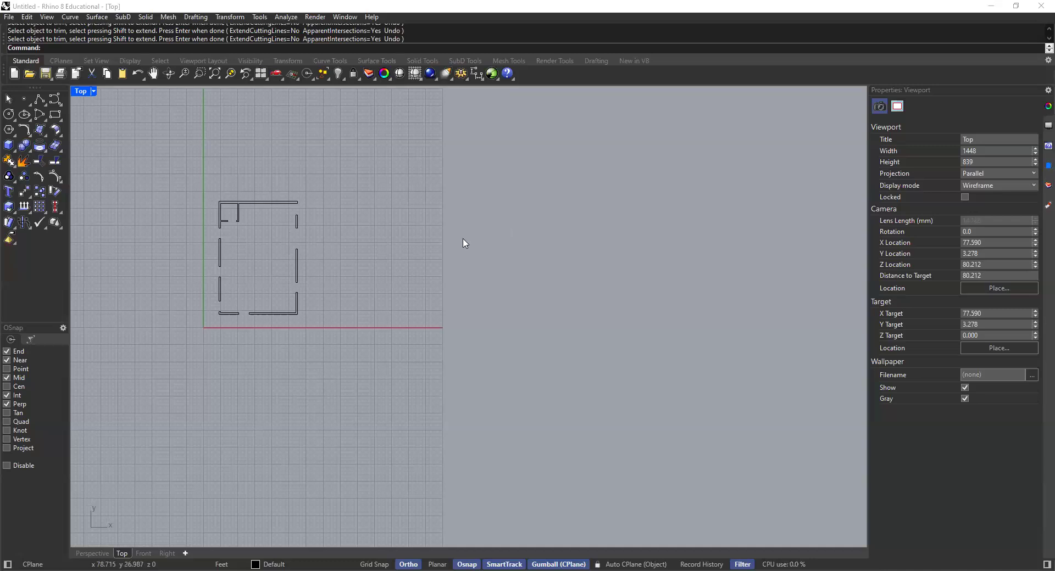
right_click_drag(426, 241, 444, 225)
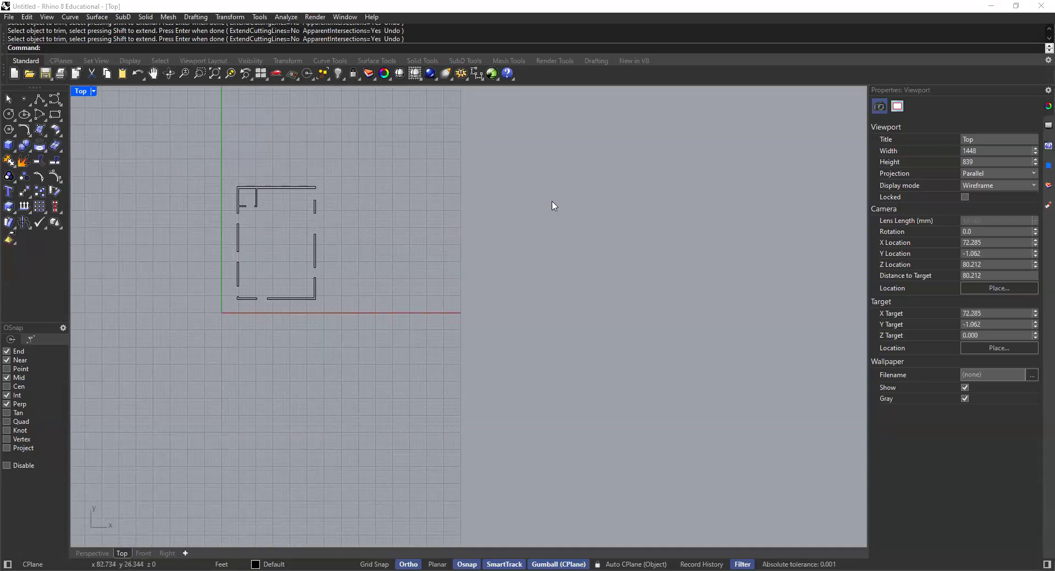
right_click_drag(371, 249, 326, 333)
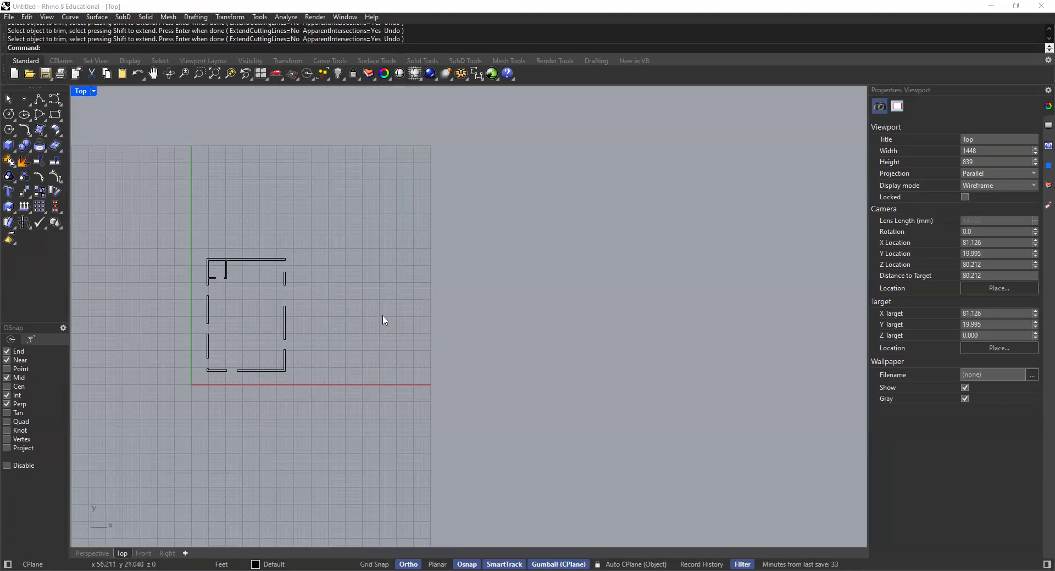
scroll(388, 315, "up", 2)
right_click_drag(412, 274, 394, 219)
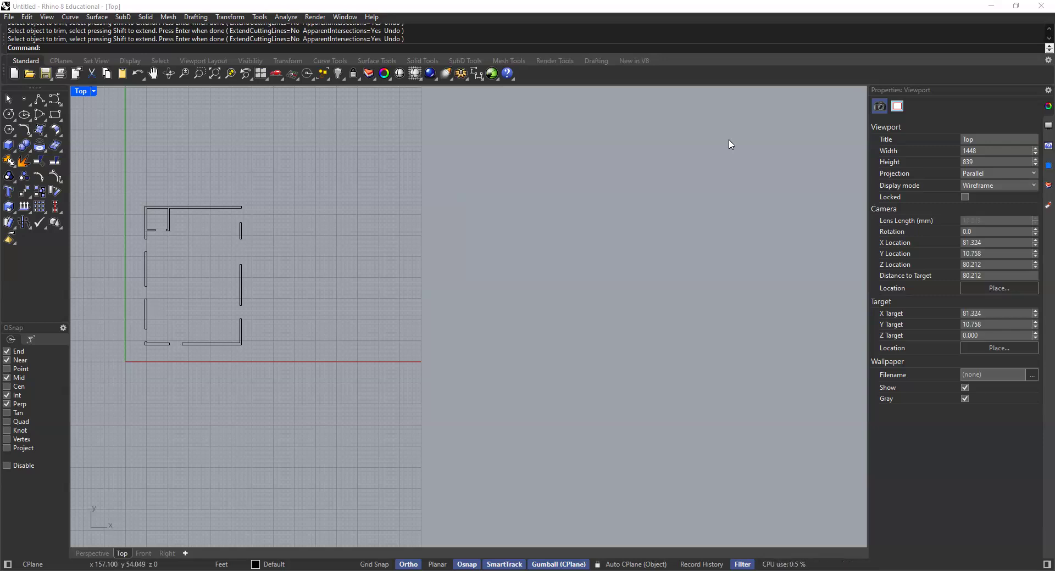
Switch to the browser and show page 2 of Arc11_HouseAssignment.pdf.
key("alt+Tab")
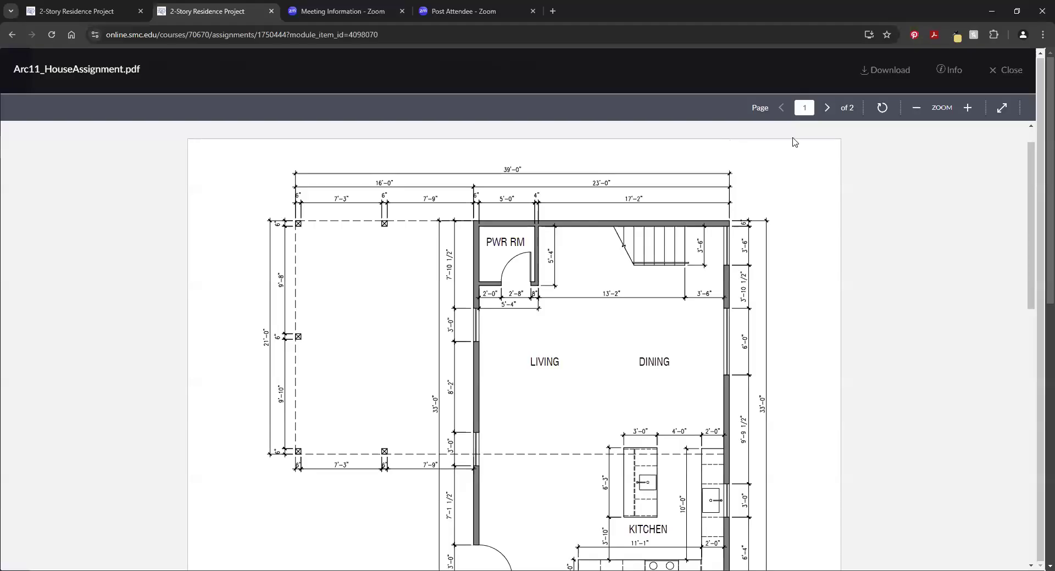
left_click(826, 108)
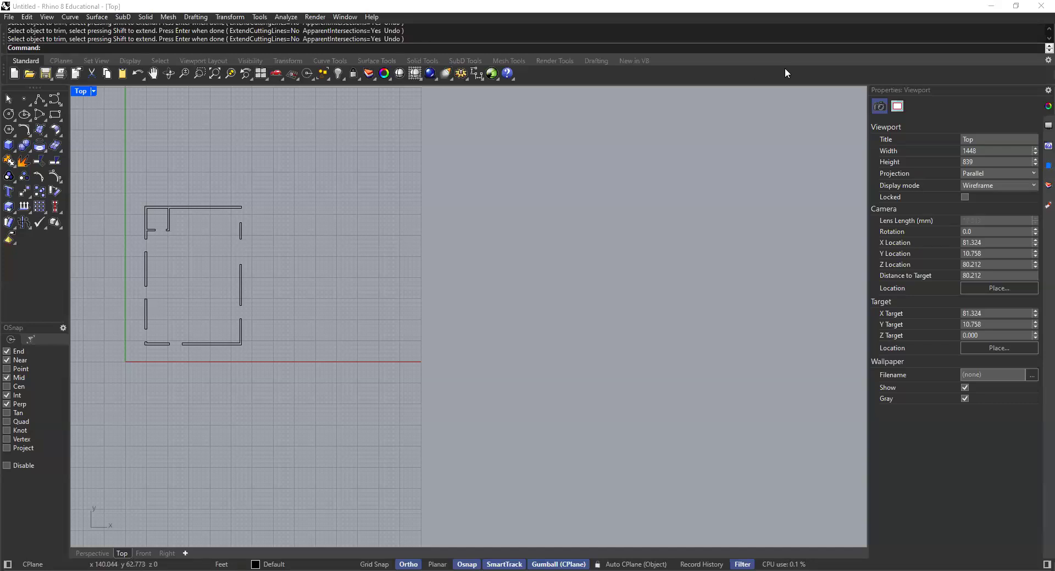
Start a polyline outline in the empty area right of the first-floor plan, running 21' up and 41' to the left.
scroll(325, 204, "up", 4)
right_click_drag(315, 243, 372, 210)
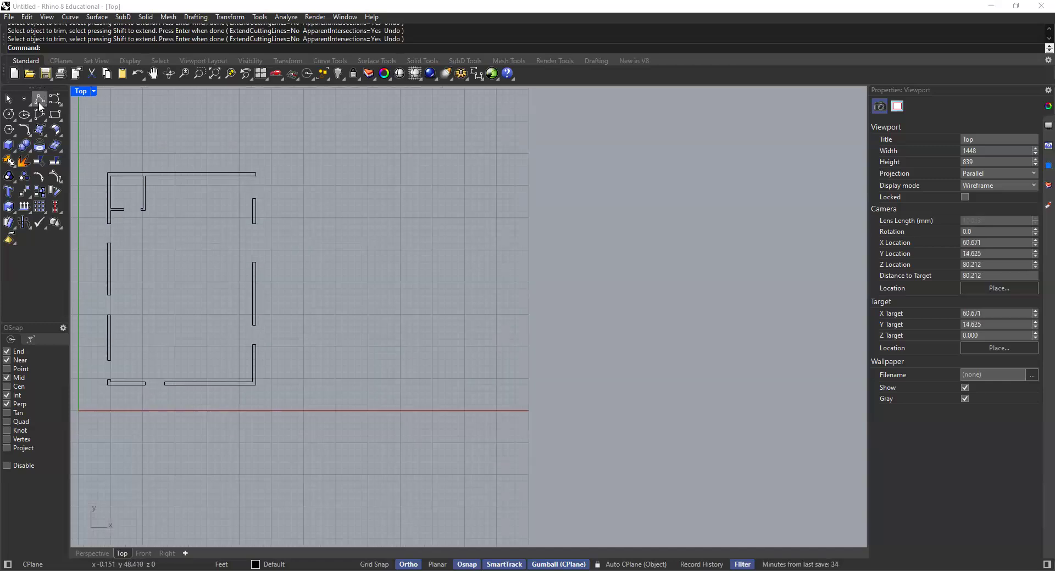
left_click(38, 98)
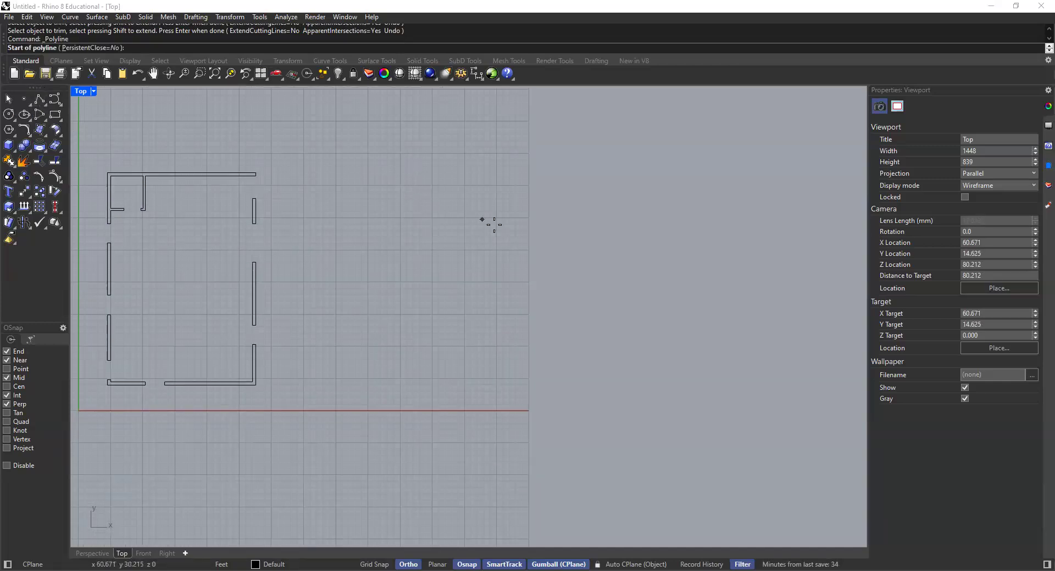
right_click_drag(471, 236, 426, 231)
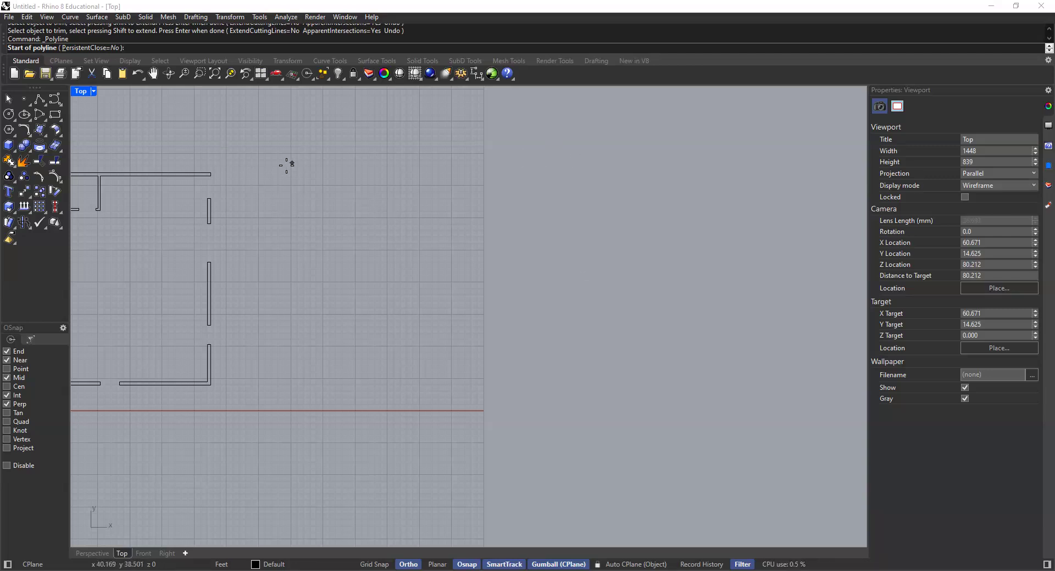
scroll(425, 208, "down", 2)
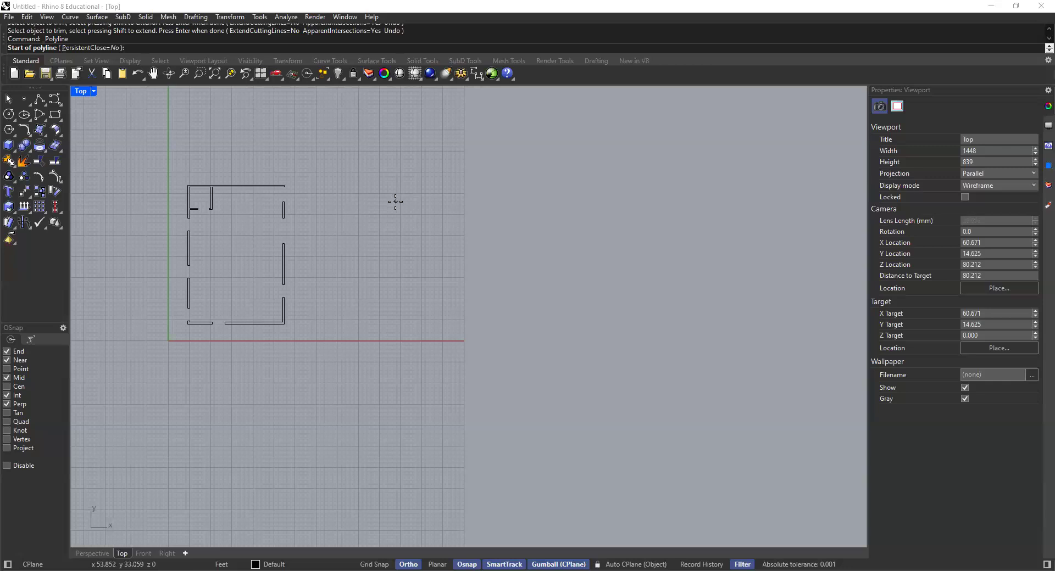
right_click_drag(552, 233, 511, 262)
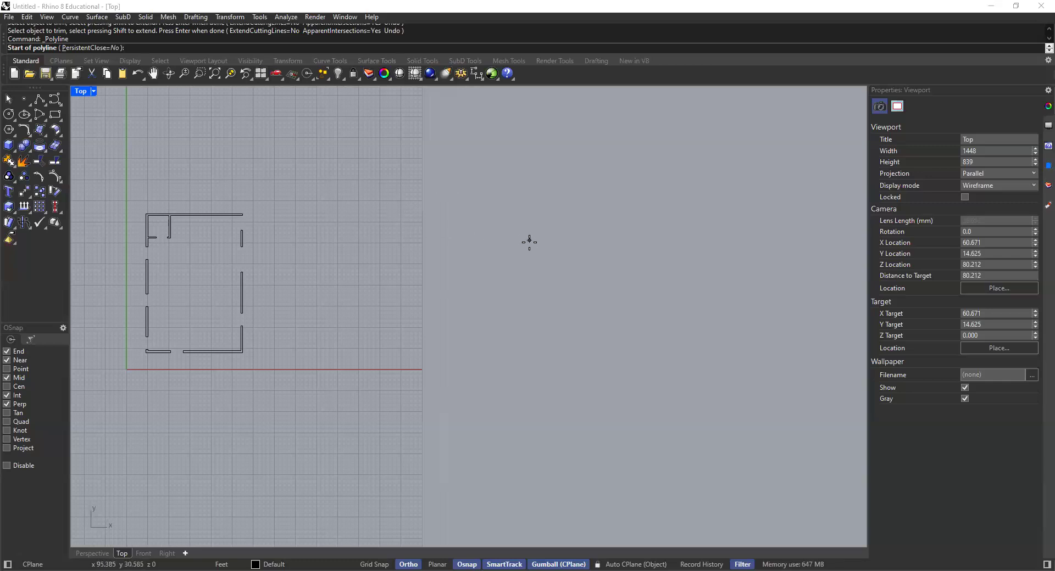
left_click(547, 284)
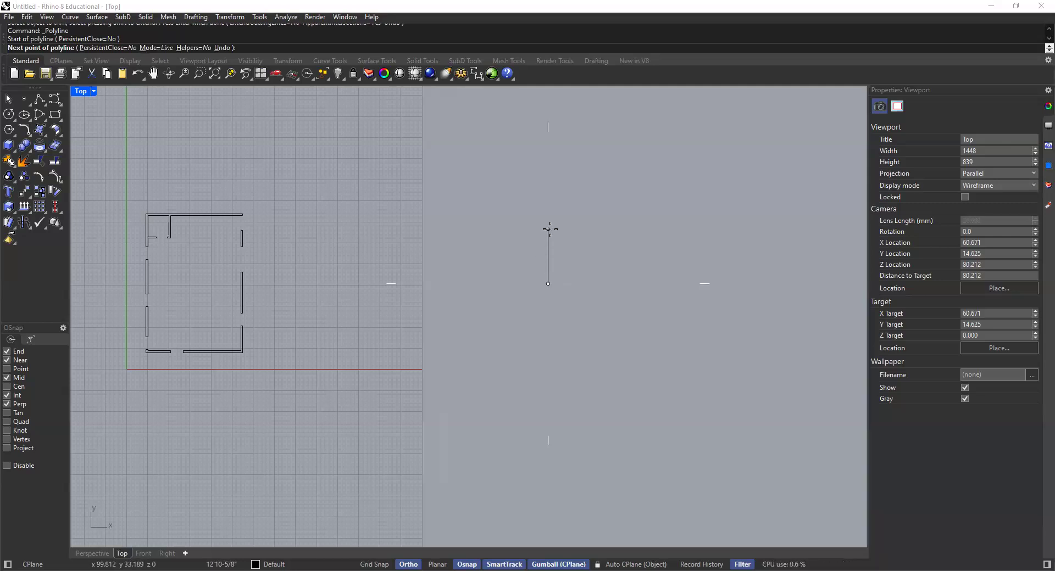
type("21")
key("Return")
left_click(535, 199)
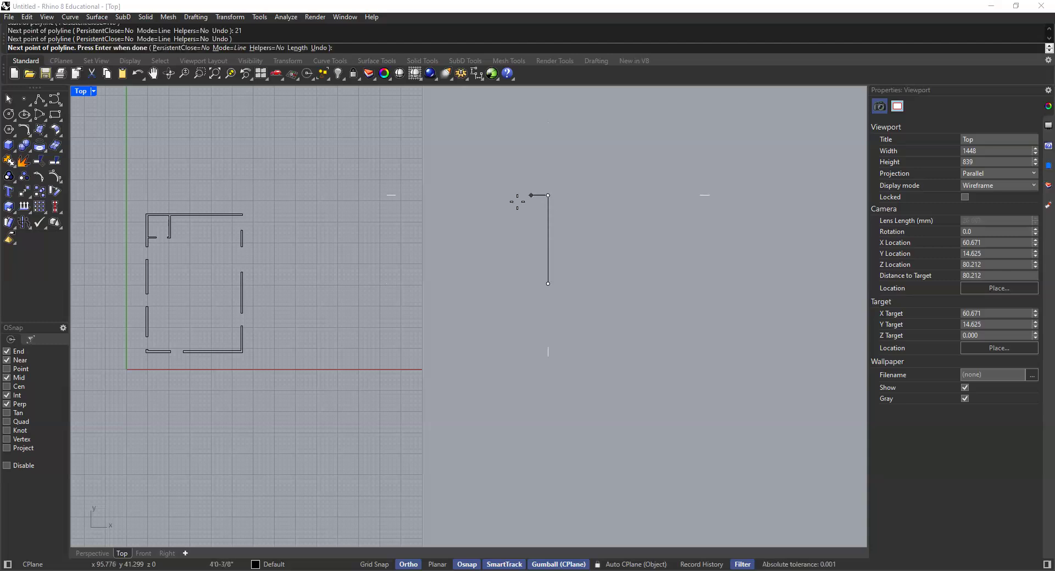
type("41")
key("Return")
left_click(400, 182)
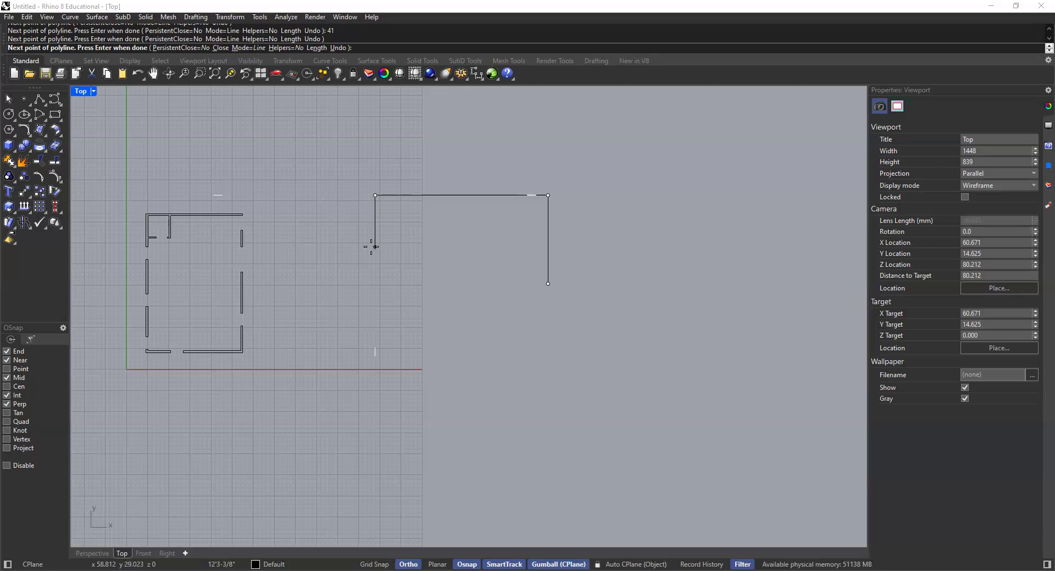
Continue the outline 12'6" down, 8' to the right and 8'6" down, and close it at its starting point.
type("12'6")
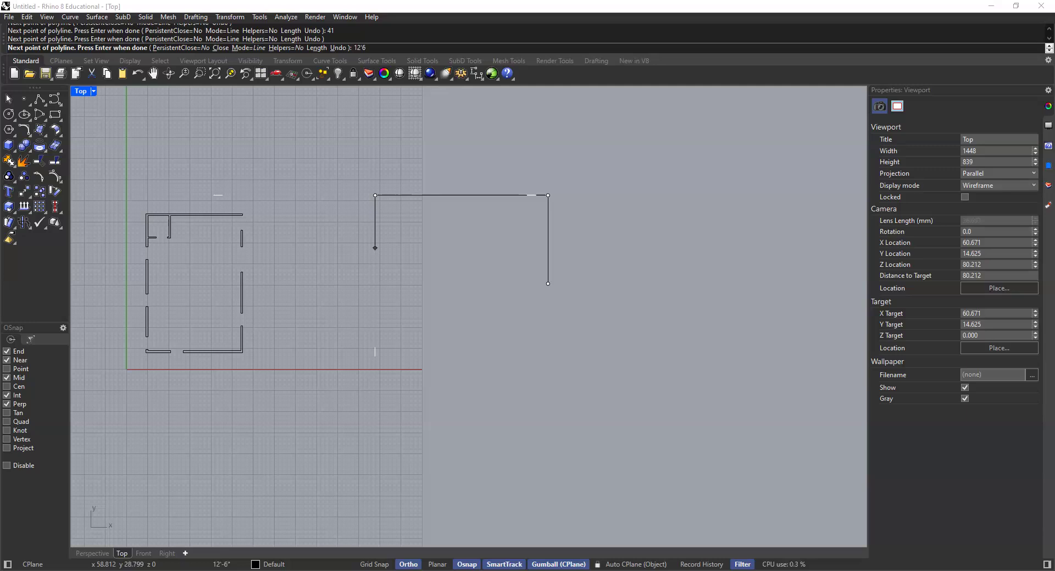
key("Return")
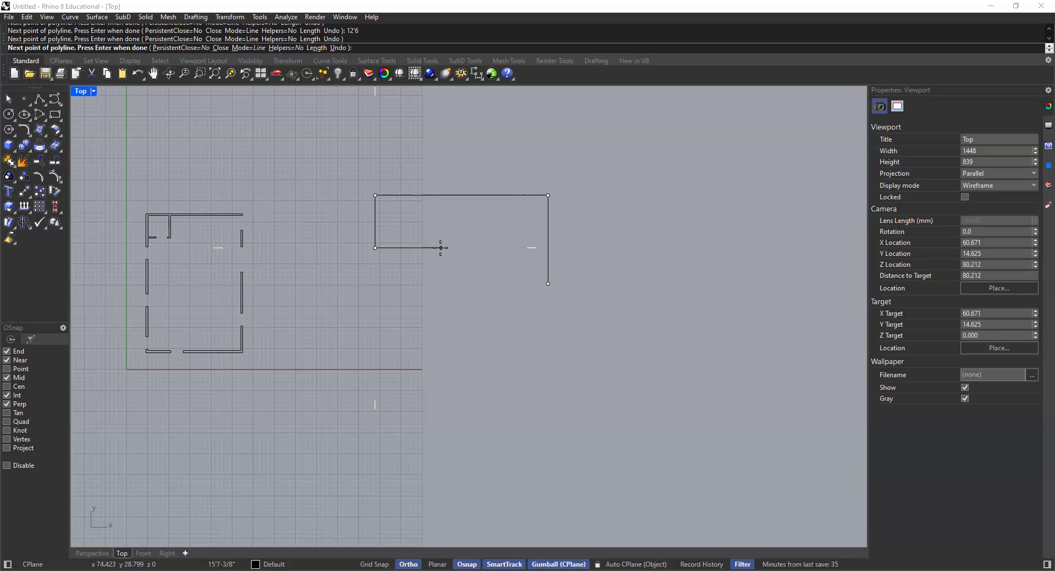
type("8")
key("Return")
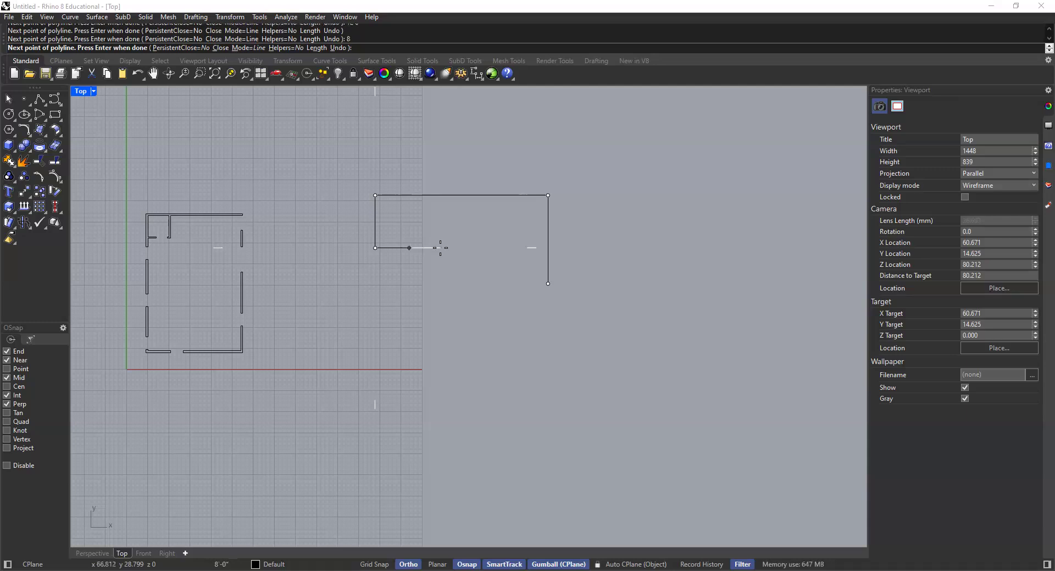
left_click(437, 248)
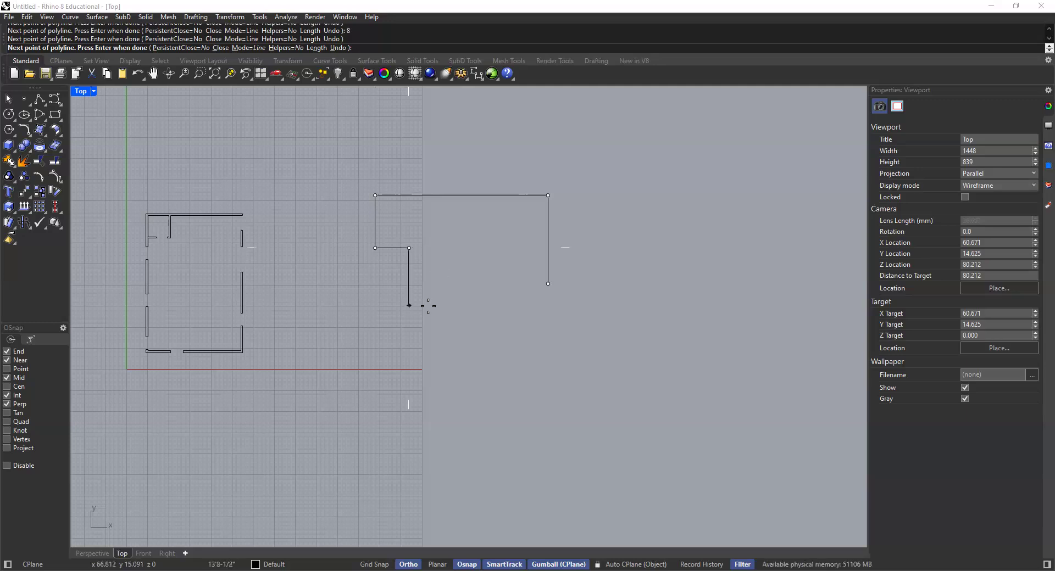
type("8'6")
key("Return")
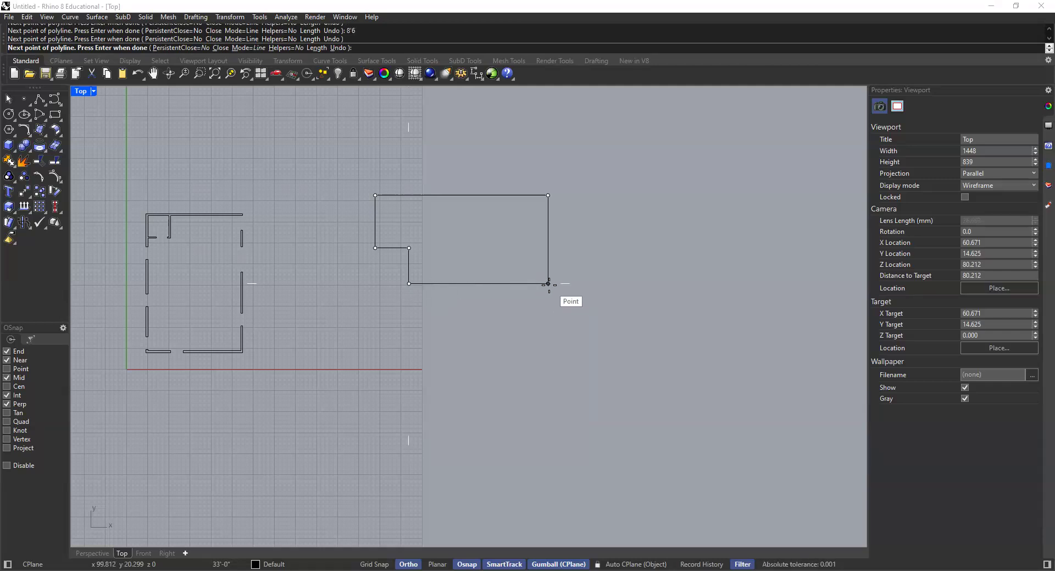
left_click(548, 284)
Offset the closed second-floor outline 6" inward to form the exterior wall thickness.
scroll(559, 298, "up", 5)
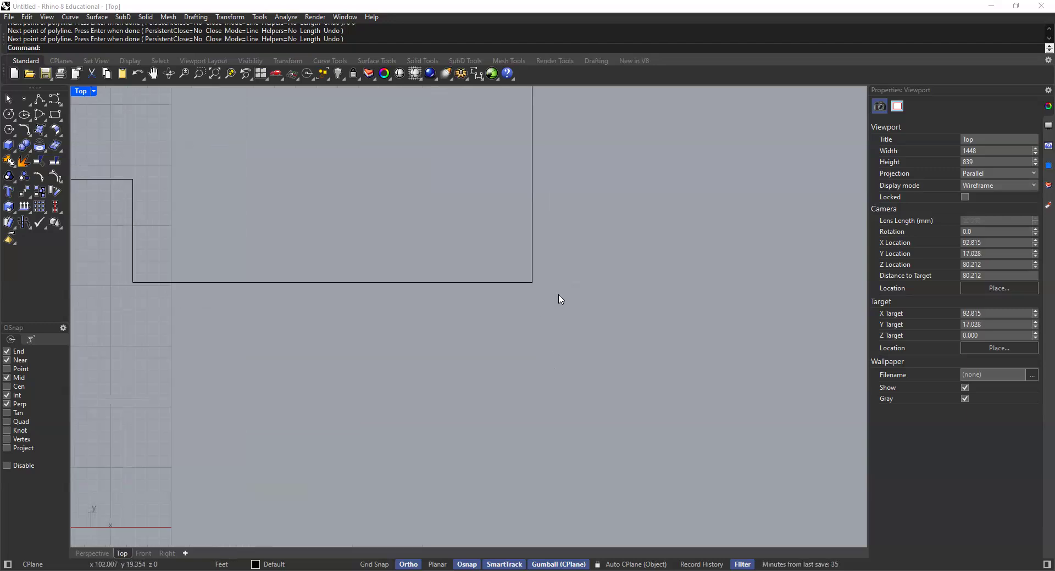
left_click(523, 280)
scroll(548, 309, "down", 13)
left_click(547, 318)
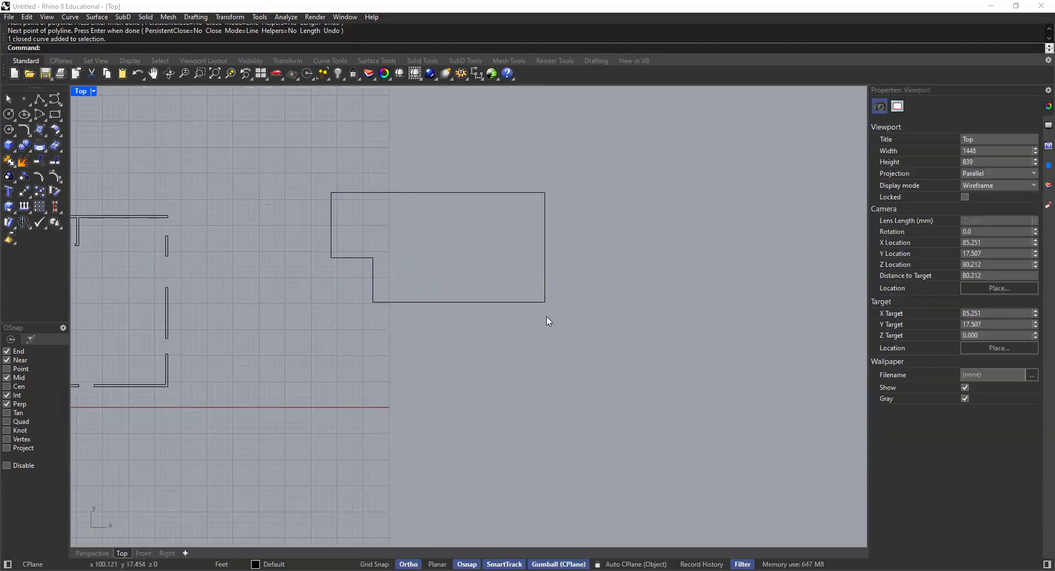
scroll(434, 214, "up", 2)
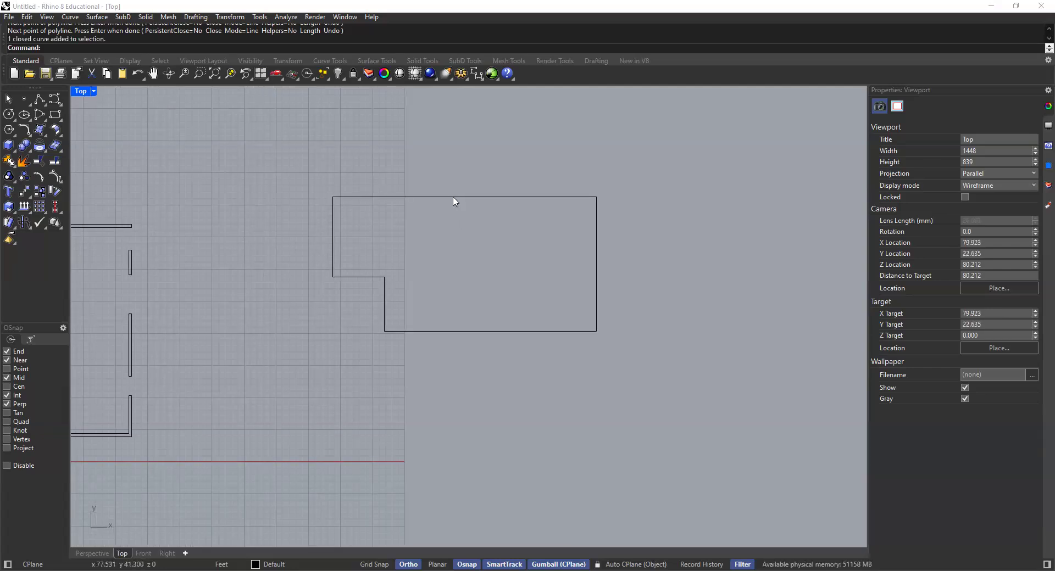
left_click(454, 200)
type("Offset")
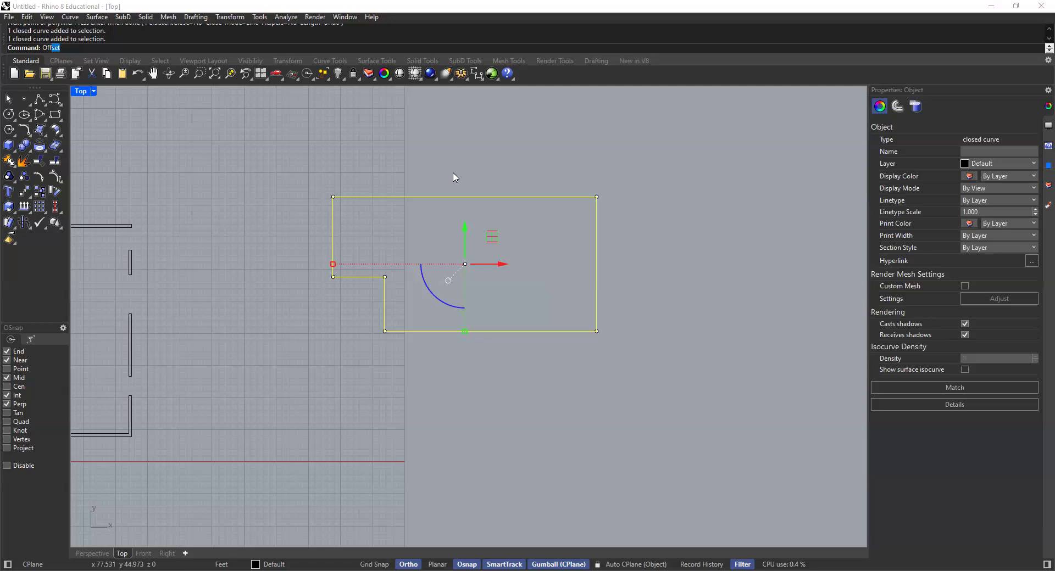
key("Return")
left_click(79, 48)
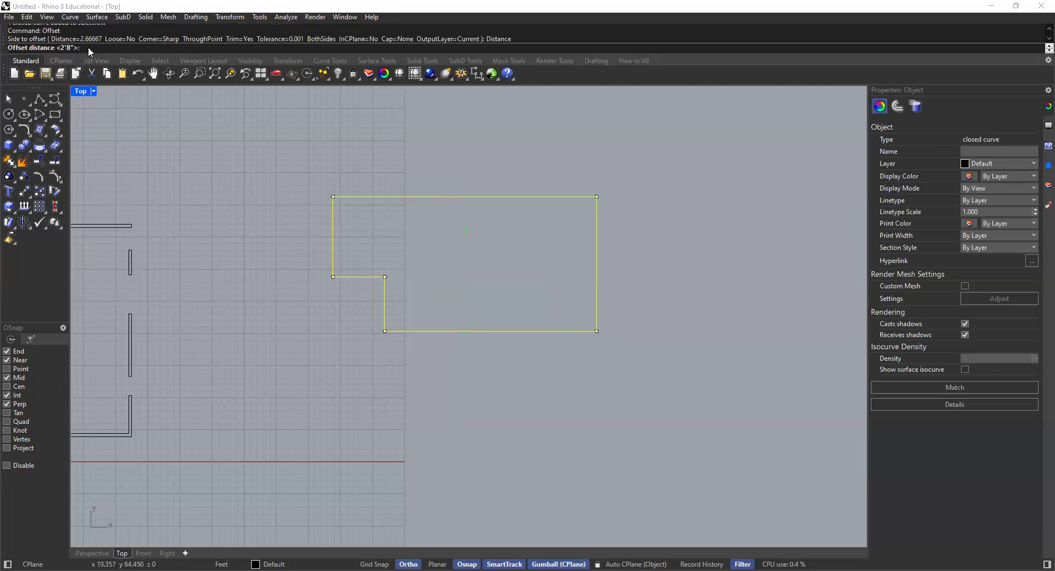
type("6\"")
key("Return")
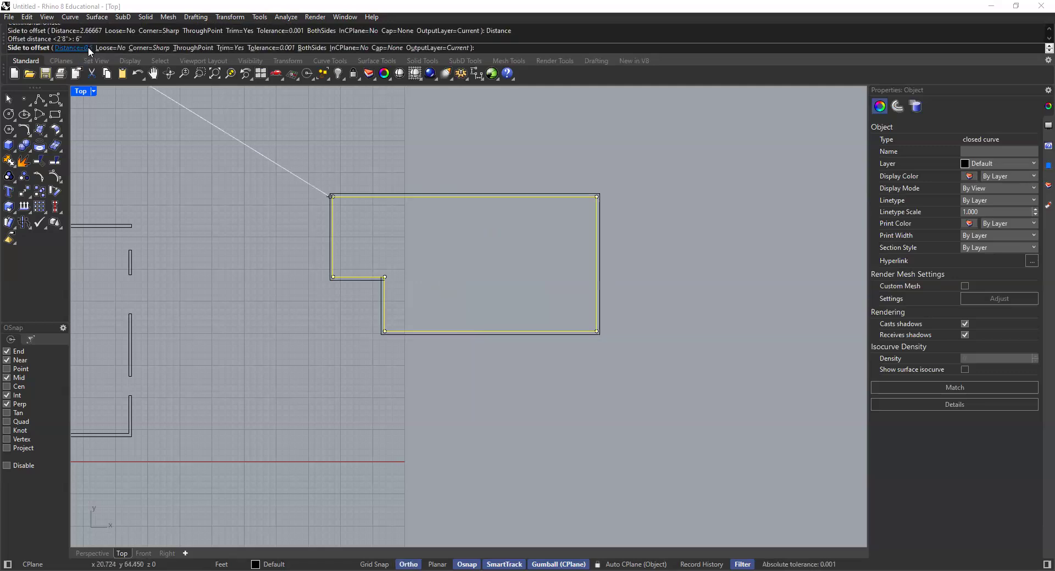
left_click(414, 230)
key("Escape")
scroll(443, 292, "down", 1)
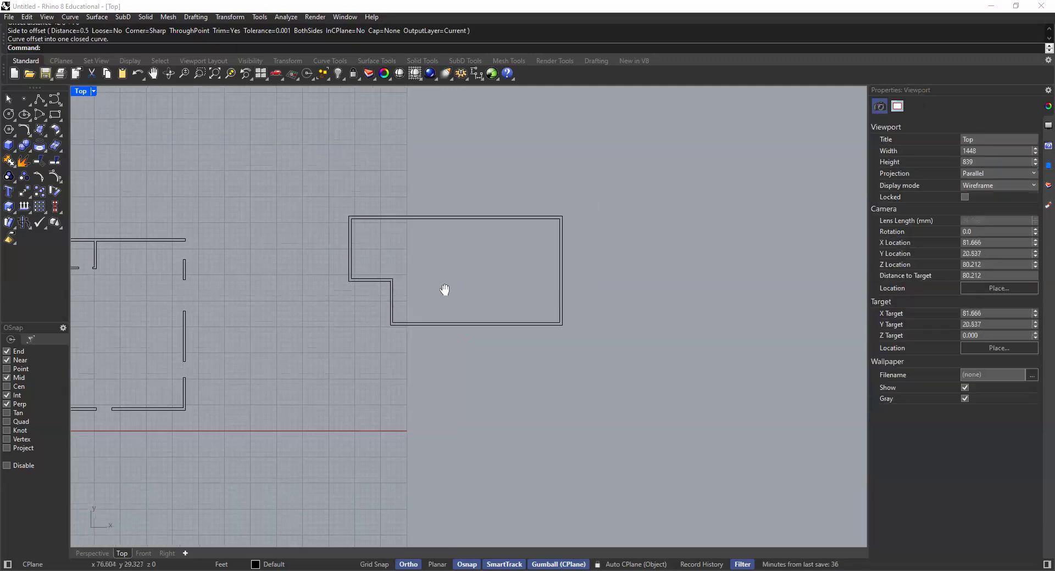
scroll(370, 290, "up", 5)
scroll(418, 296, "down", 6)
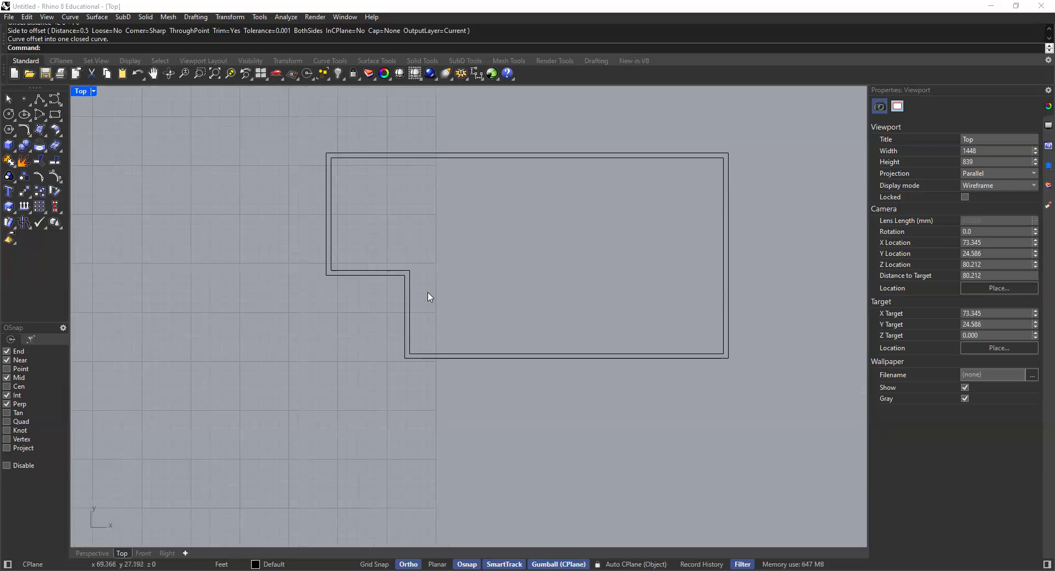
left_click_drag(418, 290, 406, 291)
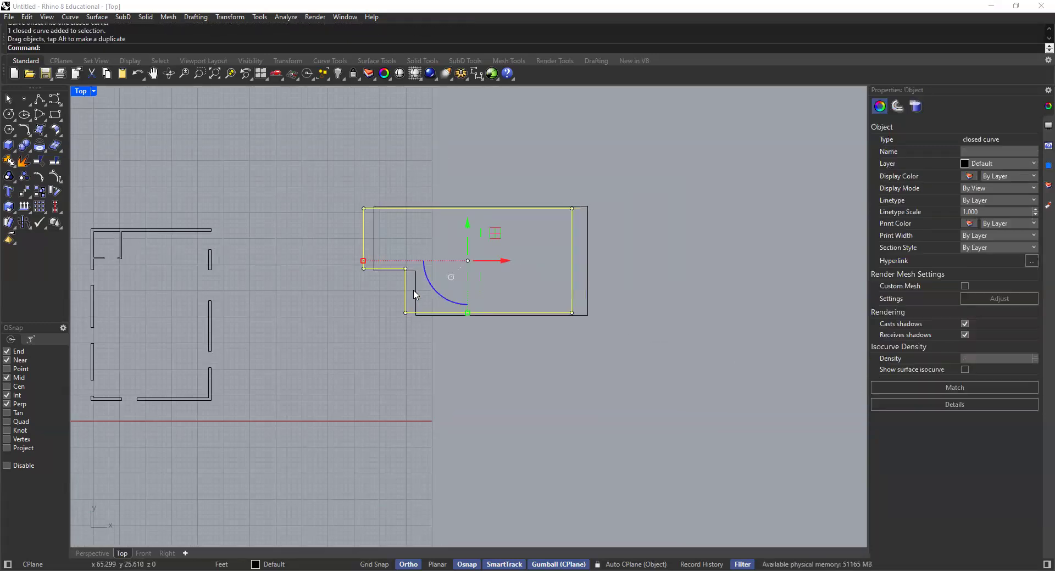
left_click(415, 176)
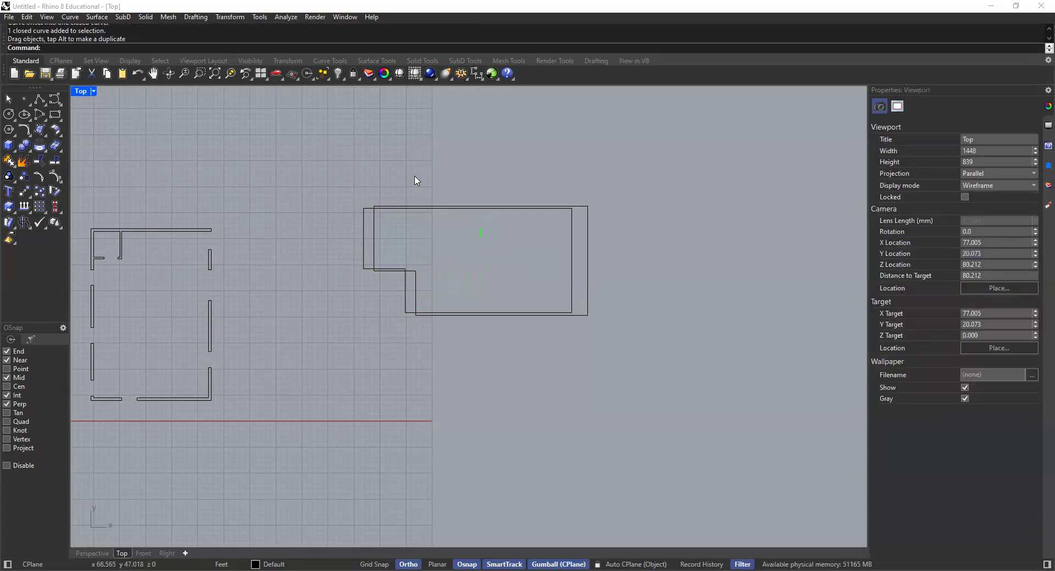
key("ctrl+z")
left_click(416, 178)
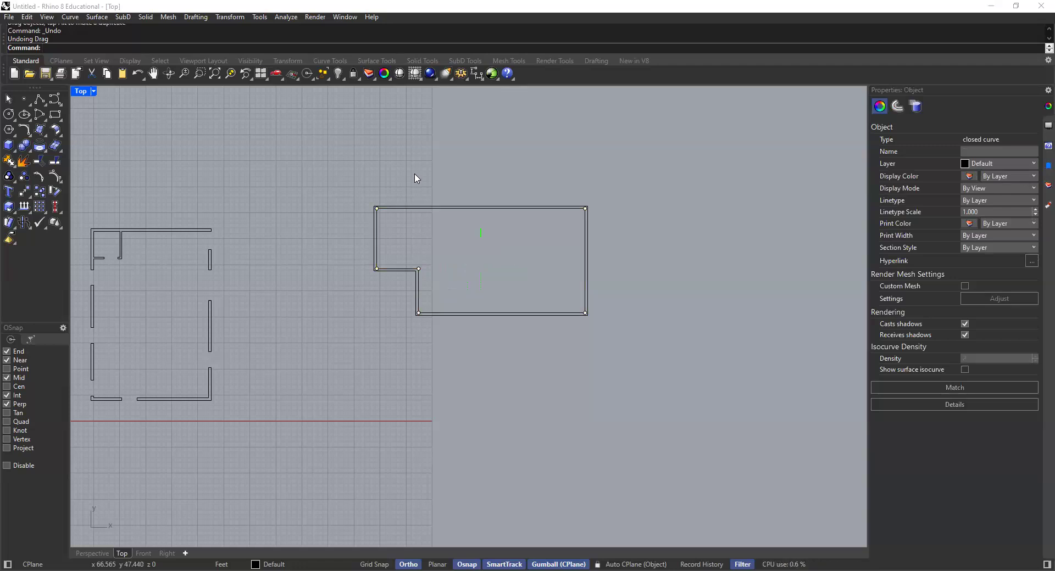
Explode the inner and outer wall outlines into individual segments and check that single segments can be selected.
scroll(434, 225, "up", 3)
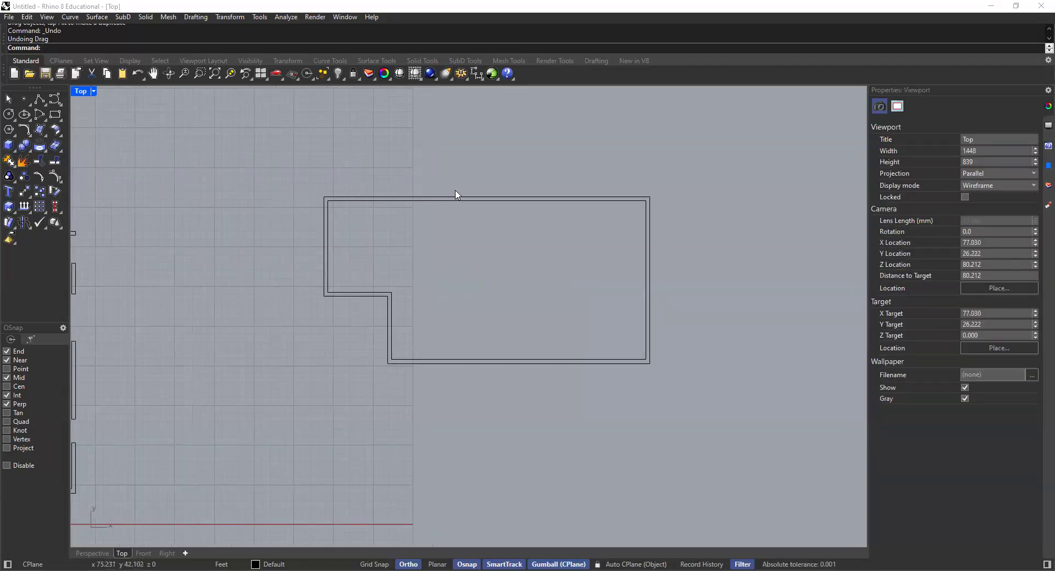
left_click_drag(457, 196, 437, 226)
right_click_drag(449, 223, 407, 226)
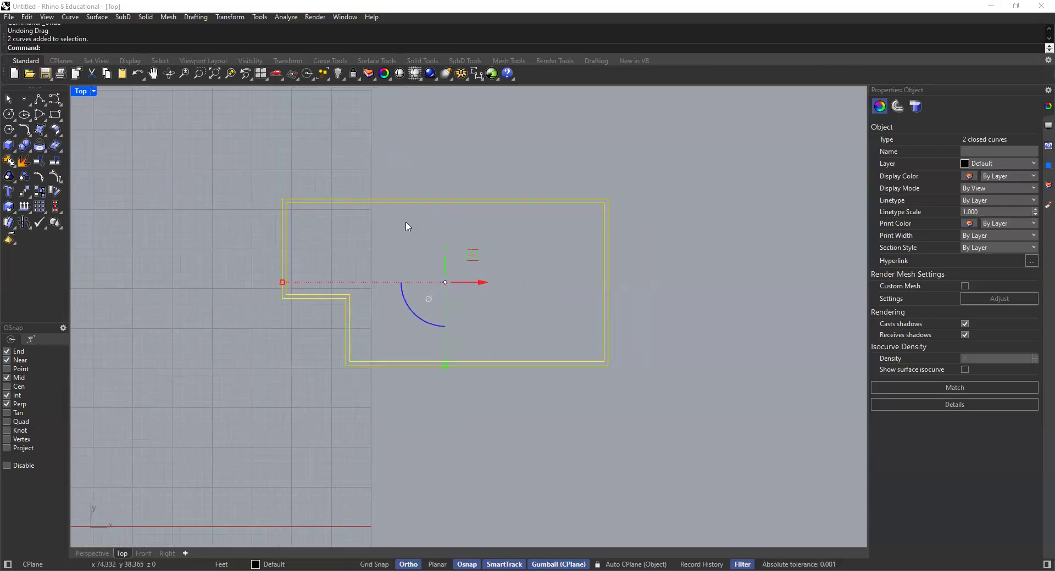
type("Explode")
key("Return")
left_click(419, 200)
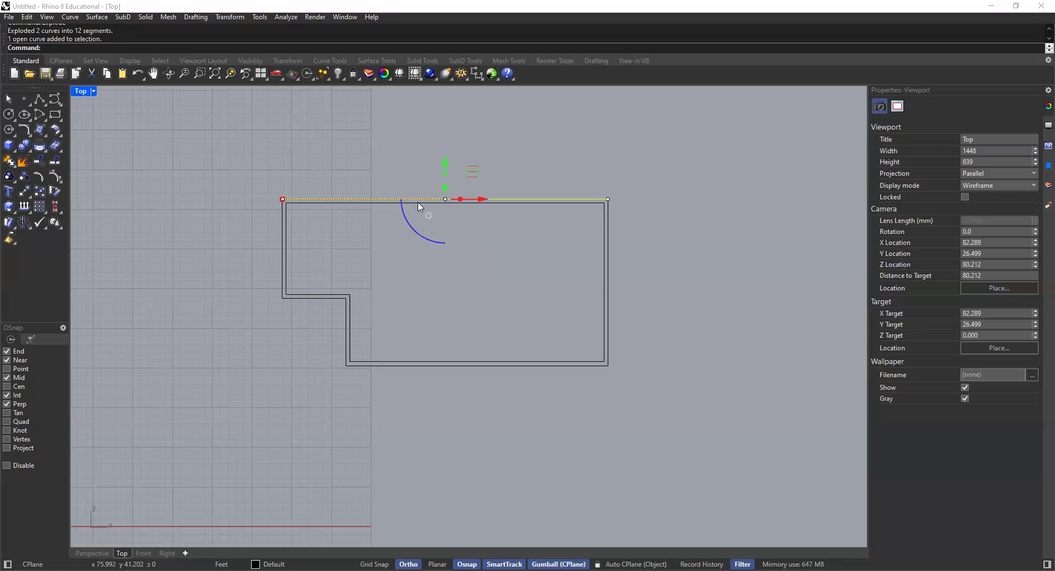
left_click(325, 252)
left_click(286, 252)
left_click(320, 275)
left_click(327, 299)
left_click(377, 328)
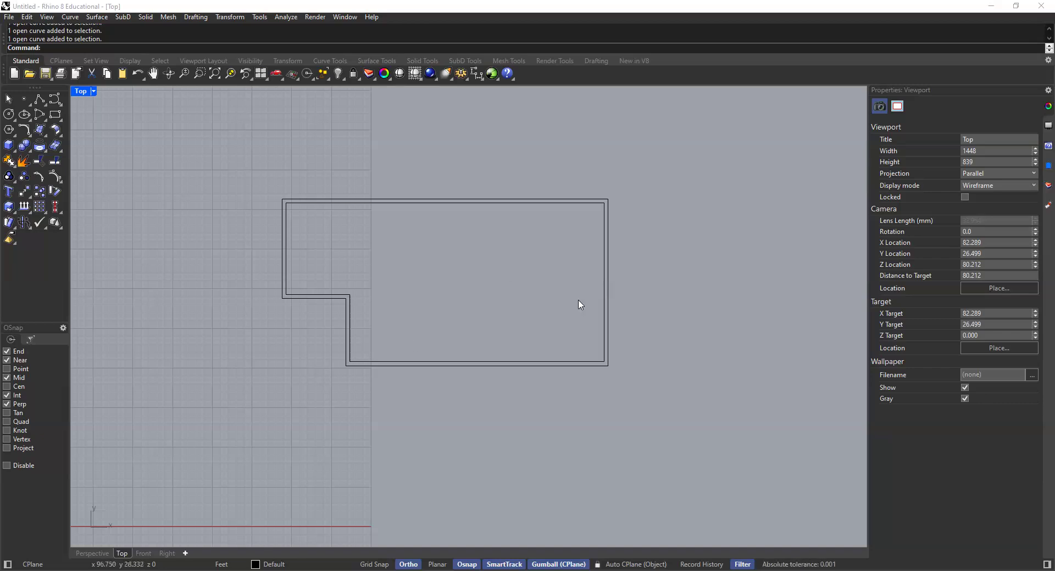
Offset the inner line of the east exterior wall 12 feet into the building.
scroll(550, 324, "up", 2)
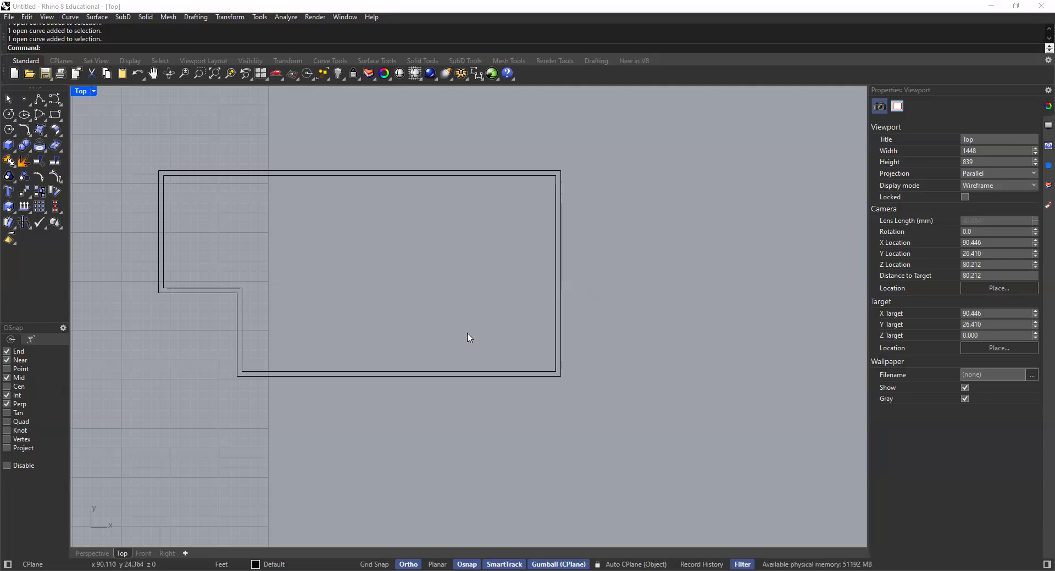
type("offset")
key("Return")
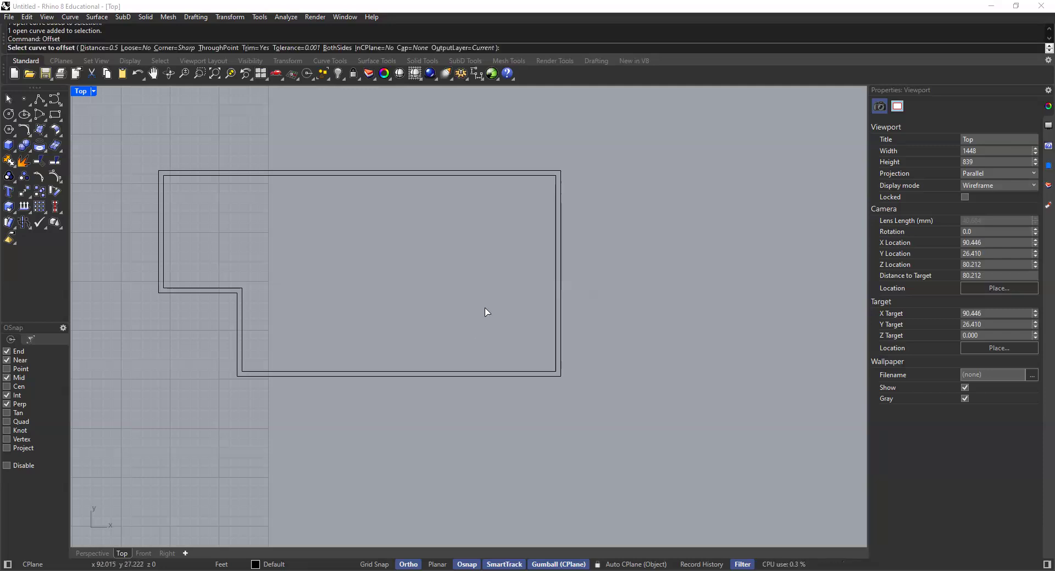
left_click(555, 272)
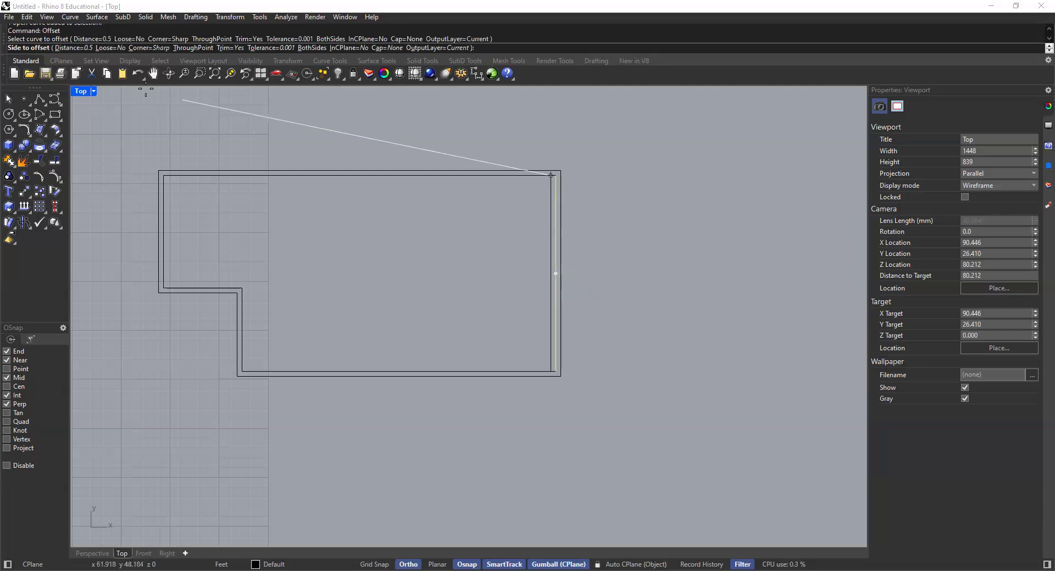
left_click(80, 47)
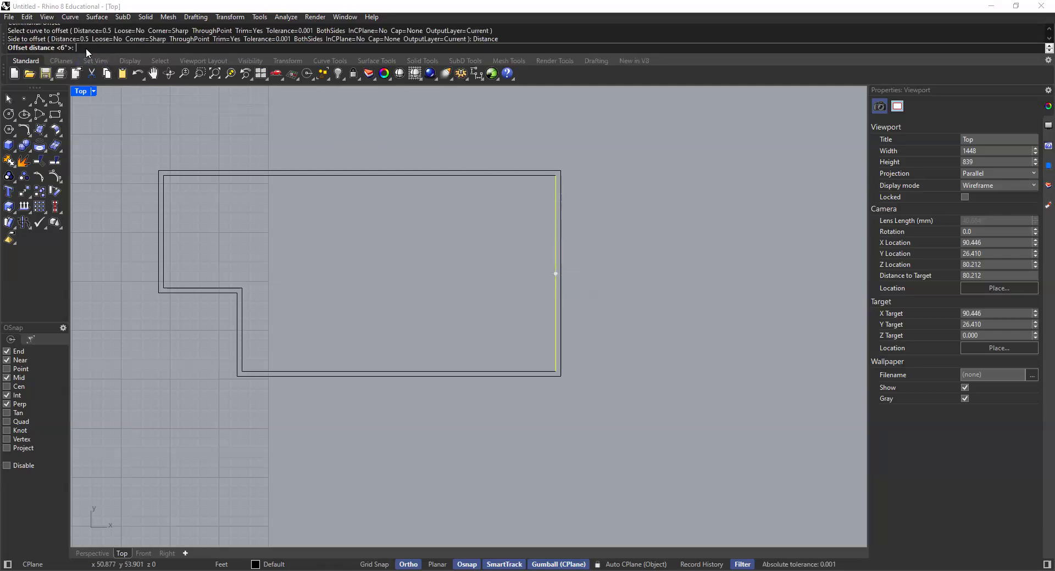
type("12")
key("Return")
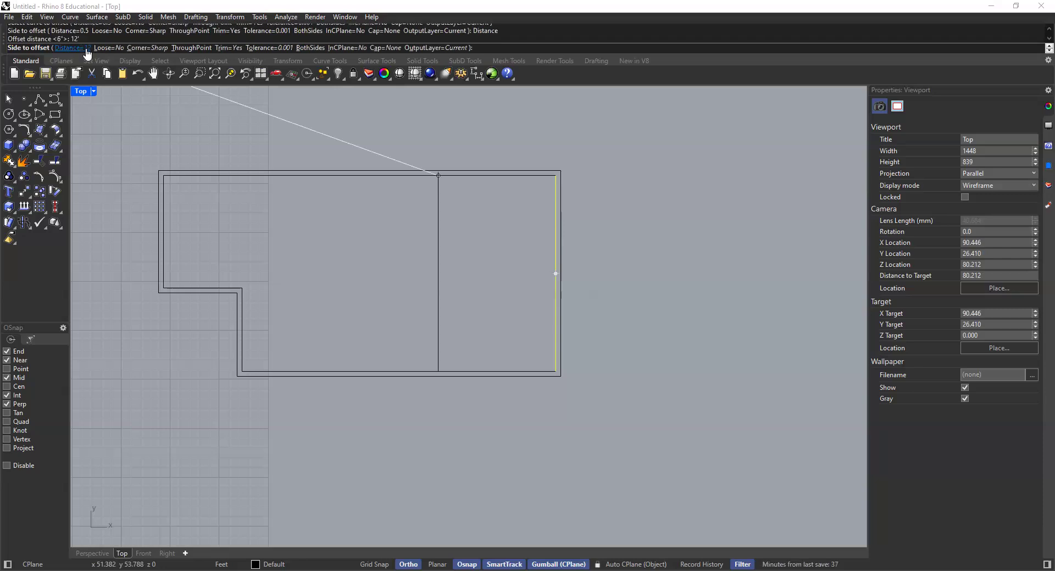
left_click(345, 247)
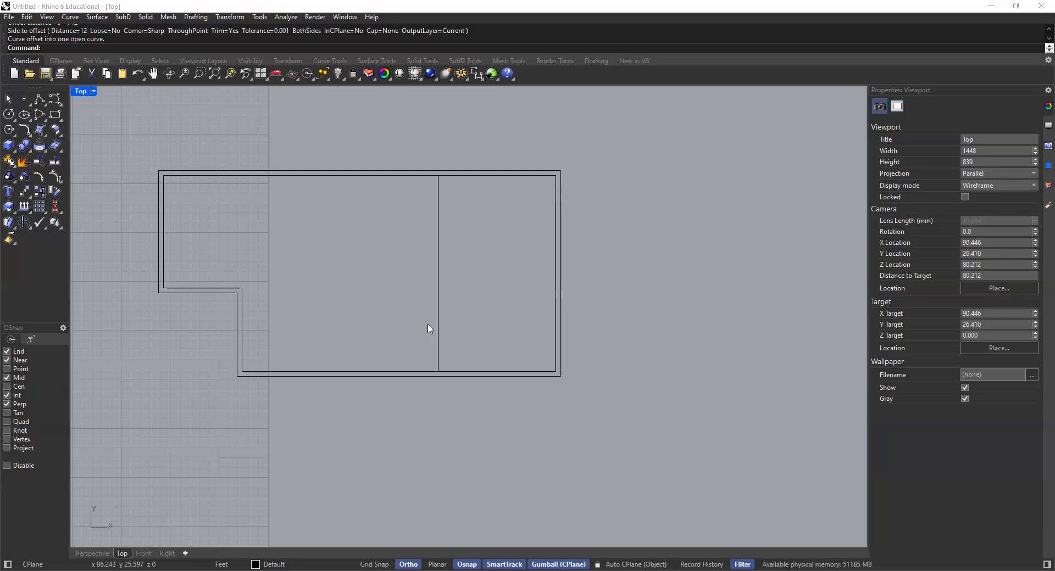
Offset the new partition line 4" to the west to give the interior wall its thickness.
scroll(421, 315, "up", 5)
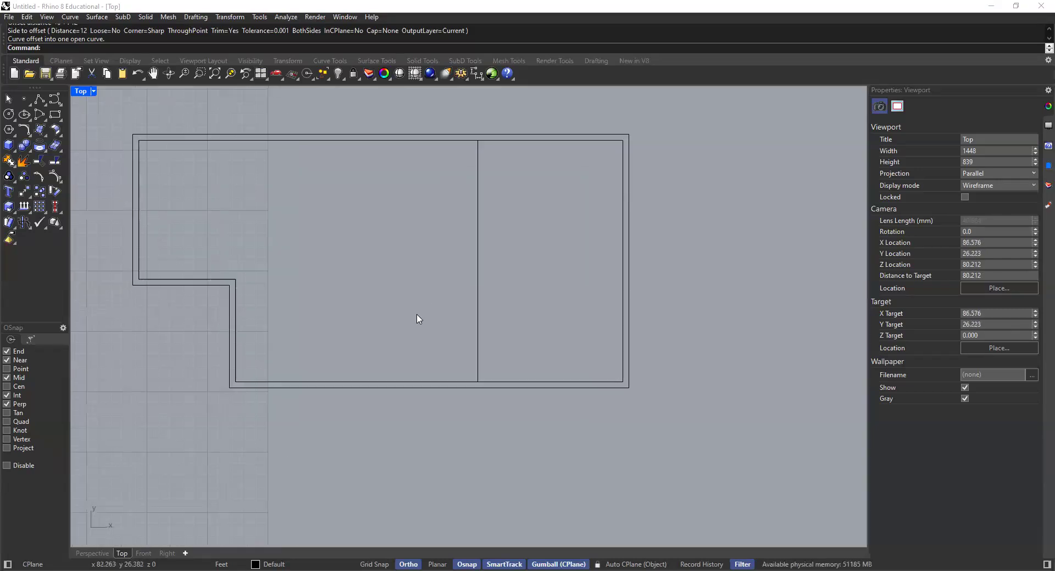
type("Offset")
key("Return")
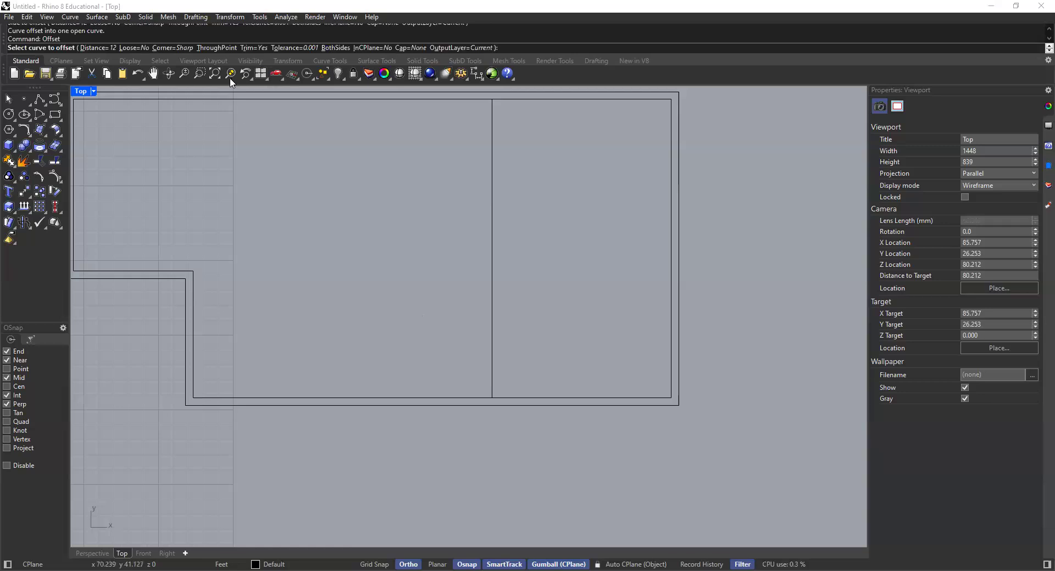
left_click(107, 47)
type("4\"")
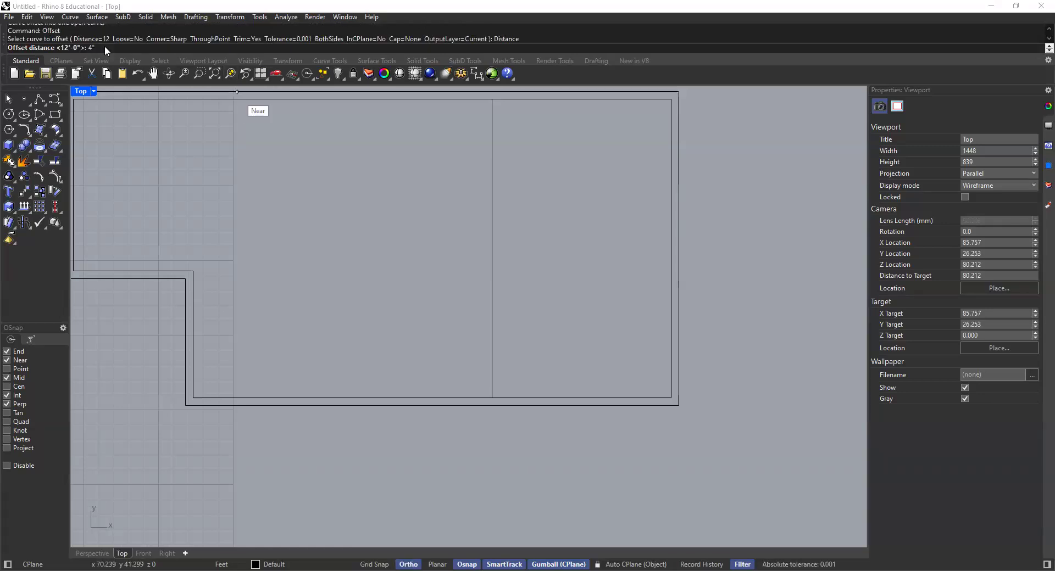
key("Return")
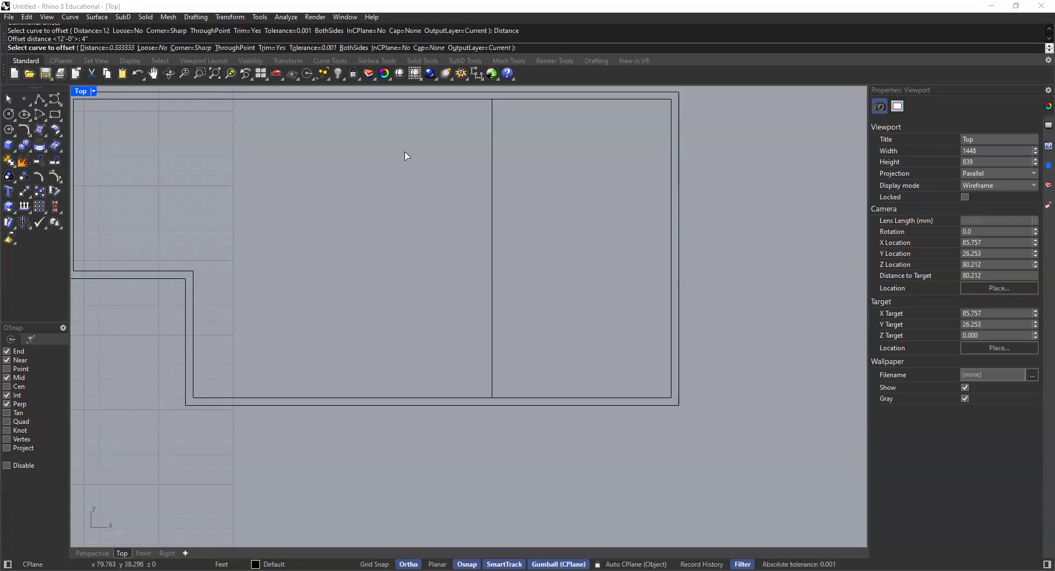
left_click(492, 228)
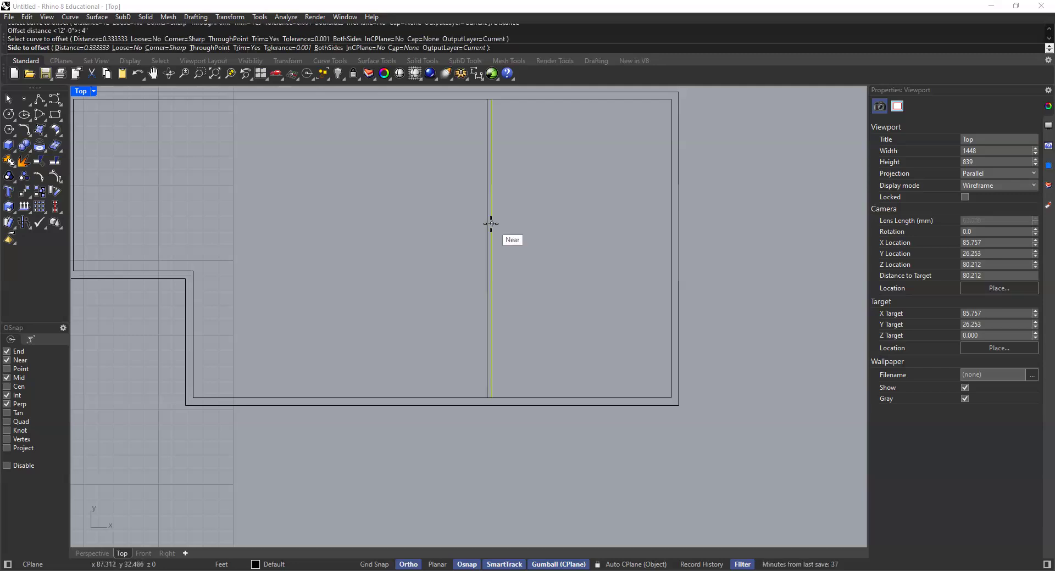
left_click(427, 223)
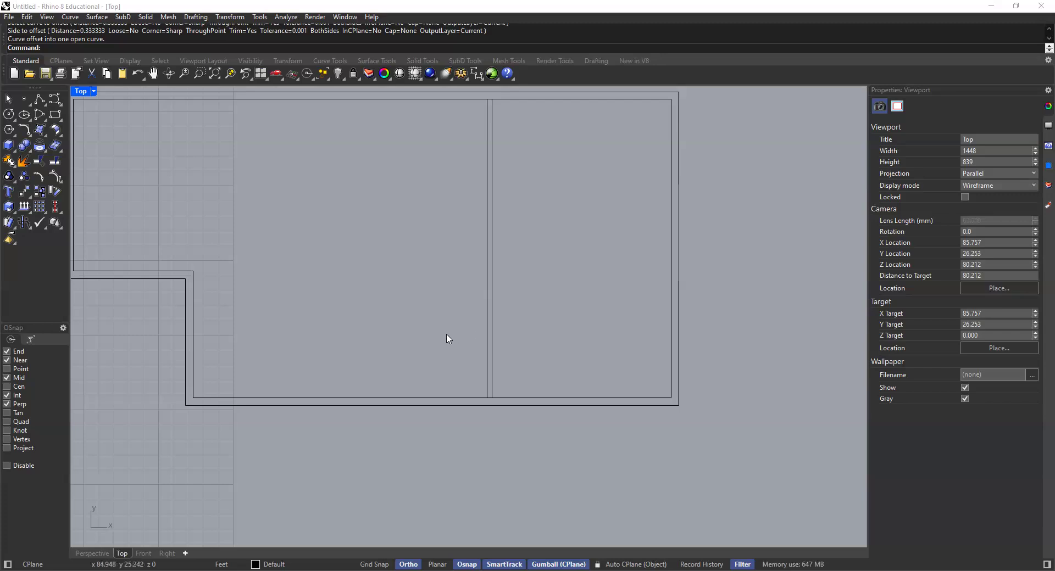
Offset the west face of the 4" partition wall 6 feet further west.
right_click_drag(447, 341, 469, 344)
type("Offset")
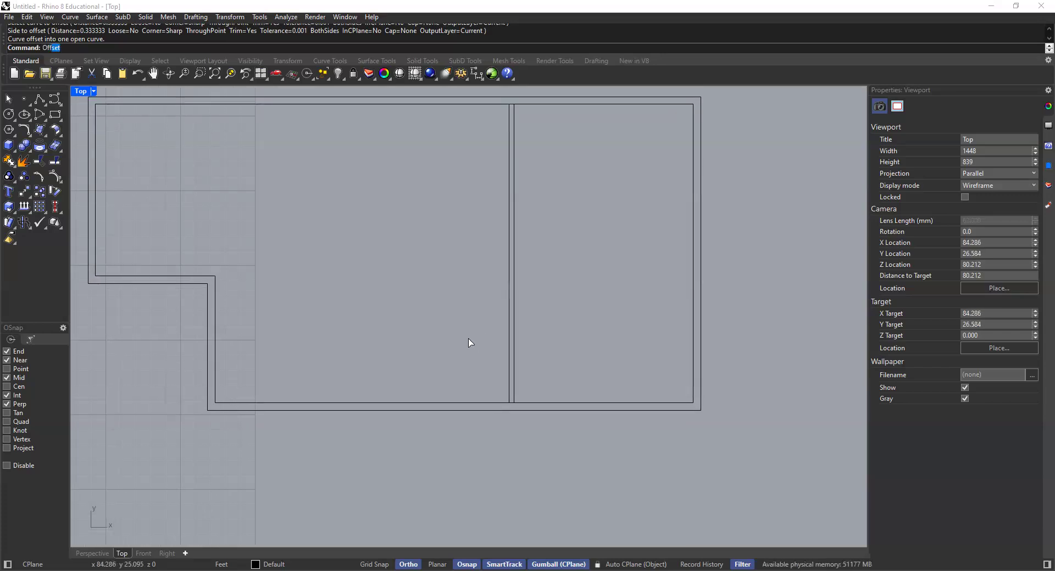
key("Return")
left_click(113, 48)
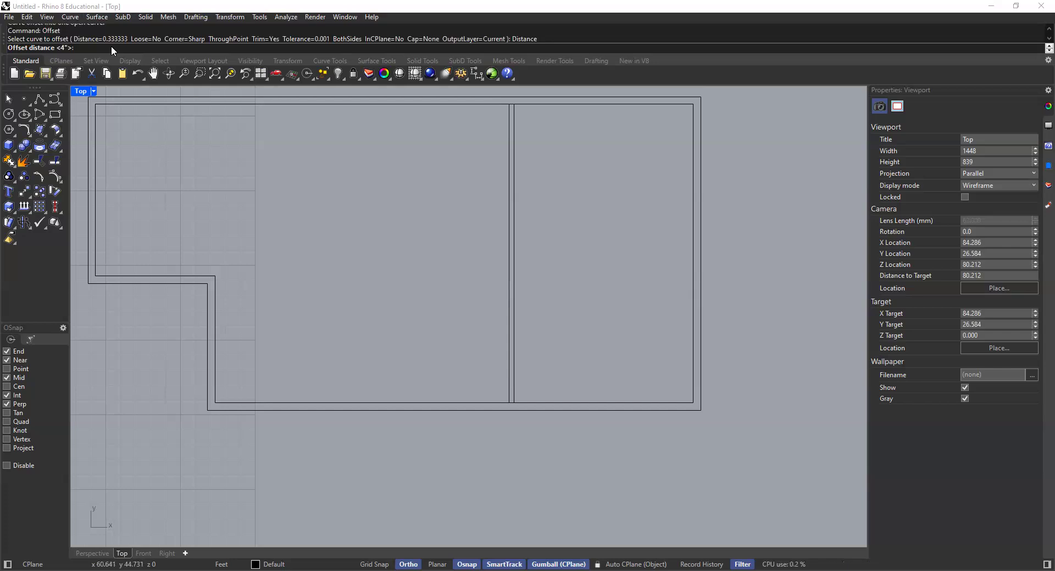
type("6")
key("Return")
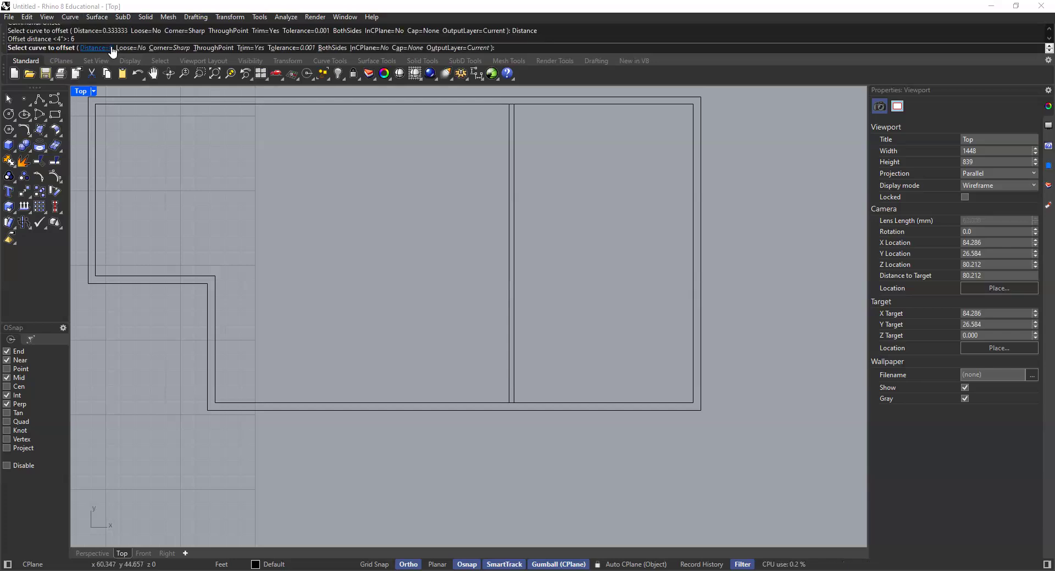
left_click(510, 260)
left_click(382, 278)
Offset the second partition line 4" to the west to form the second interior wall.
right_click_drag(382, 293, 440, 281)
type("O")
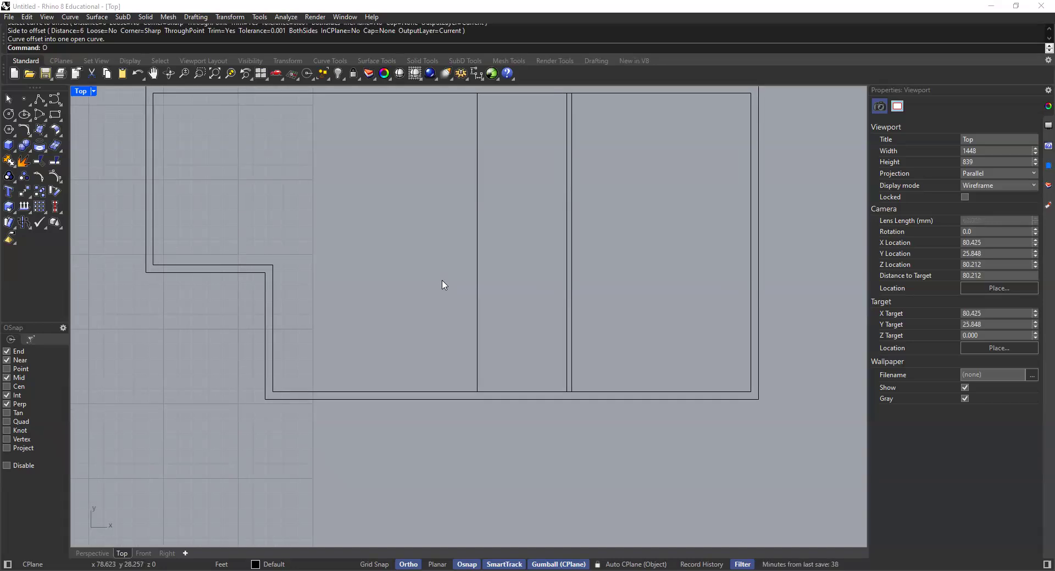
type("ff")
key("Return")
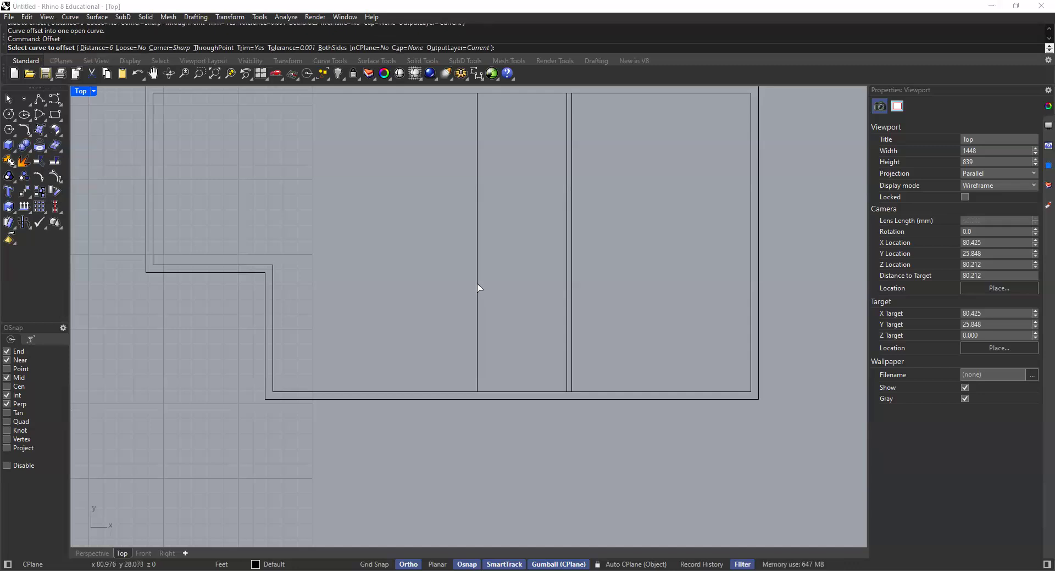
left_click(478, 287)
left_click(71, 49)
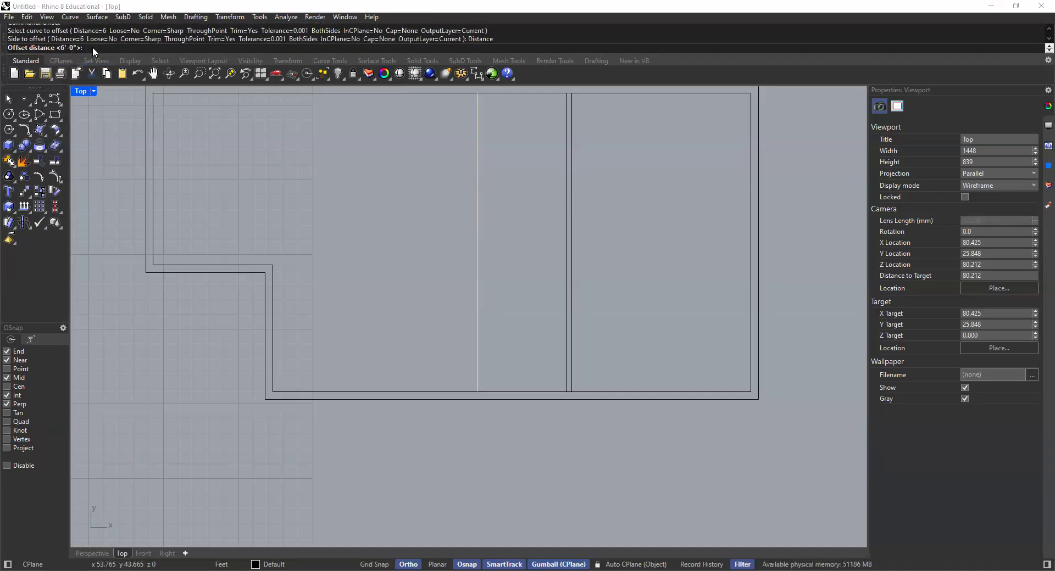
type("4\"")
key("Return")
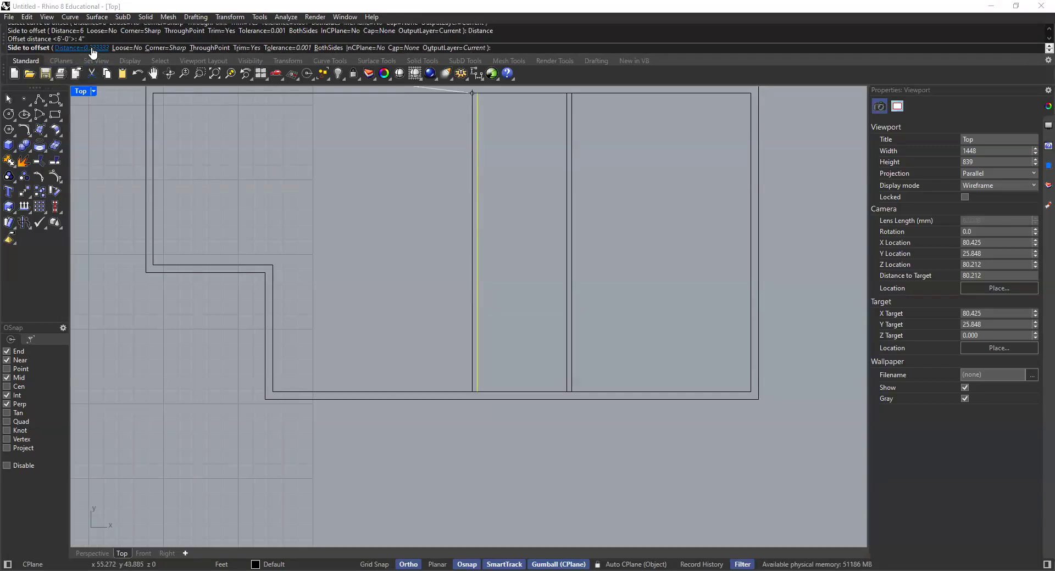
left_click(254, 201)
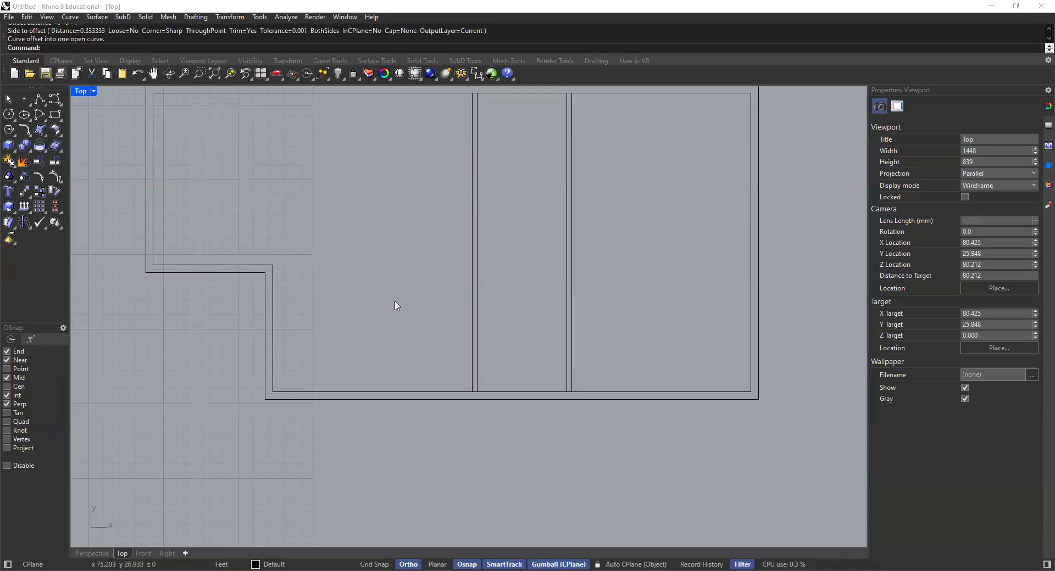
Offset the west face of the second partition wall 7 feet further west.
right_click_drag(458, 314, 504, 322)
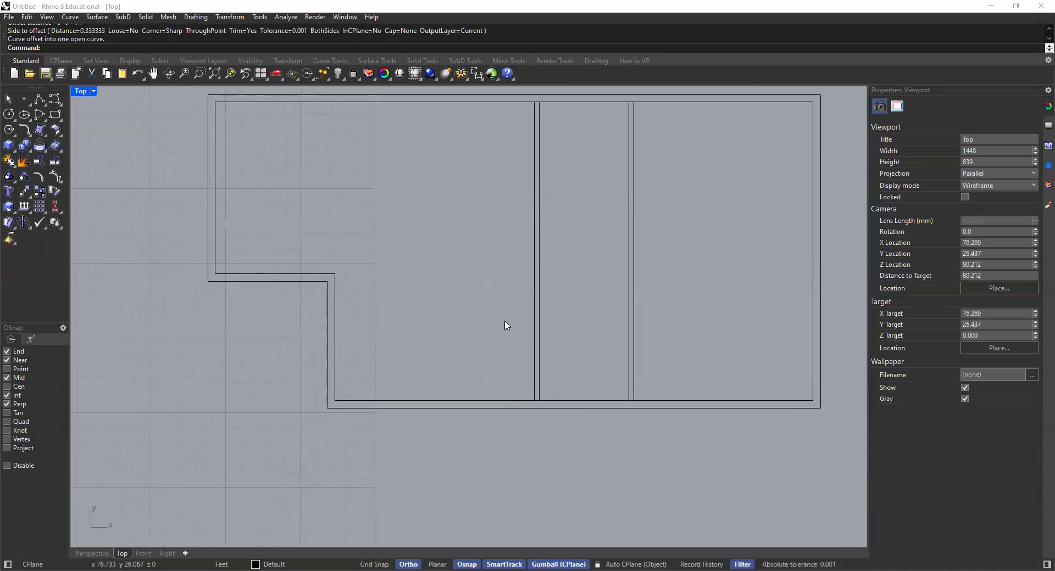
right_click(504, 322)
left_click(113, 47)
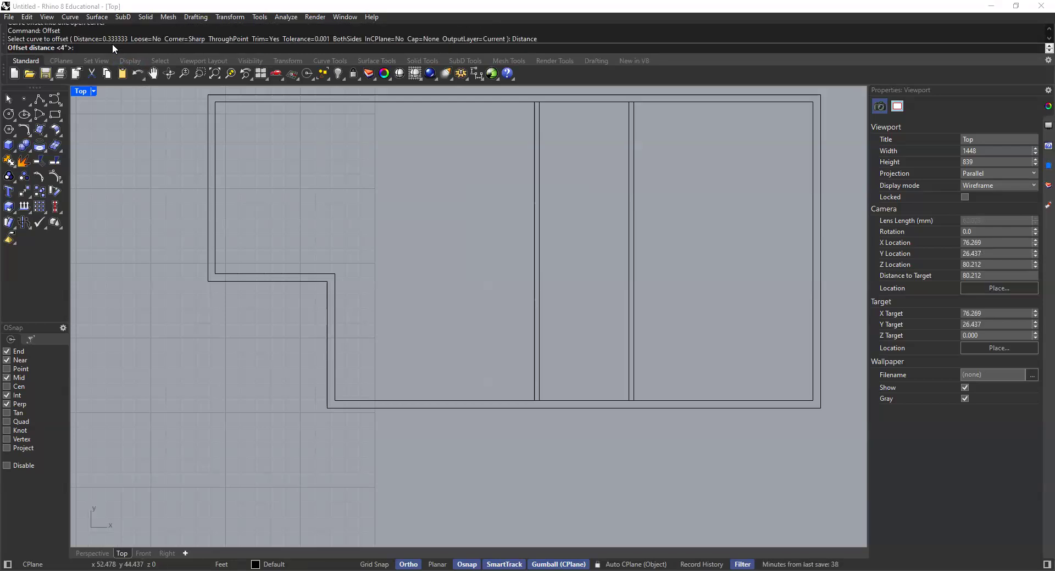
type("7")
key("Return")
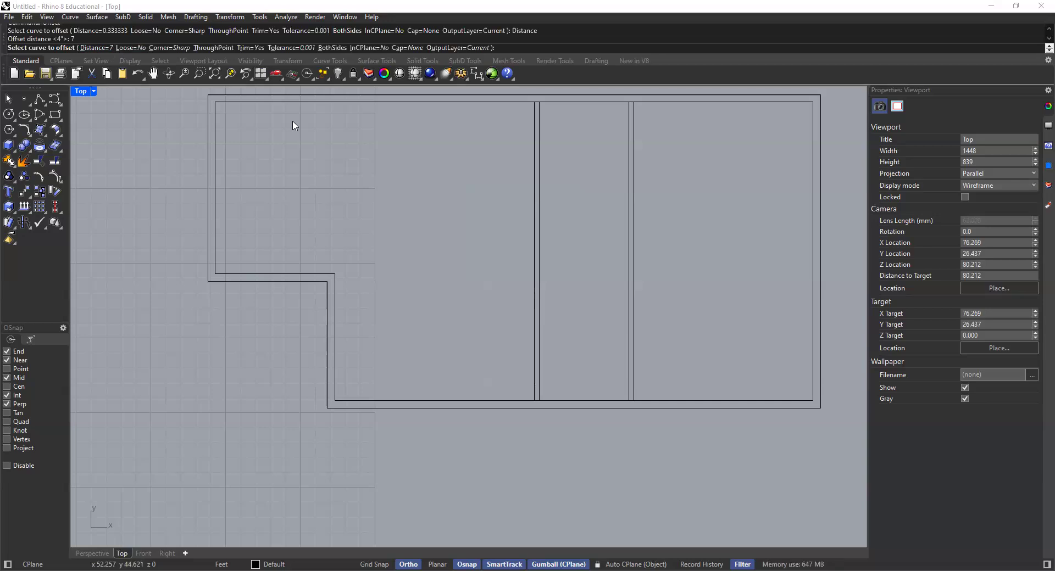
left_click(536, 248)
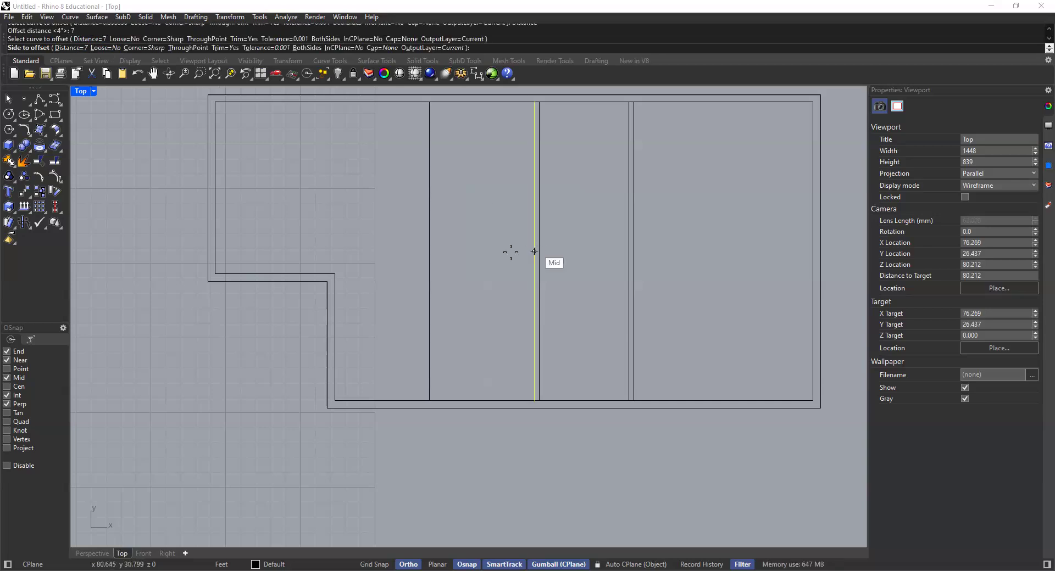
left_click(405, 266)
scroll(396, 307, "up", 4)
key("Return")
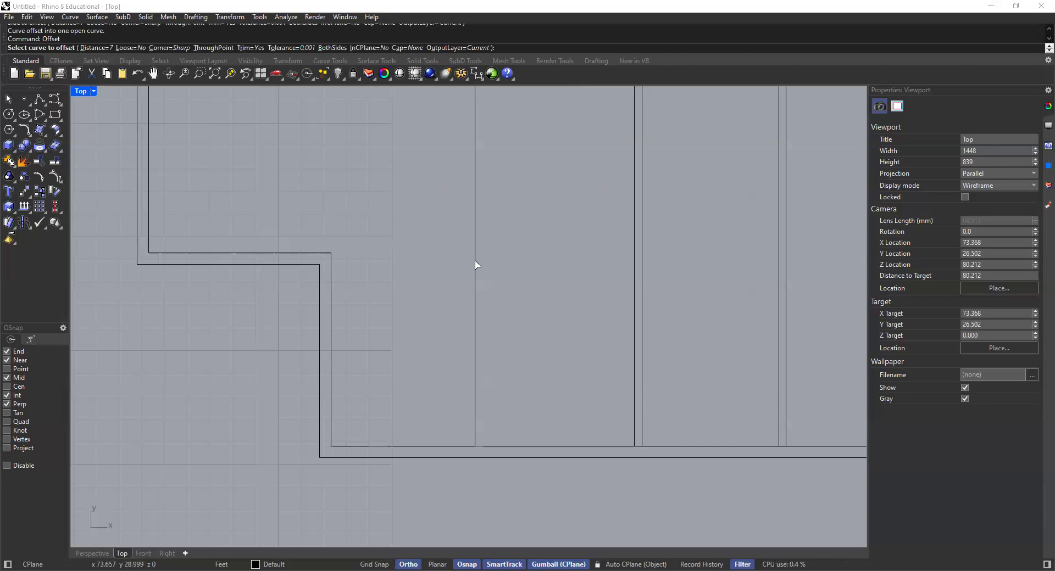
scroll(504, 216, "down", 3)
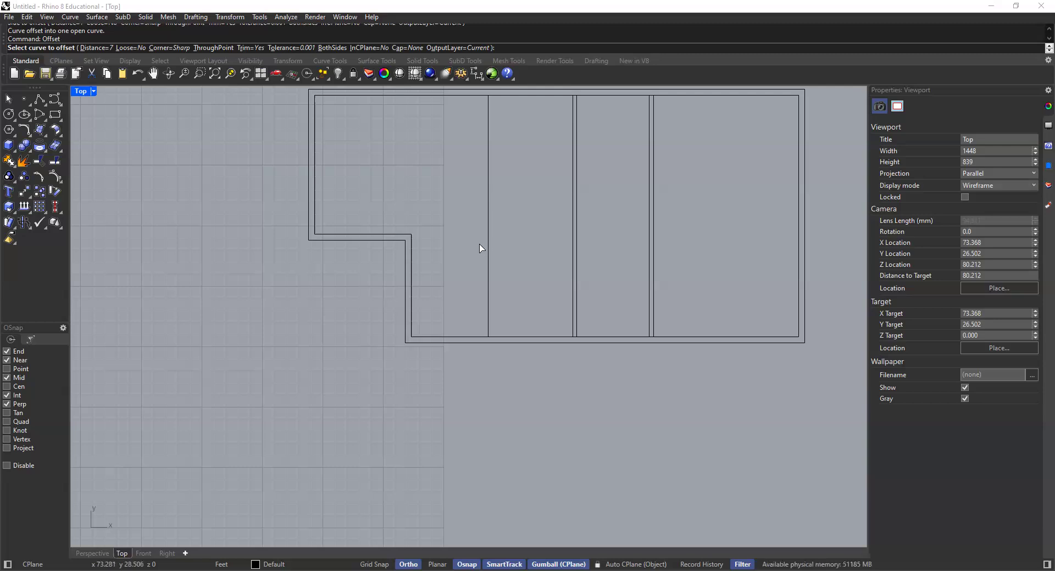
scroll(492, 251, "up", 3)
key("Escape")
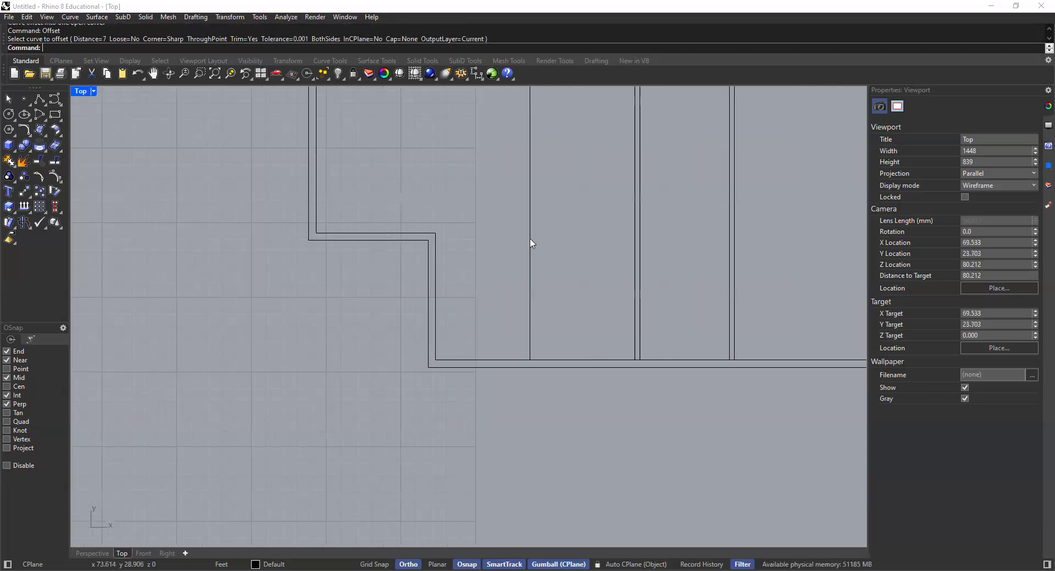
Offset the third partition line 4" to the west to form the third interior wall.
key("Return")
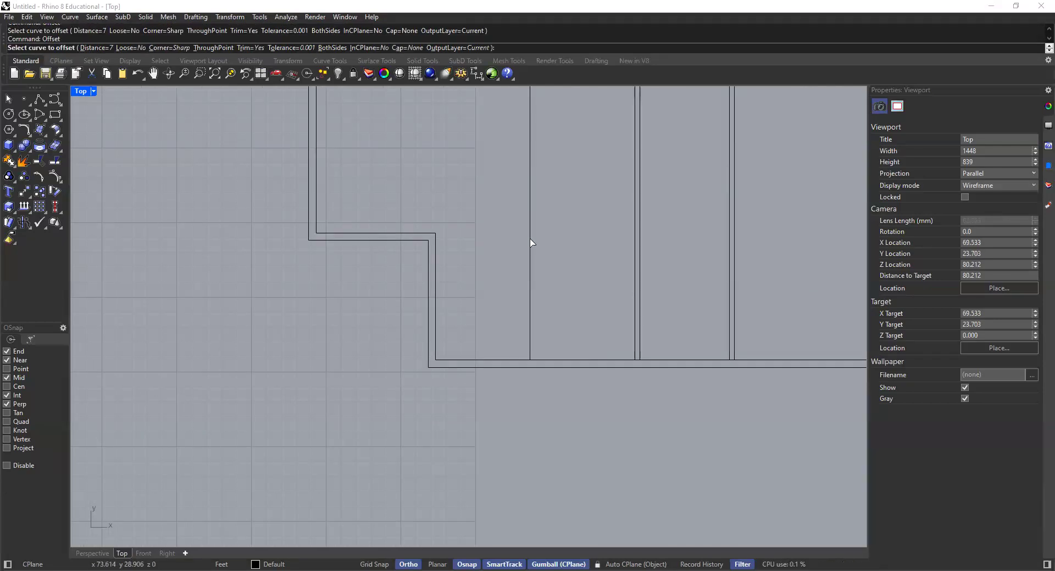
left_click(102, 48)
type("4'")
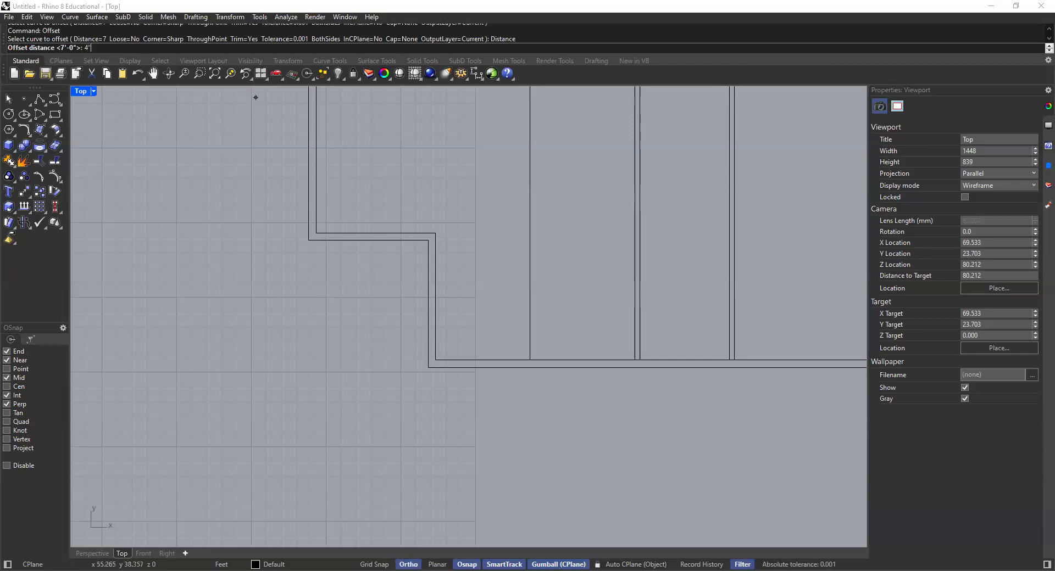
key("Return")
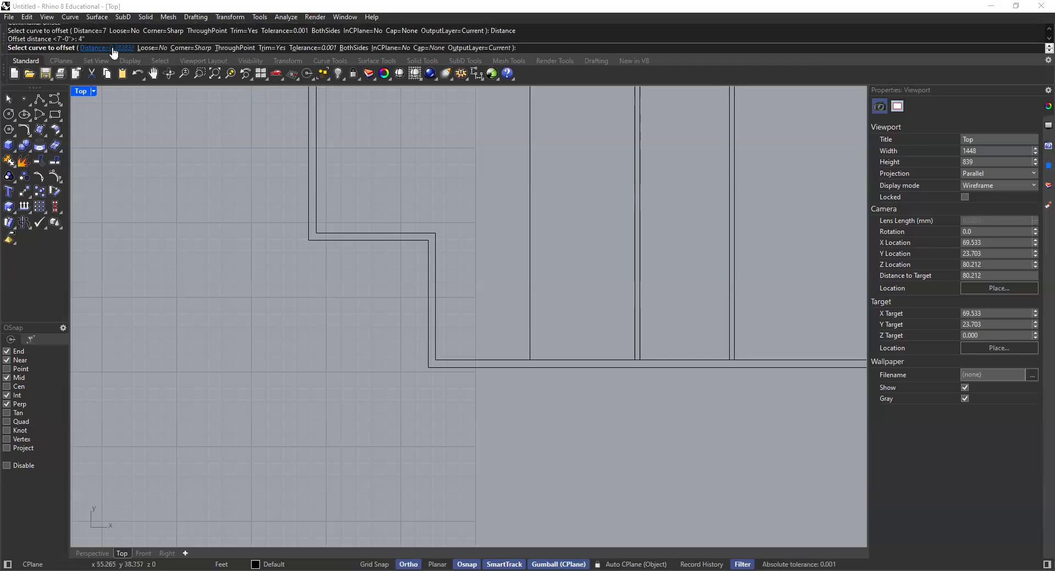
left_click(529, 215)
left_click(499, 210)
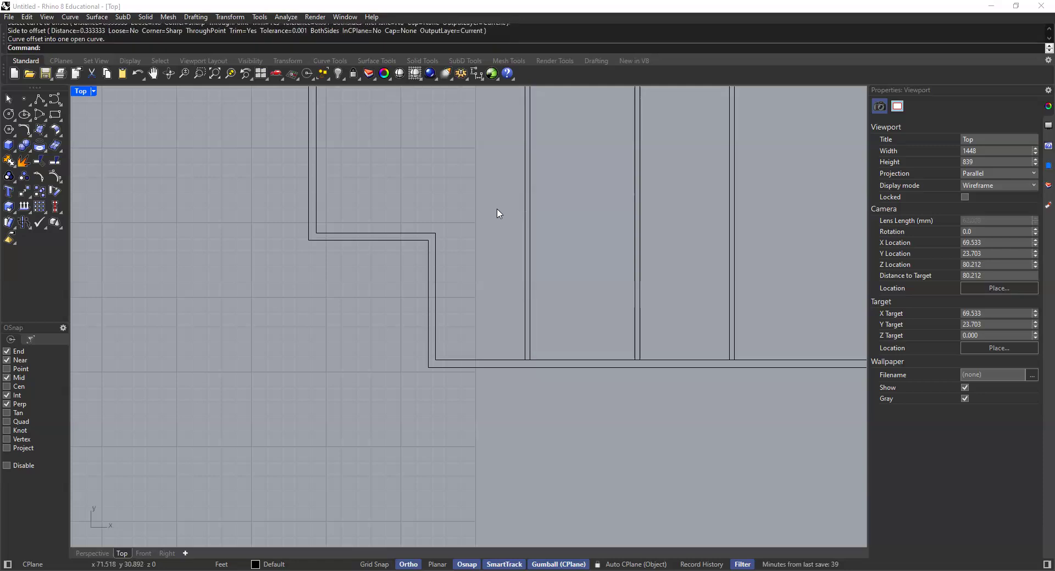
Extend the inner face line of the west wing's south wall eastward to the east face of the easternmost partition wall.
scroll(490, 275, "down", 2)
right_click_drag(490, 279, 433, 302)
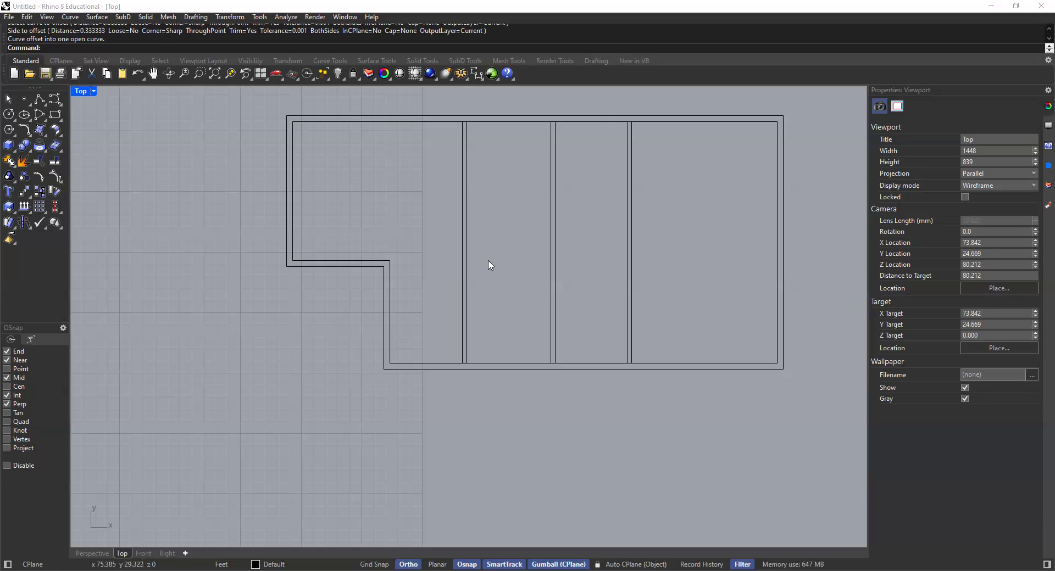
left_click(367, 263)
key("Escape")
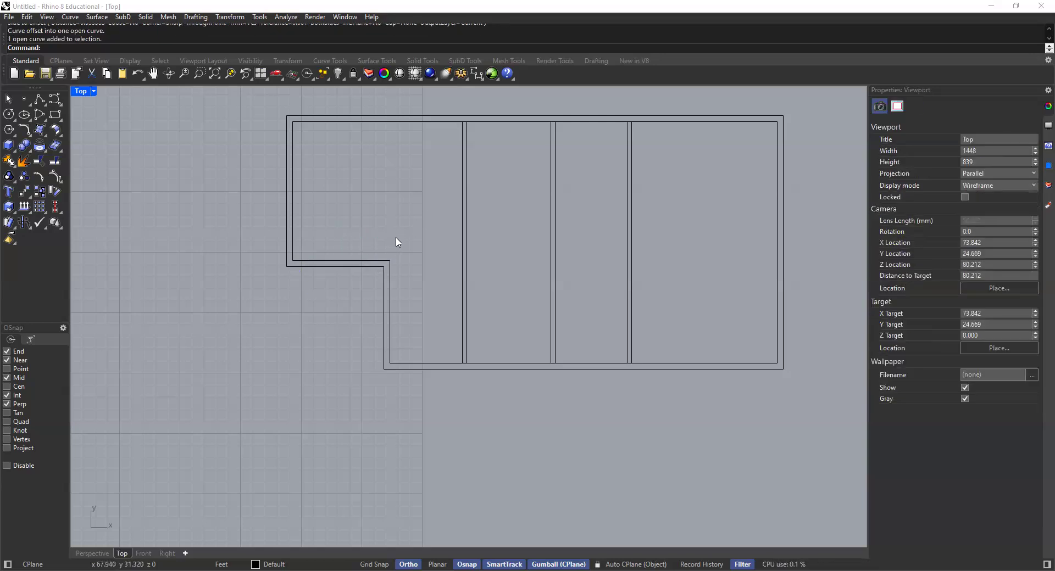
type("Ext")
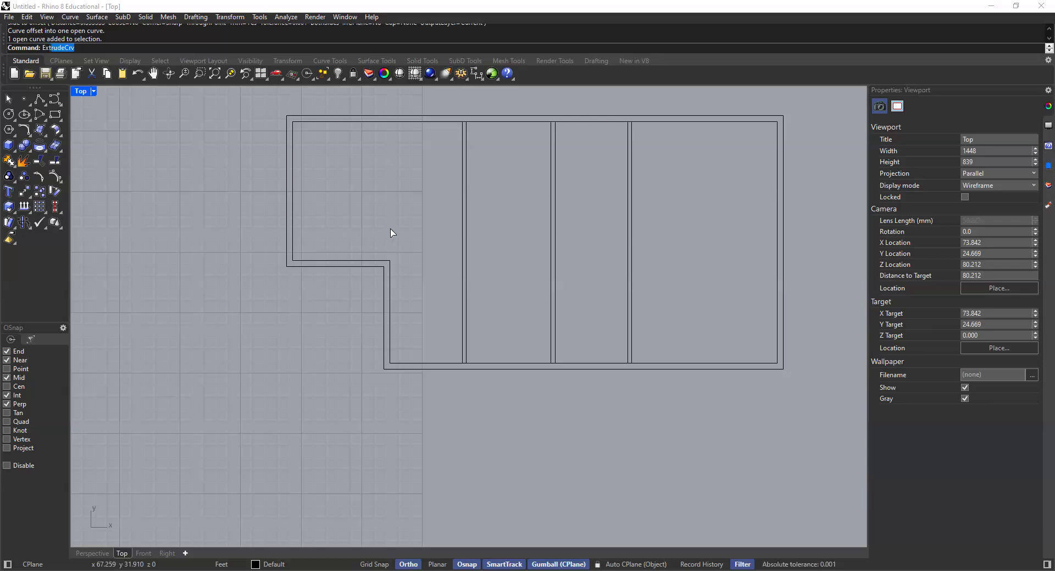
type("end")
key("Return")
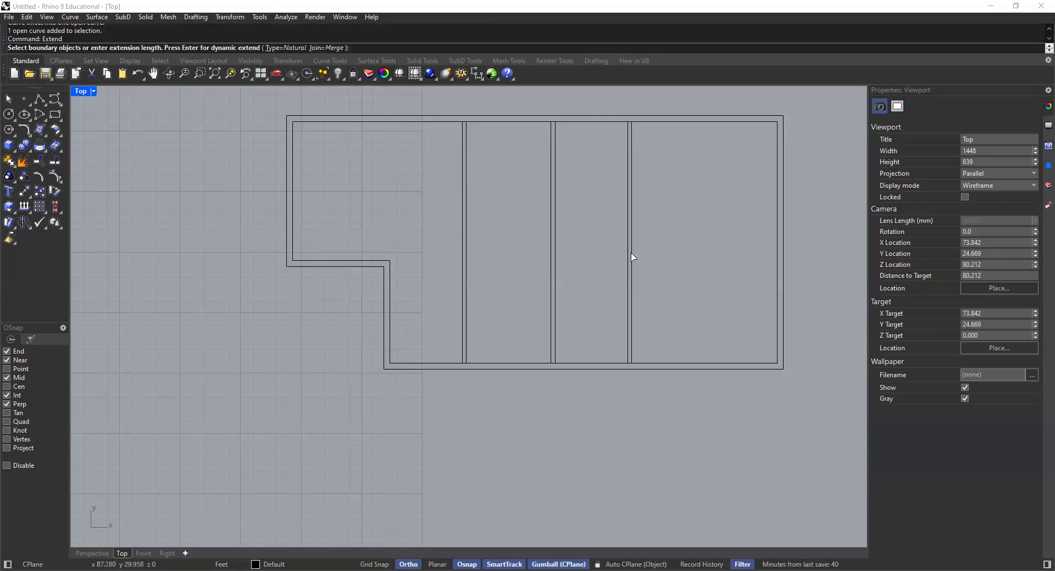
left_click(631, 254)
key("Return")
left_click(379, 263)
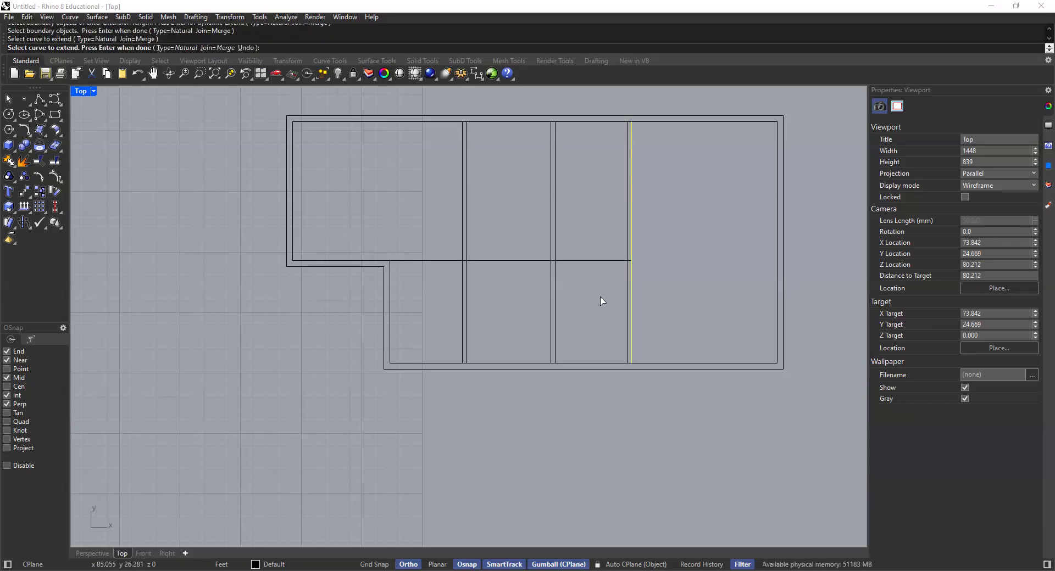
key("Return")
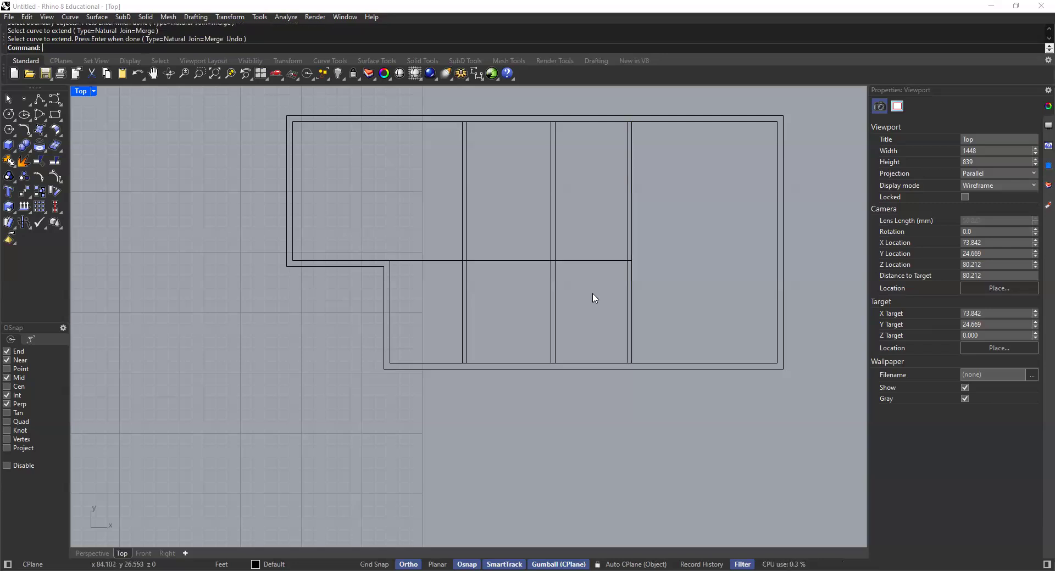
Offset the extended horizontal line 4" to the south to give the cross partition its thickness.
left_click(582, 261)
key("Escape")
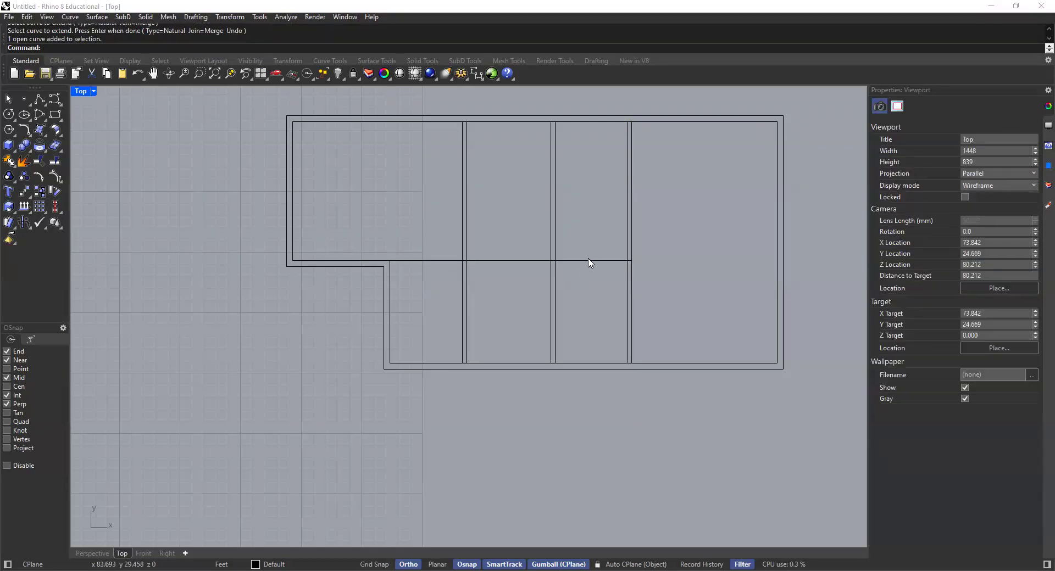
type("Offset")
key("Return")
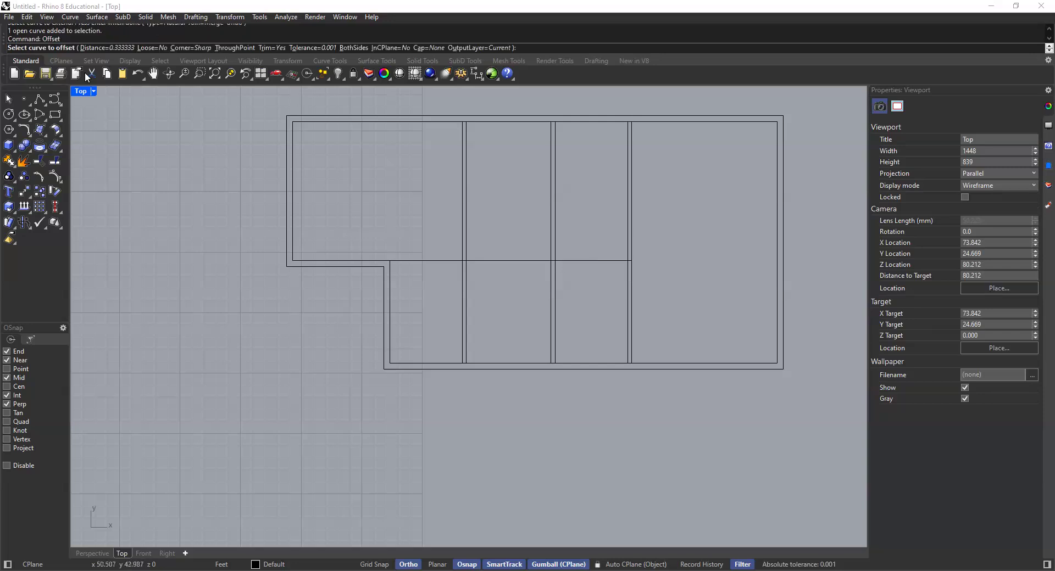
left_click(95, 48)
type("4\"")
key("Return")
left_click(495, 261)
left_click(504, 313)
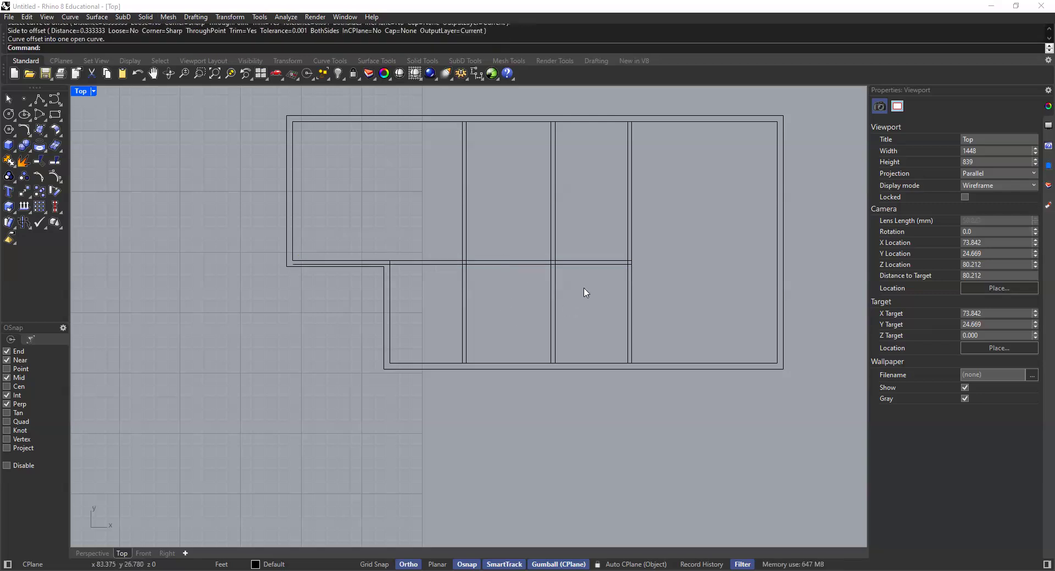
Trim away both lines of the middle partition north of the cross wall, using the partition and cross wall lines as cutting objects.
scroll(584, 289, "up", 2)
right_click_drag(610, 298, 591, 314)
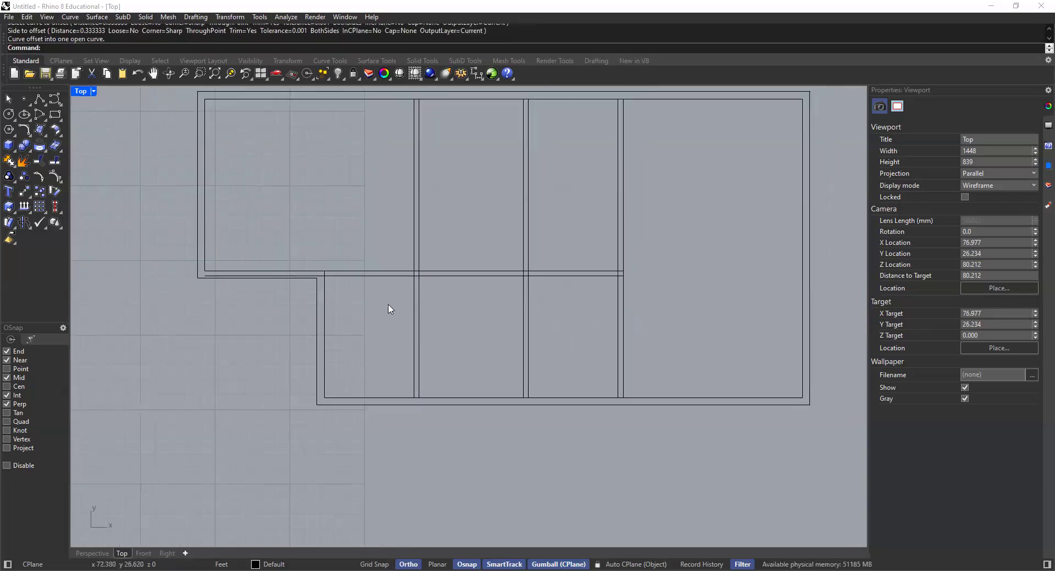
mouse_move(361, 285)
right_mouse_down()
mouse_move(372, 302)
mouse_move(445, 325)
mouse_move(464, 347)
mouse_move(464, 372)
right_mouse_up()
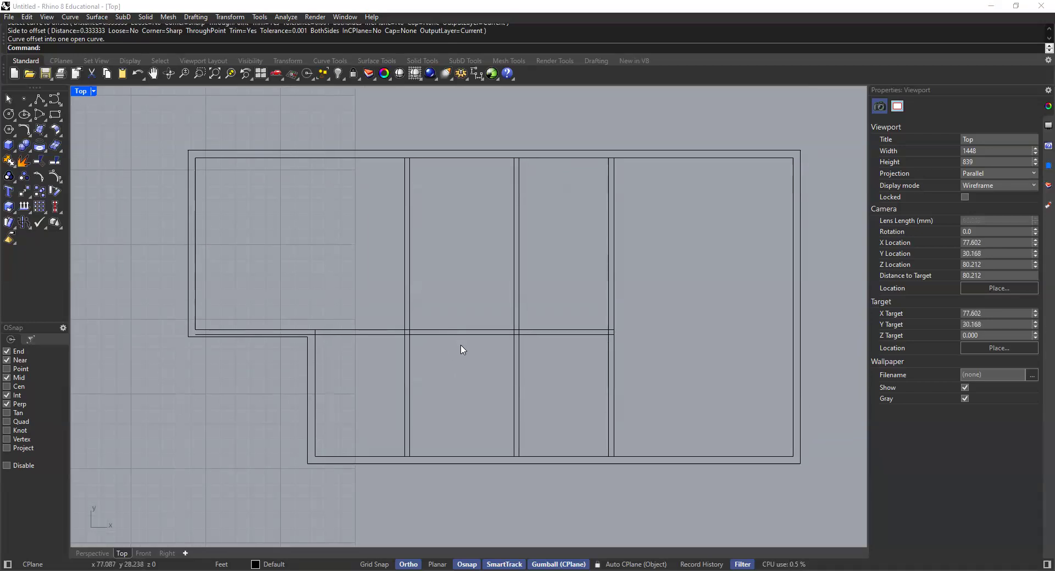
mouse_move(580, 376)
right_mouse_down()
mouse_move(485, 362)
mouse_move(527, 315)
mouse_move(522, 289)
right_mouse_up()
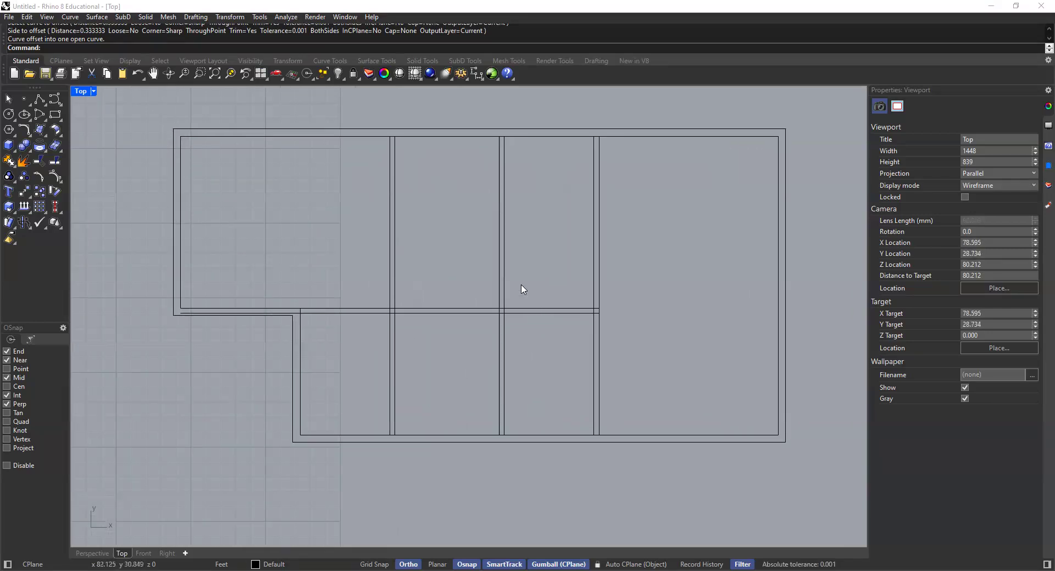
type("Trim")
key("Return")
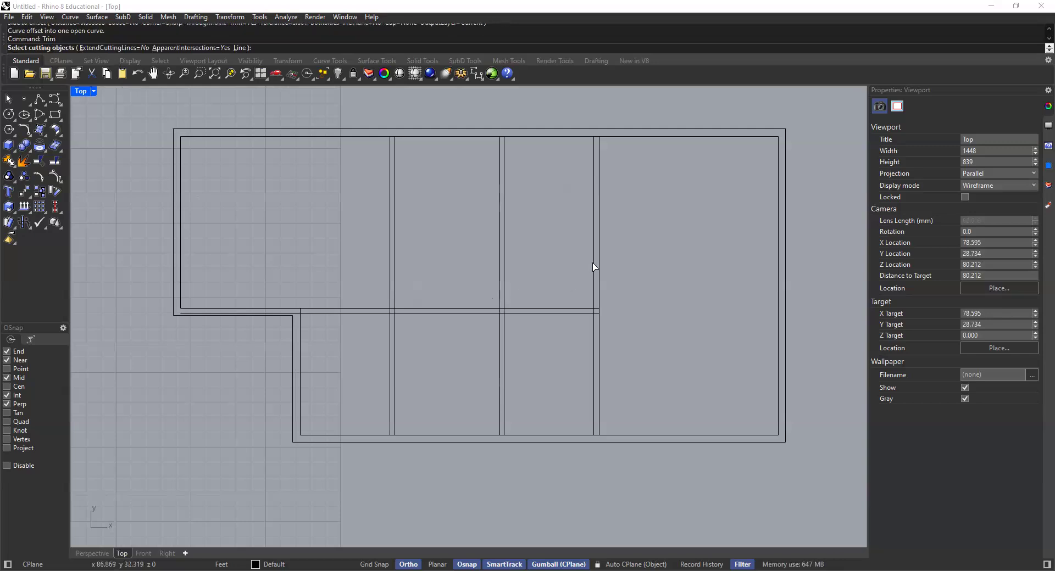
left_click_drag(642, 275, 215, 384)
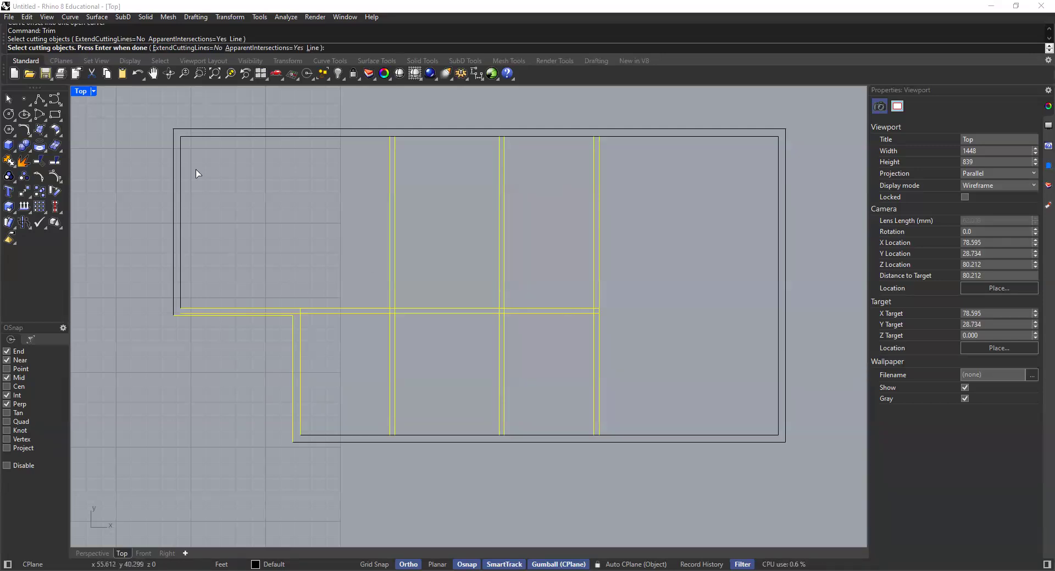
key("Return")
scroll(494, 306, "up", 3)
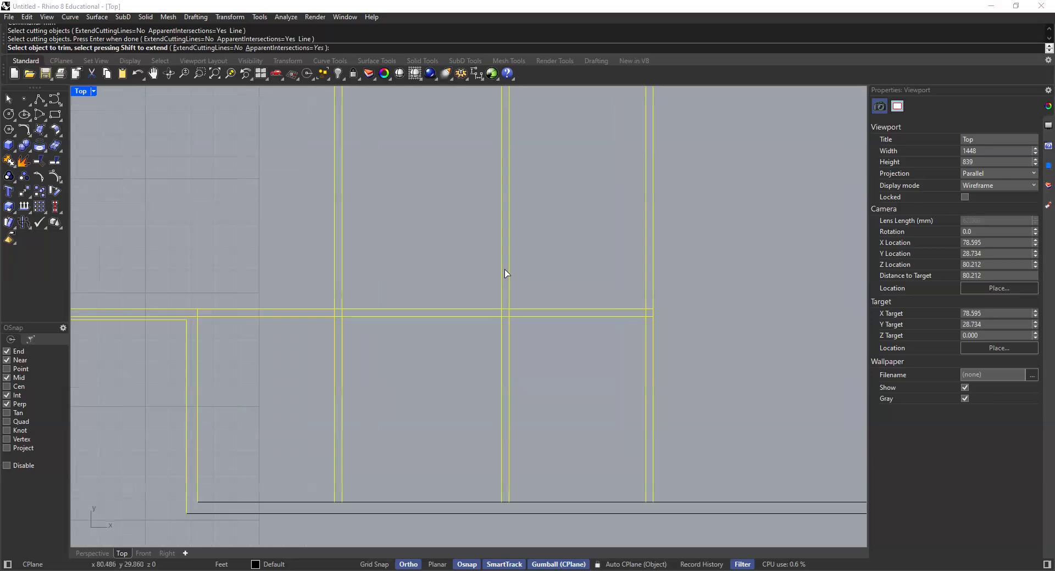
left_click_drag(532, 236, 451, 267)
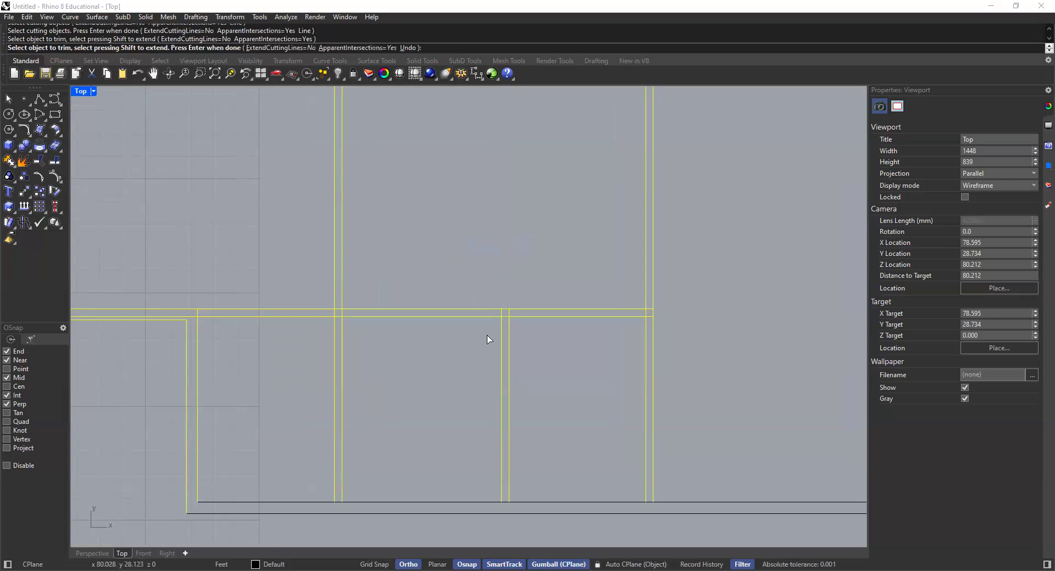
Trim the middle partition's stubs inside the cross wall and the cross wall's south line between the partition faces.
scroll(503, 322, "up", 5)
left_click_drag(531, 302, 489, 308)
left_click(509, 314)
scroll(446, 278, "down", 5)
scroll(506, 288, "down", 1)
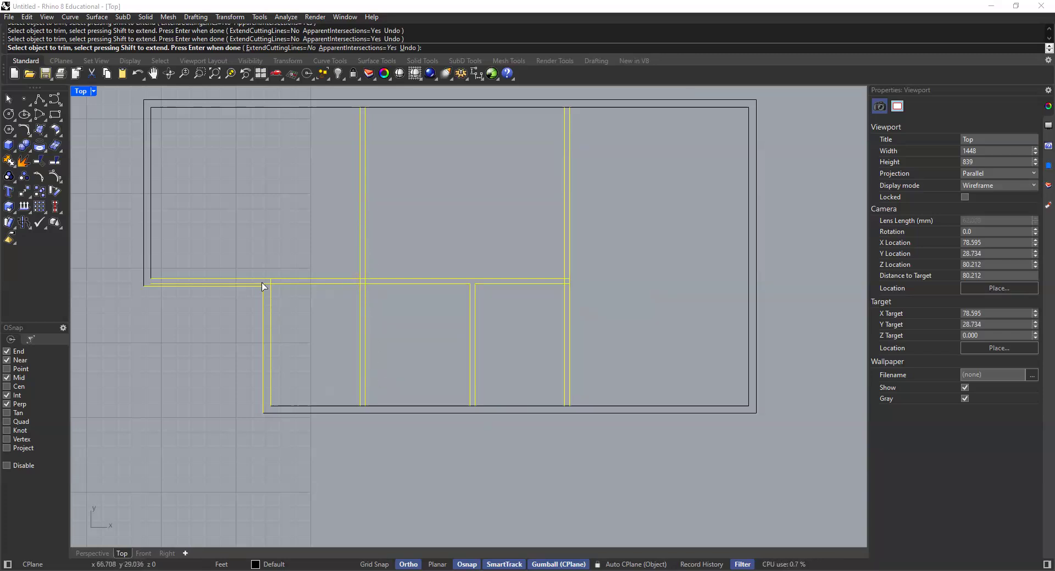
Trim the cross wall's south line where it runs west inside the exterior wall, and finish trimming.
scroll(267, 287, "up", 3)
scroll(296, 299, "down", 5)
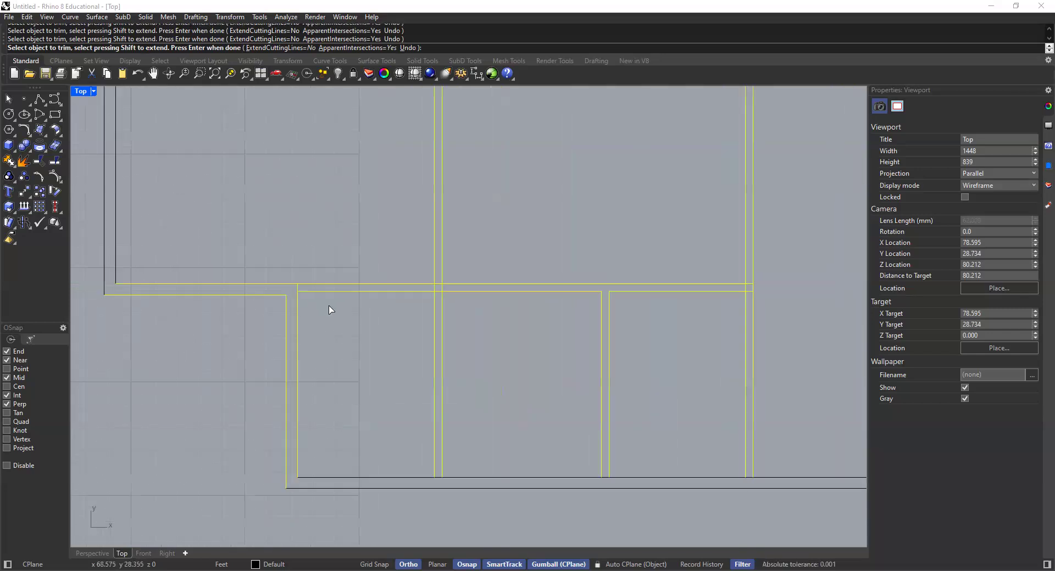
key("Return")
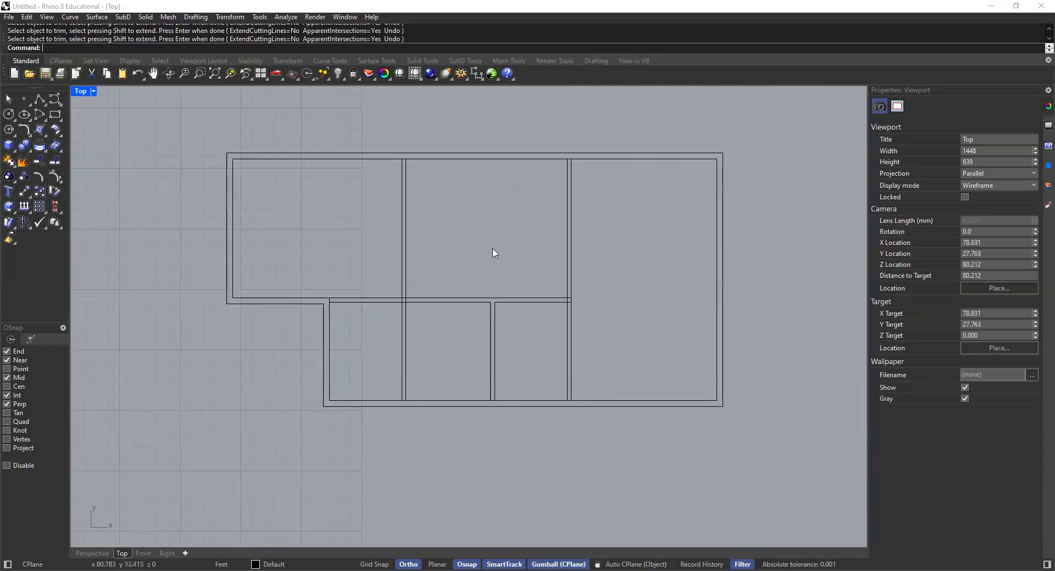
scroll(475, 270, "down", 3)
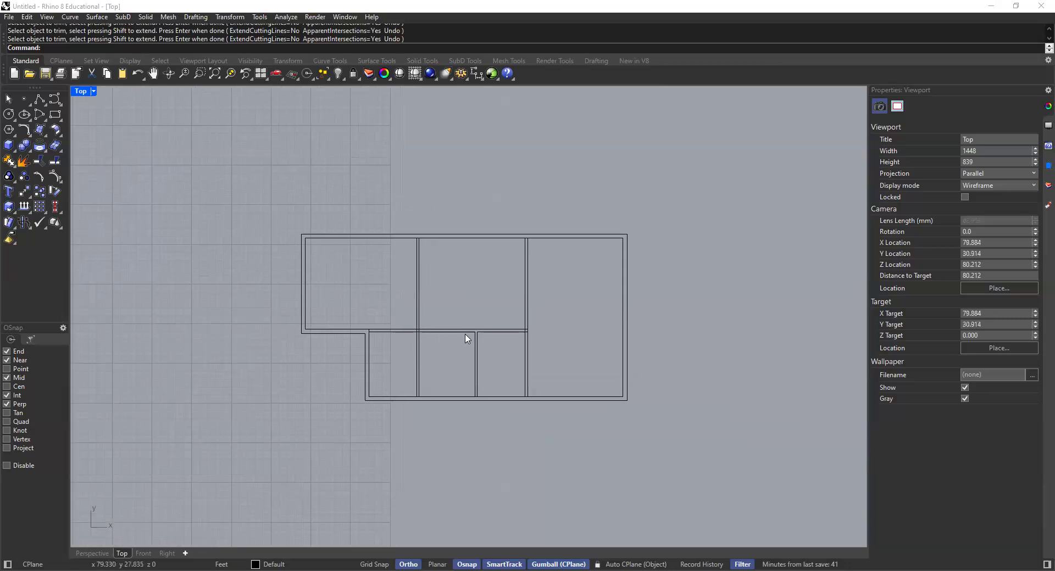
scroll(446, 303, "up", 3)
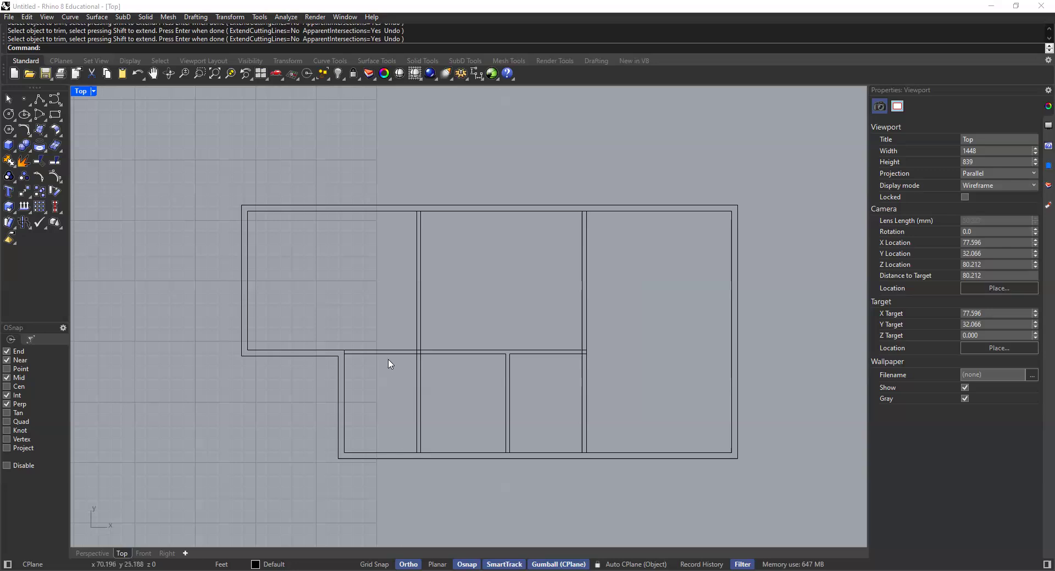
right_click_drag(516, 283, 518, 254)
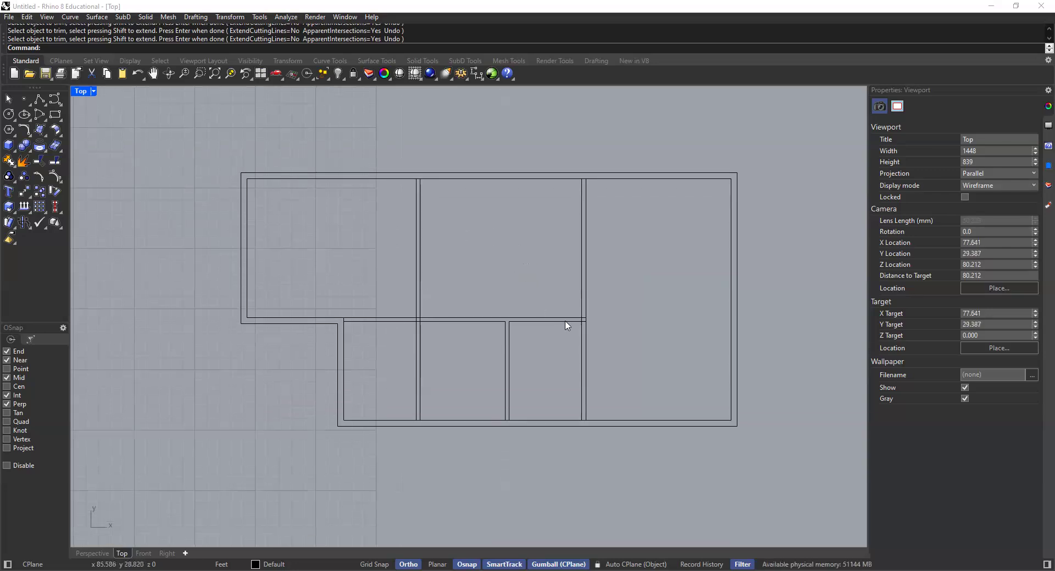
right_click_drag(556, 301, 496, 367)
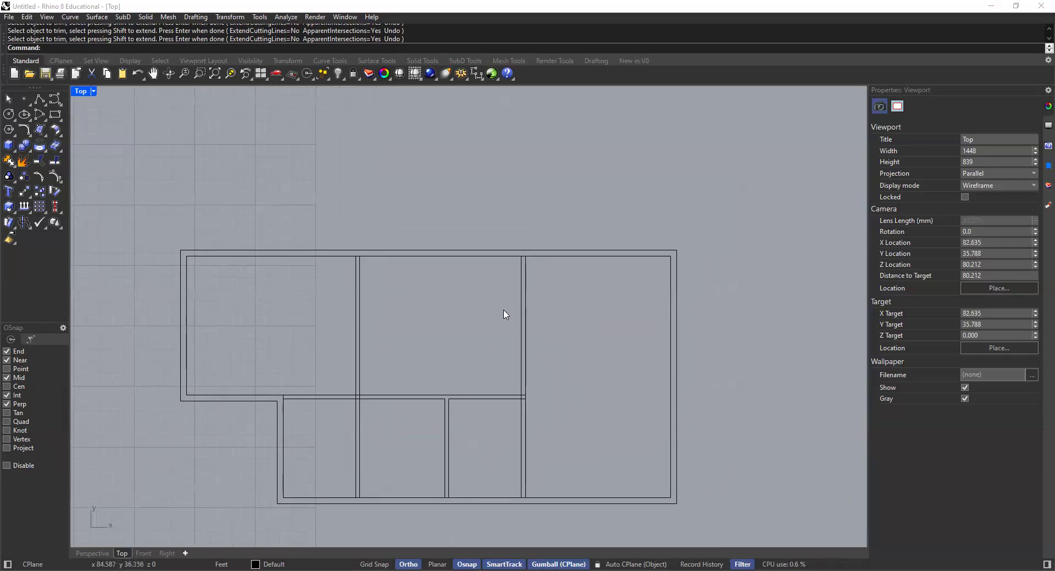
scroll(506, 318, "up", 2)
right_click_drag(386, 332, 360, 265)
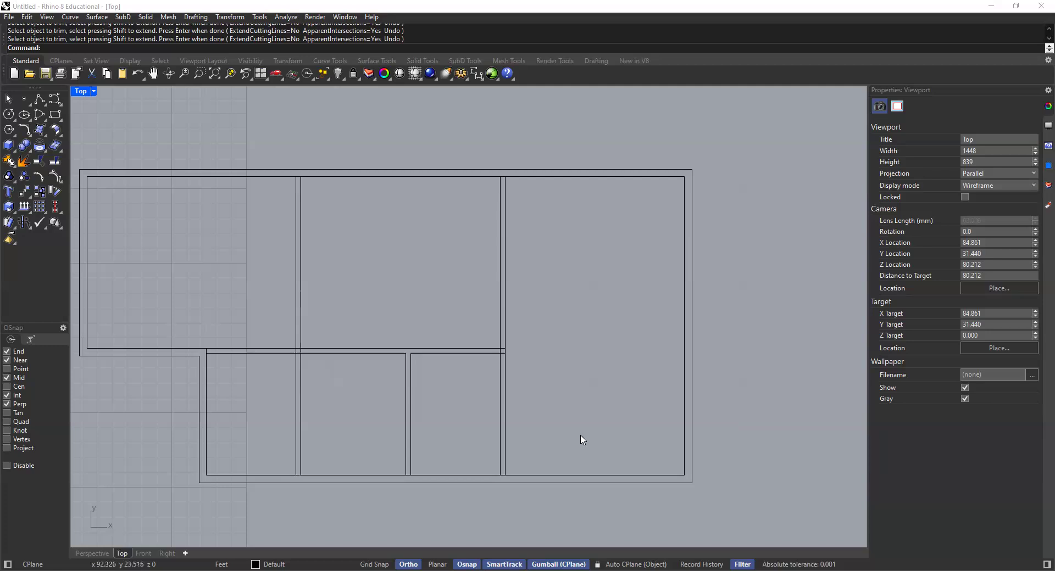
Offset the inner face line of the south exterior wall 16'2" to the north.
left_click(545, 475)
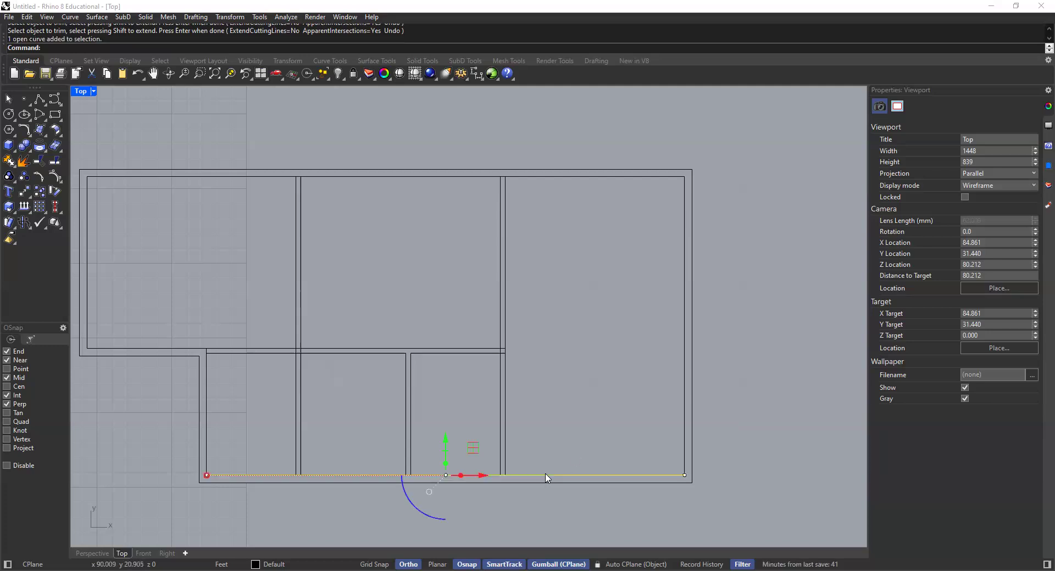
left_click(561, 460)
left_click(541, 476)
left_click(556, 452)
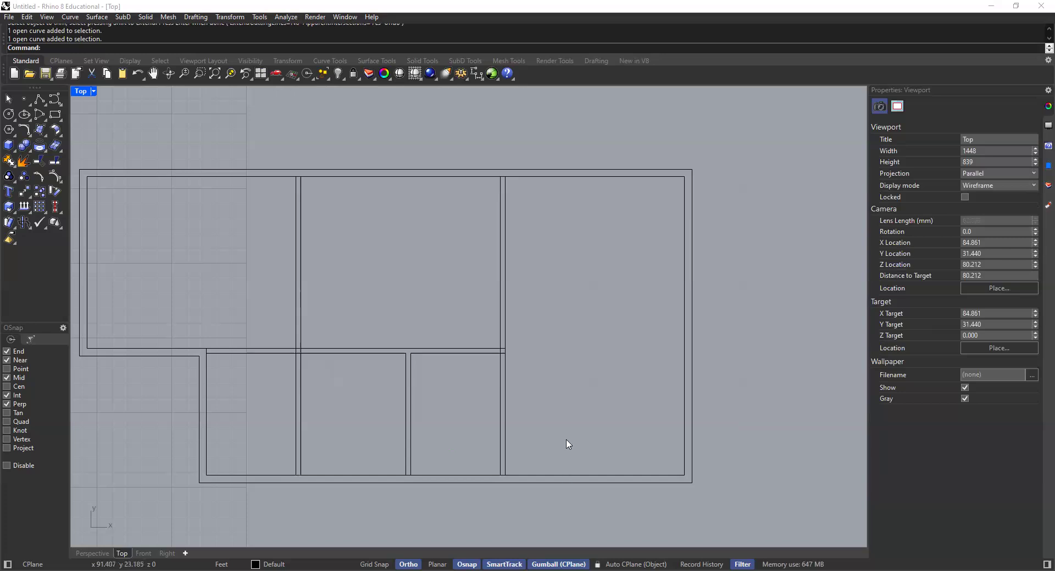
type("Offset")
key("Return")
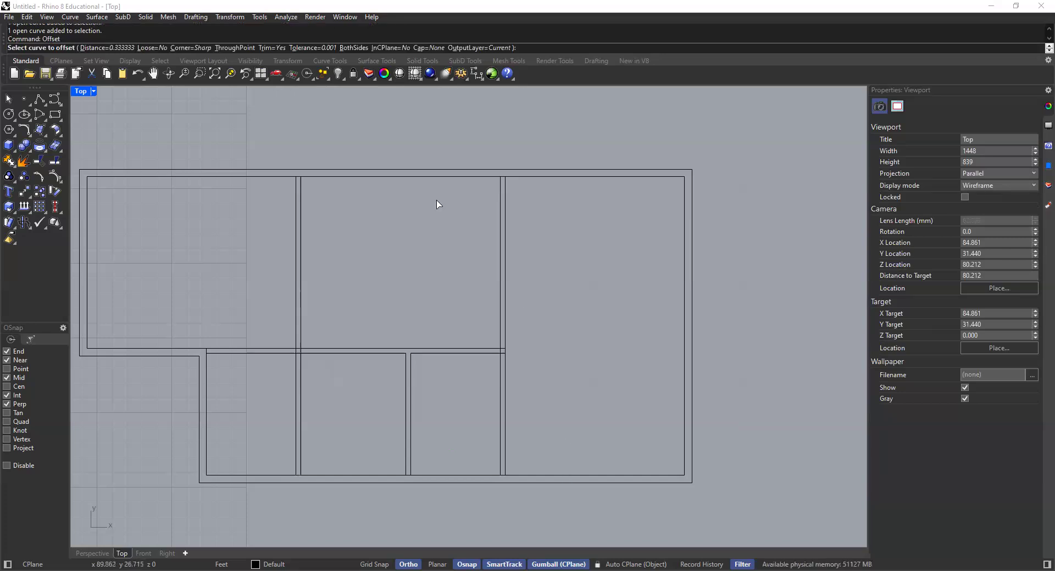
left_click(608, 475)
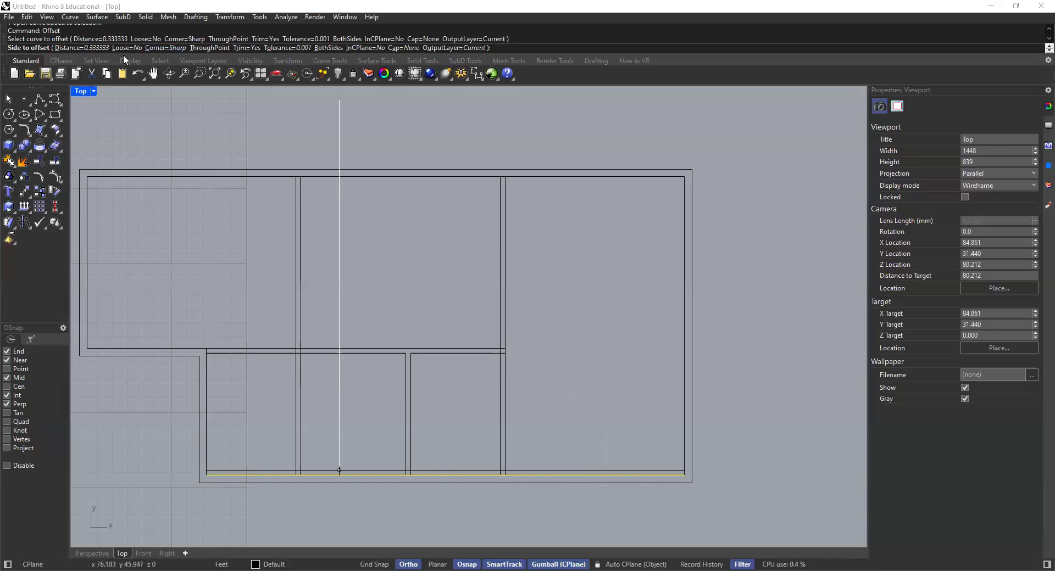
left_click(92, 49)
type("16'2")
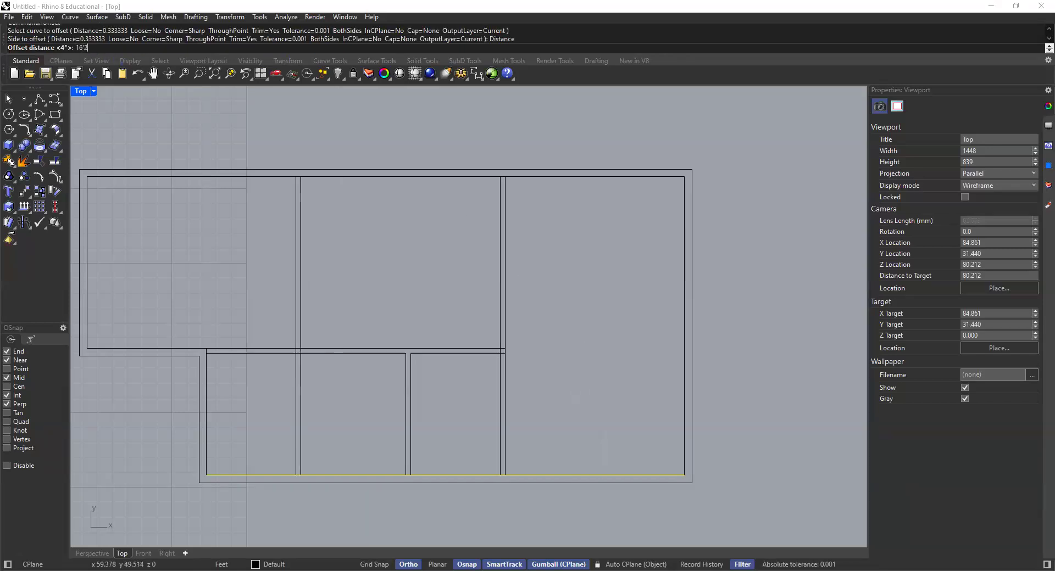
key("Return")
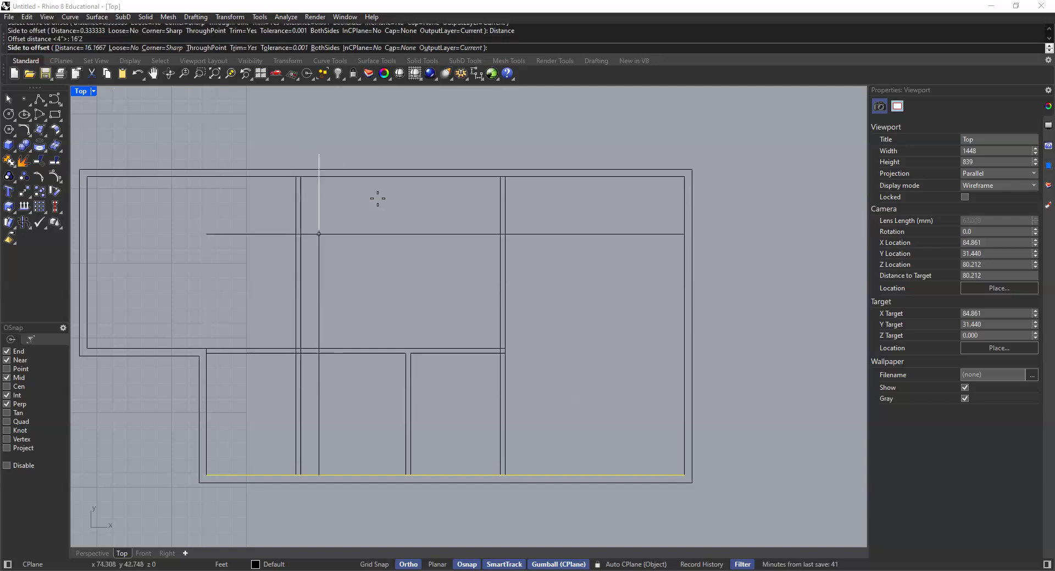
left_click(408, 212)
right_click_drag(569, 282, 540, 305)
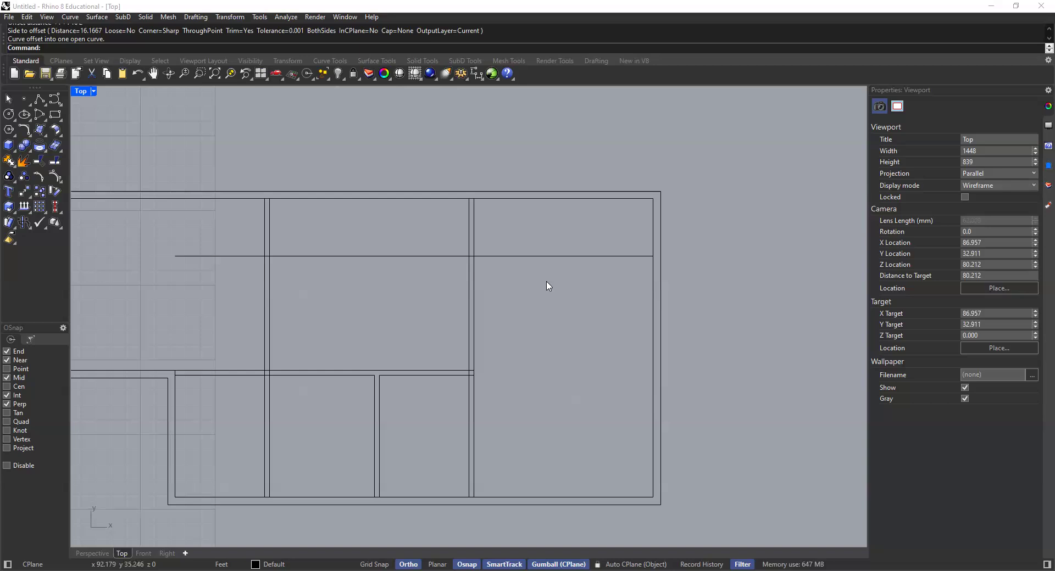
Offset the single cross line in the northern part of the plan 4" to the north, forming a partition.
right_click_drag(546, 287, 537, 297)
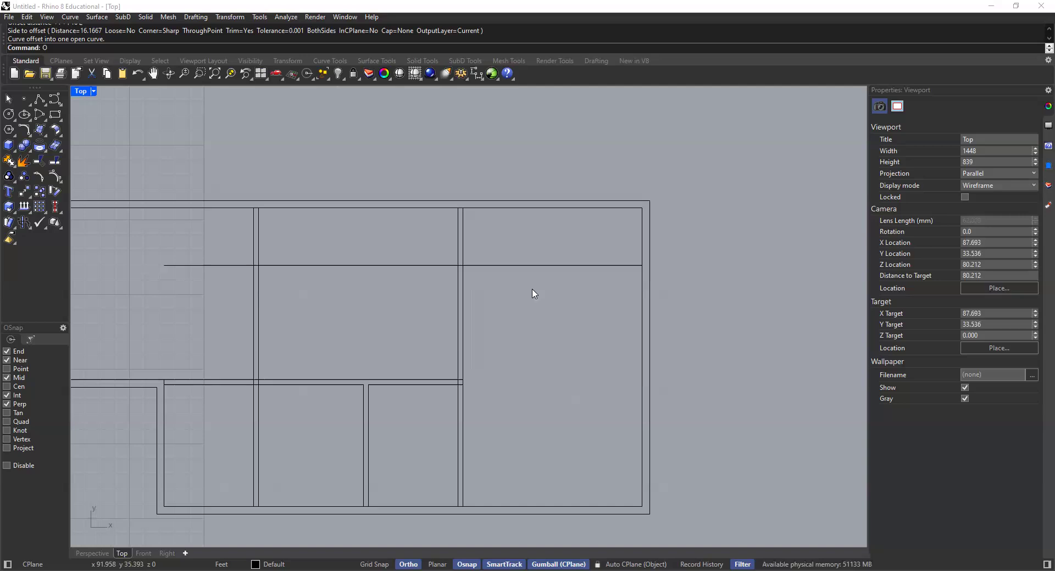
type("ff")
key("Return")
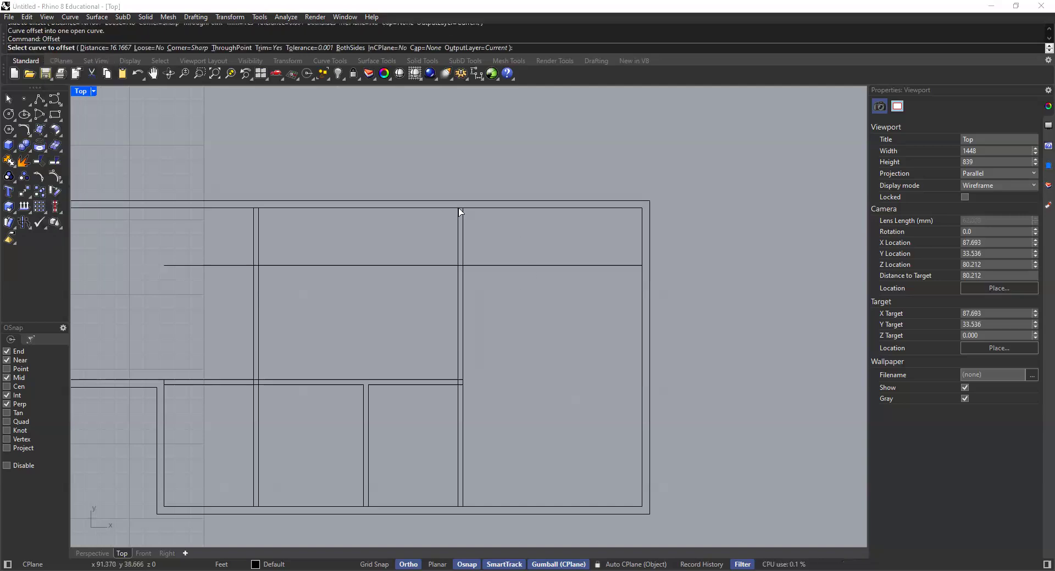
left_click(481, 266)
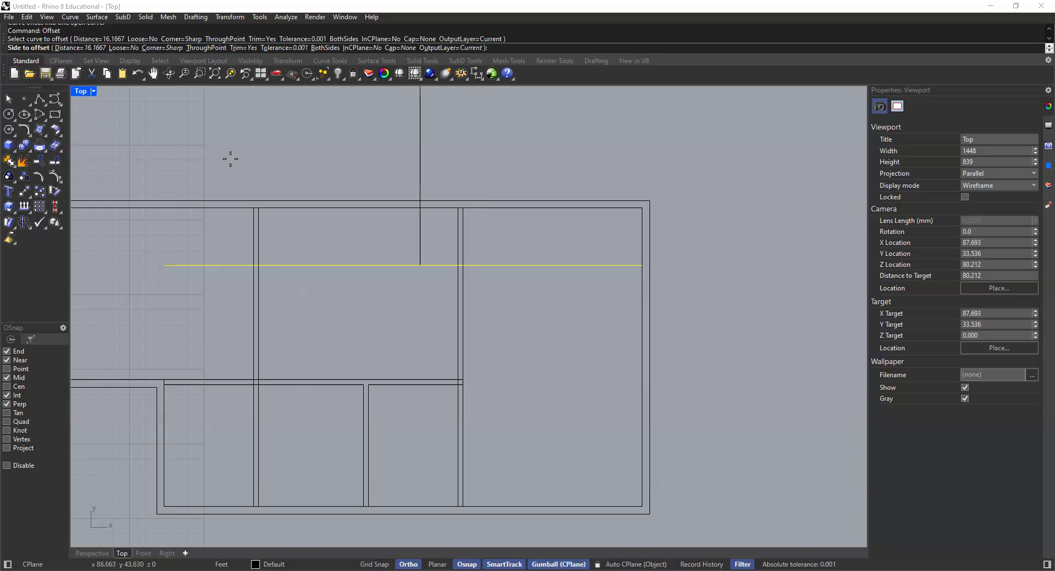
left_click(72, 48)
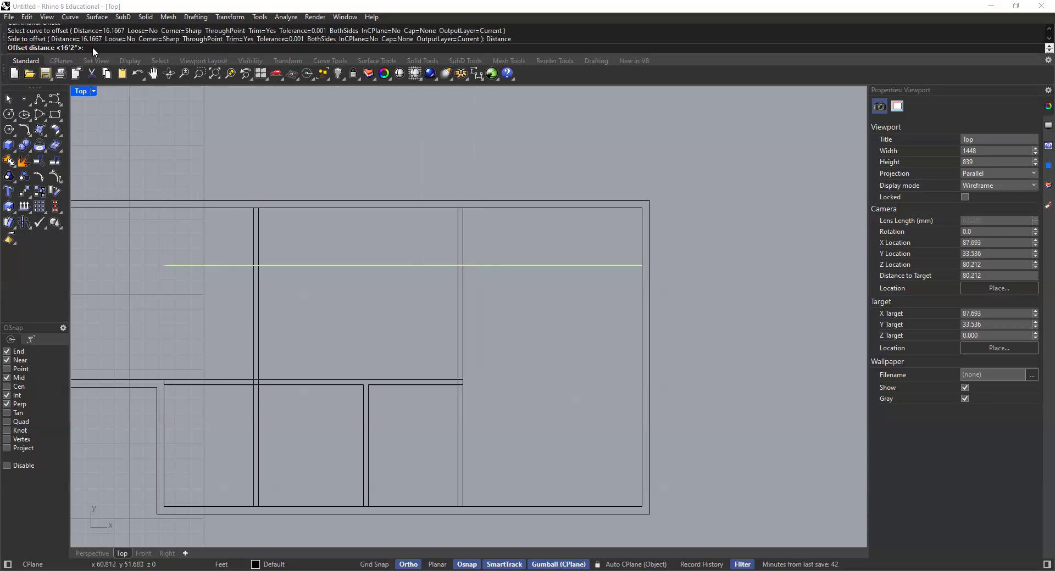
type("4\"")
key("Return")
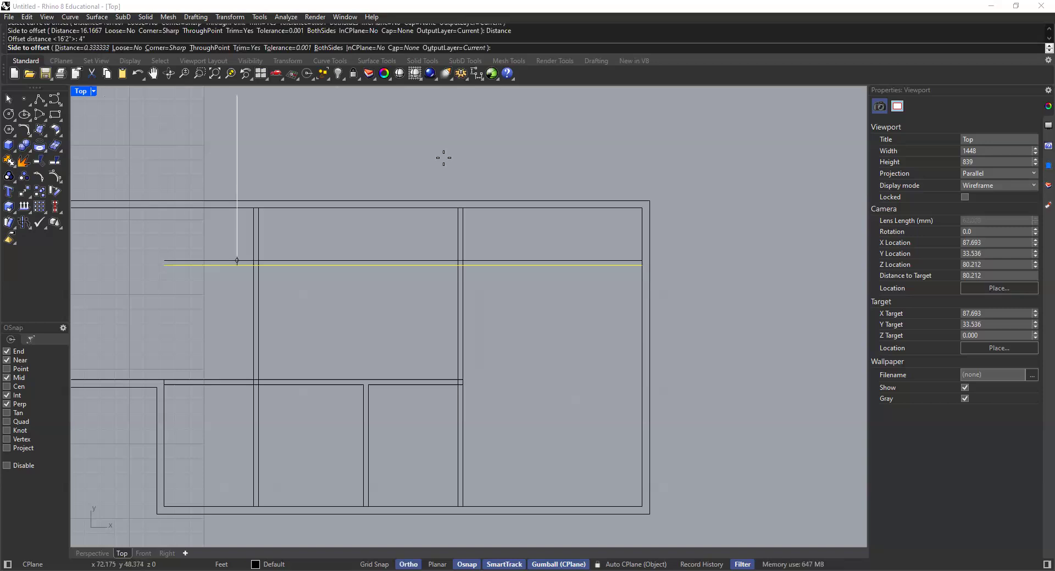
left_click(526, 162)
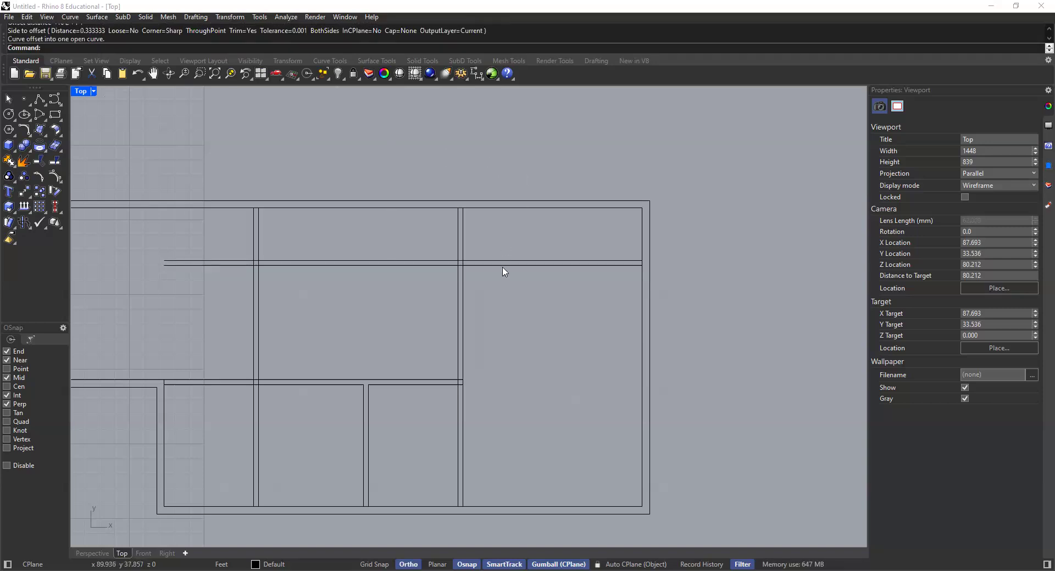
Trim the new cross partition west of the eastern vertical partition and the vertical partition north of it, forming a corner.
scroll(591, 280, "down", 3)
scroll(522, 318, "up", 4)
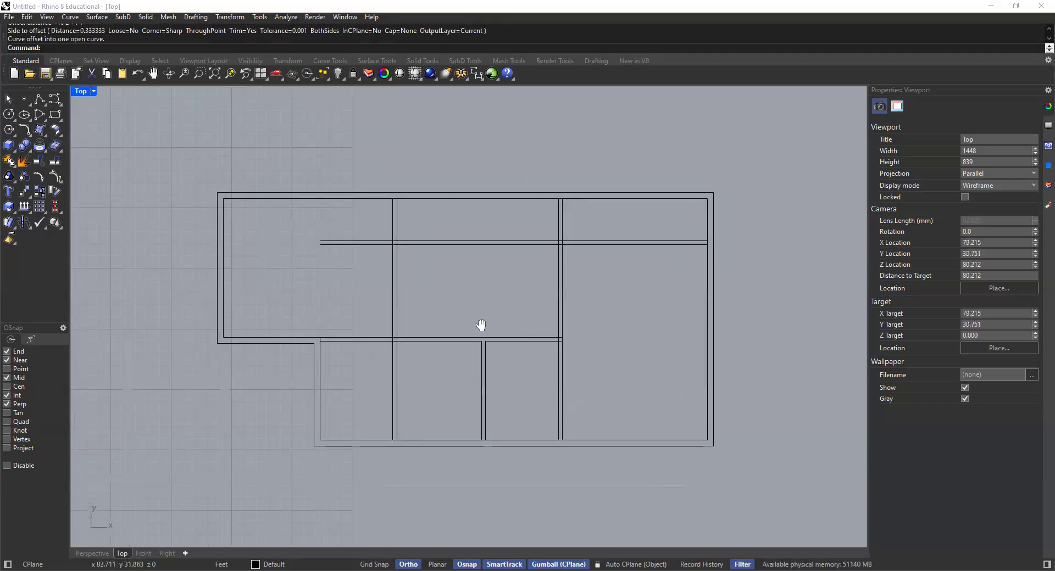
right_click_drag(505, 269, 501, 316)
type("Trim")
key("Return")
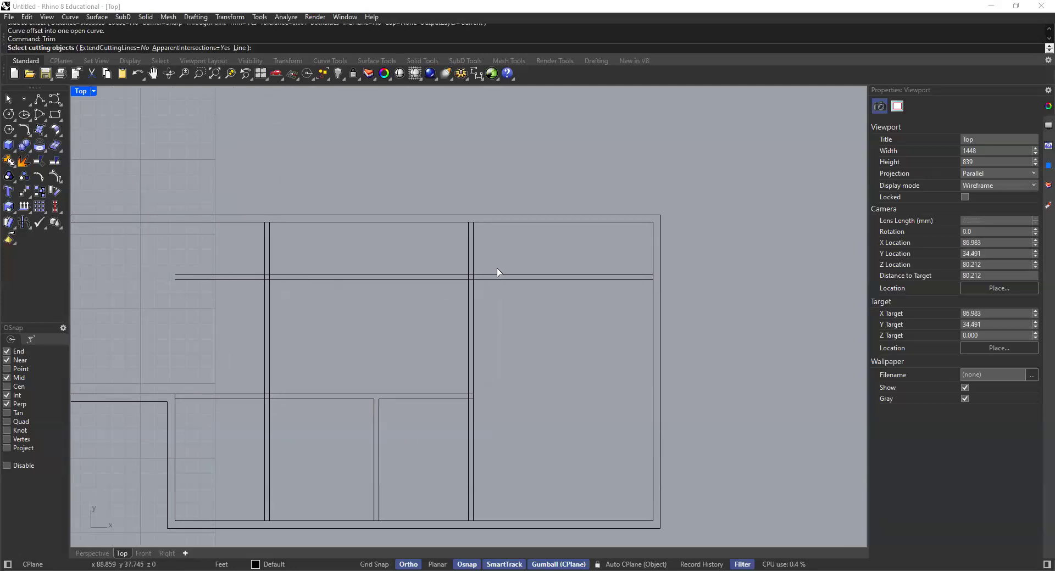
left_click_drag(511, 261, 399, 319)
scroll(474, 292, "up", 2)
scroll(469, 288, "up", 1)
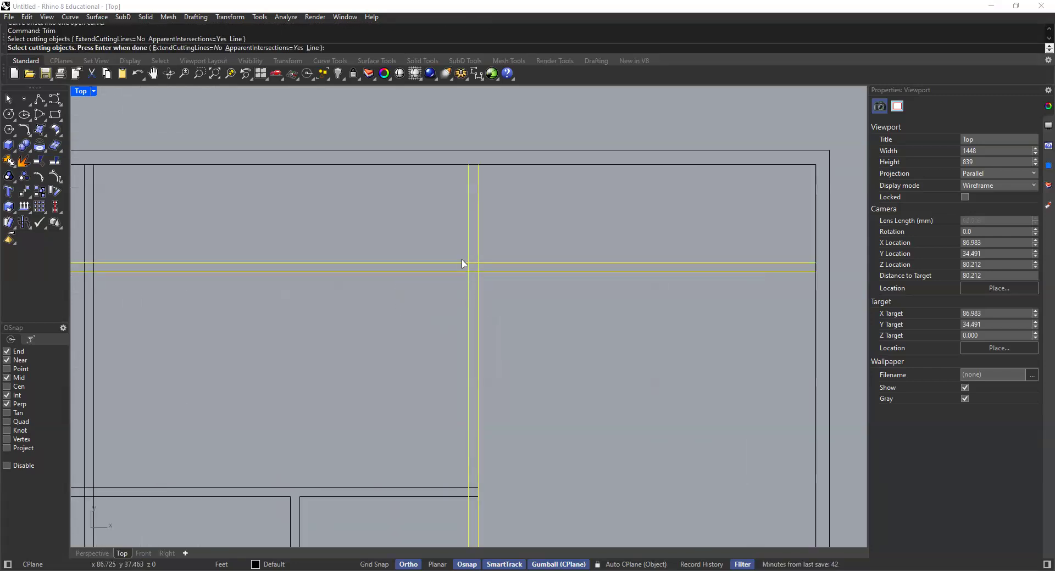
key("Return")
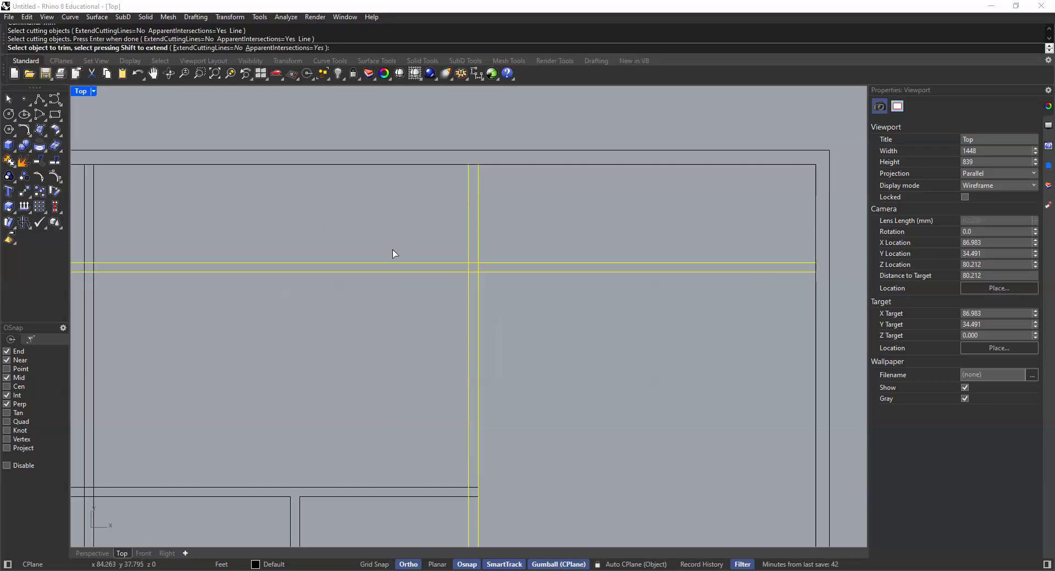
left_click(448, 264)
left_click(450, 272)
left_click(467, 254)
left_click(478, 247)
scroll(472, 270, "up", 3)
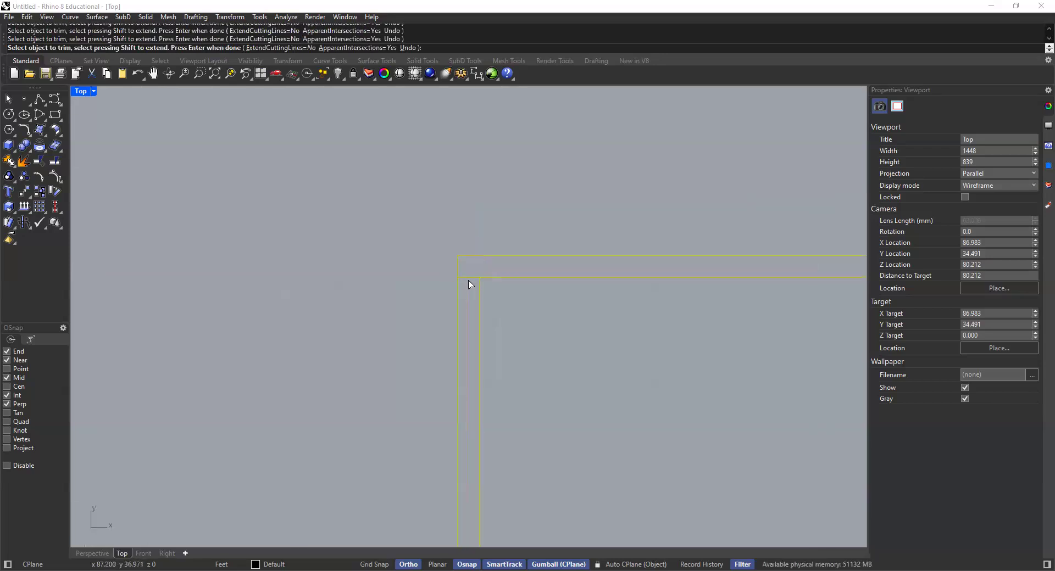
scroll(549, 338, "down", 5)
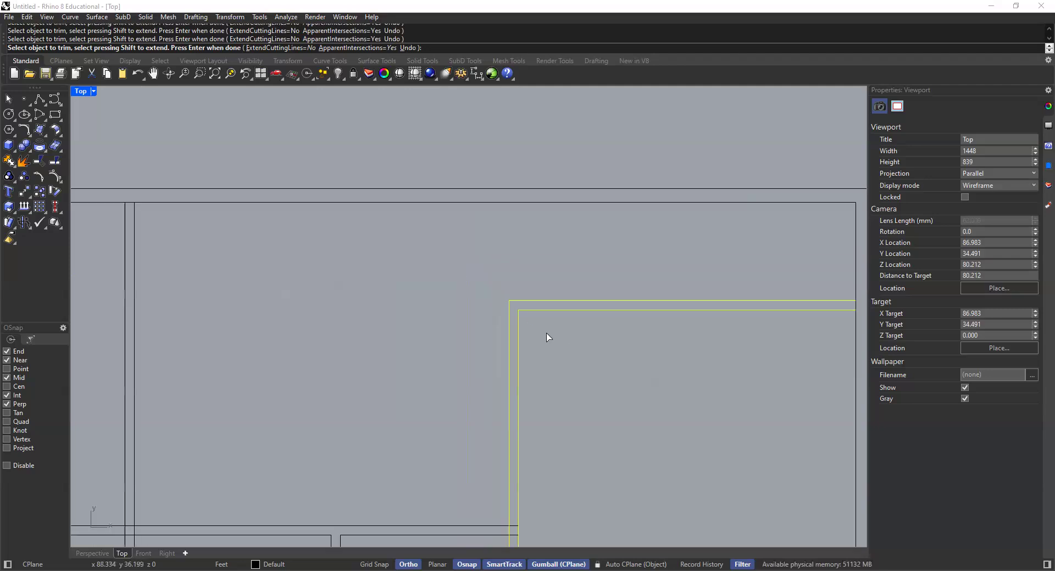
key("Return")
scroll(555, 365, "down", 3)
right_click_drag(504, 361, 530, 328)
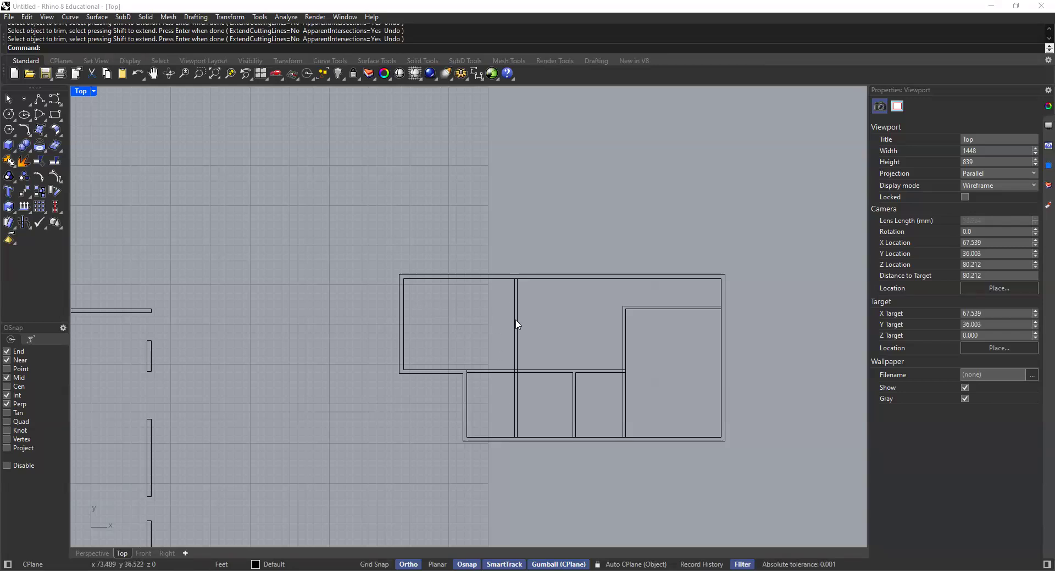
scroll(558, 336, "down", 2)
right_click_drag(558, 337, 470, 315)
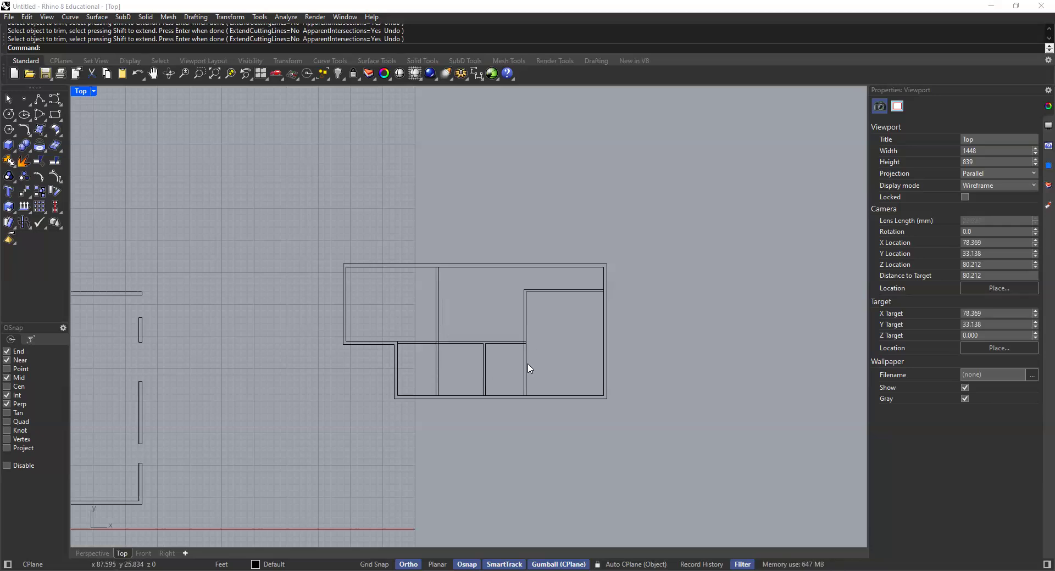
scroll(532, 319, "up", 3)
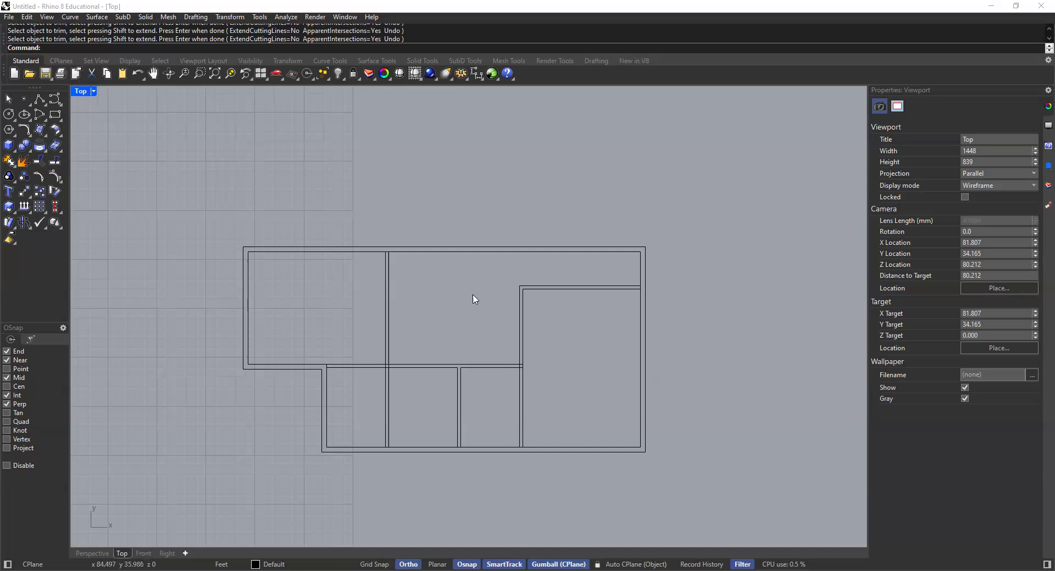
scroll(453, 331, "down", 2)
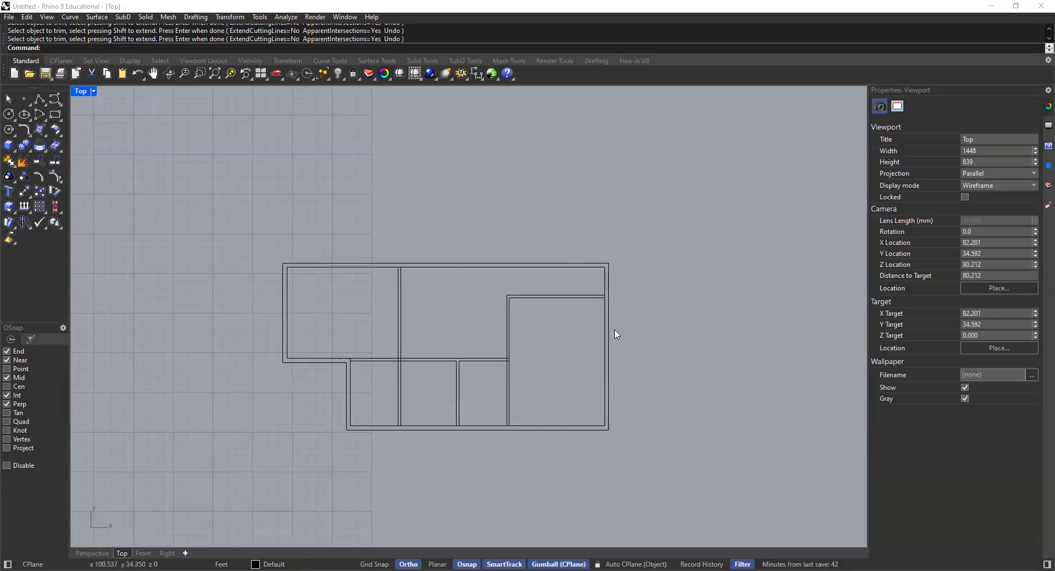
scroll(509, 326, "up", 2)
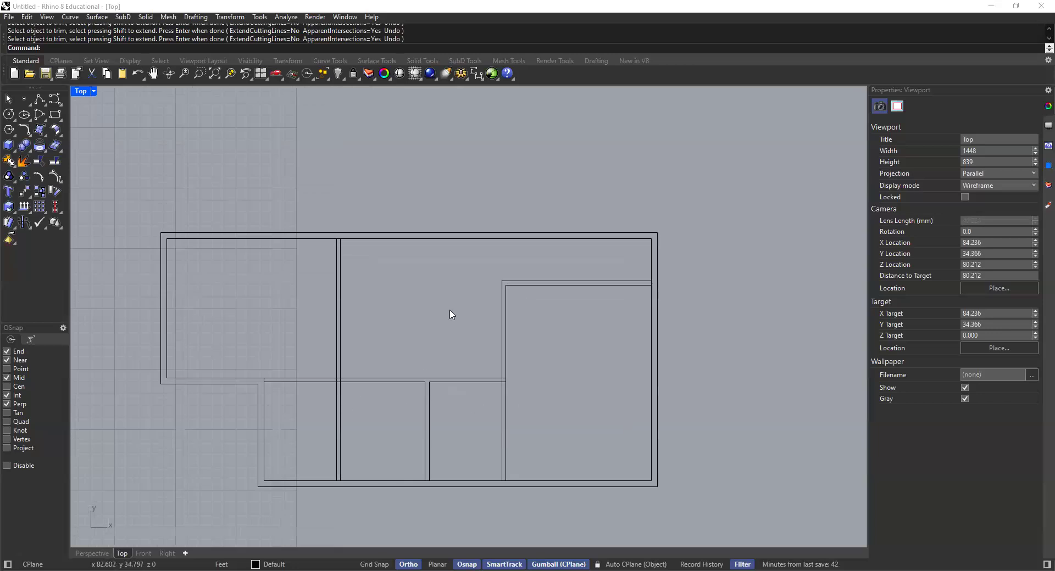
scroll(569, 283, "up", 1)
scroll(504, 301, "up", 3)
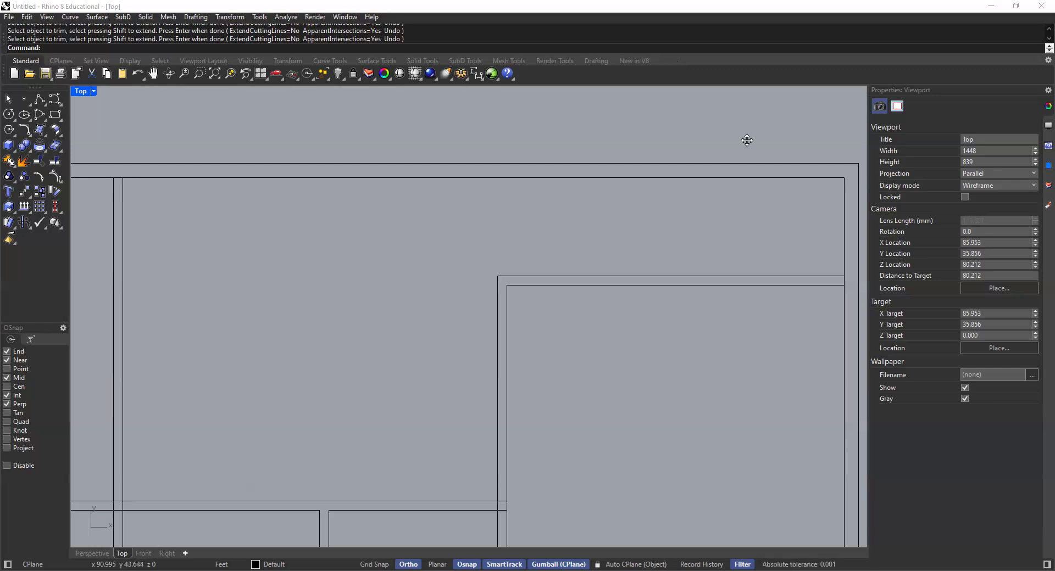
Switch to the browser, review the General Notes of the 2-Story Residence Project assignment, and return to Rhino.
key("alt+Tab")
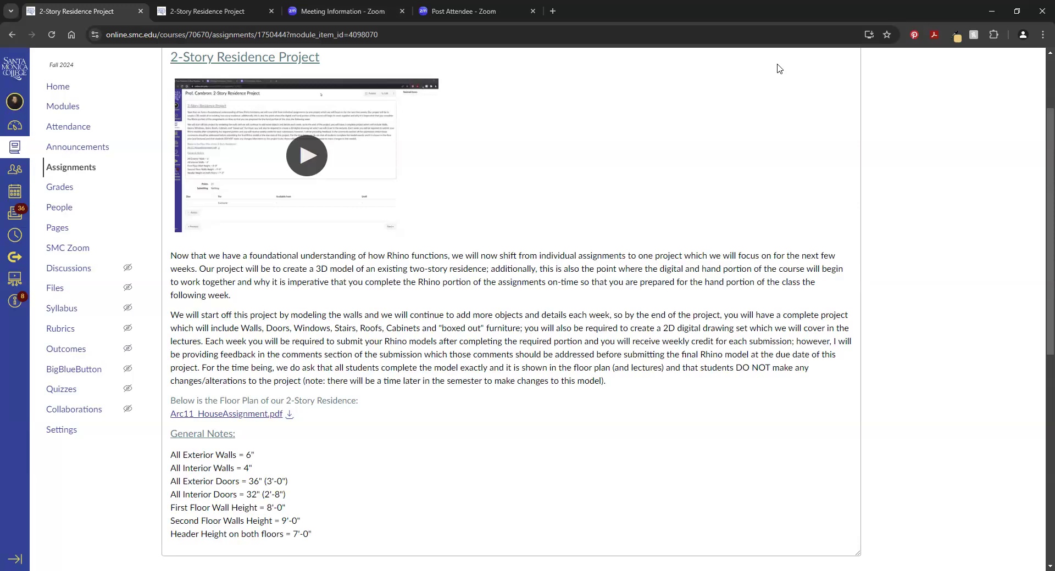
key("alt+Tab")
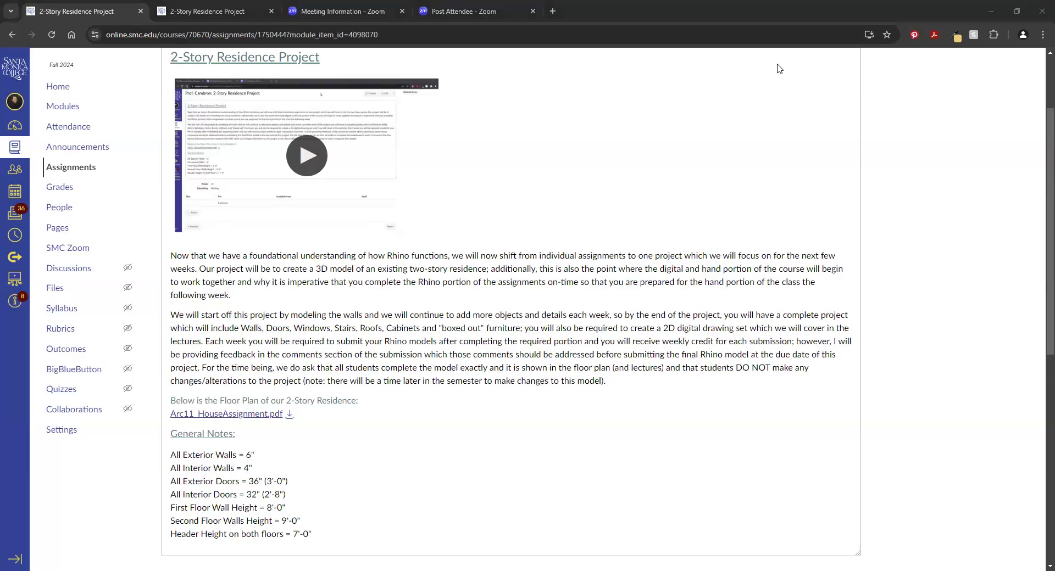
key("alt+Tab")
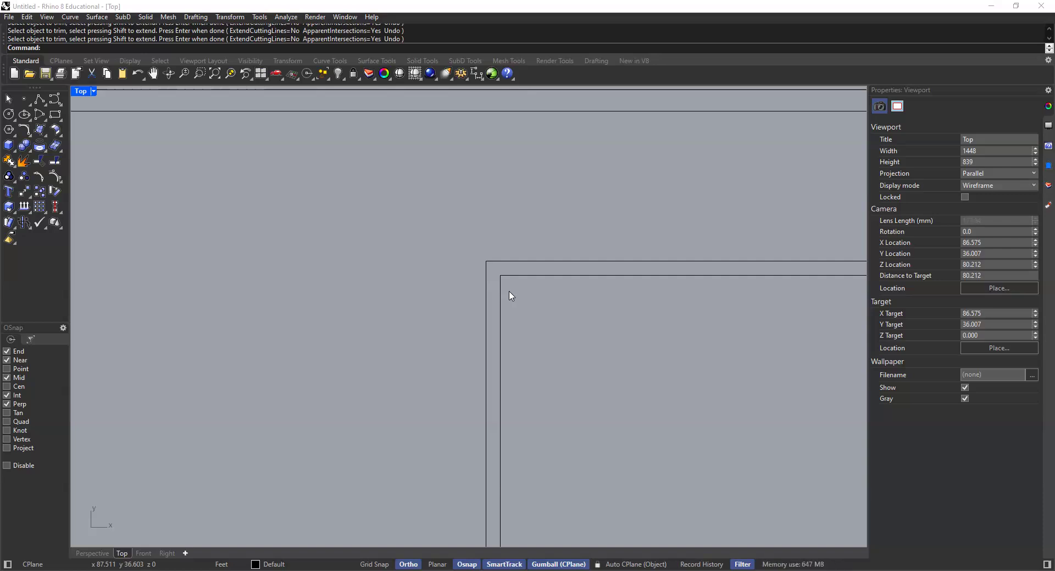
left_click(523, 281)
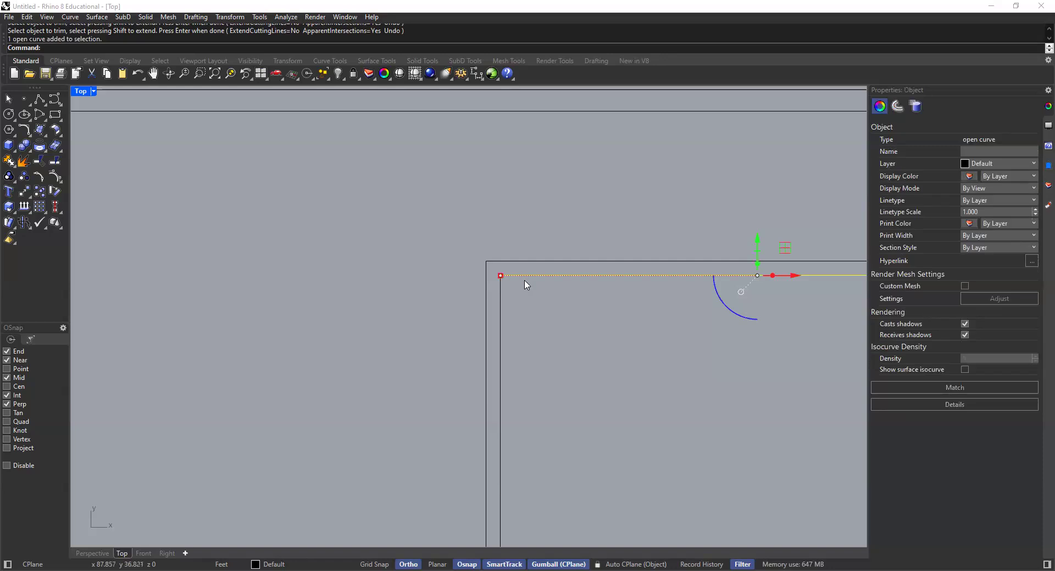
key("Escape")
left_click(526, 280)
key("Escape")
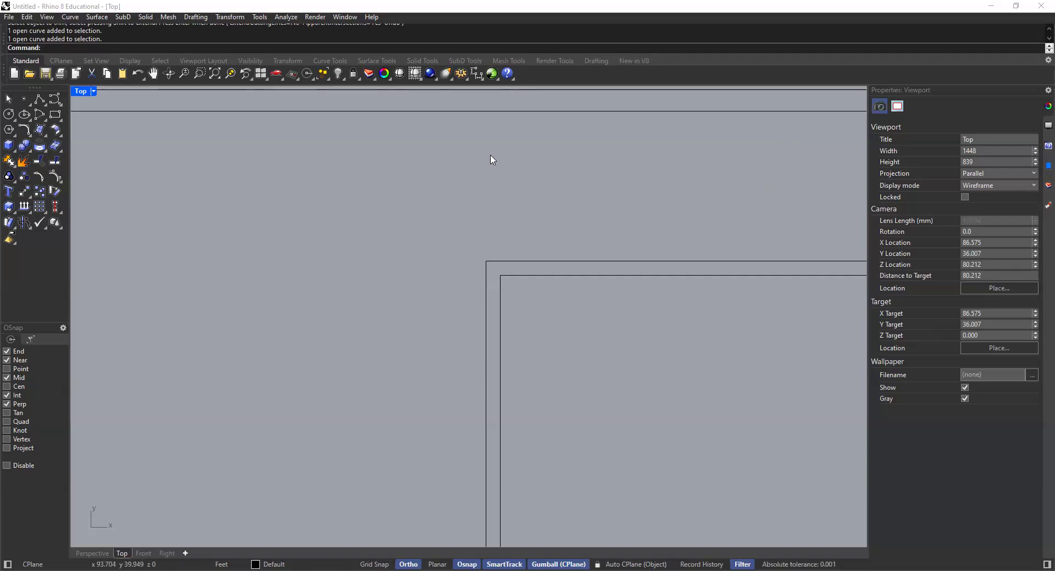
Check the interior door width in the assignment's General Notes in the browser and return to Rhino.
key("alt+Tab")
left_click_drag(183, 440, 290, 442)
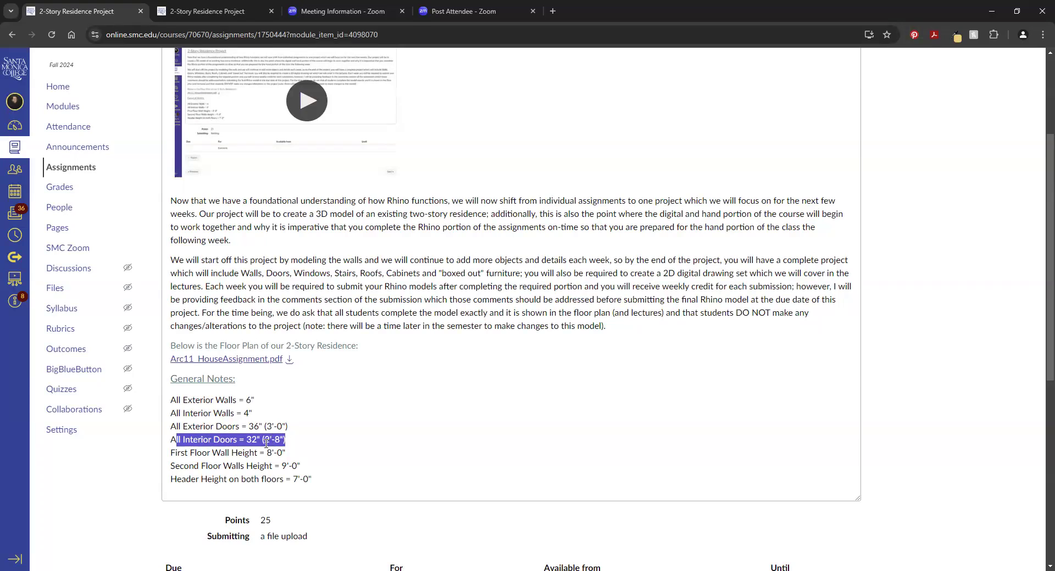
left_click(269, 443)
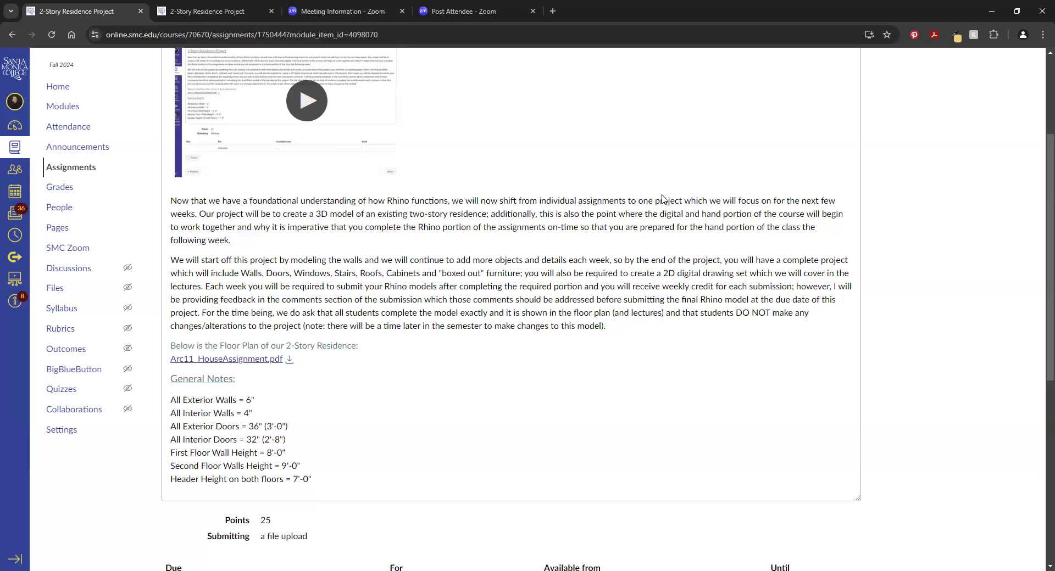
key("alt+Tab")
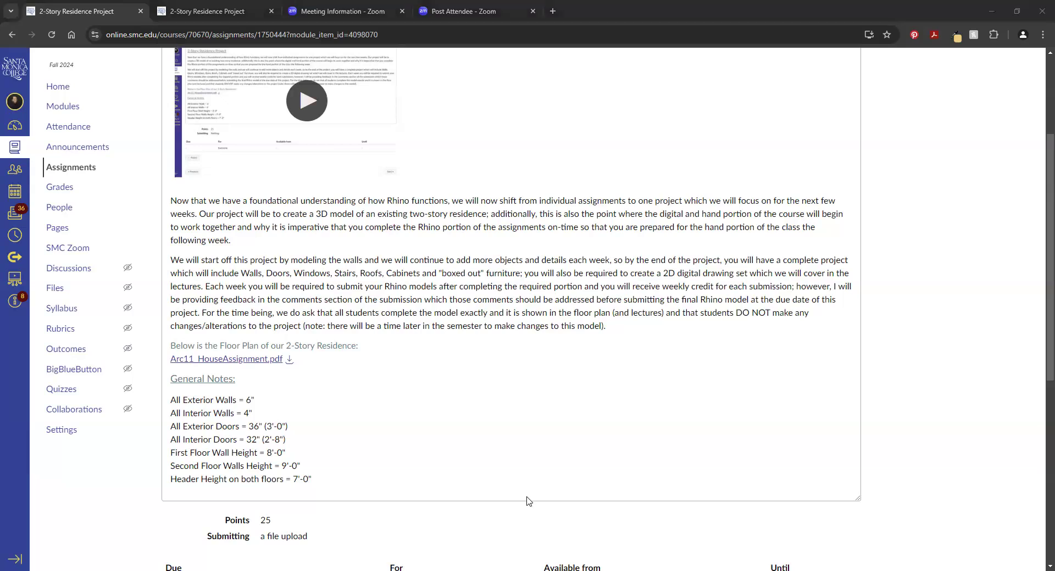
key("alt+Tab")
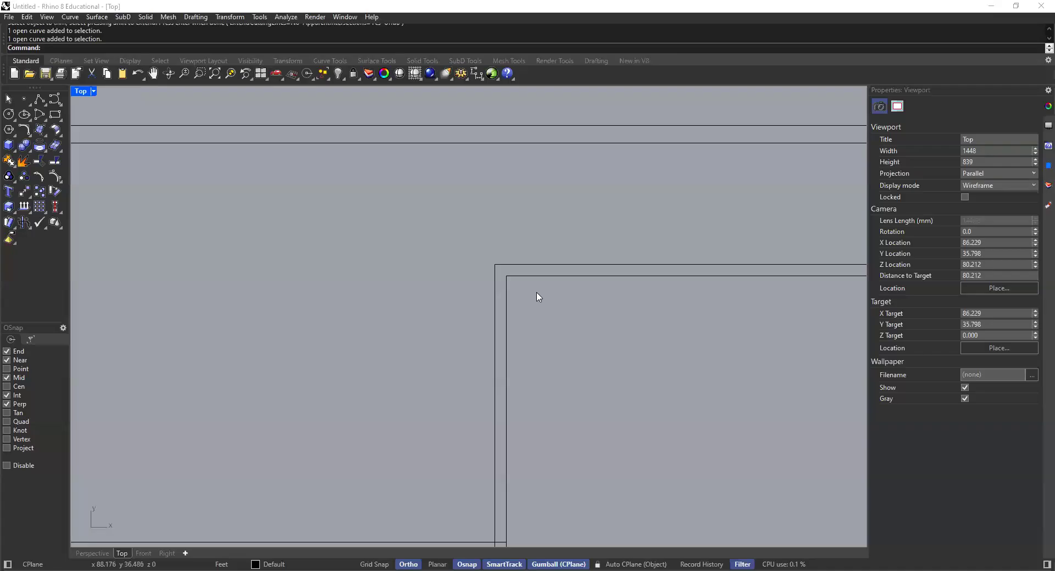
Offset the south line of the northeast room's north partition 4" to the south.
type("Offset")
key("Return")
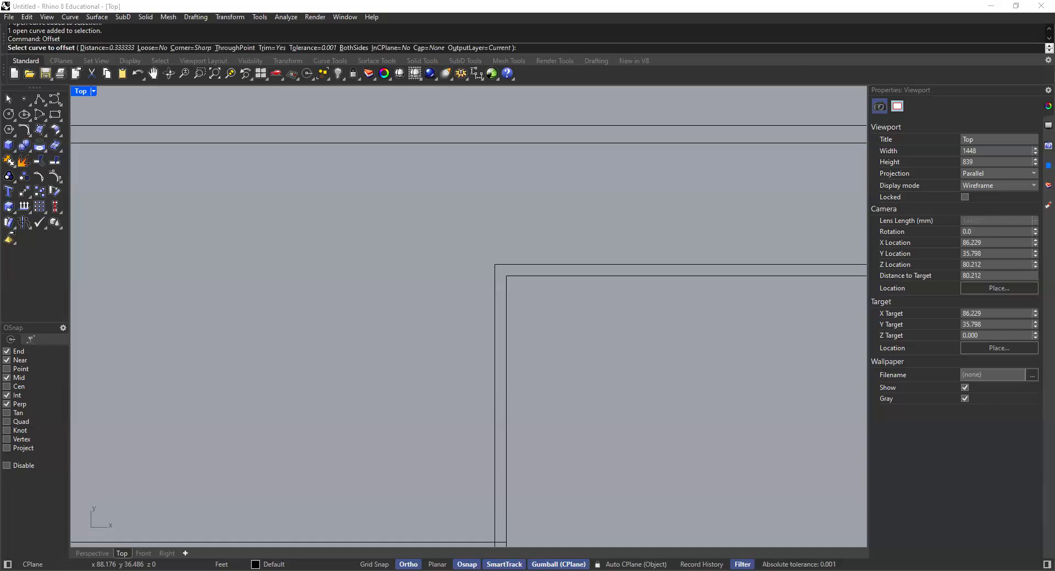
left_click(123, 49)
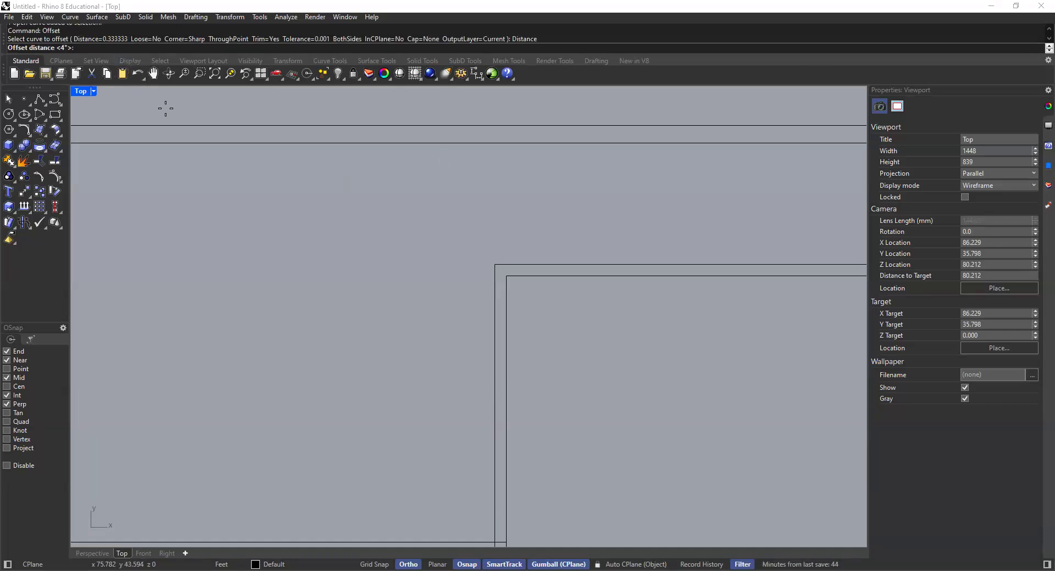
key("Return")
left_click(528, 276)
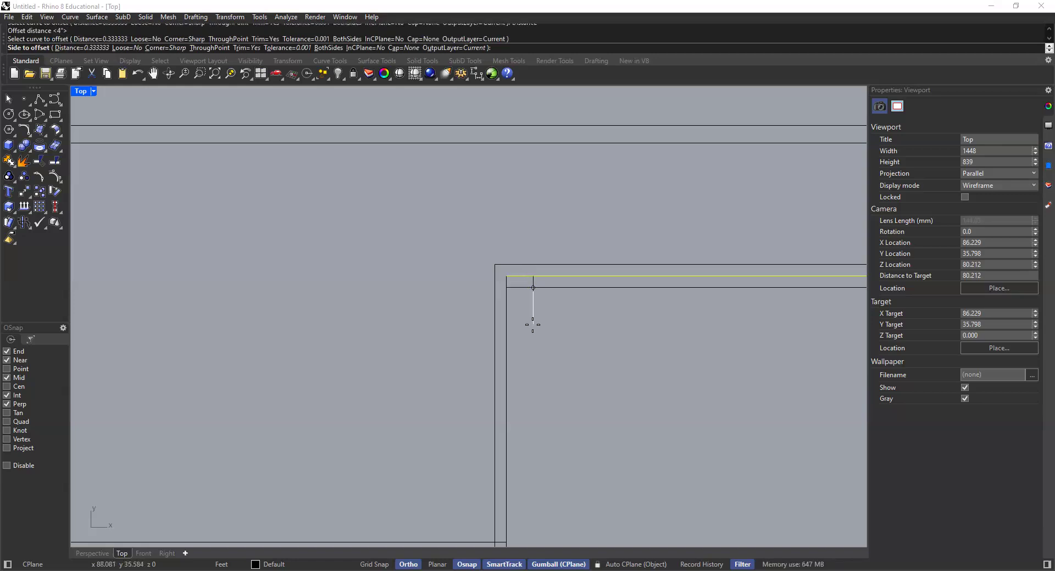
left_click(530, 323)
Offset the new line below the northeast room's north partition 2'8" to the south for the door opening.
scroll(523, 333, "down", 4)
right_click_drag(521, 318, 447, 264)
scroll(446, 263, "up", 4)
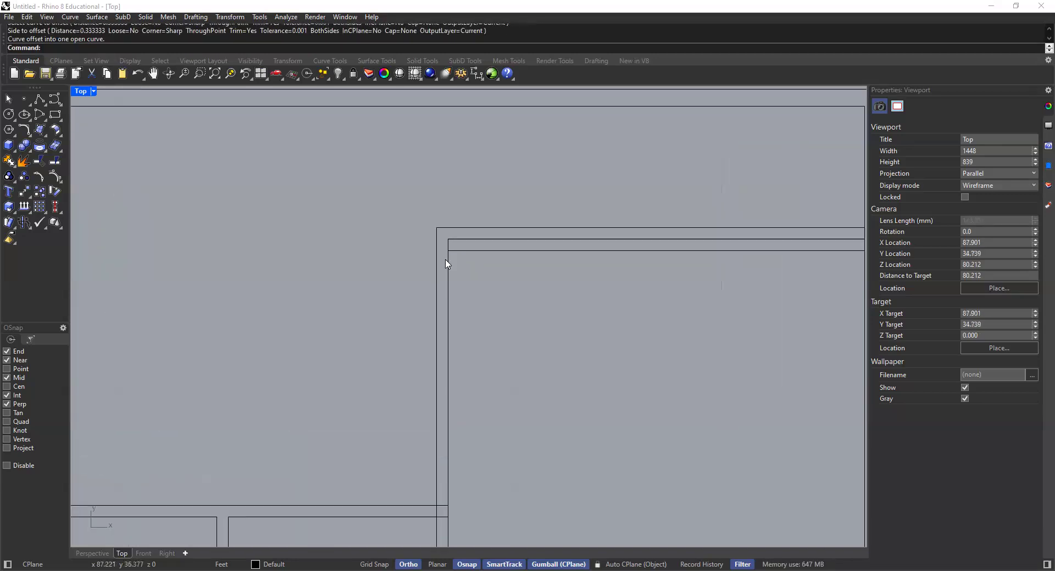
key("Return")
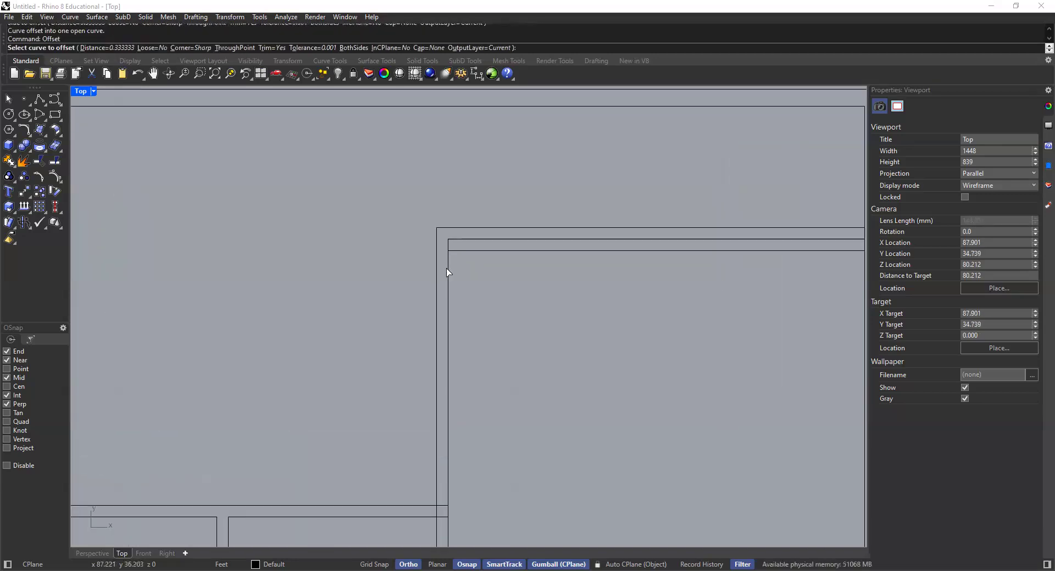
left_click(106, 47)
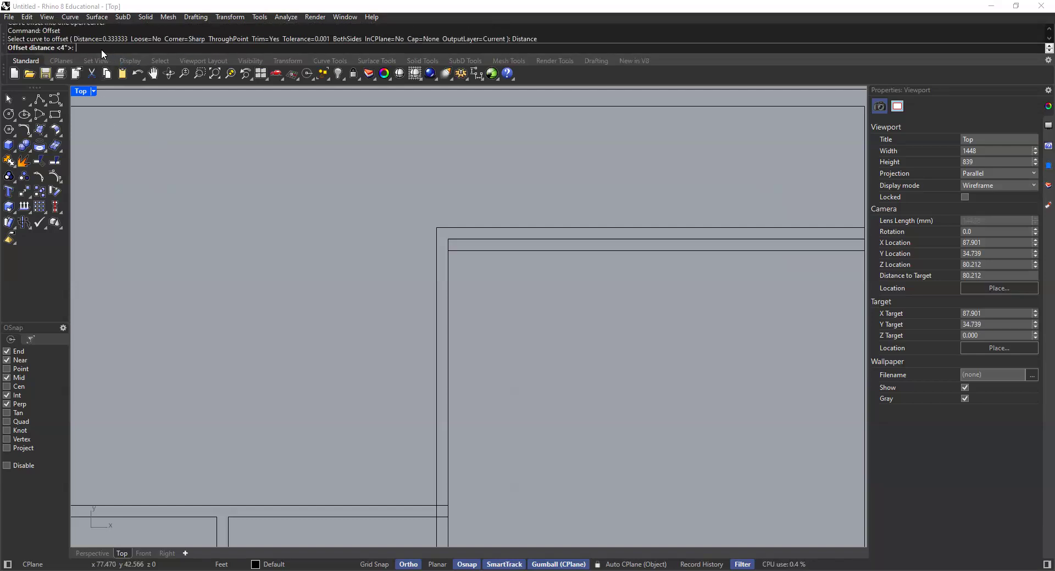
type("2'8")
key("Return")
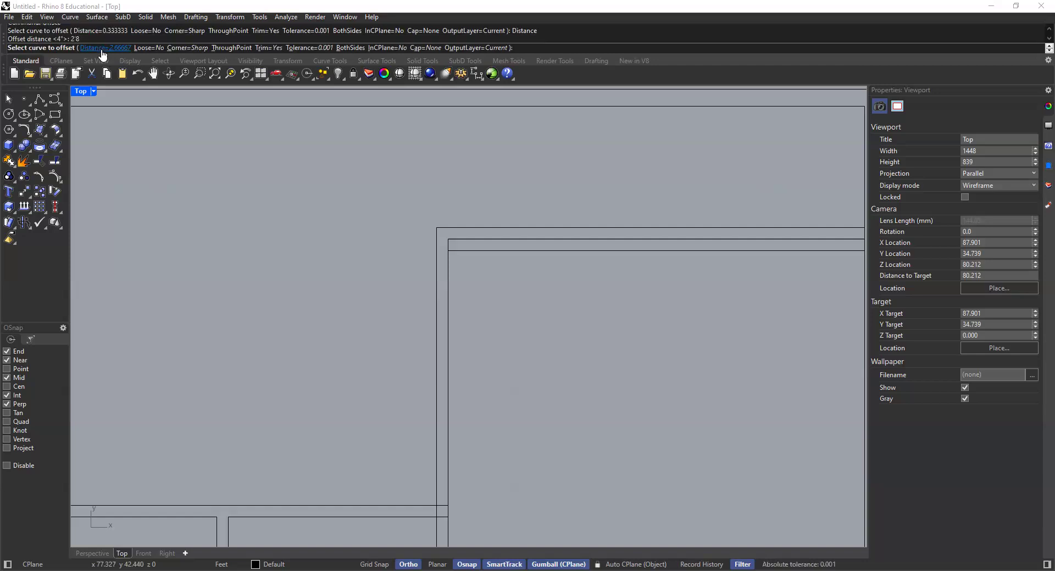
left_click(485, 252)
left_click(468, 307)
Extend the two door-opening lines in the northeast room to the outer west line of its west partition.
scroll(489, 285, "down", 3)
scroll(437, 287, "up", 1)
type("Exte")
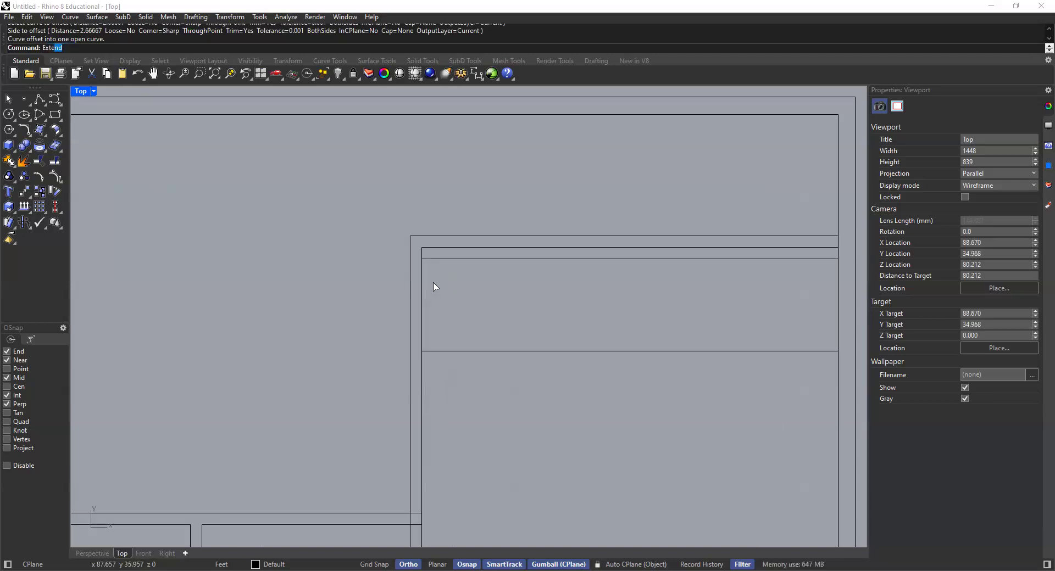
key("Return")
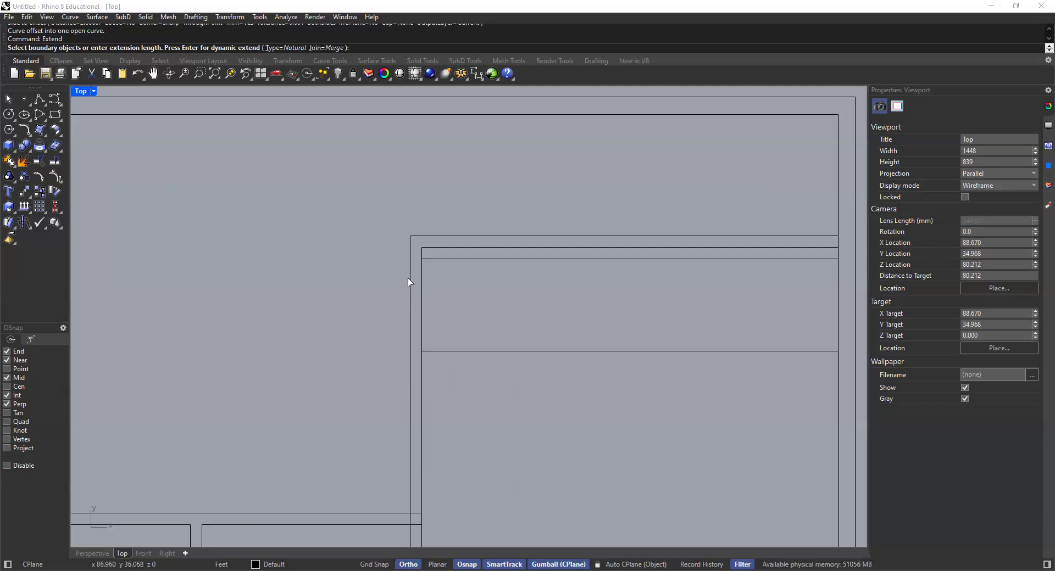
left_click(410, 278)
scroll(414, 295, "up", 1)
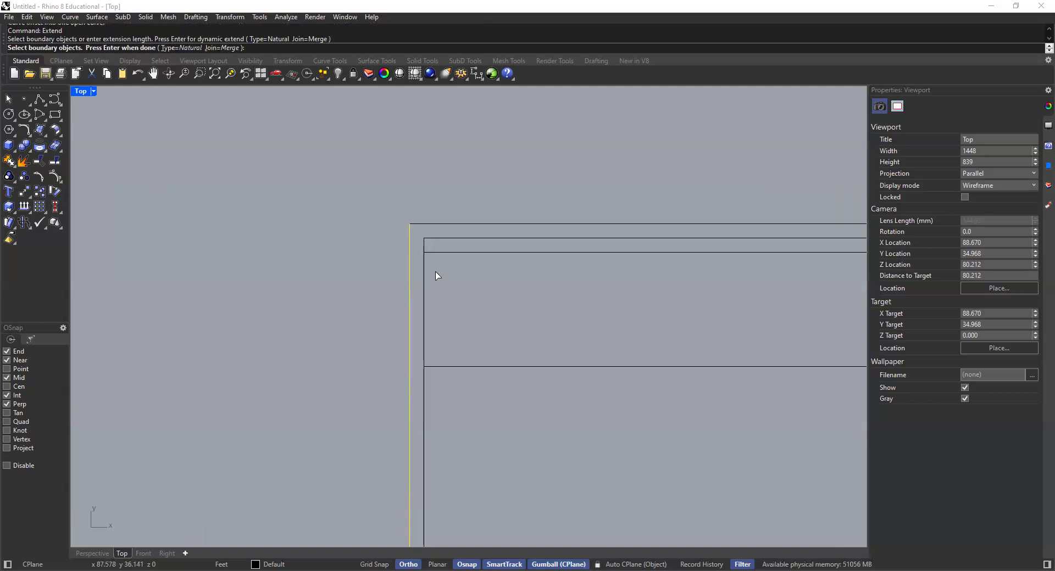
key("Return")
left_click(437, 367)
key("Return")
scroll(460, 293, "down", 3)
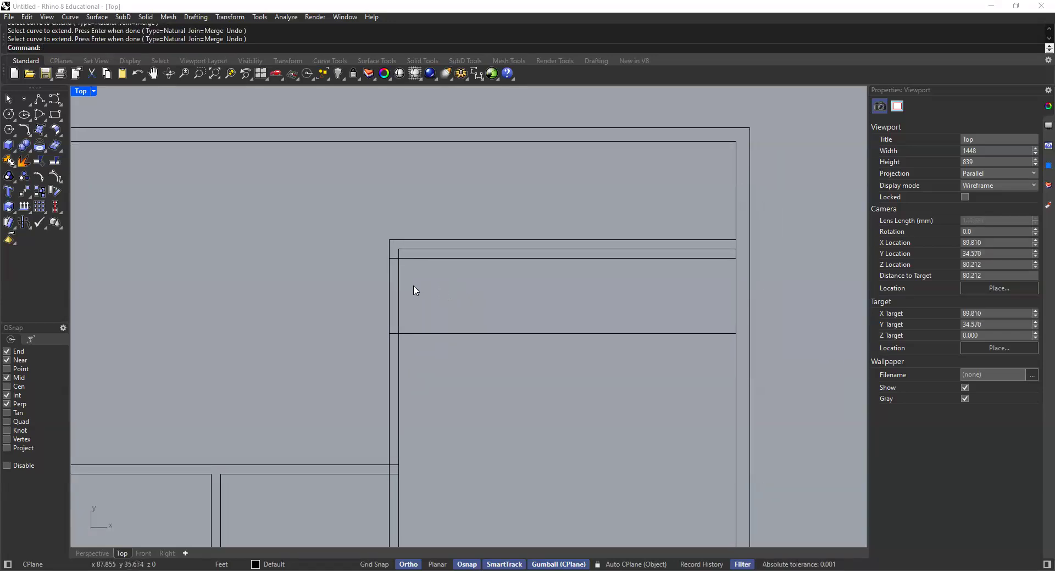
Trim the excess jamb lines and the partition lines between them to cut the door opening near the northeast room's northwest corner.
type("Trim")
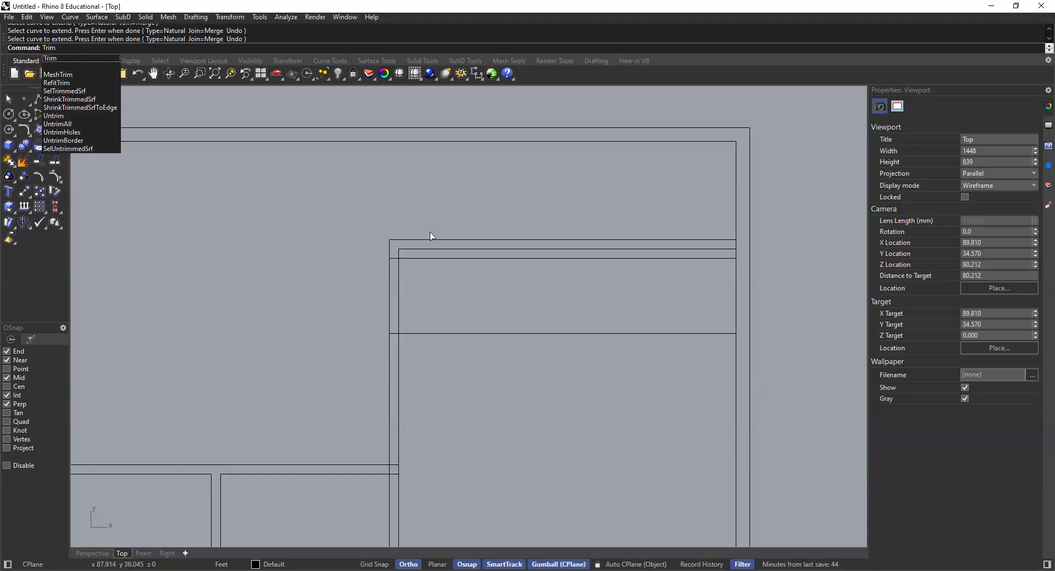
key("Return")
scroll(405, 291, "up", 1)
scroll(405, 291, "up", 1)
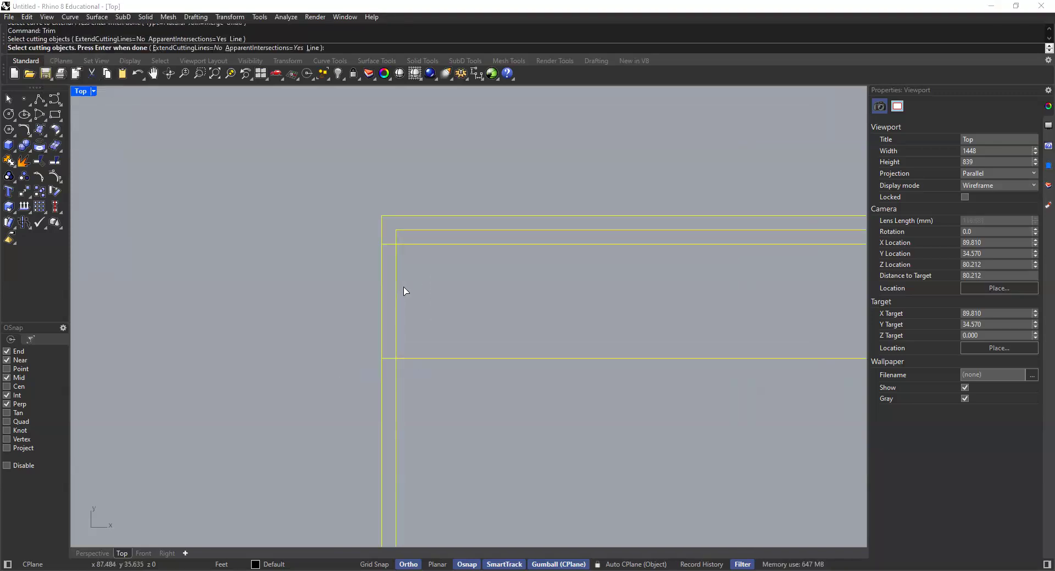
key("Return")
left_click(423, 244)
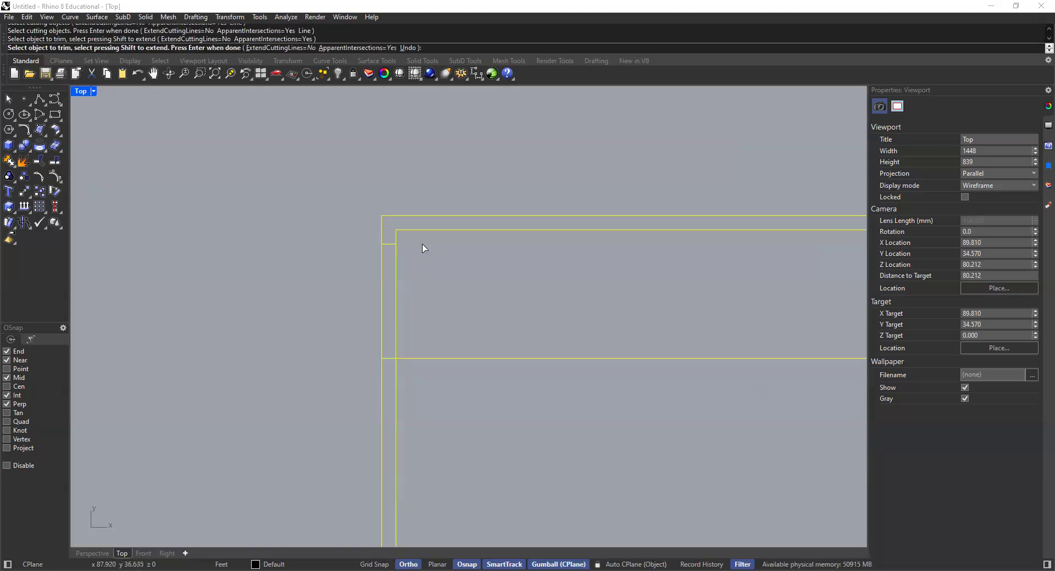
left_click(438, 360)
left_click(395, 277)
left_click(381, 286)
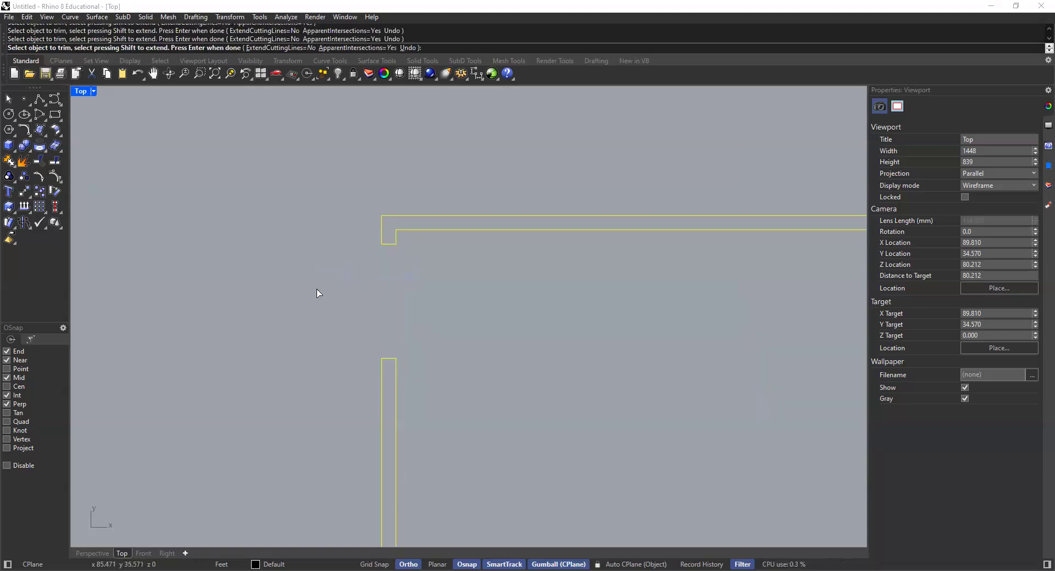
key("Return")
Offset the inner line of the south exterior wall 4" to the north.
scroll(385, 305, "down", 5)
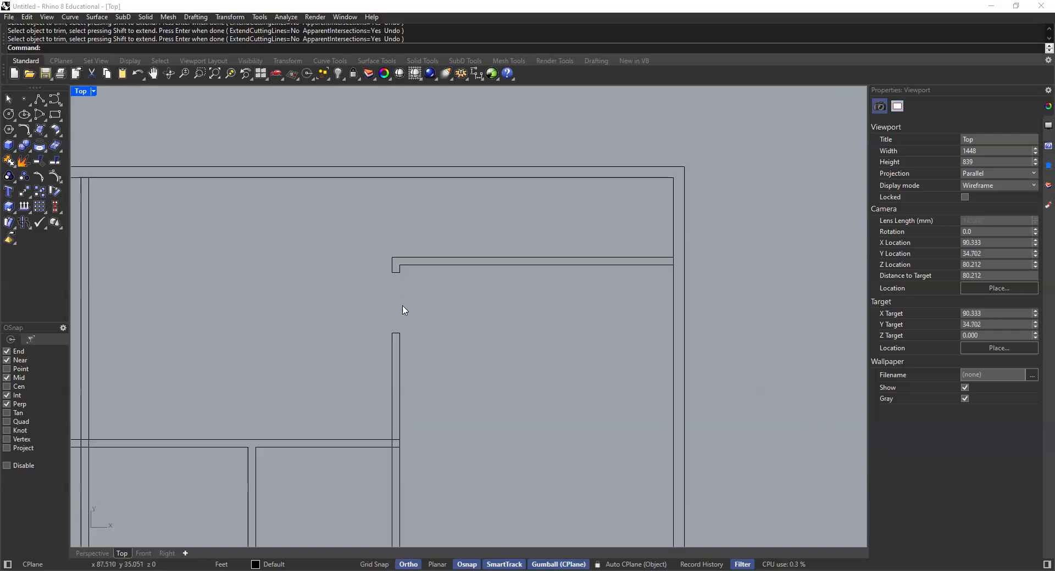
right_click_drag(433, 320, 483, 288)
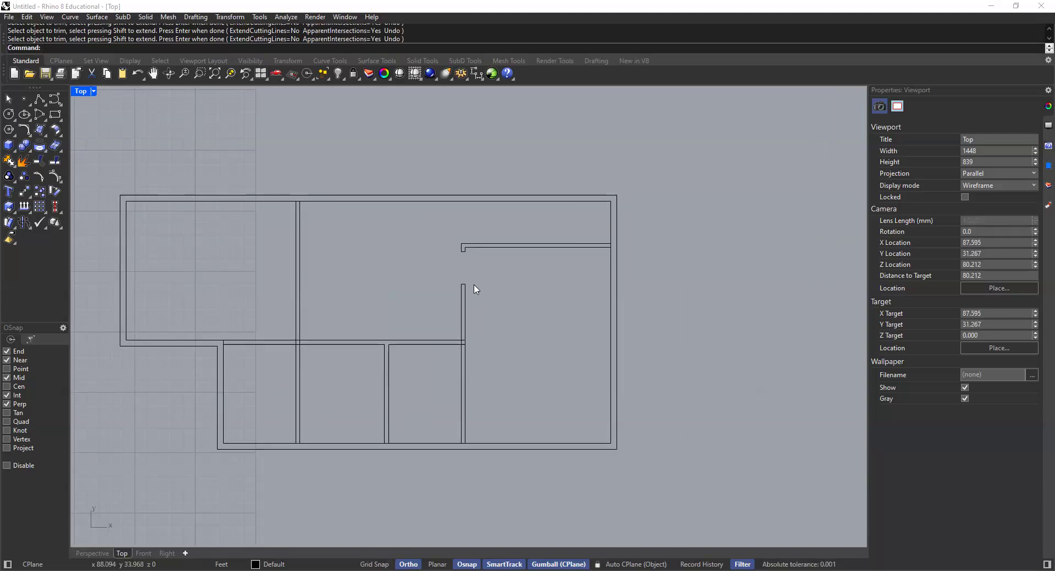
scroll(440, 378, "up", 2)
right_click_drag(447, 379, 439, 316)
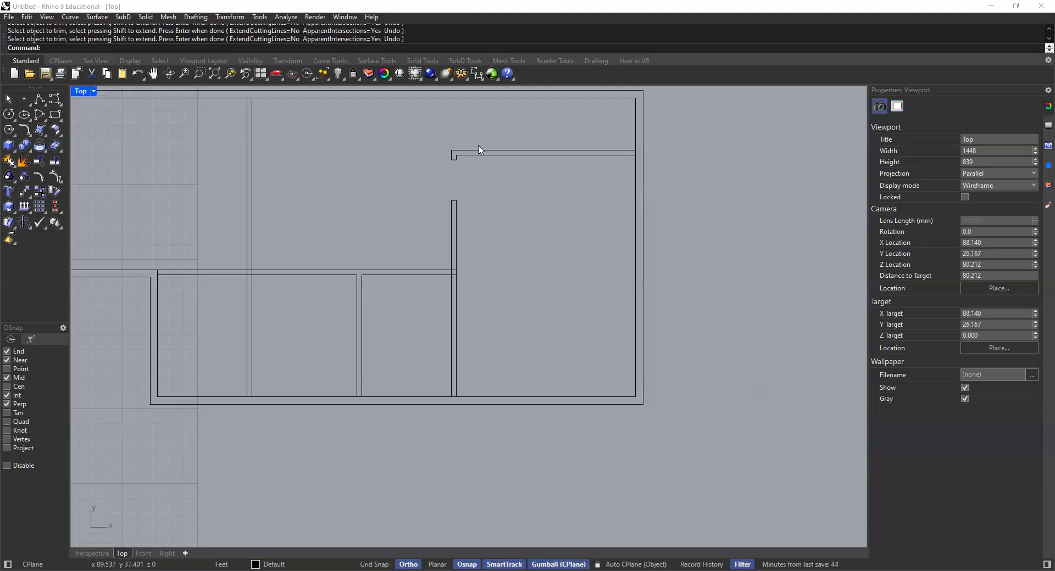
right_click_drag(358, 357, 363, 336)
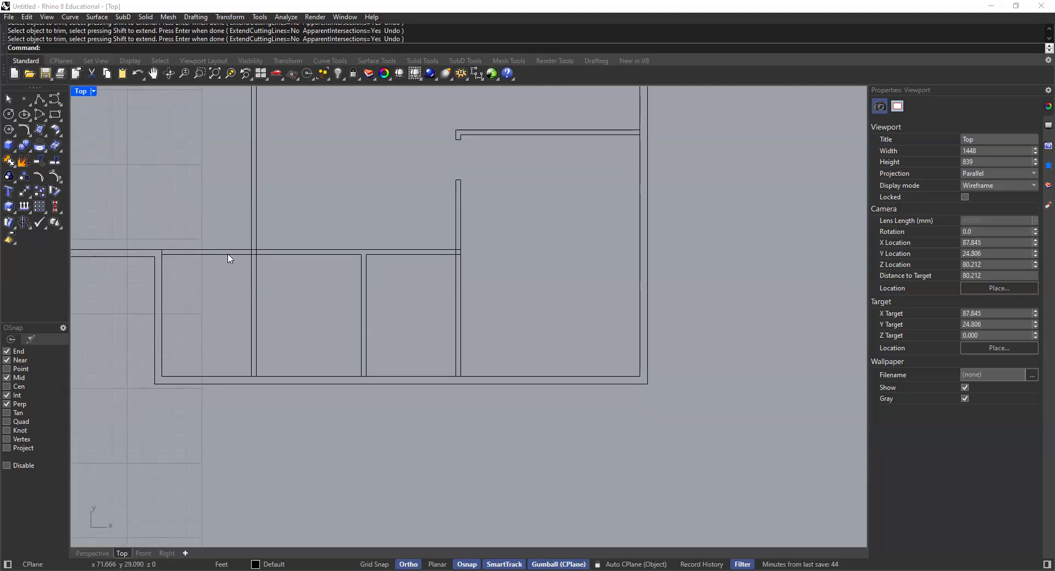
right_click_drag(412, 361, 405, 388)
scroll(405, 365, "up", 4)
scroll(407, 367, "down", 2)
scroll(423, 401, "up", 2)
scroll(423, 401, "up", 1)
scroll(393, 397, "up", 1)
scroll(394, 397, "up", 1)
type("offset")
key("Return")
left_click(116, 48)
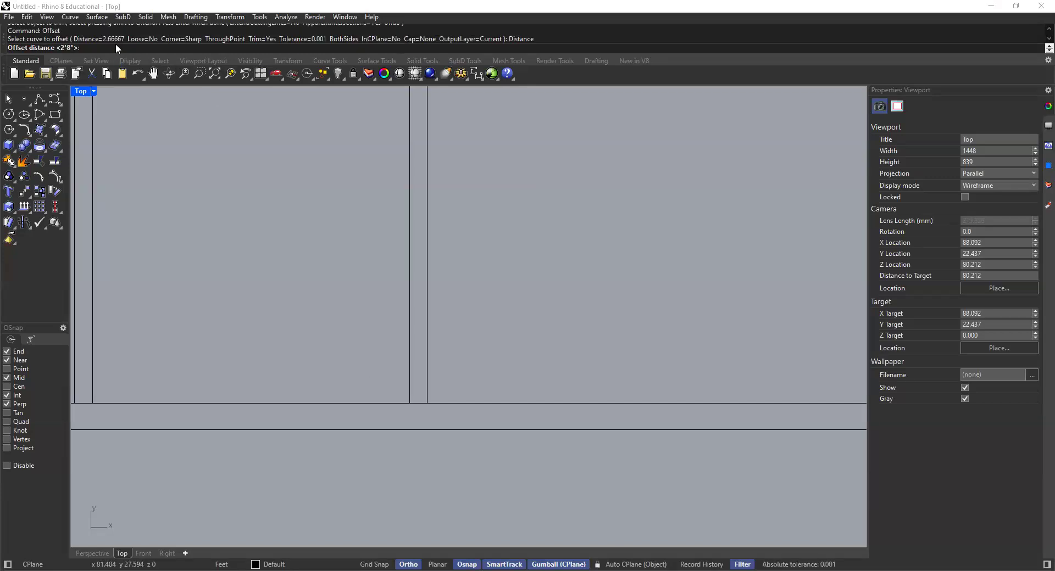
type("4\"")
key("Return")
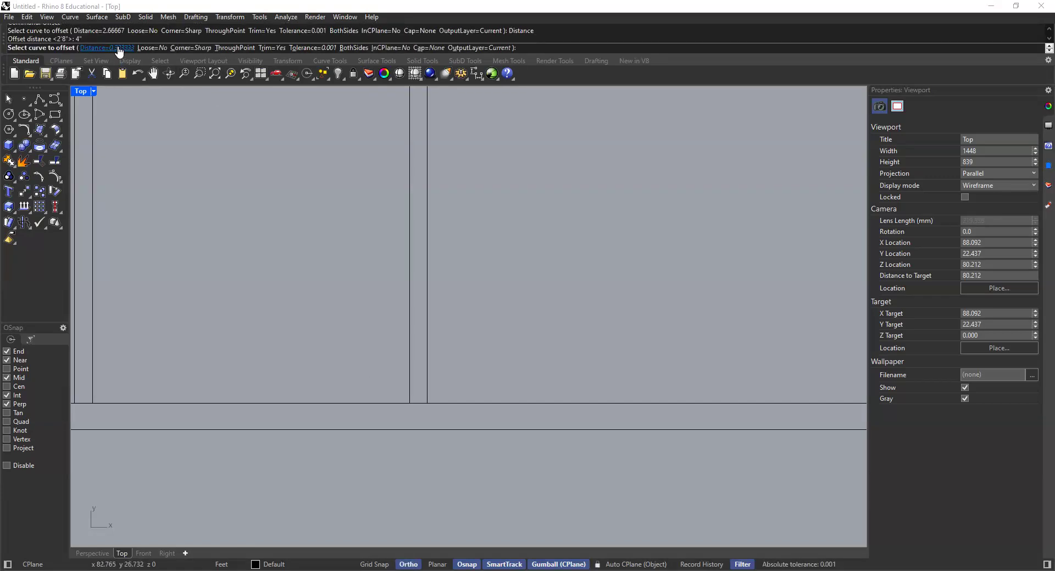
left_click(377, 403)
left_click(377, 324)
scroll(394, 337, "down", 2)
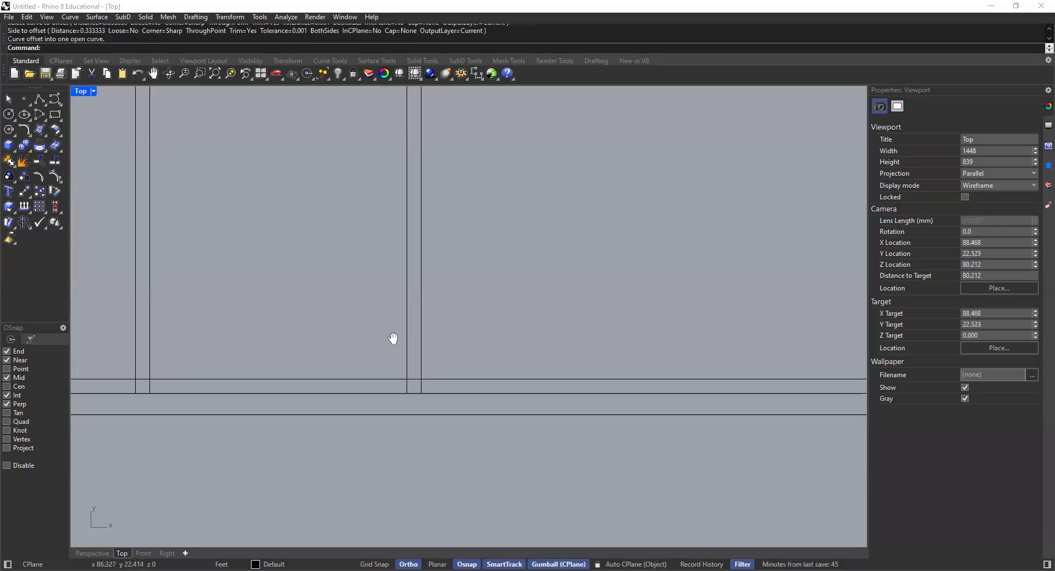
Offset the new line above the south exterior wall 2'8" to the north for the door opening.
right_click(360, 329)
left_click(115, 47)
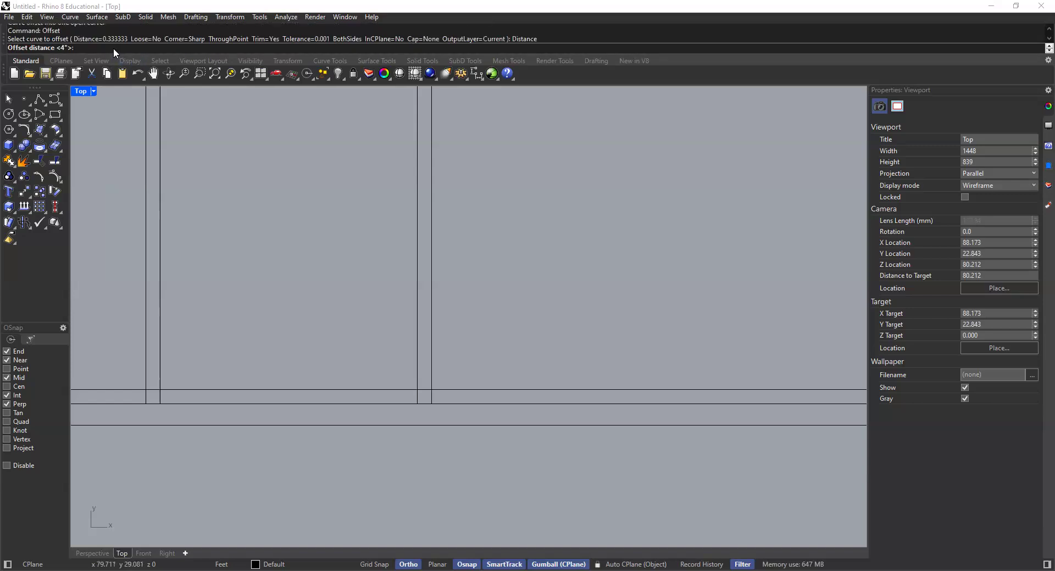
type("2'8")
key("Return")
left_click(399, 390)
left_click(412, 291)
Trim the two offset lines and the partition between them to cut the door opening at the south end of the east room's west partition.
scroll(439, 320, "down", 3)
type("t")
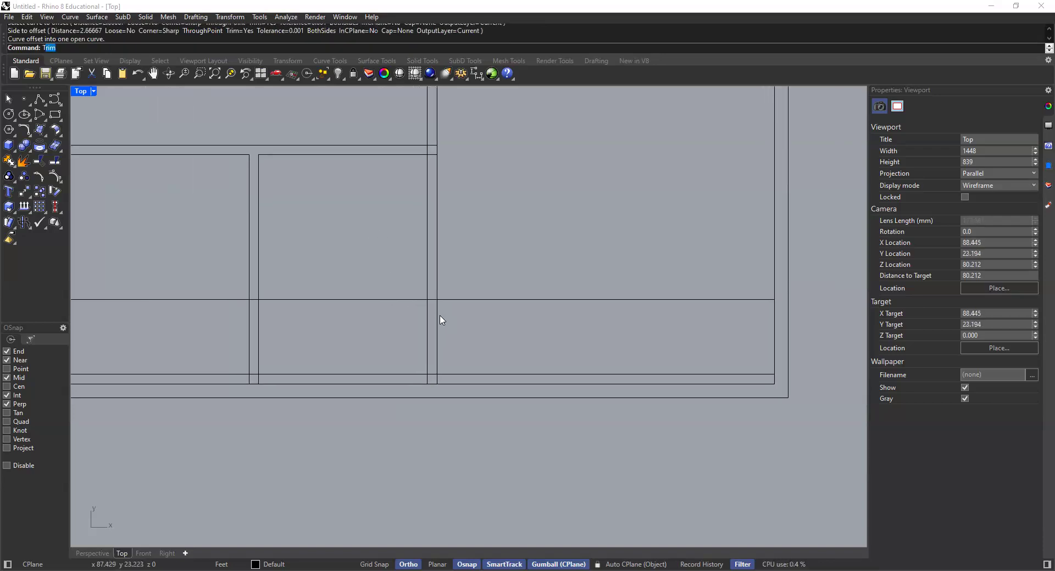
key("Return")
left_click_drag(479, 262, 390, 431)
scroll(440, 343, "up", 2)
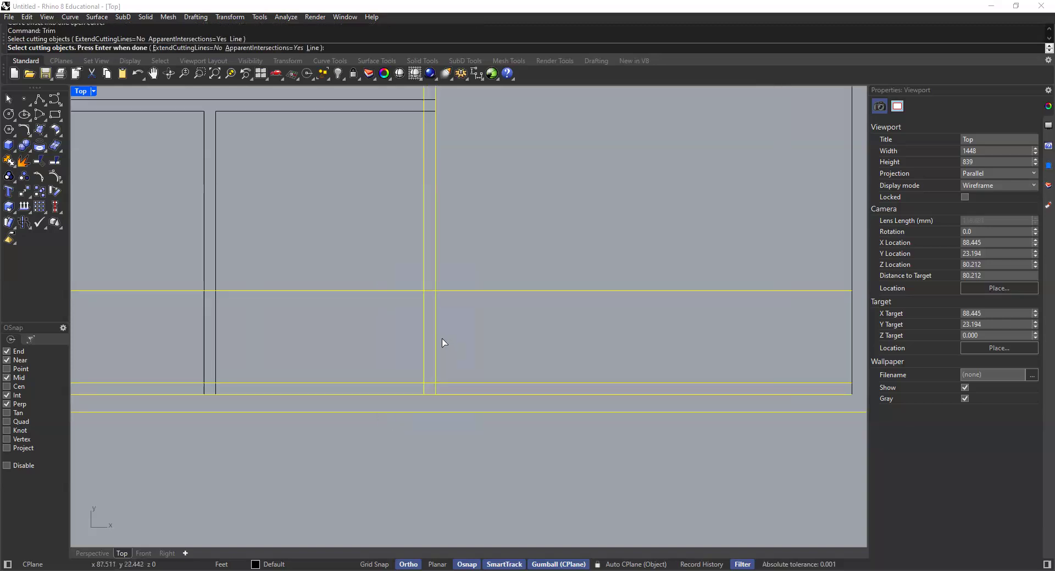
key("Return")
left_click(458, 291)
left_click(390, 291)
left_click(445, 385)
left_click(407, 384)
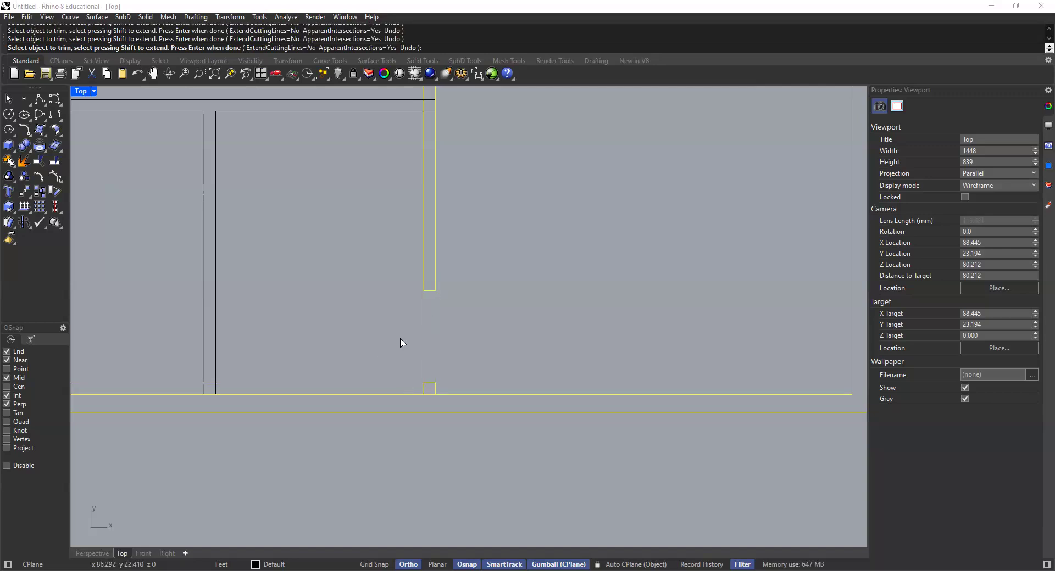
scroll(431, 400, "up", 4)
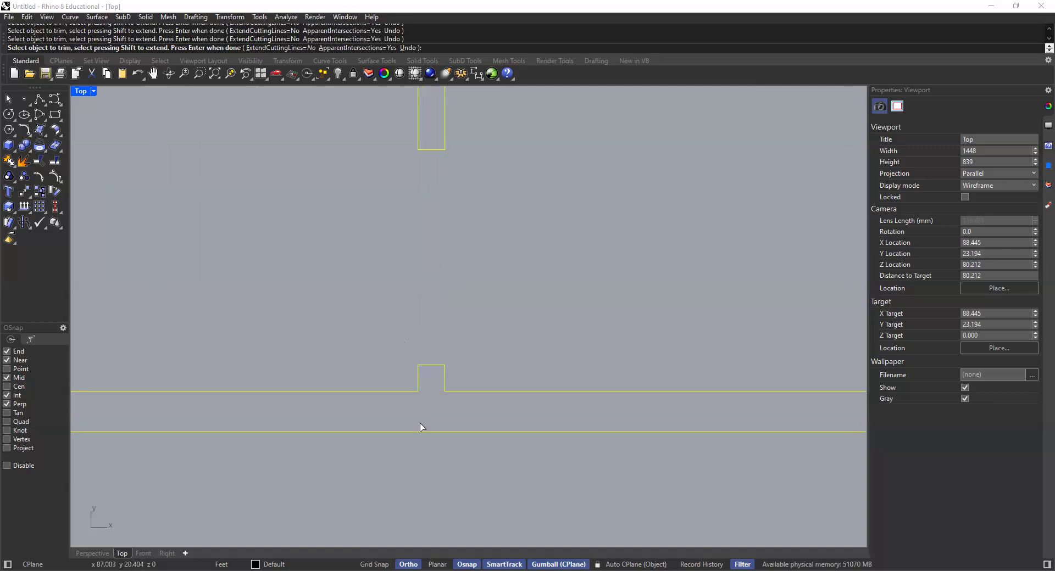
scroll(444, 327, "down", 8)
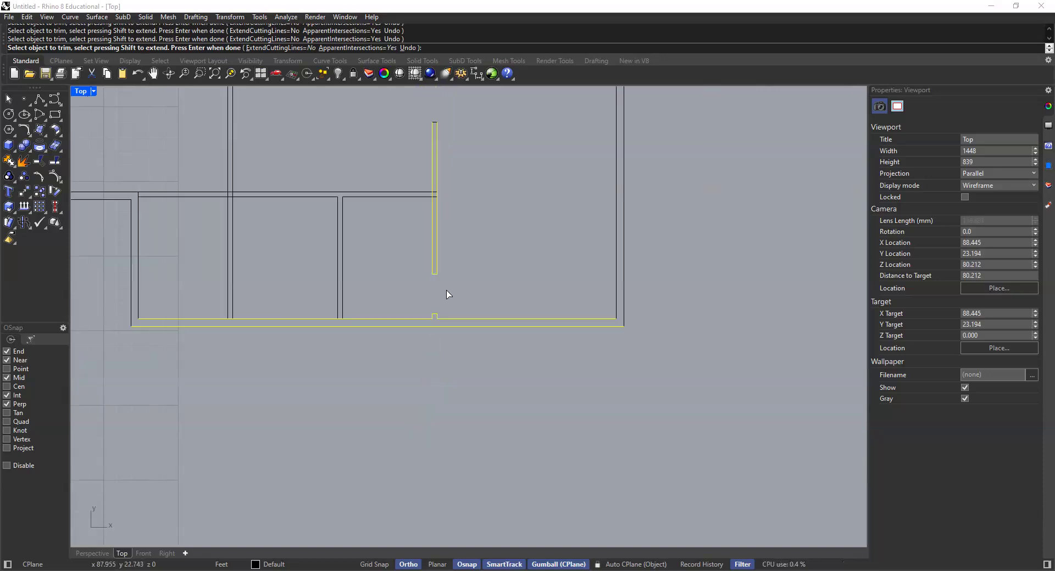
key("Return")
Offset the west line of the short vertical partition between the south rooms 4" to the west.
scroll(419, 206, "up", 2)
right_click_drag(417, 202, 475, 278)
scroll(430, 273, "up", 2)
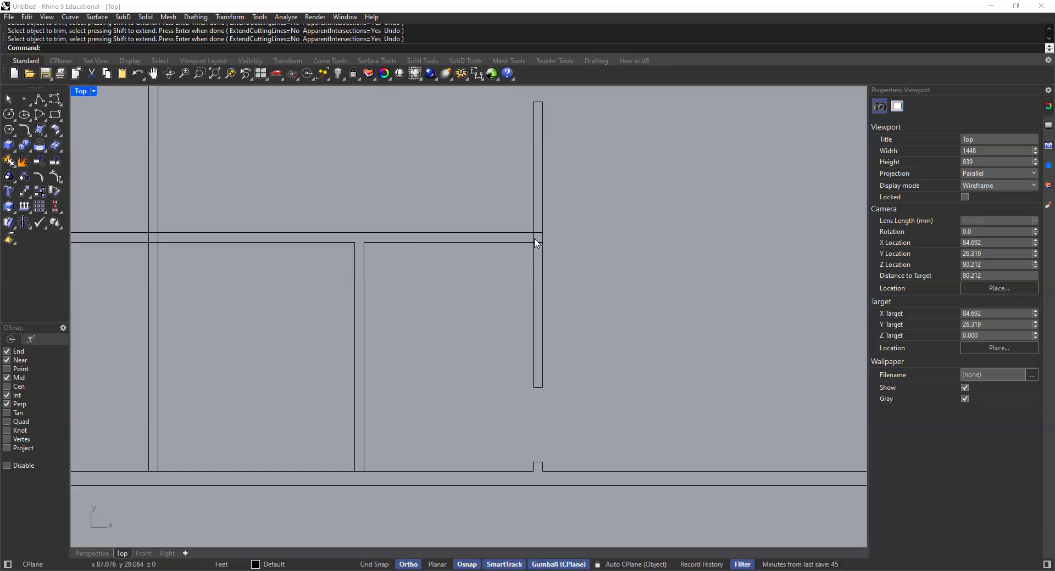
mouse_move(332, 273)
right_mouse_down()
mouse_move(415, 308)
mouse_move(399, 292)
right_mouse_up()
scroll(400, 292, "up", 1)
type("offset")
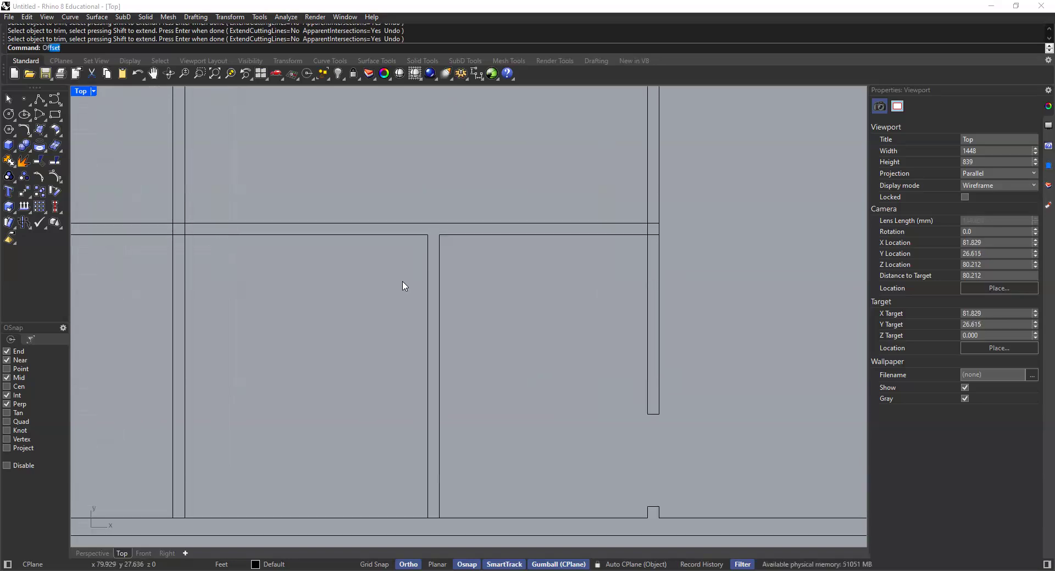
key("Return")
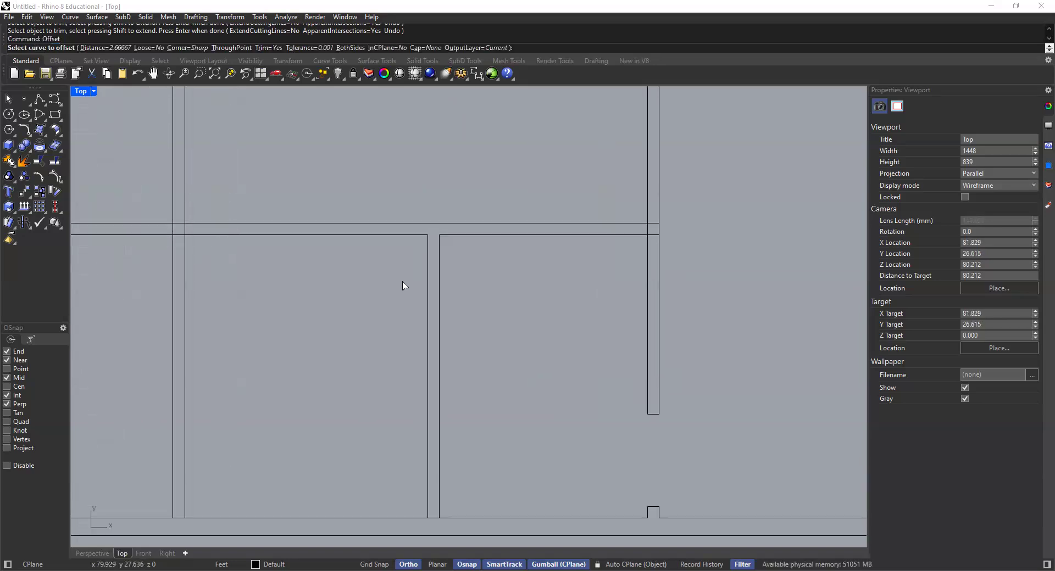
left_click(106, 48)
type("4\"")
key("Return")
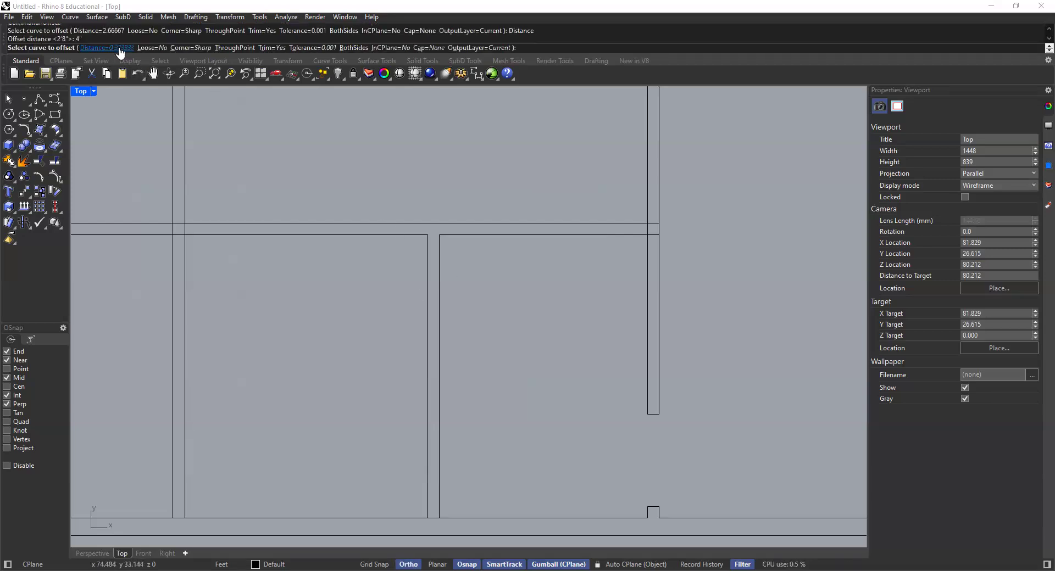
left_click(430, 250)
left_click(374, 271)
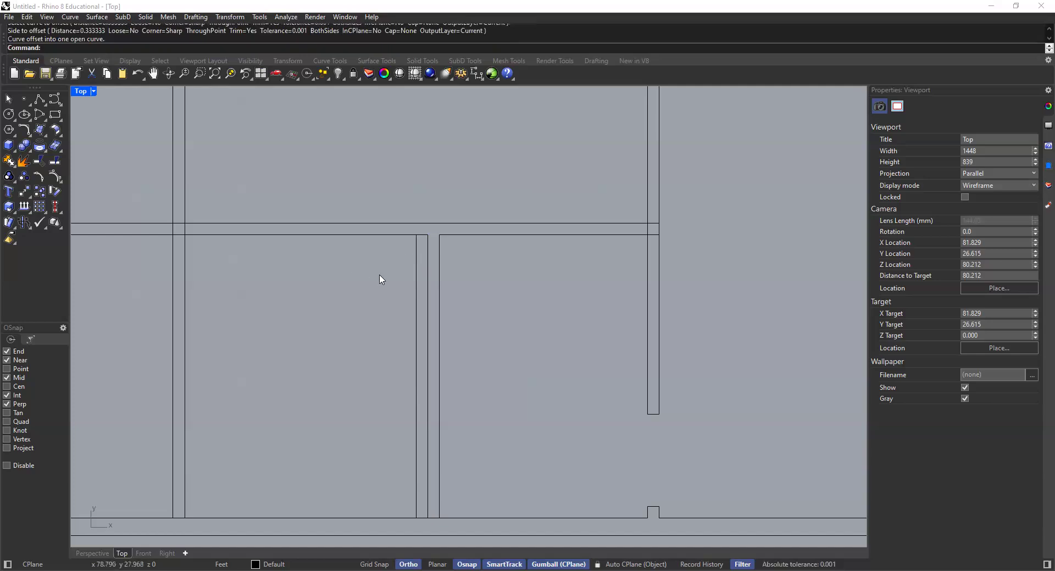
Offset the new line beside the short vertical partition 2'8" to the west for the door opening.
key("Return")
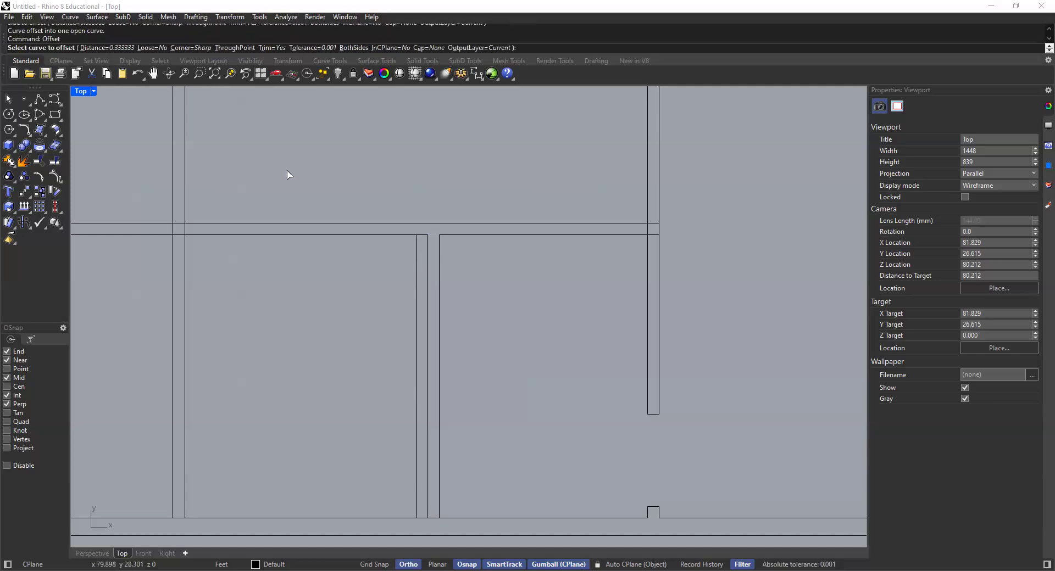
left_click(113, 48)
type("2'8")
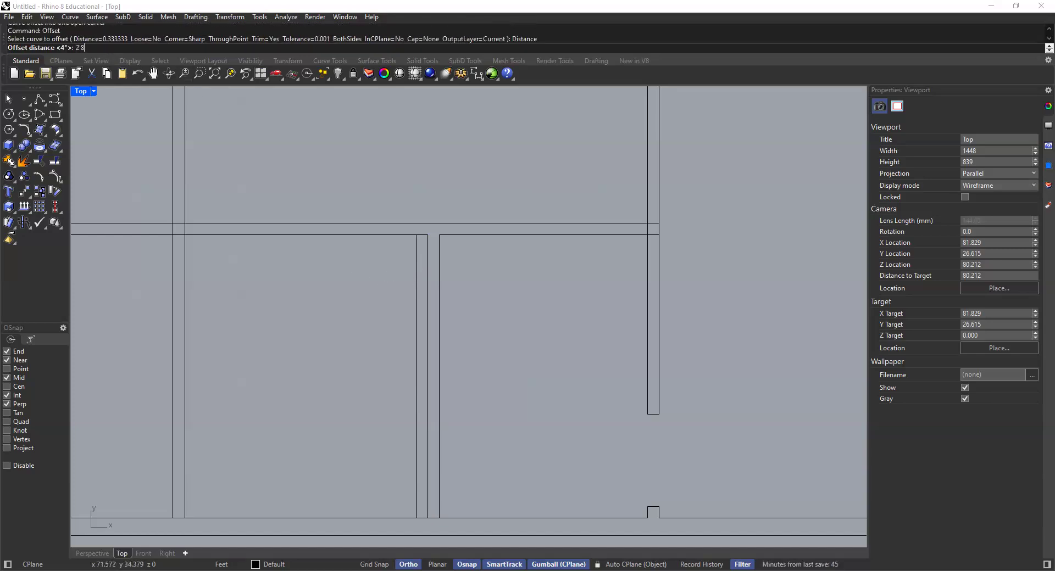
key("Return")
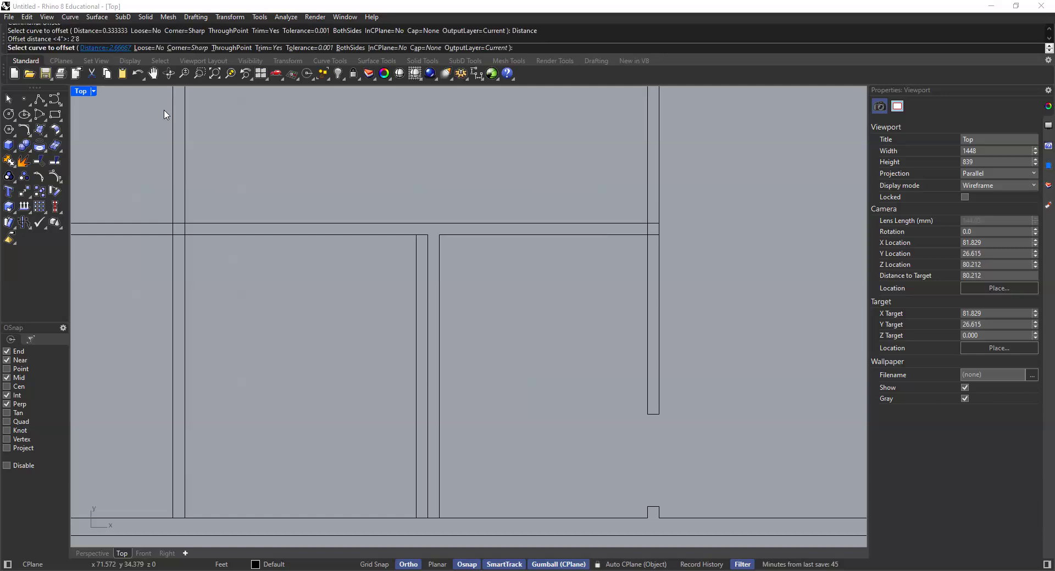
left_click(417, 280)
left_click(360, 281)
Extend the two new vertical offset lines to the north line of the horizontal partition above the south rooms.
scroll(363, 275, "up", 2)
type("Ex")
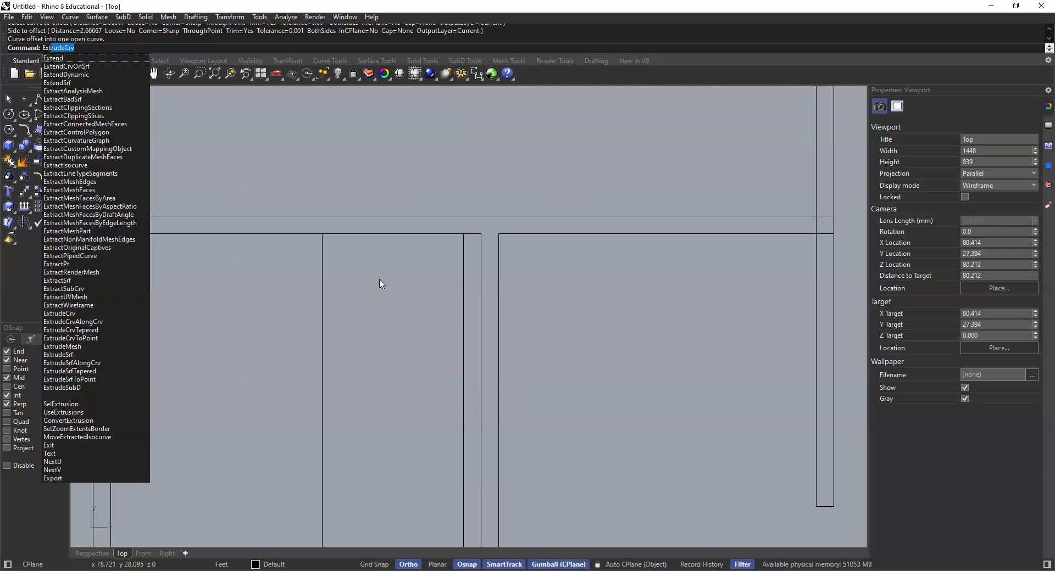
type("te")
key("Return")
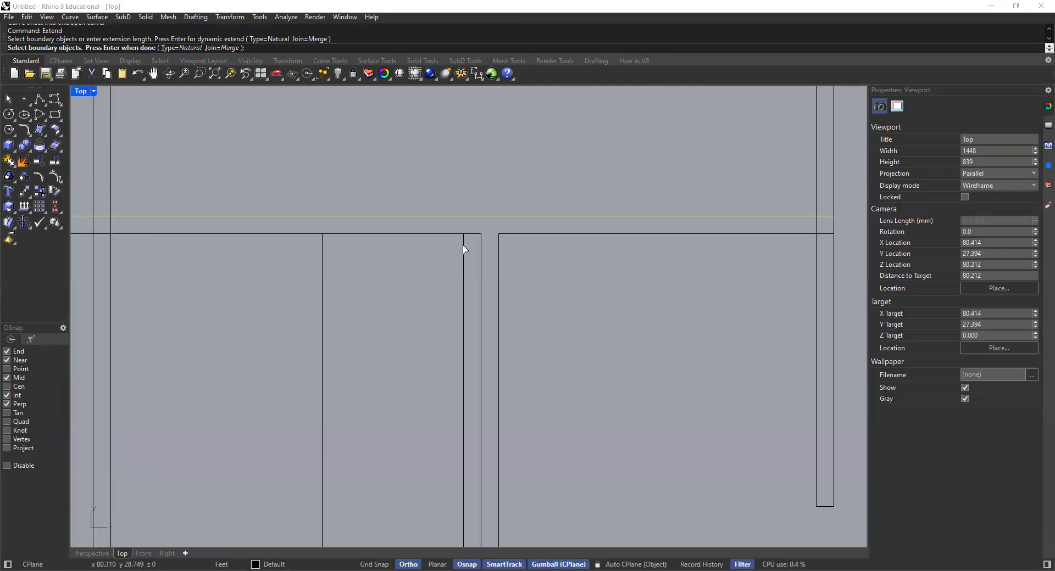
key("Return")
left_click(464, 246)
left_click(322, 252)
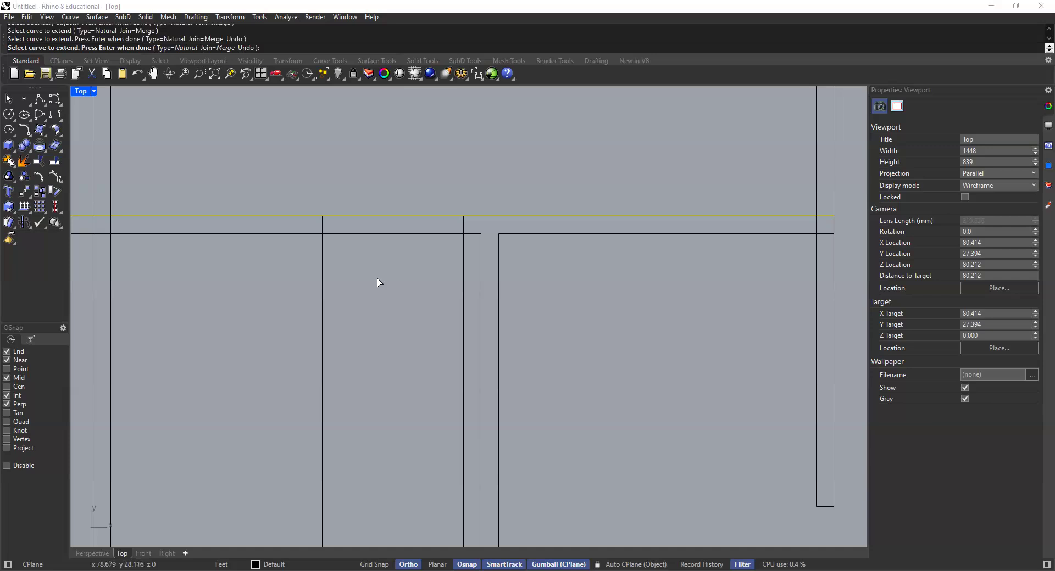
key("Return")
scroll(410, 273, "down", 3)
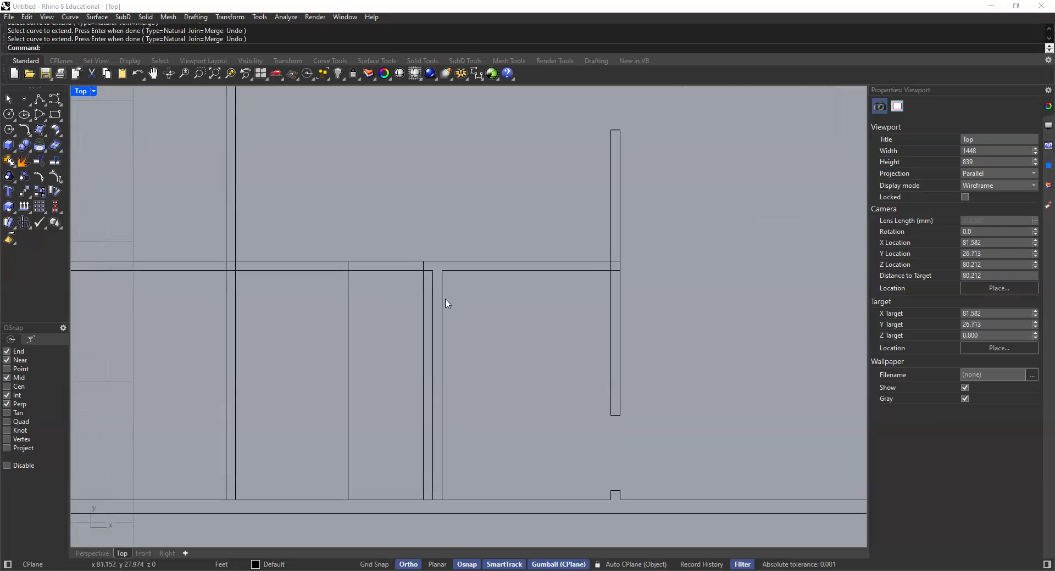
Trim the two offset lines and the horizontal partition between them to cut the door opening west of the short vertical partition.
type("Trim")
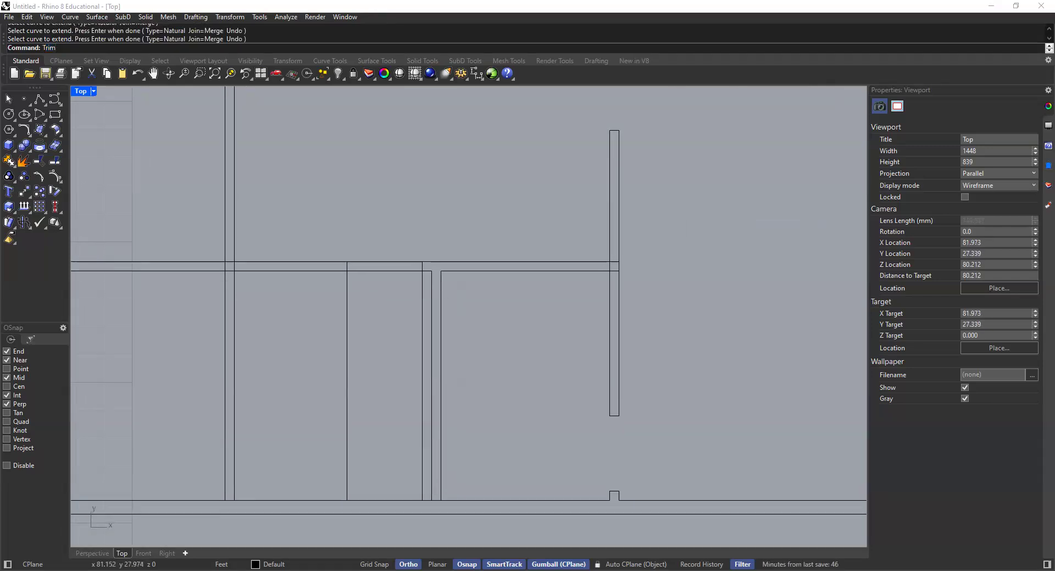
key("Return")
left_click_drag(655, 226, 311, 304)
key("Return")
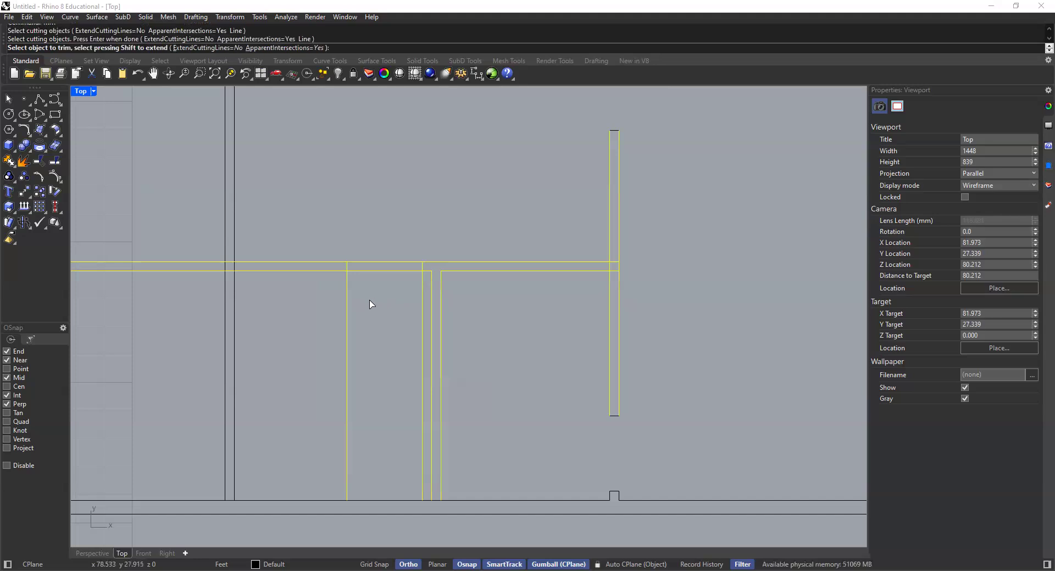
left_click(347, 291)
left_click(423, 282)
left_click(378, 267)
Trim the overlapping line segments where the horizontal partition meets the east room's west partition.
scroll(627, 270, "up", 5)
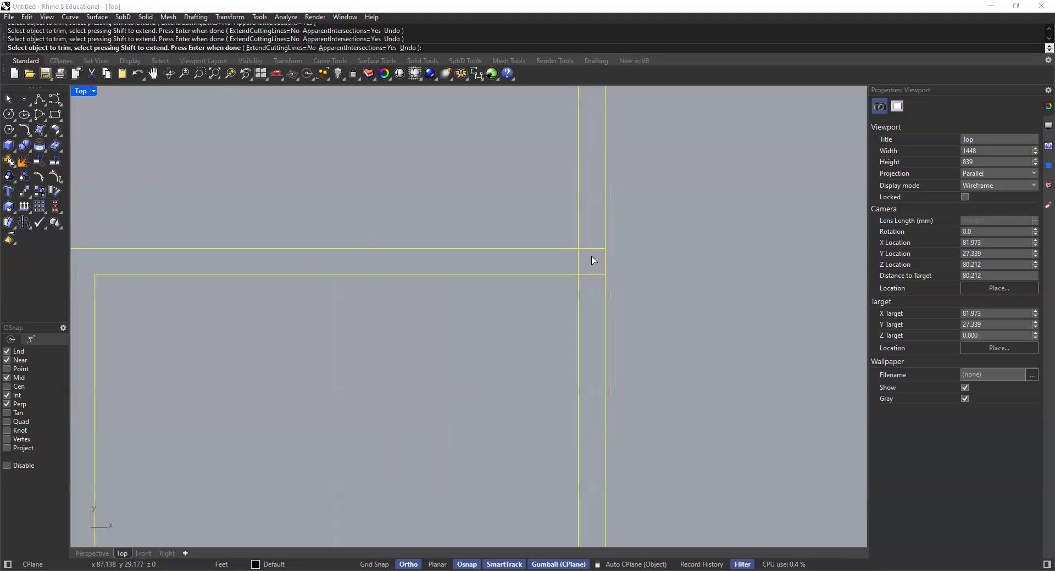
left_click(582, 262)
left_click(596, 276)
scroll(539, 315, "down", 4)
scroll(539, 315, "down", 4)
key("Return")
scroll(502, 273, "up", 3)
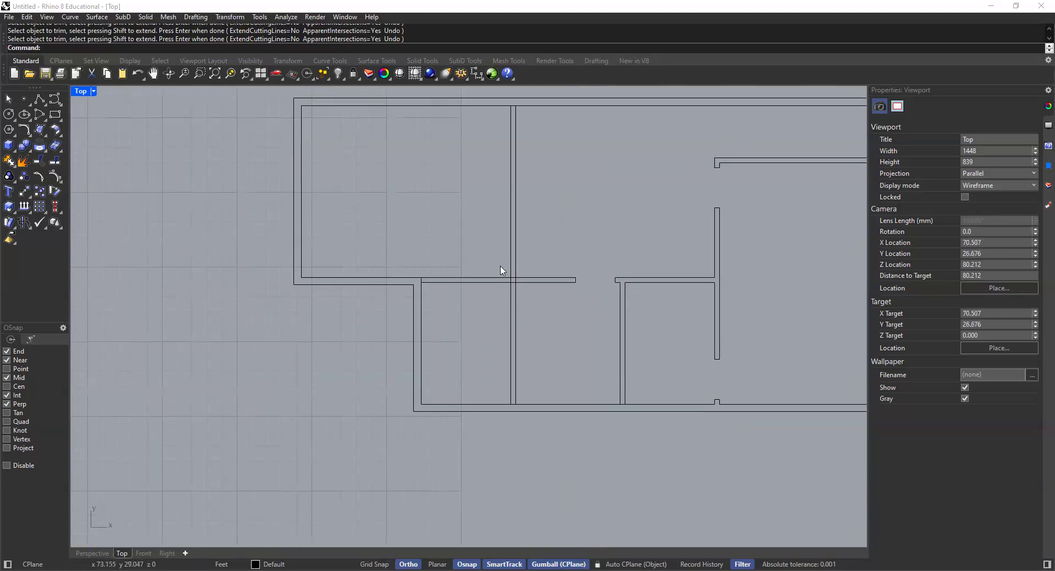
scroll(518, 283, "up", 2)
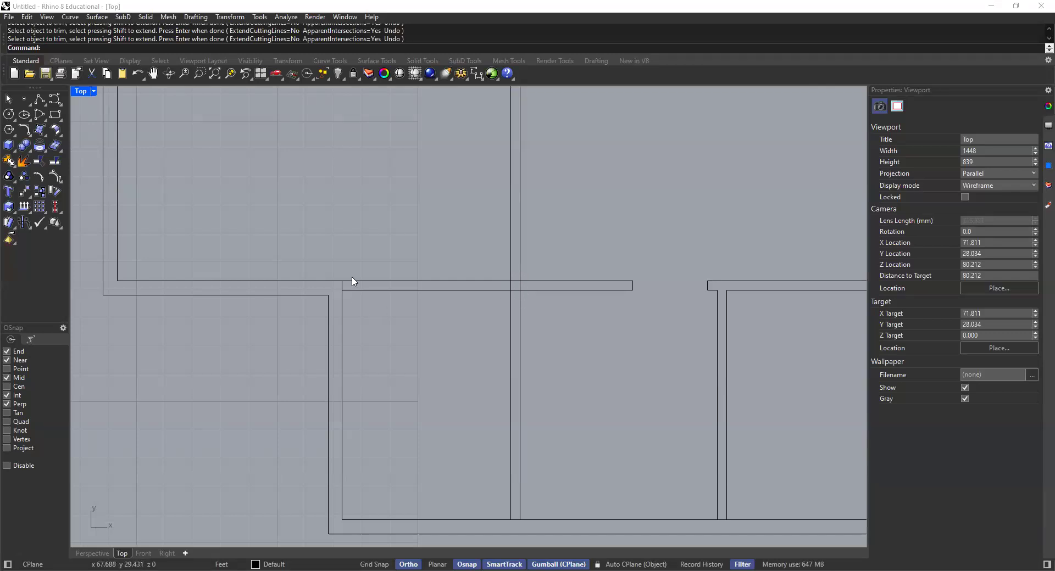
right_click_drag(373, 313, 390, 317)
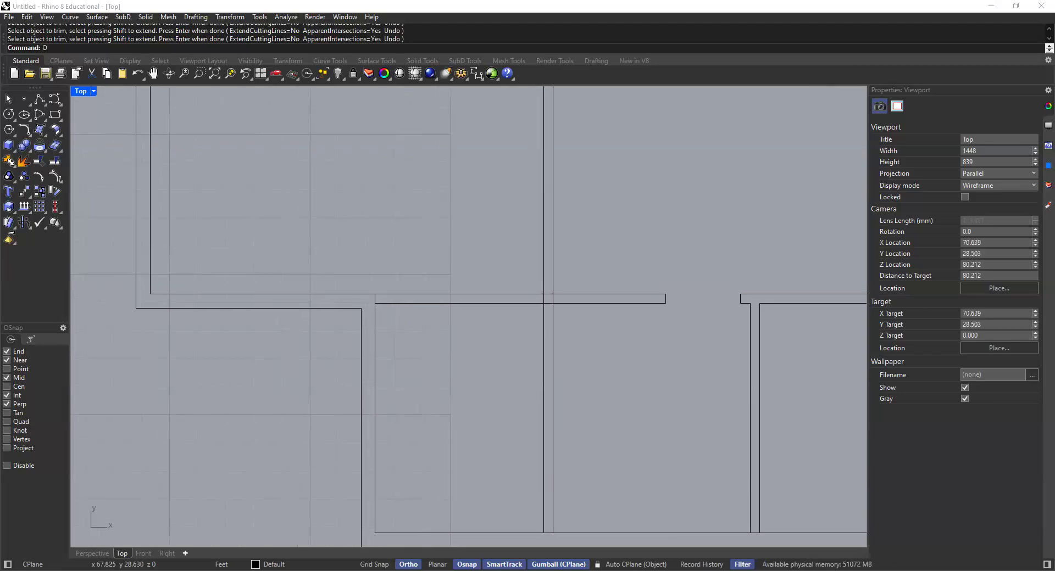
key("Return")
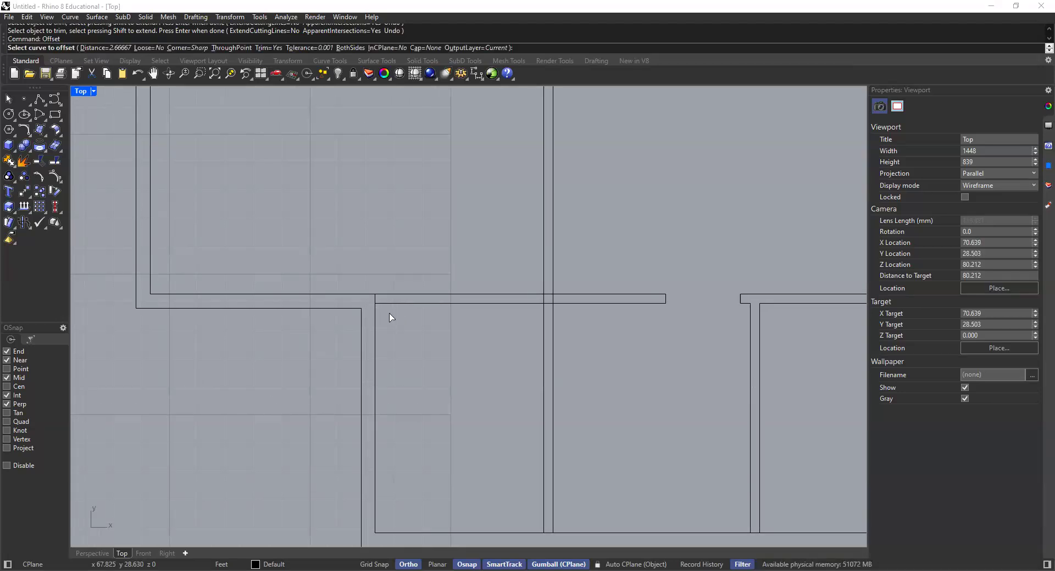
left_click(102, 48)
type("4")
key("Return")
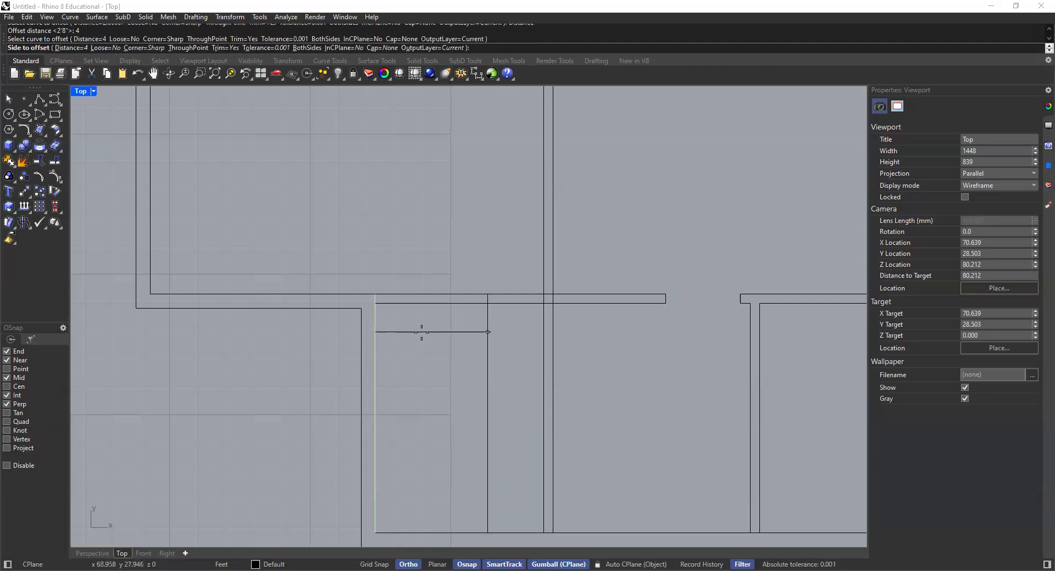
key("Escape")
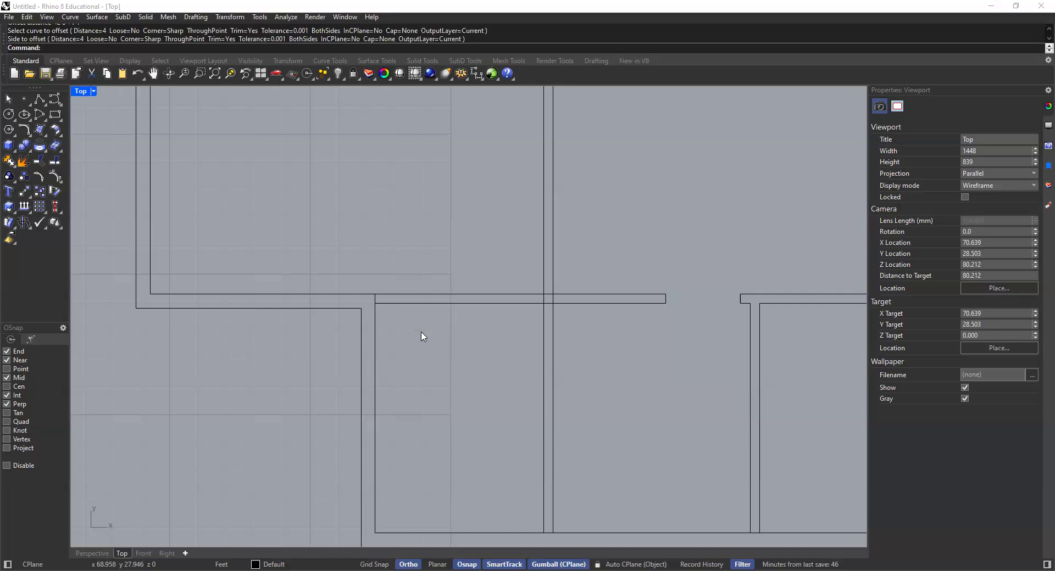
Offset the inner line of the southwest room's west wall 4" to the east.
key("Return")
left_click(111, 48)
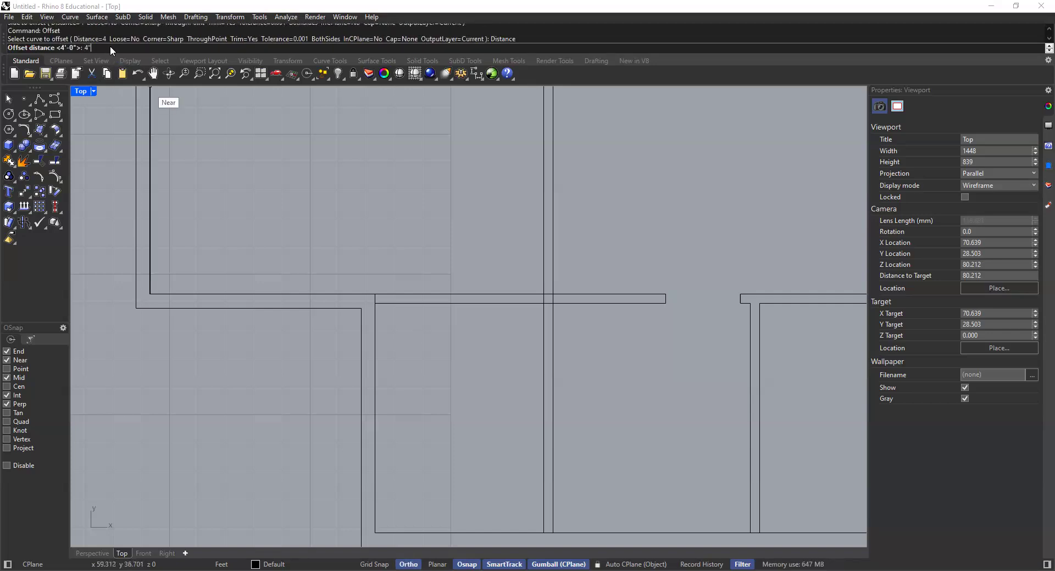
type("4\"")
key("Return")
left_click(375, 327)
left_click(407, 323)
Offset the new line beside the southwest room's west wall 2'8" to the east for the door opening.
key("Return")
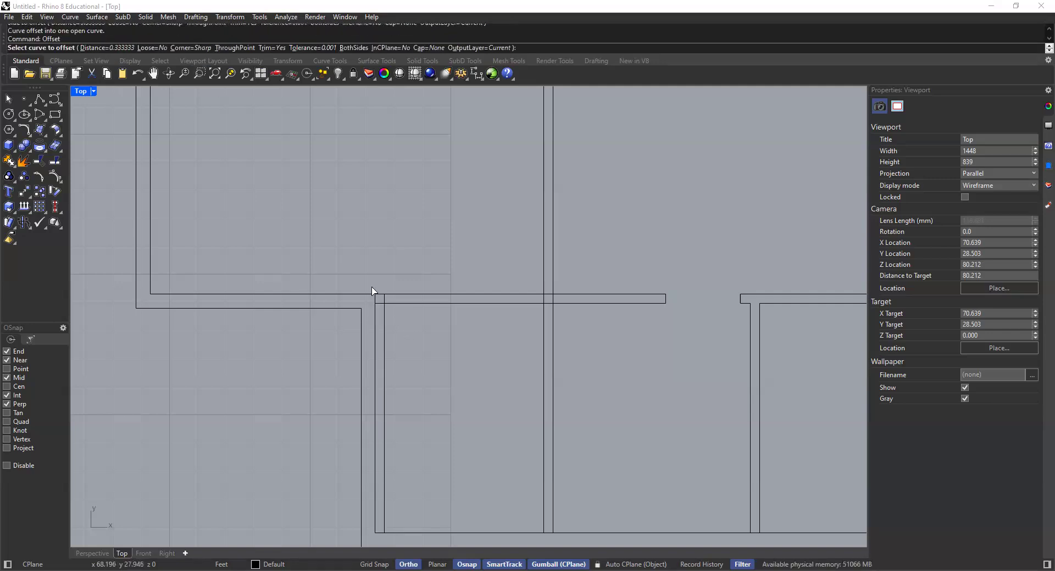
left_click(114, 47)
type("2'8")
key("Return")
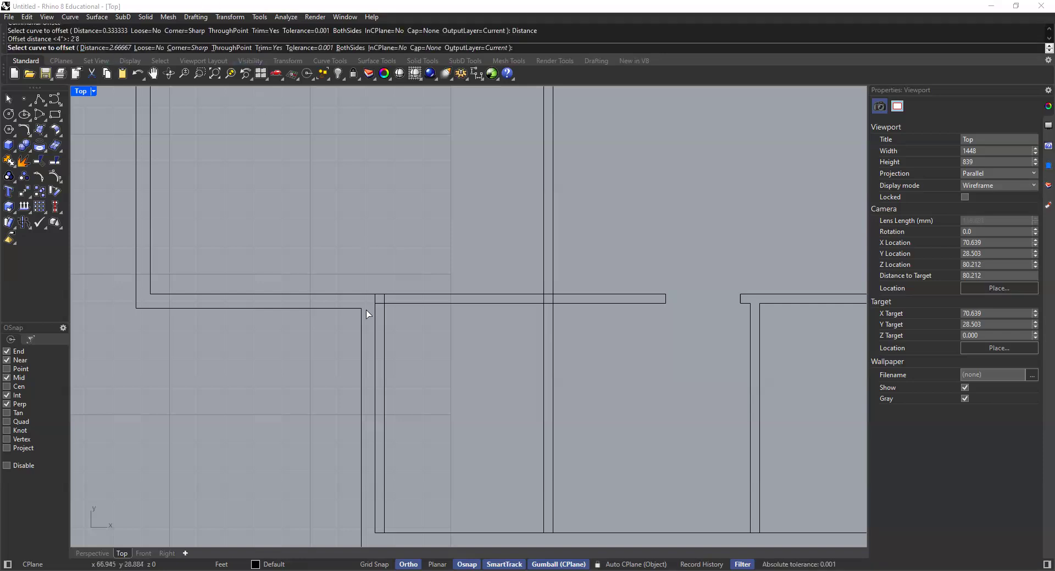
left_click(383, 321)
left_click(468, 324)
Trim the two offset lines and the horizontal partition between them to cut the door opening at the partition's west end.
type("trim")
key("Return")
left_click_drag(483, 277, 361, 330)
key("Return")
scroll(463, 323, "up", 3)
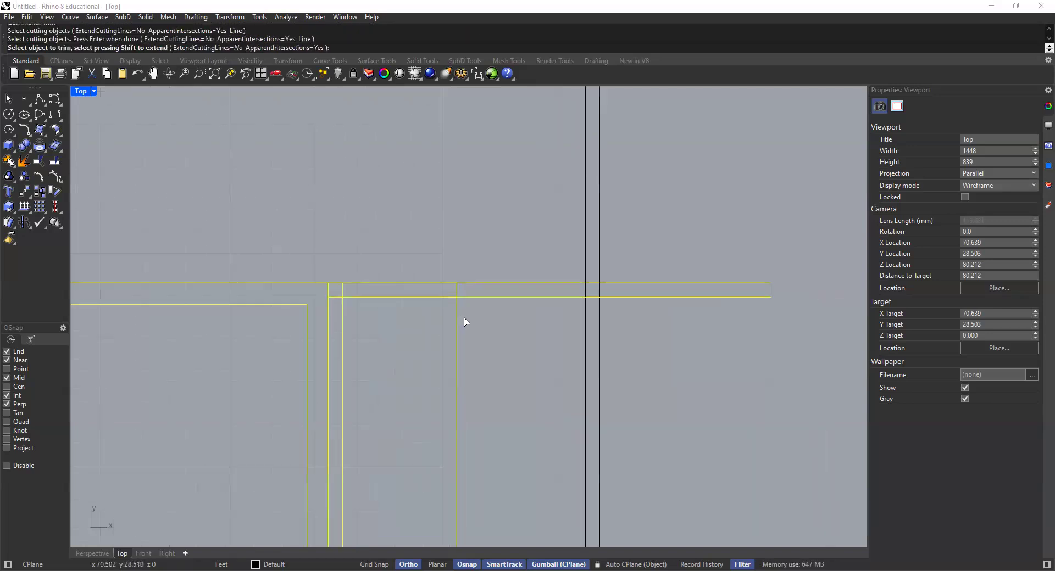
left_click(413, 288)
left_click(341, 323)
scroll(330, 297, "up", 2)
scroll(463, 329, "down", 6)
key("Return")
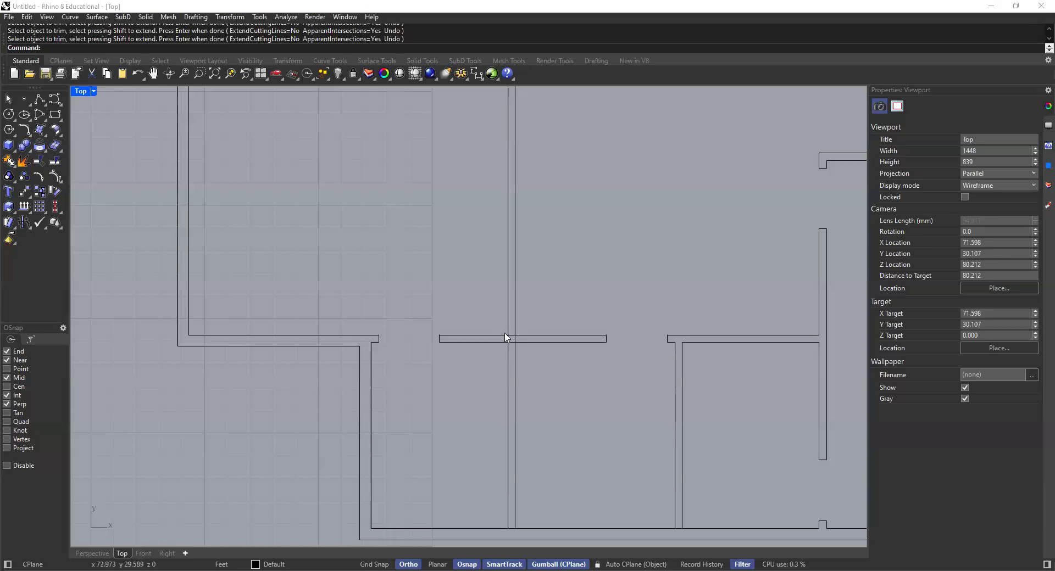
Offset the inner line of the north exterior wall 4" to the south.
scroll(500, 249, "down", 3)
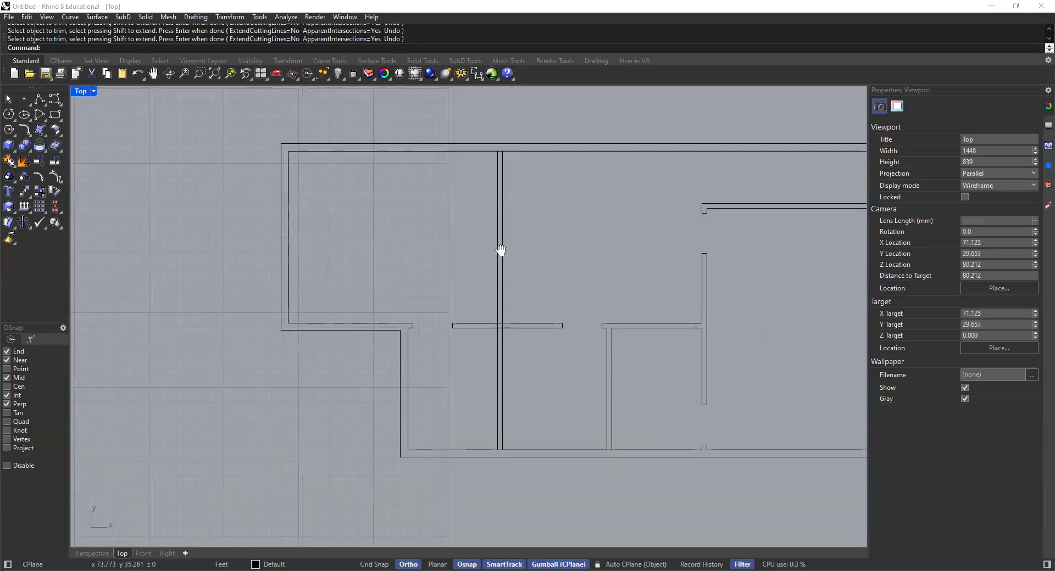
scroll(506, 164, "up", 3)
right_click_drag(506, 182, 480, 214)
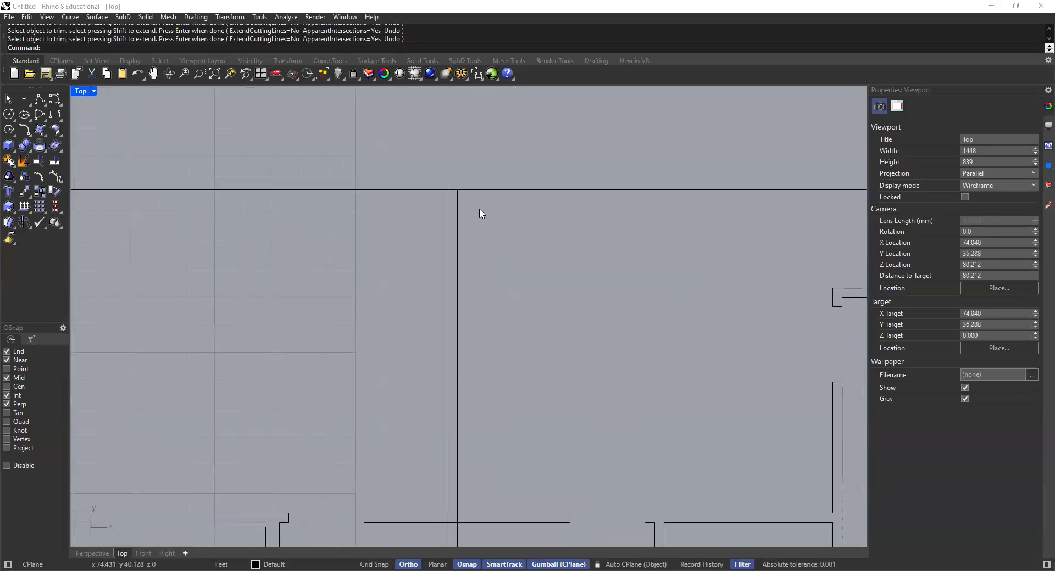
type("Offset")
key("Return")
left_click(113, 47)
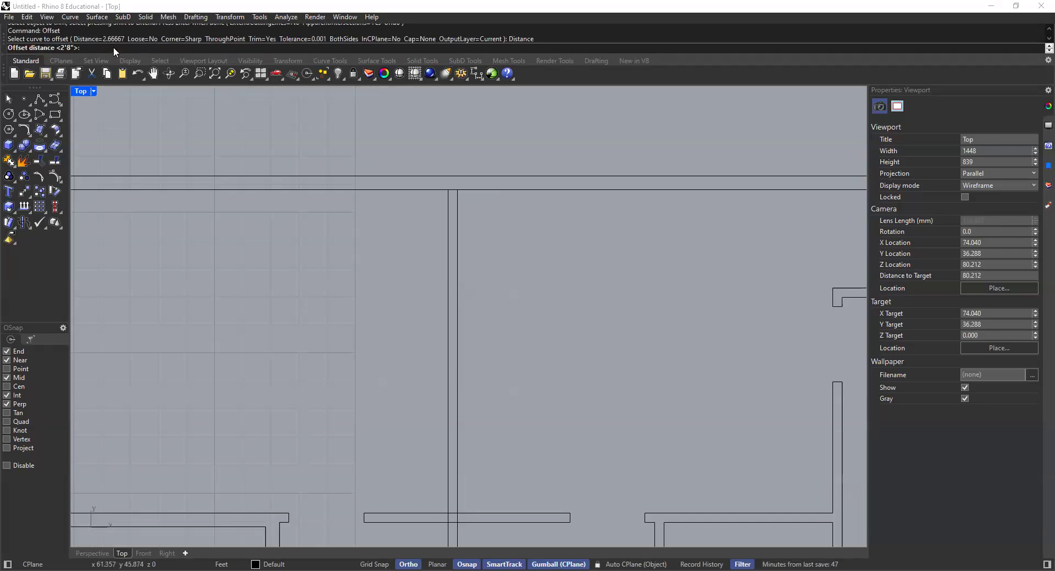
type("4\"")
key("Return")
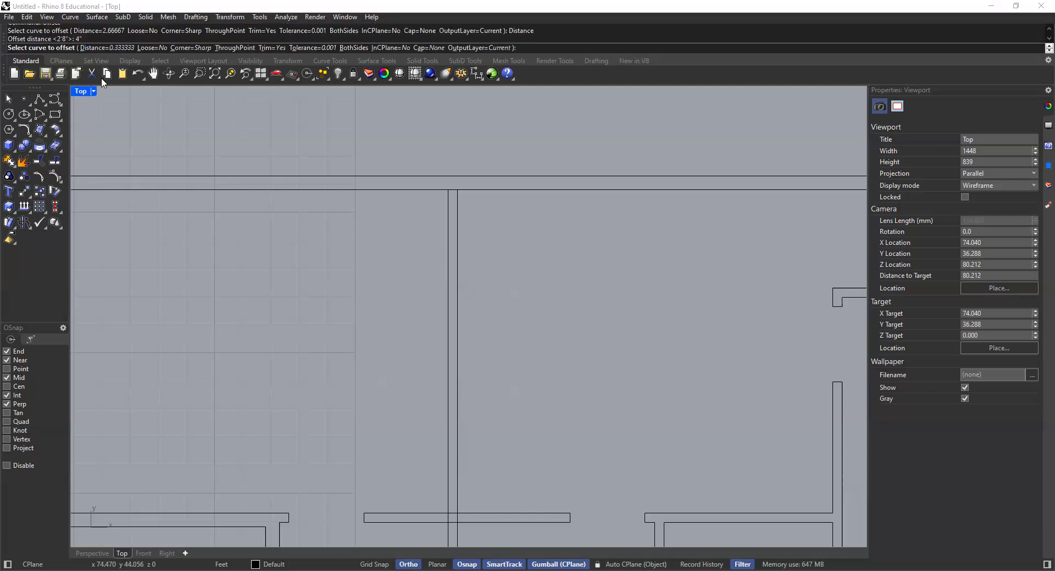
left_click(339, 192)
left_click(360, 262)
Offset the new line below the north wall 2'8" to the south, keeping Ortho on.
right_click_drag(487, 247, 447, 248)
key("Return")
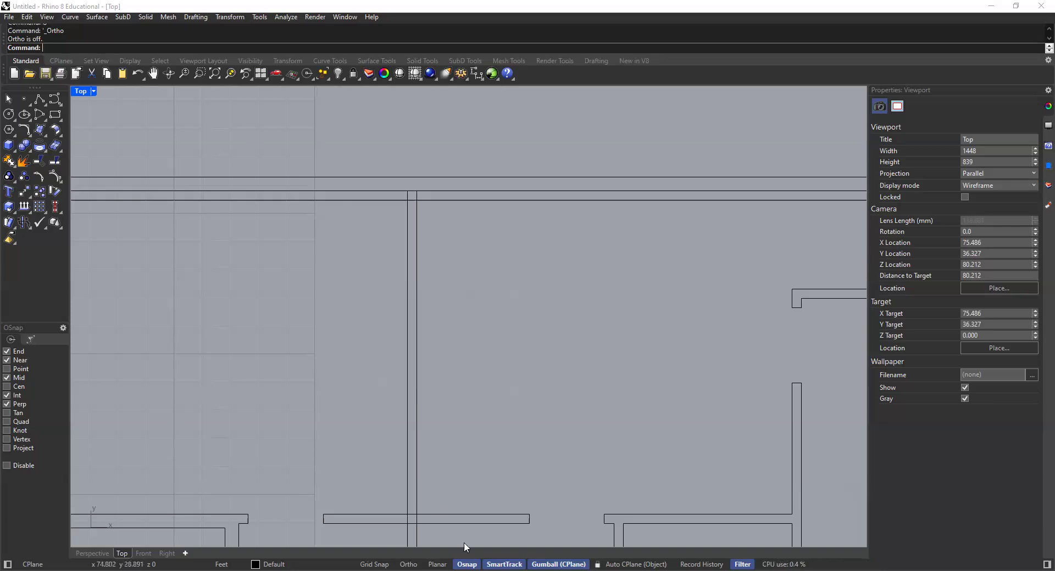
left_click(408, 564)
type("offset")
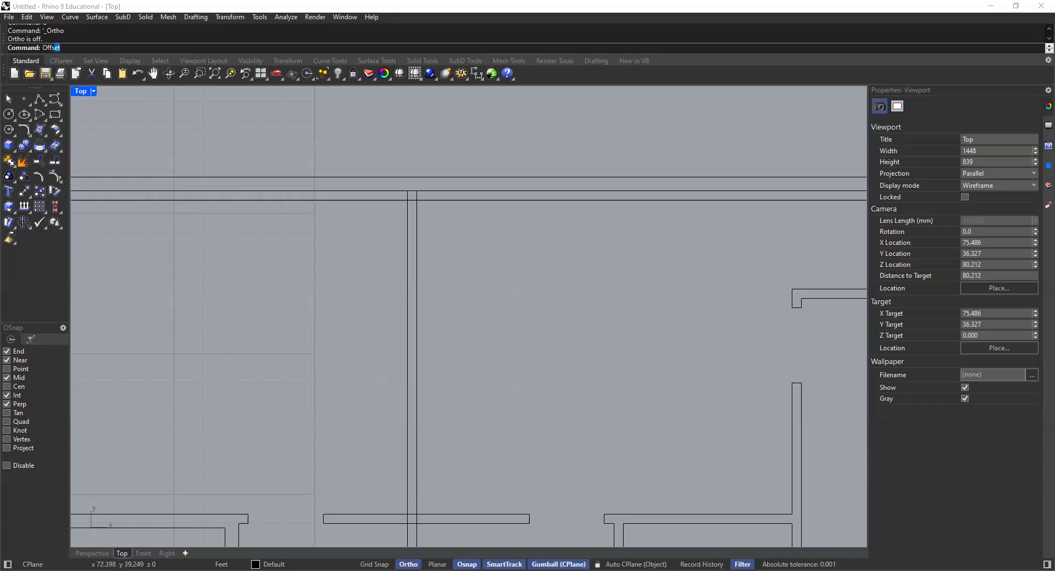
key("Return")
left_click(108, 48)
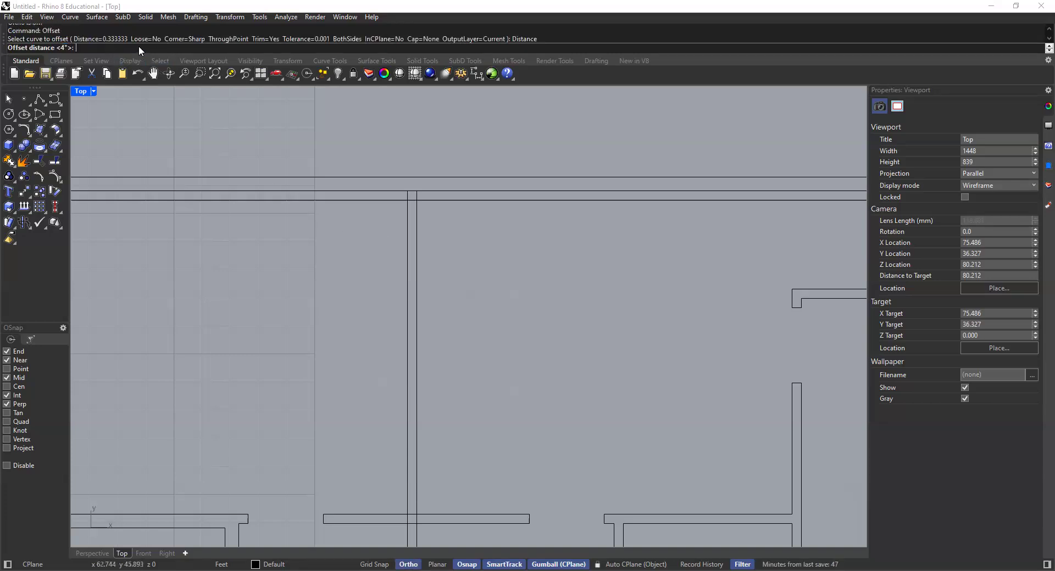
type("2'8")
key("Return")
left_click(386, 200)
left_click(386, 306)
Trim the two horizontal offset lines and the partition between them to cut the door opening at the long vertical partition's north end.
scroll(480, 307, "down", 2)
type("t")
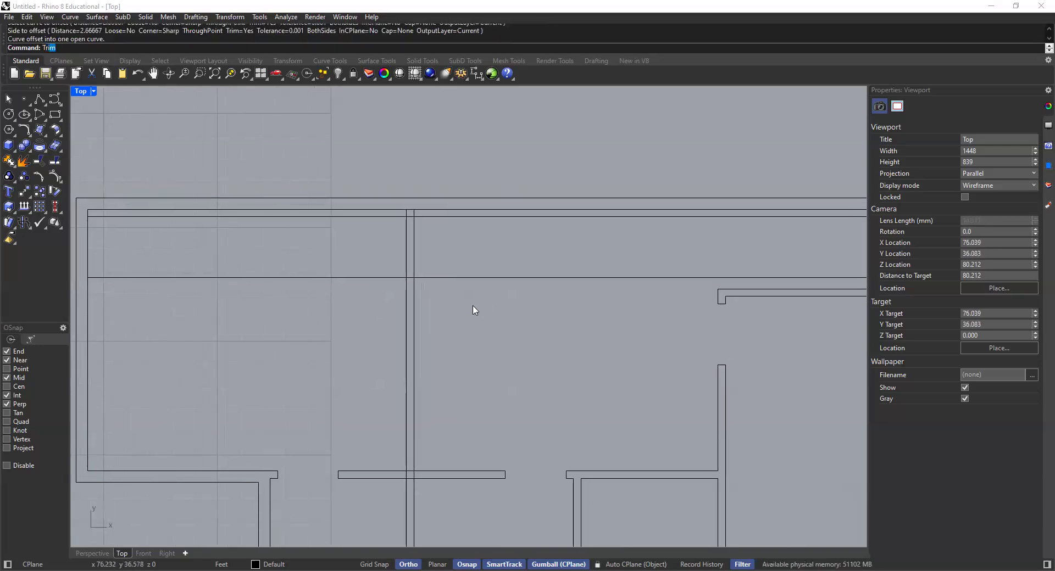
key("Return")
left_click_drag(479, 181, 360, 370)
left_click_drag(441, 441, 376, 499)
key("Return")
scroll(432, 223, "up", 4)
left_click_drag(470, 215, 463, 251)
left_click_drag(454, 277, 371, 310)
left_click_drag(368, 220, 350, 253)
left_click_drag(383, 424, 376, 453)
left_click_drag(481, 427, 460, 459)
Trim the crossing line segments inside the intersection of the long vertical partition and the horizontal partition.
scroll(433, 417, "down", 12)
scroll(414, 331, "up", 8)
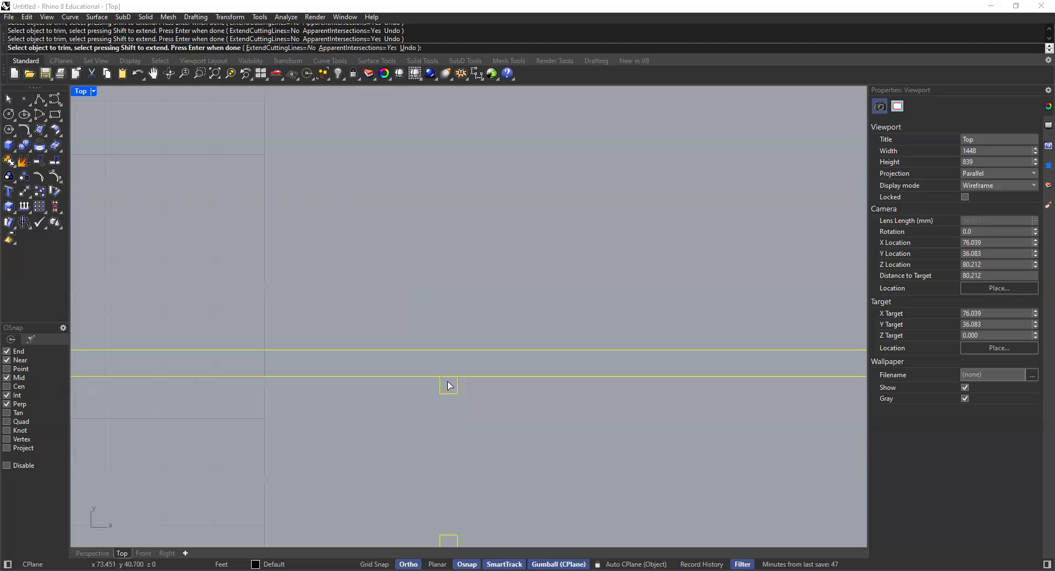
scroll(475, 443, "down", 10)
scroll(409, 357, "up", 10)
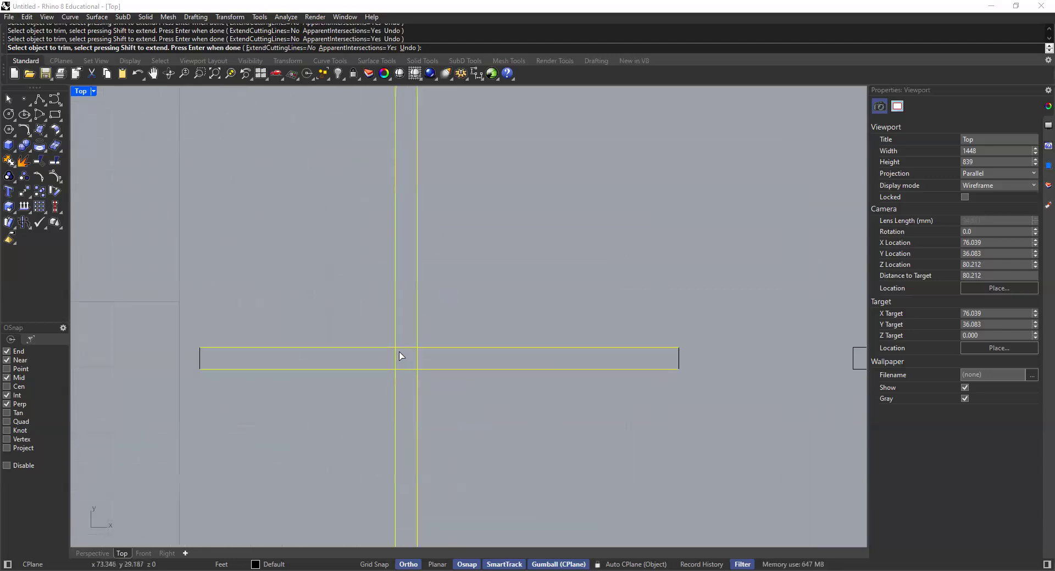
left_click_drag(445, 357, 365, 360)
left_click_drag(419, 333, 405, 399)
scroll(443, 325, "down", 14)
scroll(454, 321, "down", 5)
key("Return")
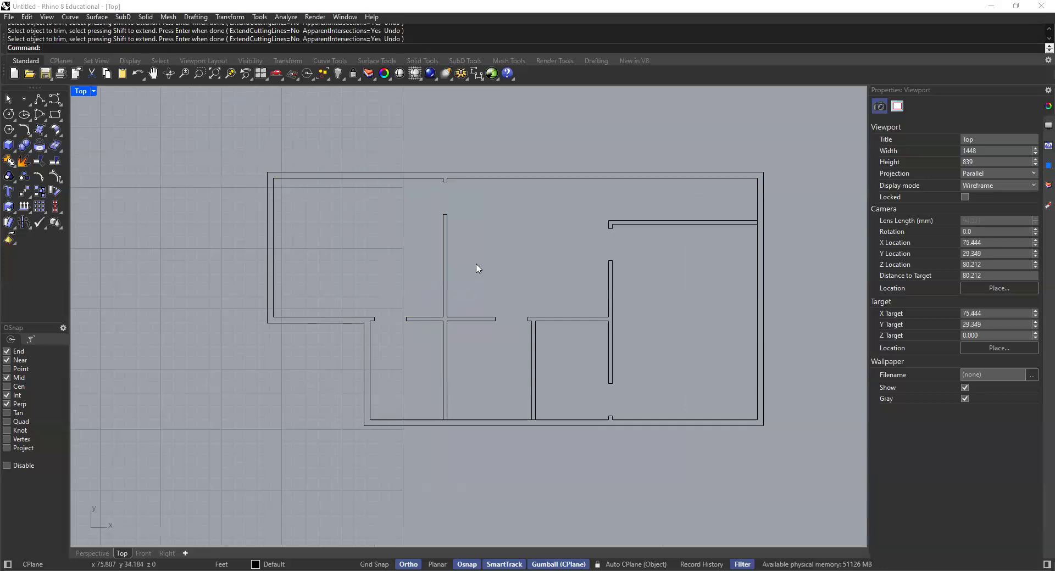
scroll(480, 261, "down", 5)
scroll(475, 280, "up", 5)
scroll(431, 282, "up", 3)
scroll(471, 304, "down", 3)
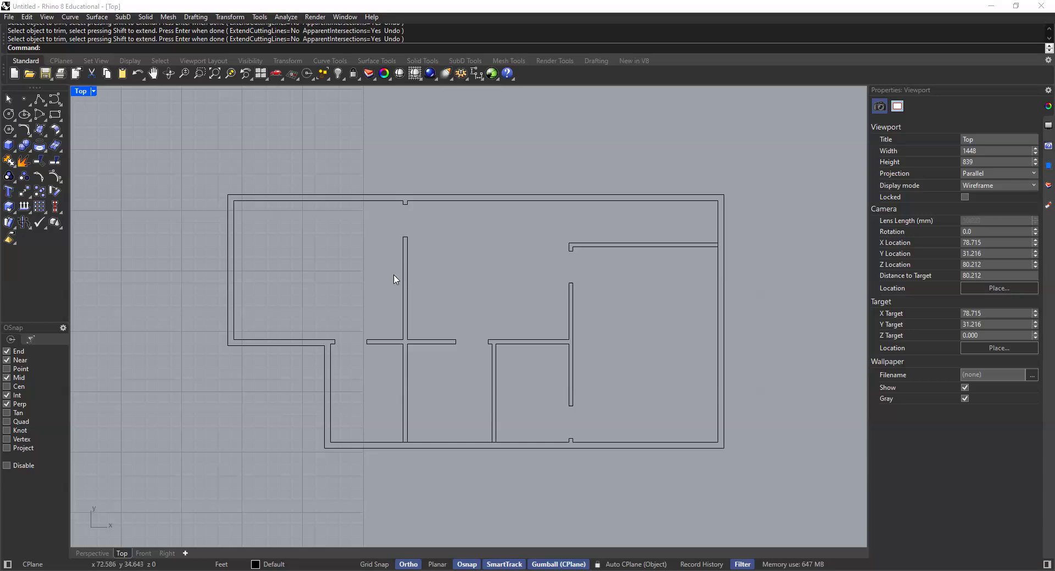
scroll(393, 267, "up", 3)
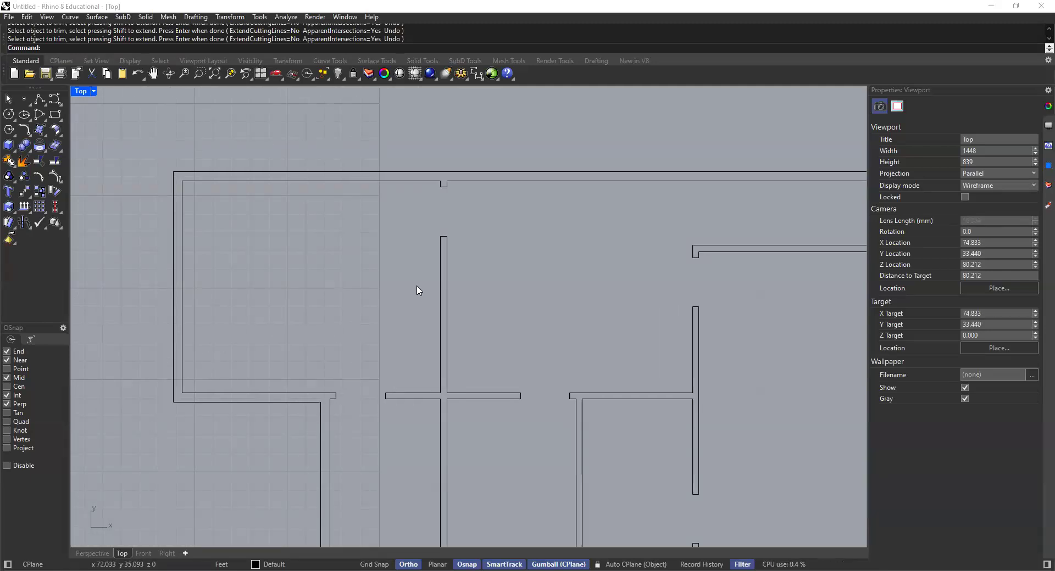
left_click(444, 278)
key("Escape")
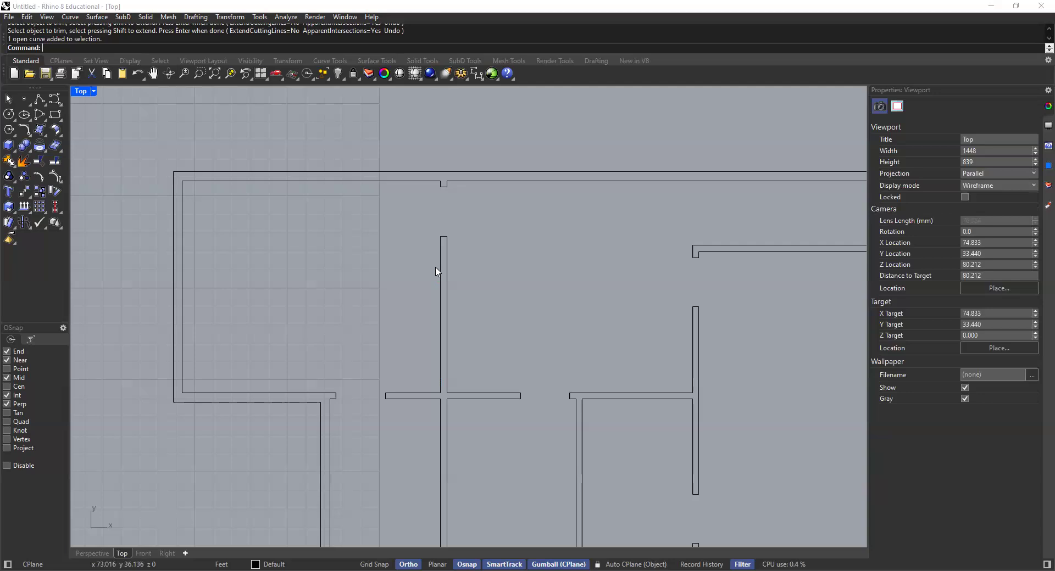
Offset the west line of the northwest room's east partition 2'4" to the west.
type("offset")
key("Return")
left_click(110, 49)
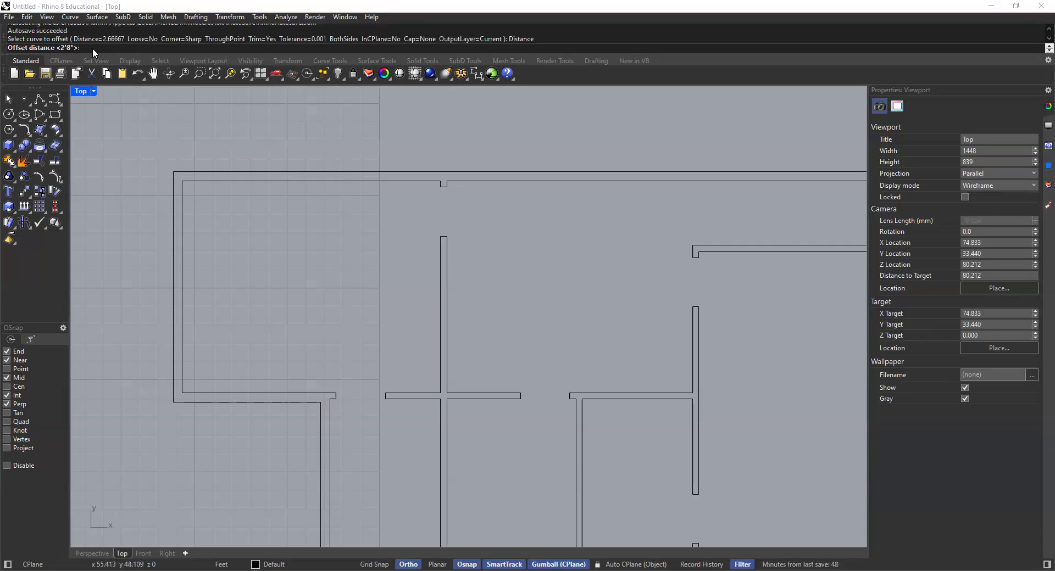
type("2'4\"")
key("Return")
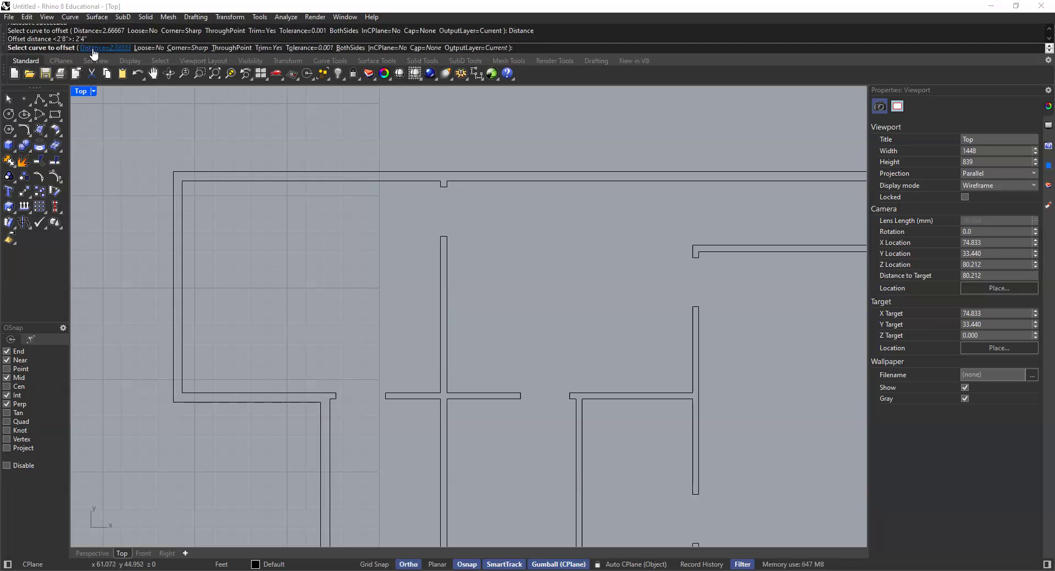
left_click(440, 258)
left_click(338, 269)
Offset the south line of the east room's north partition 2'4" to the south.
scroll(476, 292, "down", 4)
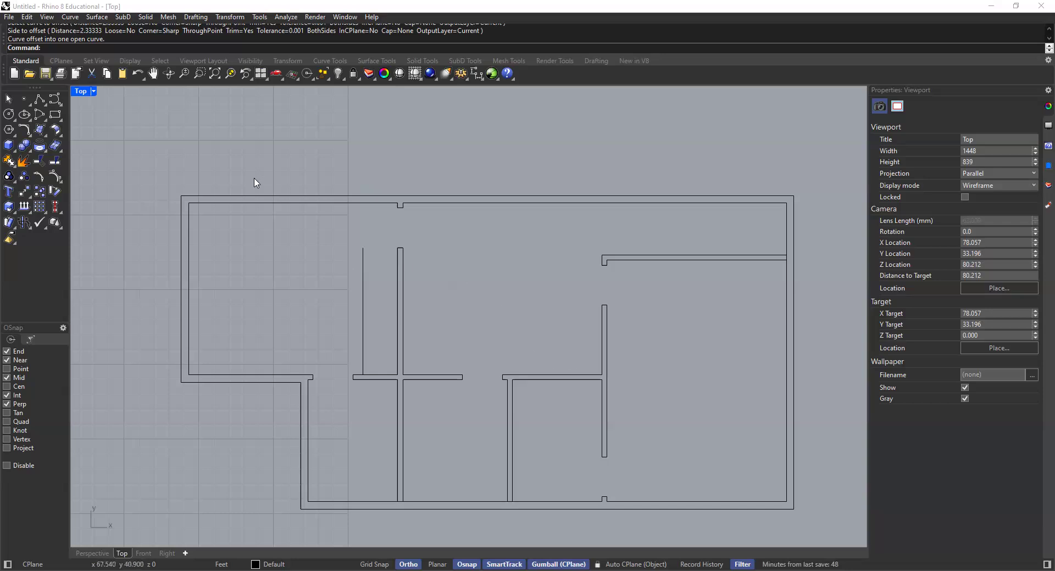
left_click(649, 260)
key("Escape")
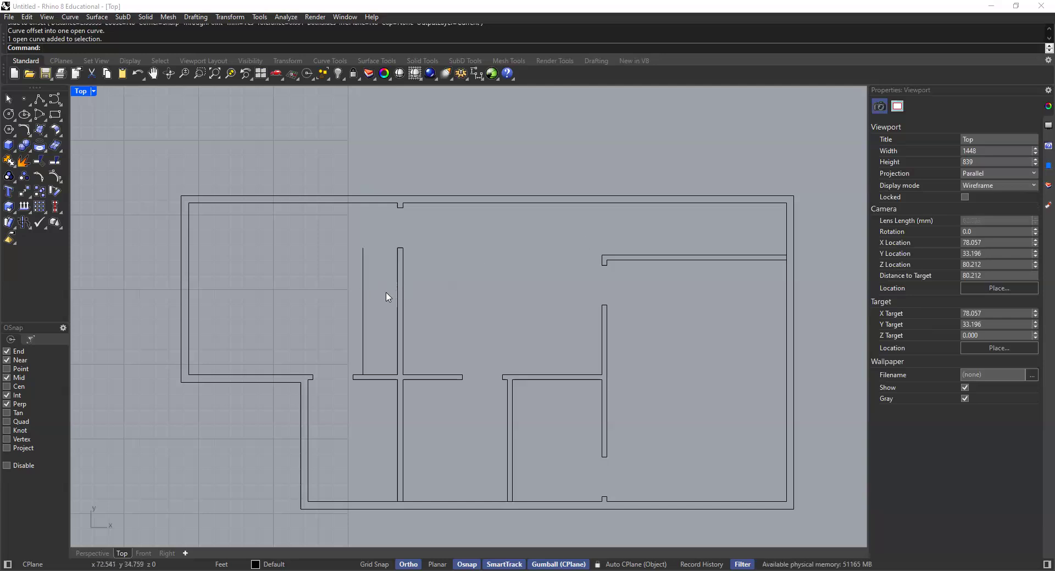
key("Return")
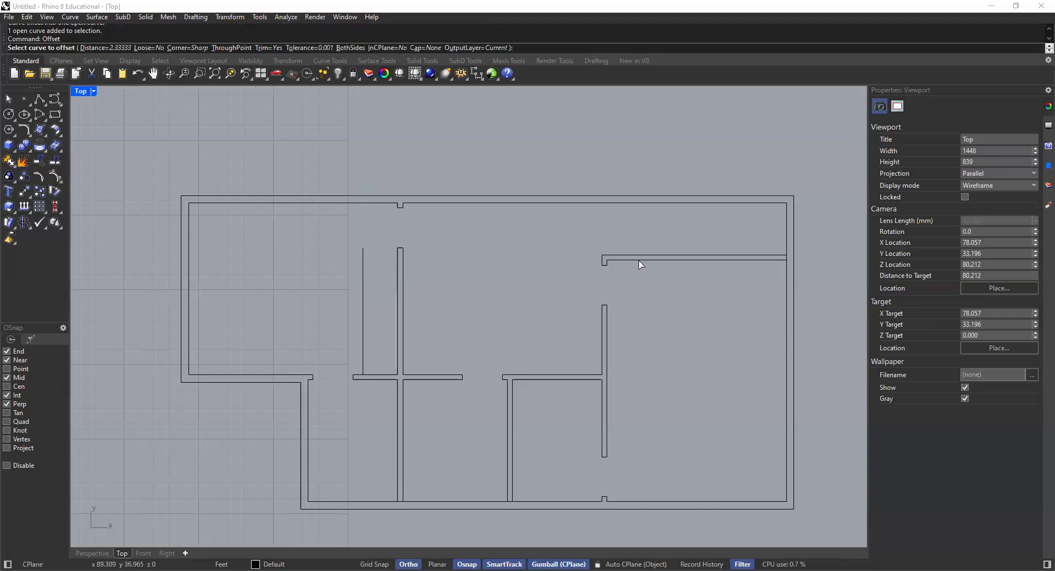
left_click(638, 263)
left_click(660, 336)
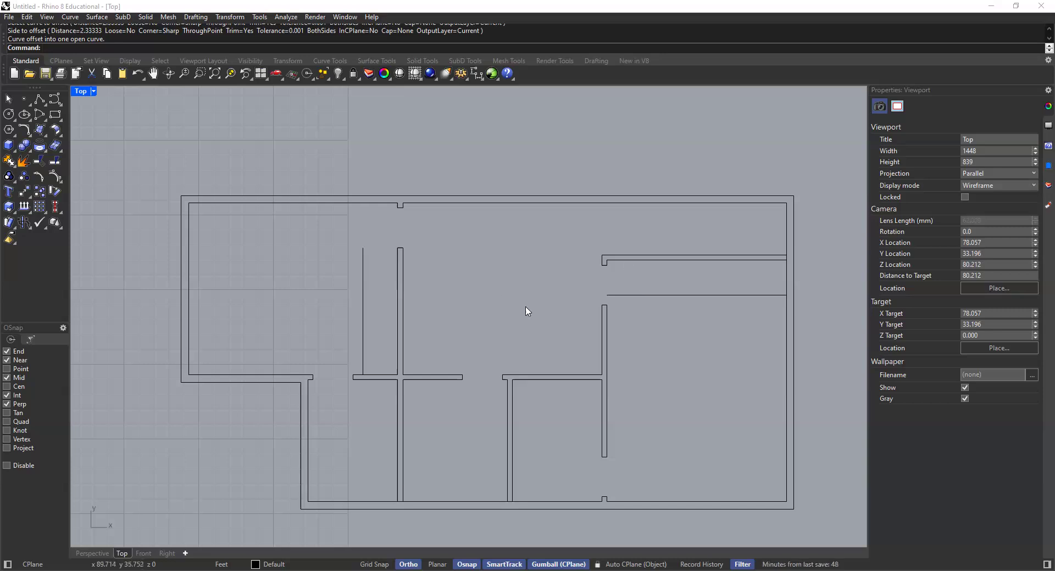
scroll(386, 355, "up", 3)
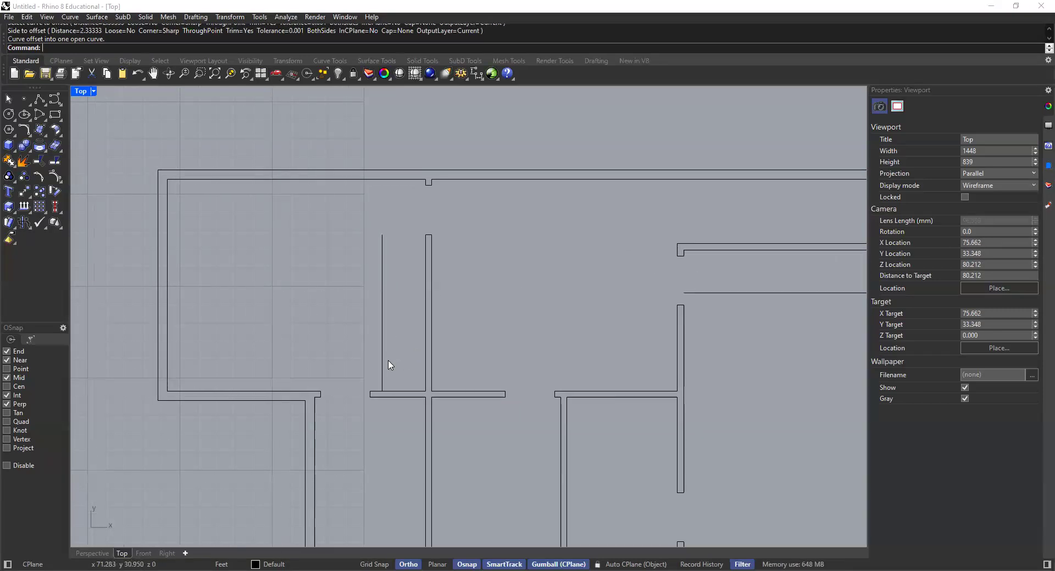
Turn Ortho off and offset the north line of the northwest room's short south partition 7'6" to the north.
key("F8")
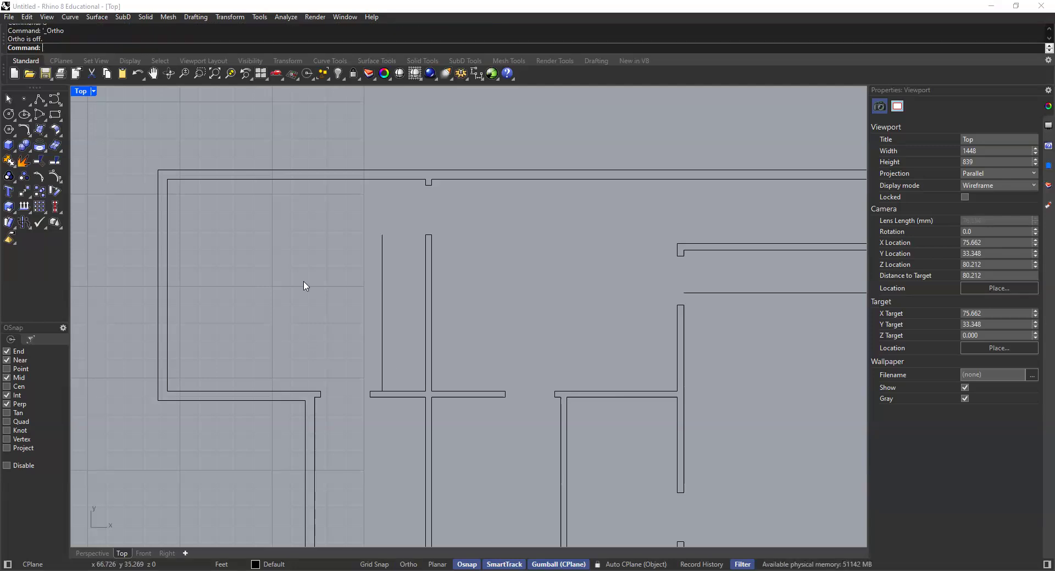
type("f")
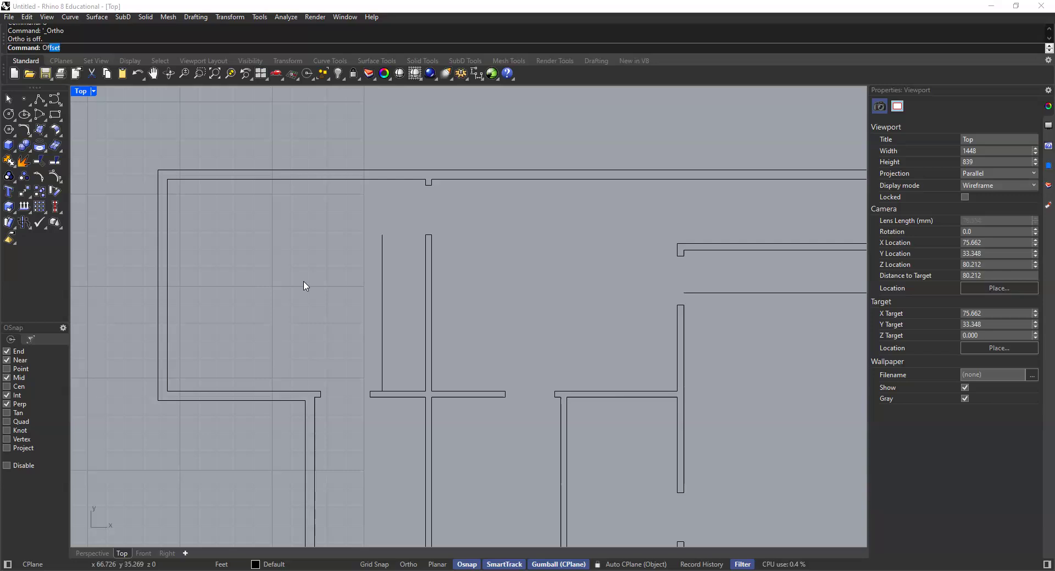
type("s")
key("BackSpace")
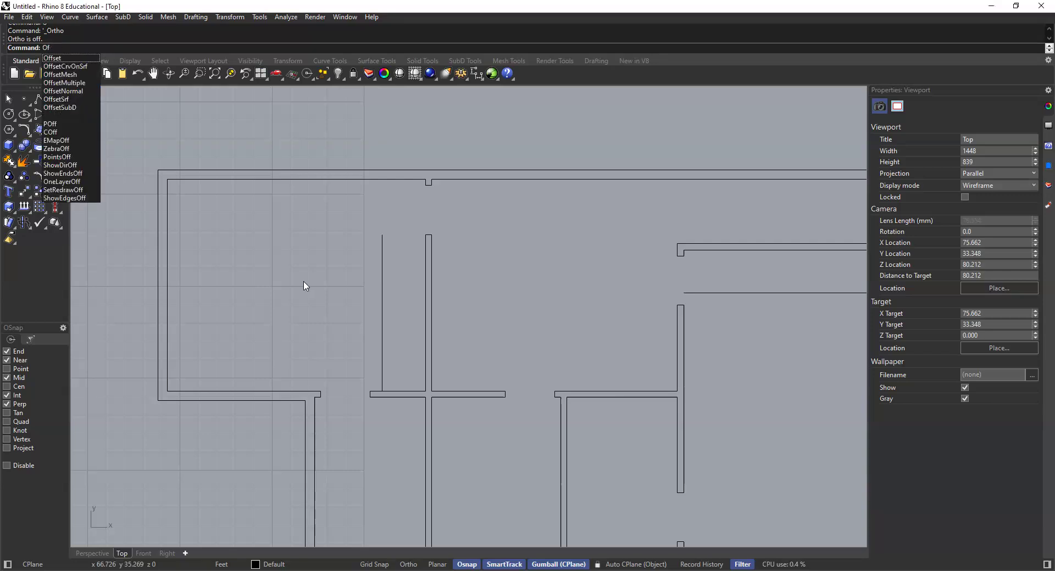
type("fset")
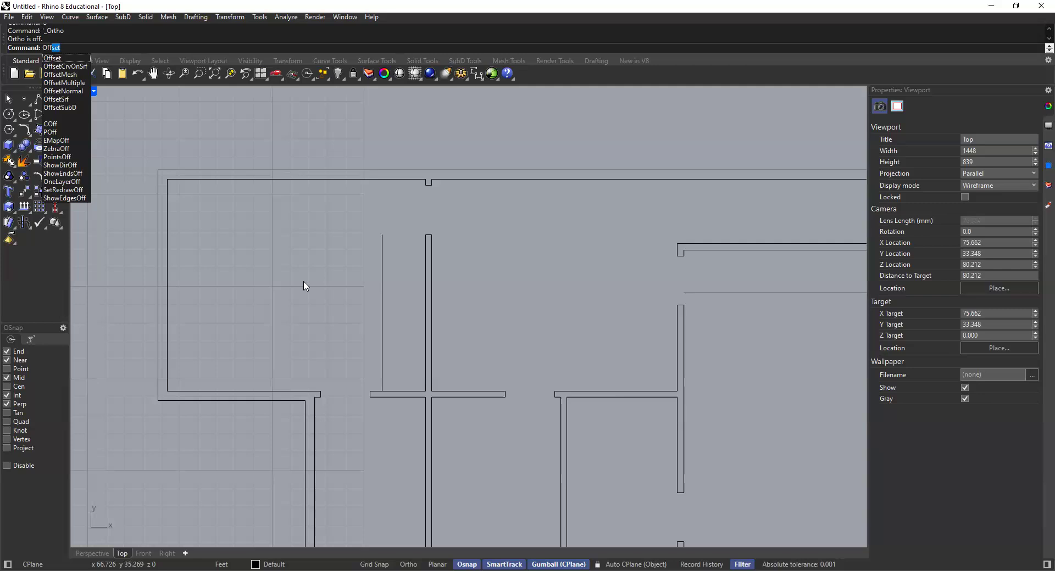
key("Return")
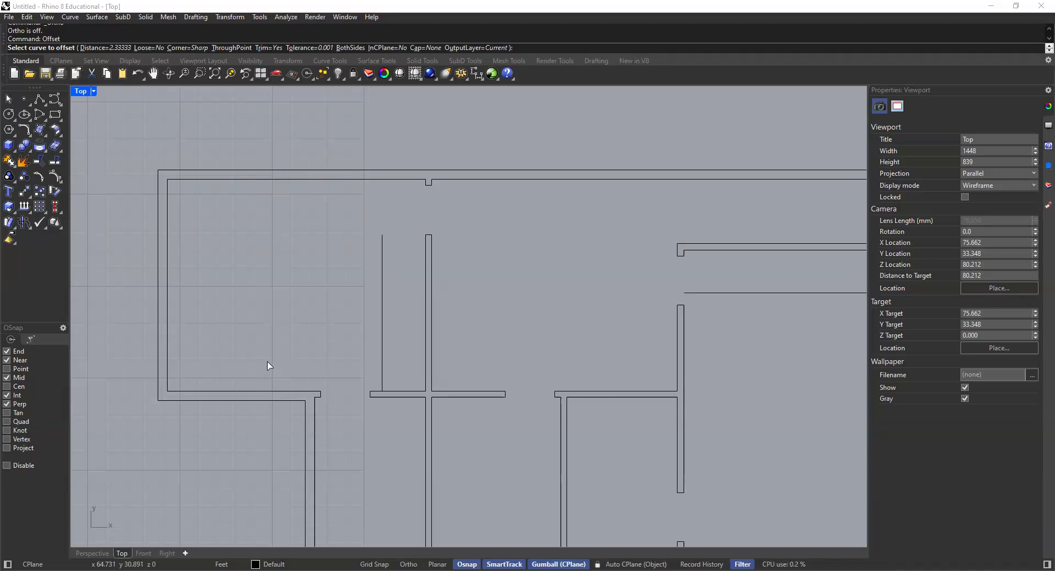
left_click(101, 48)
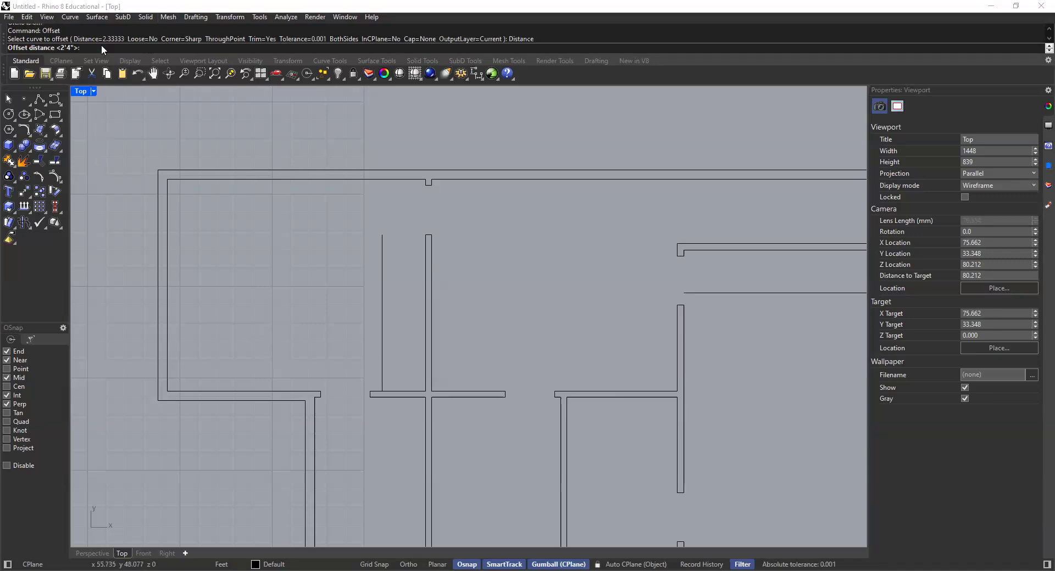
type("7'6")
key("Return")
left_click(402, 396)
left_click(402, 296)
scroll(490, 318, "down", 3)
scroll(625, 290, "up", 3)
right_click_drag(614, 285, 629, 298)
Offset the inner line of the east exterior wall 7'4" to the west.
right_click(616, 299)
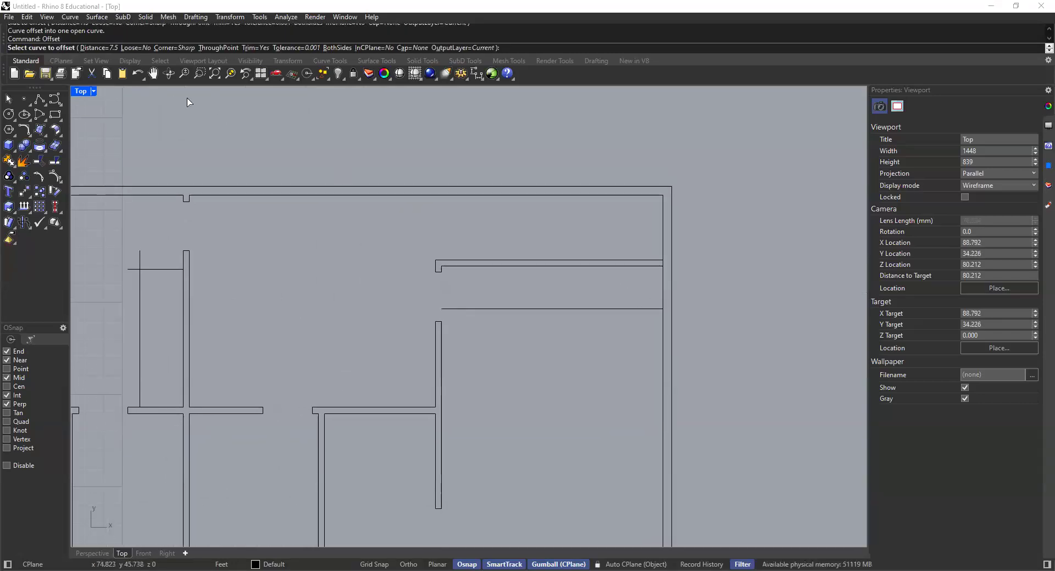
left_click(90, 49)
type("7'4")
key("Return")
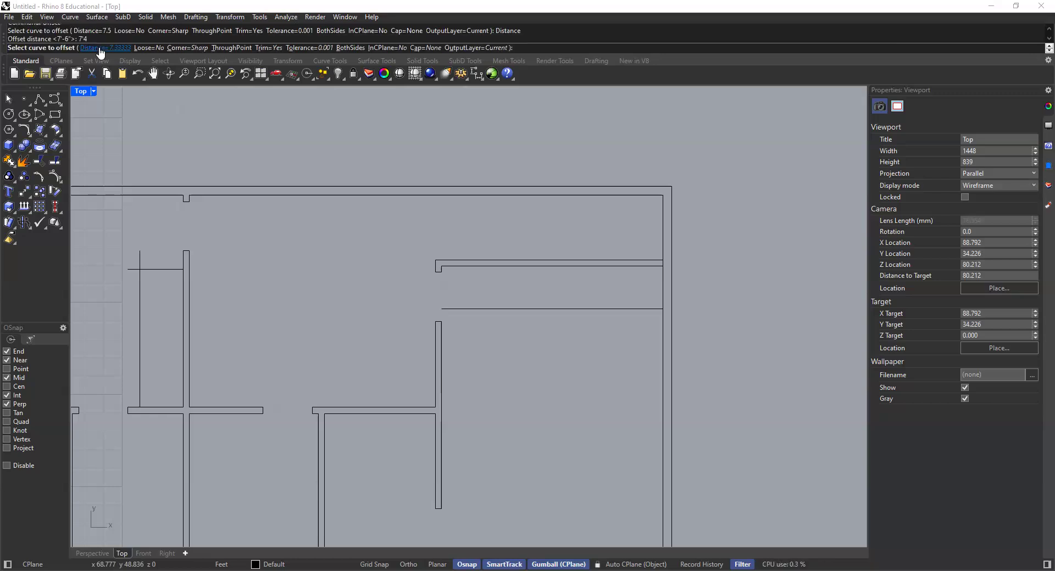
left_click(661, 285)
left_click(577, 291)
Offset the northwest closet's horizontal line 4" to the south and its vertical line 4" to the east to give its walls thickness.
scroll(445, 358, "down", 2)
right_click_drag(309, 311, 396, 271)
scroll(407, 282, "up", 6)
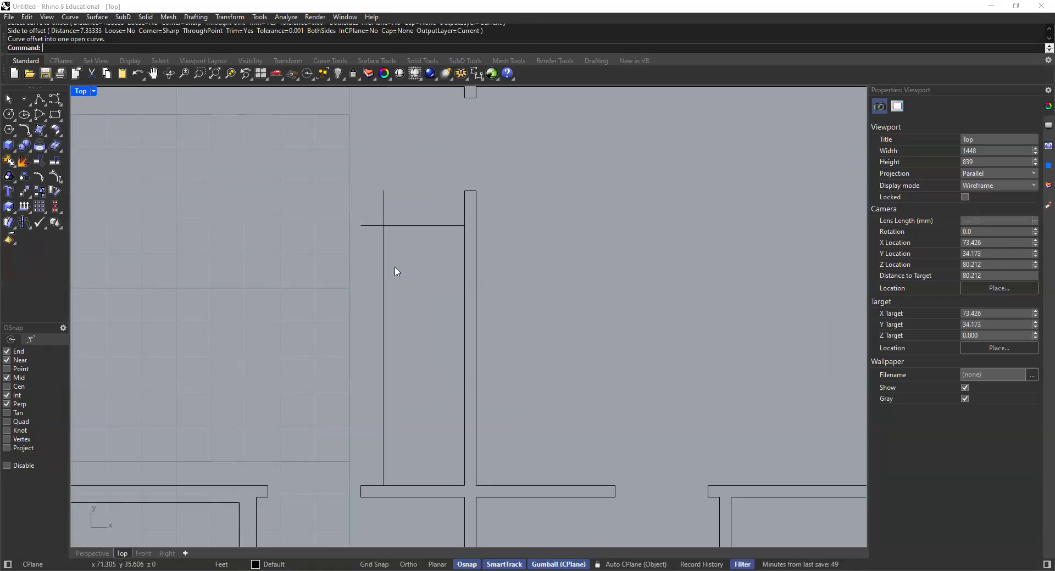
right_click(397, 270)
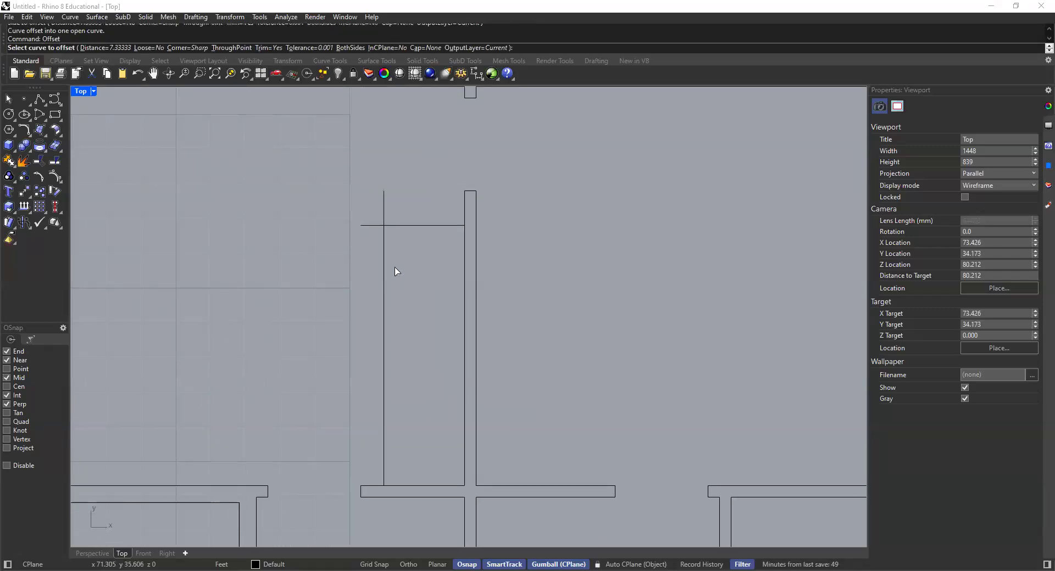
left_click(105, 48)
type("4\"")
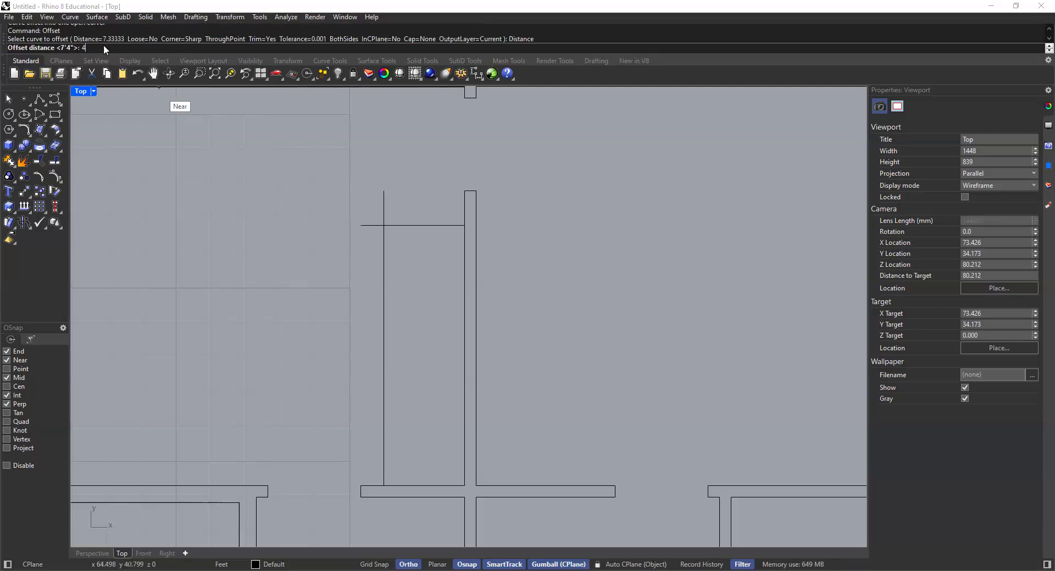
key("Return")
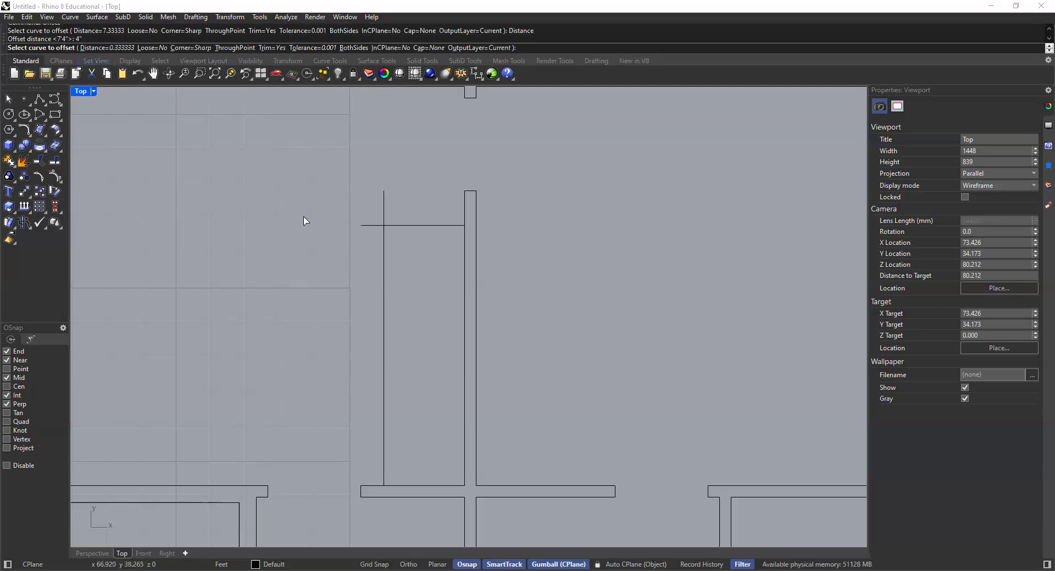
left_click(407, 228)
left_click(416, 277)
key("Return")
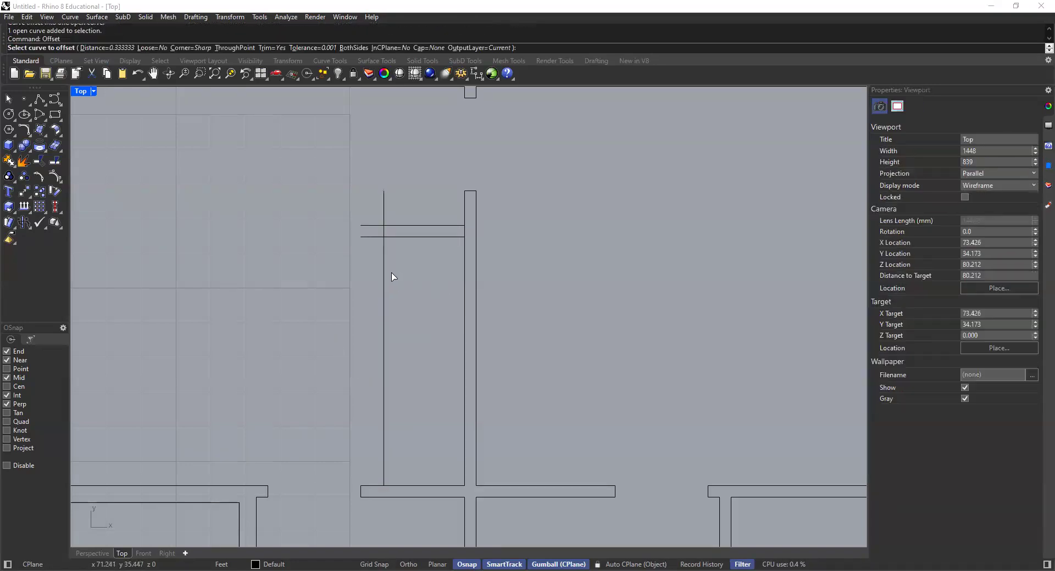
left_click(384, 280)
left_click(435, 280)
Offset the east room's new vertical line 4" to the east and its new horizontal line 4" to the north.
scroll(438, 285, "down", 5)
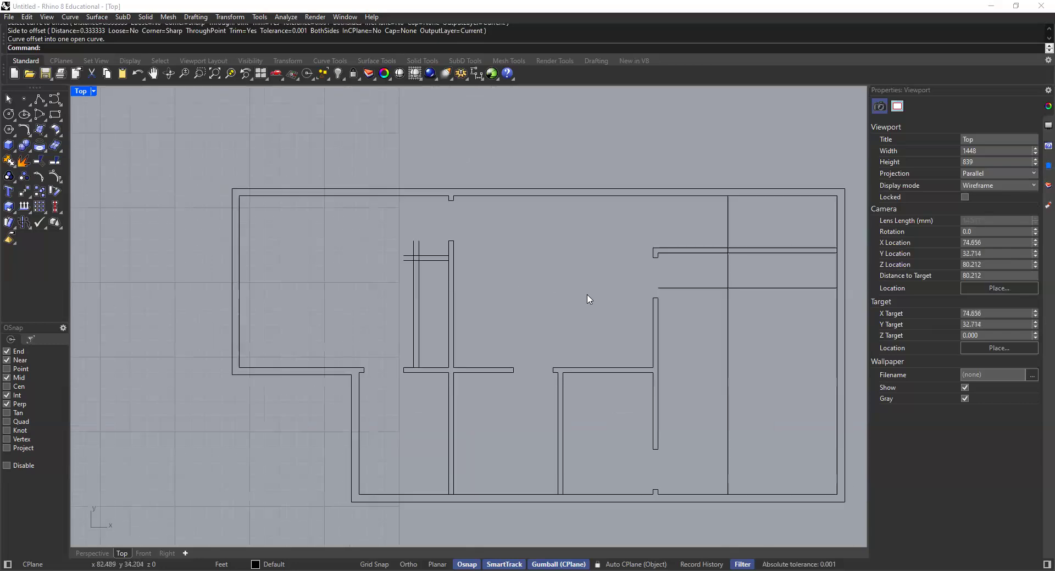
scroll(544, 266, "up", 1)
scroll(497, 264, "up", 1)
key("Return")
left_click(501, 259)
left_click(533, 257)
key("Return")
left_click(539, 291)
left_click(539, 266)
With Ortho on, offset the northwest closet's inner north wall line 4" south and the partition line at its south end 4" north.
scroll(539, 318, "down", 3)
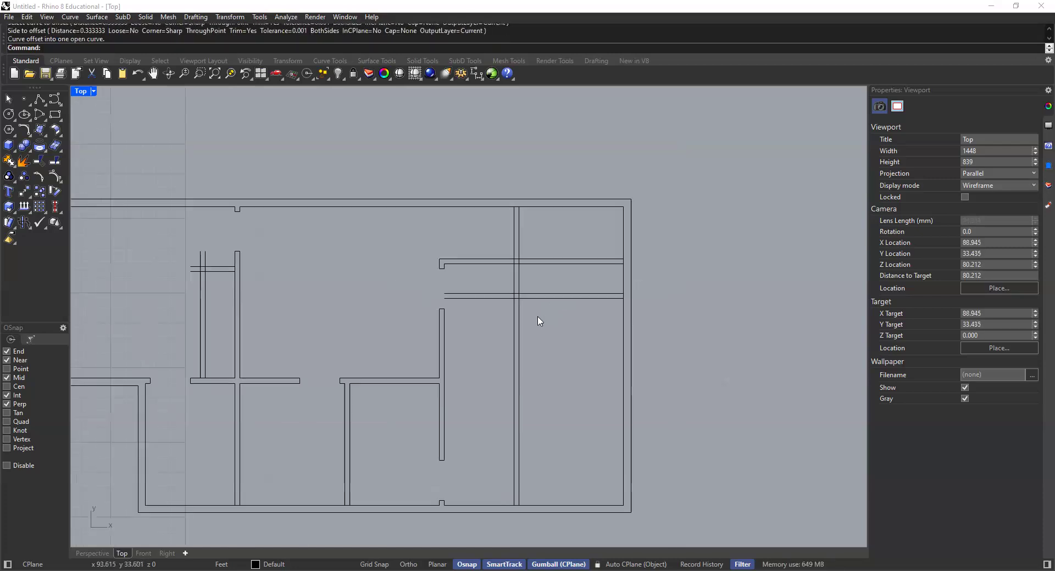
scroll(426, 289, "up", 3)
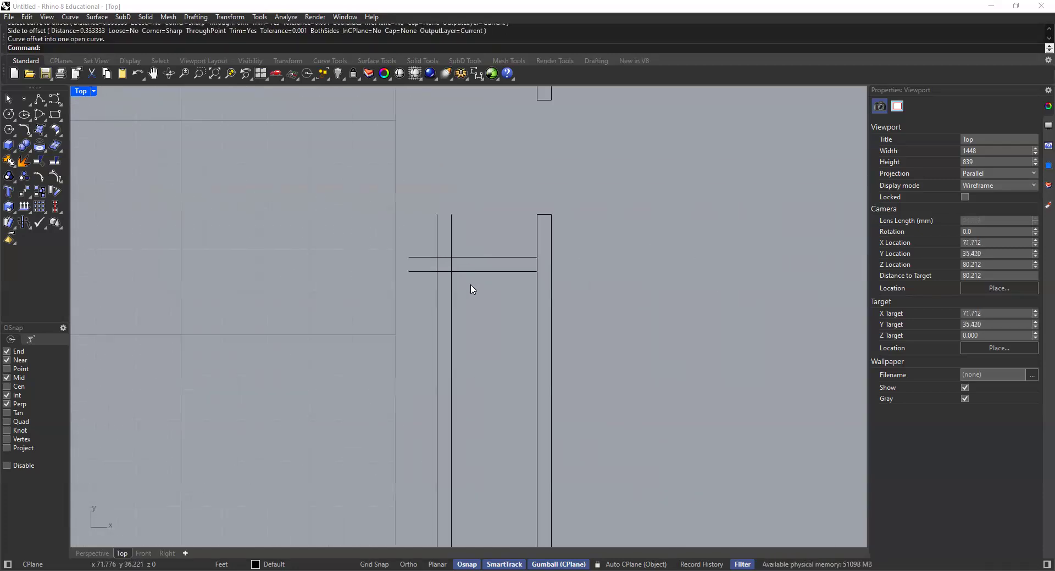
right_click_drag(450, 292, 450, 291)
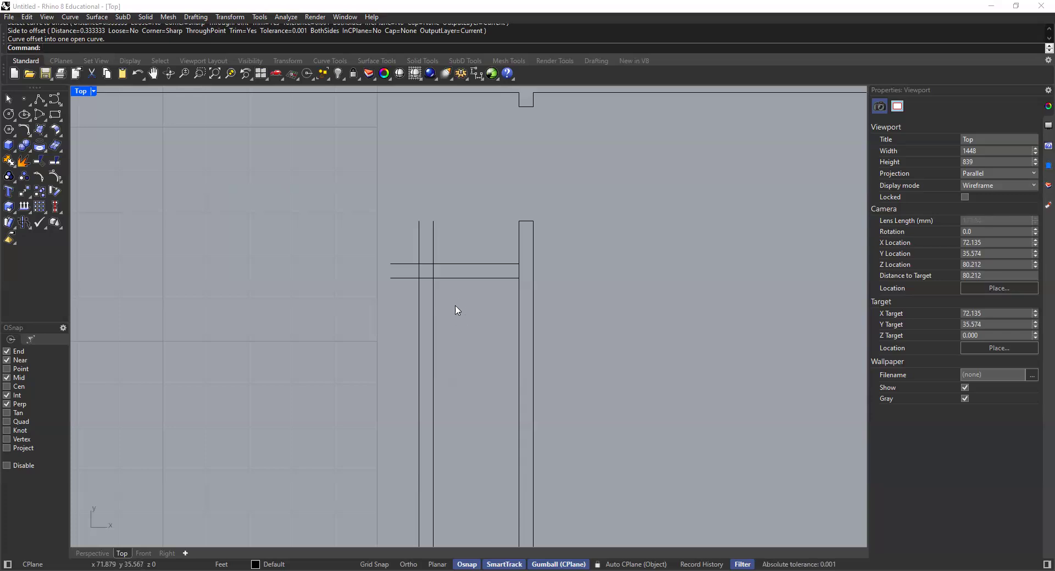
scroll(455, 326, "down", 3)
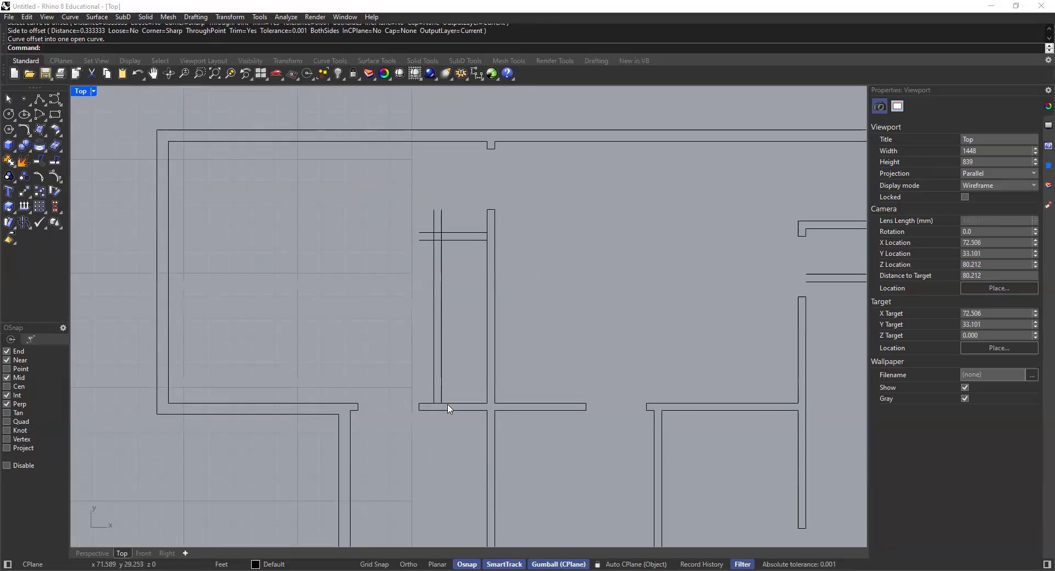
right_click_drag(454, 295, 450, 308)
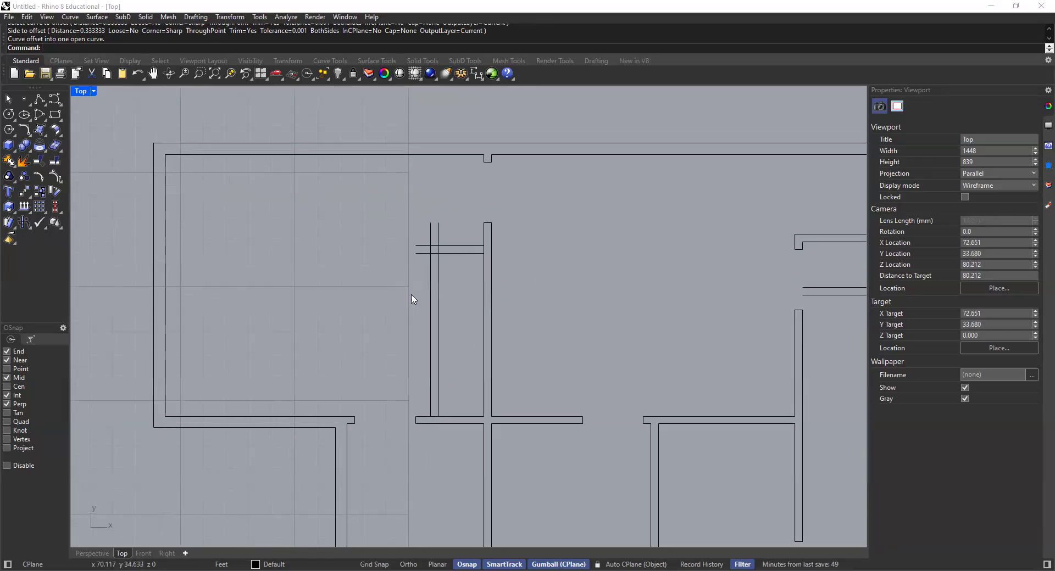
key("F8")
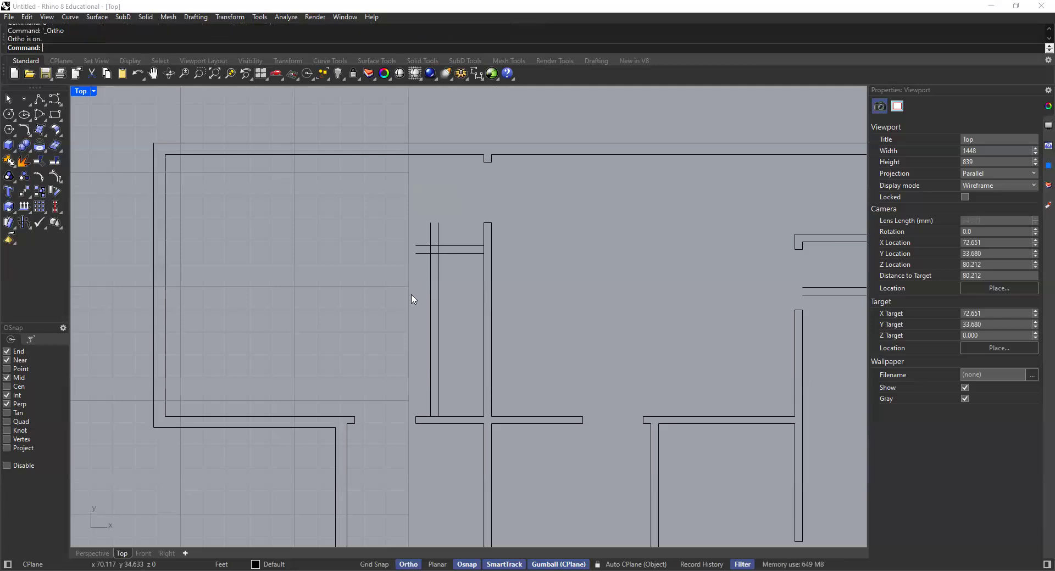
type("ffset")
key("Return")
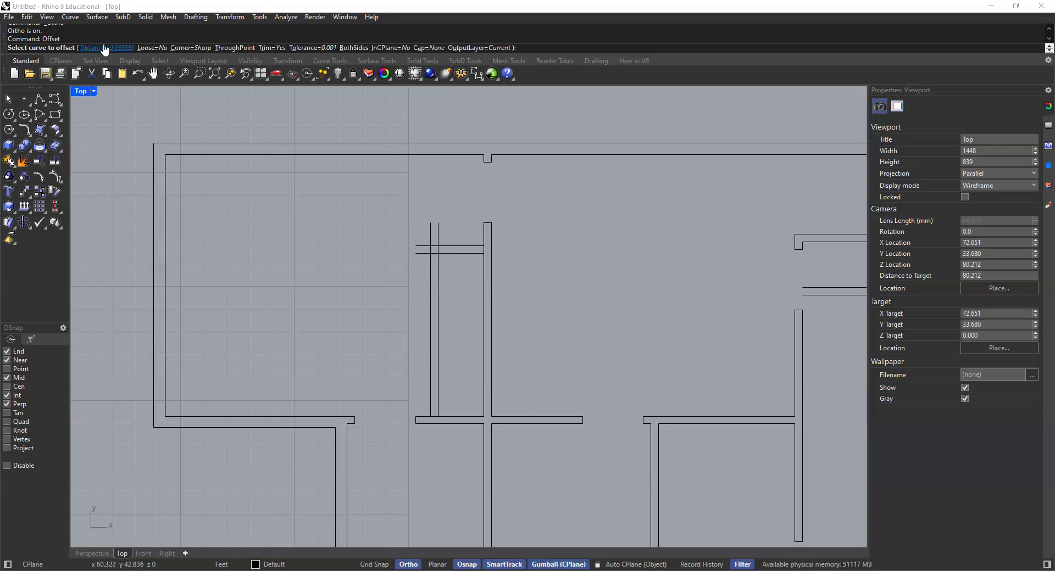
left_click(450, 255)
left_click(449, 284)
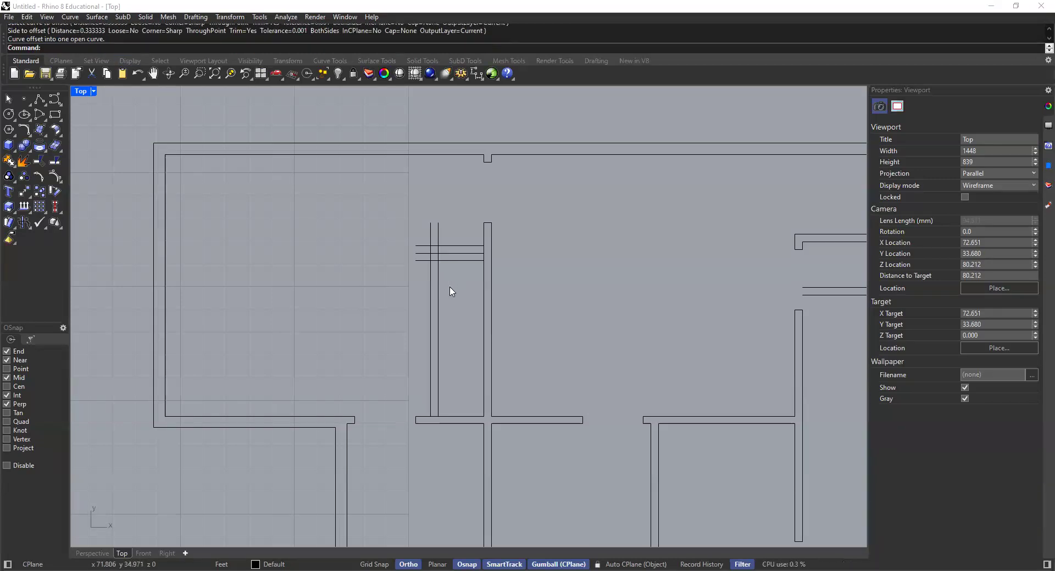
right_click(456, 415)
left_click(458, 418)
left_click(457, 386)
In the east room, offset the closet wall's east line 4" to the east and the exterior wall's inner line 4" to the west.
scroll(510, 356, "down", 4)
scroll(584, 306, "down", 3)
scroll(586, 302, "up", 5)
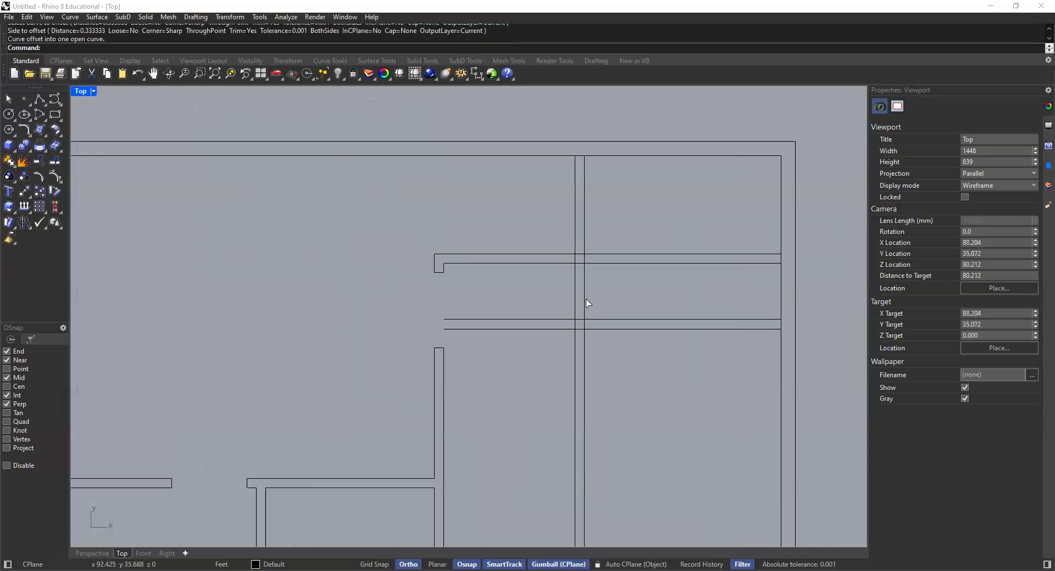
right_click(587, 301)
left_click(585, 300)
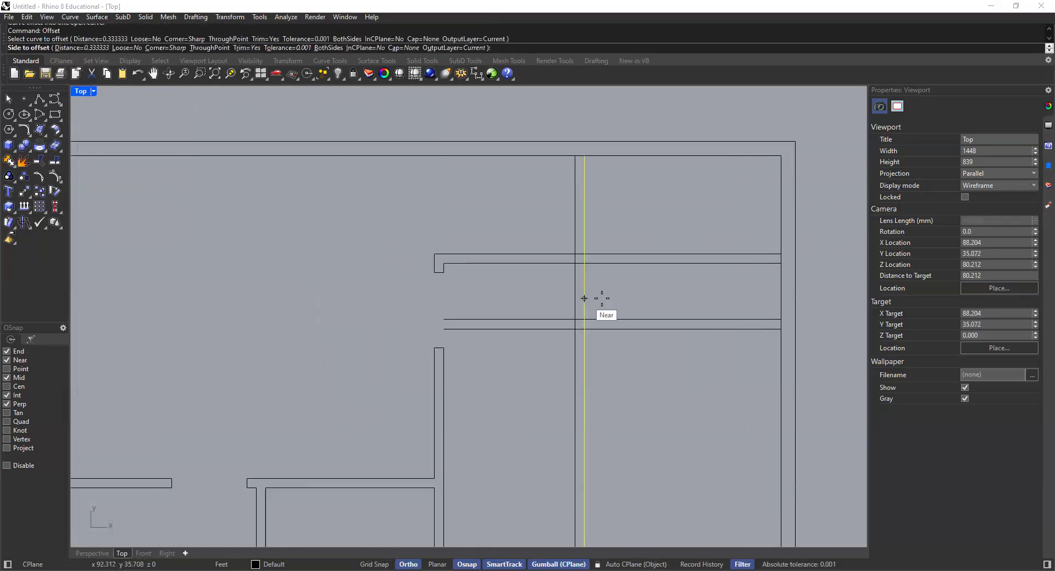
right_click(783, 280)
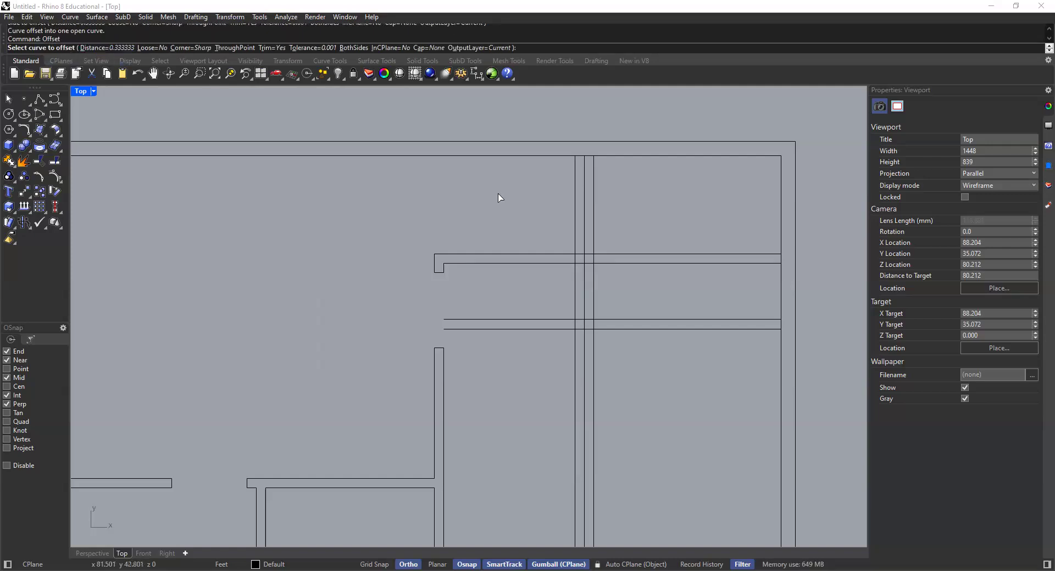
left_click(781, 285)
left_click(735, 290)
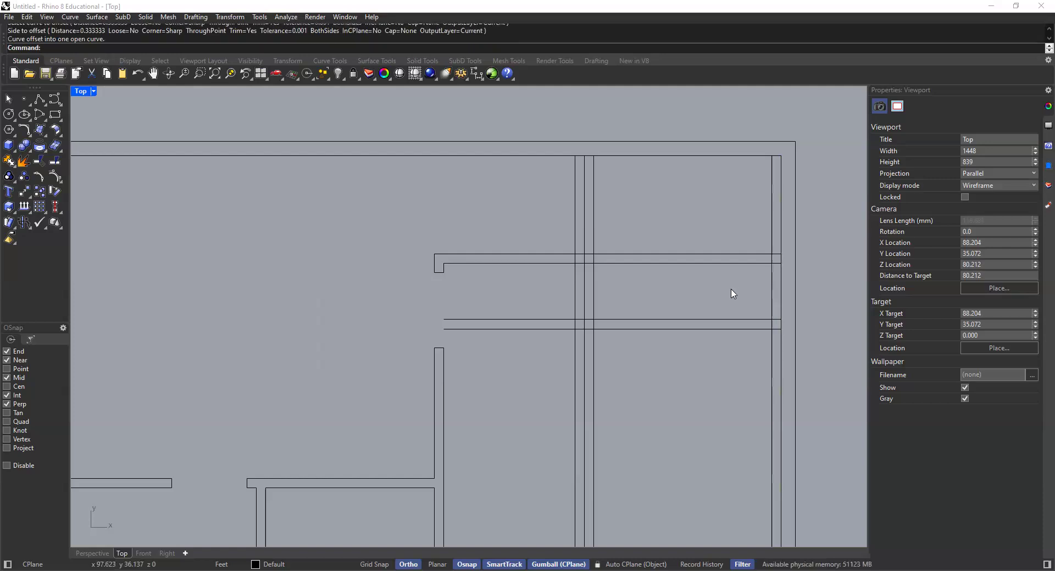
Trim the crossing lines at the northwest closet's north end into a clean wall corner with a 4" return.
scroll(584, 321, "down", 2)
scroll(585, 322, "down", 3)
scroll(492, 282, "up", 5)
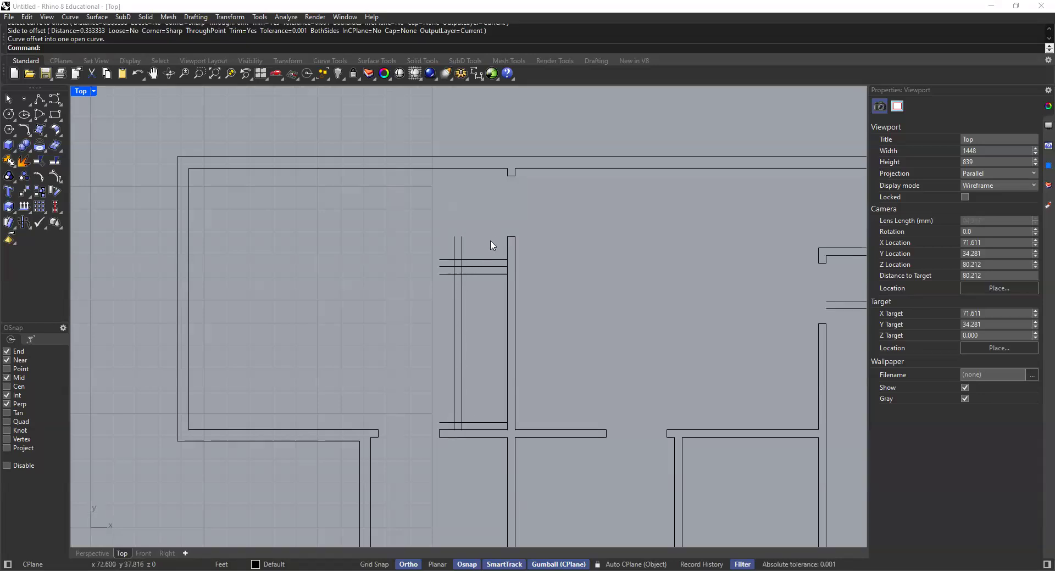
right_click_drag(483, 310, 471, 306)
type("Trim")
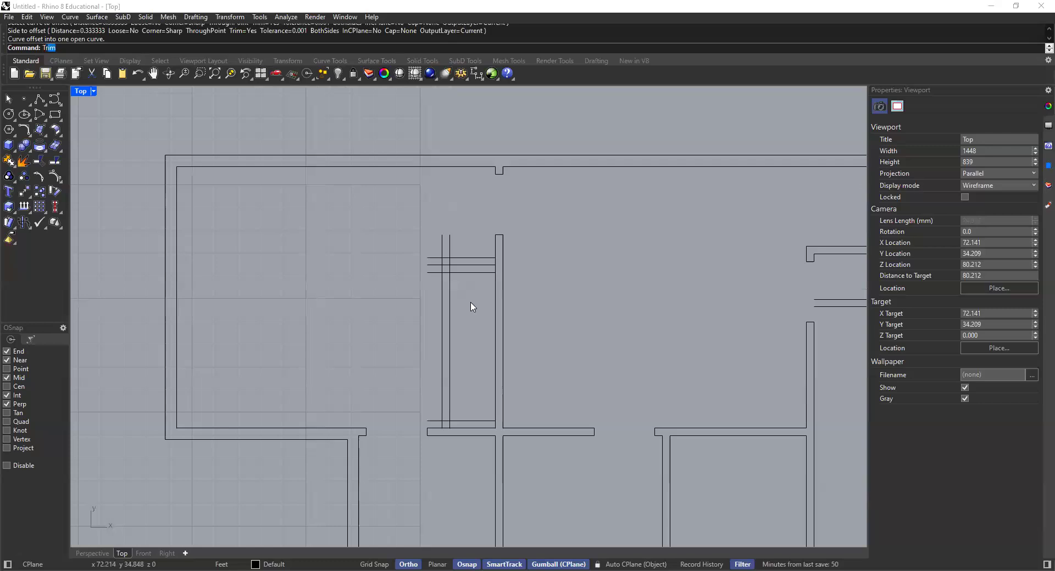
key("Return")
left_click_drag(517, 224, 405, 462)
key("Return")
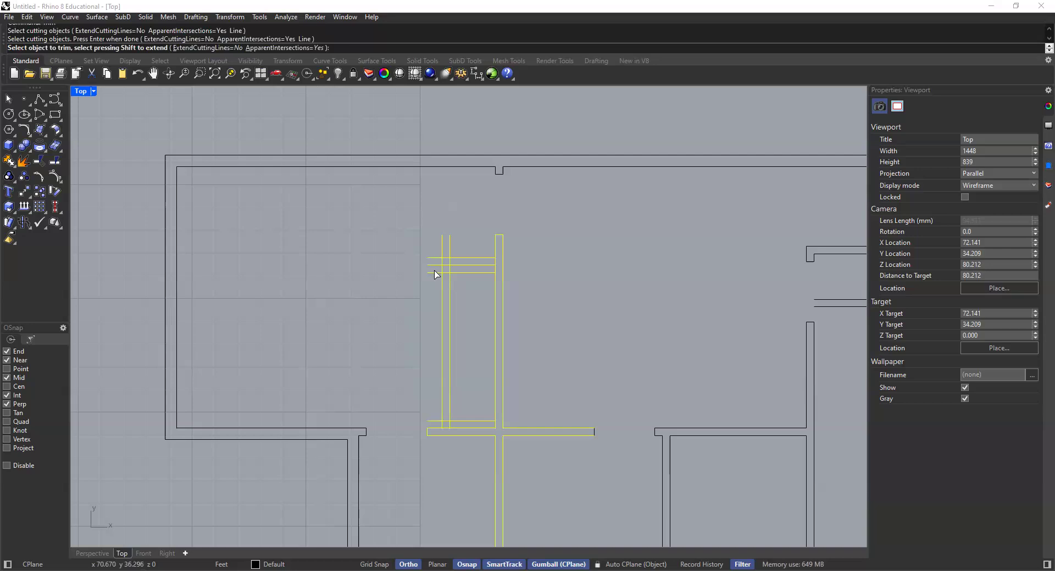
scroll(435, 271, "up", 6)
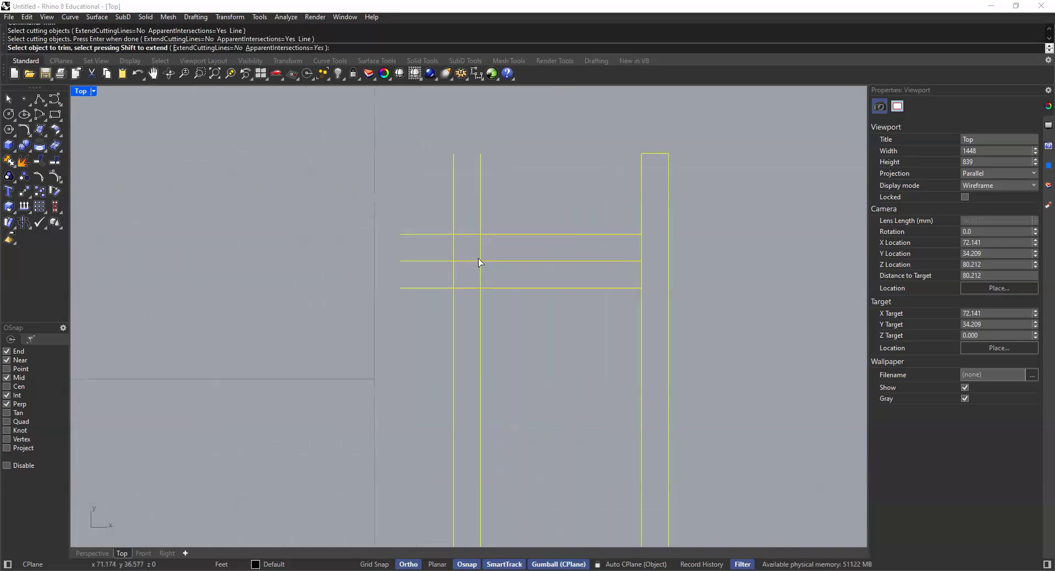
left_click(549, 291)
left_click_drag(491, 171, 405, 283)
left_click(476, 242)
left_click(416, 291)
Trim the northwest closet's west wall lines between the returns and clean up the 4" return at its south end.
scroll(484, 351, "down", 5)
left_click(468, 281)
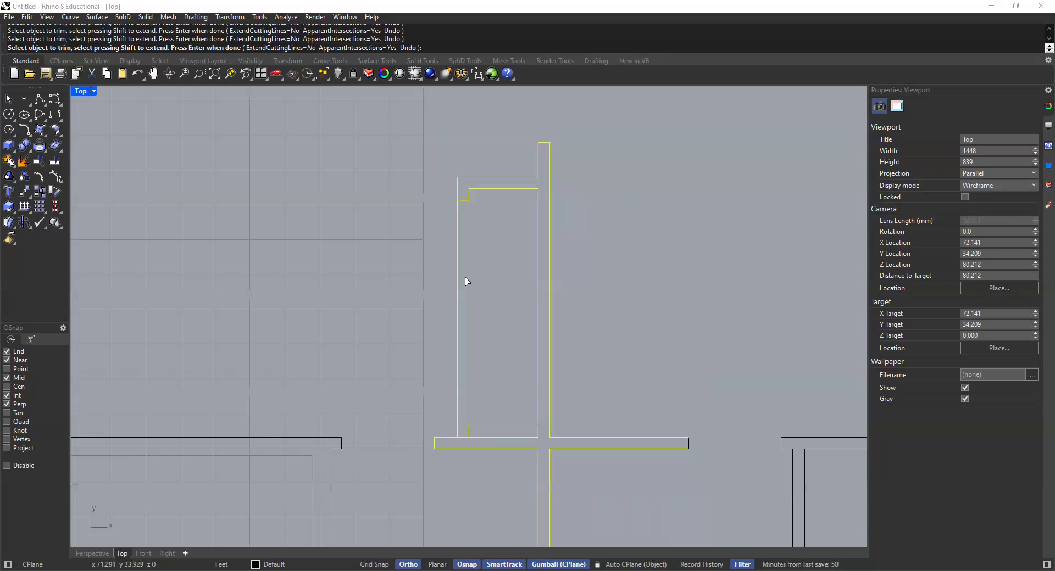
left_click(458, 282)
left_click(448, 427)
left_click(475, 427)
left_click(464, 438)
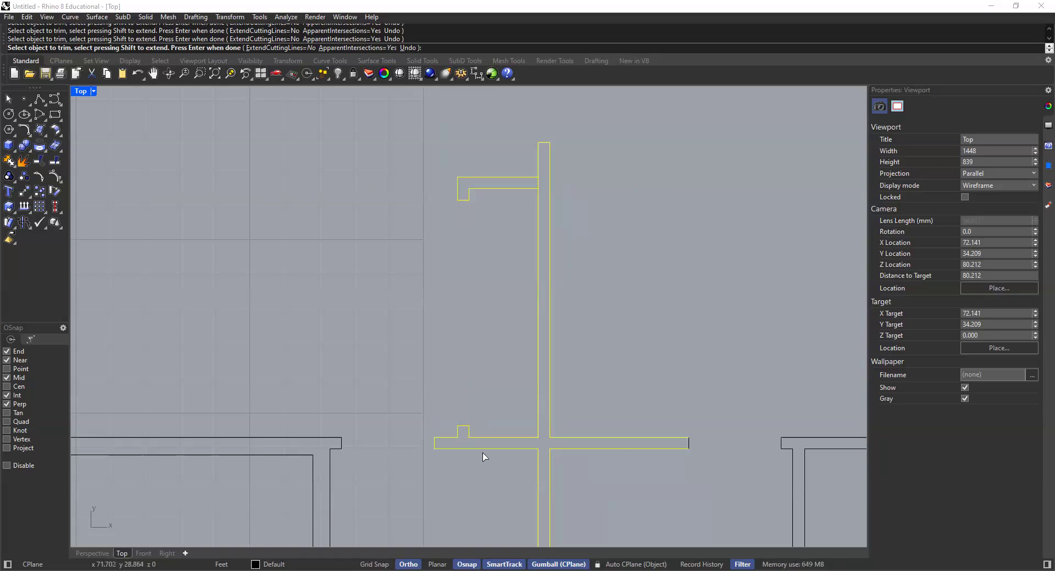
scroll(489, 341, "down", 4)
scroll(573, 317, "down", 2)
key("Return")
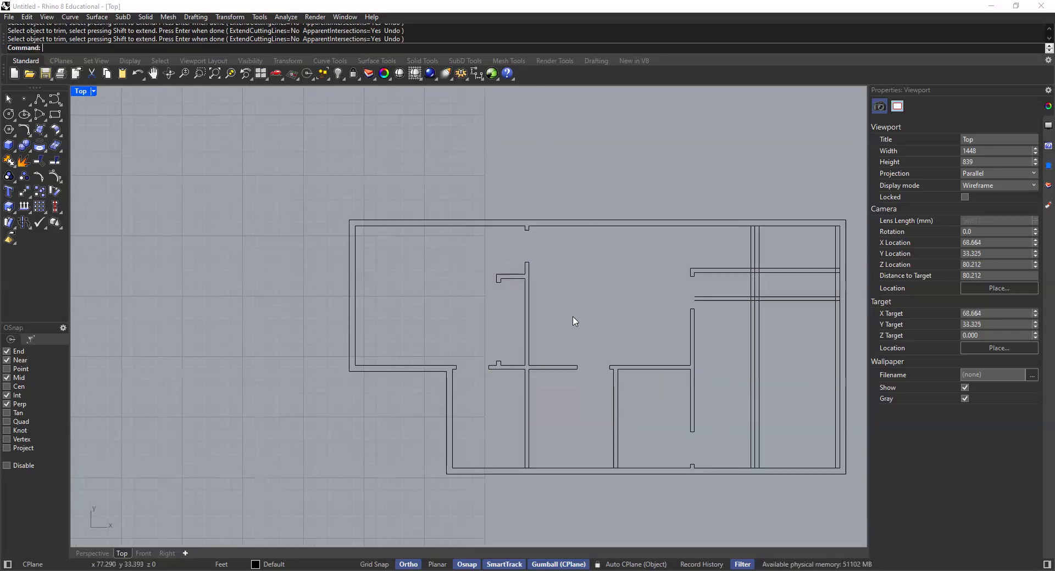
Trim the east room's closet wall lines north and south of the closet and its front lines west of the wall and between the returns.
right_click_drag(575, 328, 460, 330)
scroll(649, 287, "up", 4)
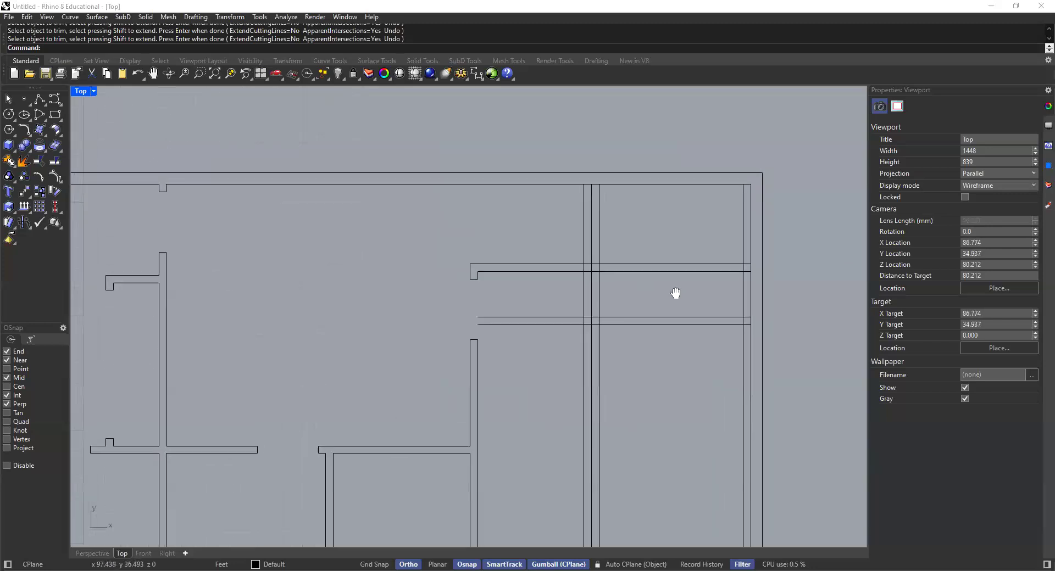
key("Return")
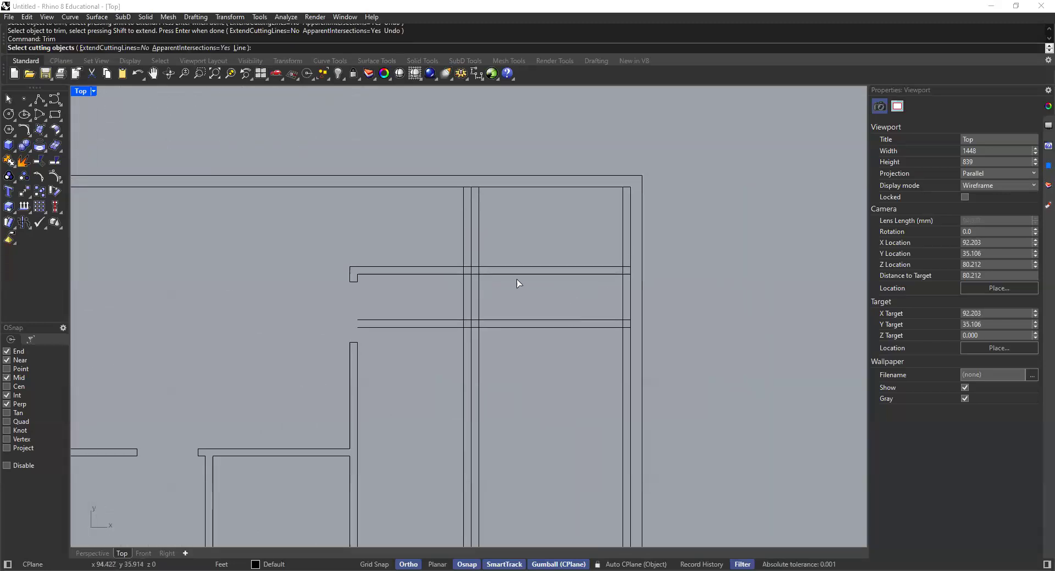
left_click_drag(701, 246, 444, 370)
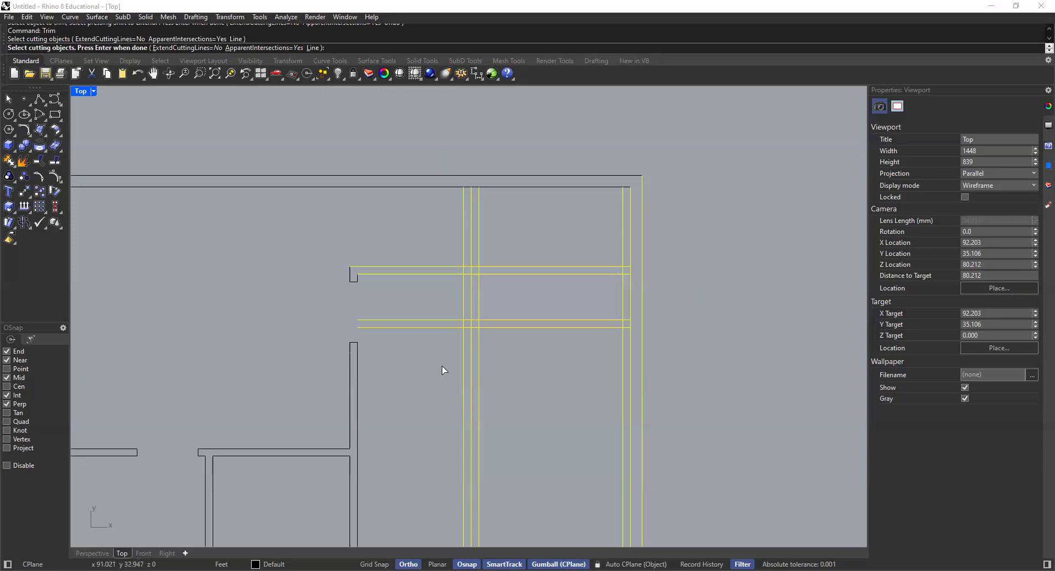
key("Return")
scroll(442, 309, "up", 2)
left_click_drag(448, 311, 438, 363)
left_click_drag(530, 363, 465, 386)
left_click_drag(520, 184, 458, 220)
left_click_drag(603, 312, 597, 366)
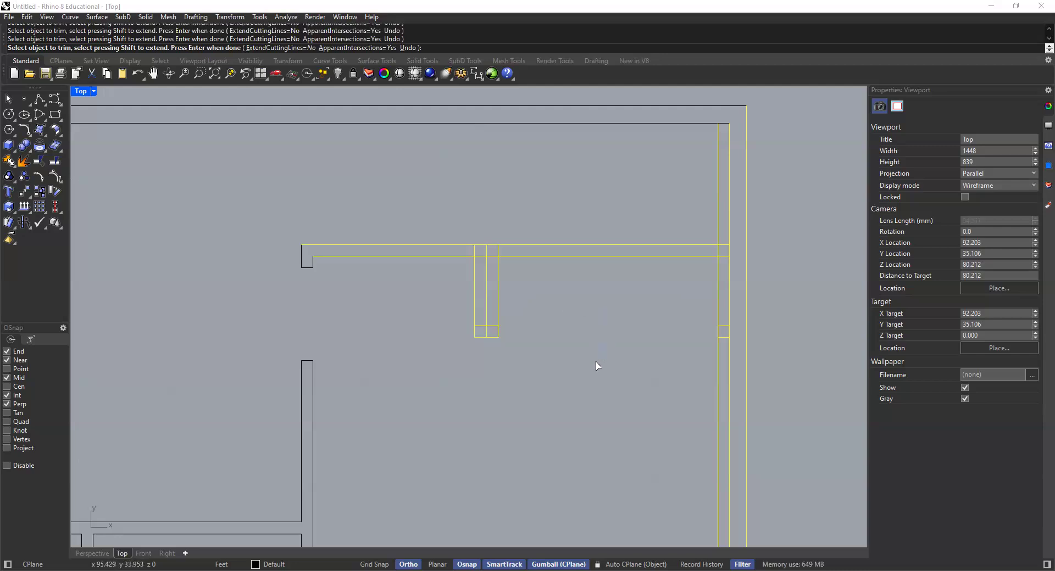
Trim the leftover lines inside the east closet's west wall into a clean T-junction and a 4" return.
scroll(494, 286, "up", 3)
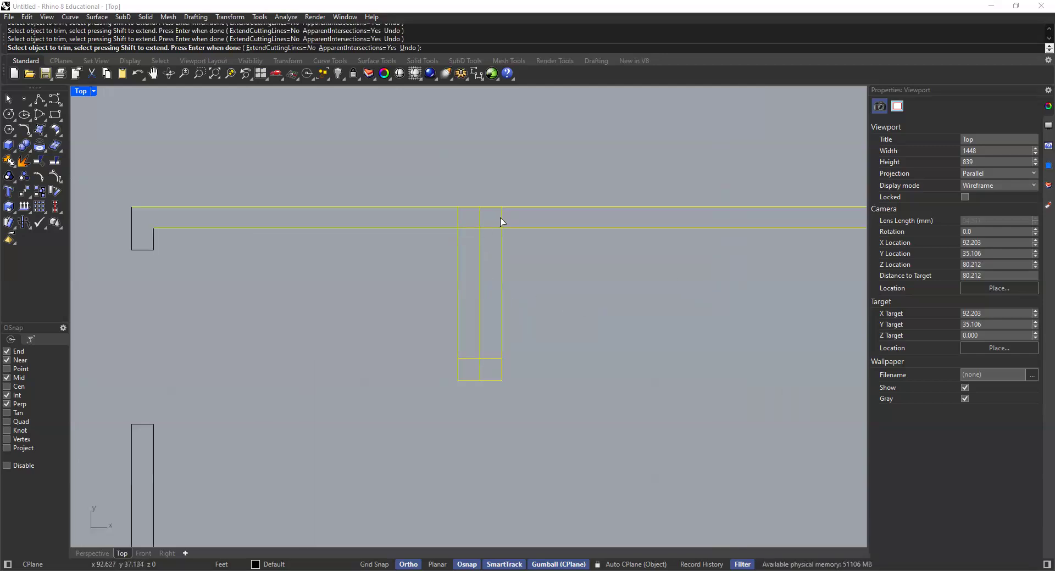
left_click(460, 222)
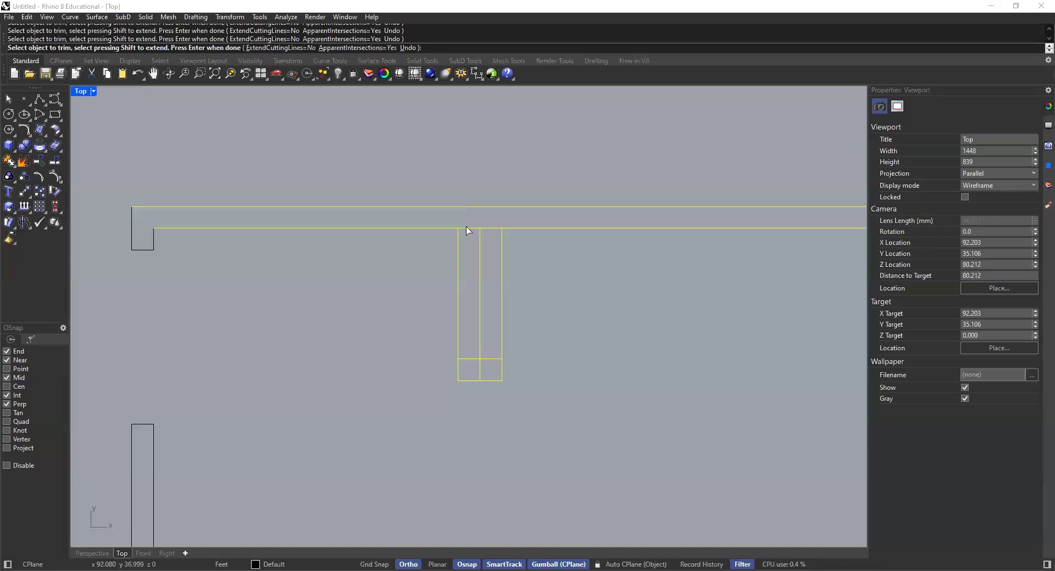
left_click(475, 361)
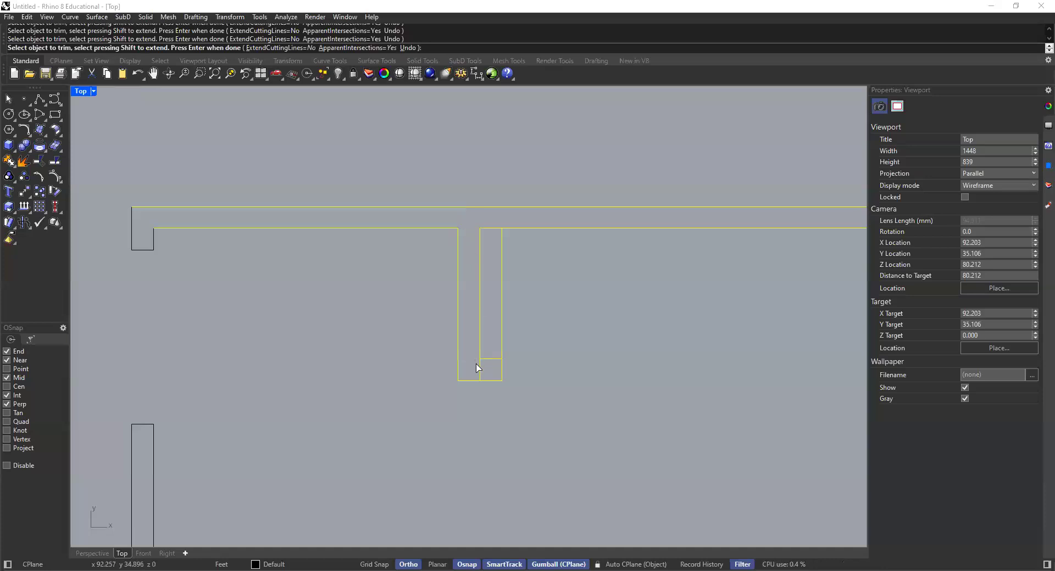
left_click(502, 335)
Trim the 4" offset line along the east exterior wall so only the closet's square east return remains.
scroll(458, 337, "down", 4)
scroll(566, 330, "up", 3)
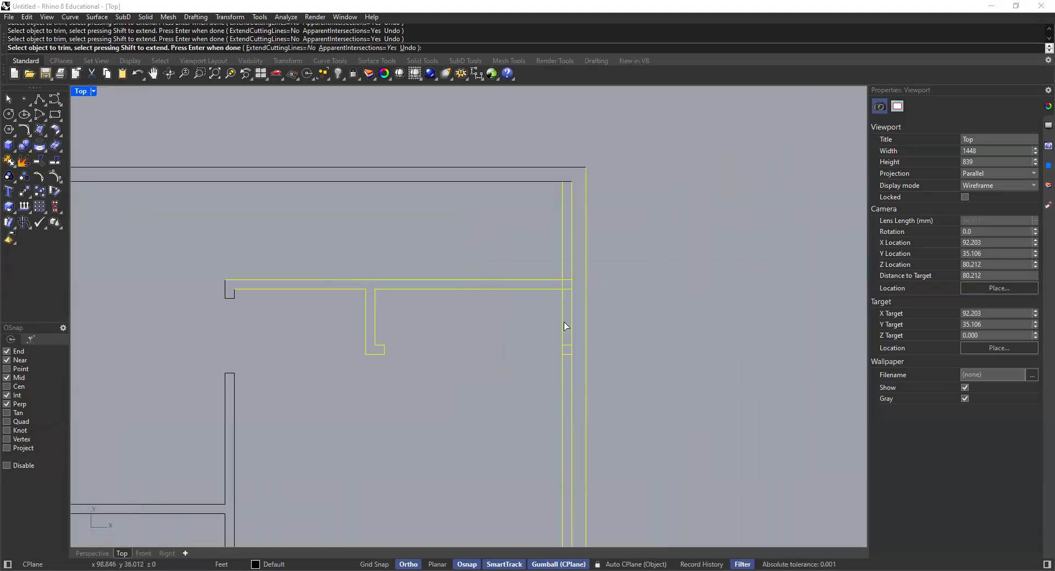
left_click(563, 327)
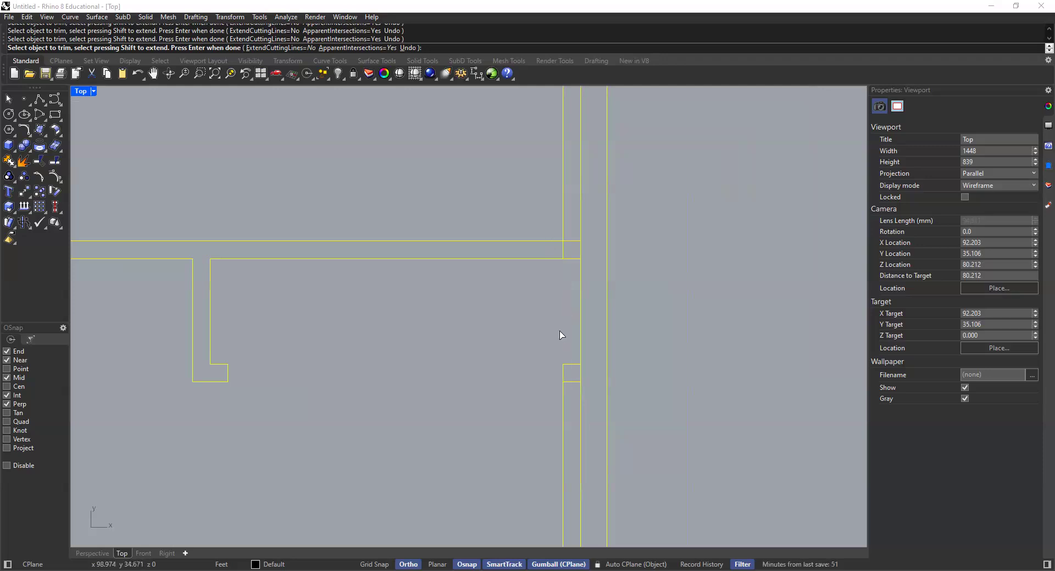
left_click(563, 207)
left_click(564, 393)
scroll(494, 325, "down", 3)
scroll(528, 346, "up", 4)
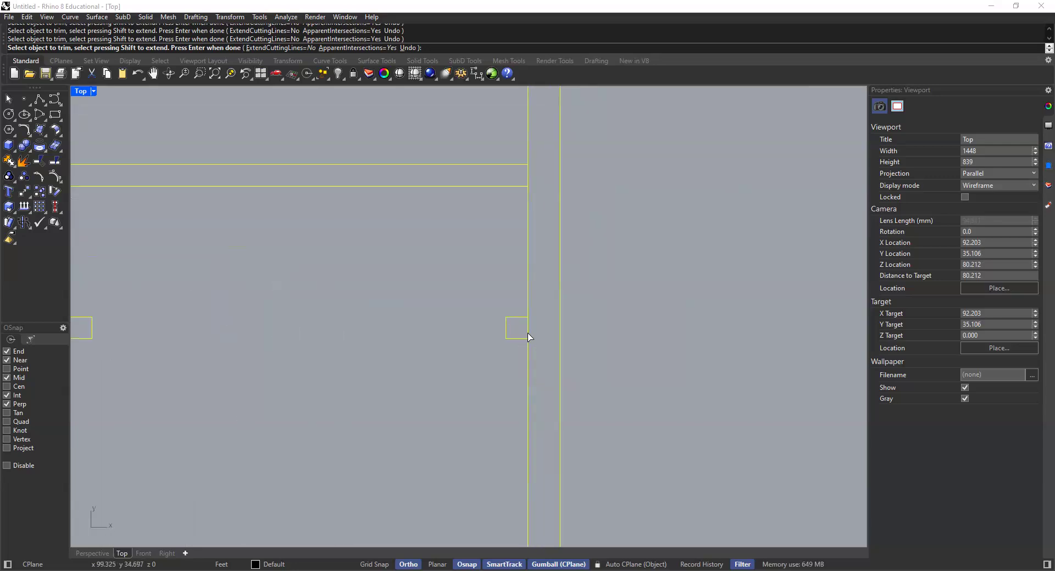
scroll(513, 224, "down", 3)
scroll(504, 259, "up", 3)
scroll(418, 330, "down", 3)
right_click_drag(400, 339, 546, 302)
scroll(530, 312, "up", 2)
key("Return")
scroll(529, 349, "down", 13)
right_click_drag(522, 349, 537, 323)
scroll(525, 346, "up", 4)
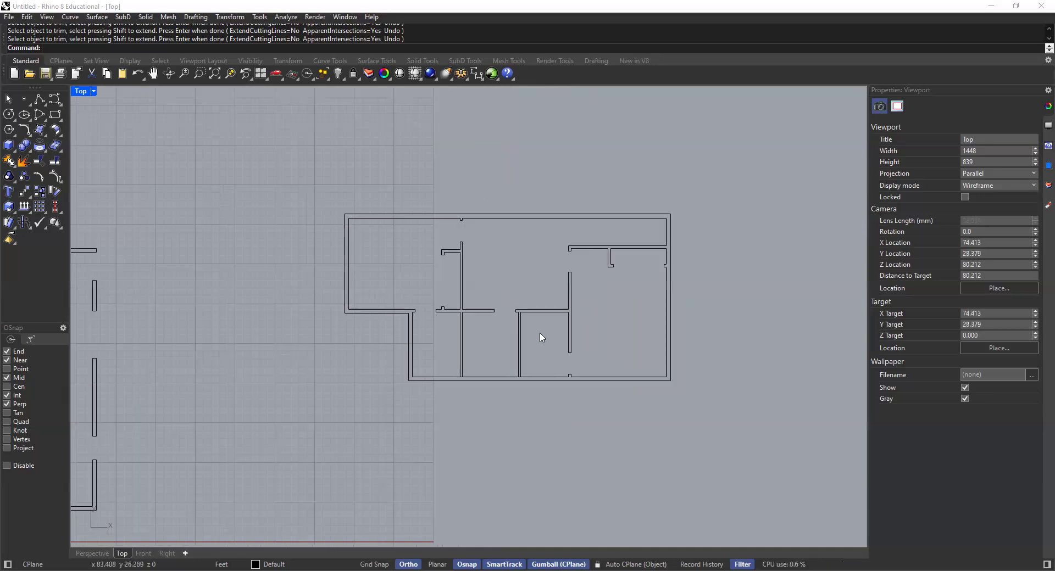
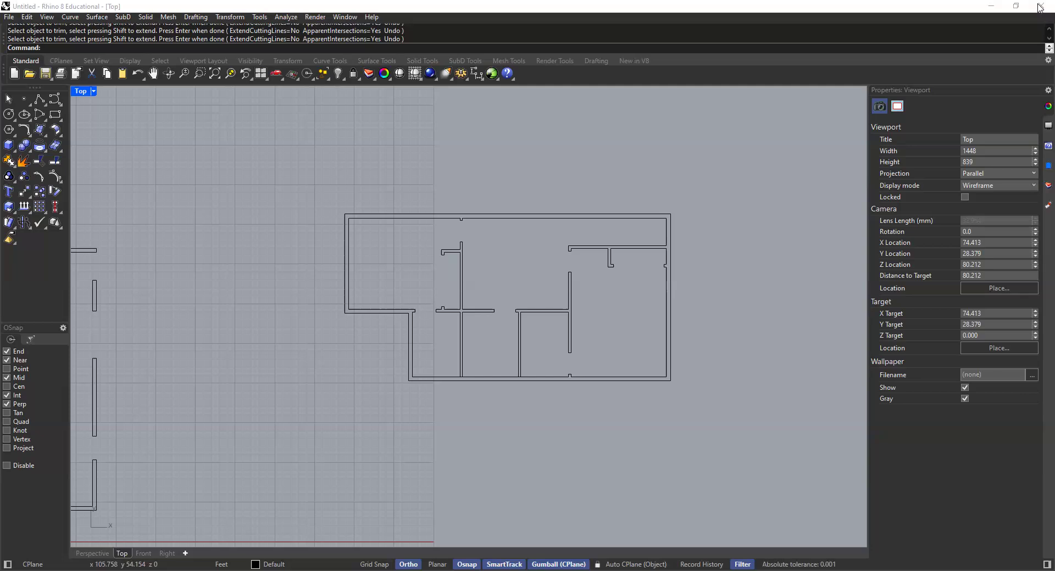
scroll(530, 279, "up", 4)
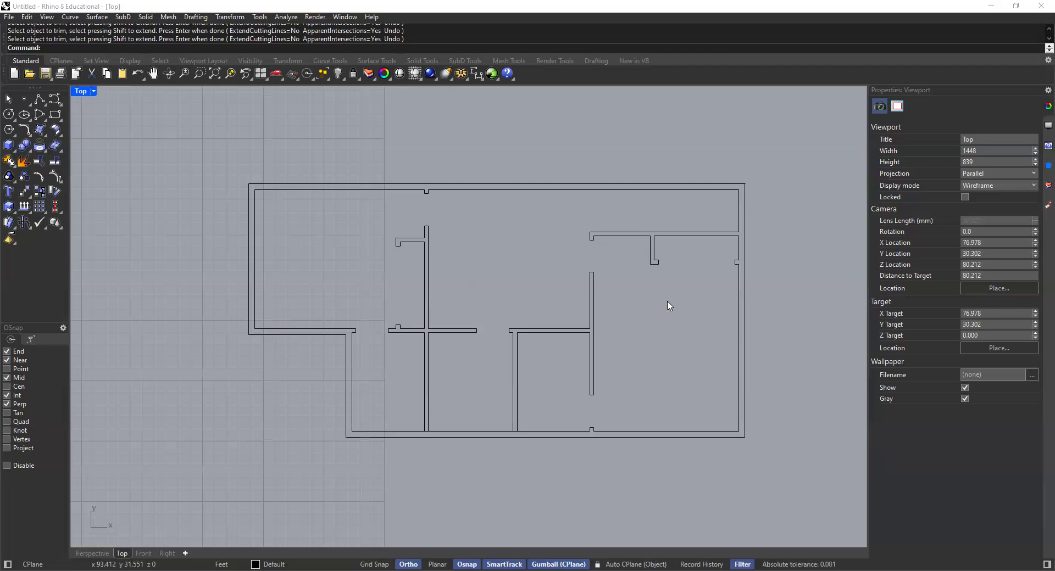
scroll(739, 419, "up", 2)
right_click_drag(739, 419, 513, 391)
key("Return")
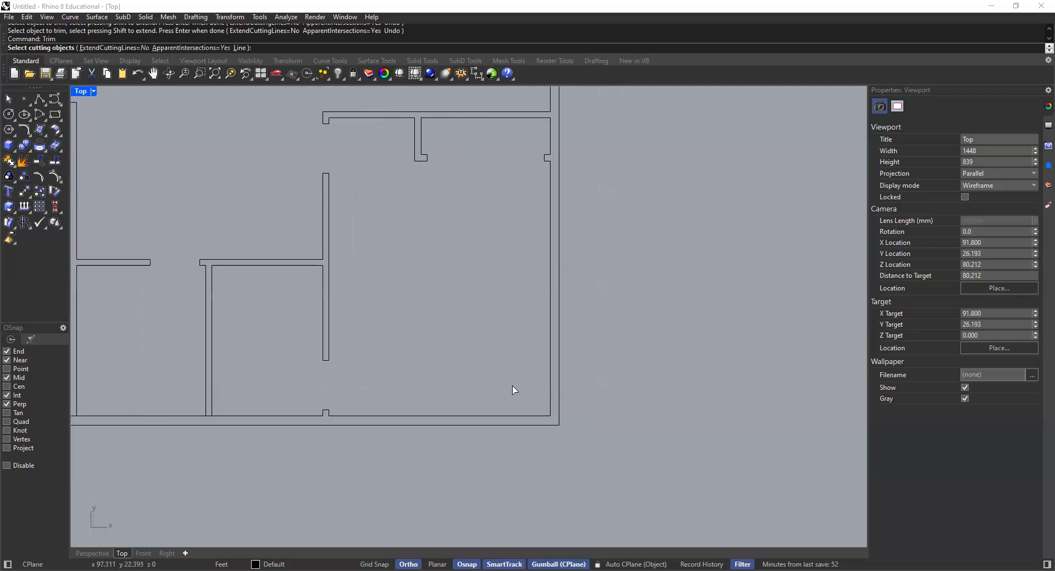
right_click_drag(496, 344, 424, 348)
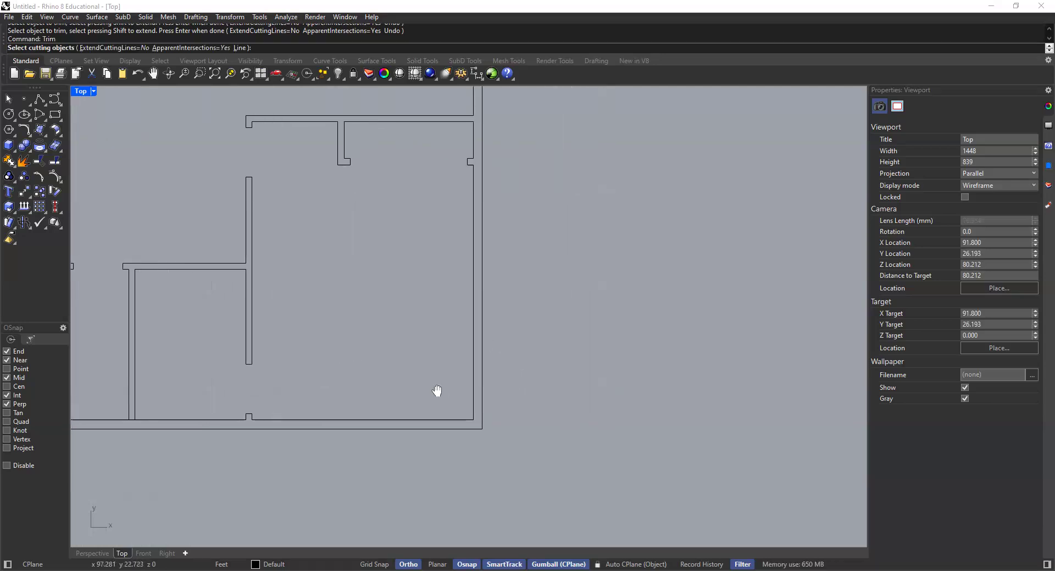
right_click_drag(436, 391, 423, 394)
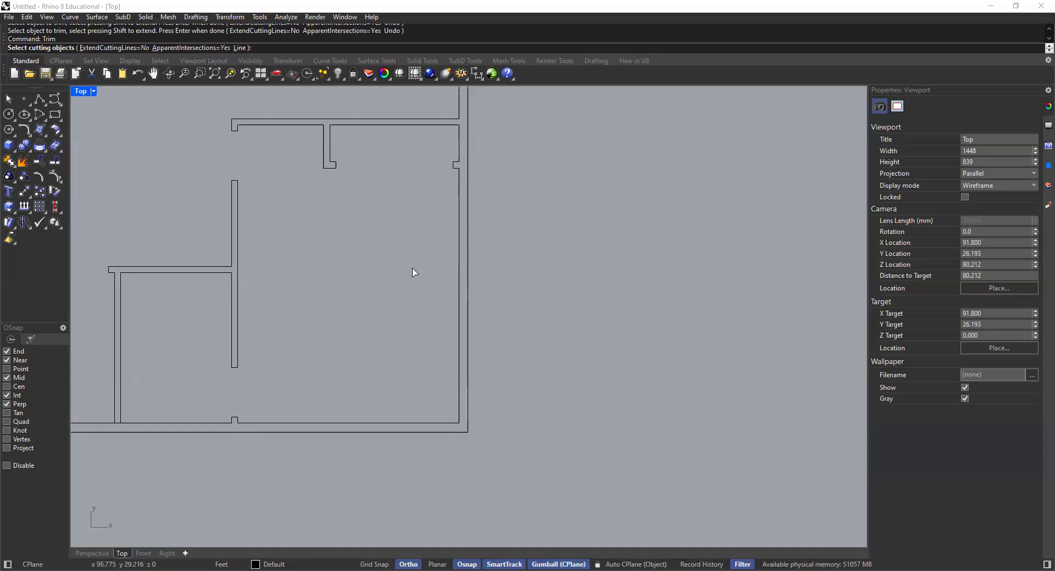
key("Escape")
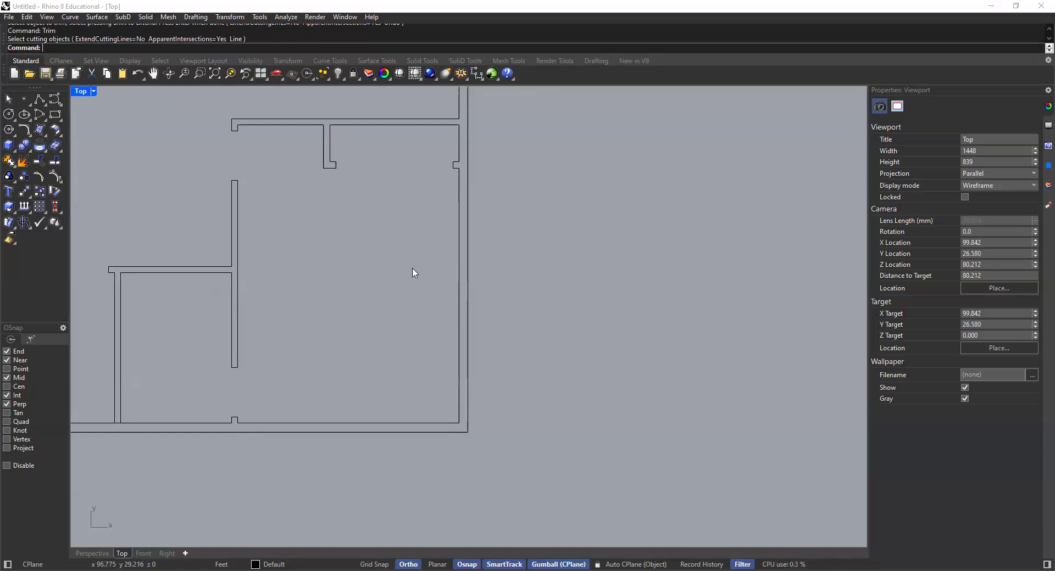
Offset the south exterior wall's outer line 1'11" to the north.
type("offset")
key("Return")
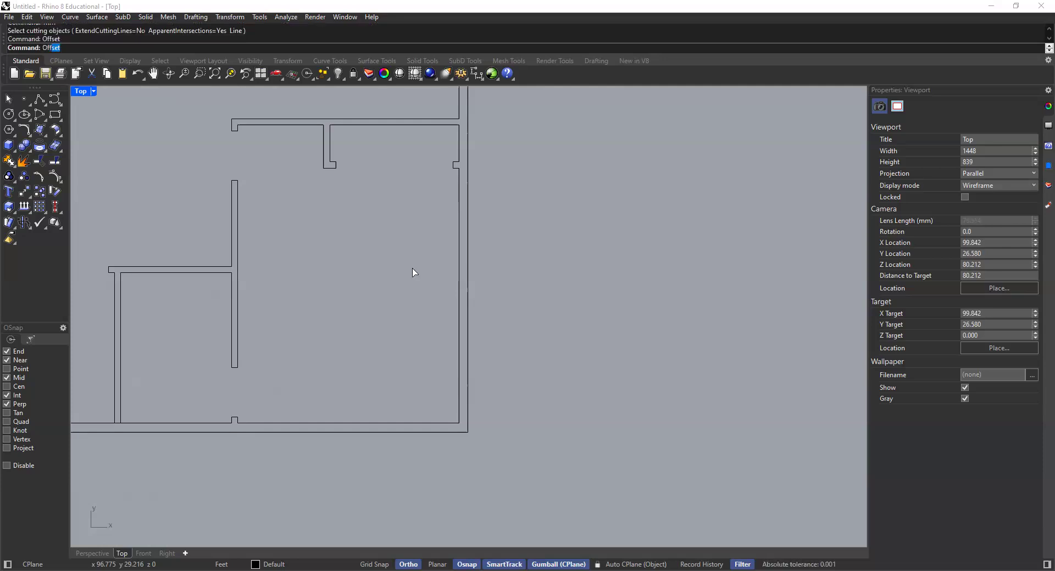
left_click(91, 47)
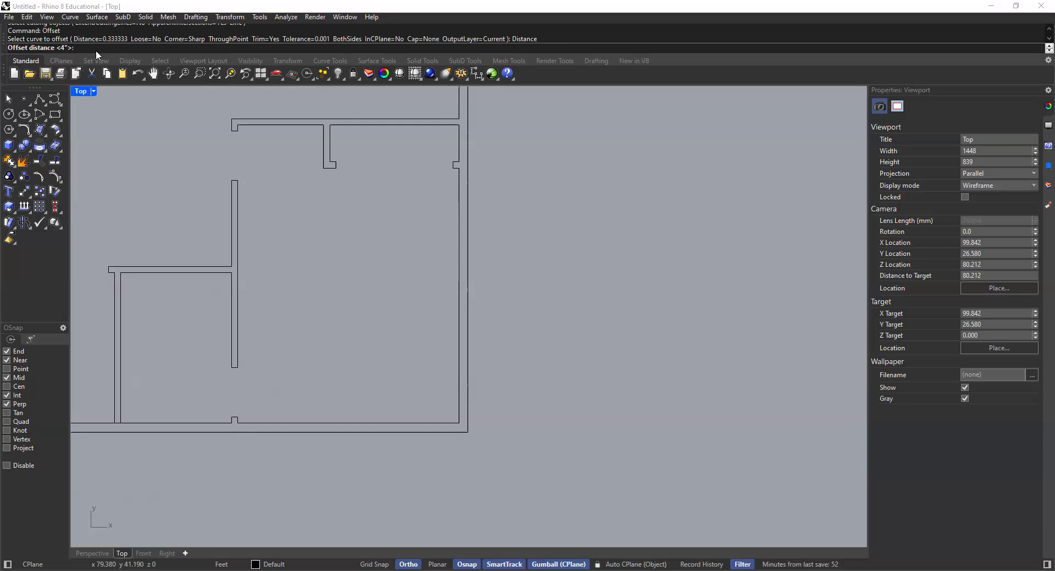
type("1'11")
key("Return")
left_click(460, 433)
left_click(443, 434)
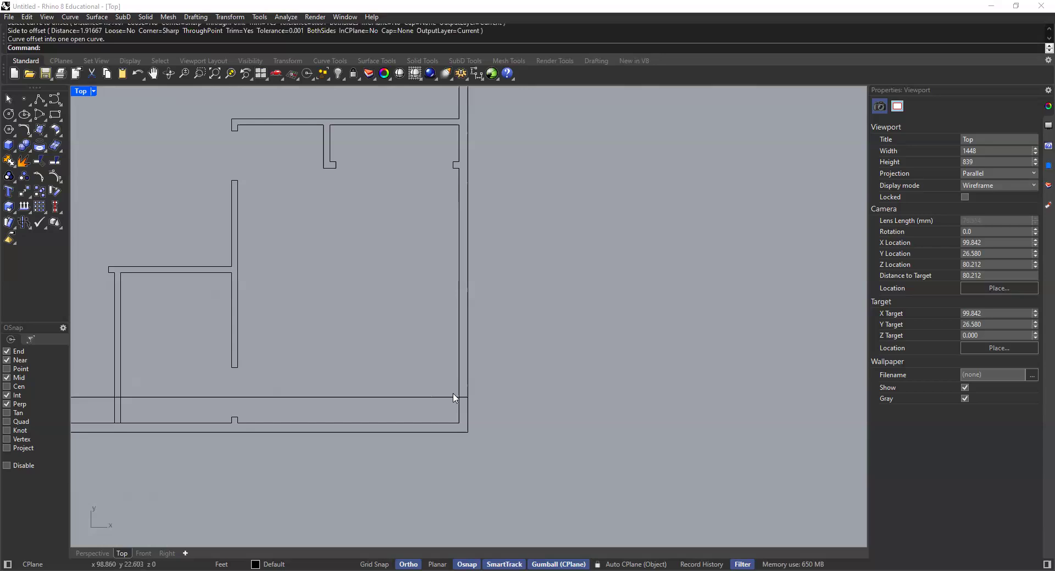
Offset the new line above the south exterior wall 2' to the north to mark the first opening's width.
scroll(452, 395, "up", 2)
key("Return")
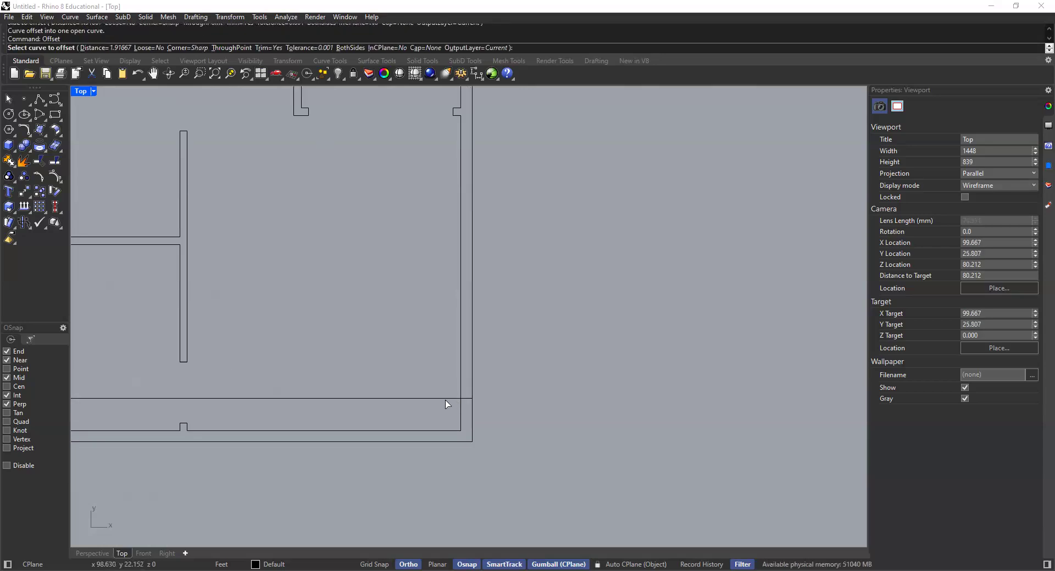
left_click(105, 48)
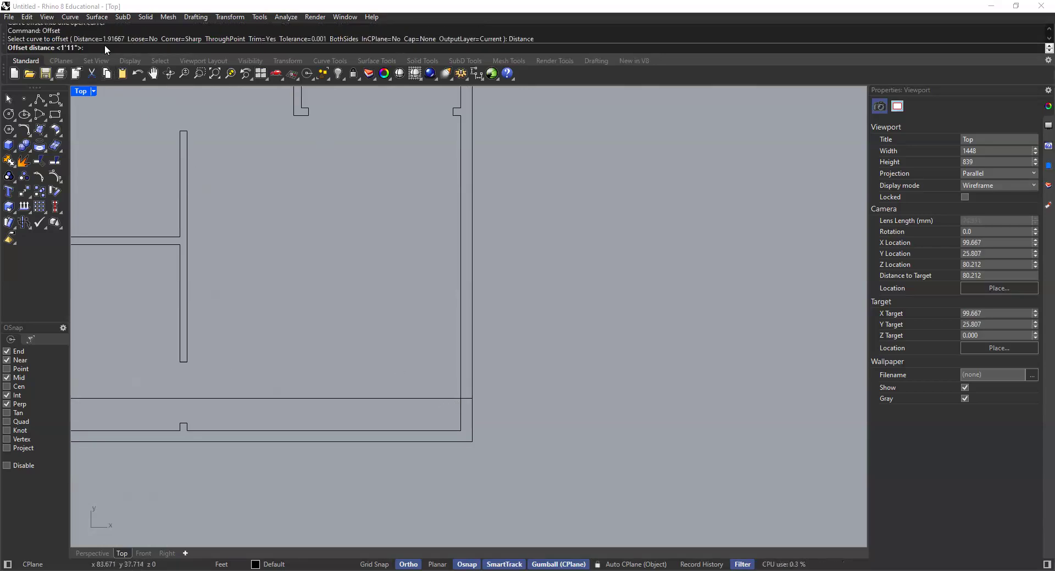
type("2")
key("Return")
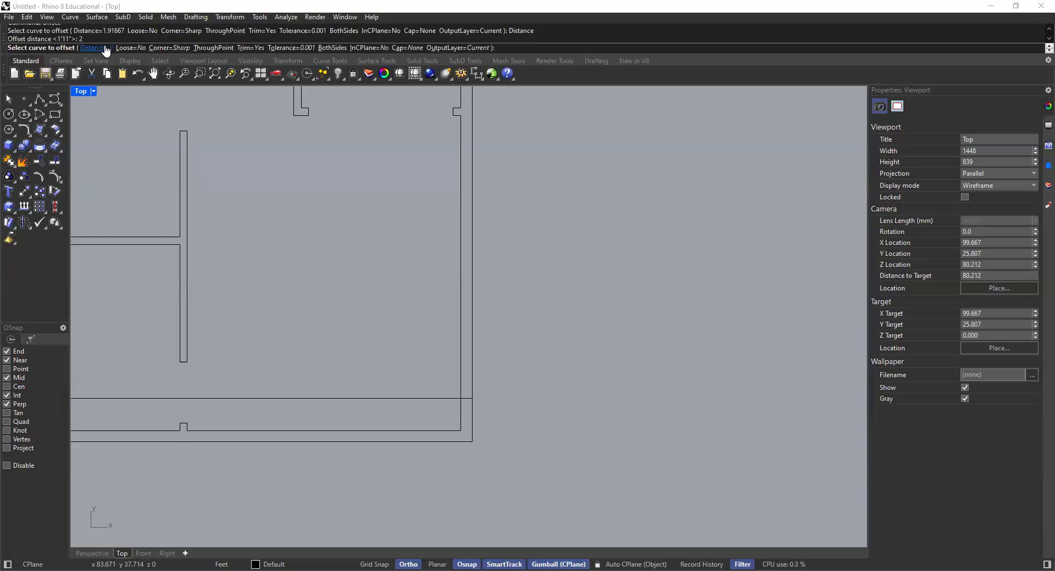
left_click(437, 398)
left_click(432, 275)
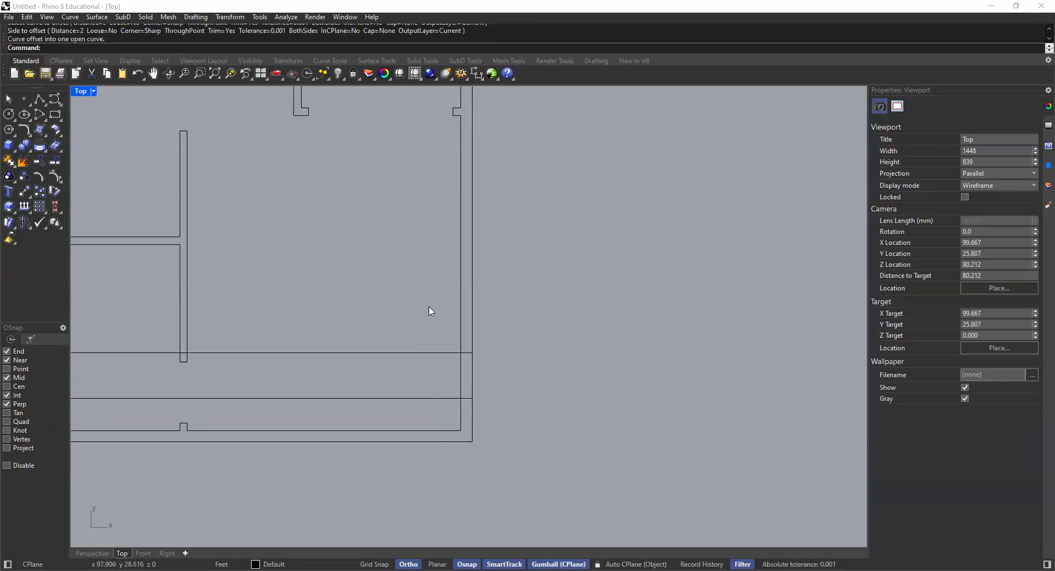
Offset the first opening's upper line 7' to the north to locate the second opening.
right_click_drag(434, 327, 405, 372)
right_click_drag(401, 334, 394, 360)
right_click(393, 360)
left_click(96, 49)
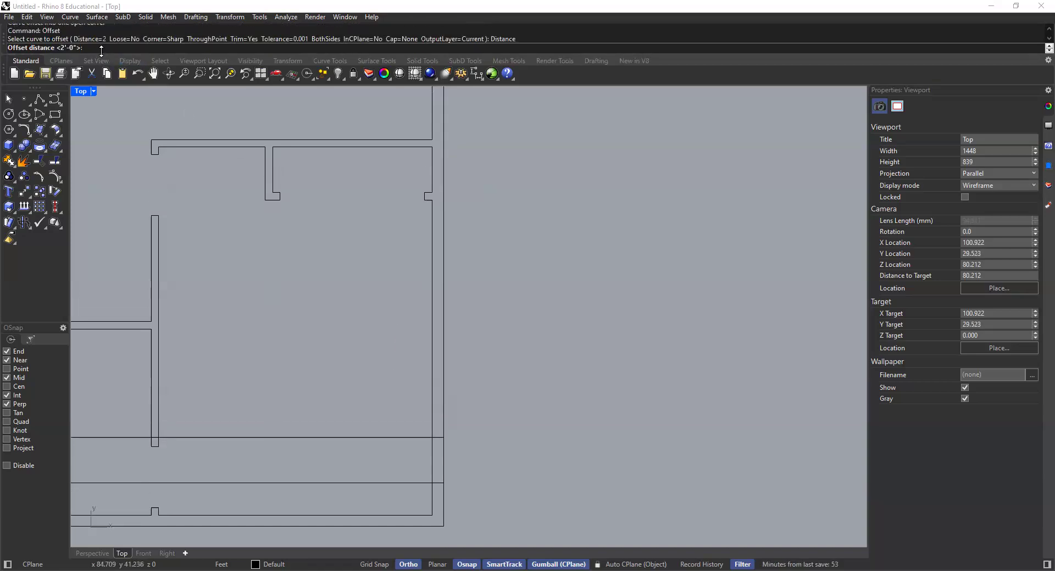
type("7")
key("Return")
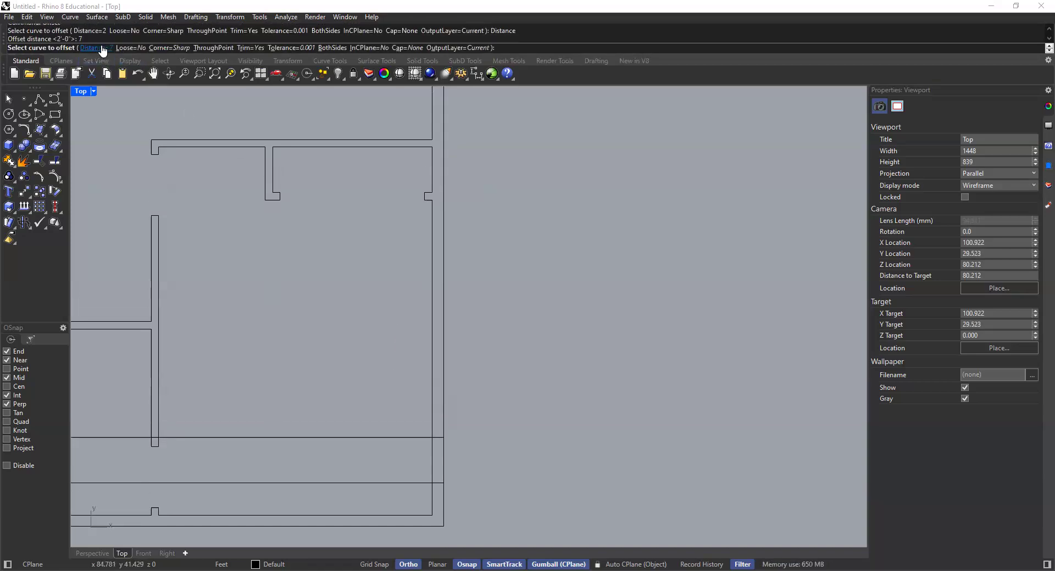
left_click(408, 439)
left_click(407, 286)
Offset the second opening's lower line 2' to the north to mark that opening's width.
right_click_drag(388, 257, 359, 297)
key("Return")
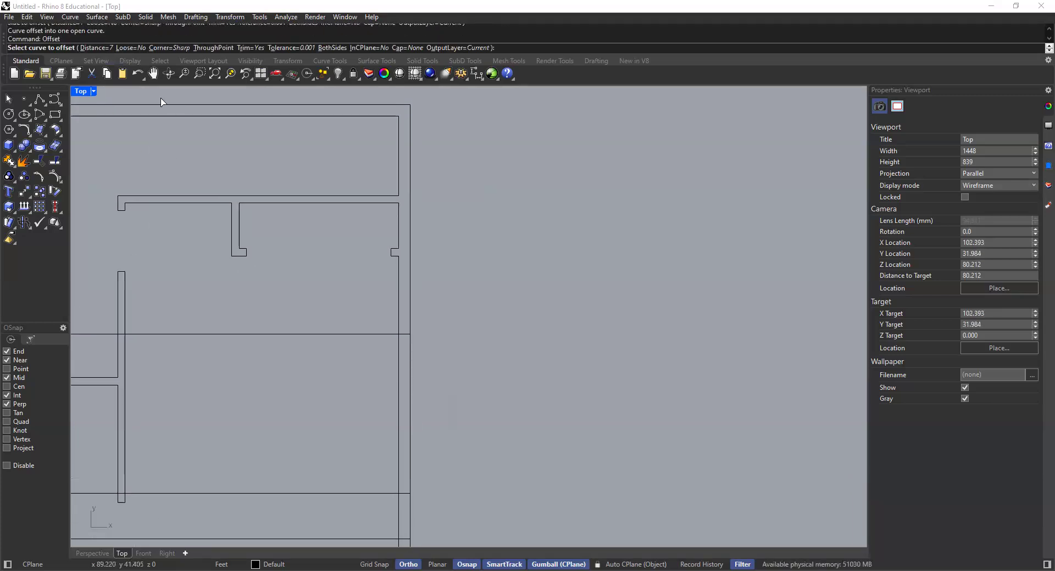
left_click(96, 49)
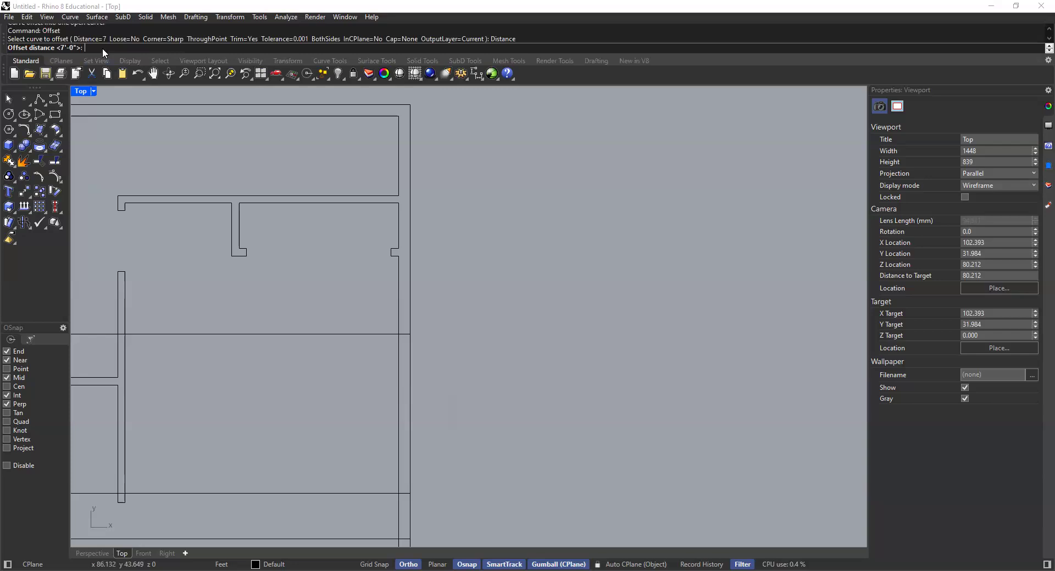
key("Return")
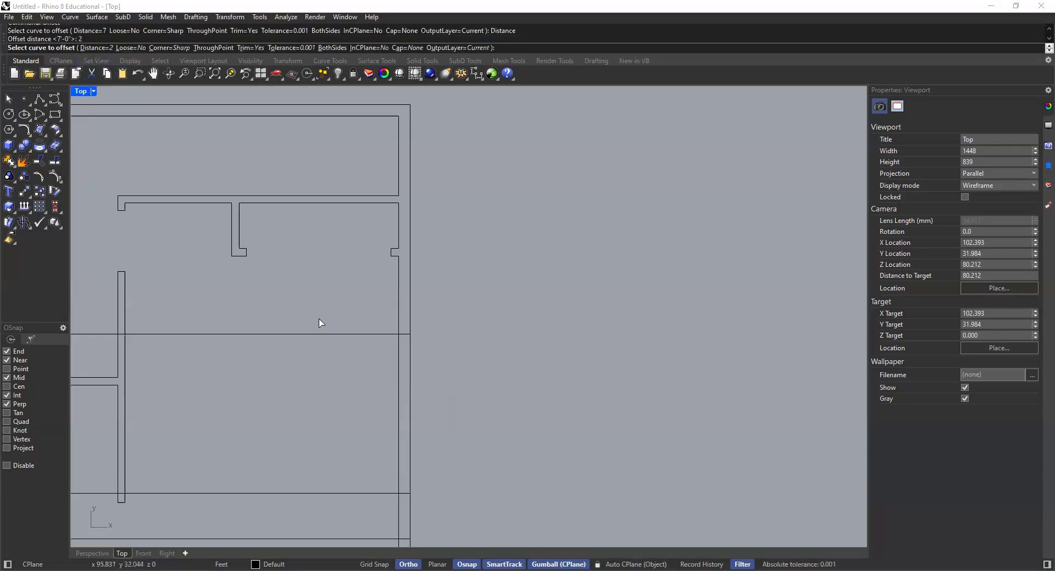
left_click(317, 334)
left_click(332, 246)
scroll(373, 274, "down", 3)
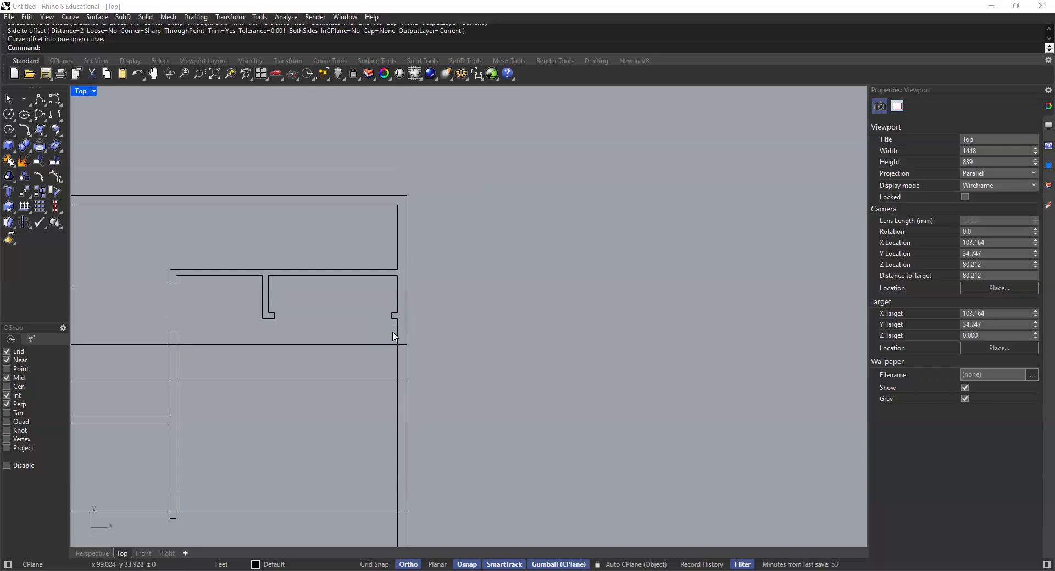
Trim the offset guide lines and the east exterior wall lines to leave two 2' wide openings with closed wall ends.
scroll(373, 309, "down", 4)
right_click_drag(367, 322, 409, 282)
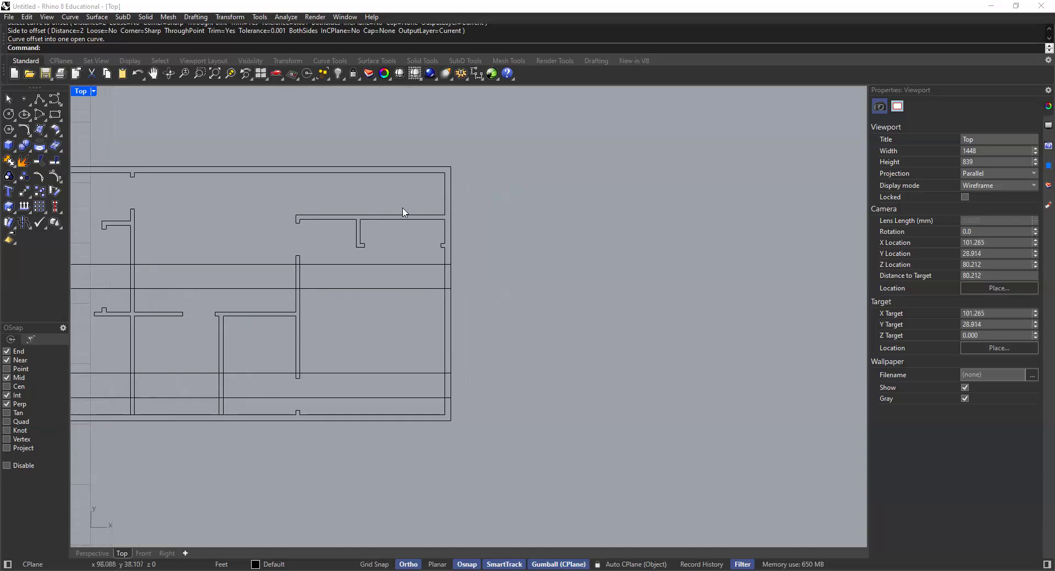
scroll(409, 308, "down", 2)
right_click_drag(408, 308, 403, 305)
type("trim")
key("Return")
left_click_drag(469, 245, 406, 438)
scroll(420, 330, "up", 2)
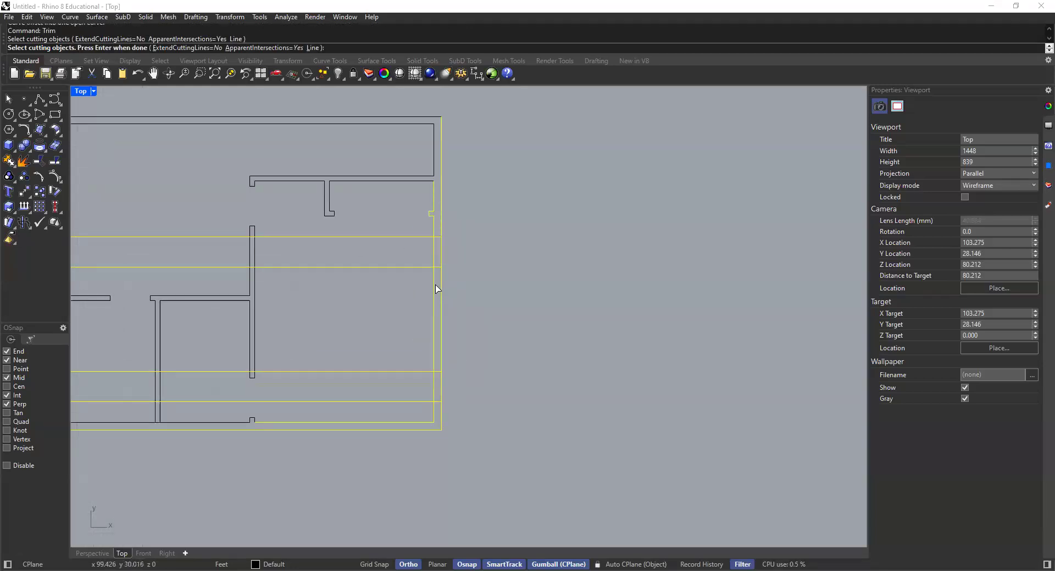
key("Return")
left_click_drag(422, 226, 399, 414)
left_click(441, 254)
key("Return")
scroll(542, 325, "down", 4)
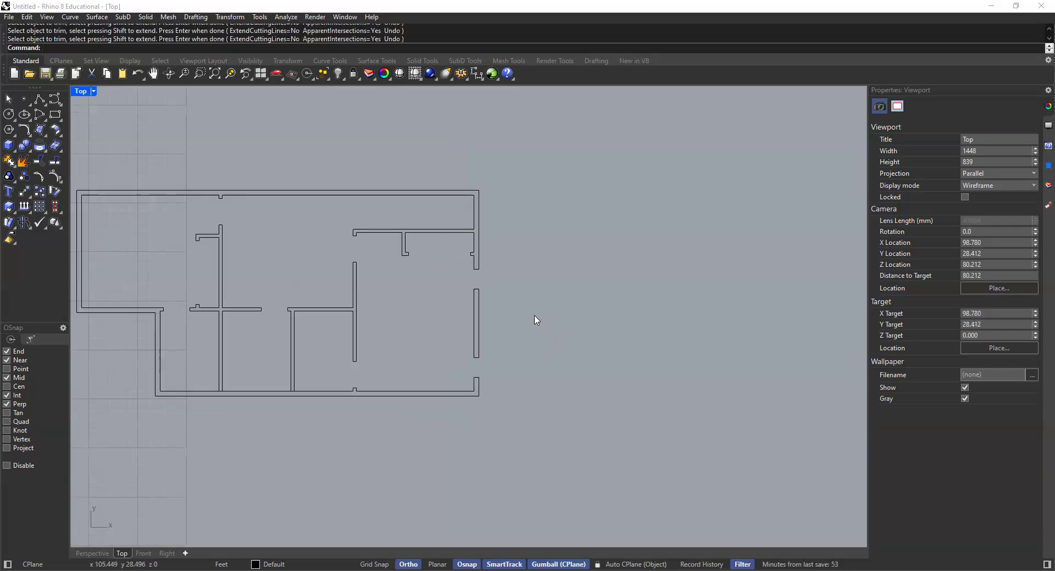
right_click_drag(450, 208, 501, 255)
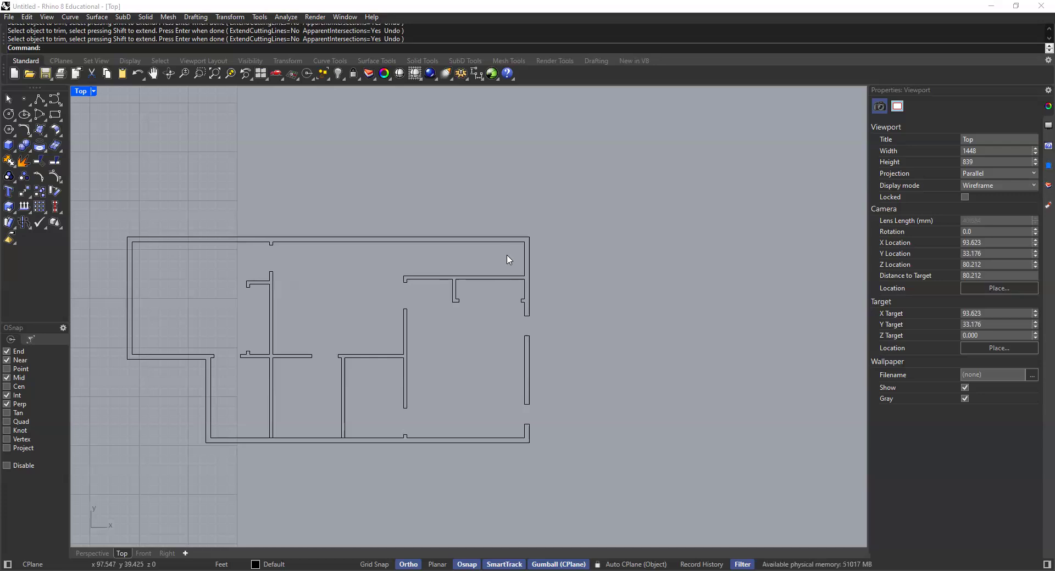
scroll(494, 264, "up", 2)
left_click(587, 278)
key("Escape")
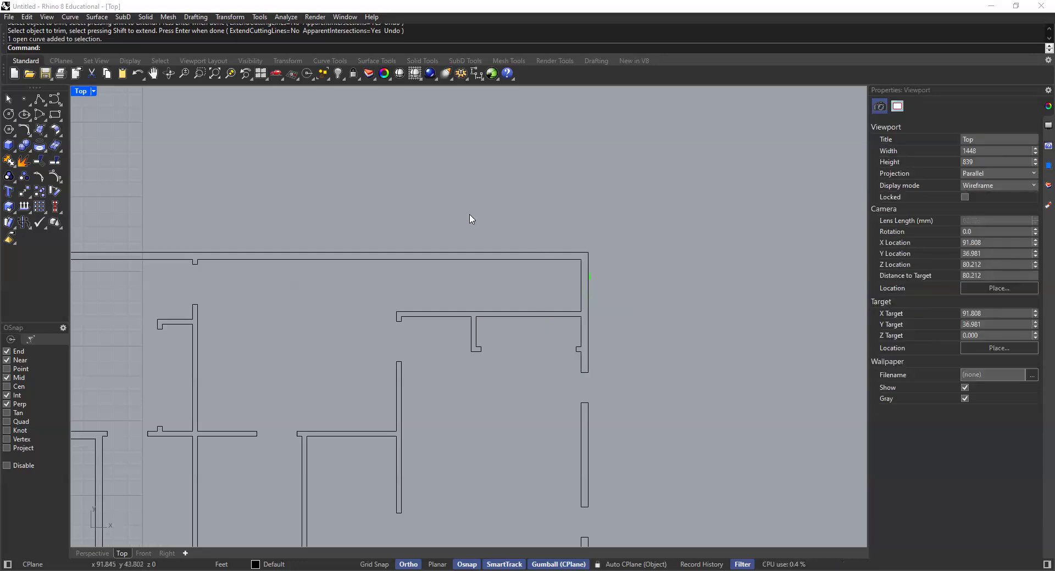
Offset the northeast exterior wall's outer line 18'11-1/2" to the west to locate the first north wall opening.
type("Offset")
key("Return")
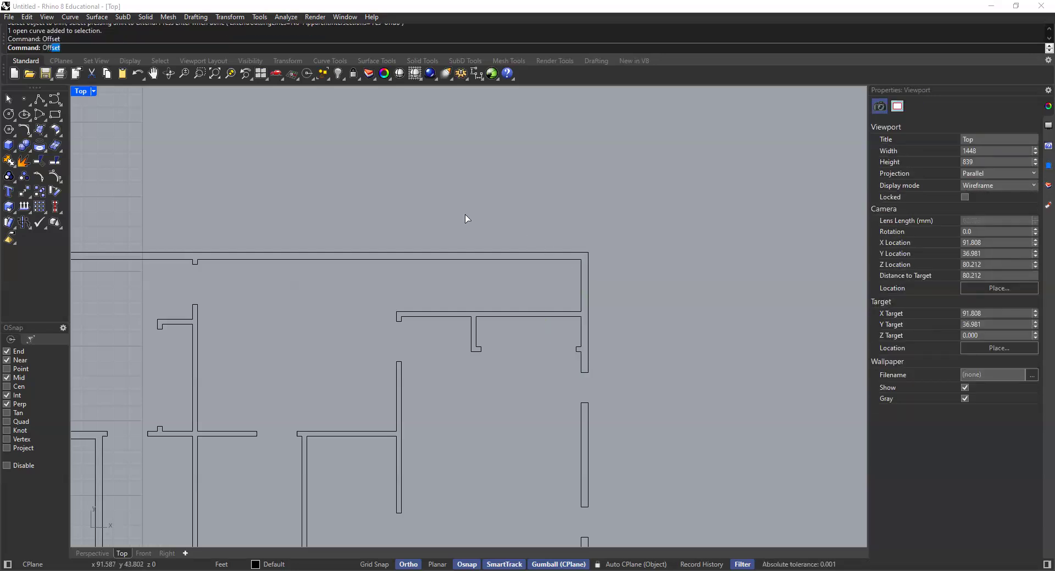
left_click(102, 48)
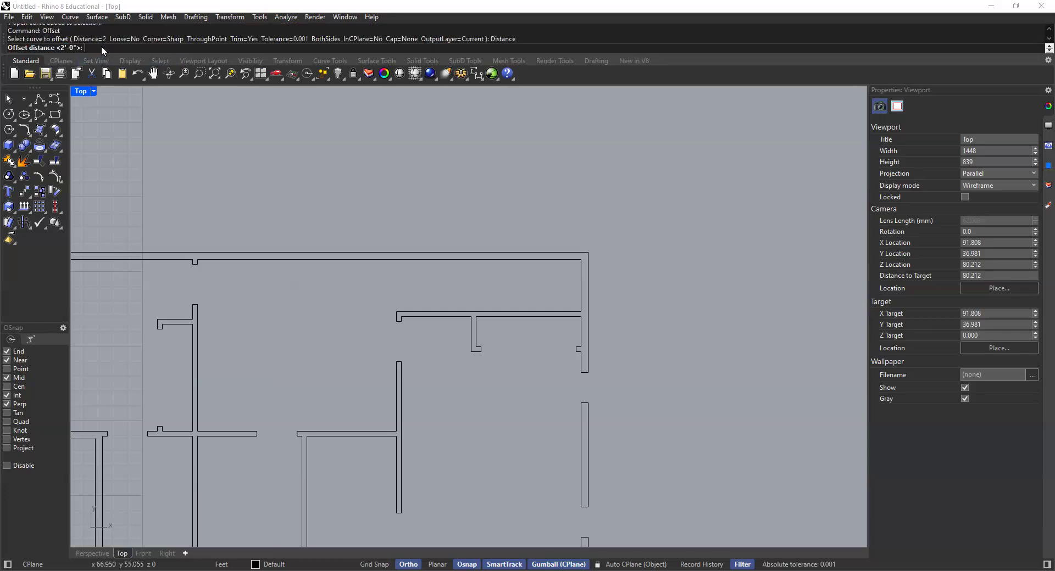
type("18'11-1/2")
key("Return")
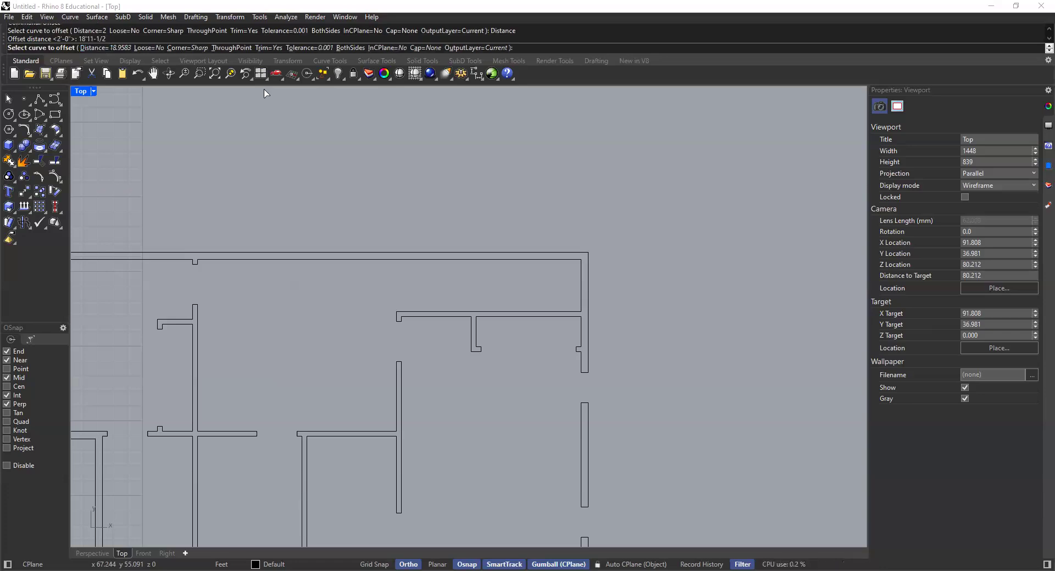
left_click(588, 266)
left_click(354, 281)
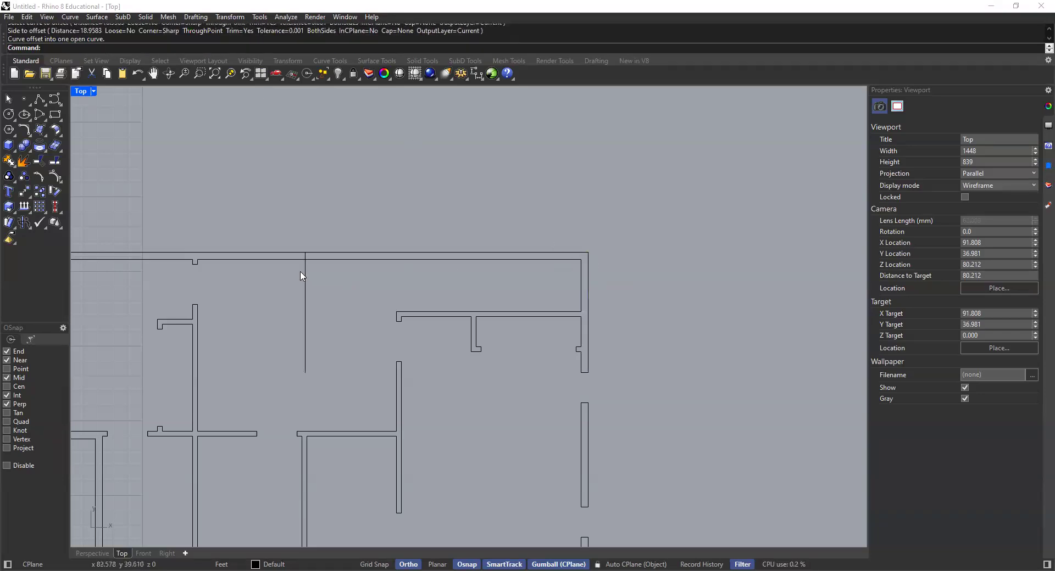
Offset the new vertical guide line 6' to the west to mark the first north wall opening's width.
scroll(278, 279, "down", 2)
right_click_drag(278, 279, 398, 280)
scroll(434, 286, "up", 3)
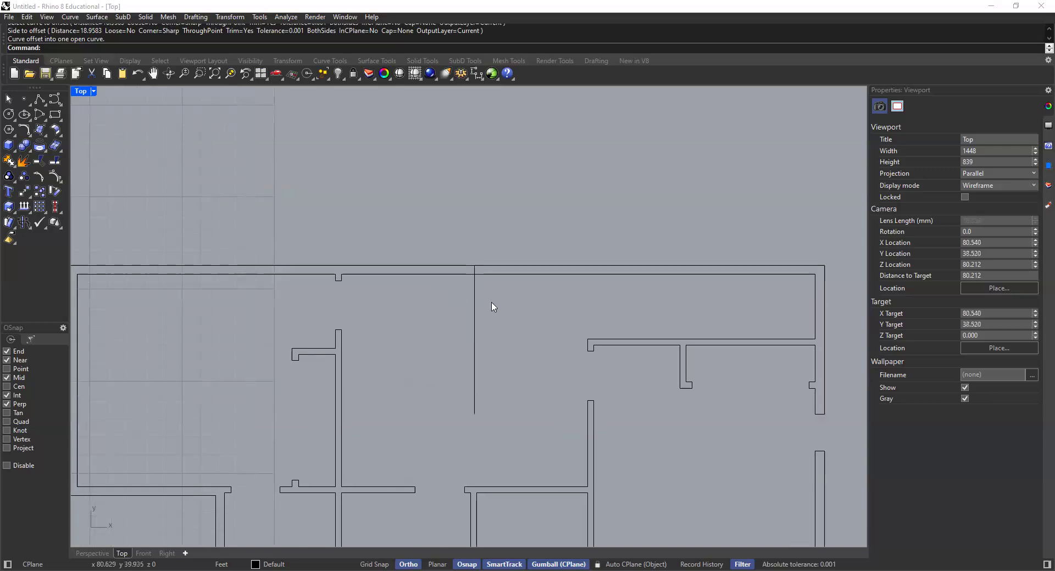
key("Return")
left_click(111, 48)
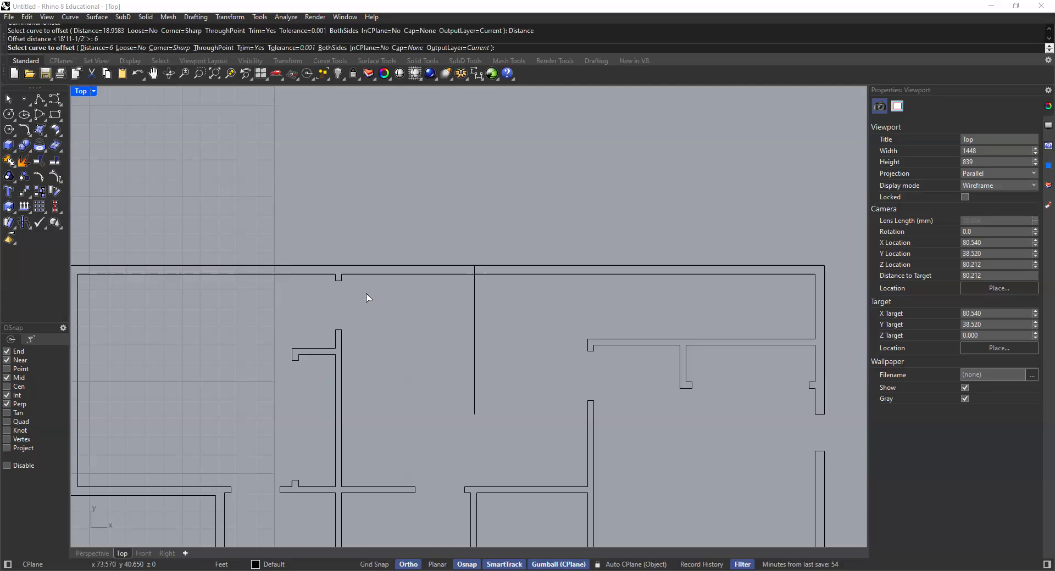
left_click(474, 301)
left_click(389, 310)
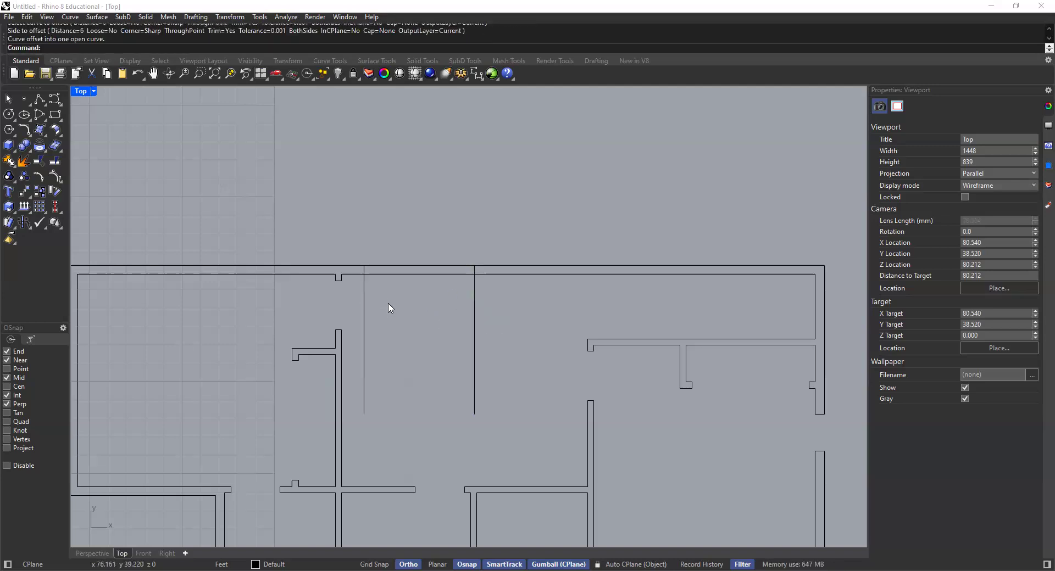
Offset the first north opening's west guide line 4'2-1/2" to the west to locate the second opening.
scroll(388, 308, "up", 2)
right_click_drag(395, 313, 465, 339)
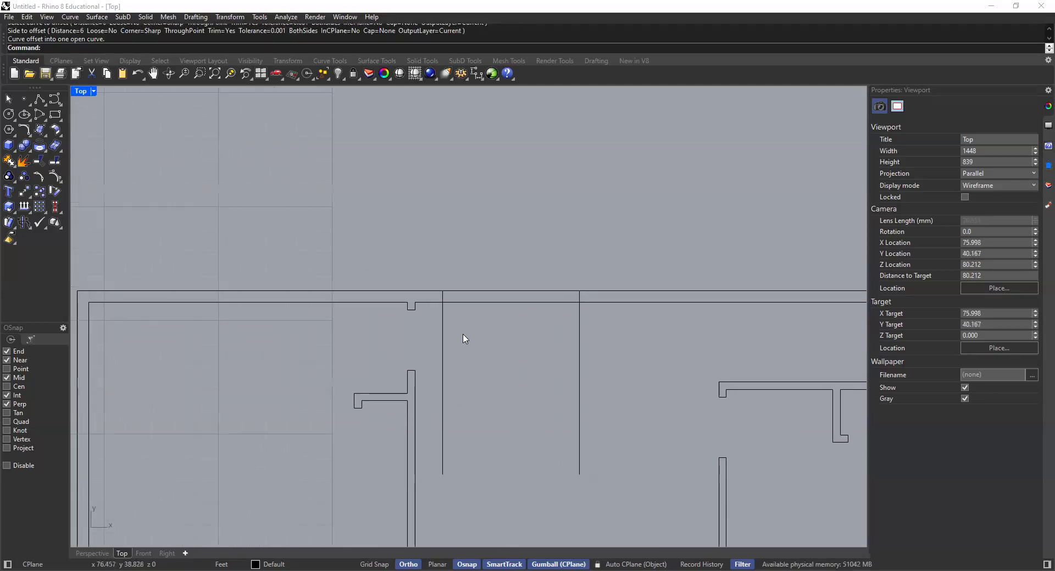
right_click_drag(400, 326, 417, 338)
right_click(404, 332)
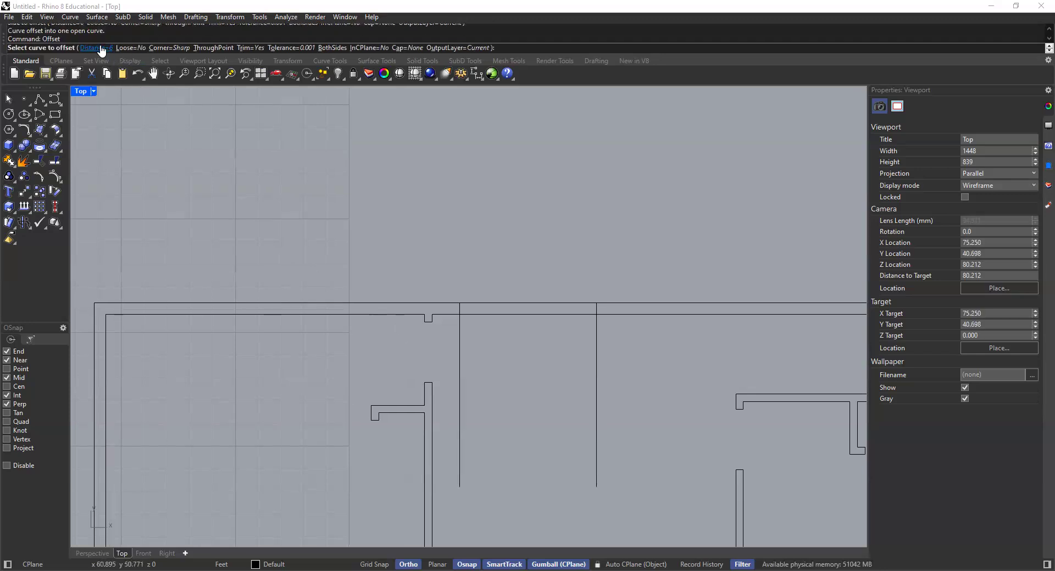
left_click(100, 47)
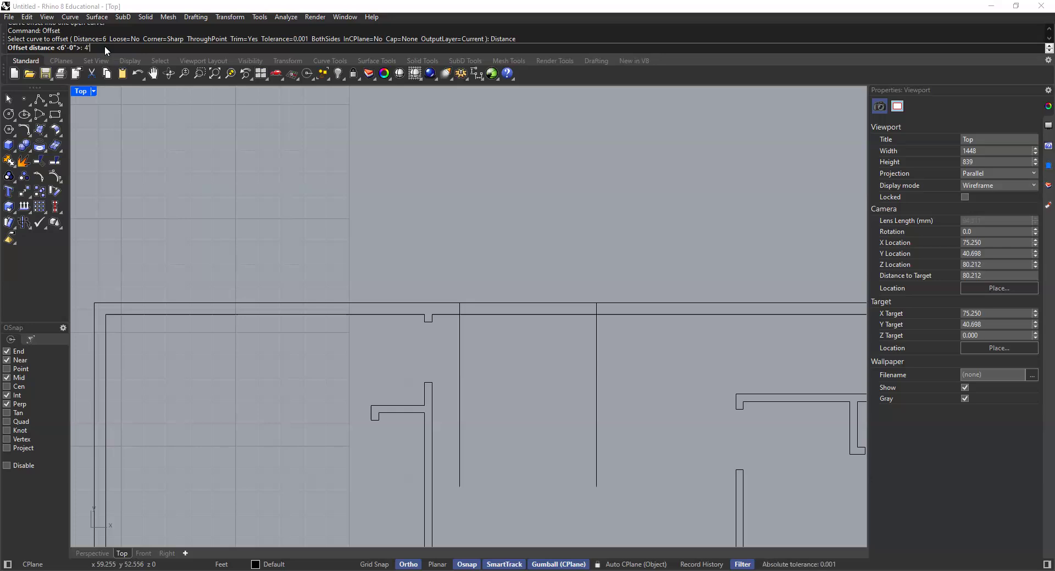
type("4'2-1/2")
key("Return")
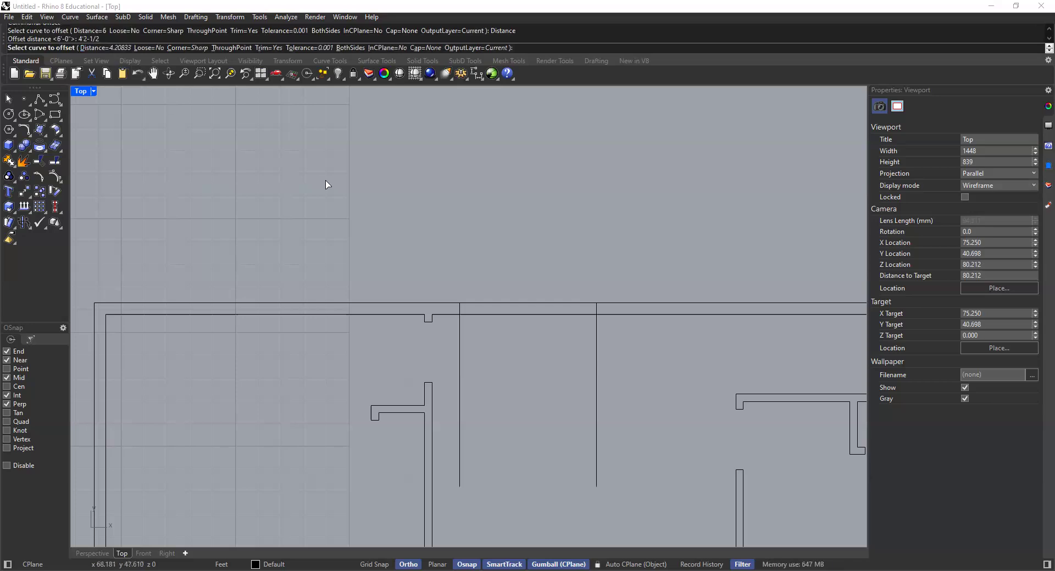
left_click(460, 343)
left_click(358, 336)
Offset the second north opening's east guide line 2' to the west to mark that opening's width.
right_click_drag(332, 349, 492, 342)
right_click(494, 343)
left_click(115, 48)
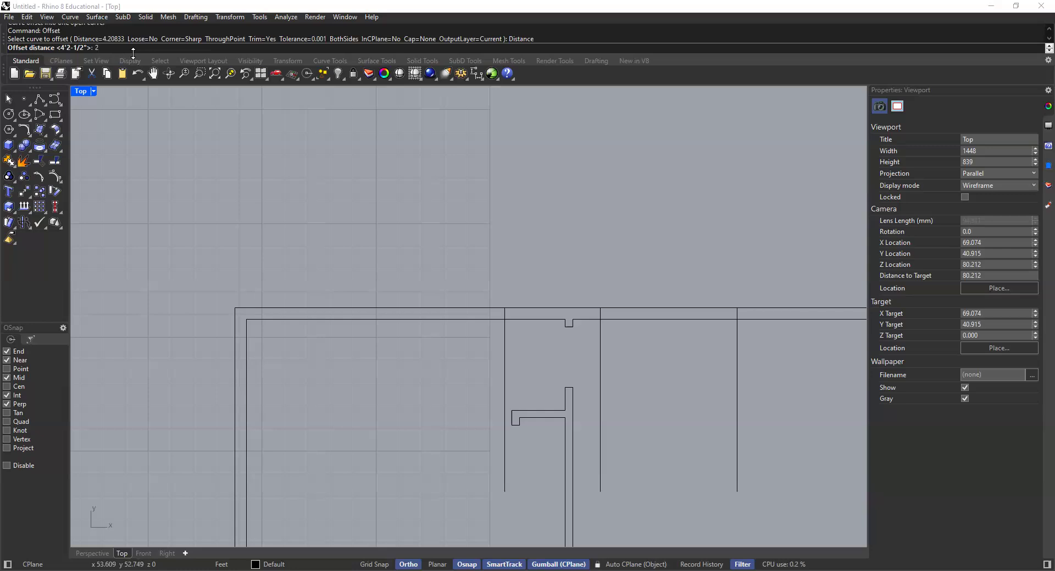
type("2")
key("Return")
left_click(505, 346)
left_click(438, 360)
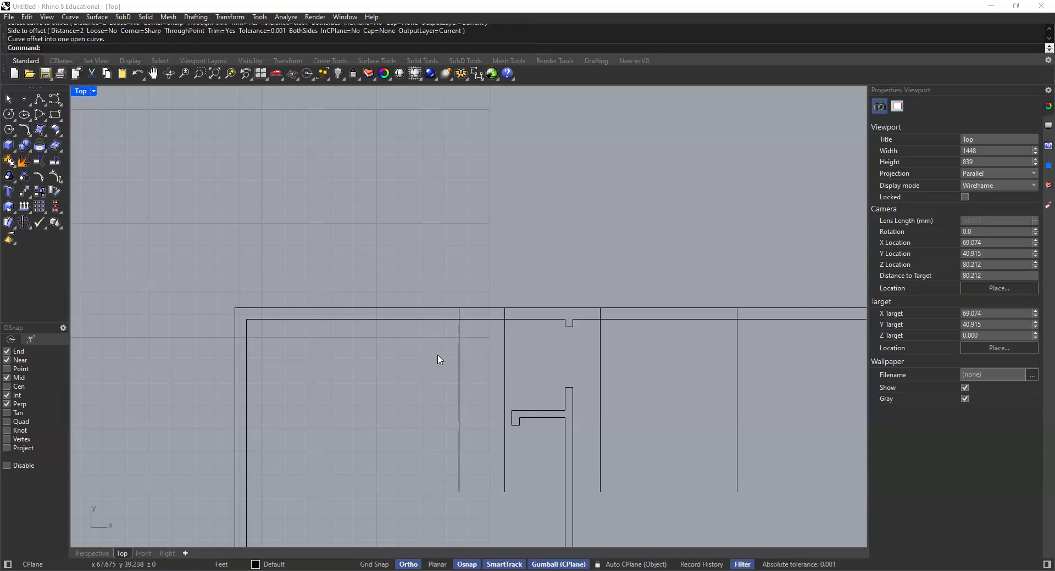
Offset the second north opening's west guide line 7' to the west to locate the third opening.
right_click_drag(429, 364, 518, 371)
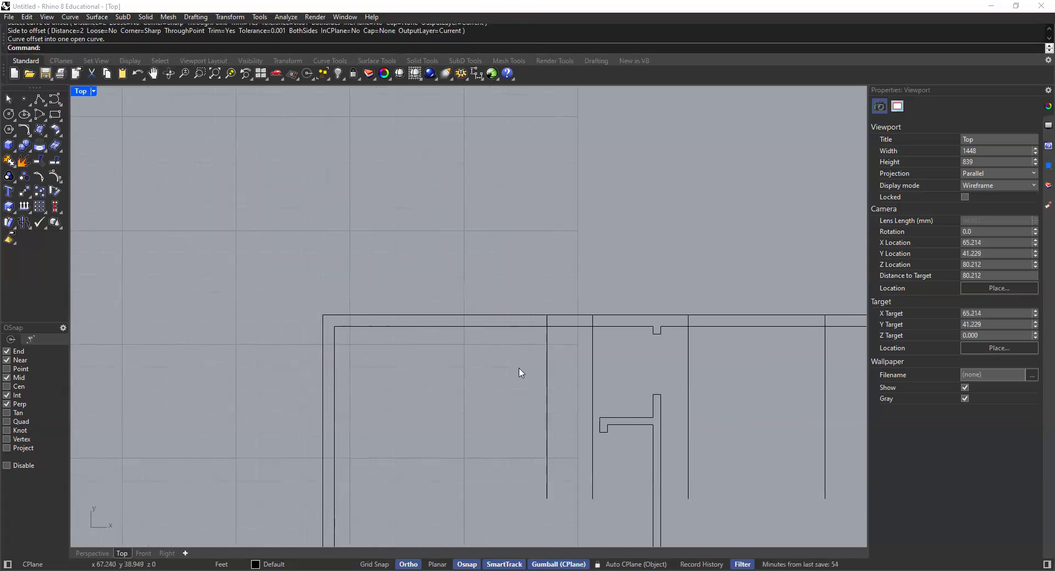
right_click(528, 367)
left_click(546, 353)
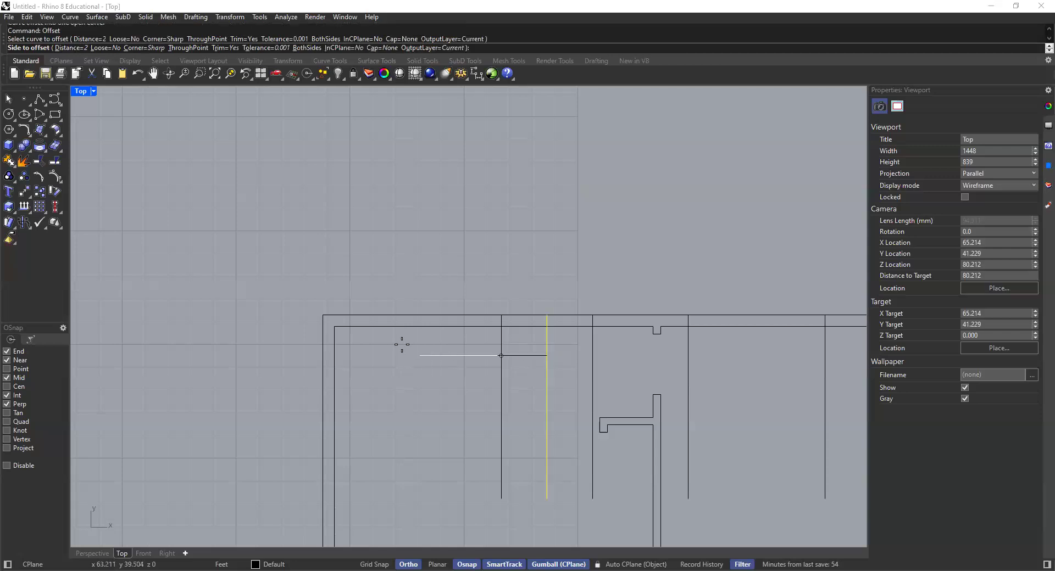
left_click(75, 48)
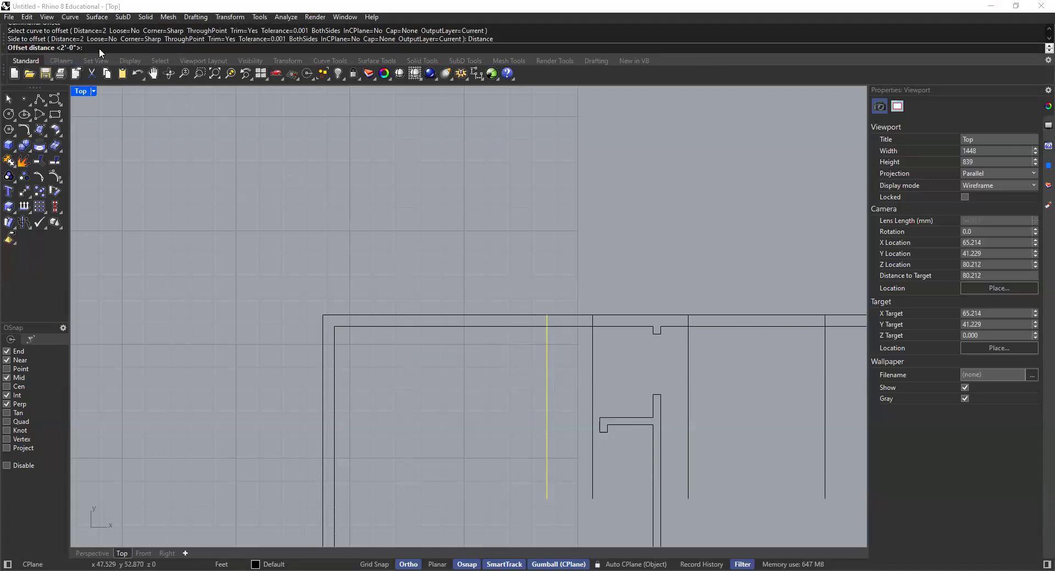
type("7")
key("Return")
left_click(352, 277)
Offset the third north opening's east guide line 2' to the west to mark that opening's width.
scroll(380, 332, "up", 2)
key("Return")
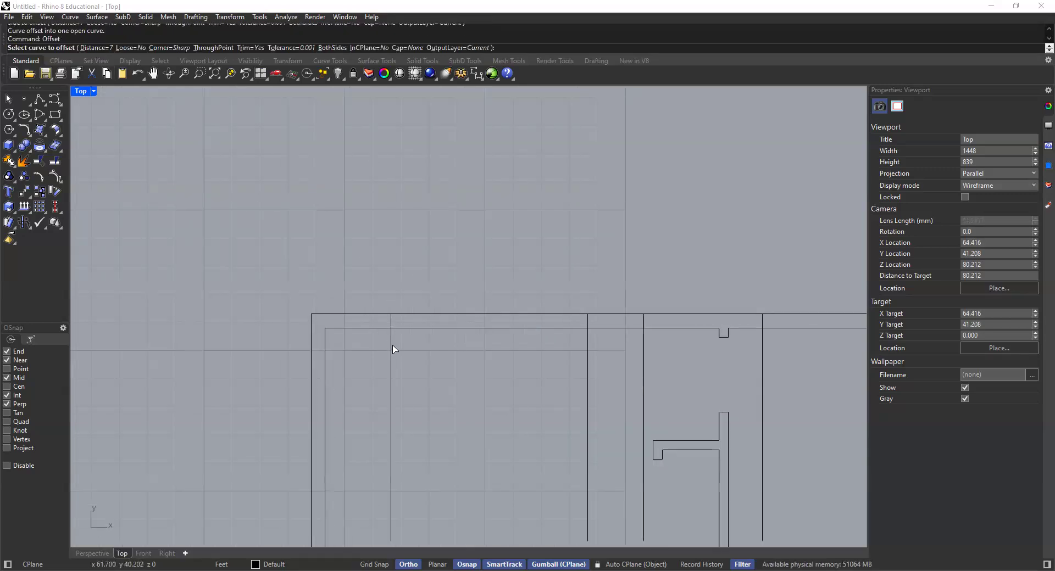
left_click(390, 346)
left_click(83, 48)
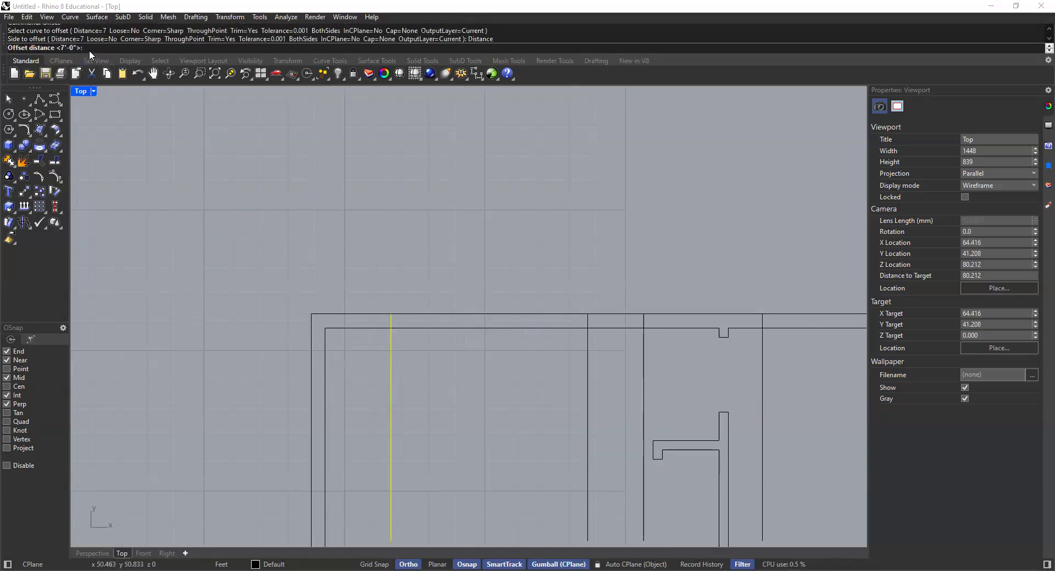
type("2")
key("Return")
left_click(309, 223)
Using the north wall and guide lines as cutting objects, trim the six vertical guides below the north exterior wall.
scroll(322, 231, "down", 5)
right_click_drag(503, 284, 481, 291)
type("tr")
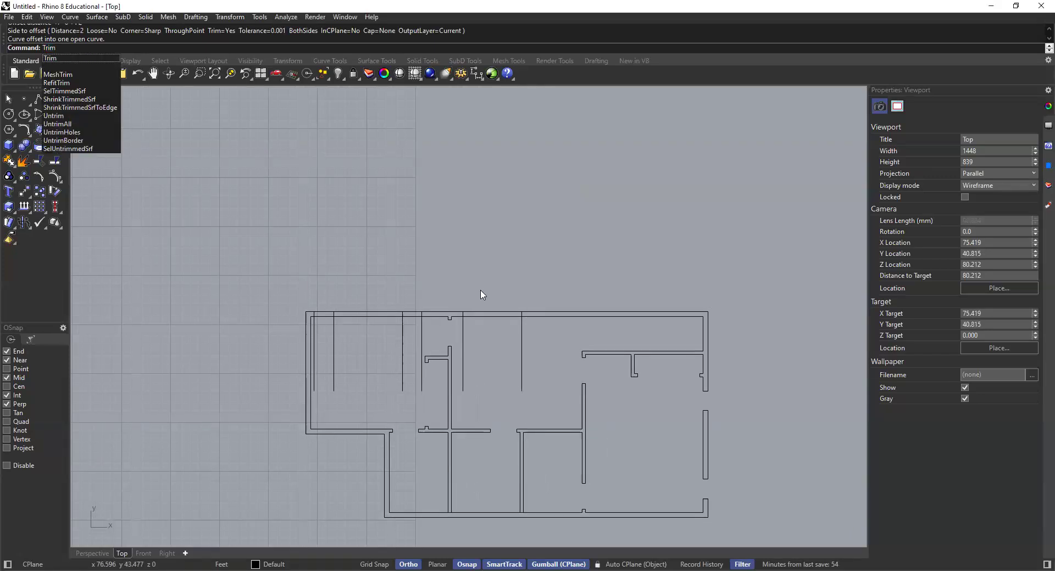
key("Return")
left_click_drag(738, 279, 244, 340)
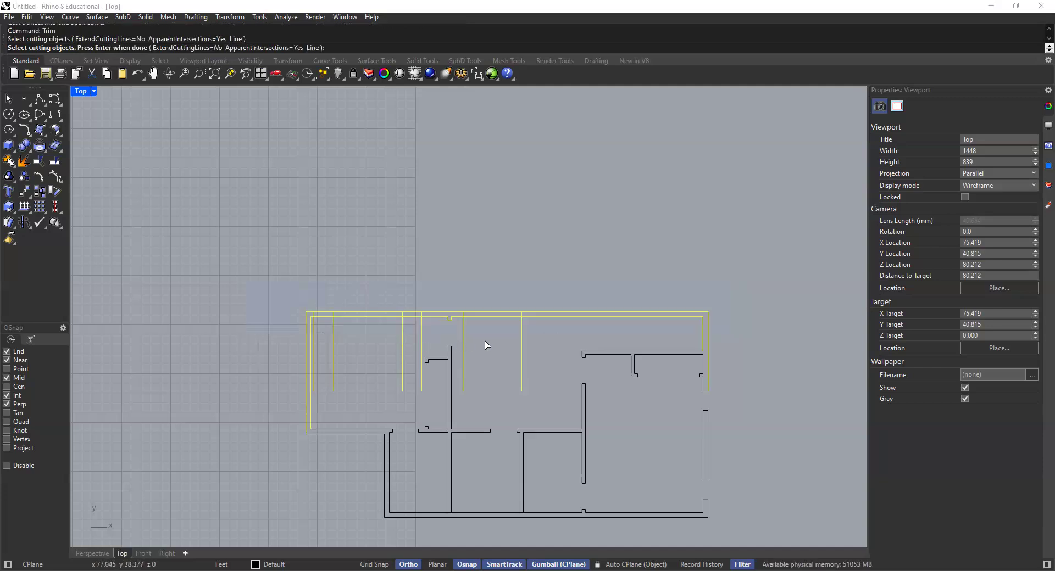
key("Return")
scroll(492, 332, "up", 1)
scroll(593, 344, "up", 1)
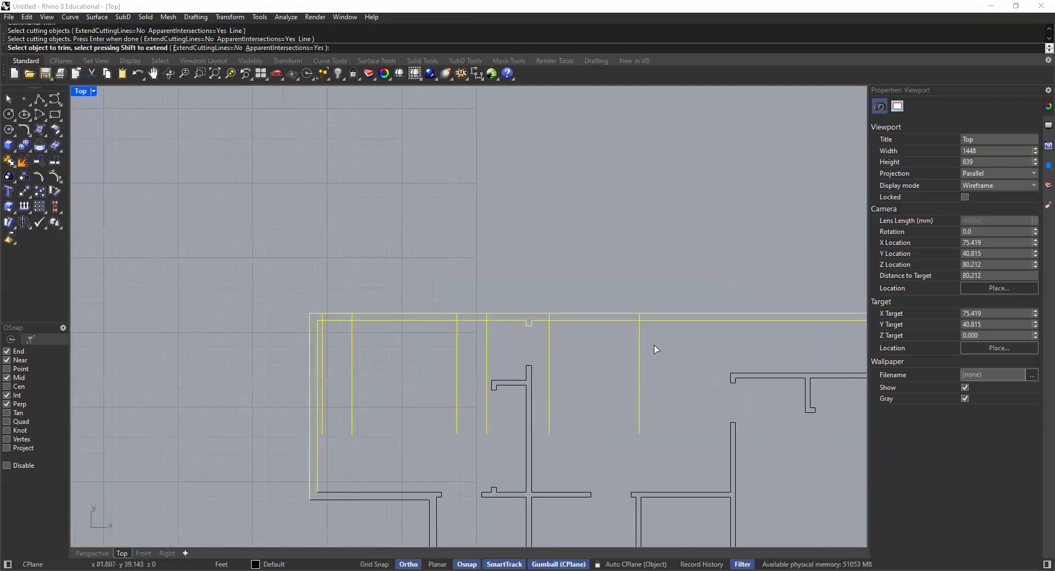
left_click(639, 345)
left_click(549, 337)
left_click_drag(498, 340, 330, 363)
left_click(323, 352)
Trim the north exterior wall lines between each pair of guides to leave three openings with closed wall ends.
left_click(336, 316)
left_click(472, 317)
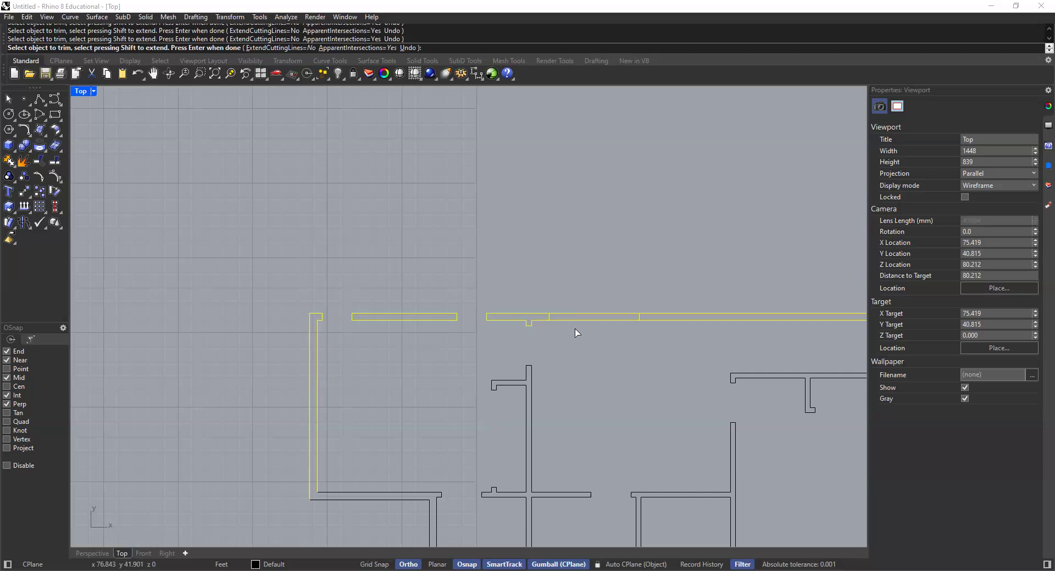
left_click_drag(575, 330, 569, 308)
scroll(575, 340, "down", 4)
right_click_drag(573, 344, 507, 343)
key("Return")
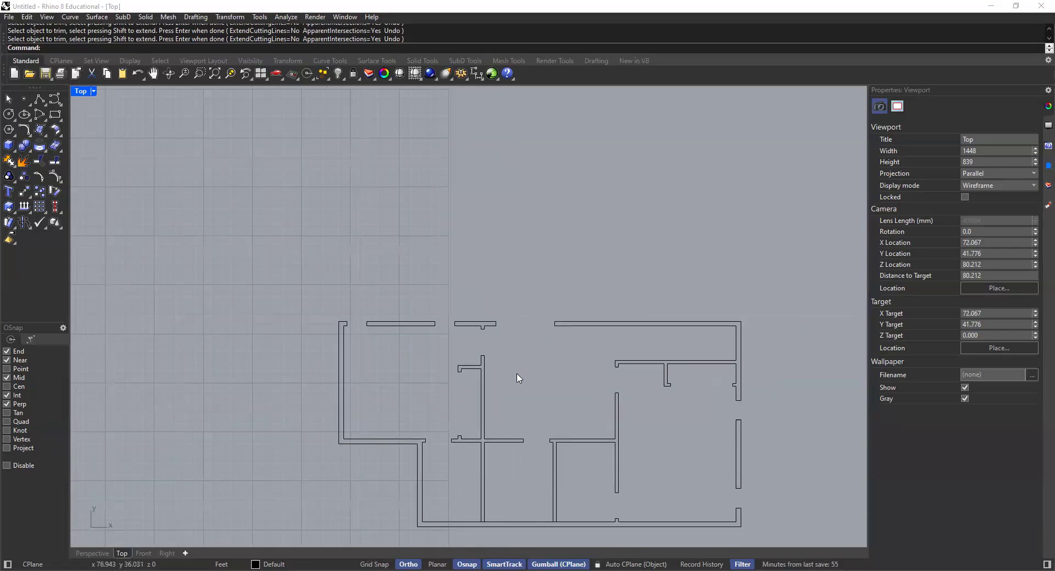
Extend the inner line of the northwest room's west wall south to the outer line of that room's south wall.
scroll(519, 376, "down", 3)
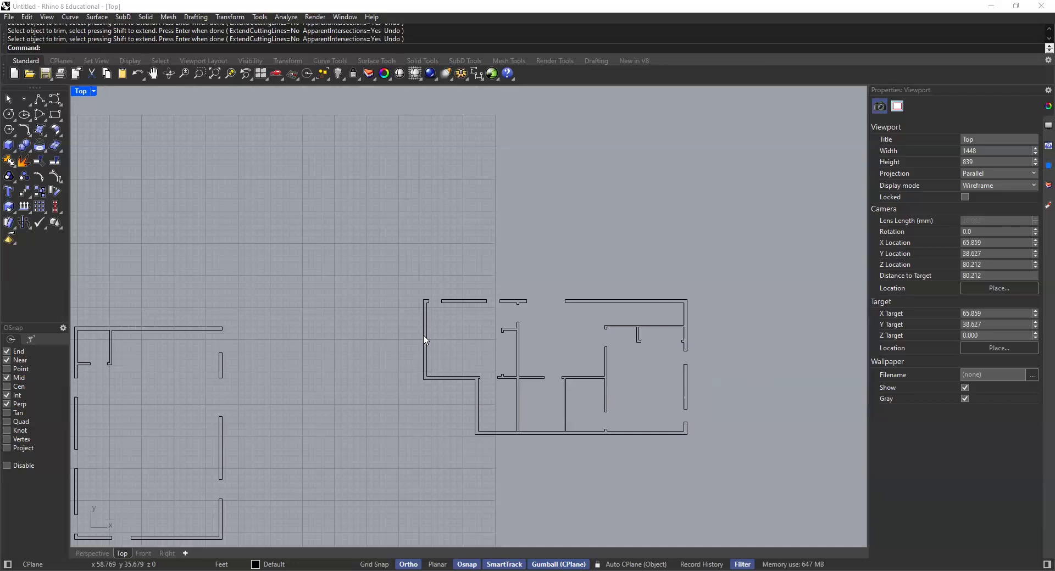
scroll(459, 393, "up", 2)
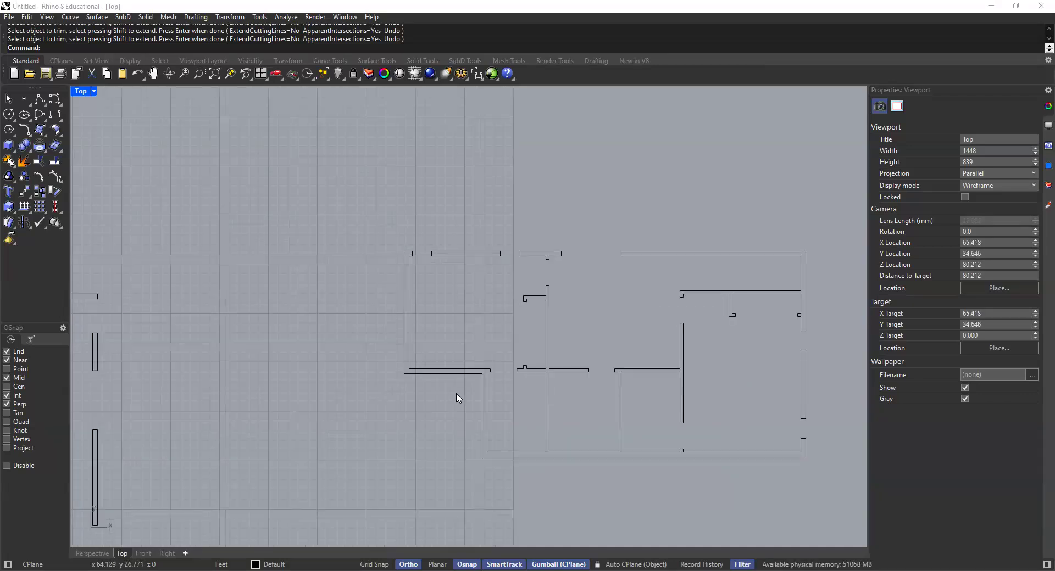
right_click_drag(460, 398, 504, 418)
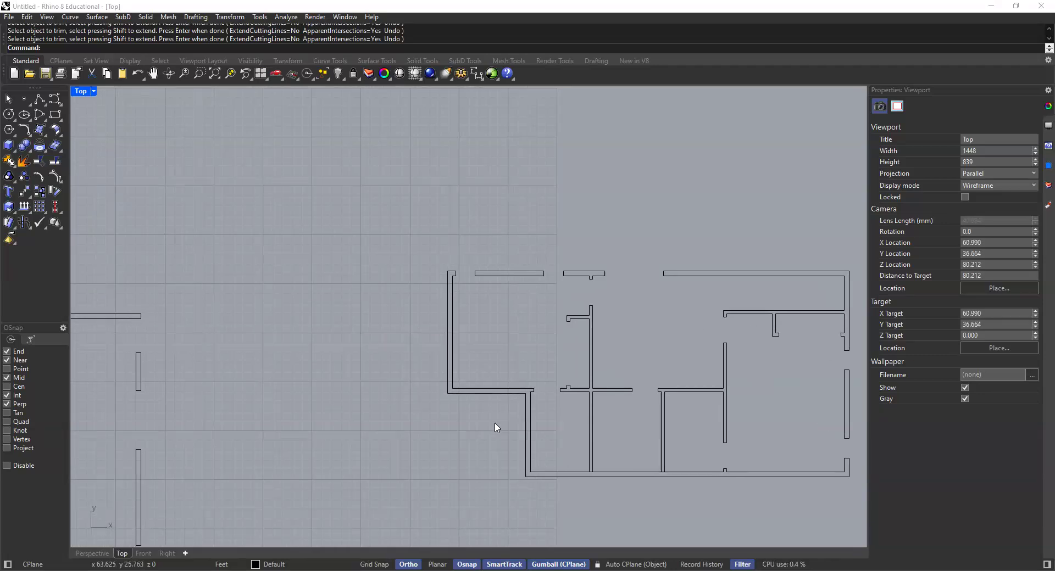
scroll(511, 401, "up", 3)
scroll(431, 385, "up", 1)
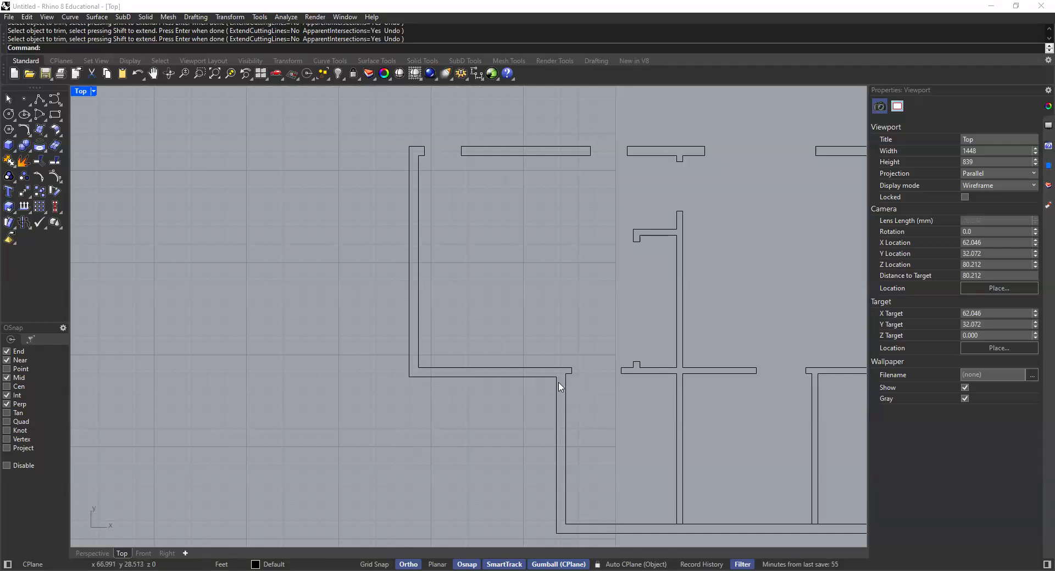
scroll(558, 382, "up", 1)
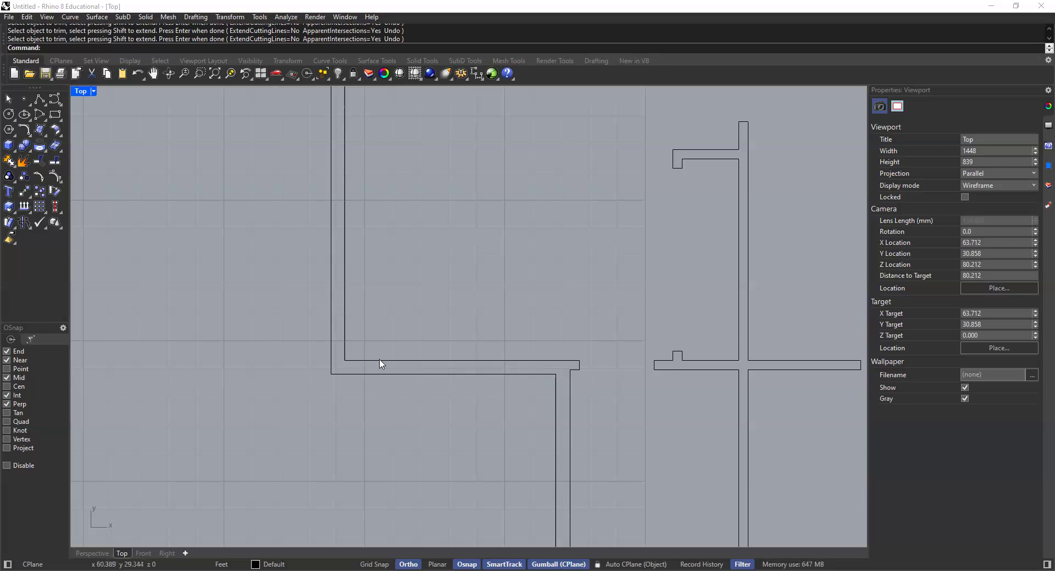
right_click_drag(411, 357, 457, 328)
type("Extend")
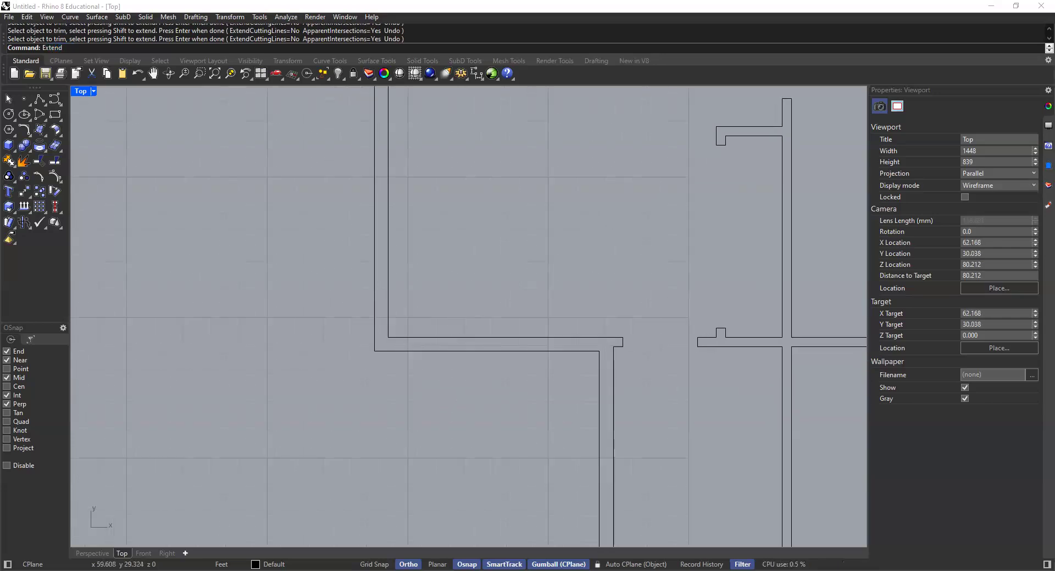
key("Return")
left_click(385, 351)
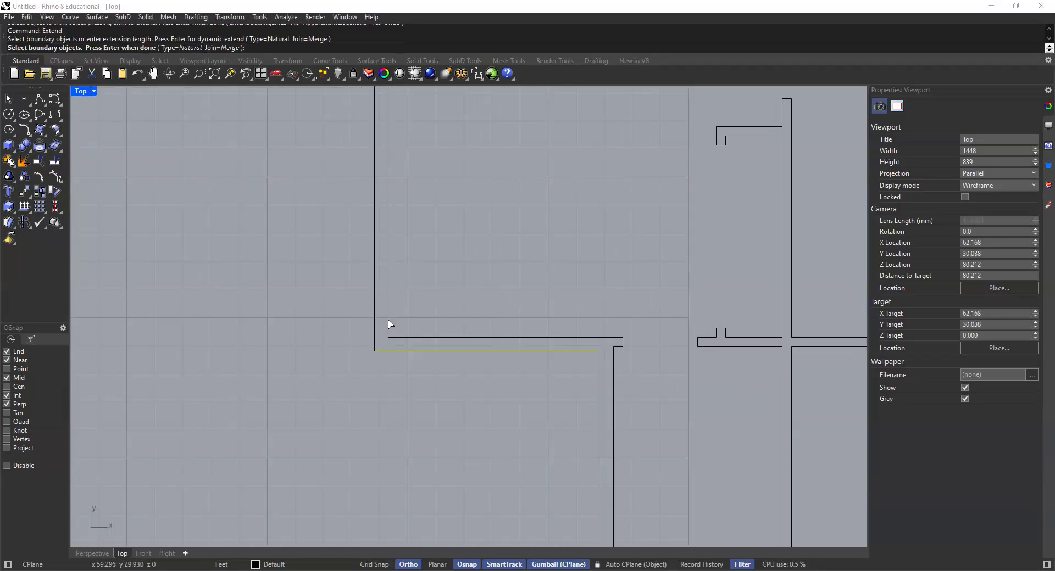
key("Return")
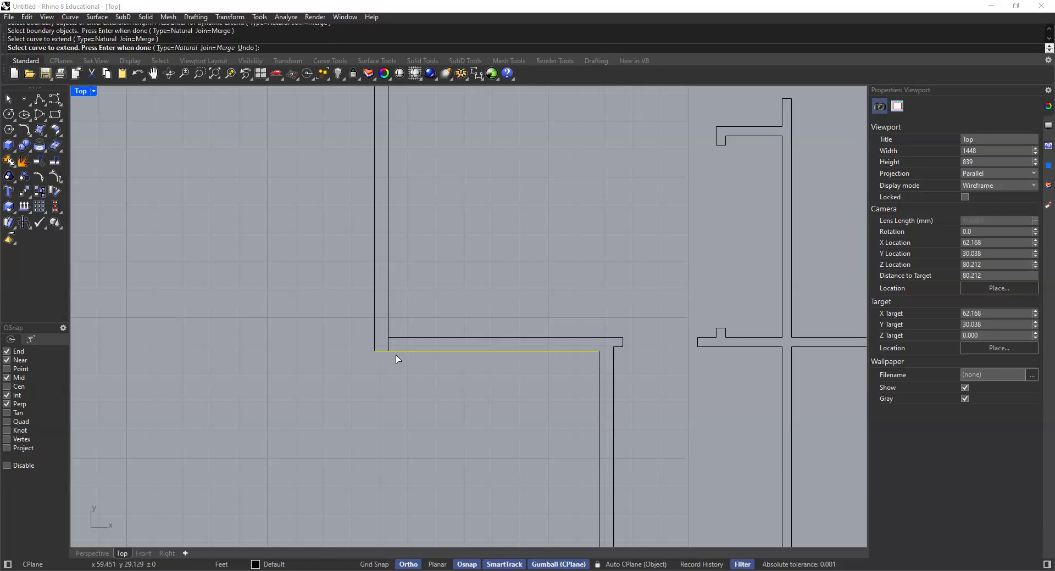
key("Return")
Offset the outer line of the exterior wall running south from the step in the plan 4" to the west.
scroll(596, 365, "up", 3)
left_click(592, 373)
left_click(562, 393)
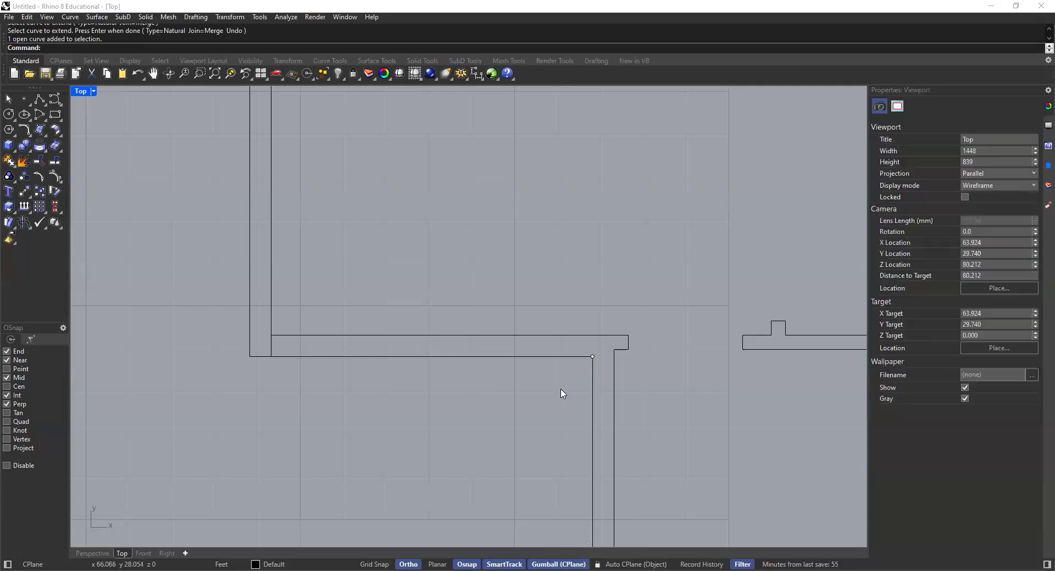
type("Offset")
key("Return")
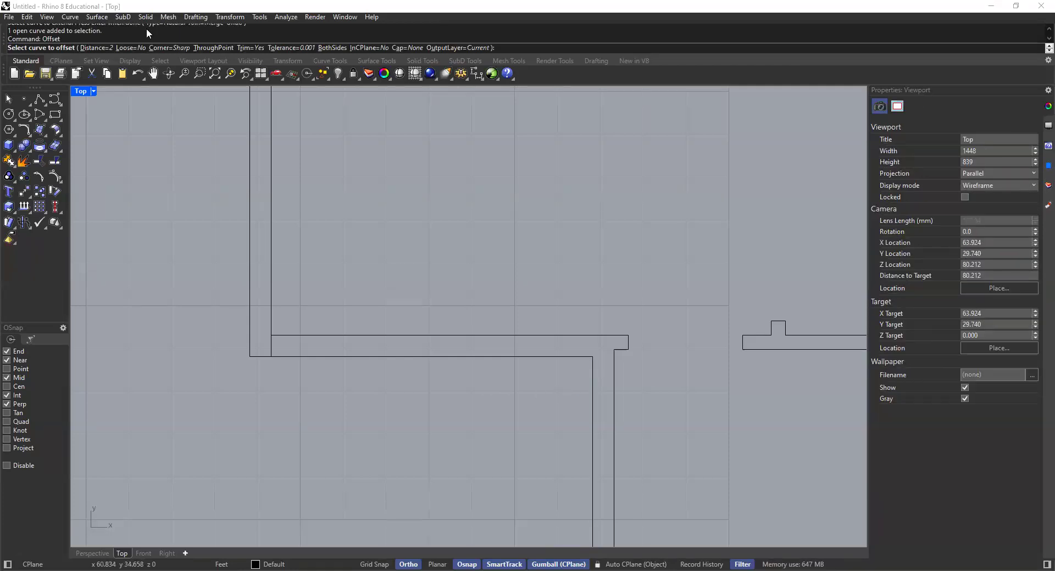
left_click(110, 48)
type("4\"")
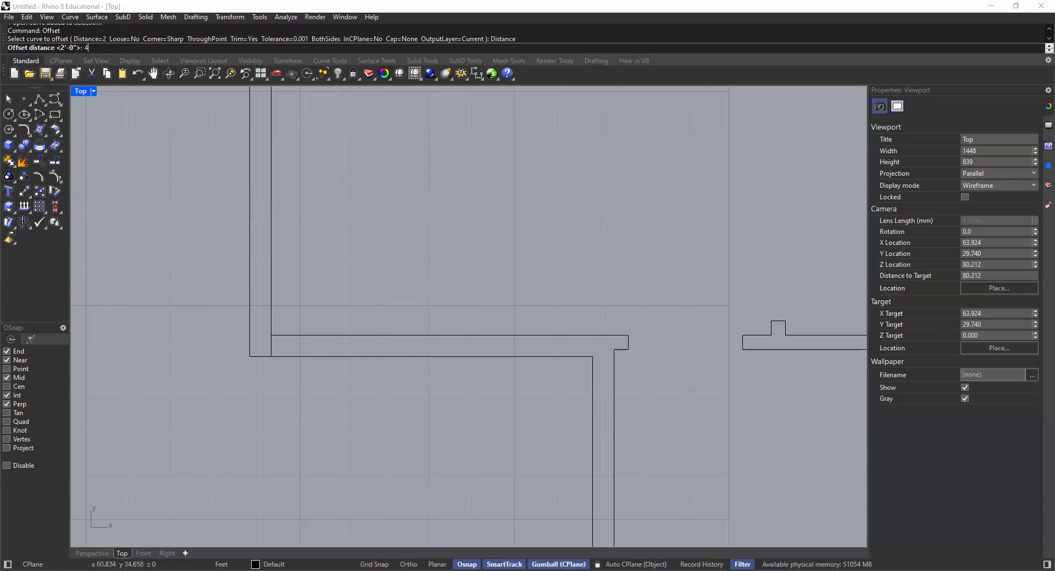
key("Return")
left_click(595, 389)
left_click(537, 384)
scroll(586, 341, "up", 2)
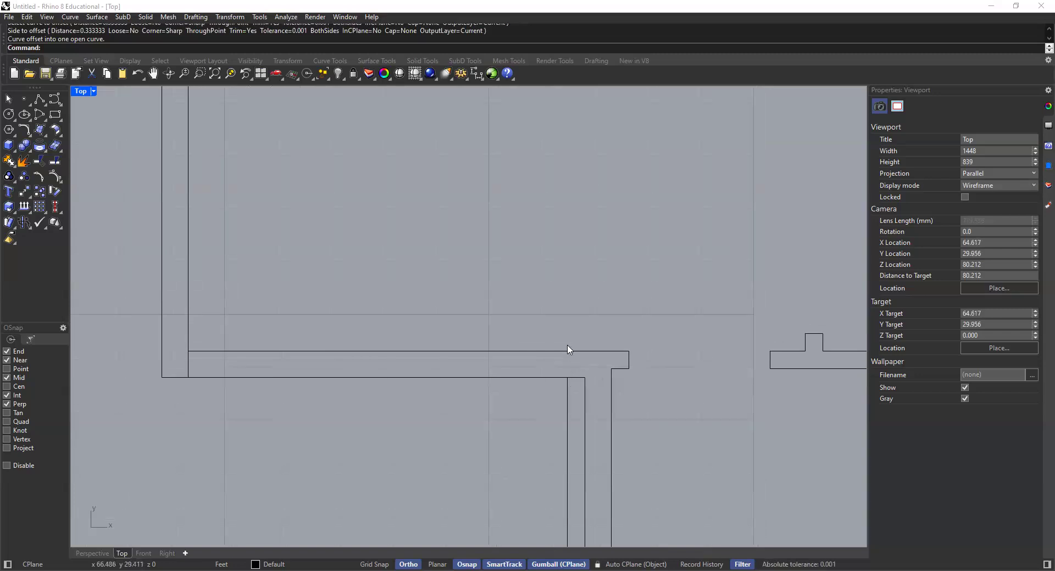
Extend the 4" offset line north to the upper line of the northwest room's south wall.
type("Exte")
key("Return")
left_click(564, 351)
scroll(570, 393, "up", 2)
key("Return")
scroll(543, 406, "down", 2)
key("Return")
Trim the northwest room's south wall lines between the west wall and the extended 4" line, leaving an opening with closed wall ends.
scroll(515, 407, "down", 6)
right_click_drag(512, 407, 630, 375)
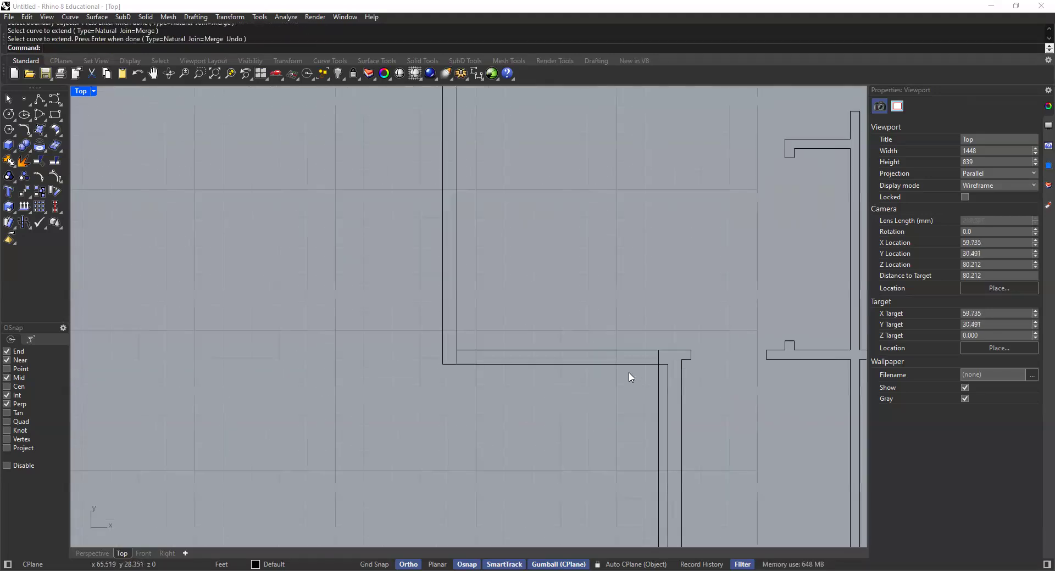
right_click_drag(625, 330, 567, 322)
type("Trim")
key("Return")
left_click_drag(593, 324, 297, 414)
key("Return")
left_click(516, 349)
left_click(506, 363)
scroll(574, 379, "up", 2)
left_click(569, 379)
key("Return")
Offset the outer line of the east wall's southernmost segment 7'2" to the west as an opening guide on the south wall.
scroll(522, 408, "down", 5)
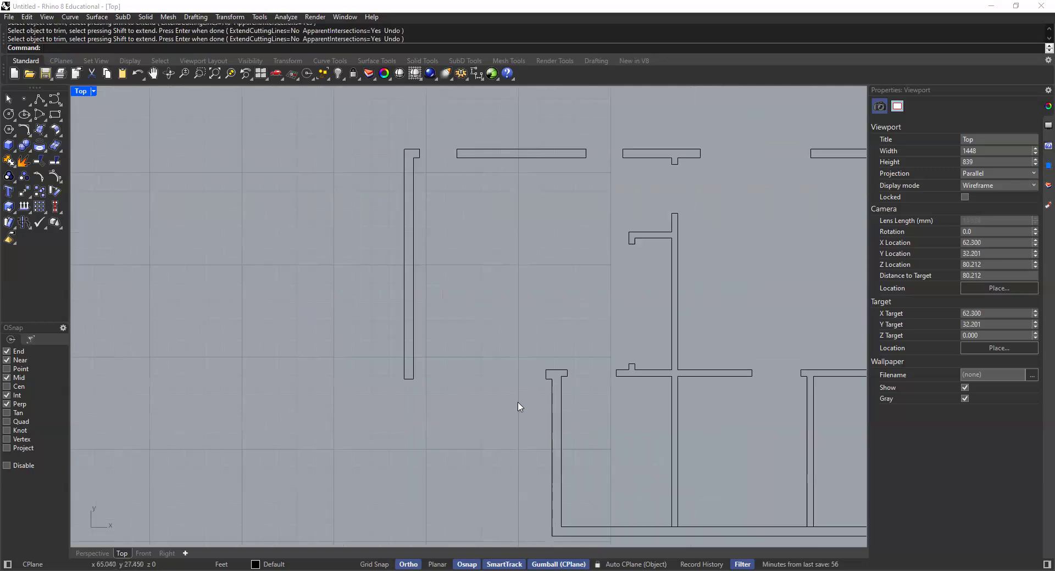
right_click_drag(459, 367, 458, 365)
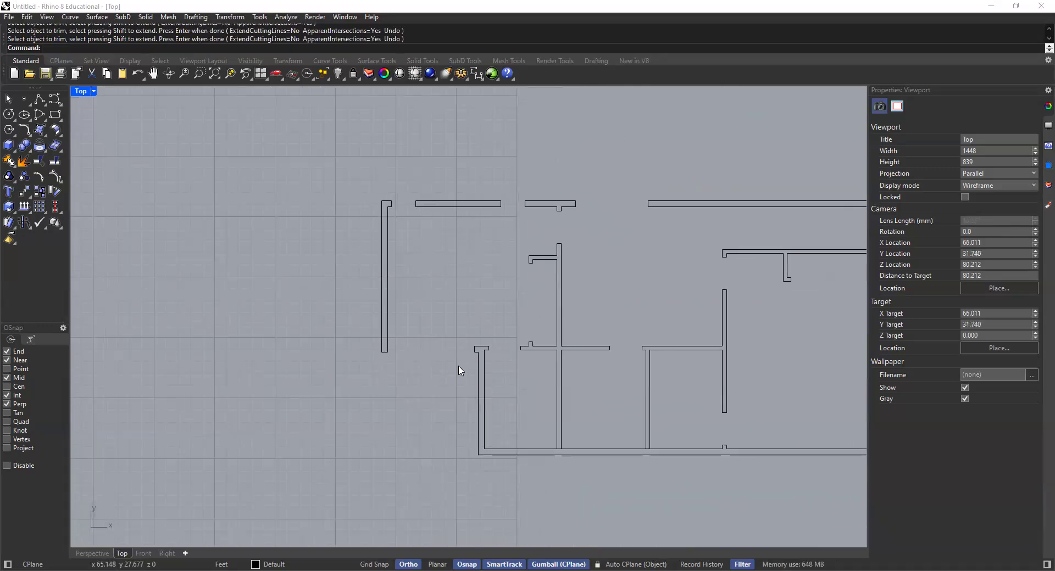
scroll(654, 439, "down", 2)
right_click_drag(661, 430, 539, 377)
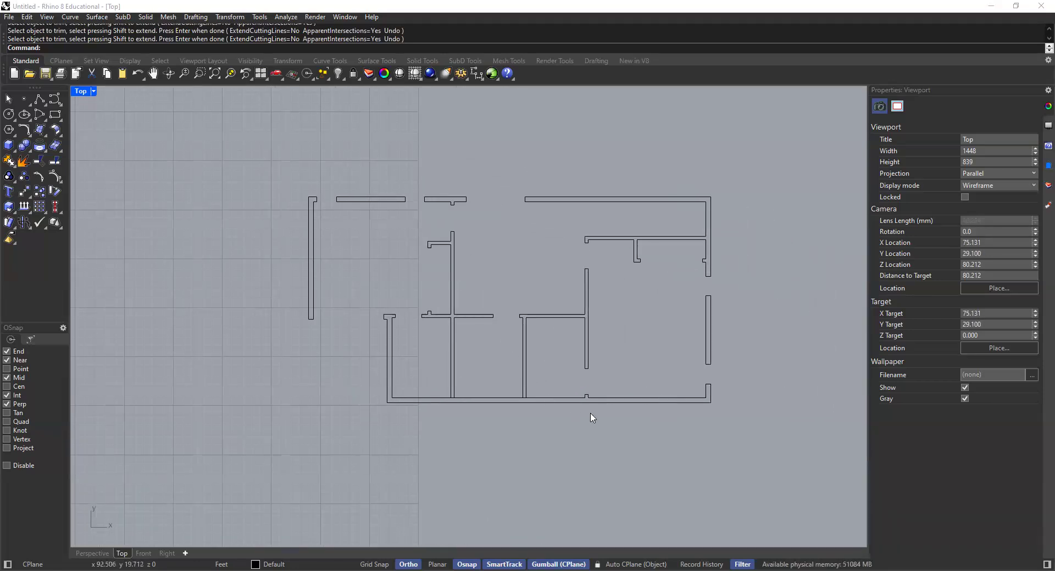
scroll(453, 401, "up", 1)
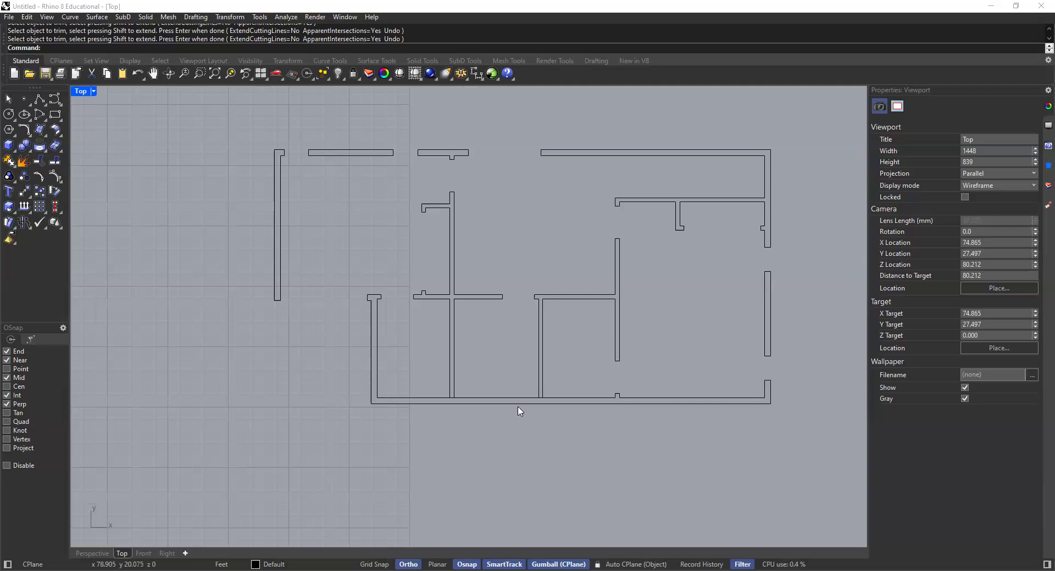
right_click_drag(618, 384, 639, 372)
scroll(733, 371, "up", 2)
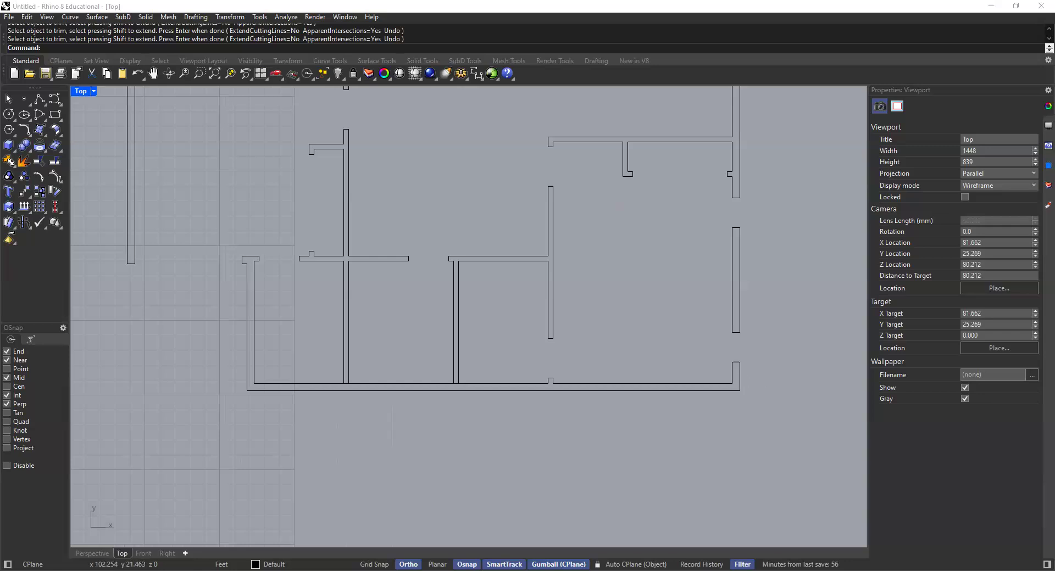
type("offset")
key("Return")
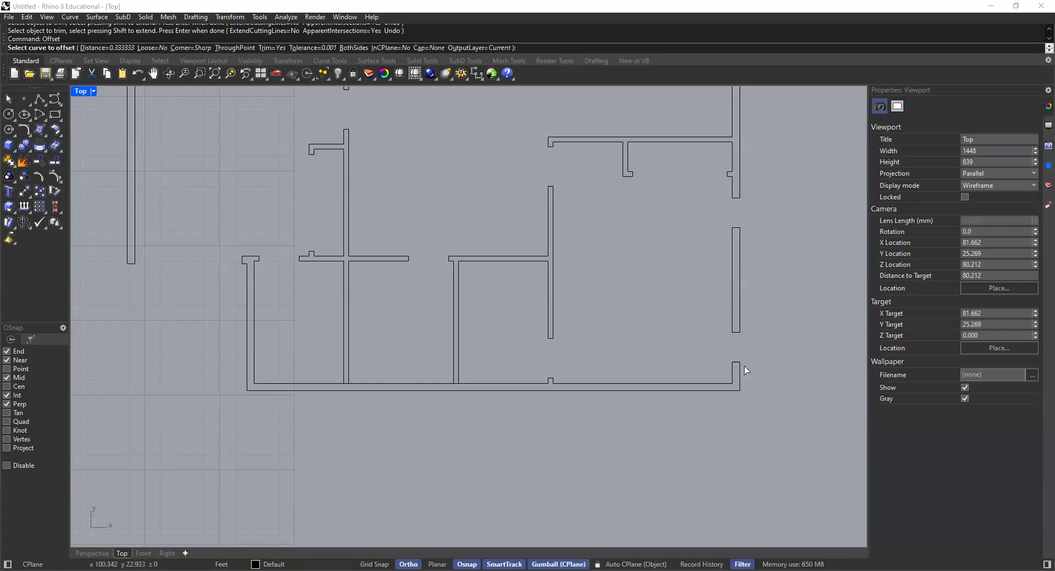
left_click(104, 48)
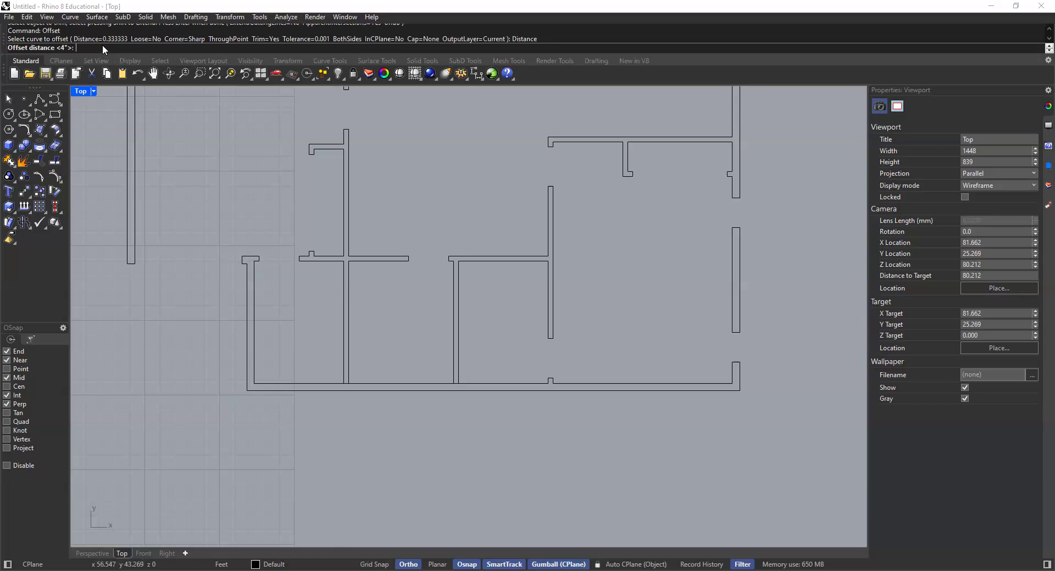
type("7'2")
key("Return")
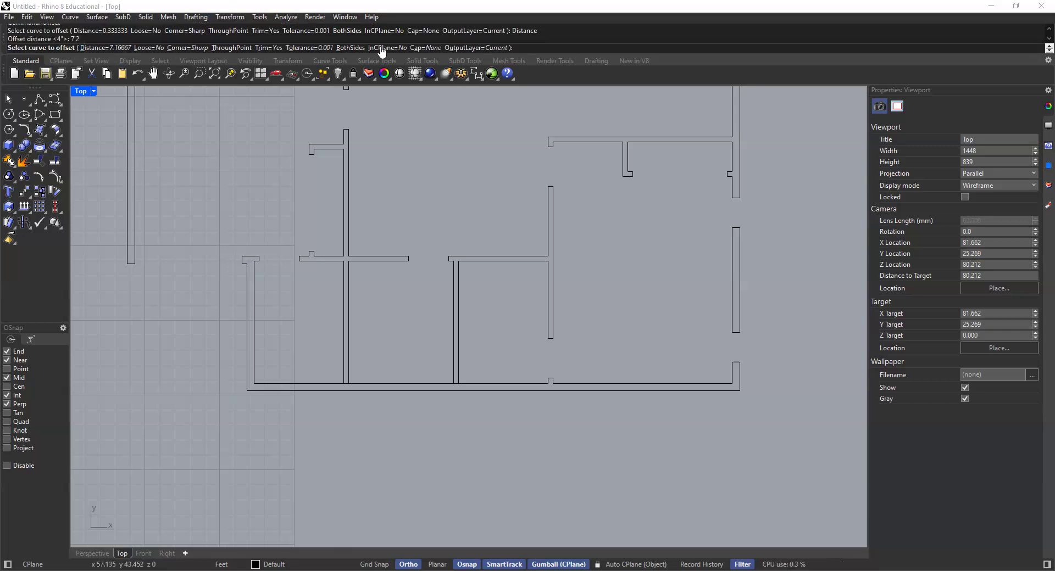
left_click(740, 381)
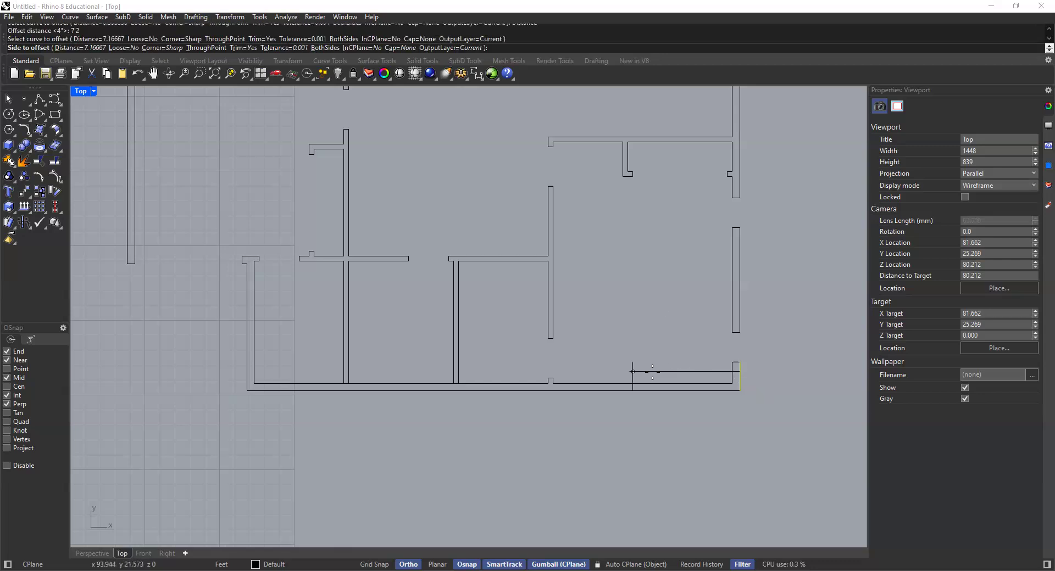
left_click(662, 371)
Offset the new vertical guide on the south exterior wall 5' to the west.
scroll(612, 398, "up", 2)
right_click_drag(605, 350, 570, 354)
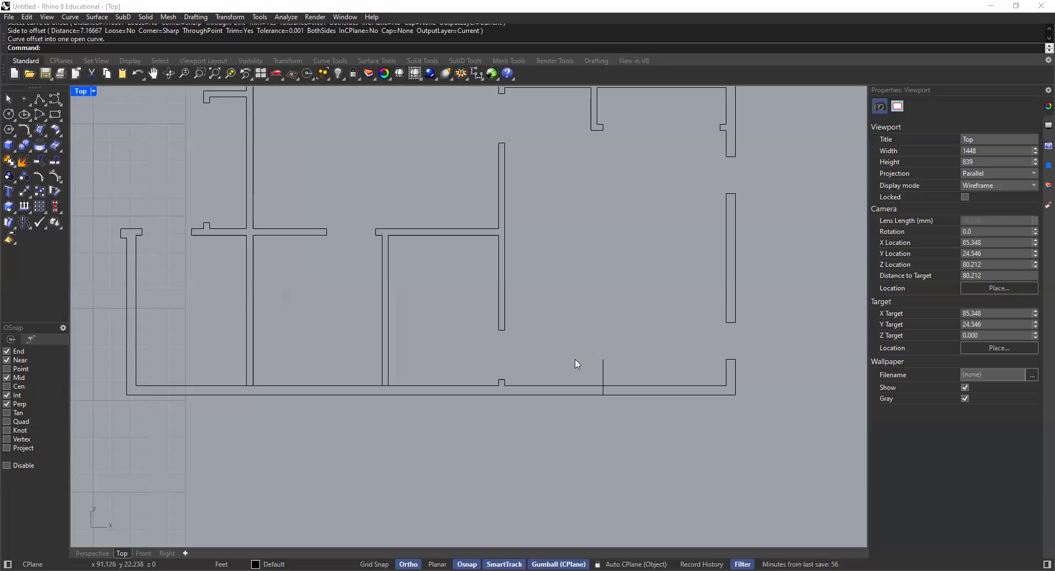
key("Return")
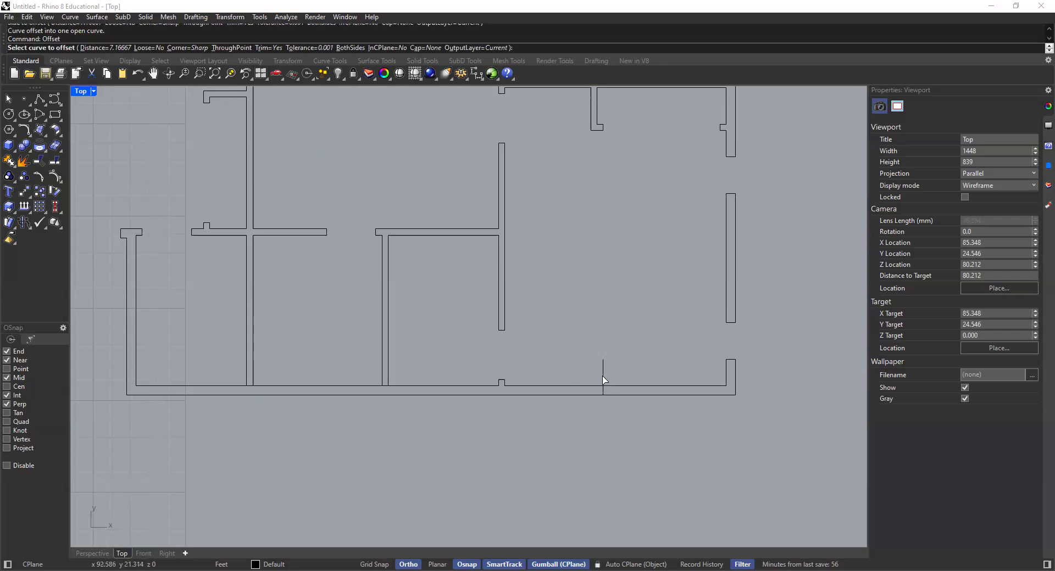
left_click(603, 379)
left_click(91, 48)
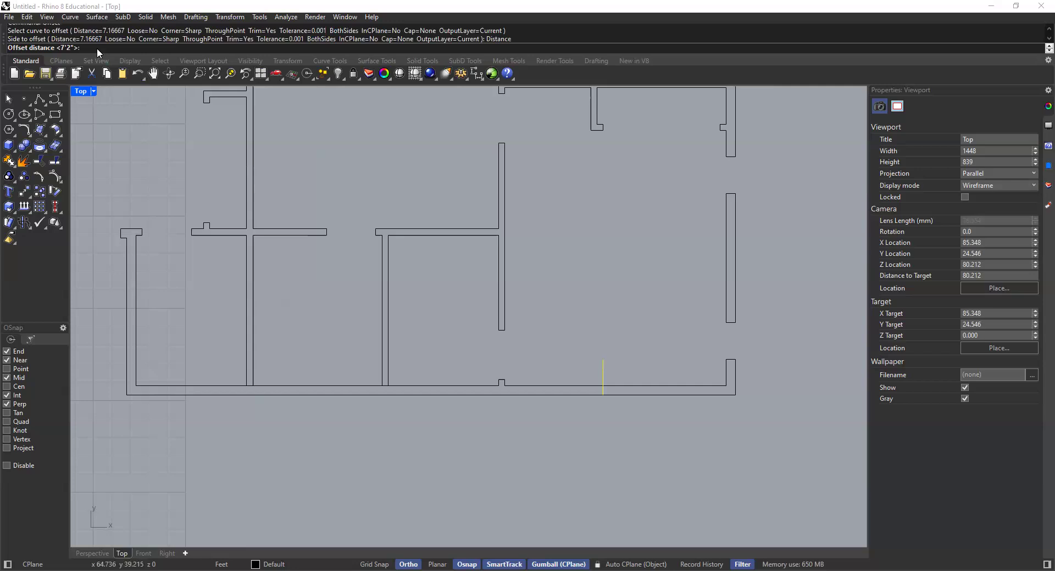
type("5")
key("Return")
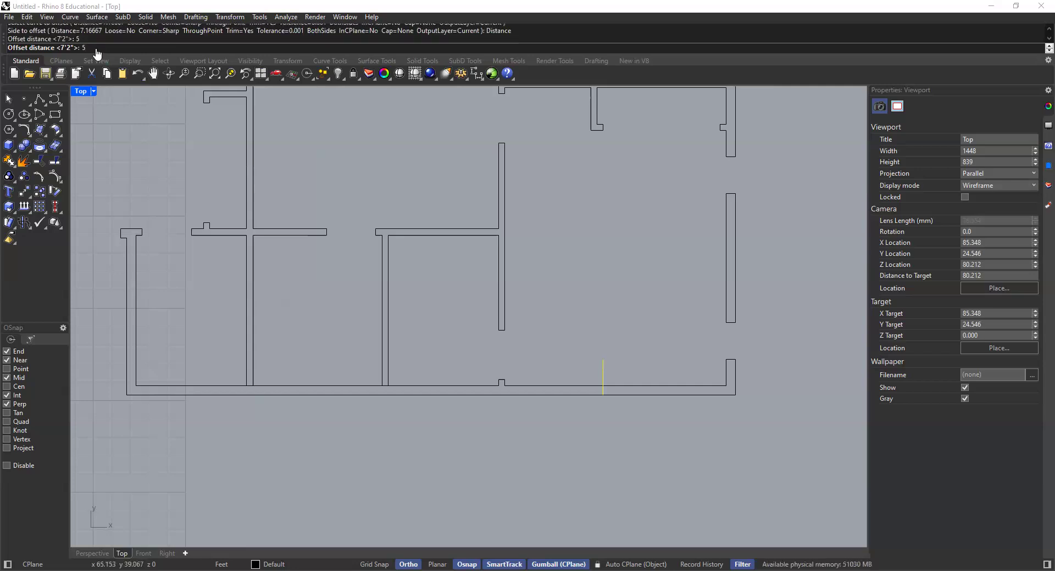
left_click(444, 317)
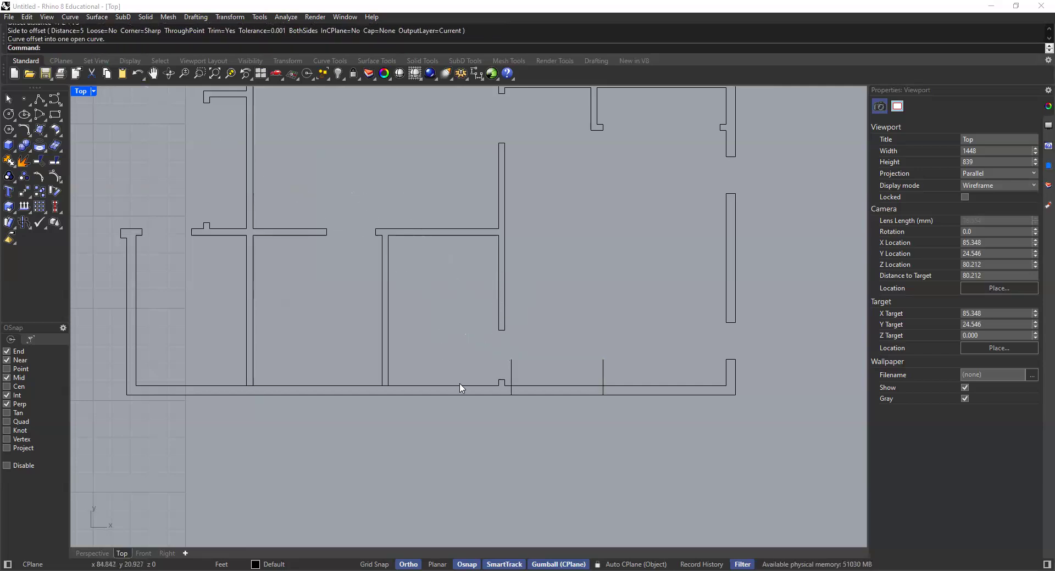
Offset the western guide of the 5' opening another 7'4" to the west.
scroll(467, 405, "up", 3)
key("Return")
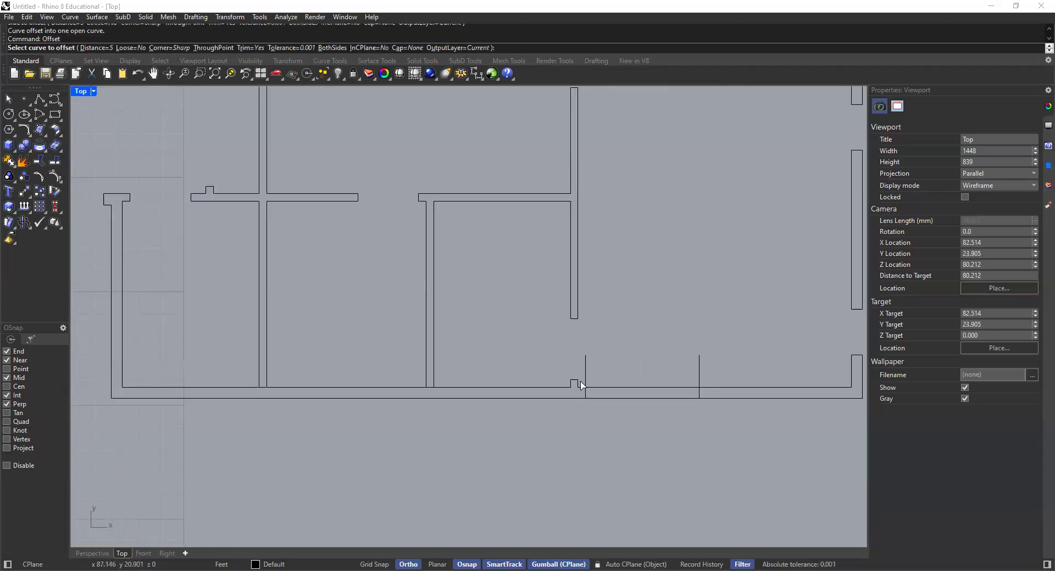
left_click(94, 48)
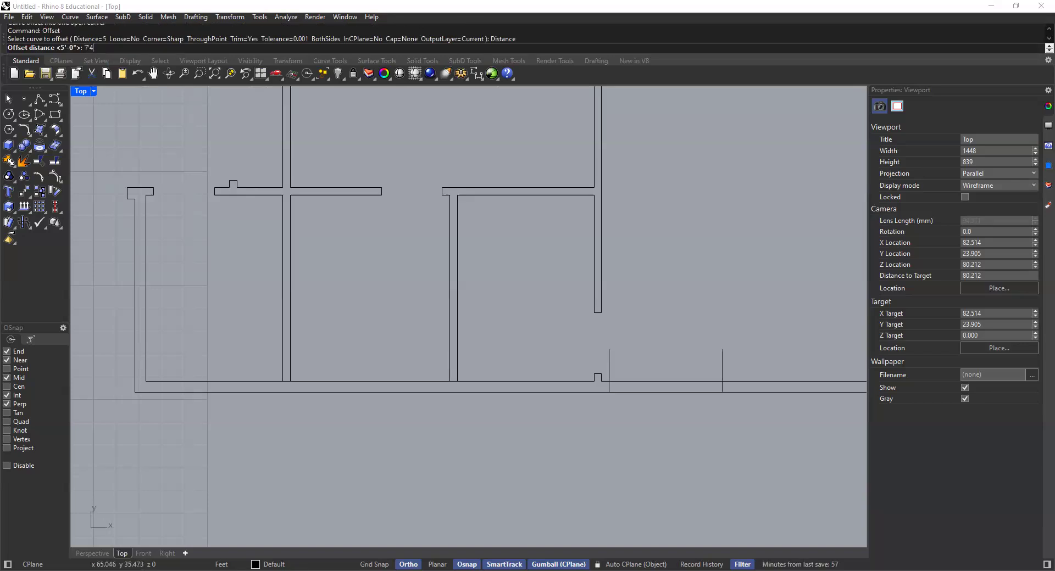
key("Return")
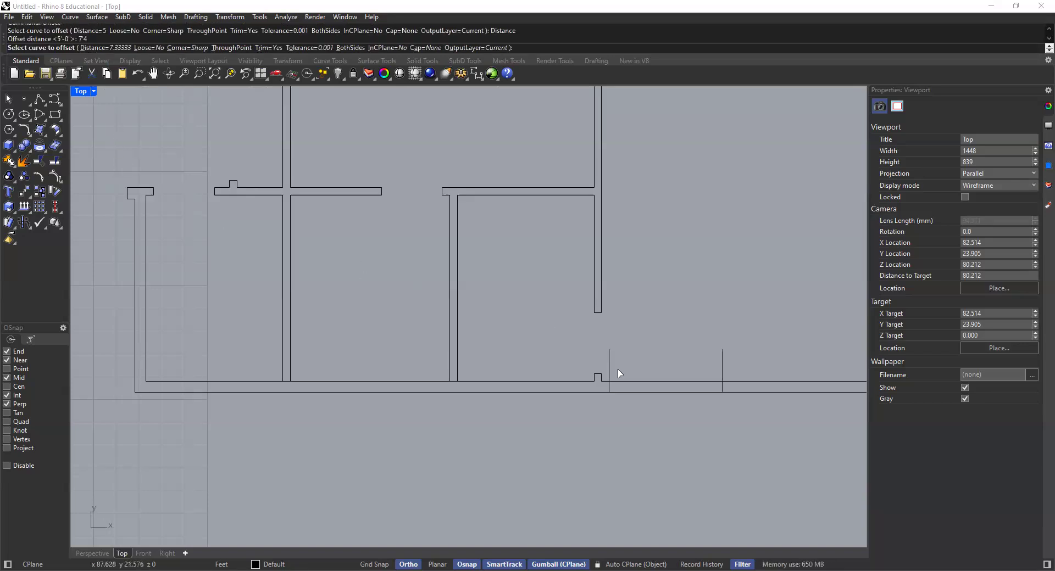
left_click(609, 371)
left_click(411, 355)
mouse_move(395, 377)
right_mouse_down()
mouse_move(464, 381)
mouse_move(506, 345)
right_mouse_up()
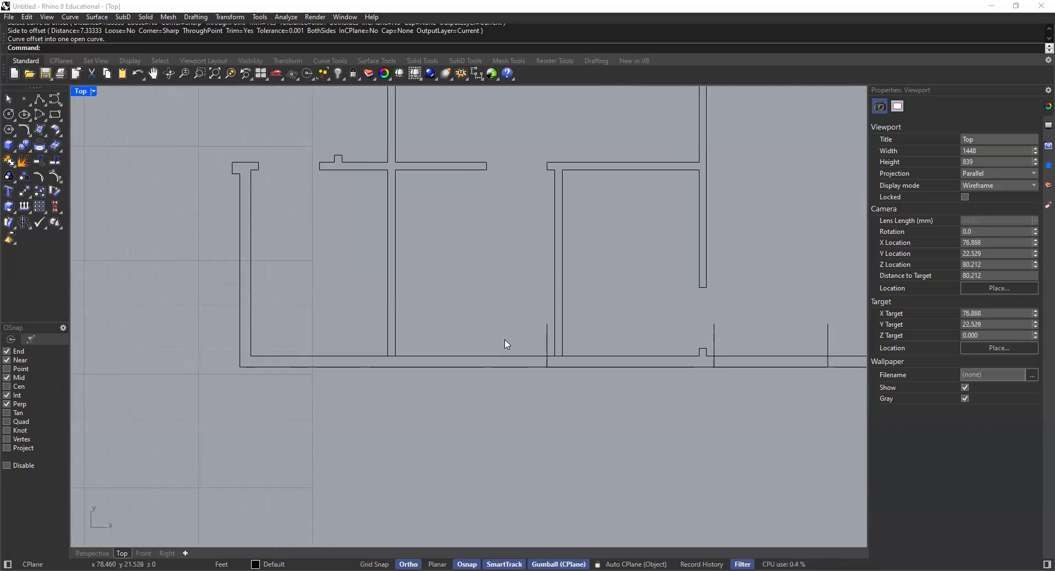
Offset the westernmost guide on the south exterior wall 2'8" to the west.
key("Return")
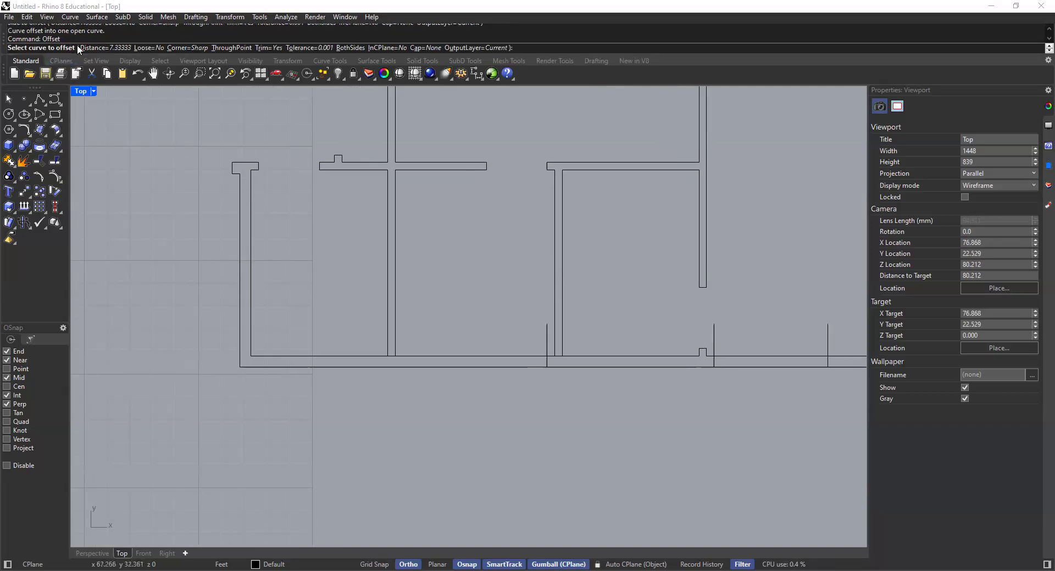
left_click(80, 46)
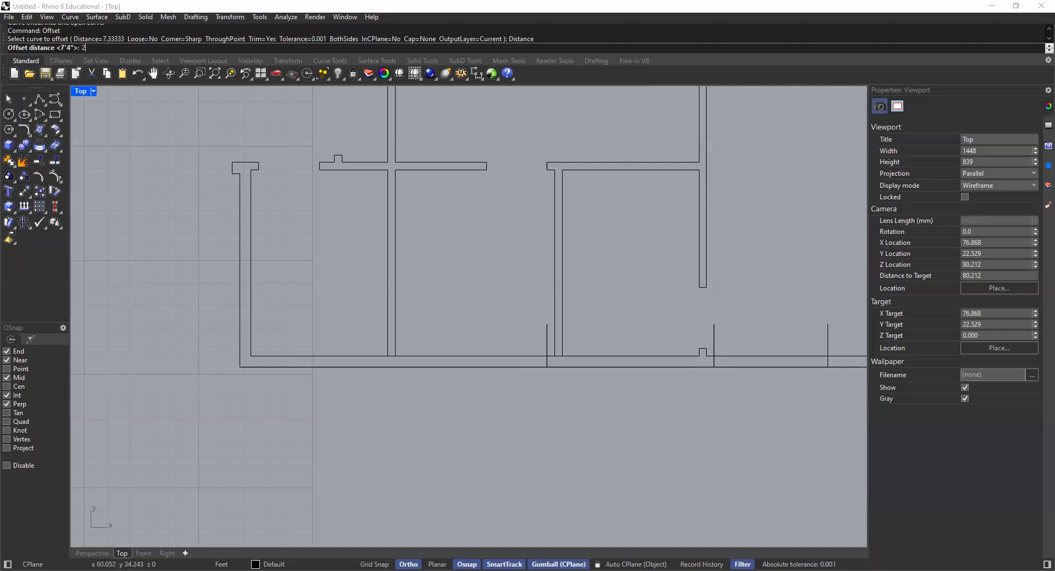
key("Return")
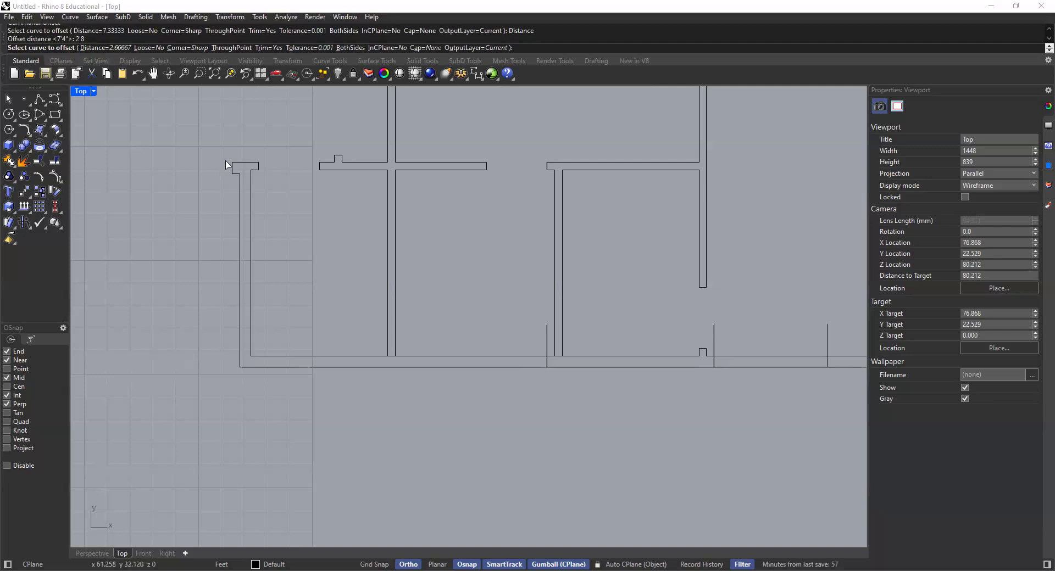
left_click(547, 328)
left_click(486, 329)
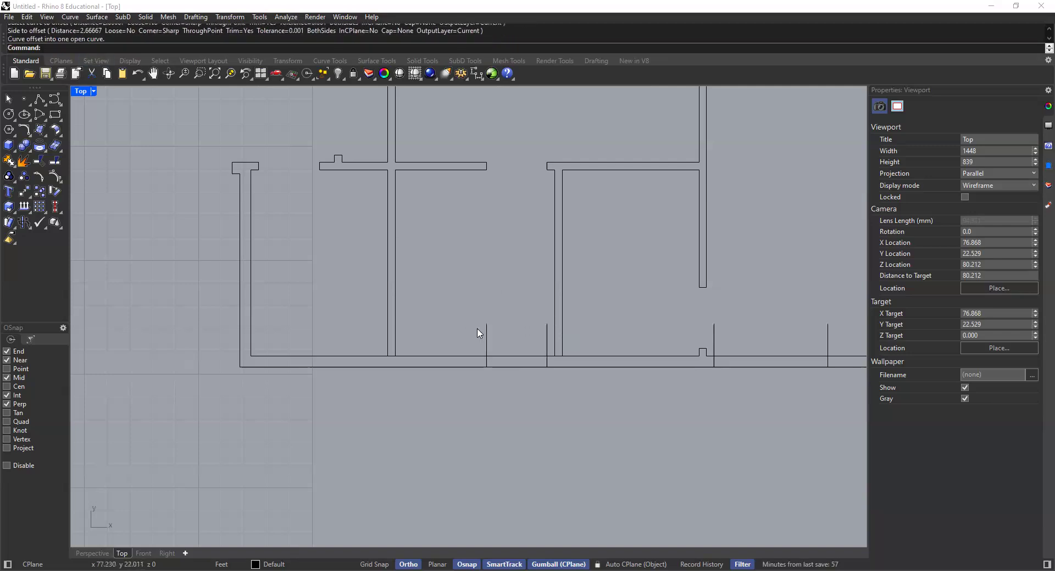
Using the south wall and guide lines as cutting objects, trim the wall between the two eastern guides and their excess above it.
scroll(462, 350, "down", 2)
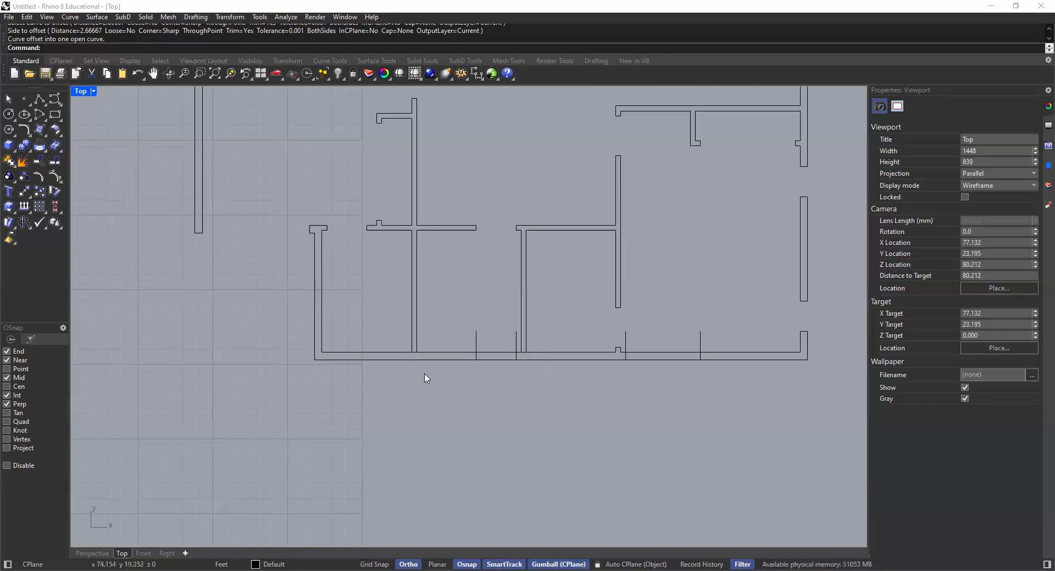
scroll(440, 373, "down", 5)
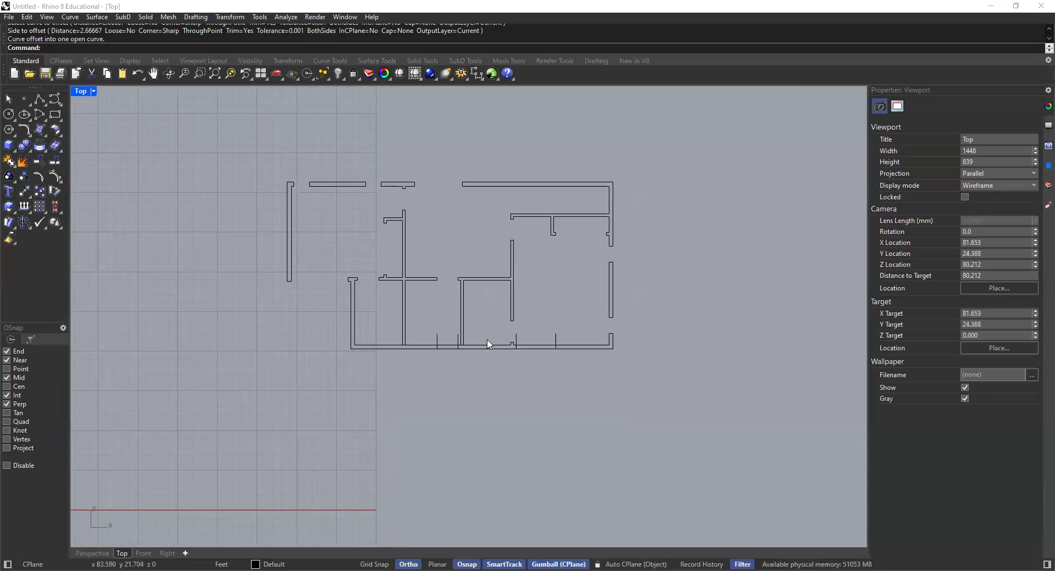
type("trim")
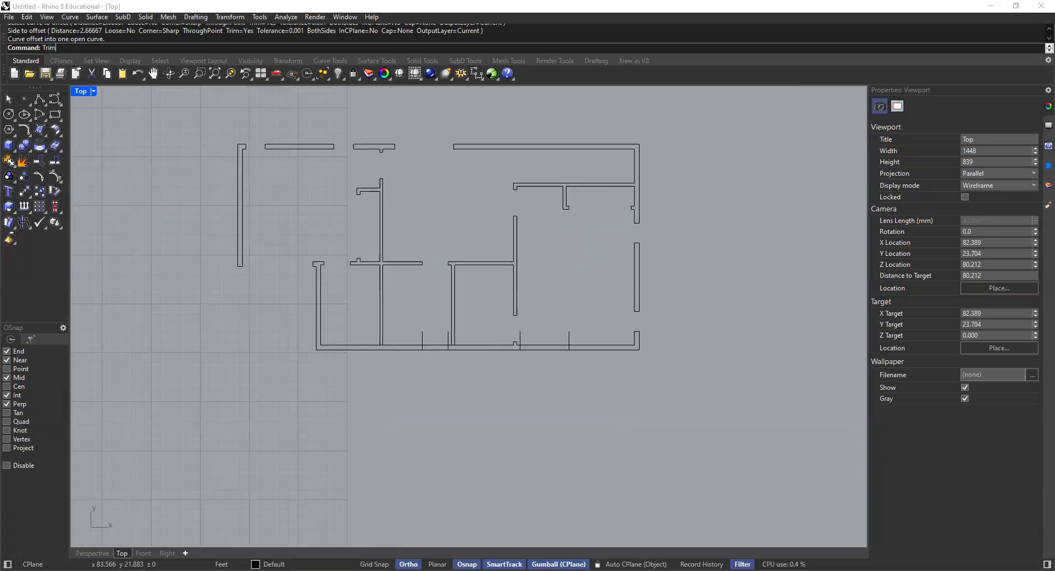
key("Return")
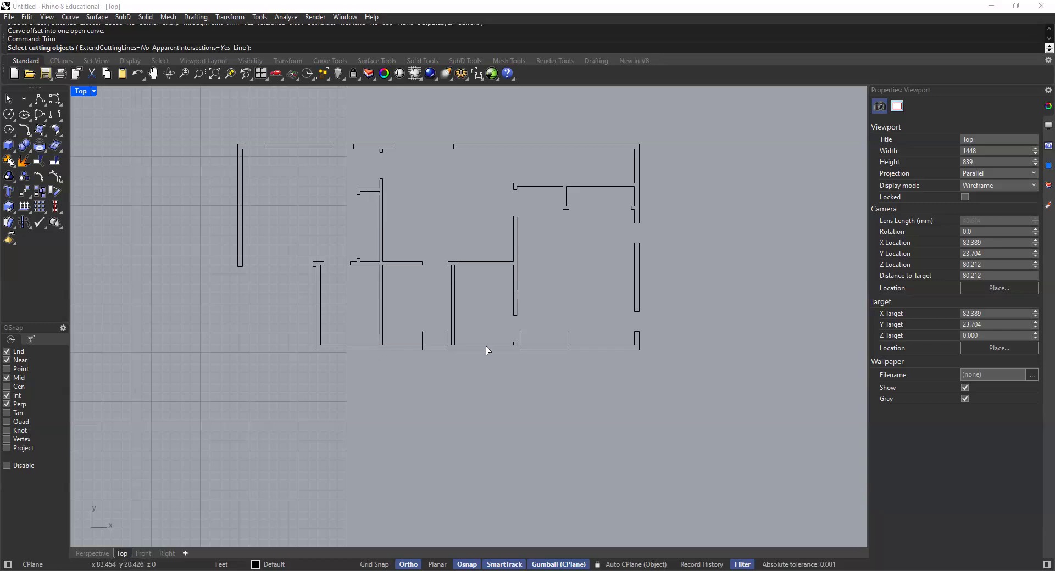
left_click_drag(648, 338, 286, 377)
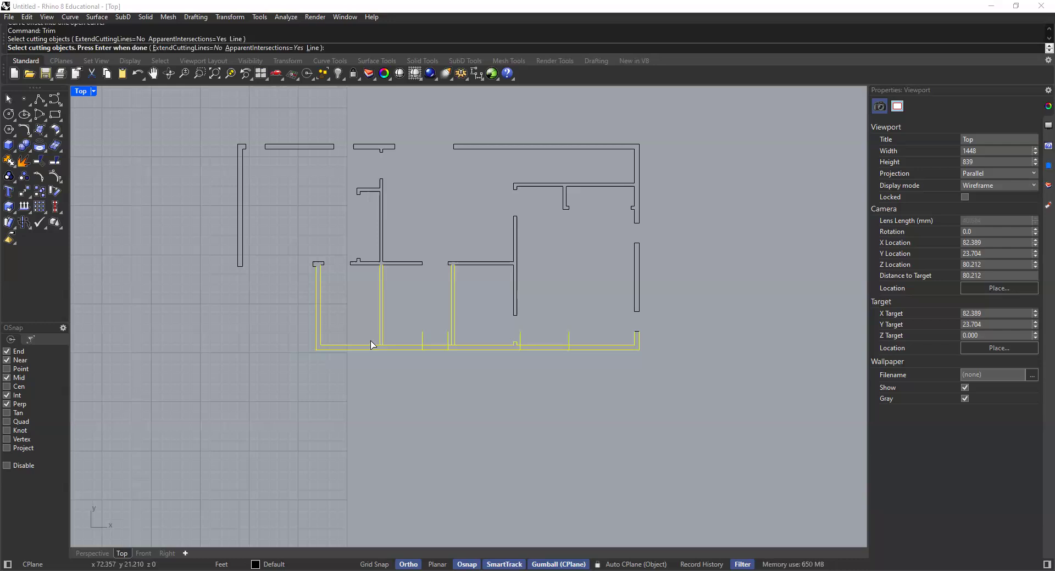
key("Return")
scroll(533, 348, "up", 5)
left_click_drag(538, 347, 500, 352)
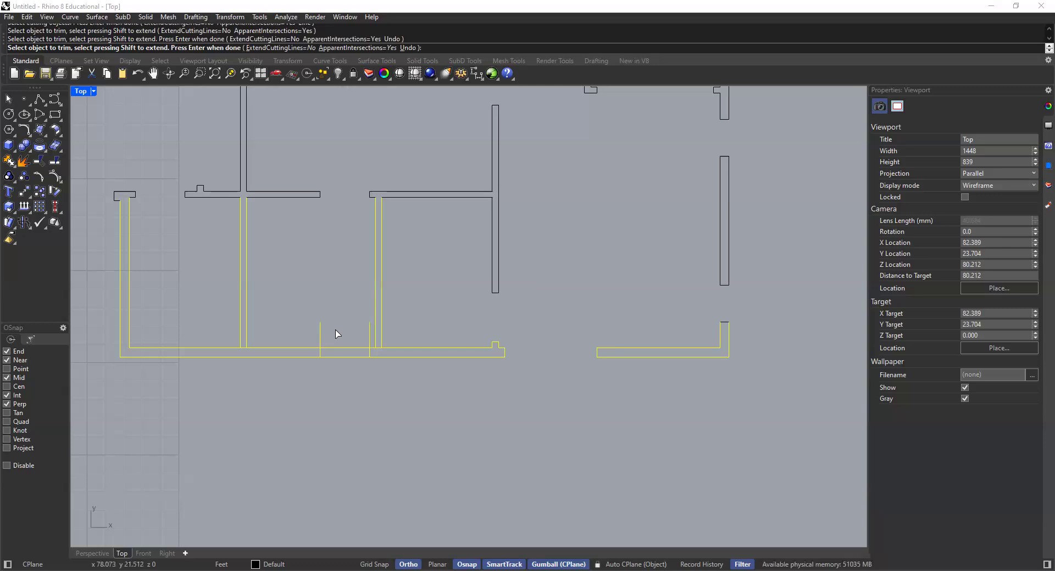
Trim the south exterior wall between the two western guides and remove their excess above it, leaving a 2'8" opening with closed ends.
scroll(337, 334, "up", 4)
left_click(370, 328)
left_click(313, 340)
left_click_drag(370, 346, 357, 392)
scroll(381, 363, "up", 8)
left_click(416, 355)
scroll(441, 379, "down", 10)
scroll(267, 372, "up", 8)
scroll(365, 393, "down", 10)
key("Return")
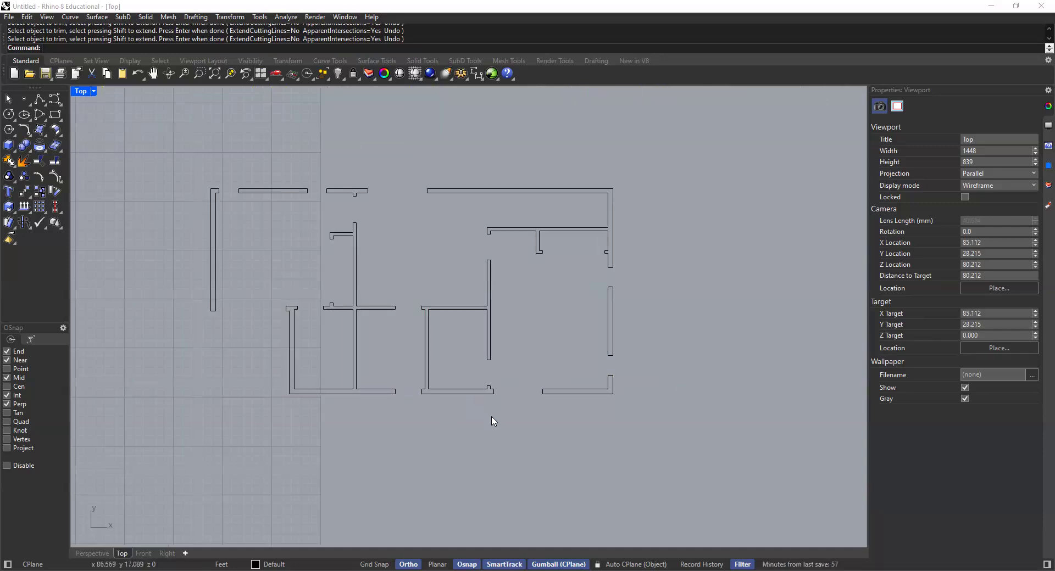
scroll(492, 417, "down", 2)
right_click_drag(545, 380, 632, 400)
right_click_drag(521, 320, 529, 329)
scroll(529, 329, "down", 8)
right_click_drag(457, 363, 454, 333)
scroll(486, 342, "up", 4)
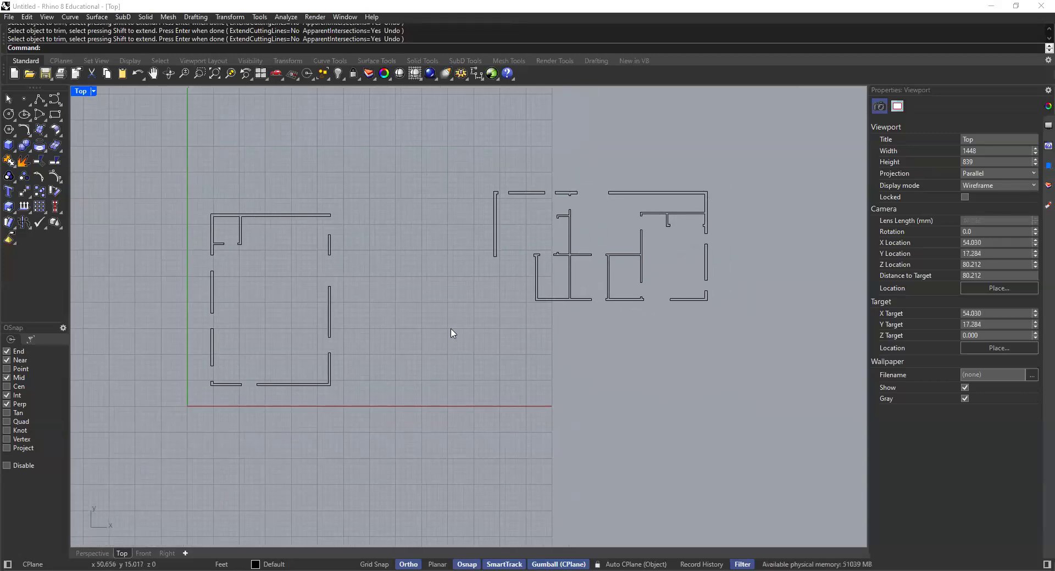